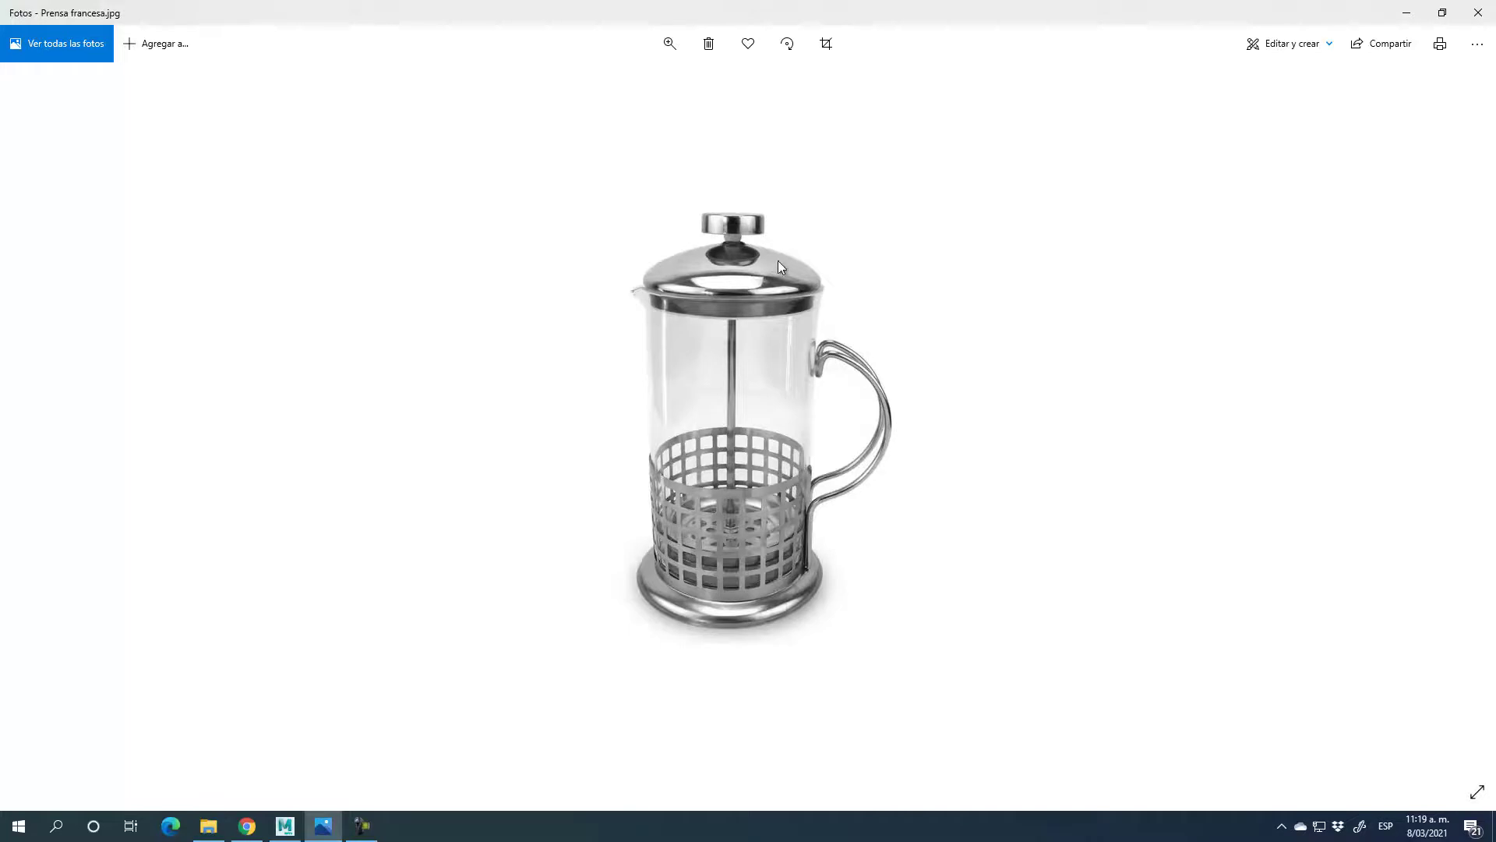
# - Switch from the photo viewer to Maya and load "Prensa francesa.jpg" from the Desktop's "5to publi" folder as the front view's image plane
pyautogui.click(1406, 13)
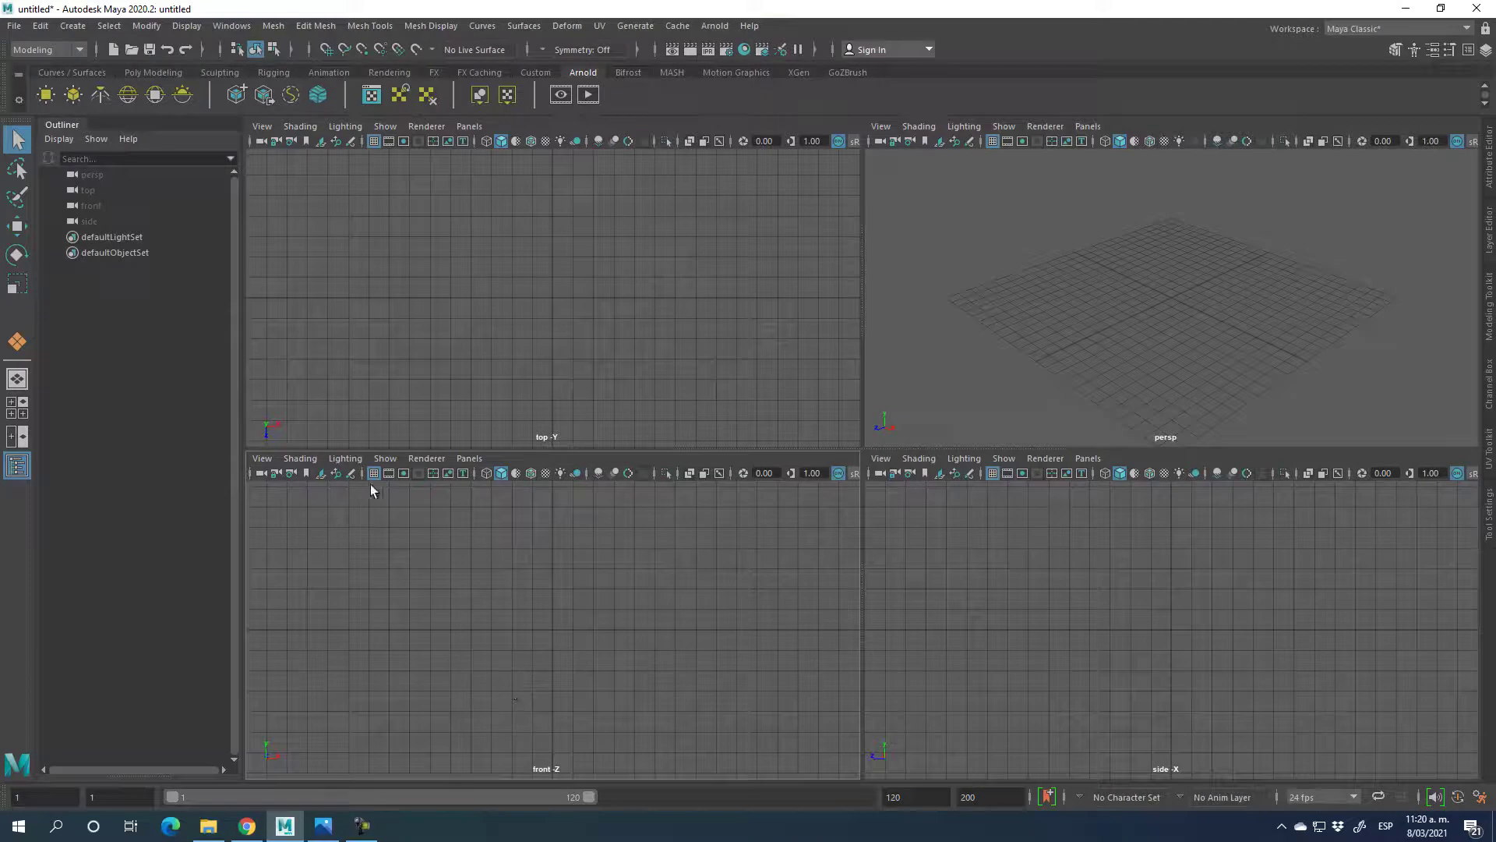
pyautogui.click(321, 474)
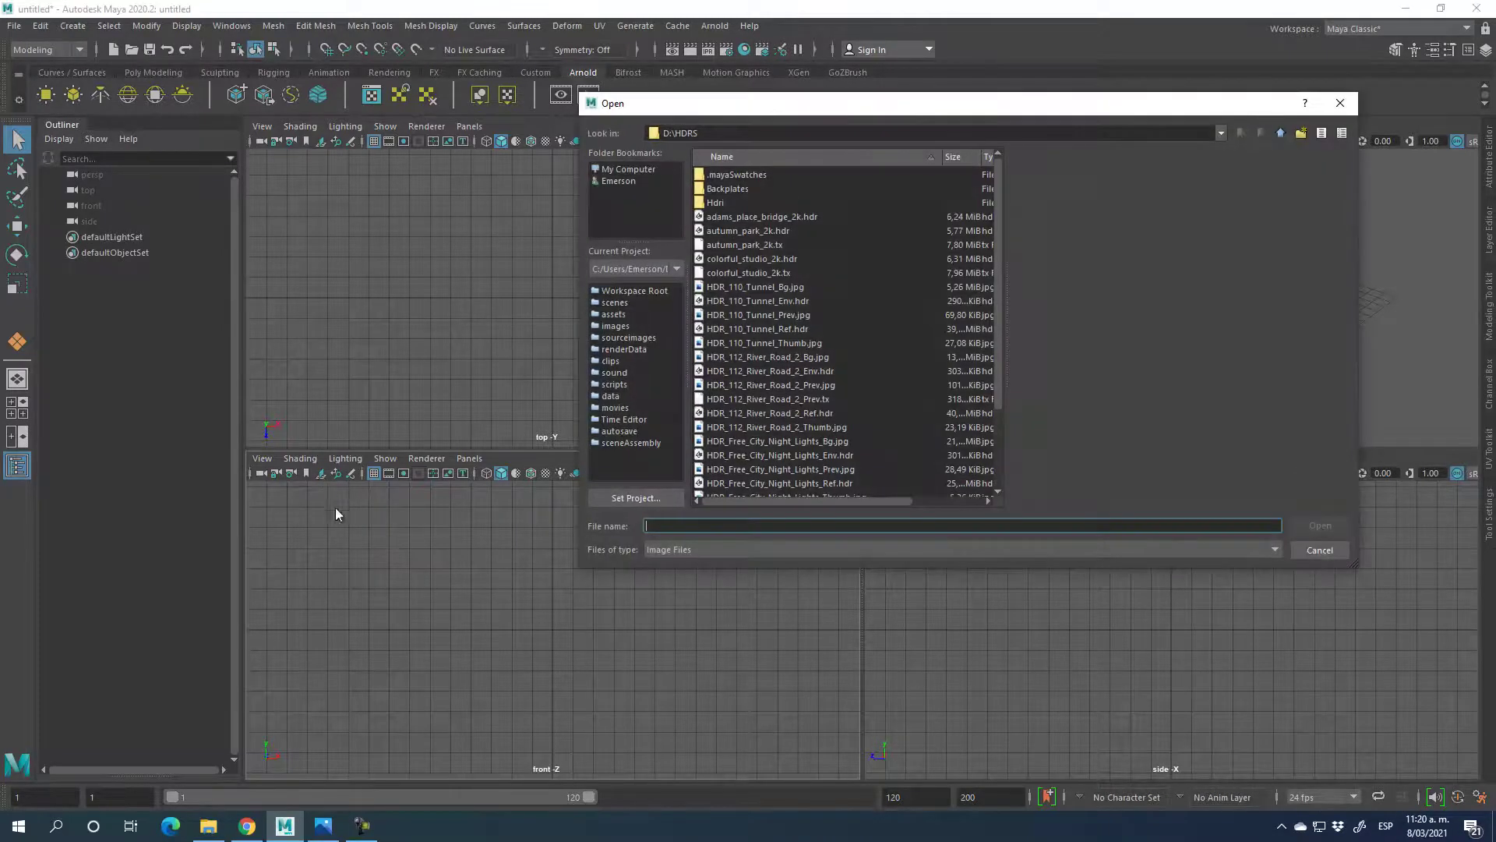
pyautogui.click(621, 180)
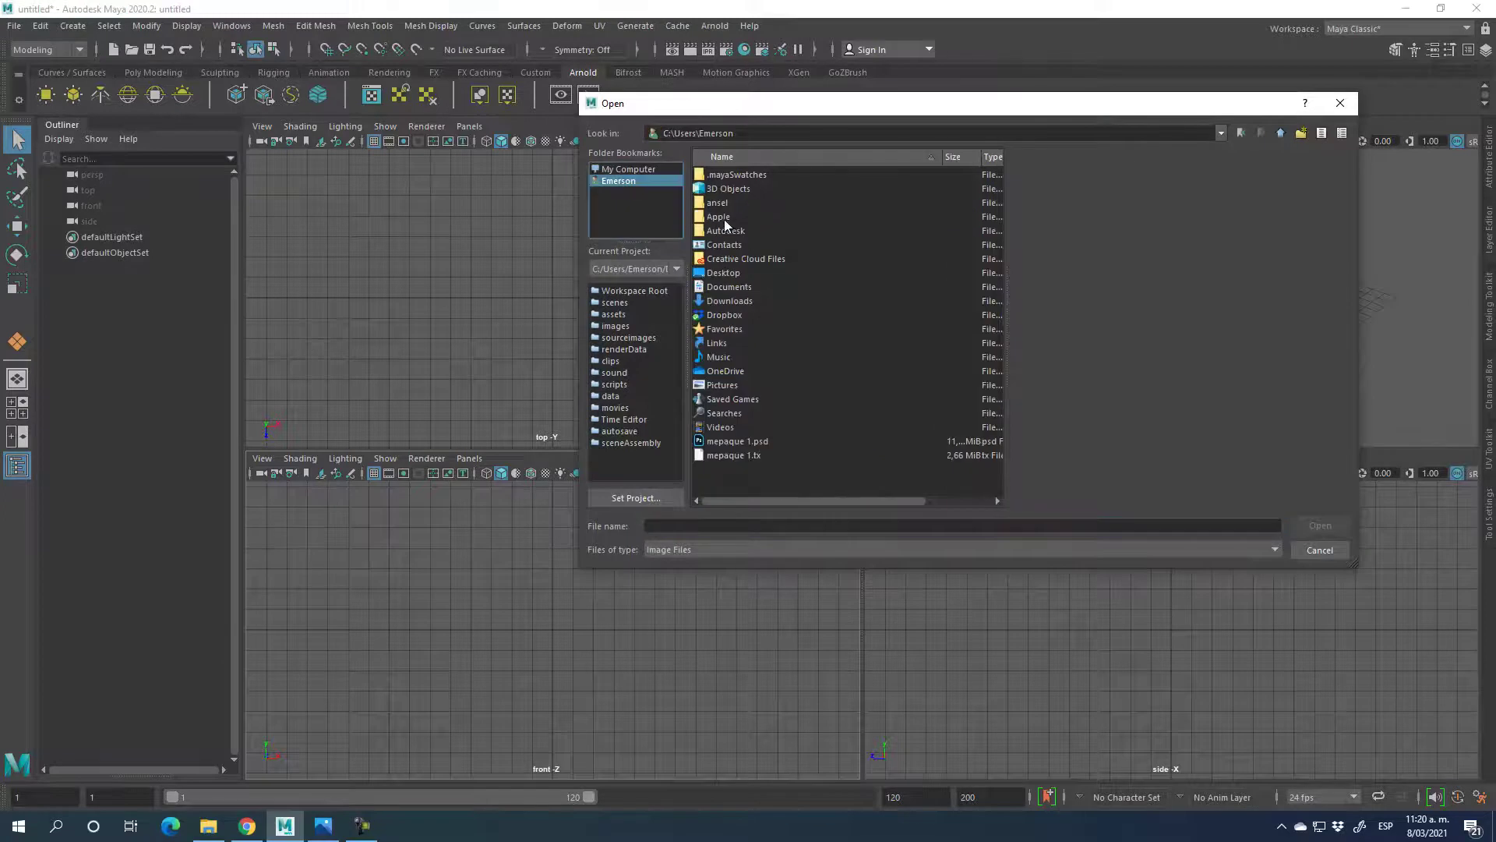
pyautogui.click(720, 273)
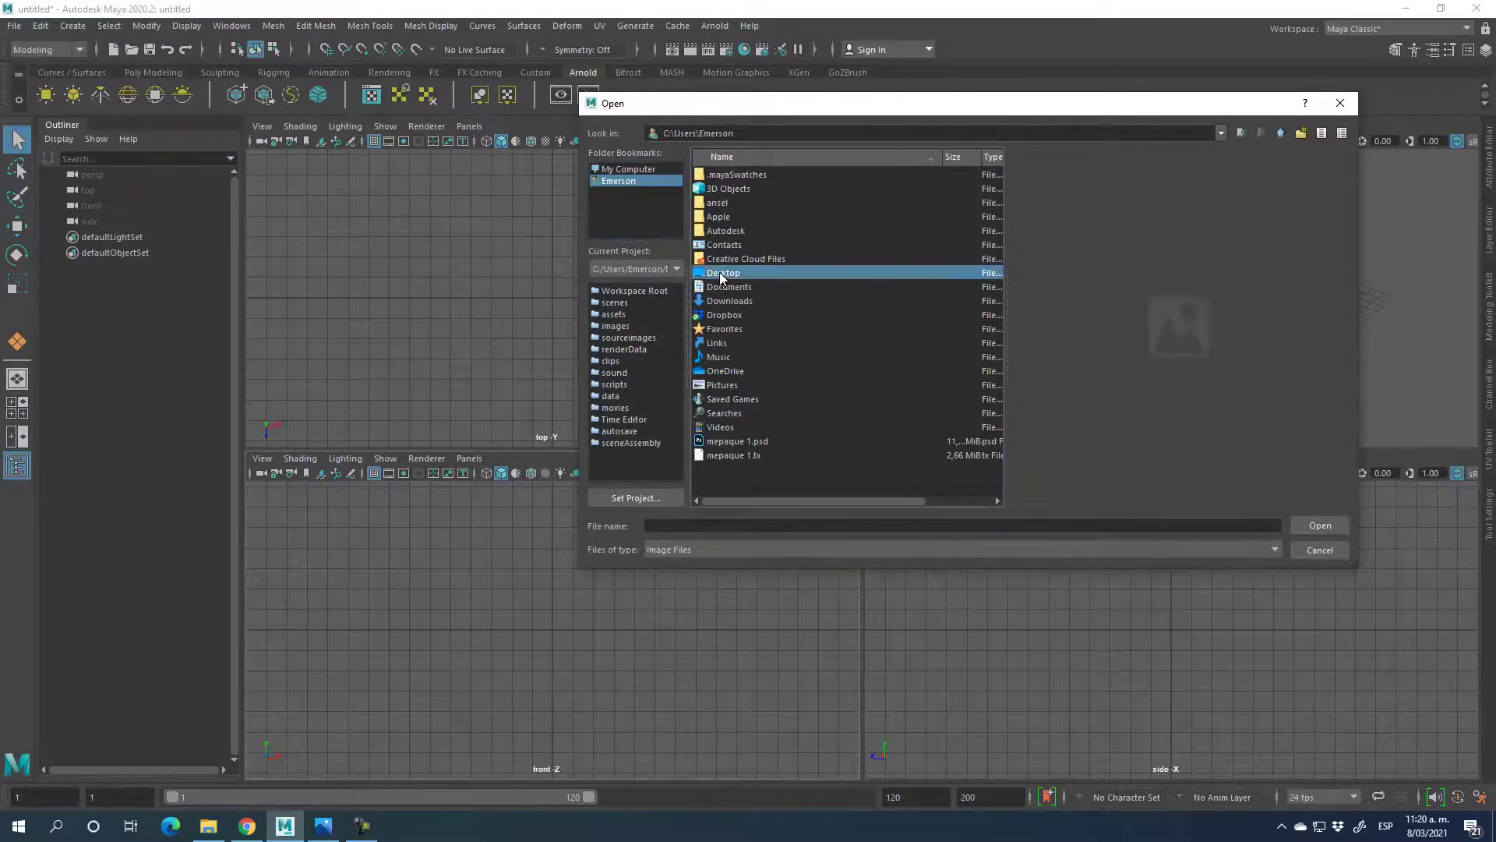
pyautogui.doubleClick(719, 273)
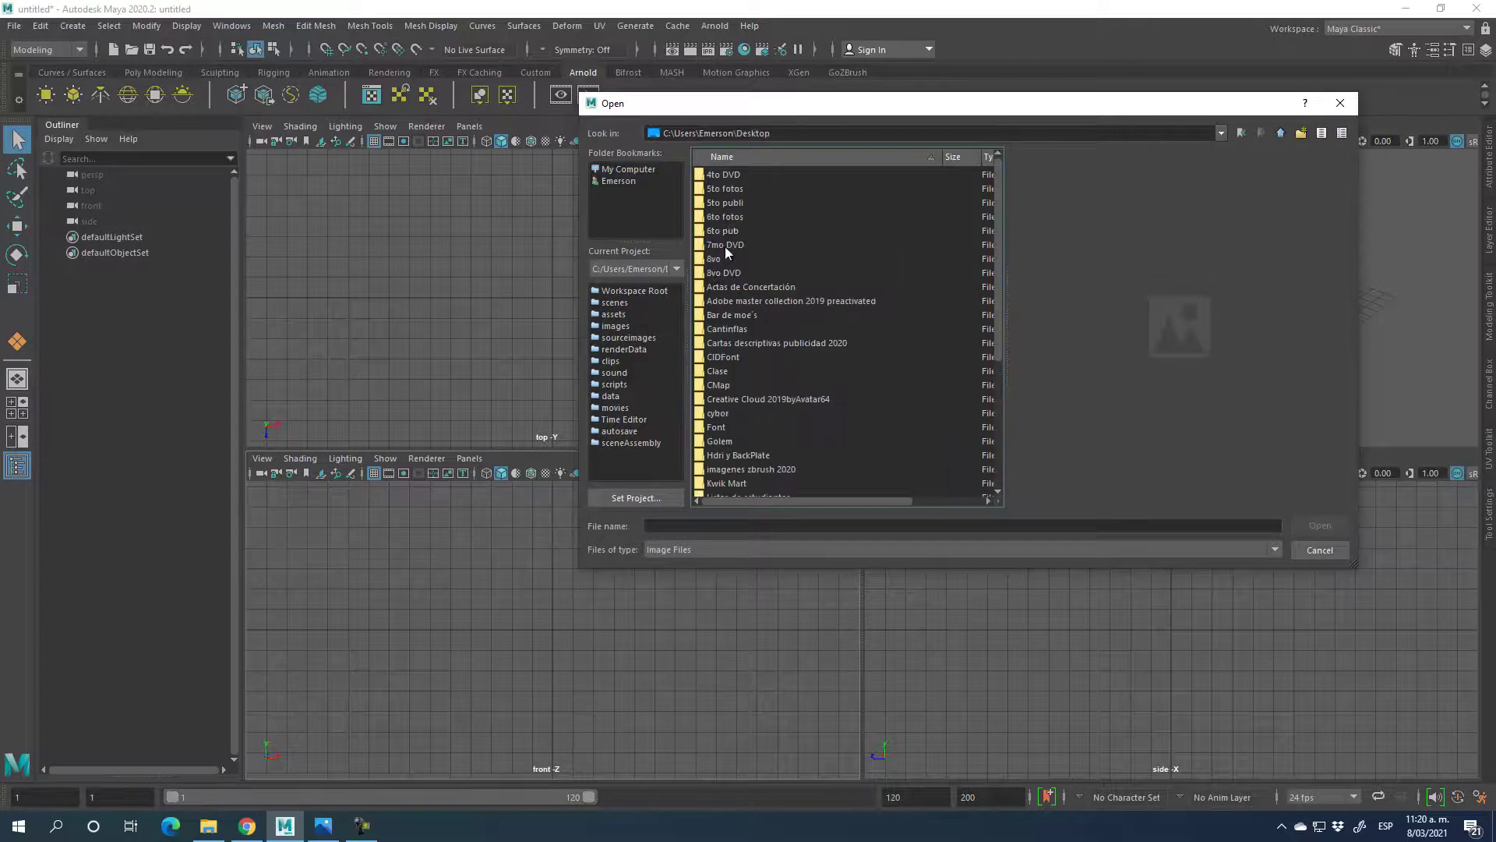
pyautogui.doubleClick(722, 202)
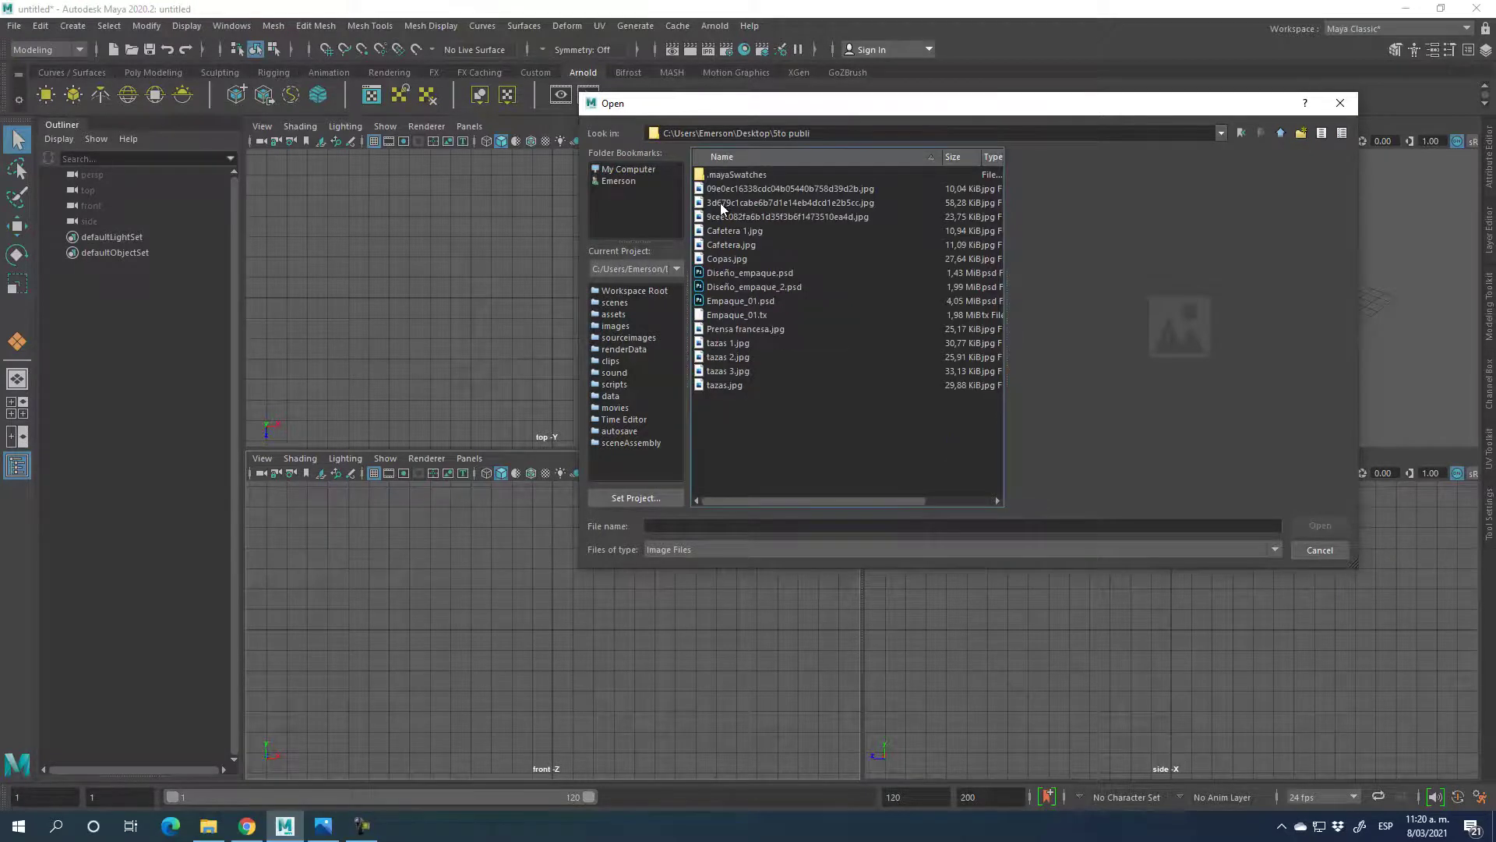
pyautogui.click(753, 331)
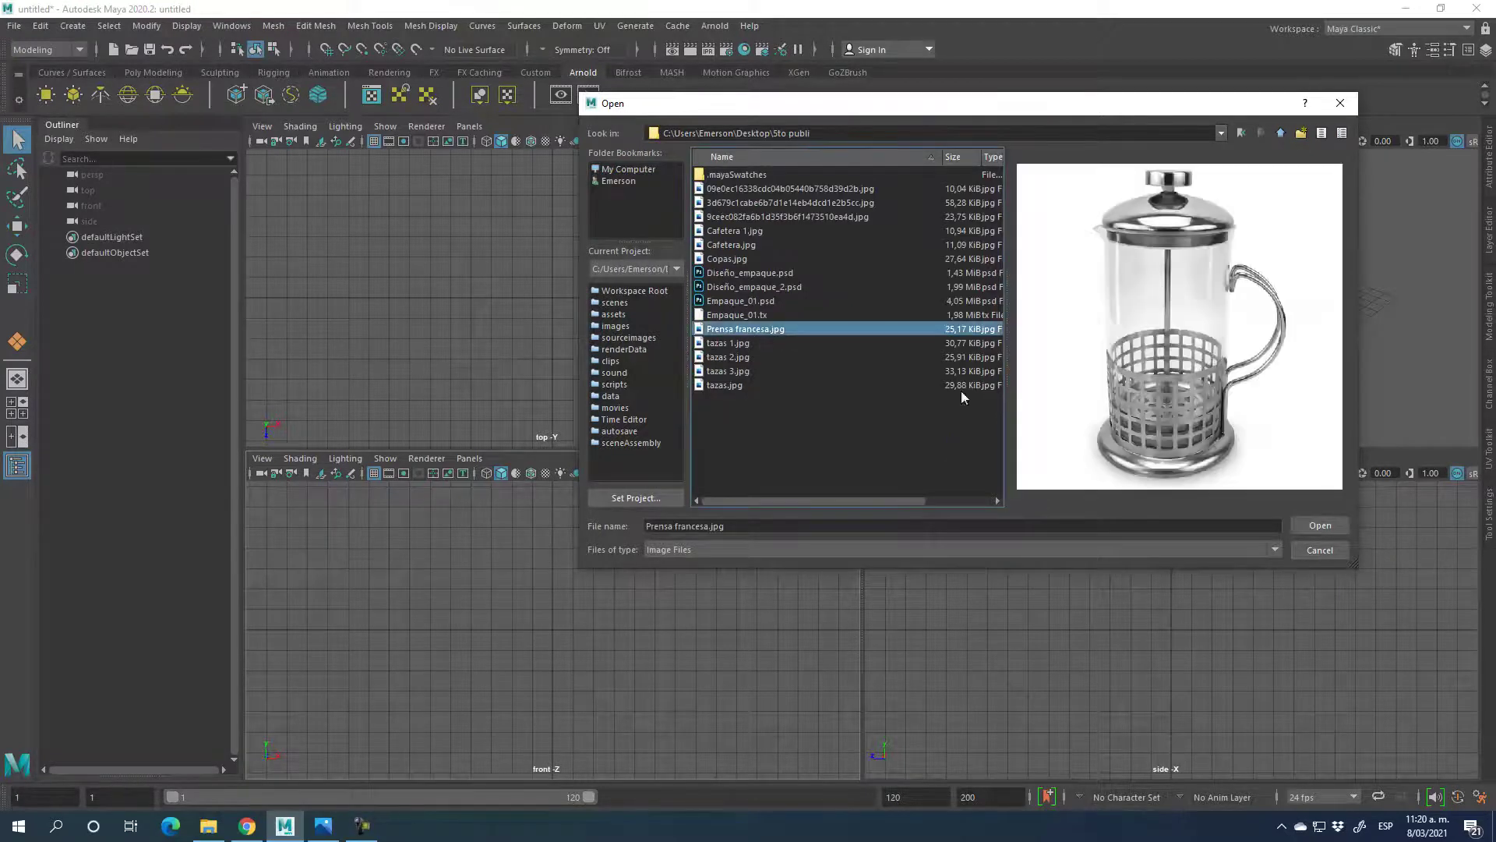
pyautogui.click(1320, 525)
pyautogui.click(573, 612)
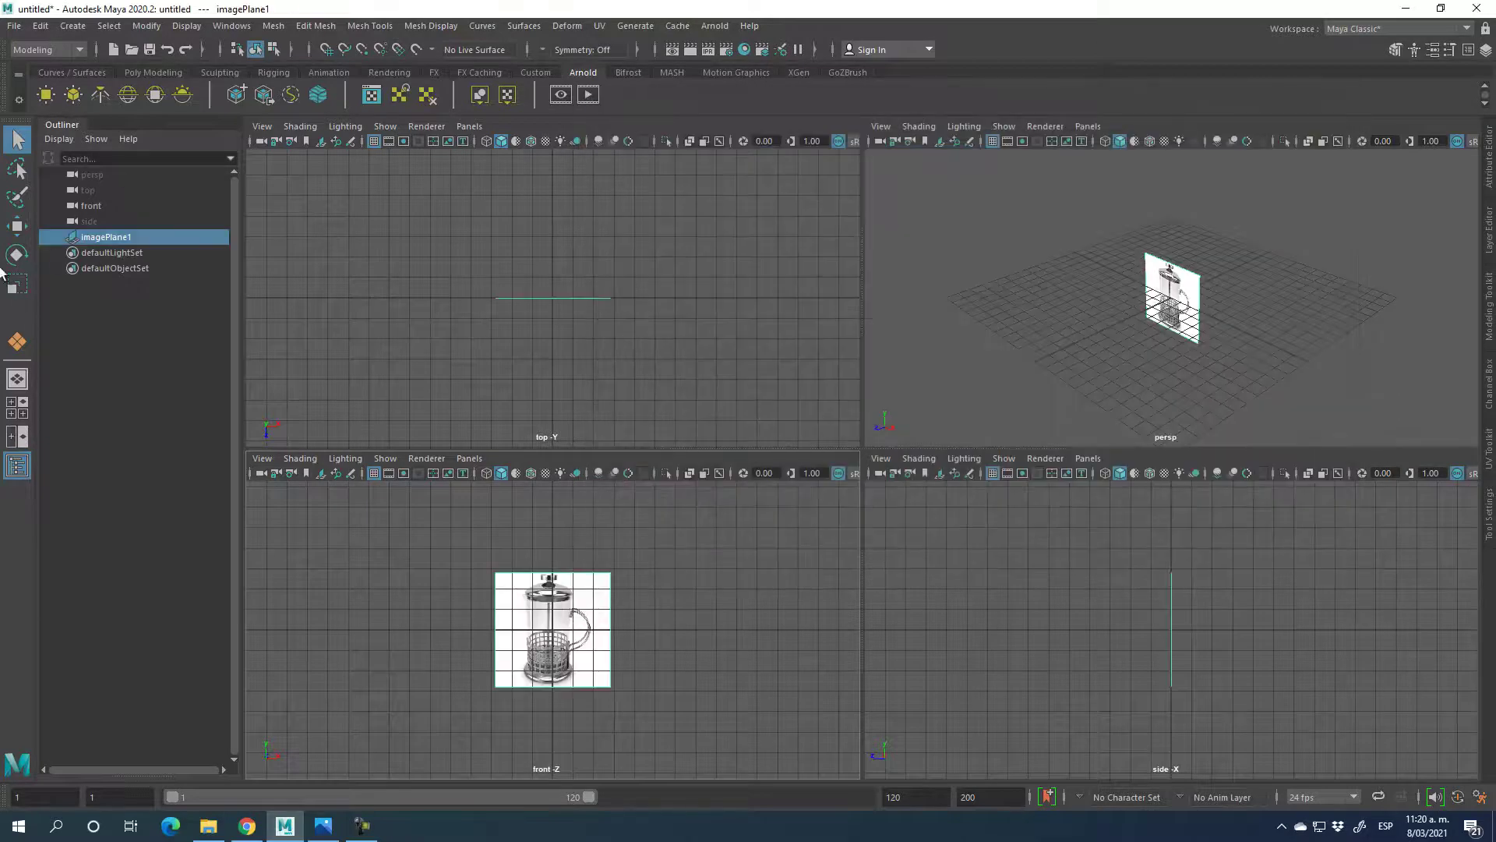
# - Enlarge the French press image plane and position it at the back of the grid, raised to about grid level
pyautogui.click(15, 224)
pyautogui.keyDown('alt'); pyautogui.moveTo(1114, 387); pyautogui.dragTo(1327, 382); pyautogui.keyUp('alt')
pyautogui.moveTo(1323, 324); pyautogui.dragTo(1153, 297)
pyautogui.keyDown('alt'); pyautogui.moveTo(1107, 387); pyautogui.dragTo(1126, 287); pyautogui.keyUp('alt')
pyautogui.click(17, 283)
pyautogui.click(17, 226)
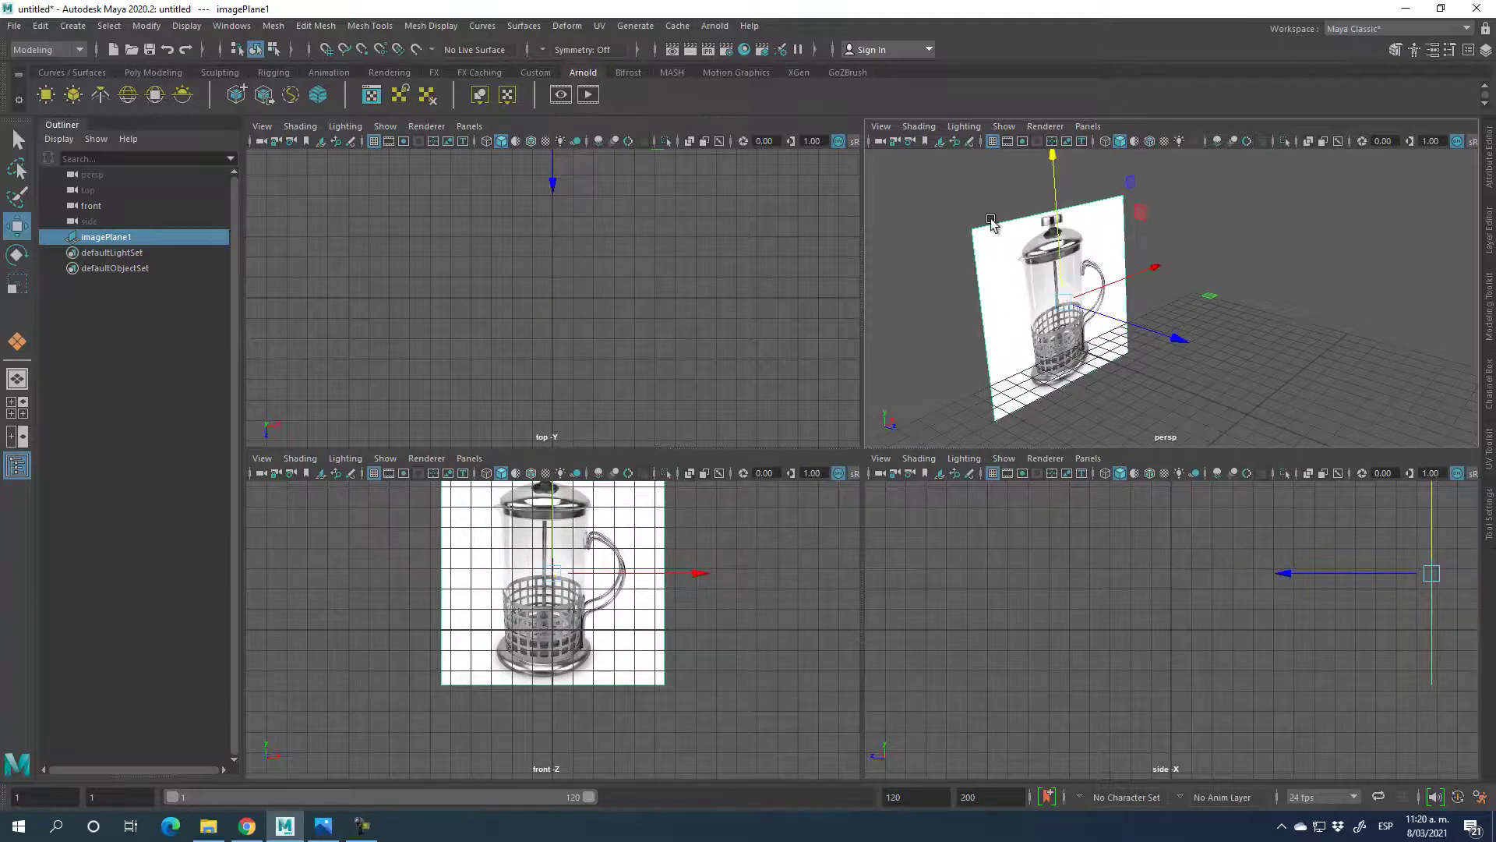
pyautogui.moveTo(1057, 209); pyautogui.dragTo(1053, 177)
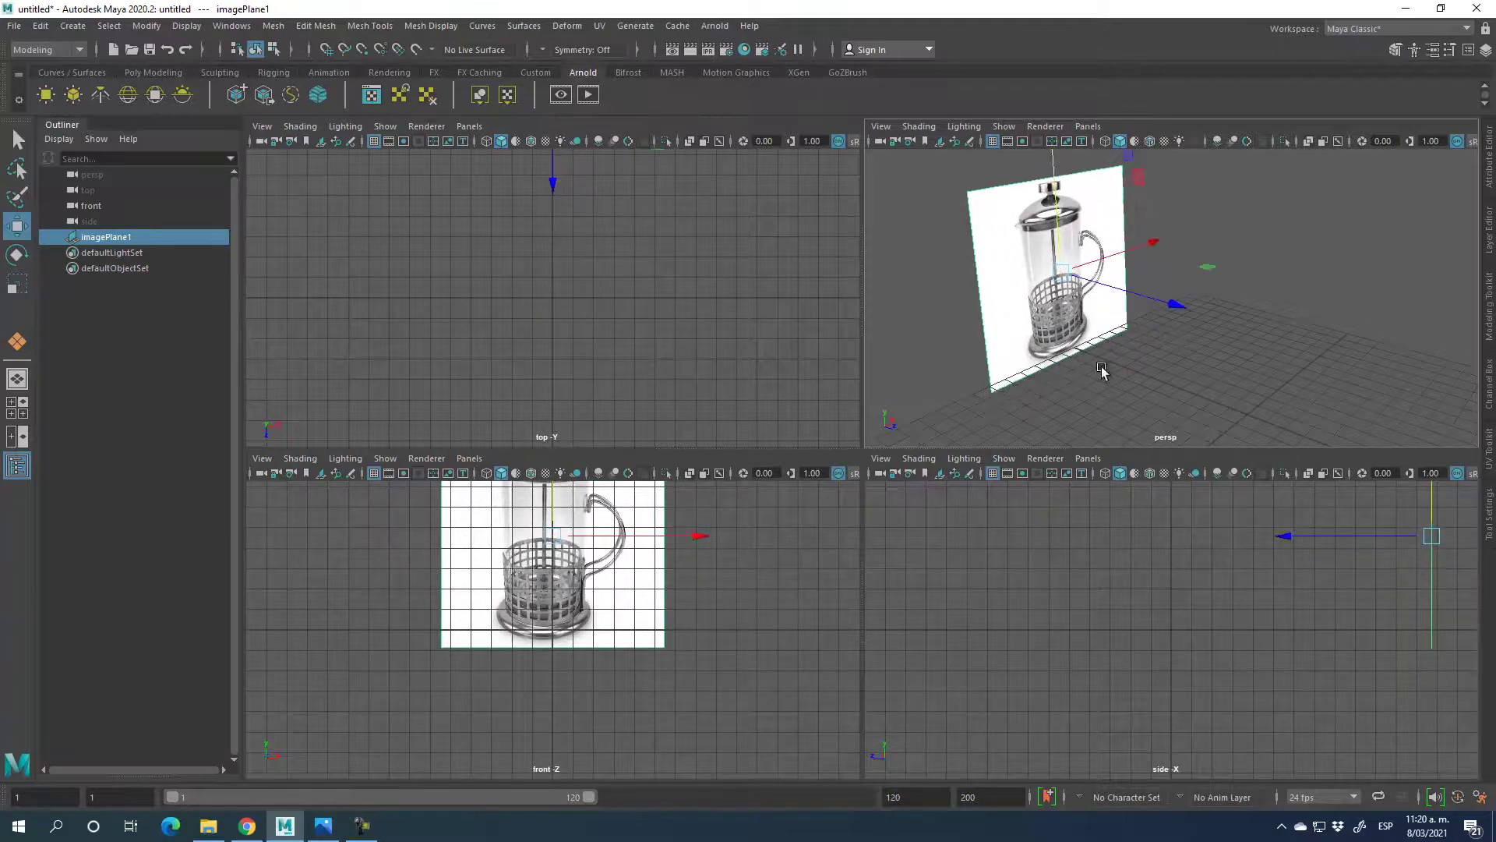
# - Examine the image plane's placement against the grid from several angles in the perspective view
pyautogui.keyDown('alt'); pyautogui.moveTo(1115, 357); pyautogui.dragTo(1045, 367); pyautogui.keyUp('alt')
pyautogui.scroll(-5, 1137, 406)
pyautogui.keyDown('alt'); pyautogui.moveTo(1230, 367); pyautogui.dragTo(1130, 333, button='middle'); pyautogui.keyUp('alt')
pyautogui.keyDown('alt'); pyautogui.moveTo(1156, 351); pyautogui.dragTo(1119, 327); pyautogui.keyUp('alt')
pyautogui.scroll(2, 1145, 339)
pyautogui.scroll(3, 1145, 340)
pyautogui.keyDown('alt'); pyautogui.moveTo(1079, 322); pyautogui.dragTo(1205, 331, button='middle'); pyautogui.keyUp('alt')
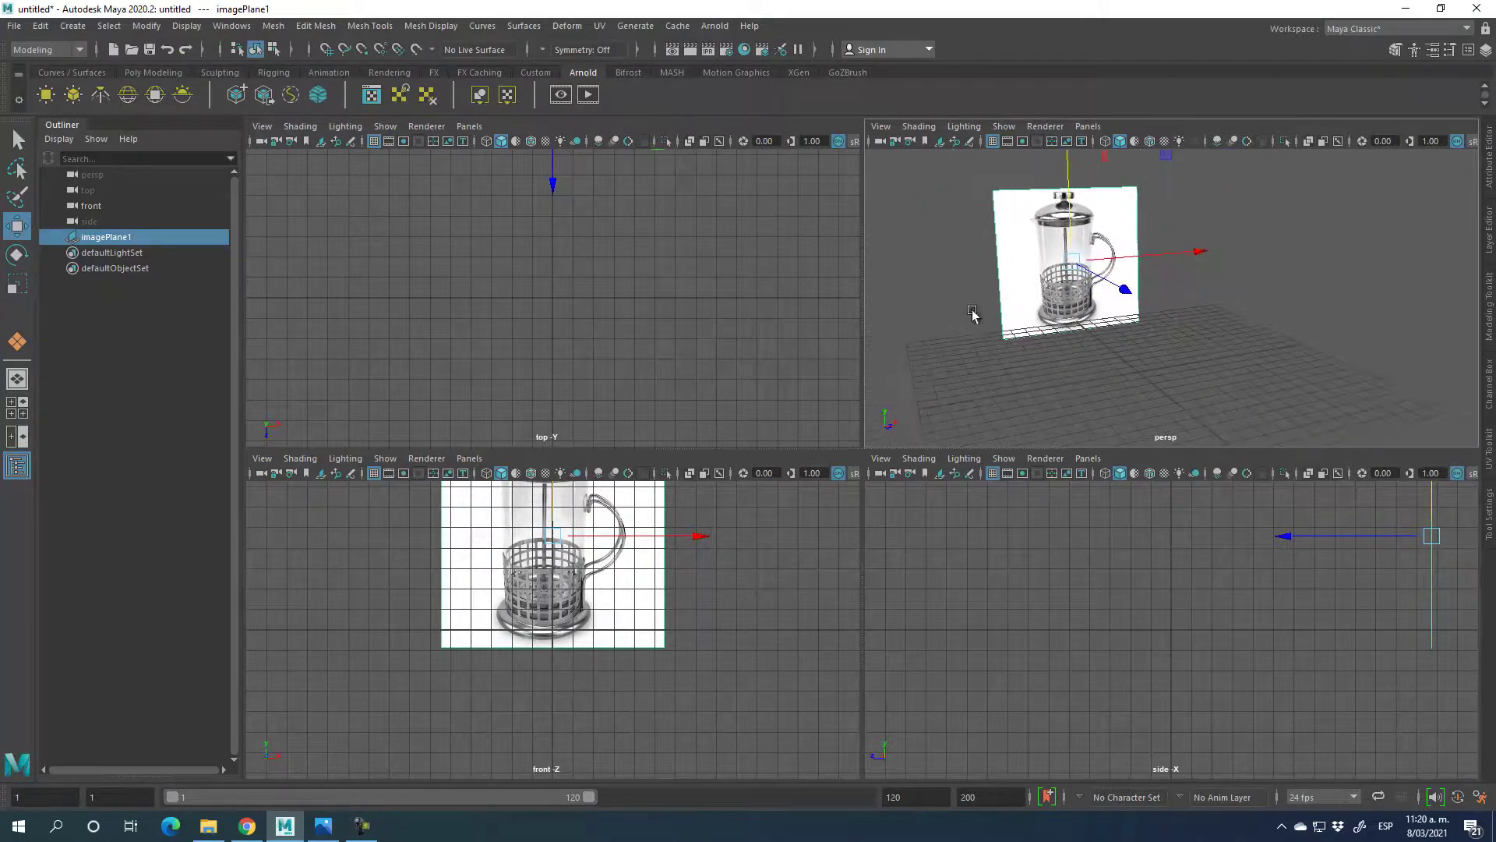
pyautogui.keyDown('alt'); pyautogui.moveTo(1027, 374); pyautogui.dragTo(1105, 344); pyautogui.keyUp('alt')
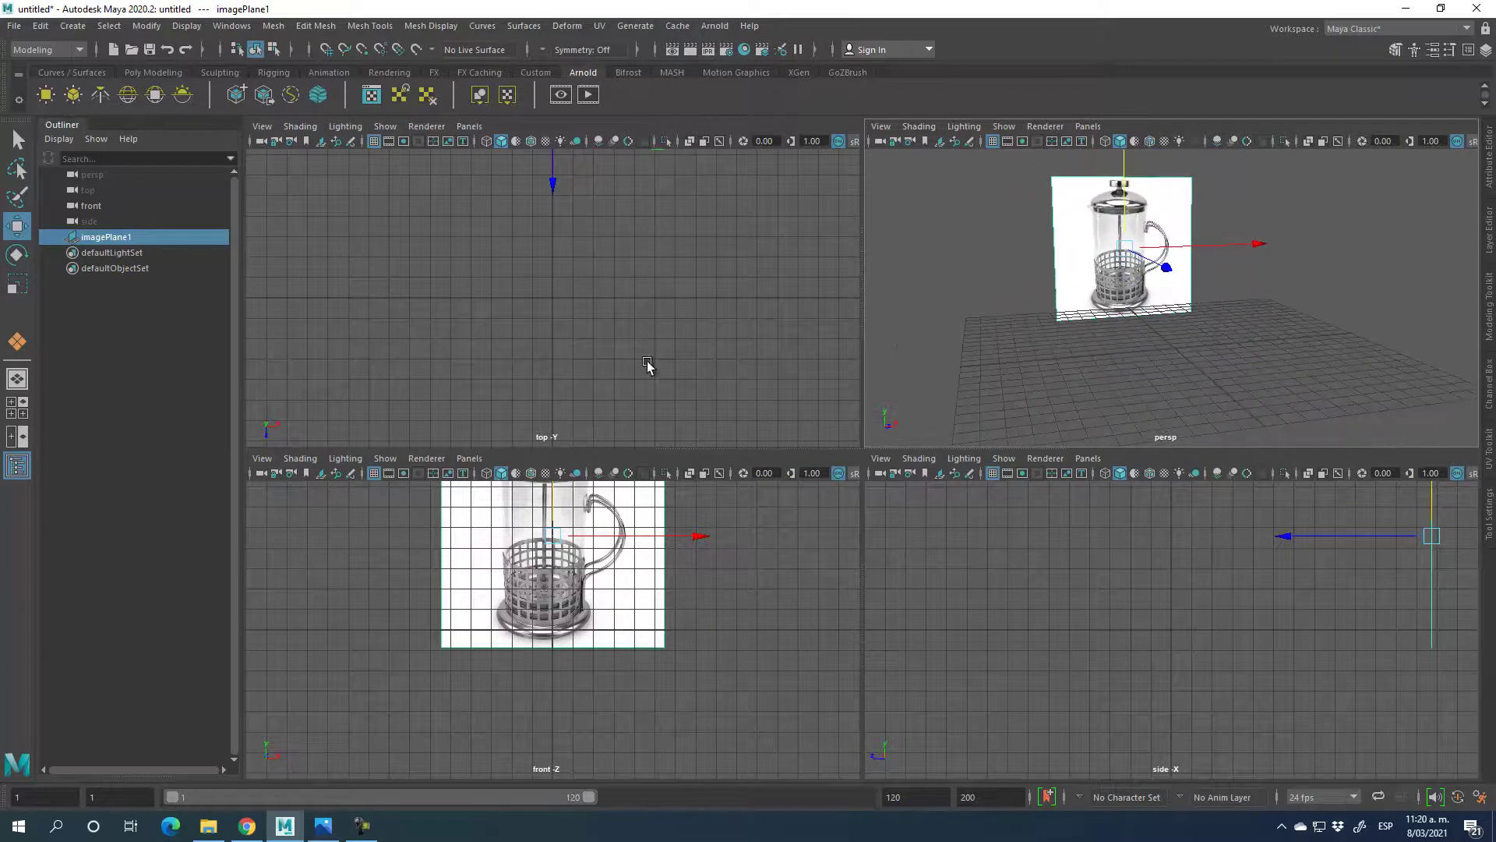
# - Start a new Maya project and name it "Modeling prensa francesa"
pyautogui.click(15, 27)
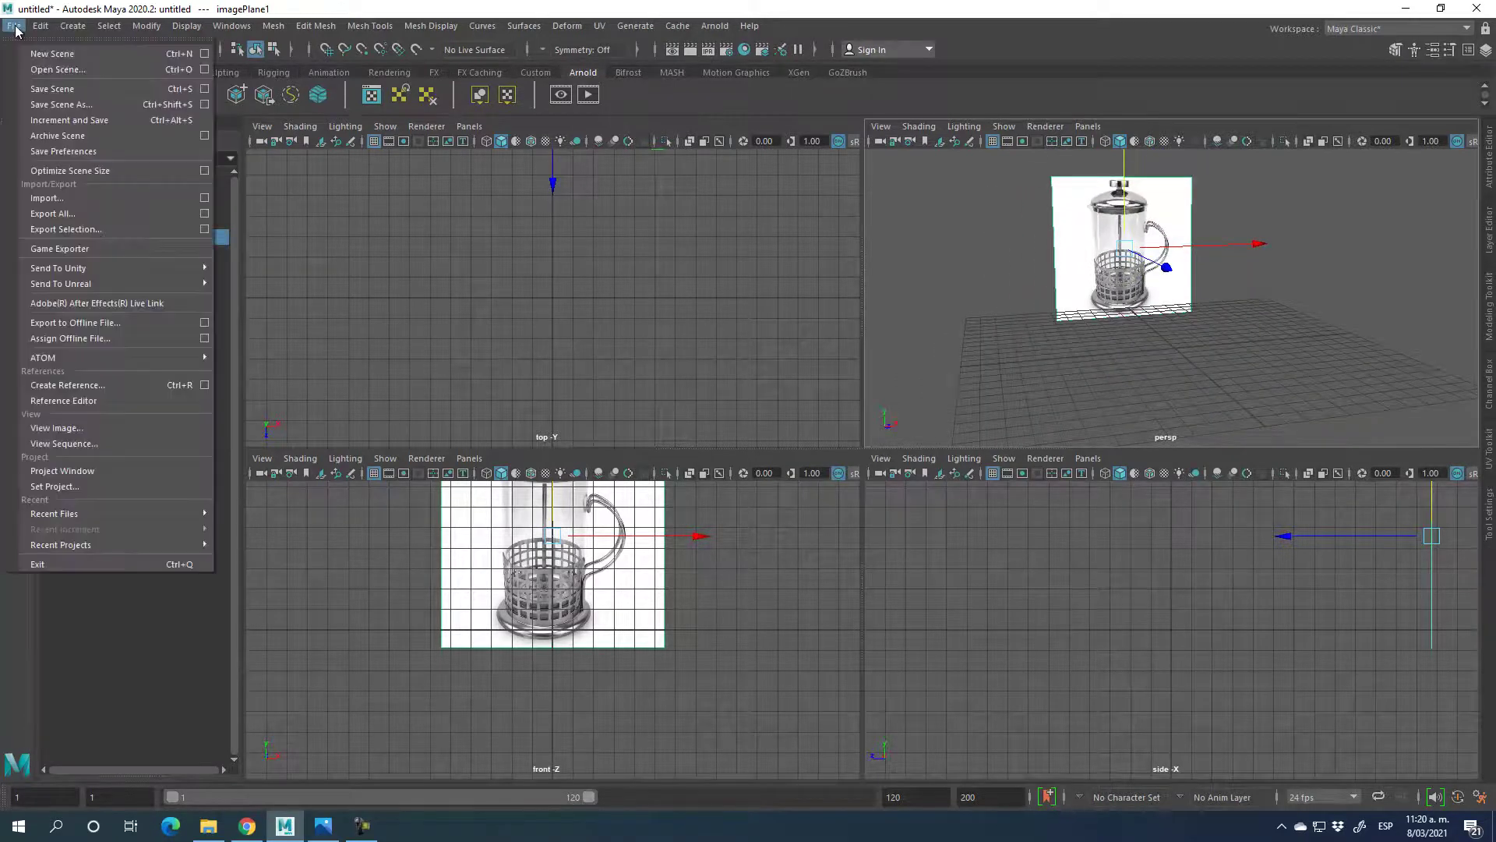
pyautogui.click(63, 471)
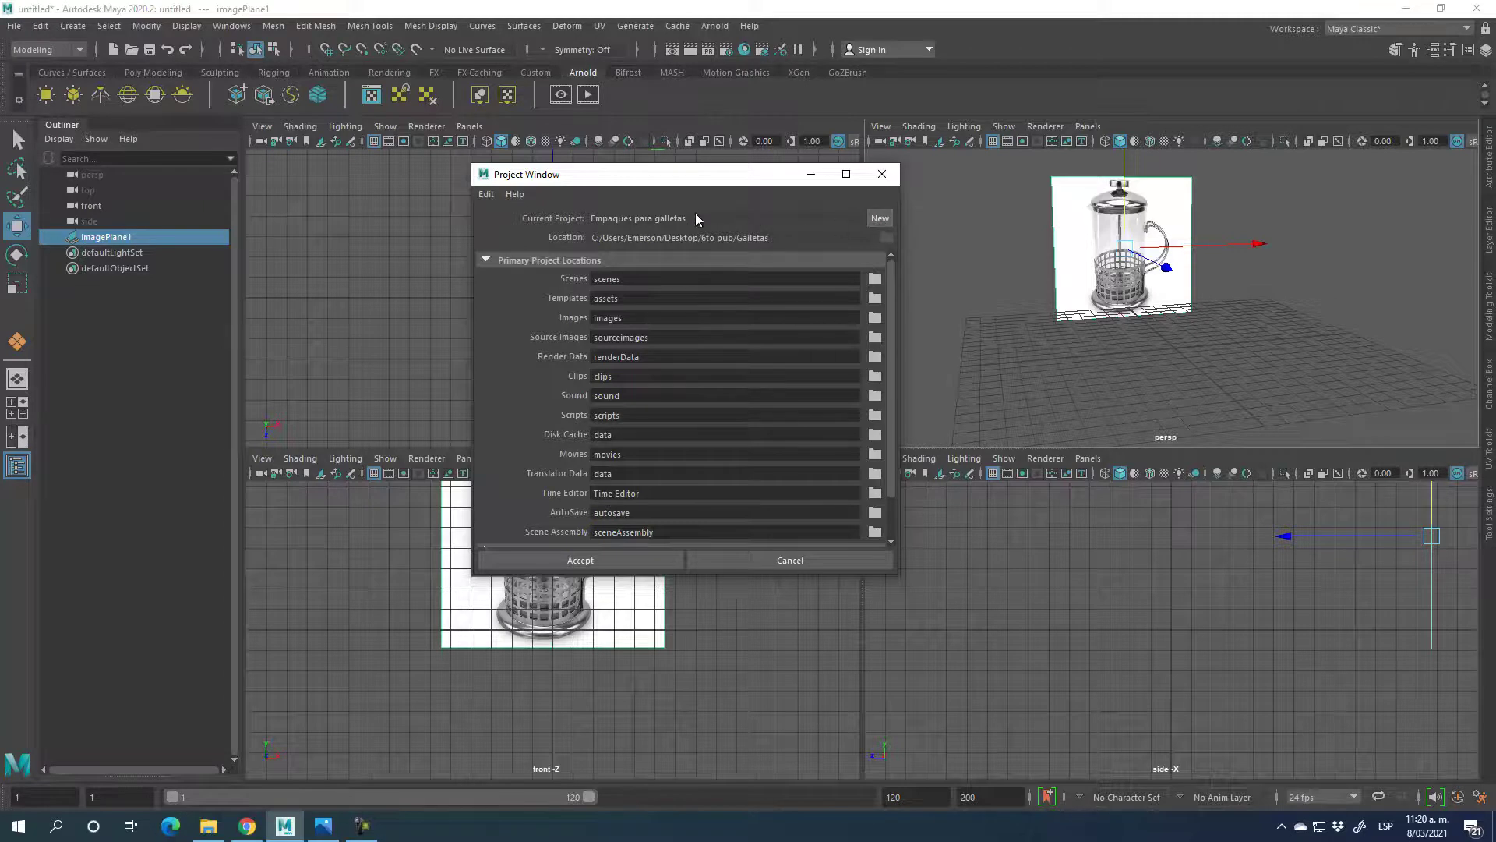
pyautogui.click(880, 219)
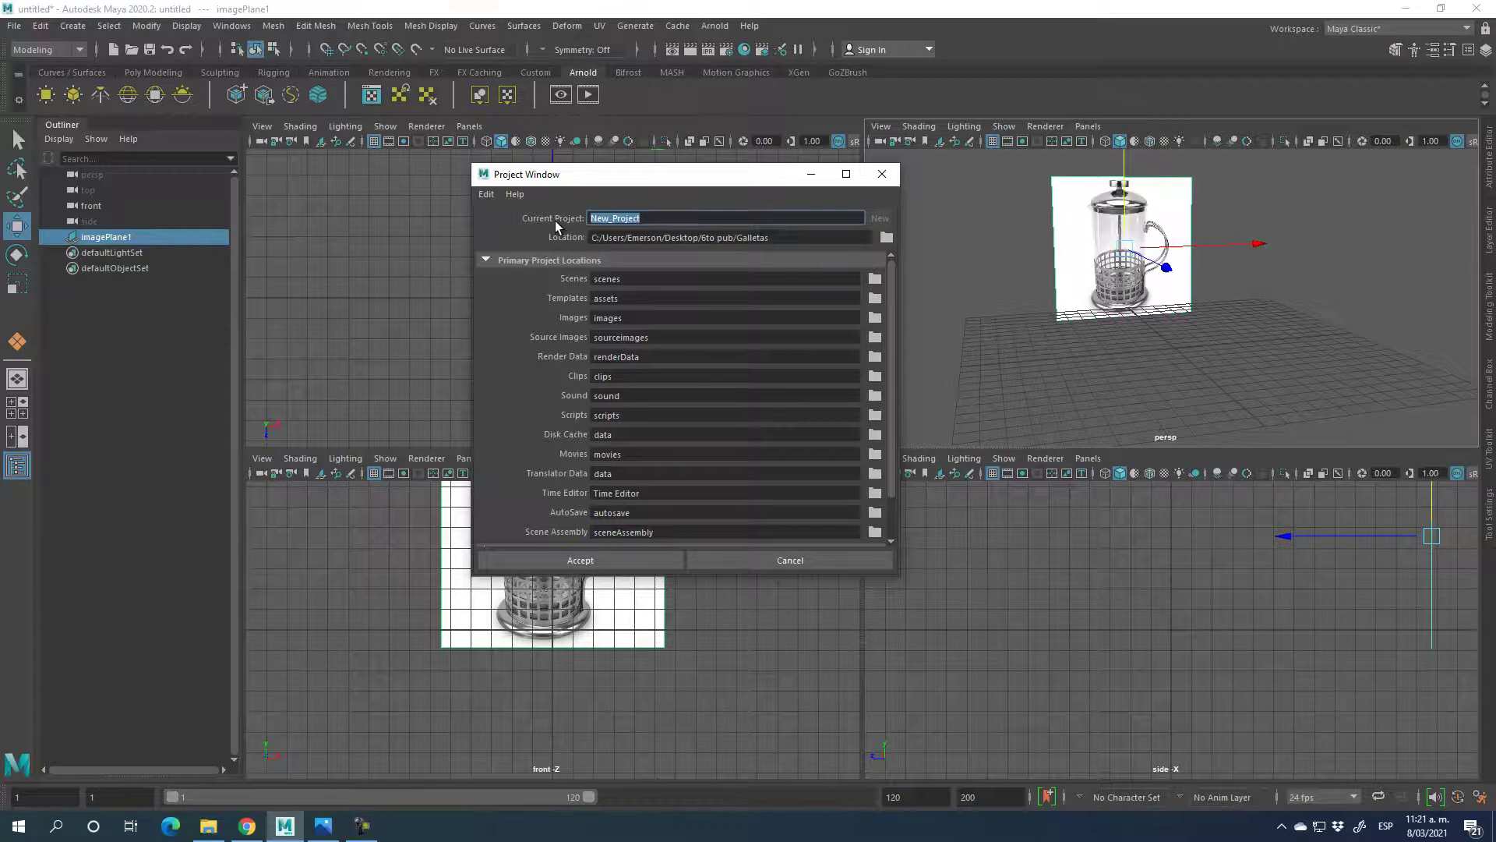
pyautogui.write('Modeling')
pyautogui.write('cafe')
pyautogui.press('BackSpace')
pyautogui.press('BackSpace')
pyautogui.press('BackSpace')
pyautogui.press('BackSpace')
pyautogui.write('prensa francesa')
# - Create a "Prensa francesa" folder inside "5to publi" on the Desktop and set it as the project location
pyautogui.click(887, 237)
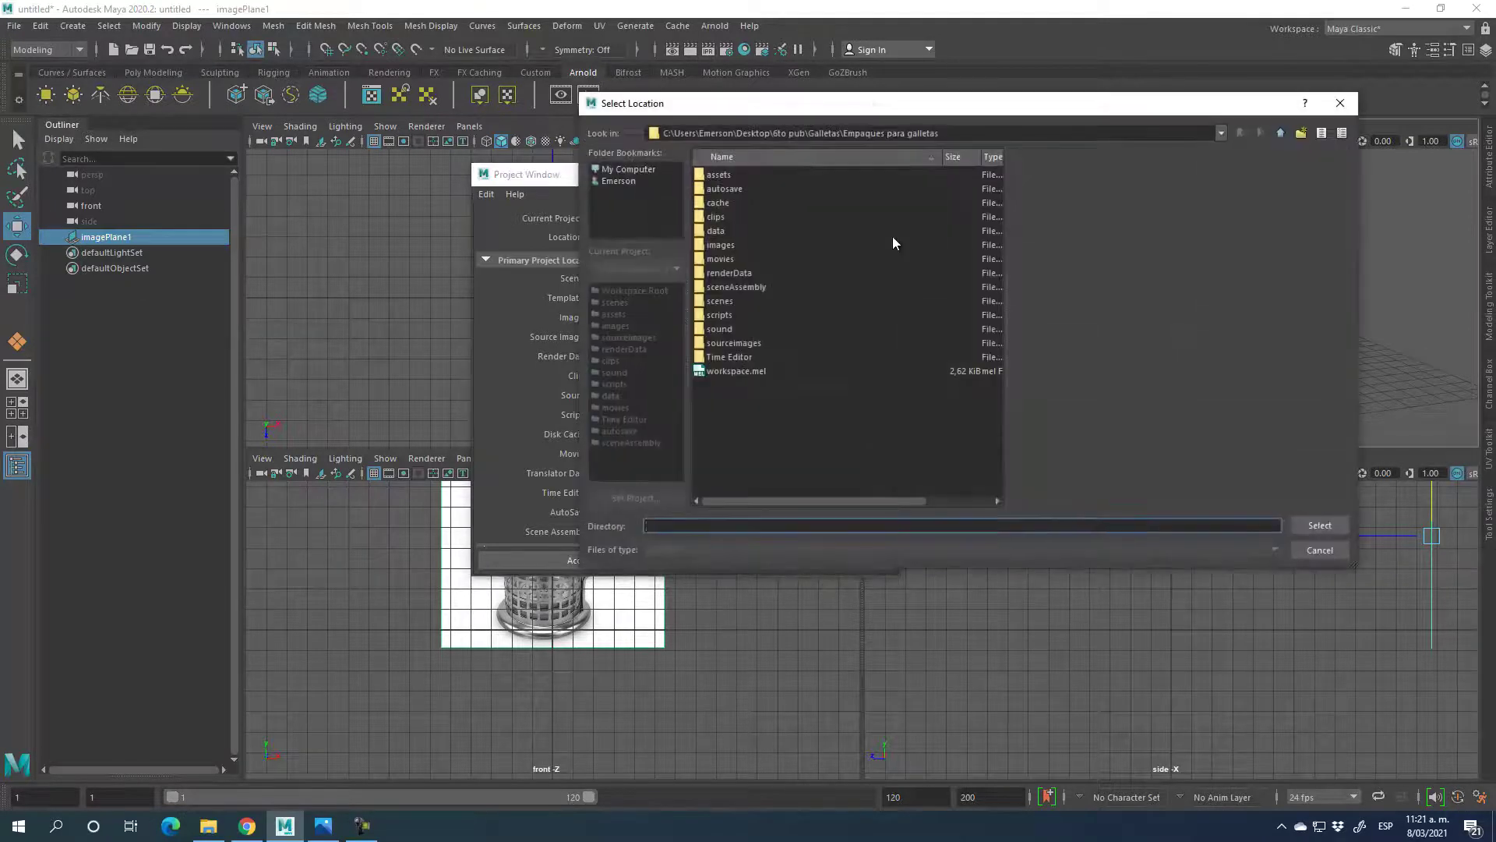
pyautogui.click(614, 180)
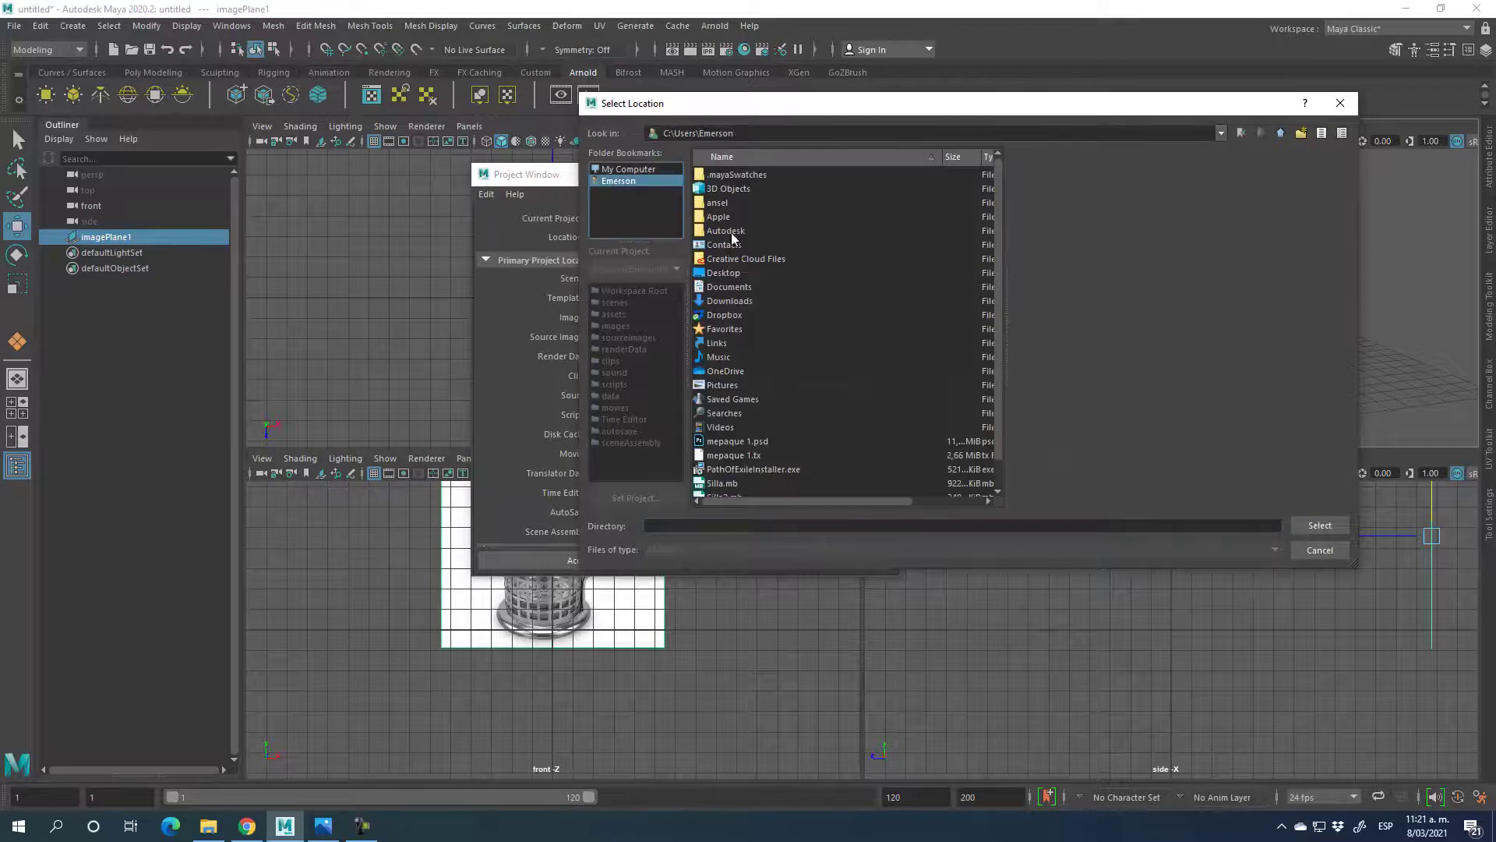
pyautogui.click(629, 171)
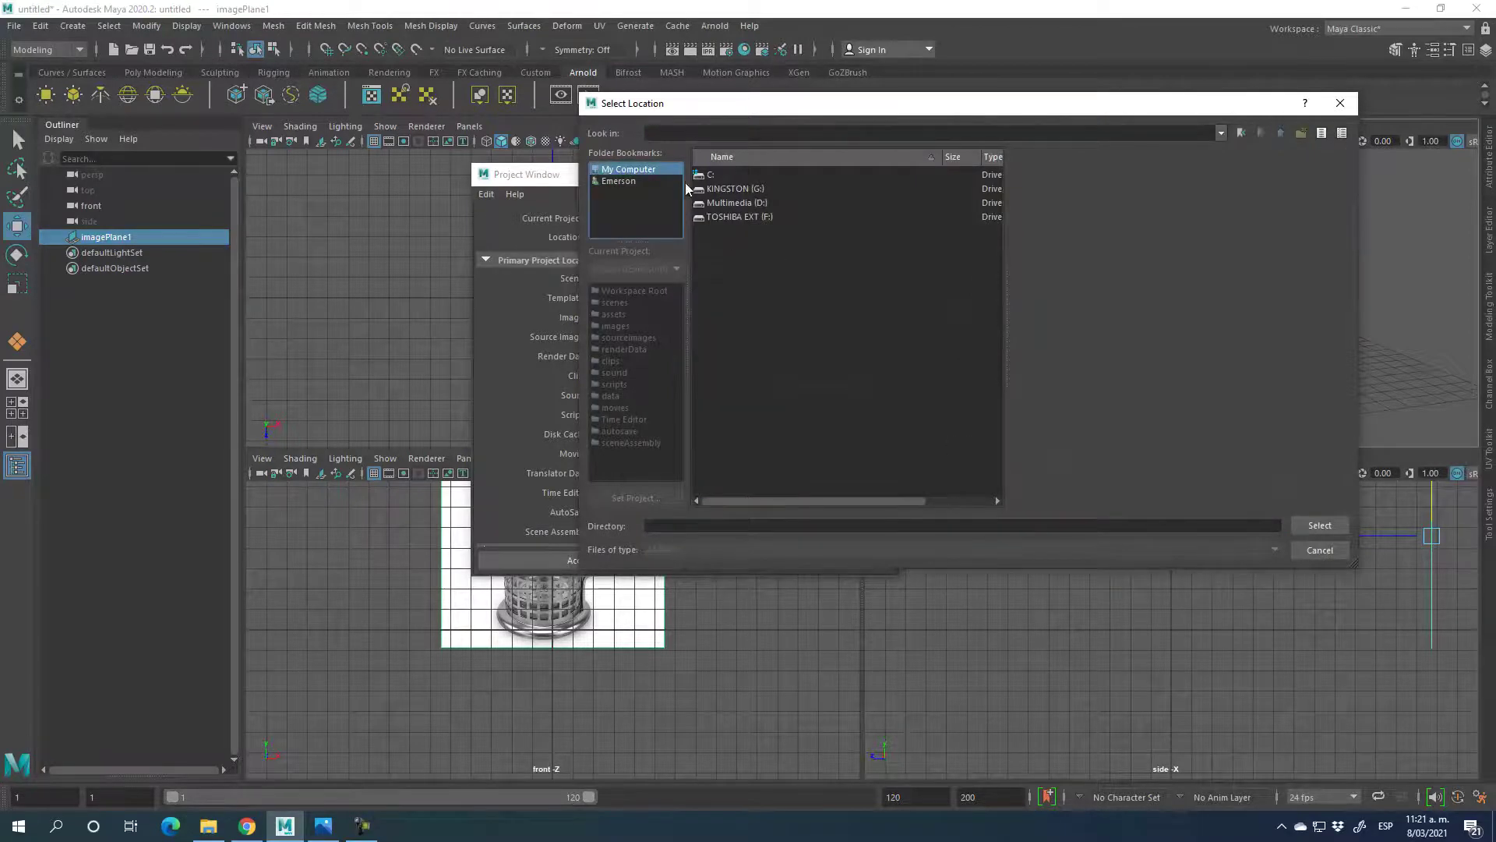
pyautogui.click(619, 182)
pyautogui.doubleClick(714, 273)
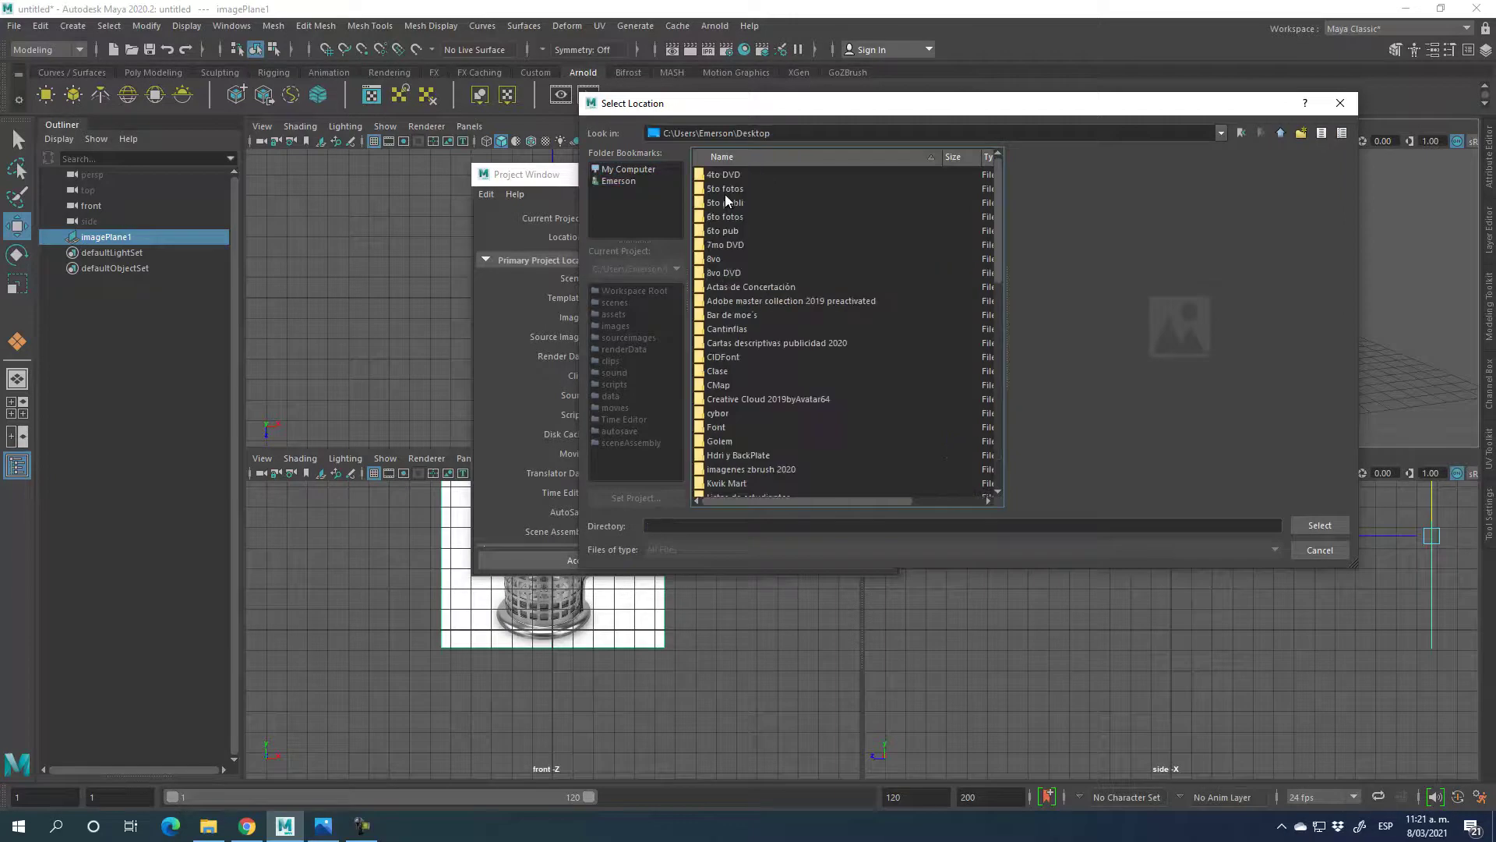
pyautogui.doubleClick(721, 202)
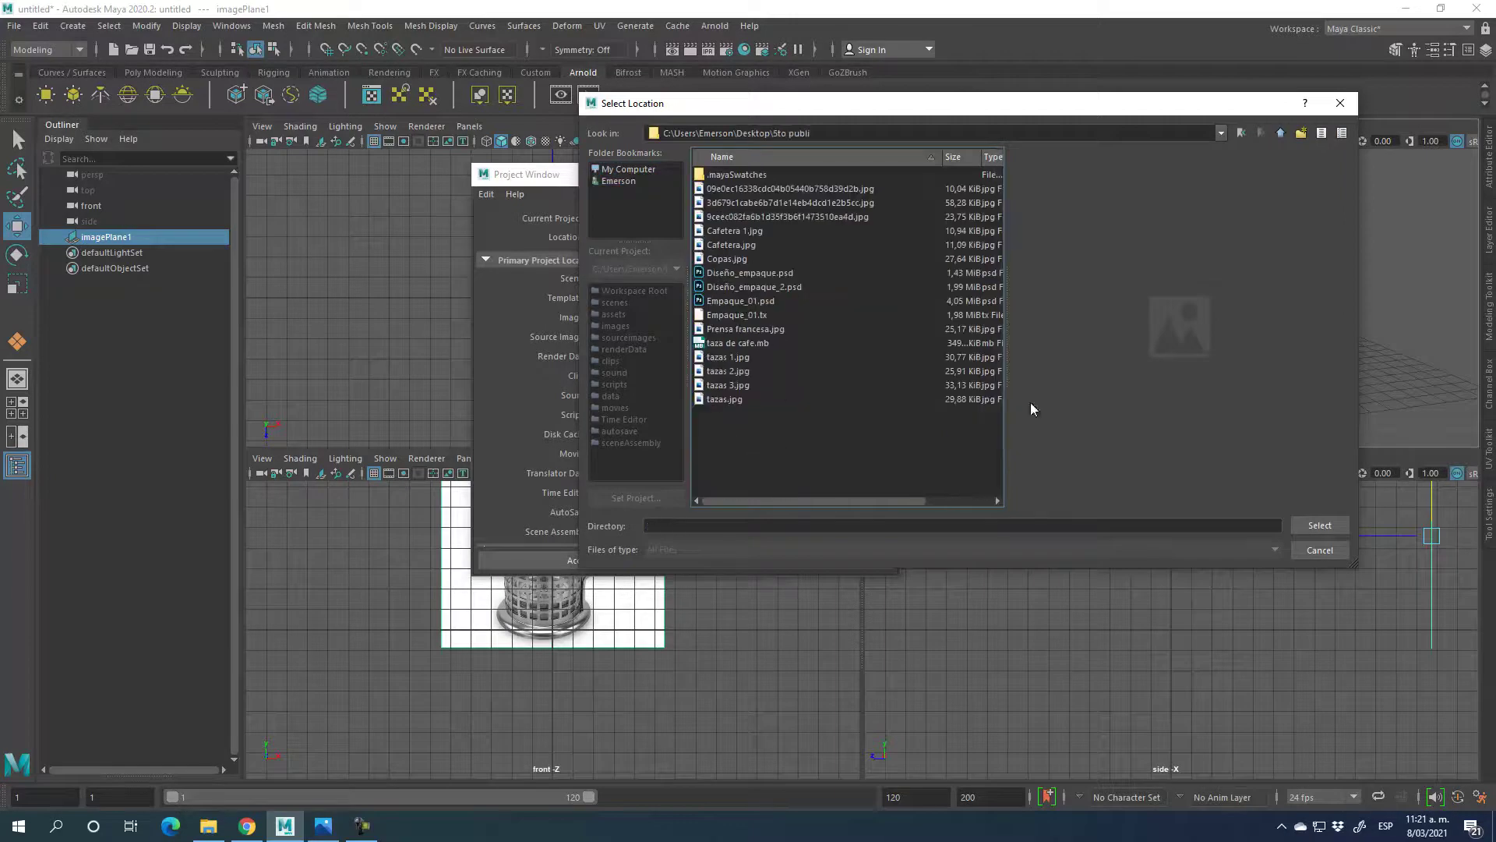
pyautogui.click(1302, 133)
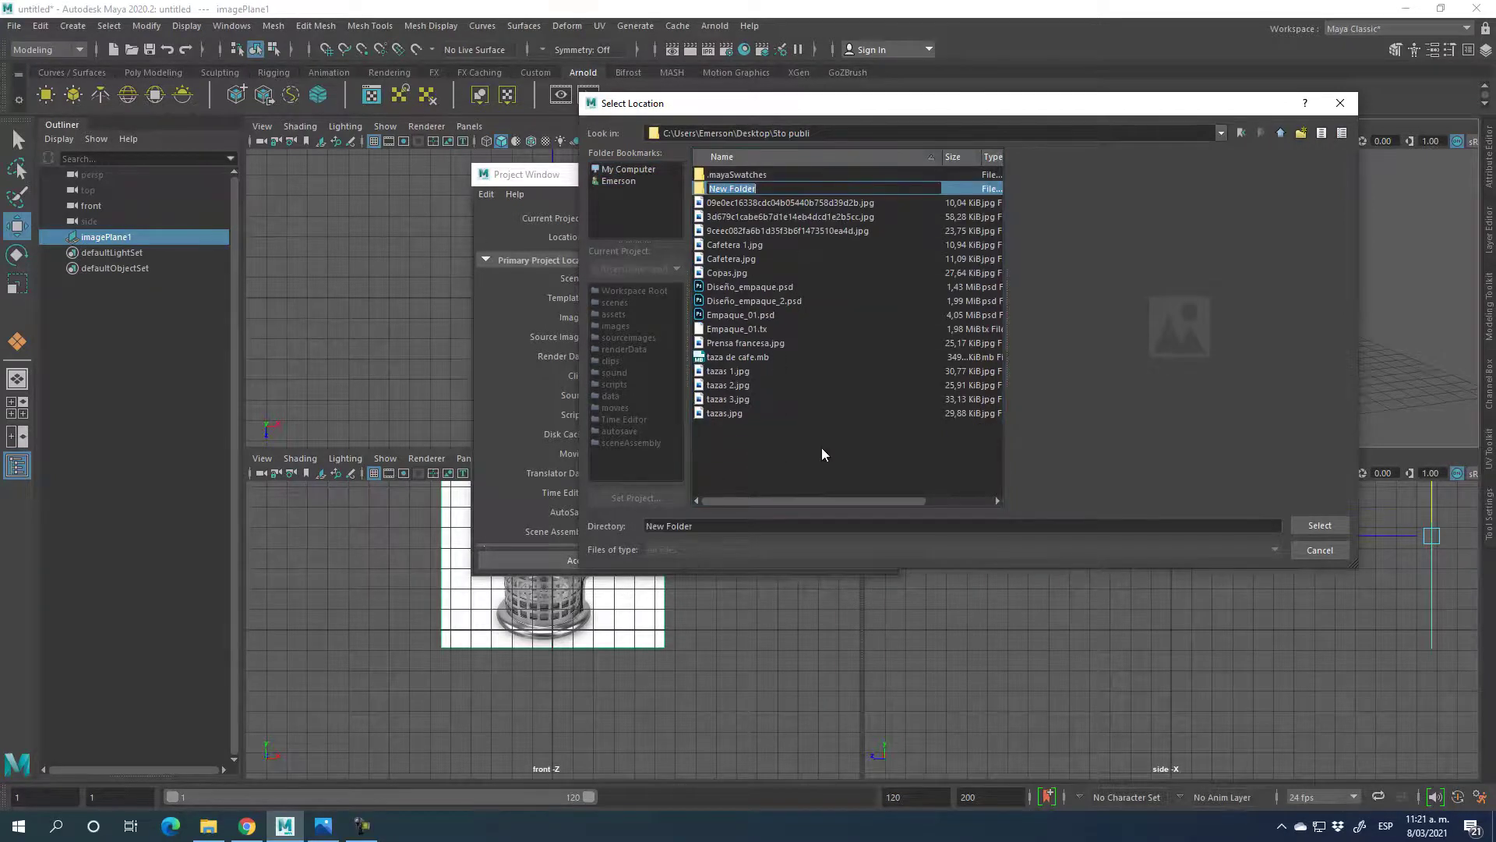
pyautogui.write('PRen')
pyautogui.write('sa francesa')
pyautogui.press('Return')
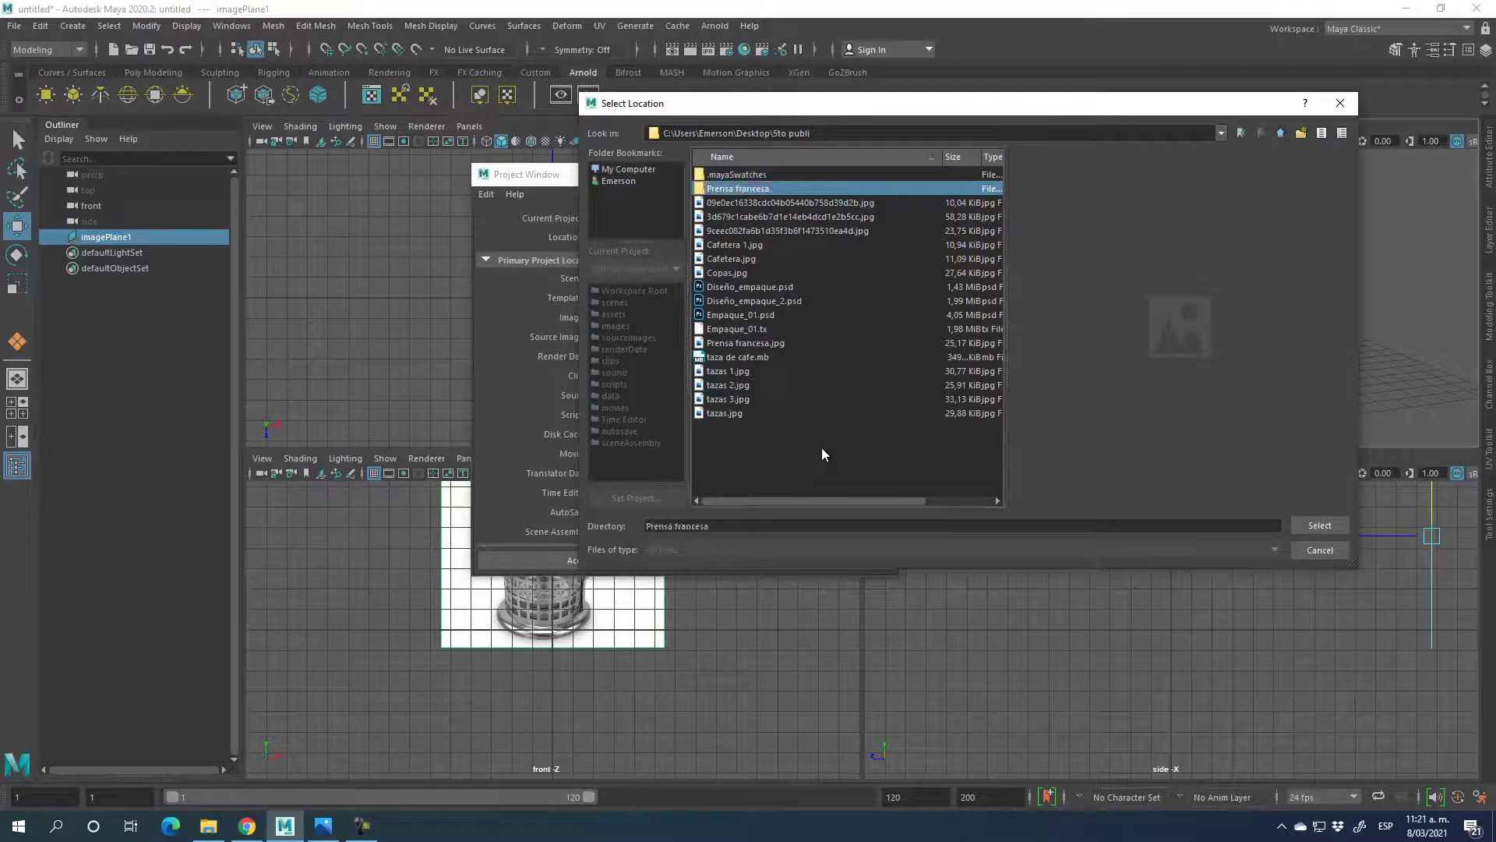
pyautogui.click(1320, 526)
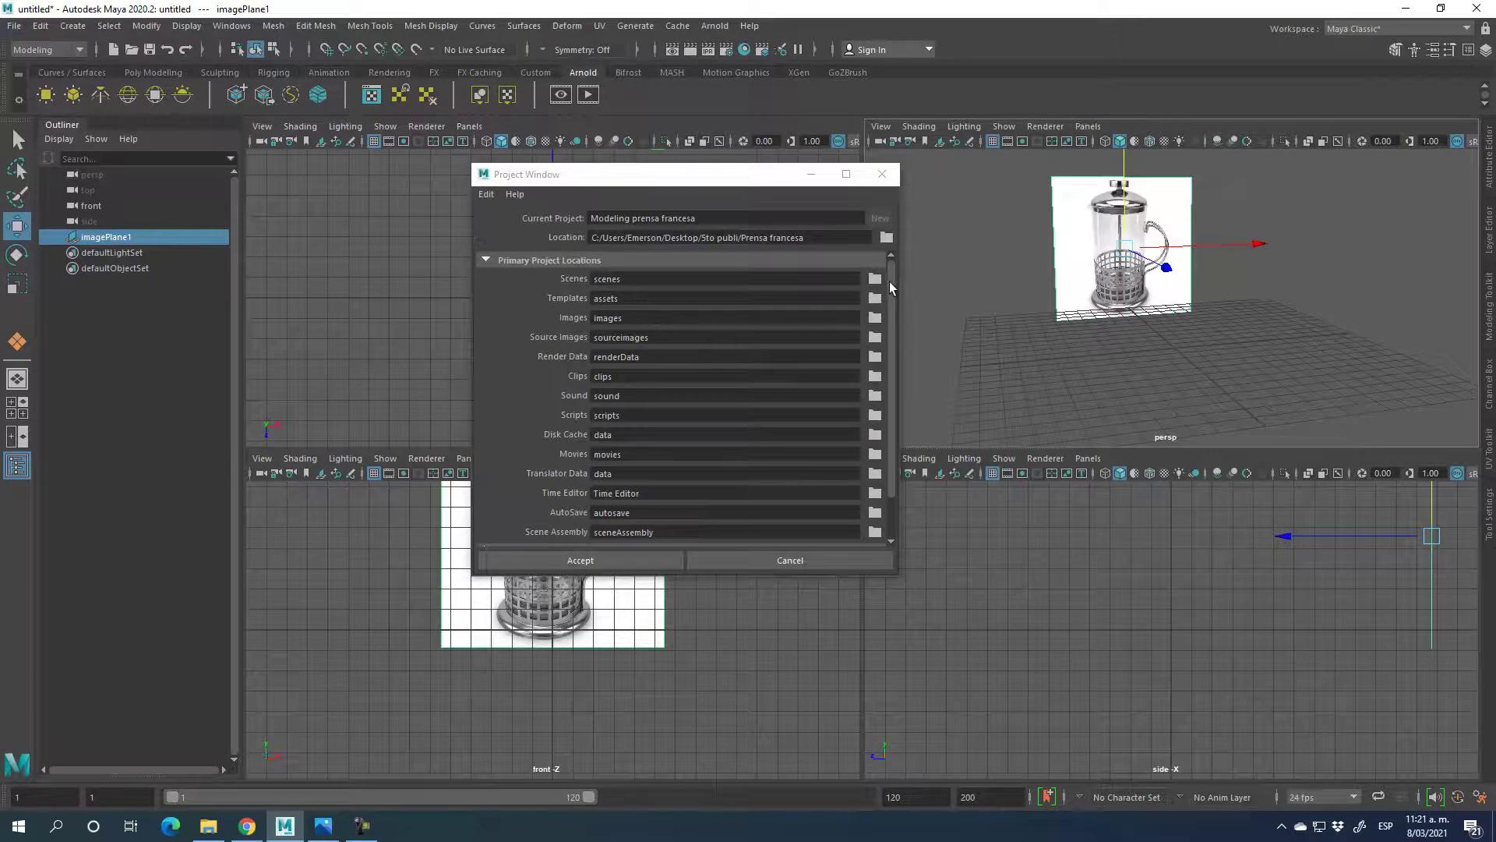
# - Review the default primary project locations and create the project with them
pyautogui.scroll(-2, 666, 518)
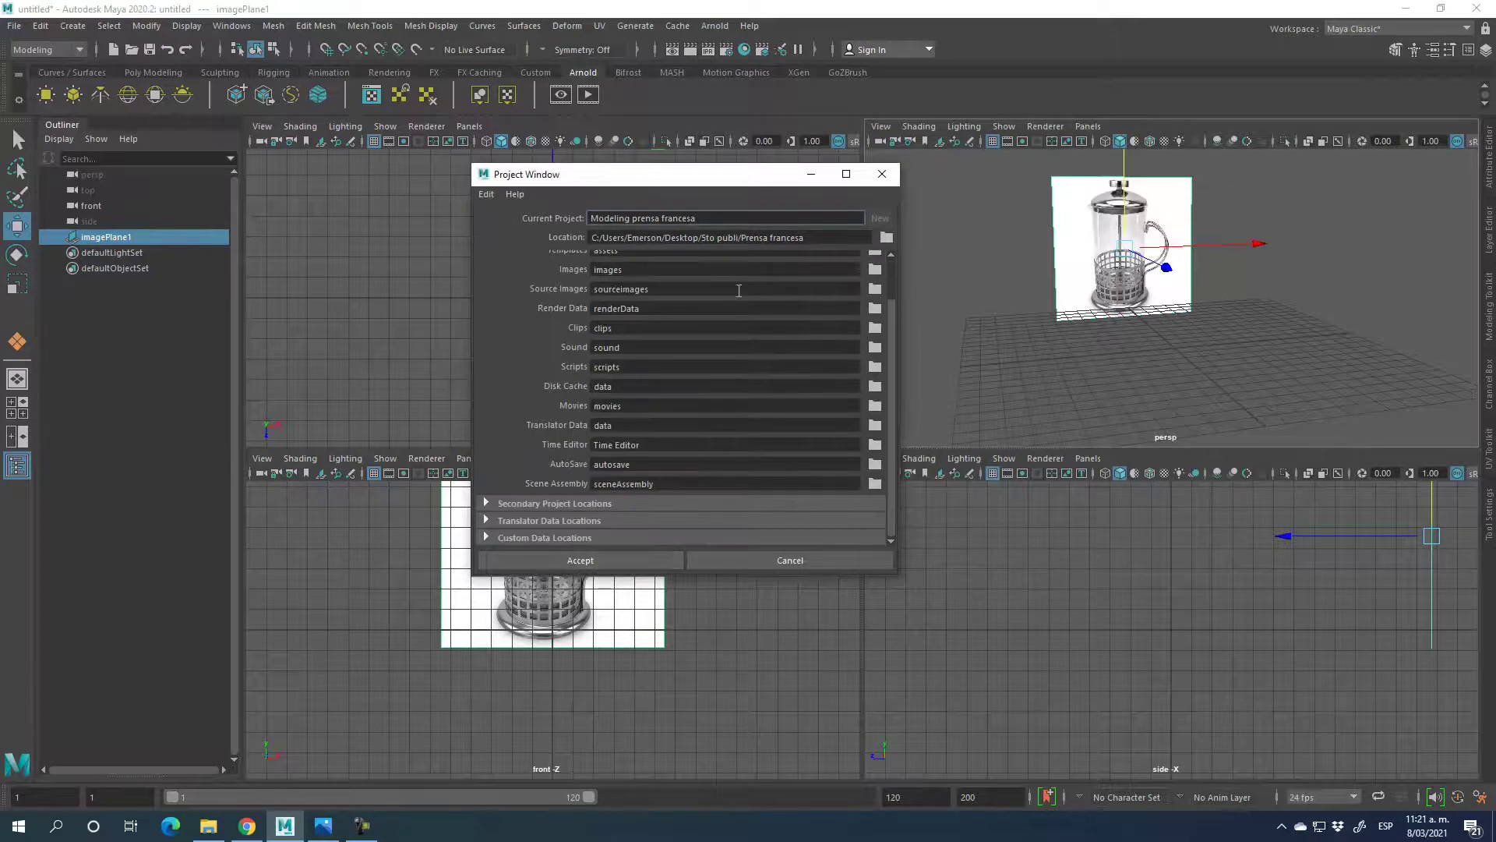
pyautogui.scroll(2, 892, 367)
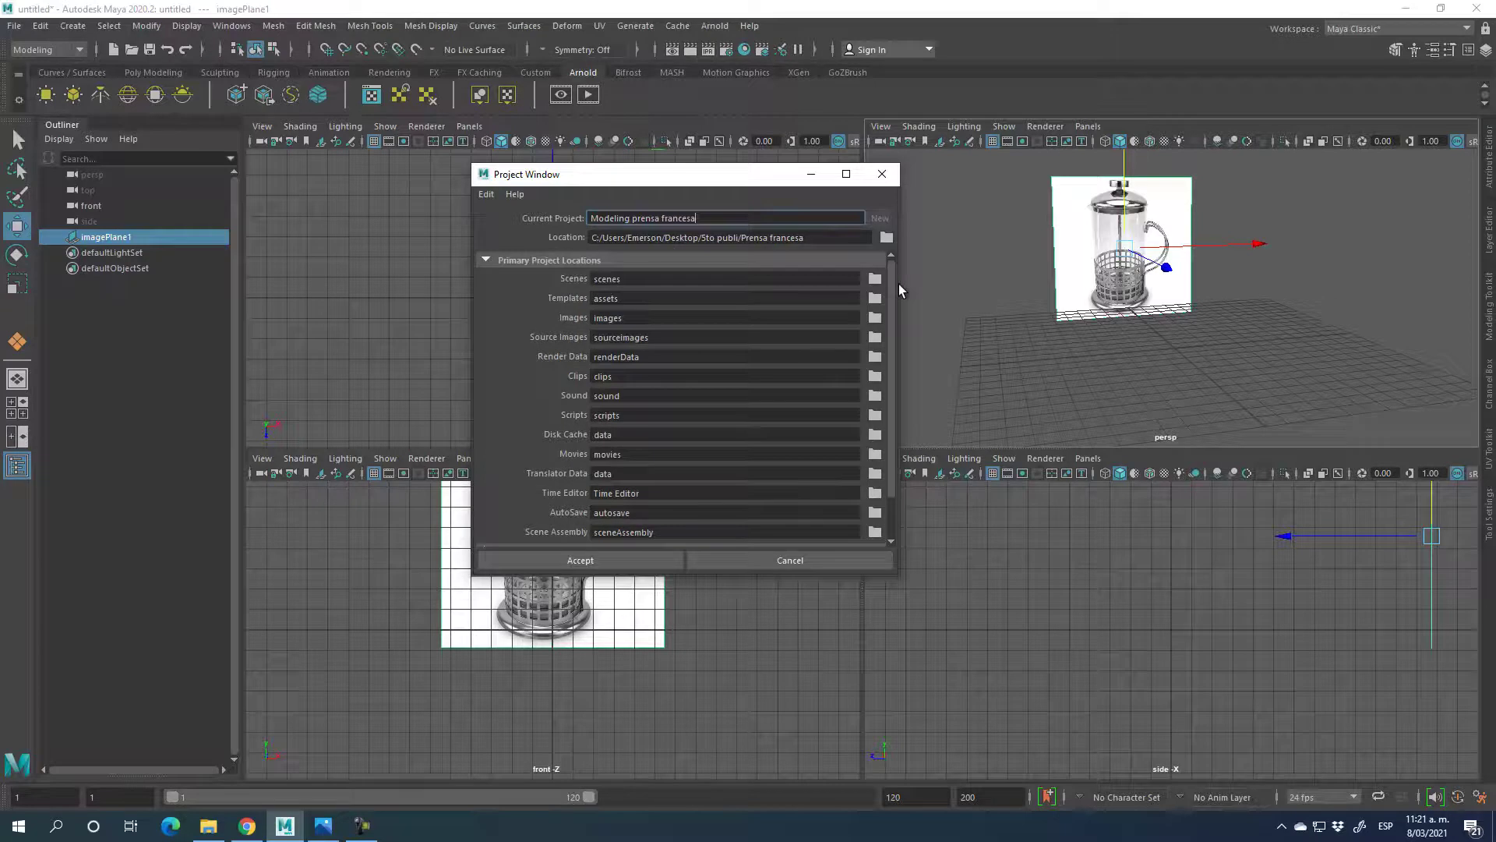
pyautogui.scroll(-2, 896, 340)
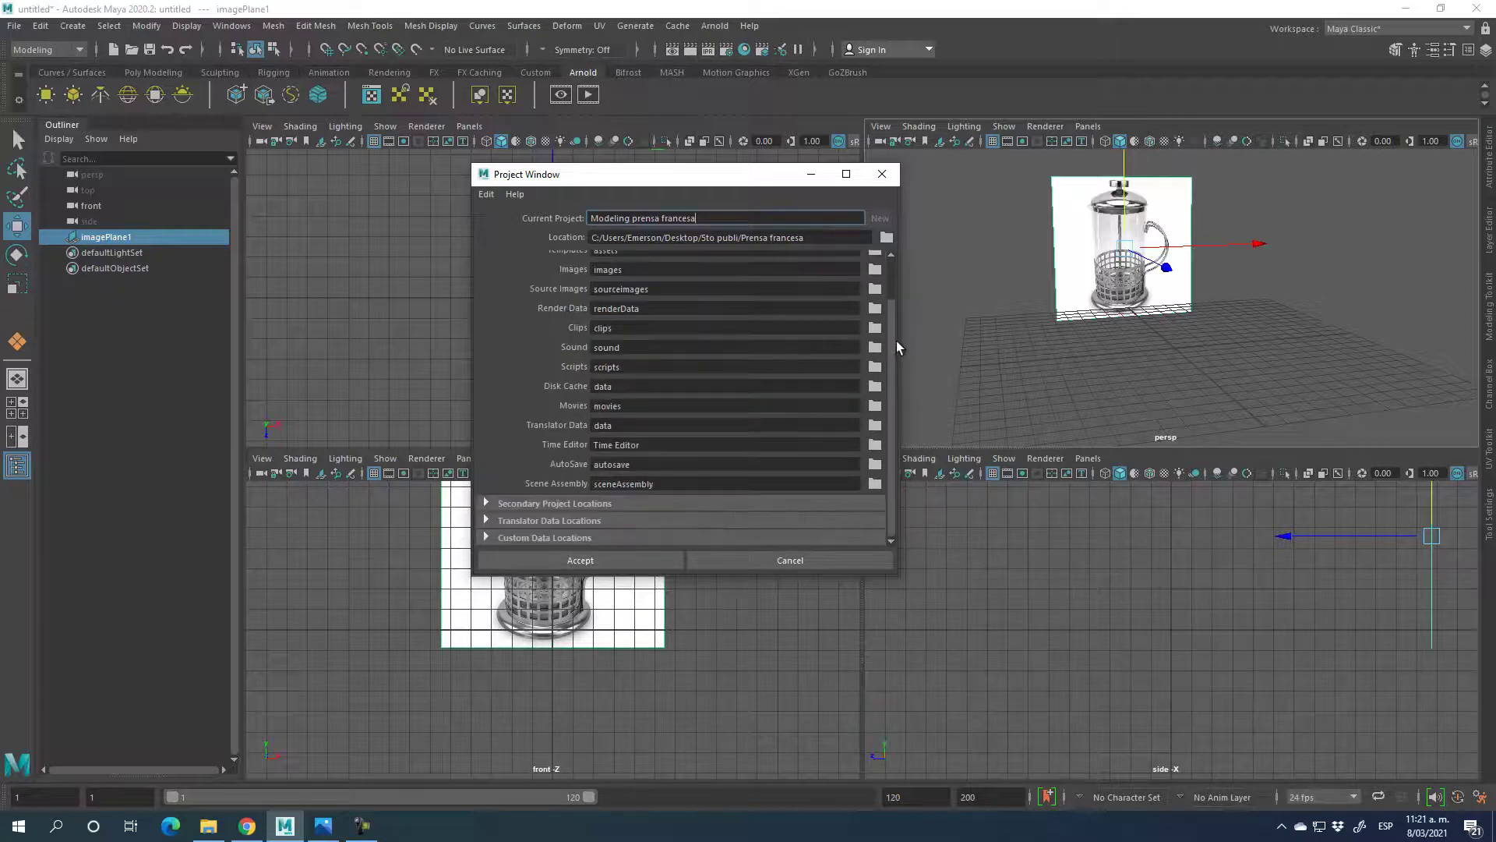
pyautogui.scroll(2, 893, 352)
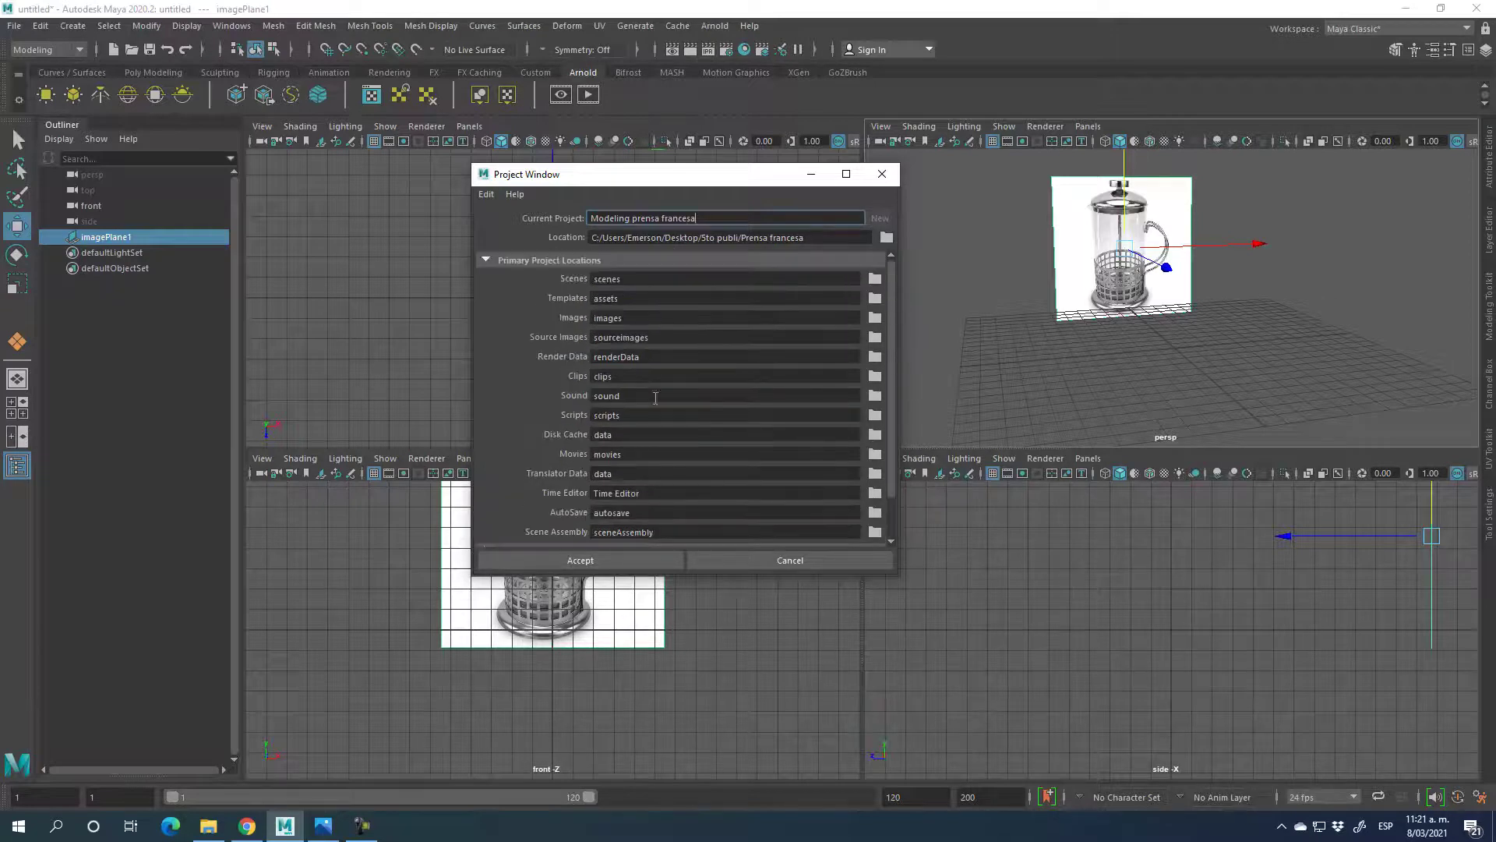
pyautogui.scroll(-2, 896, 320)
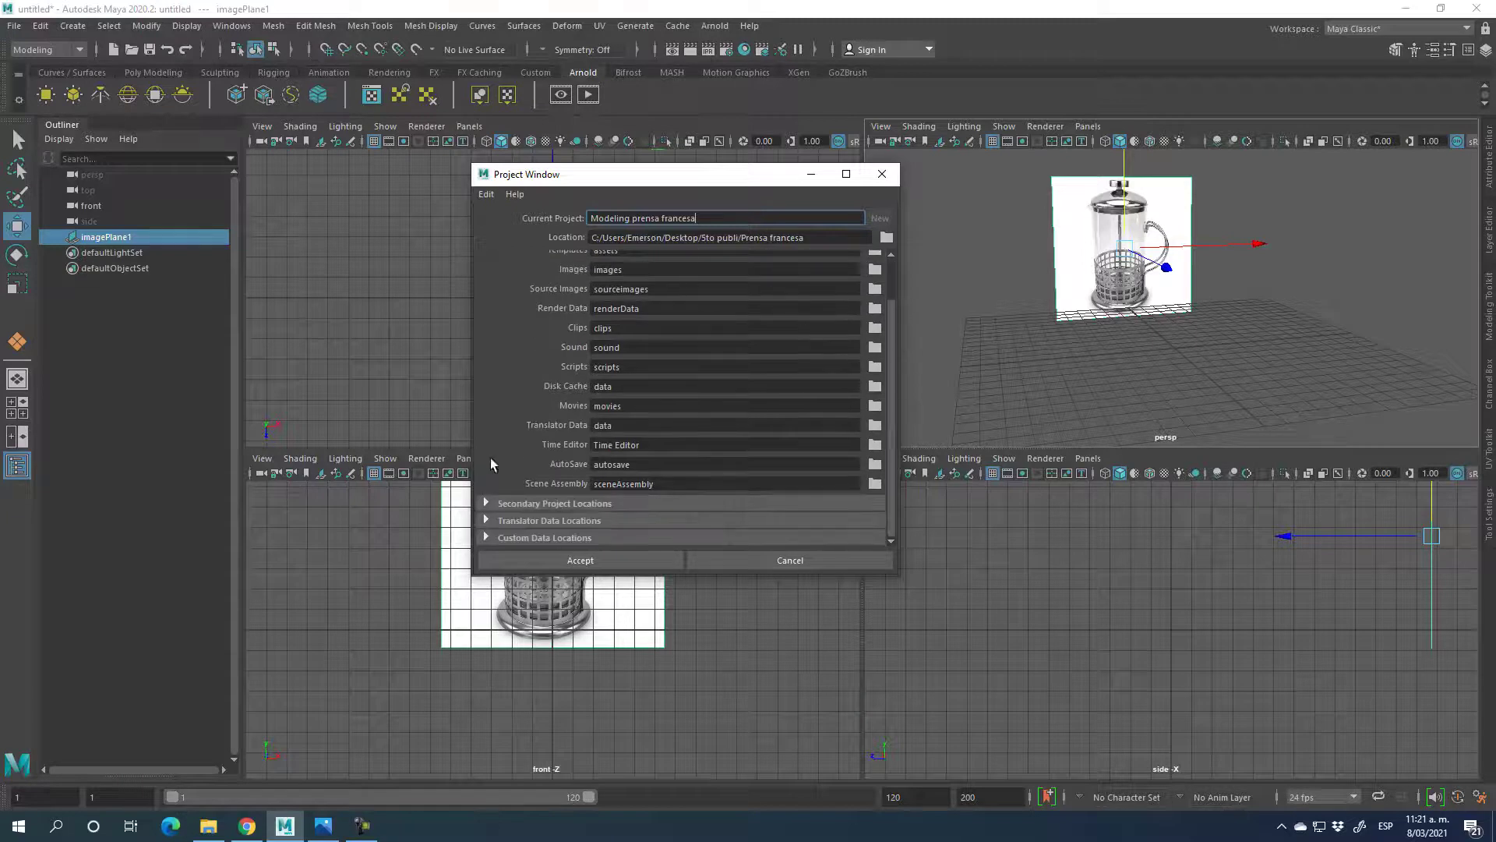
pyautogui.click(601, 559)
# - Switch to File Explorer and check the contents of the "Modeling prensa francesa" project folder inside "Prensa francesa"
pyautogui.click(208, 825)
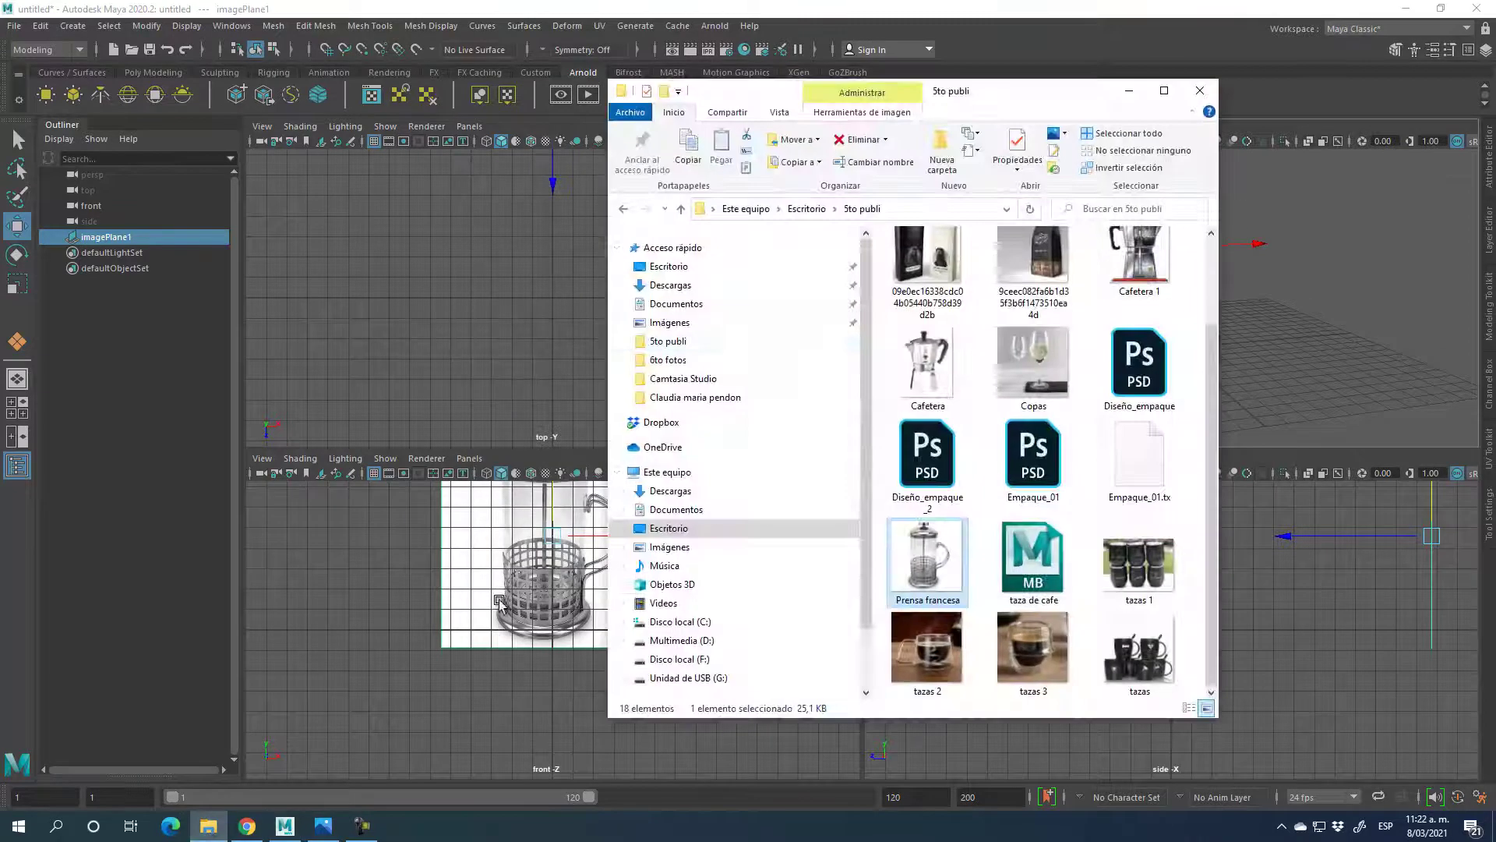
pyautogui.scroll(1, 1214, 353)
pyautogui.scroll(2, 1214, 353)
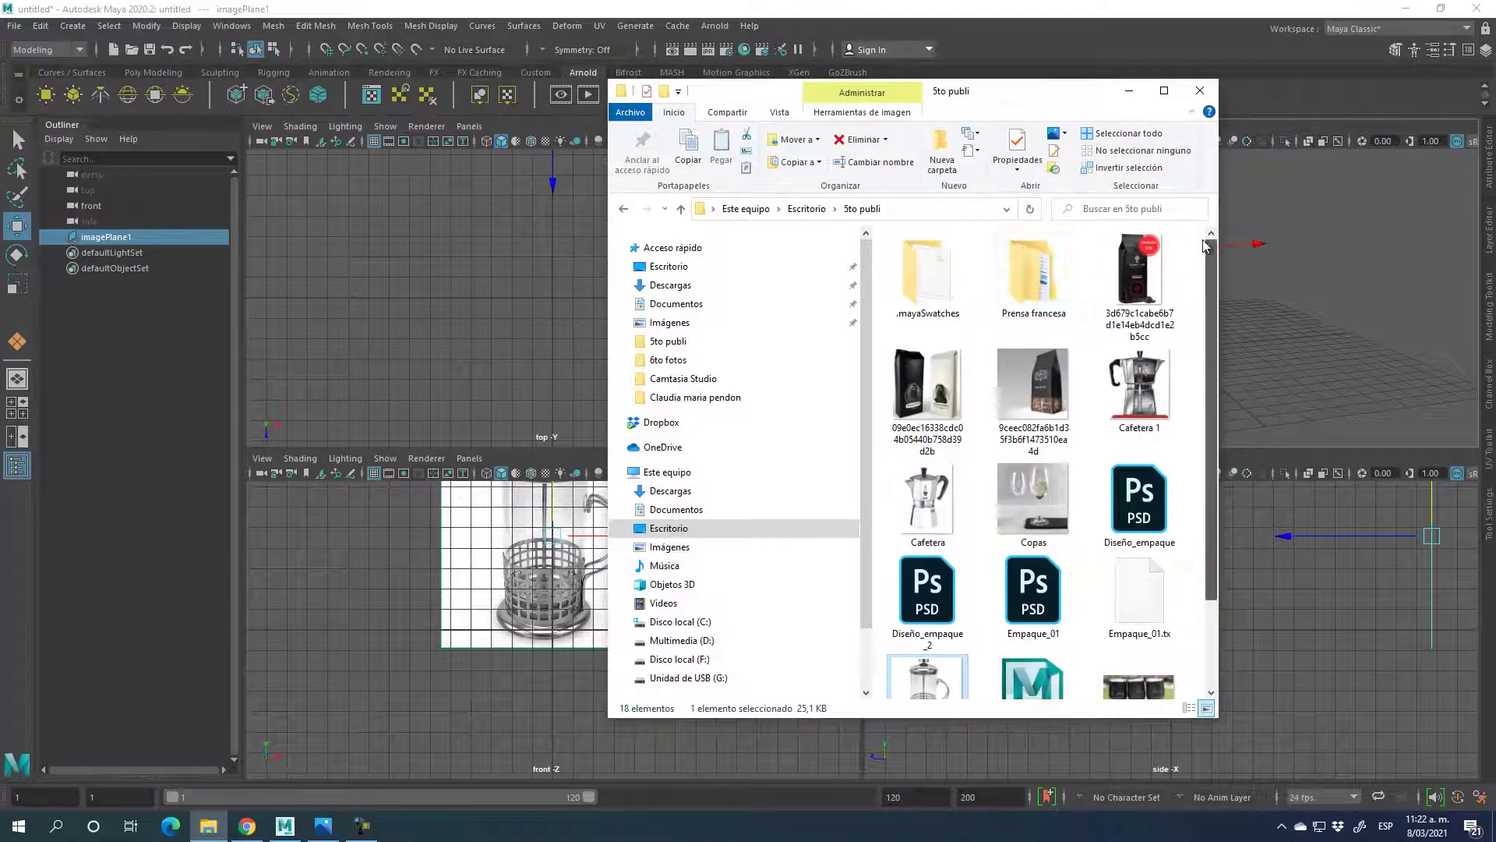
pyautogui.doubleClick(1034, 283)
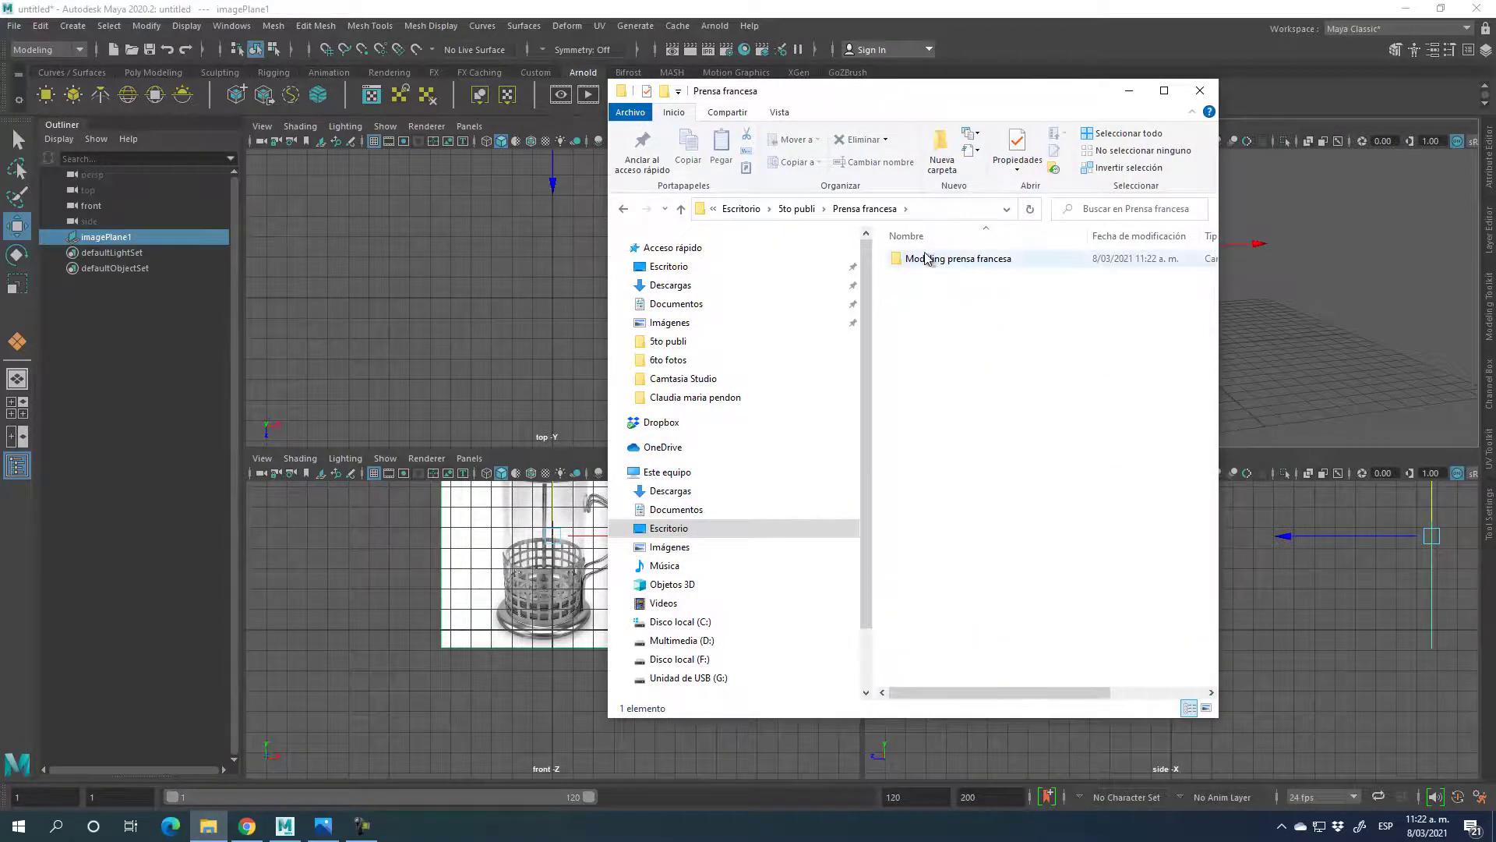
pyautogui.doubleClick(947, 263)
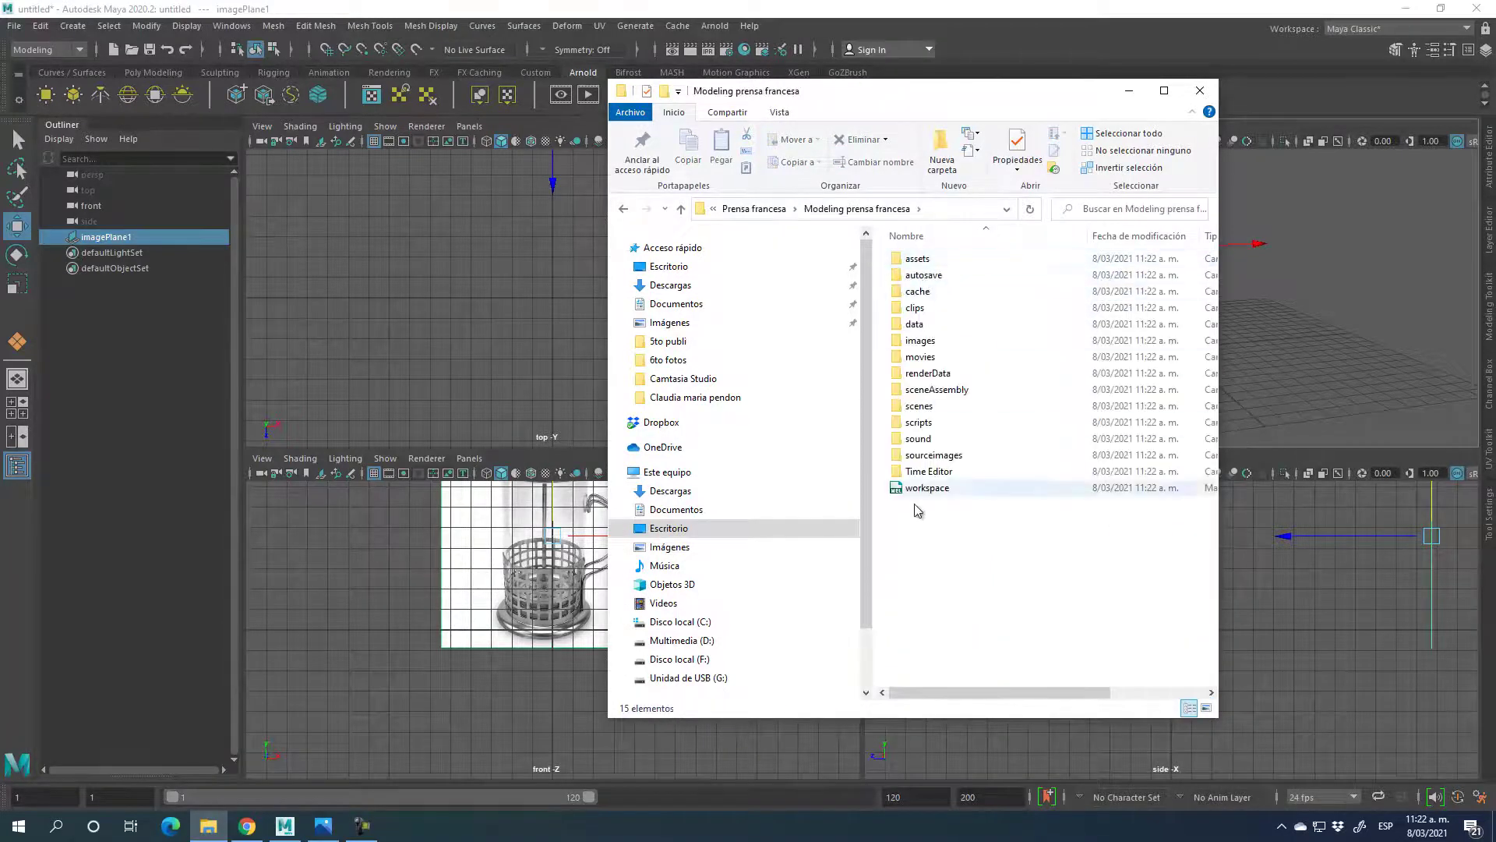
pyautogui.click(1129, 90)
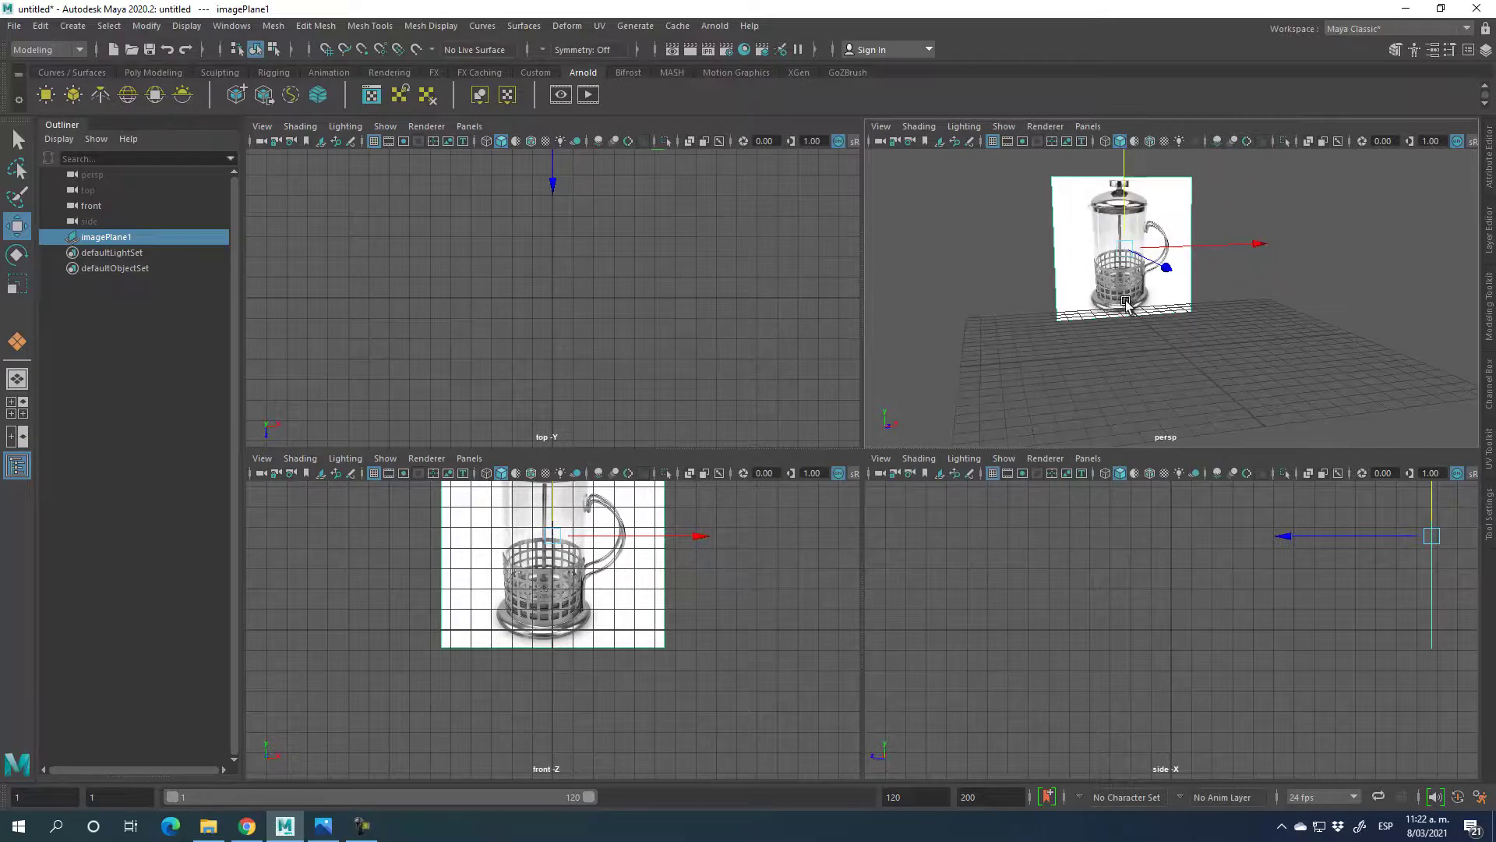
# - Maximize the perspective view and frame the French press image plane with some space around it
pyautogui.press('space')
pyautogui.press('f')
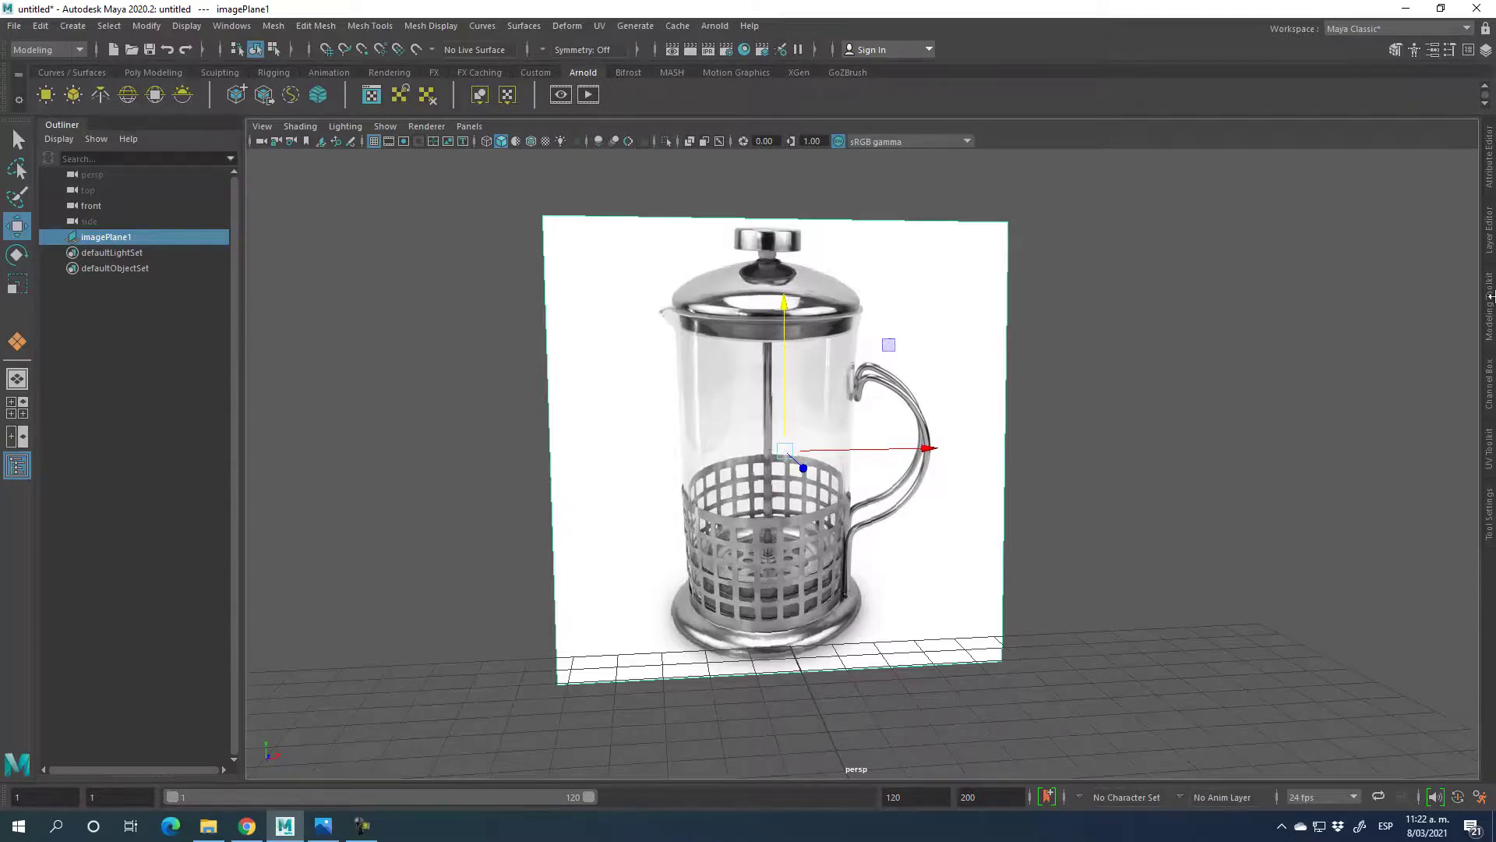
pyautogui.scroll(-5, 751, 457)
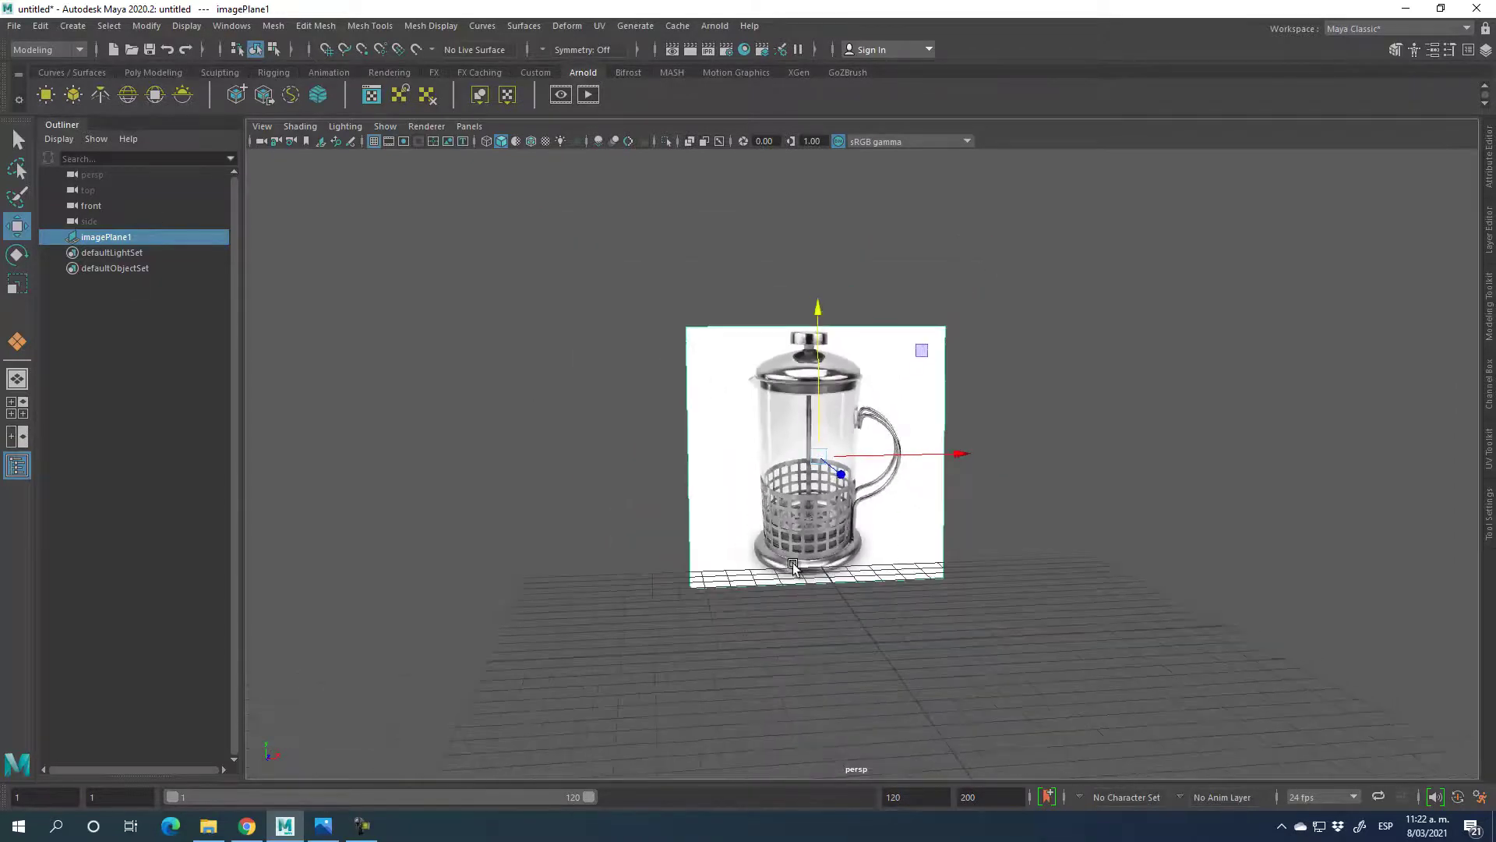
# - Draw a polygon cylinder about 2.4 in radius and 8 high at the grid's centre, in front of the reference image
pyautogui.keyDown('alt'); pyautogui.moveTo(751, 456); pyautogui.dragTo(867, 710); pyautogui.keyUp('alt')
pyautogui.keyDown('alt'); pyautogui.moveTo(867, 711); pyautogui.dragTo(792, 598, button='middle'); pyautogui.keyUp('alt')
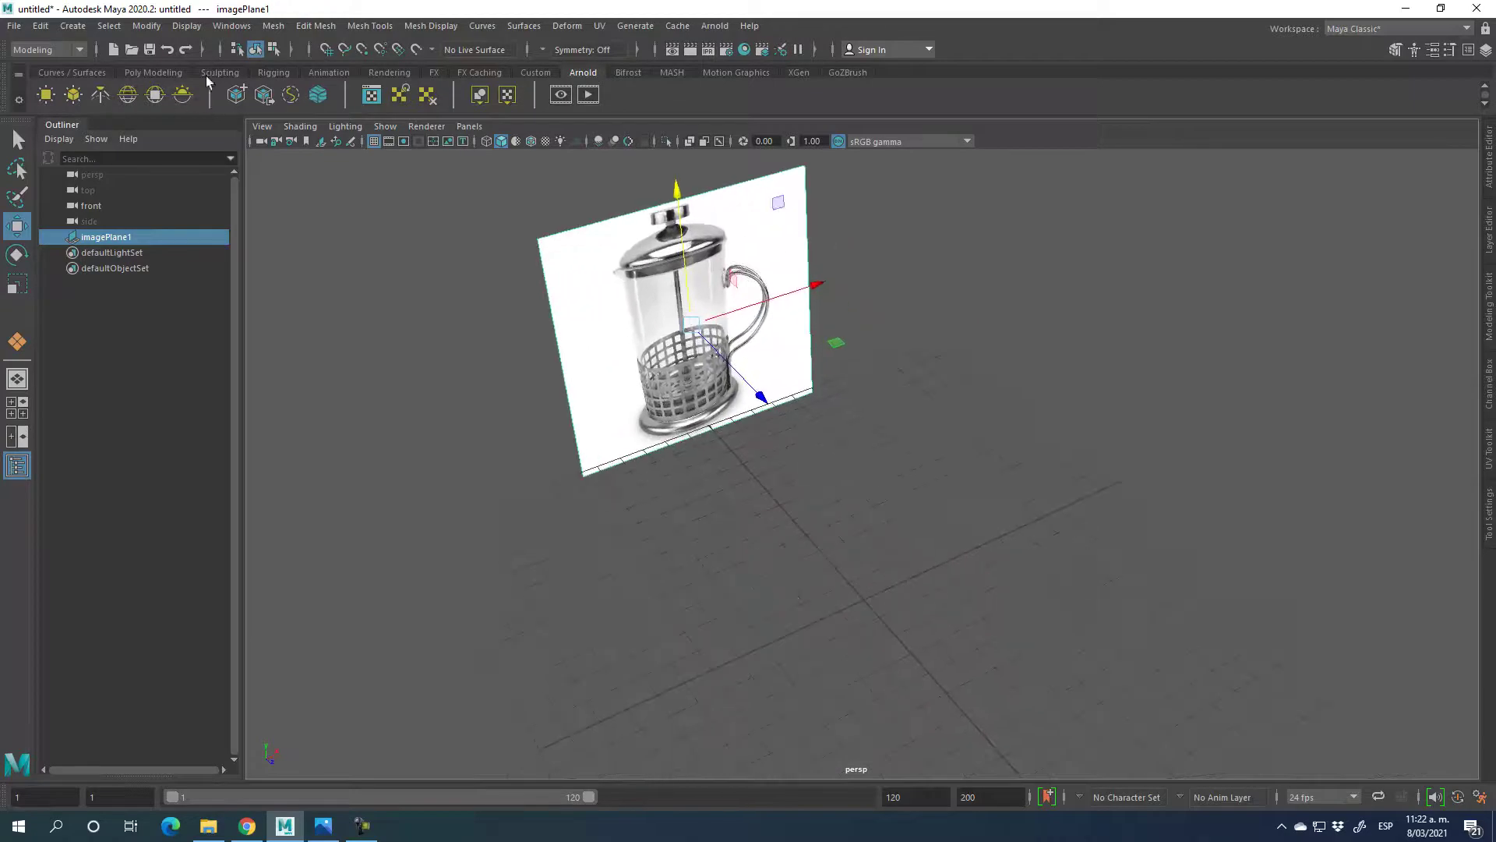
pyautogui.click(152, 72)
pyautogui.click(99, 94)
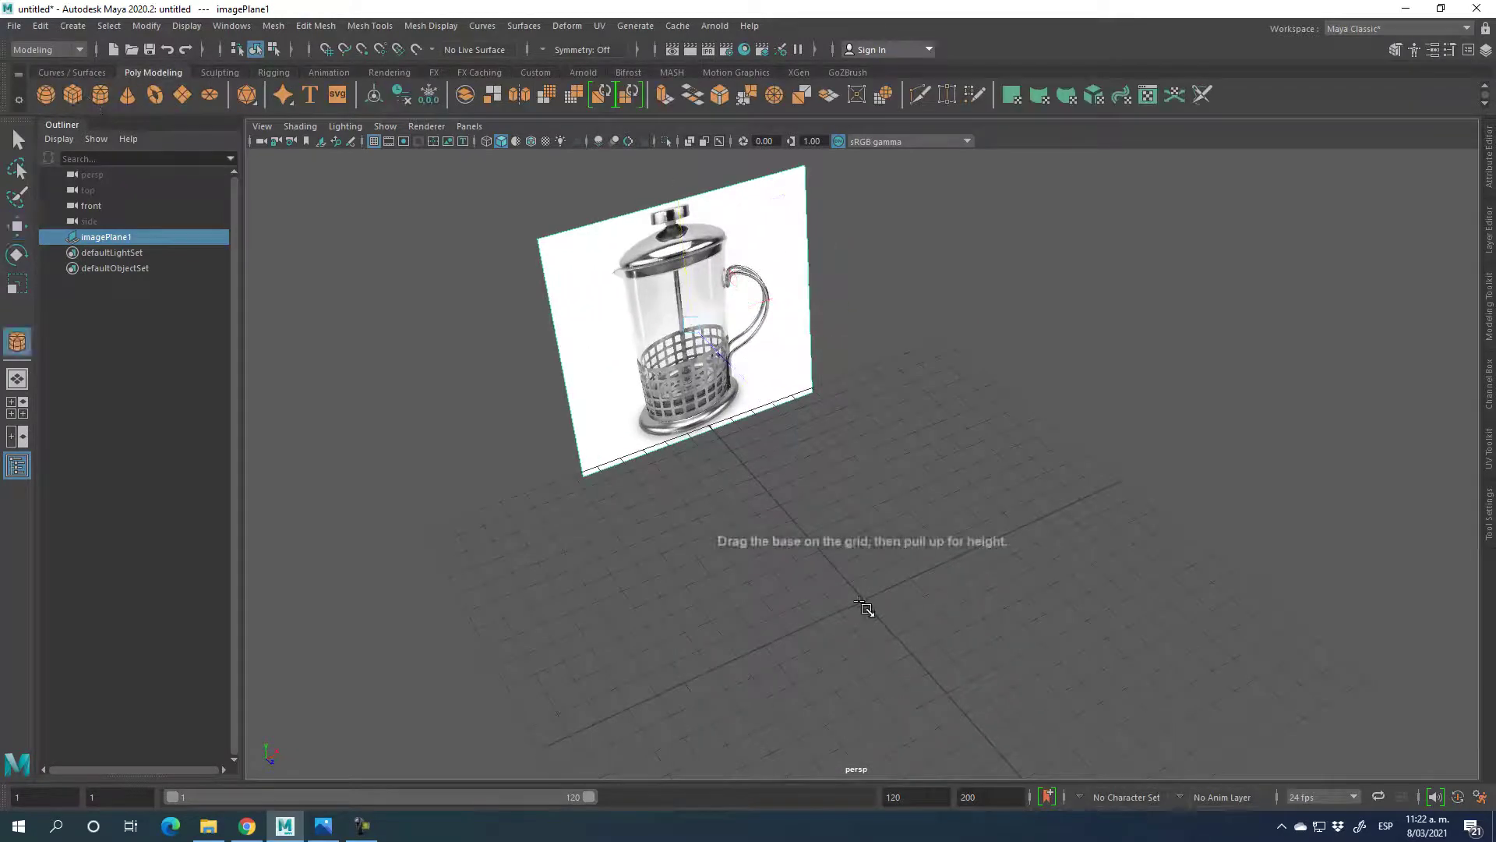
pyautogui.moveTo(867, 607); pyautogui.dragTo(859, 413)
pyautogui.keyDown('alt'); pyautogui.moveTo(1091, 647); pyautogui.dragTo(1078, 564); pyautogui.keyUp('alt')
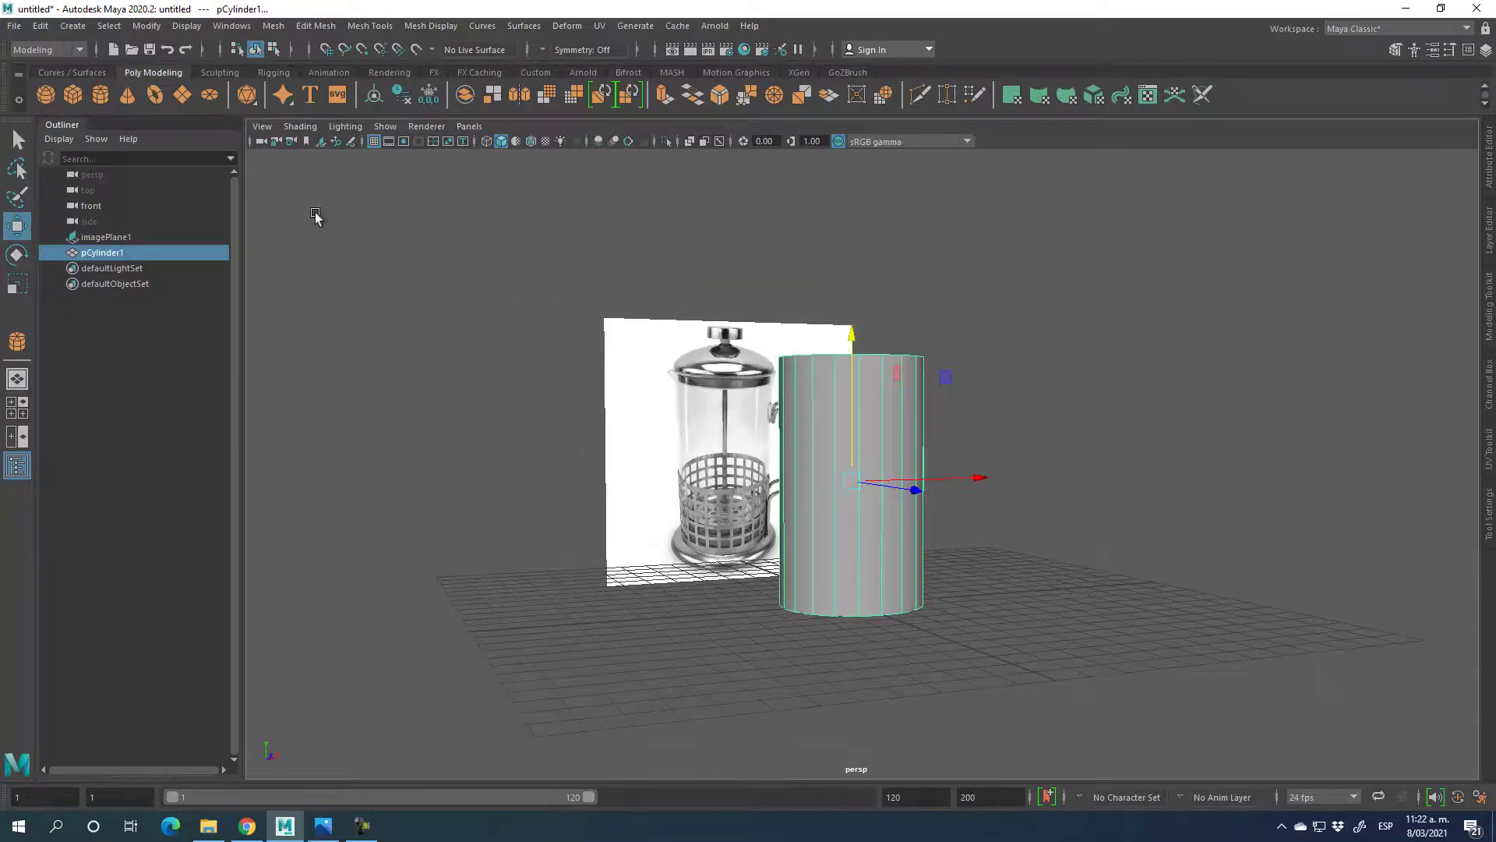
pyautogui.keyDown('alt'); pyautogui.moveTo(1089, 373); pyautogui.dragTo(1050, 384); pyautogui.keyUp('alt')
# - Set the cylinder's radius to 2 and its height to 8
pyautogui.click(1490, 166)
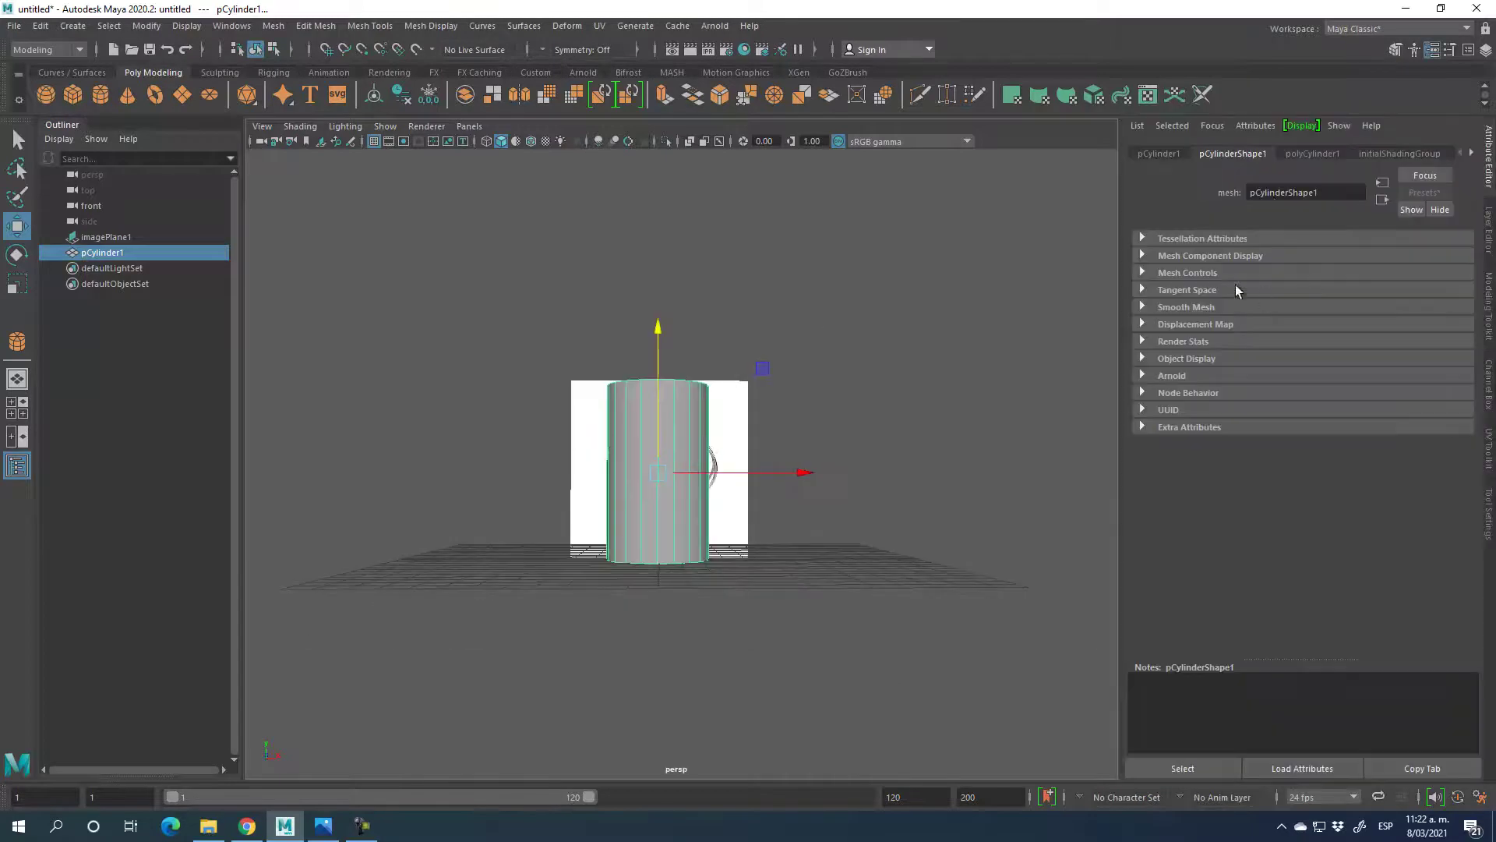
pyautogui.click(1313, 153)
pyautogui.click(1293, 255)
pyautogui.moveTo(1293, 255); pyautogui.dragTo(1157, 259)
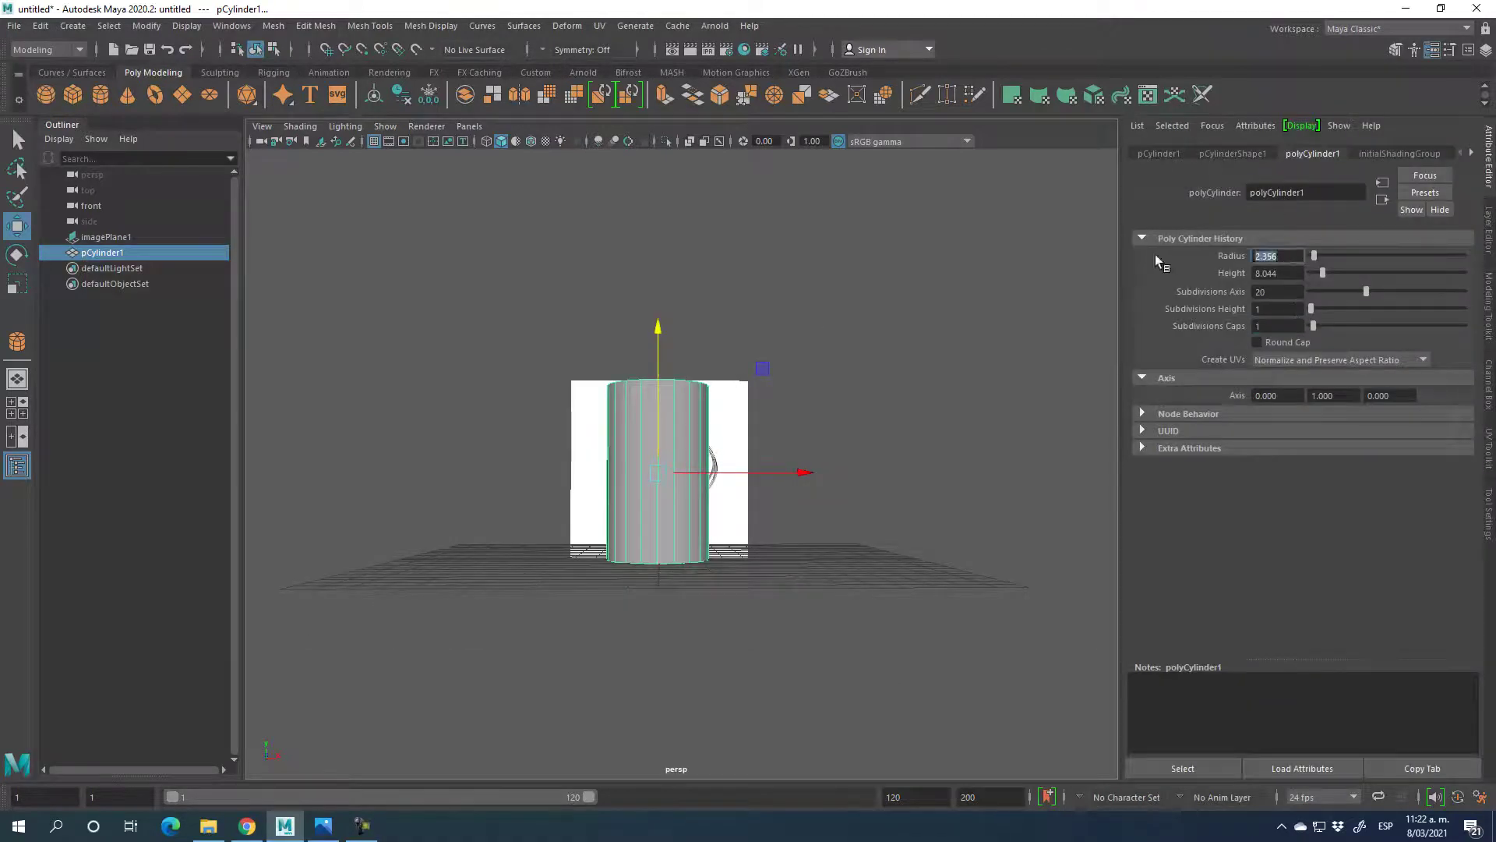
pyautogui.write('2')
pyautogui.press('Return')
pyautogui.press('Tab')
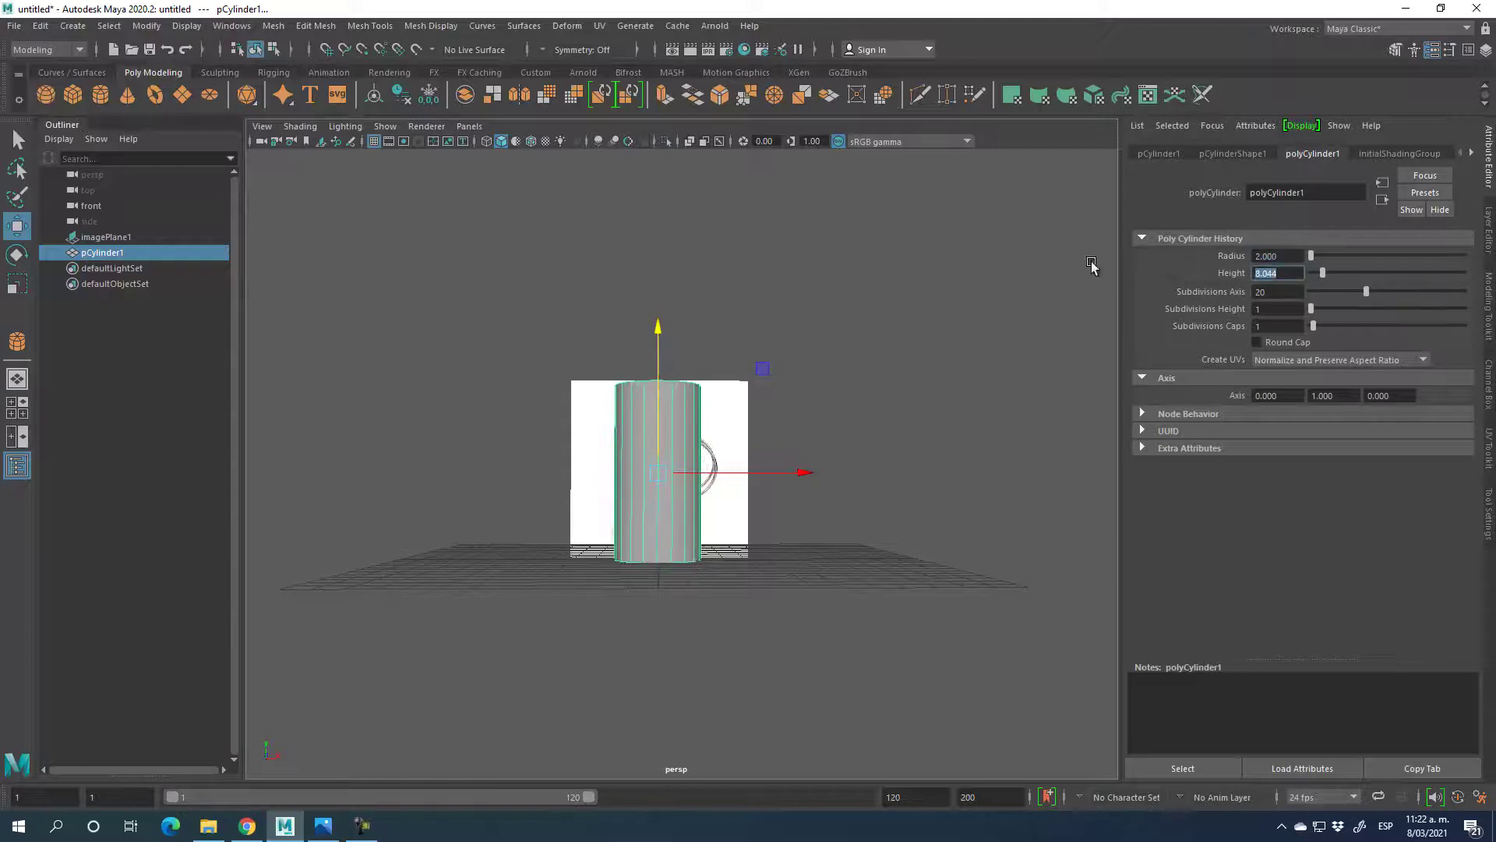
pyautogui.write('8')
pyautogui.press('Return')
pyautogui.press('Tab')
# - Set the cylinder's axis subdivisions to 14 and its height subdivisions to 3
pyautogui.keyDown('alt'); pyautogui.moveTo(750, 371); pyautogui.dragTo(682, 612); pyautogui.keyUp('alt')
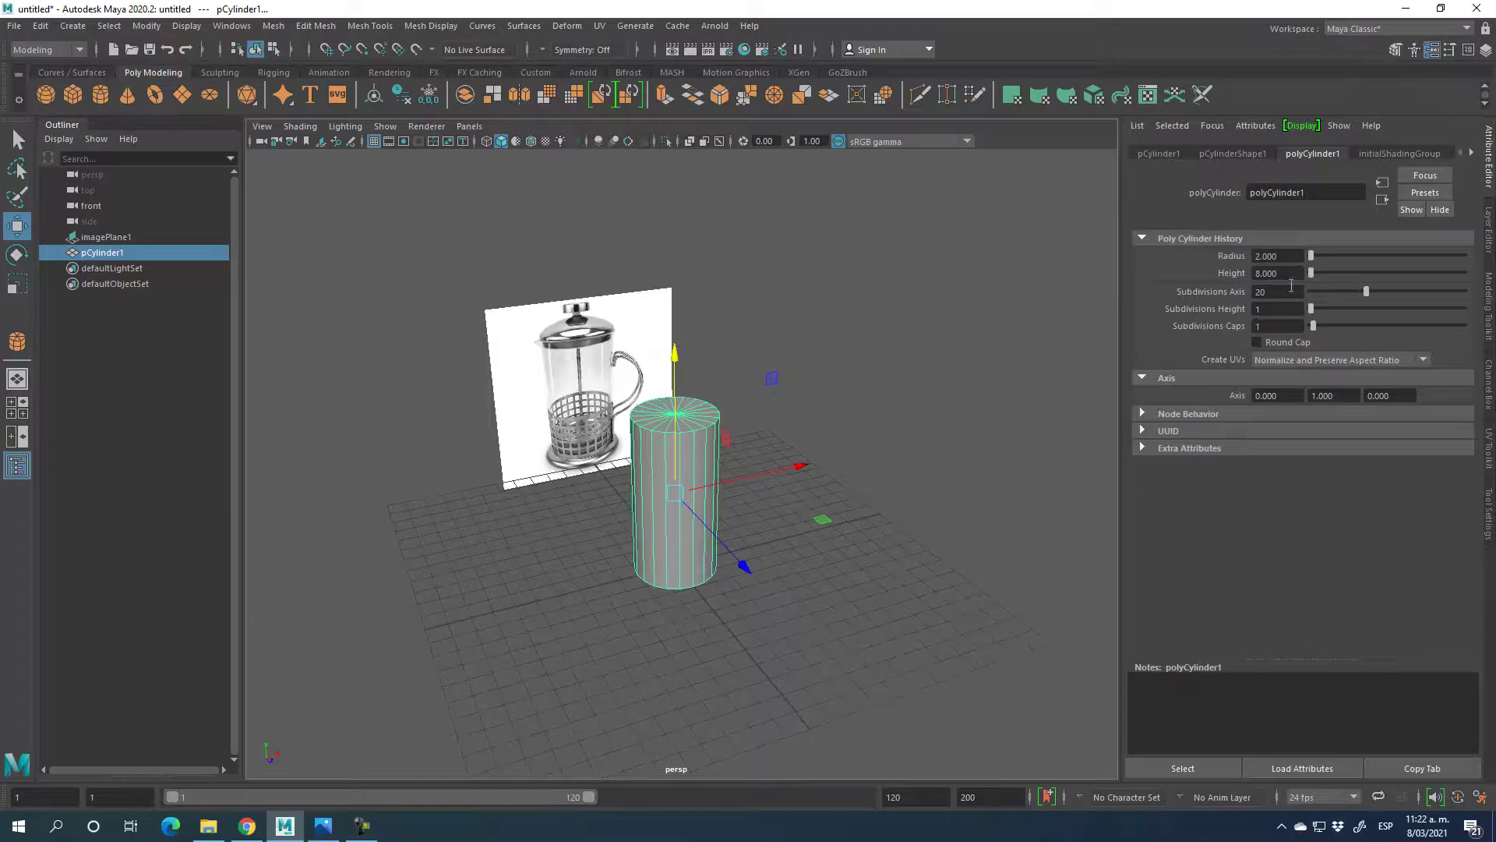
pyautogui.write('14')
pyautogui.press('Return')
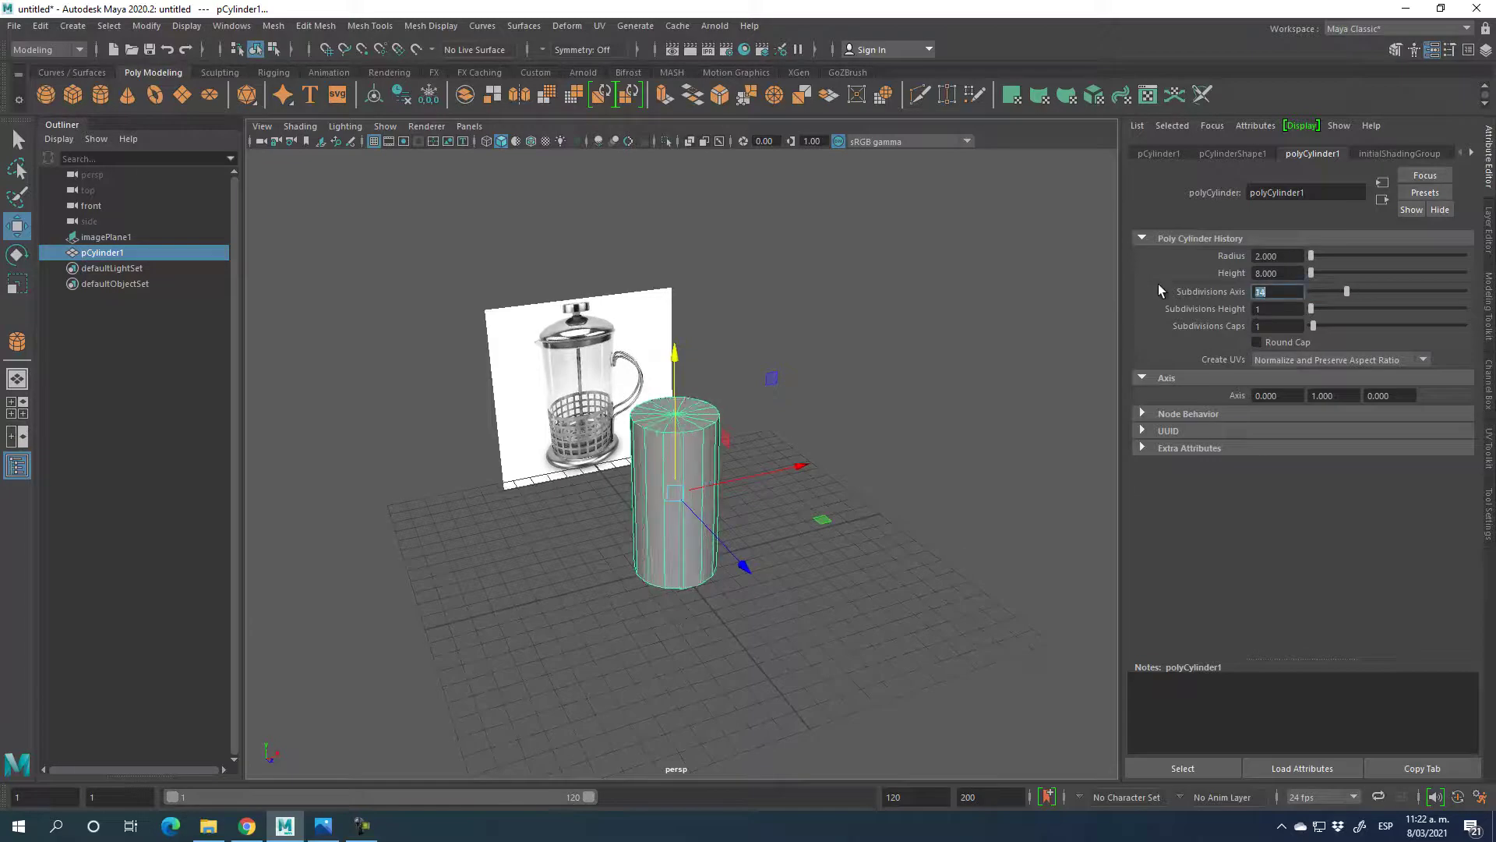
pyautogui.click(1293, 309)
pyautogui.write('3')
pyautogui.click(754, 594)
# - Select the cylinder and switch it to vertex component mode in the Modeling Toolkit
pyautogui.click(1489, 312)
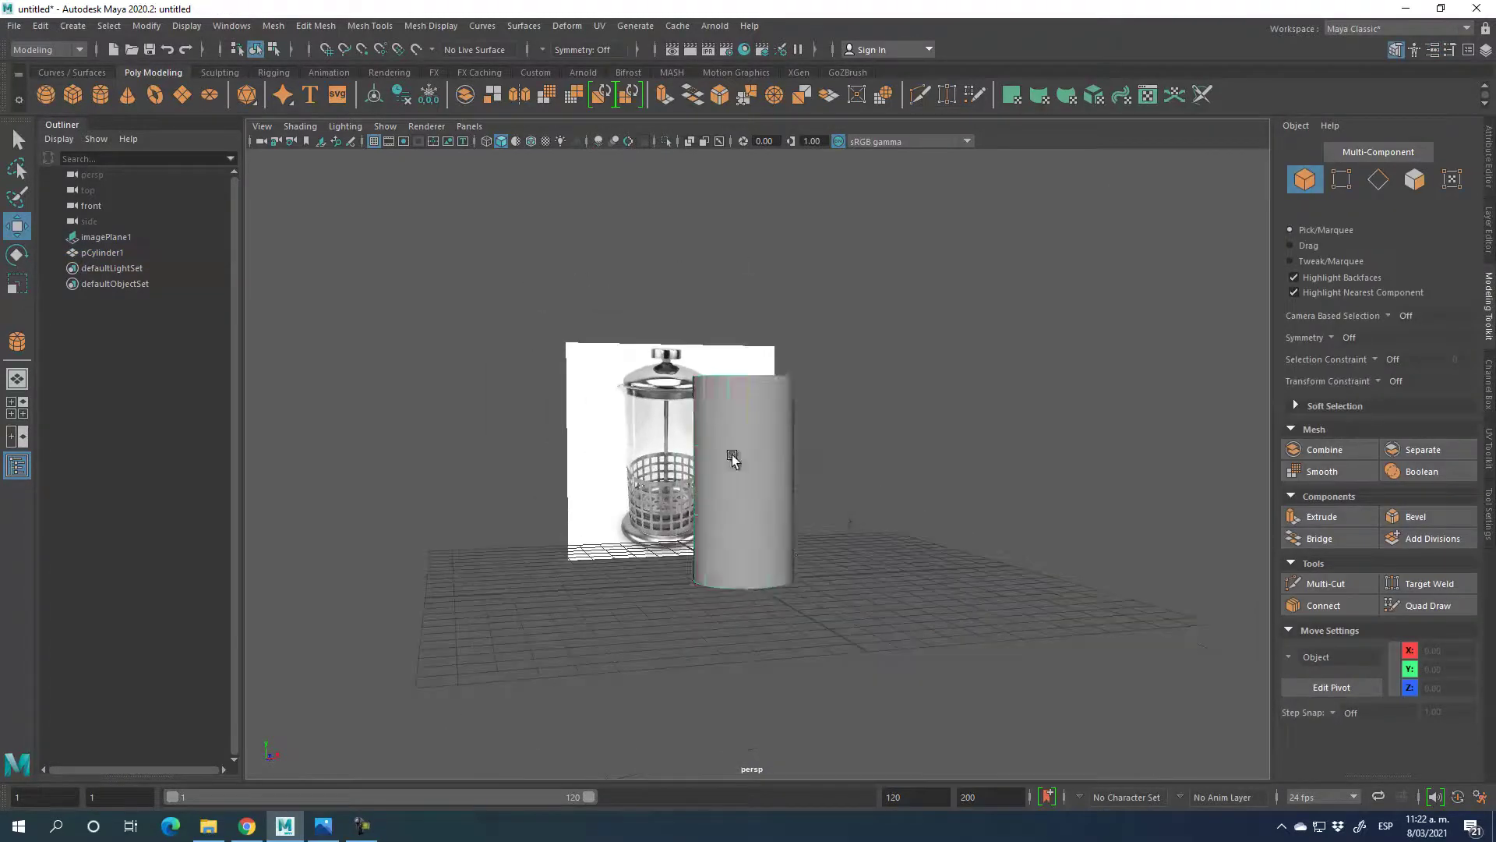
pyautogui.click(728, 467)
pyautogui.click(1341, 179)
pyautogui.keyDown('alt'); pyautogui.moveTo(772, 397); pyautogui.dragTo(795, 424); pyautogui.keyUp('alt')
pyautogui.keyDown('alt'); pyautogui.moveTo(662, 366); pyautogui.dragTo(841, 396, button='right'); pyautogui.keyUp('alt')
pyautogui.keyDown('alt'); pyautogui.moveTo(842, 395); pyautogui.dragTo(806, 460, button='middle'); pyautogui.keyUp('alt')
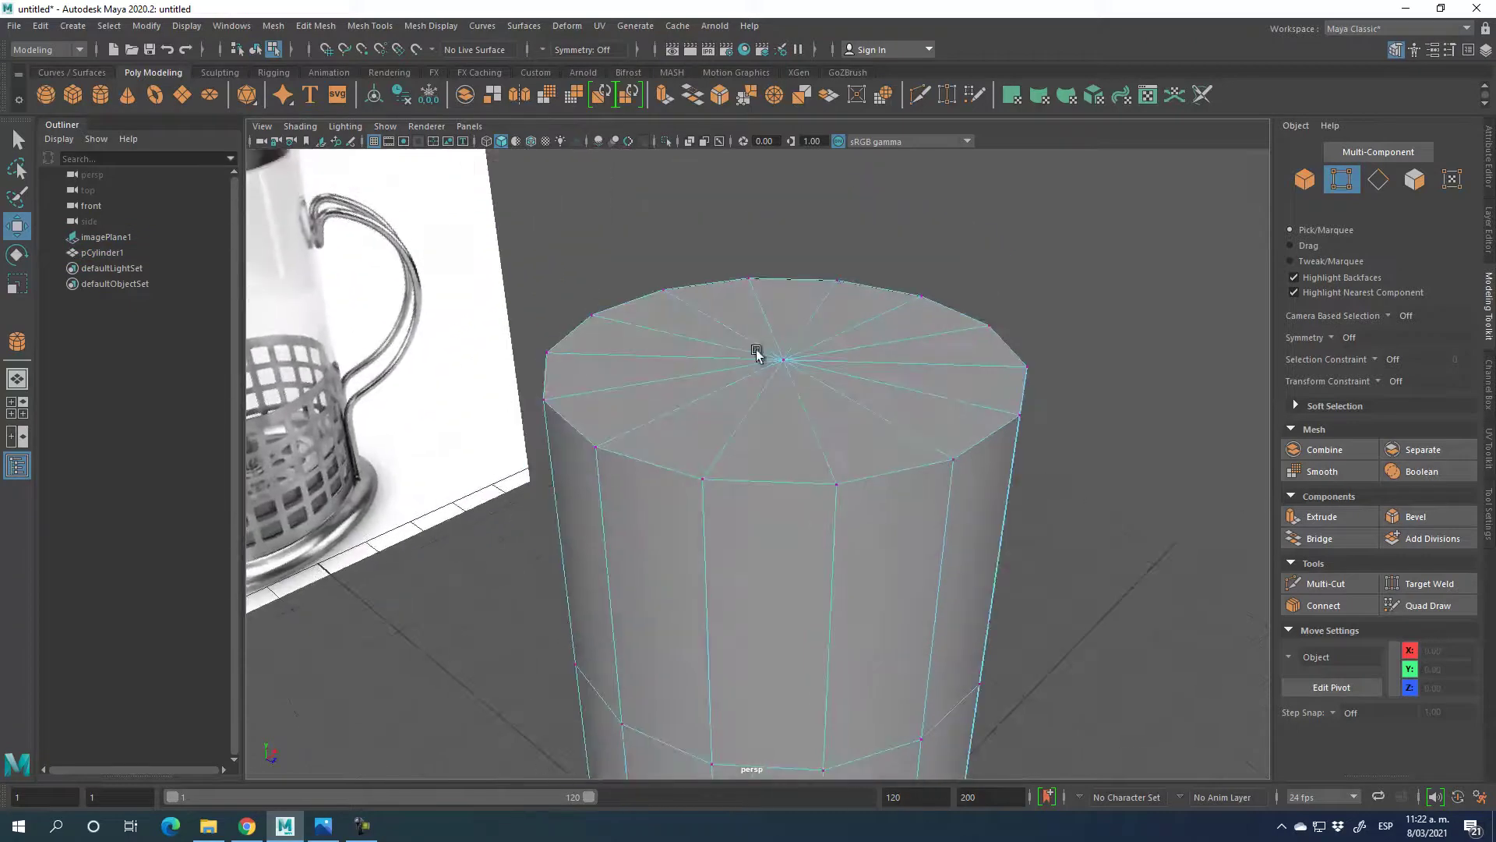
pyautogui.click(787, 358)
pyautogui.moveTo(802, 415)
pyautogui.keyDown('alt'); pyautogui.mouseDown()
pyautogui.moveTo(868, 414)
pyautogui.moveTo(829, 422)
pyautogui.mouseUp(); pyautogui.keyUp('alt')
pyautogui.keyDown('alt'); pyautogui.moveTo(829, 425); pyautogui.dragTo(775, 411, button='right'); pyautogui.keyUp('alt')
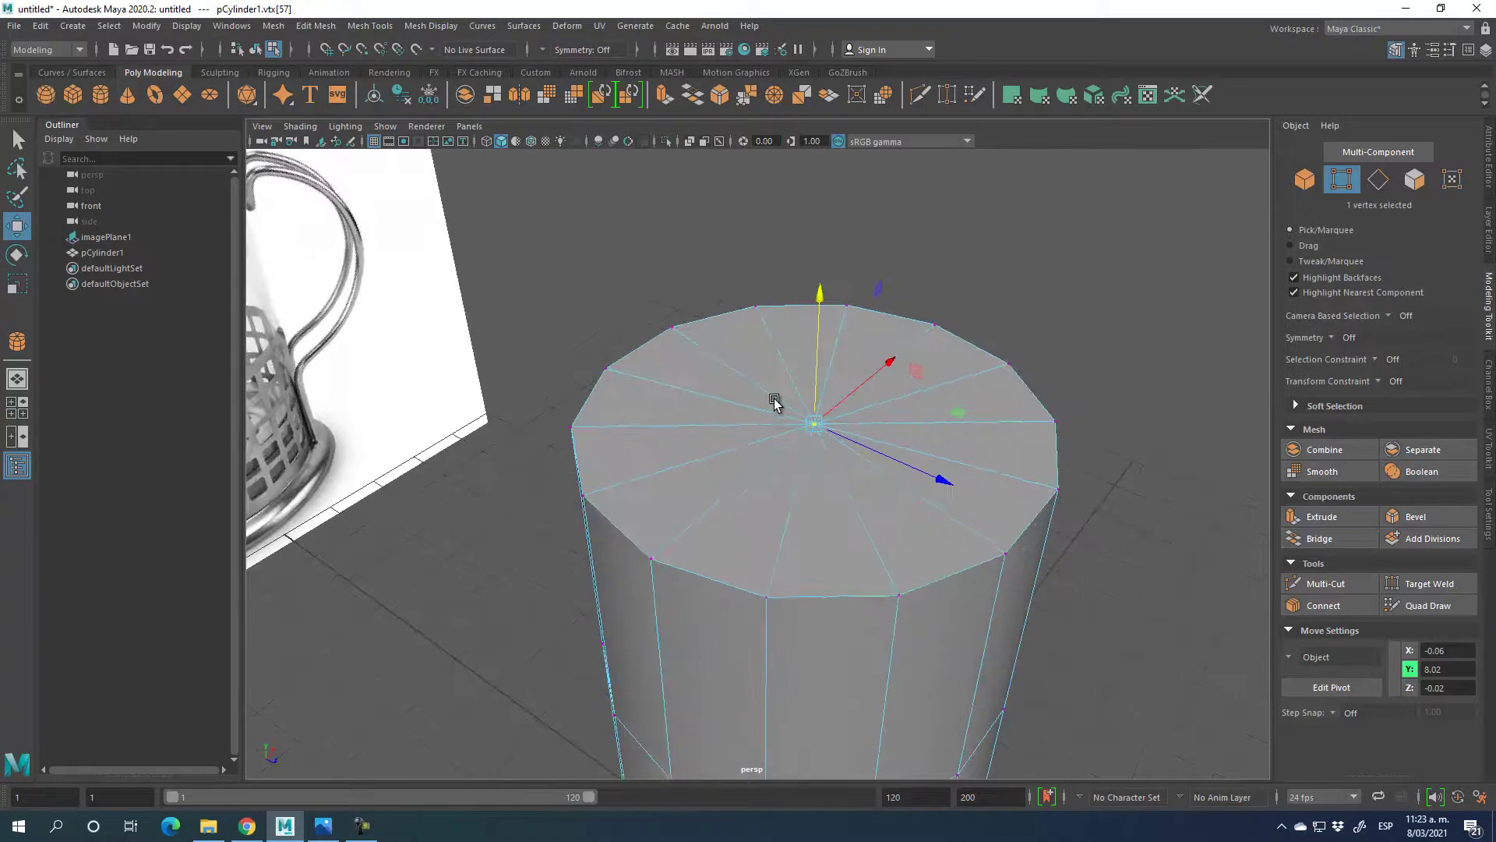
pyautogui.keyDown('alt'); pyautogui.moveTo(839, 478); pyautogui.dragTo(840, 463); pyautogui.keyUp('alt')
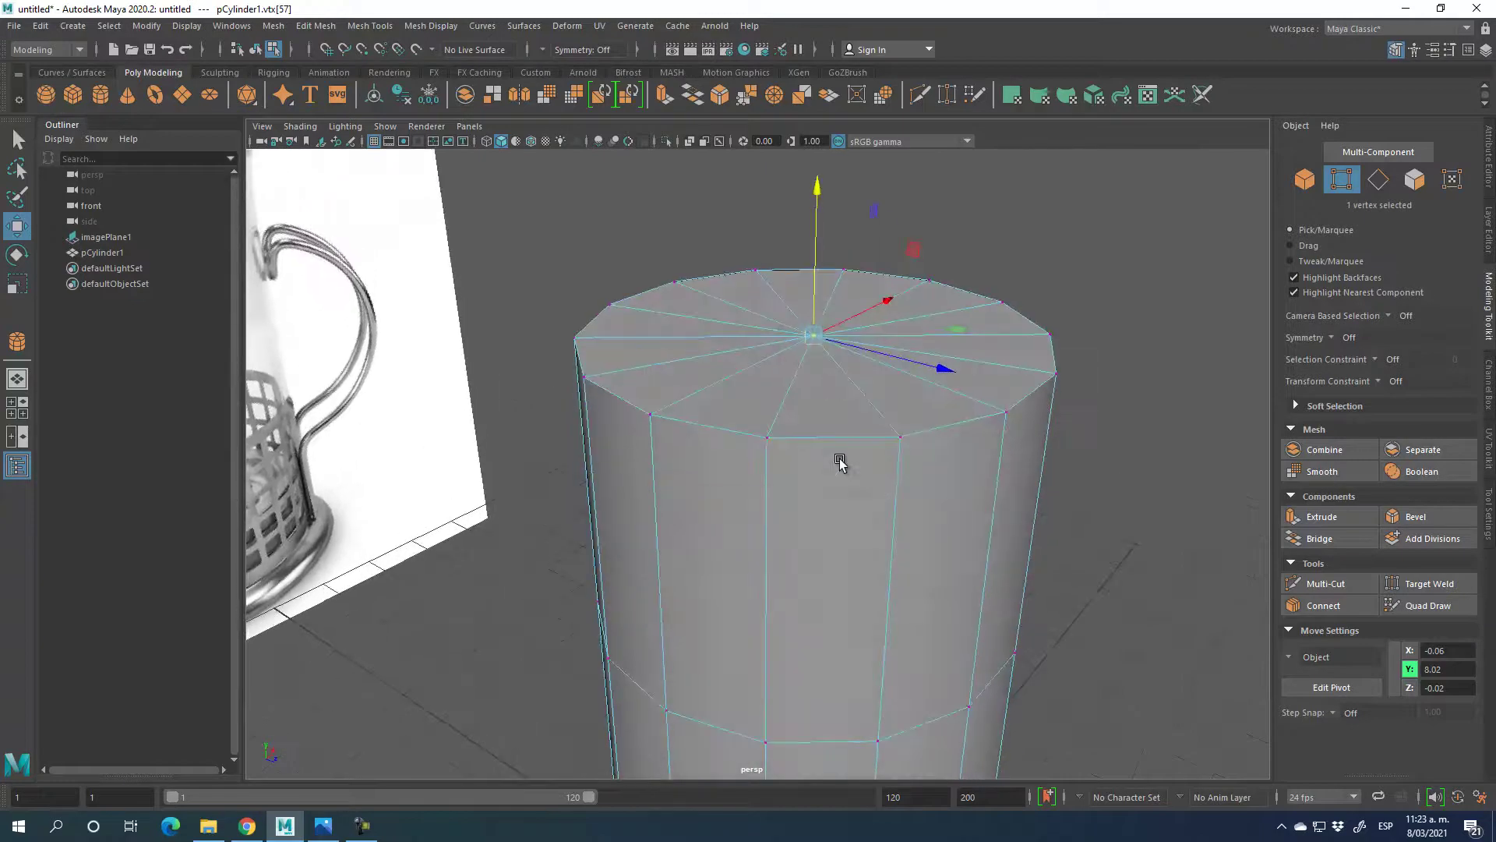
pyautogui.click(804, 335)
pyautogui.moveTo(802, 325); pyautogui.dragTo(735, 484)
pyautogui.keyDown('alt'); pyautogui.moveTo(865, 599); pyautogui.dragTo(1012, 567); pyautogui.keyUp('alt')
pyautogui.keyDown('alt'); pyautogui.moveTo(810, 454); pyautogui.dragTo(808, 384); pyautogui.keyUp('alt')
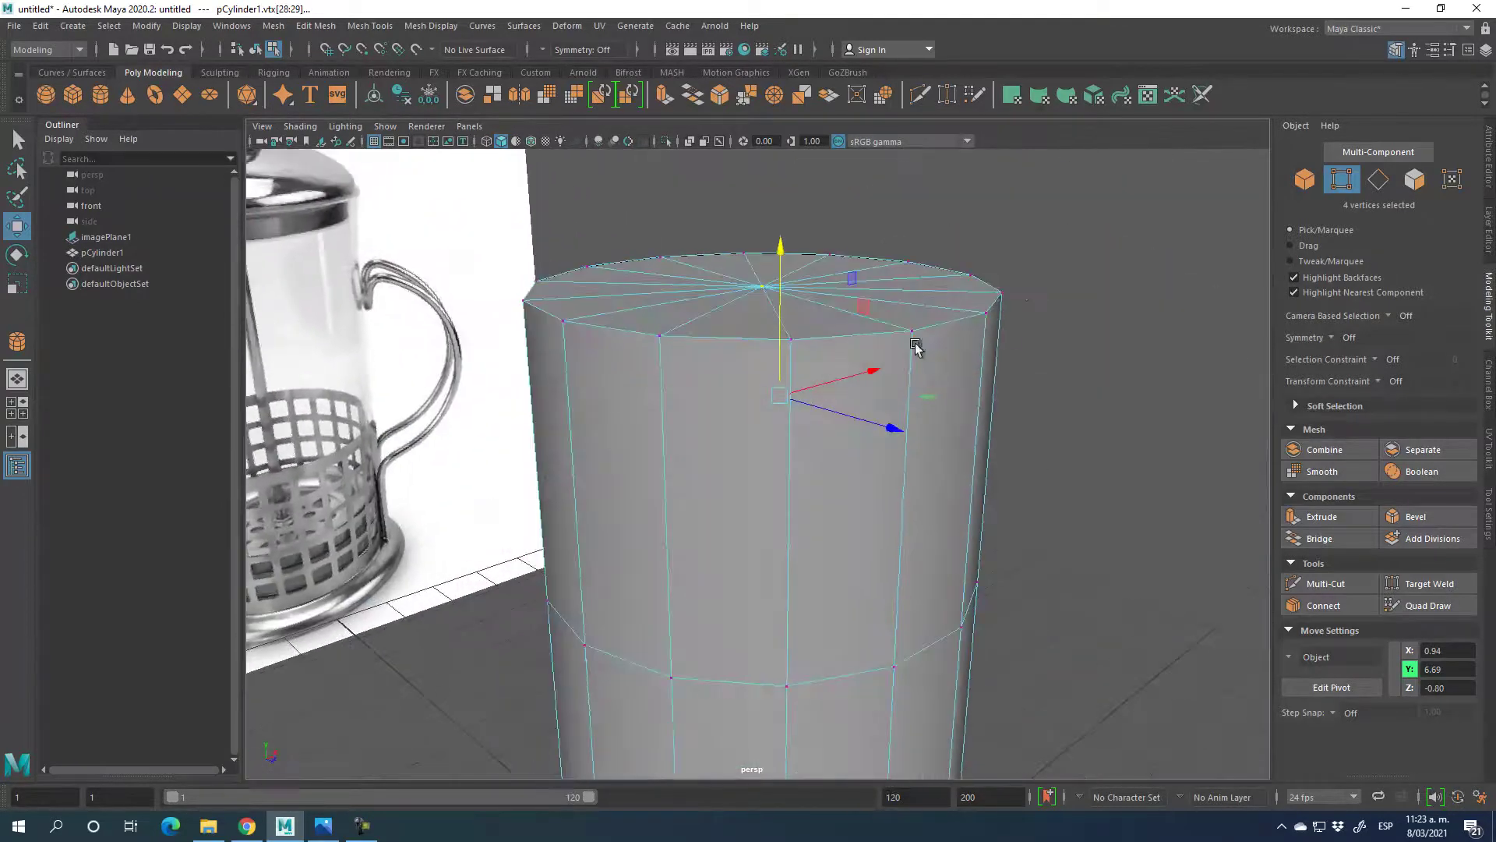
pyautogui.click(1017, 326)
pyautogui.keyDown('alt'); pyautogui.moveTo(917, 318); pyautogui.dragTo(936, 388, button='middle'); pyautogui.keyUp('alt')
pyautogui.keyDown('alt'); pyautogui.moveTo(803, 388); pyautogui.dragTo(835, 439, button='right'); pyautogui.keyUp('alt')
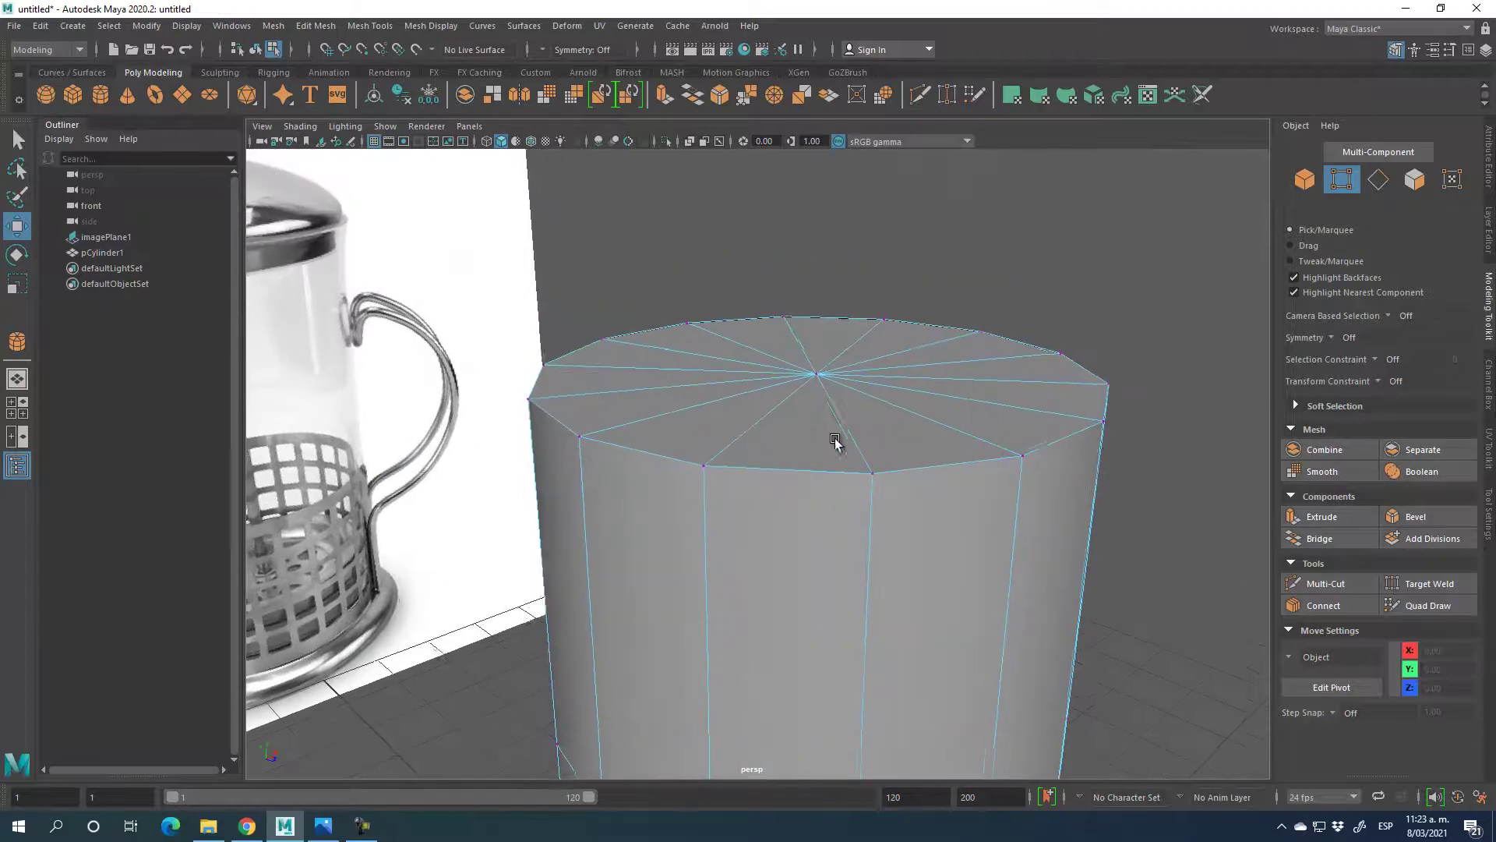
# - Delete the centre vertex of the cylinder's top cap, checking its selection in wireframe display
pyautogui.click(817, 377)
pyautogui.press('f')
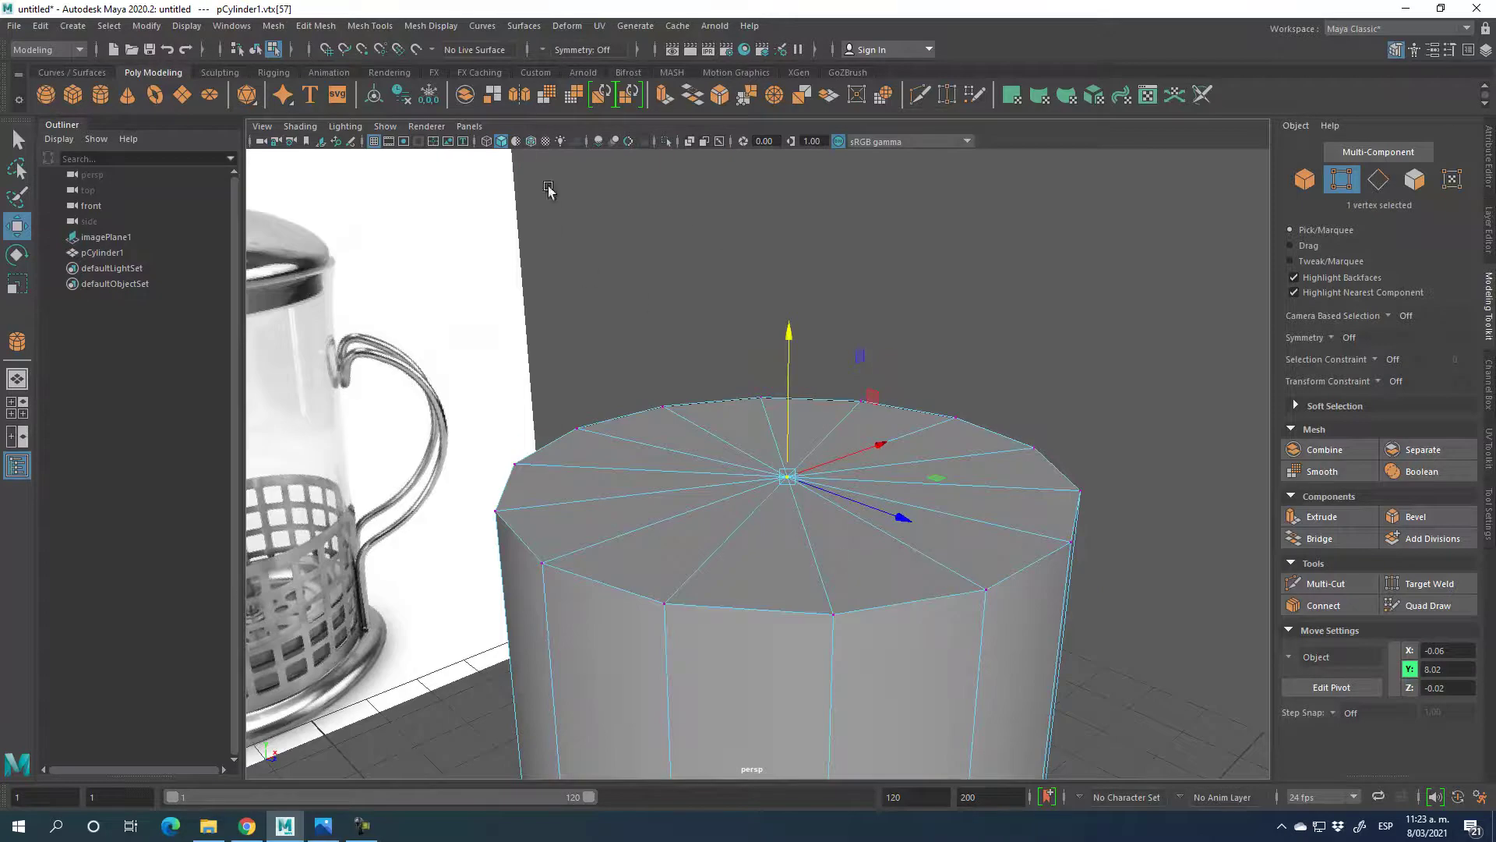
pyautogui.click(486, 142)
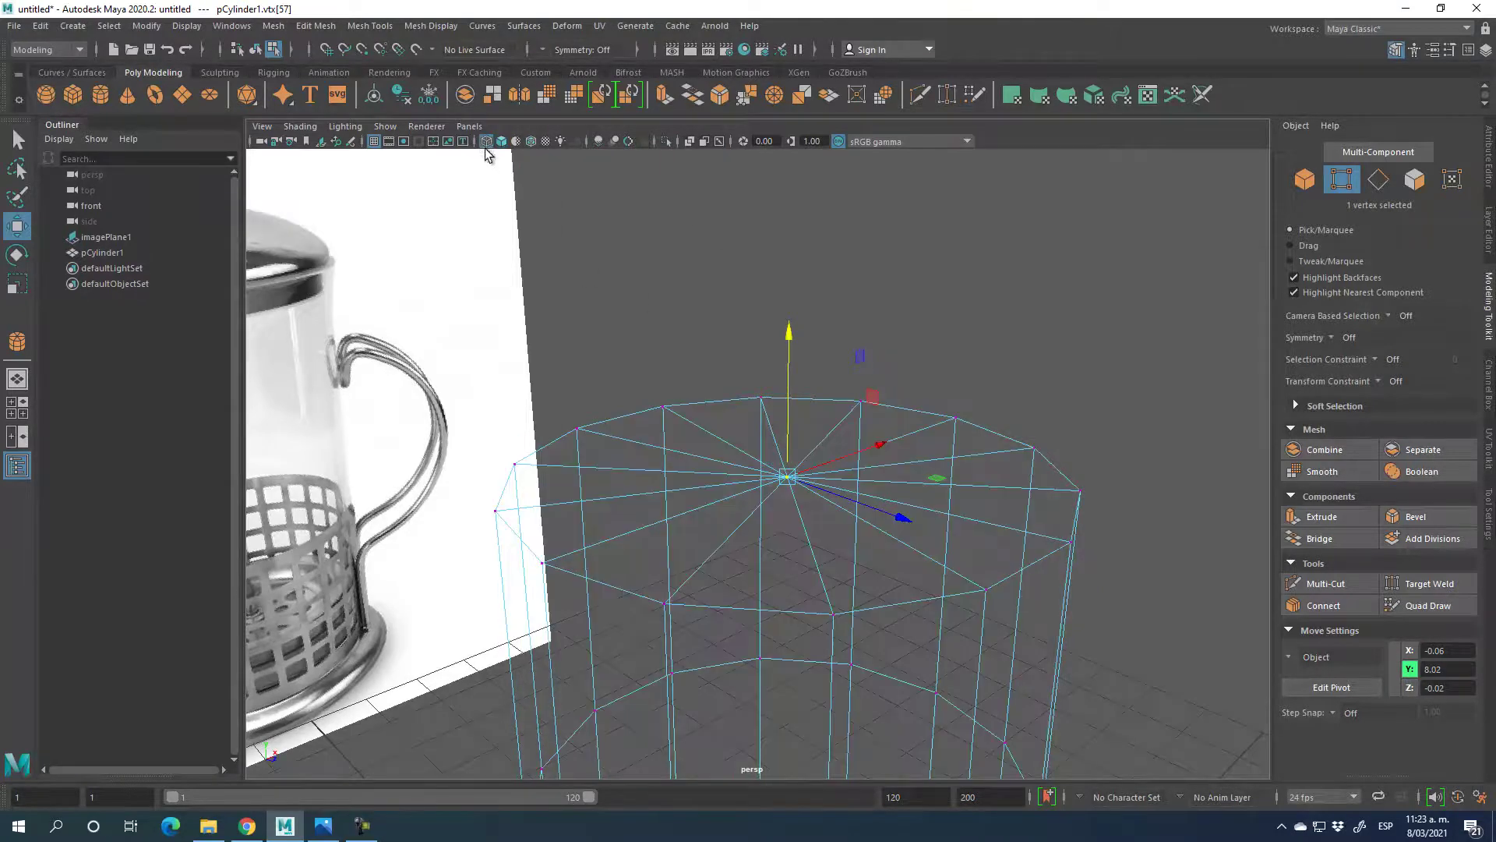
pyautogui.keyDown('alt'); pyautogui.moveTo(903, 550); pyautogui.dragTo(922, 544); pyautogui.keyUp('alt')
pyautogui.click(795, 363)
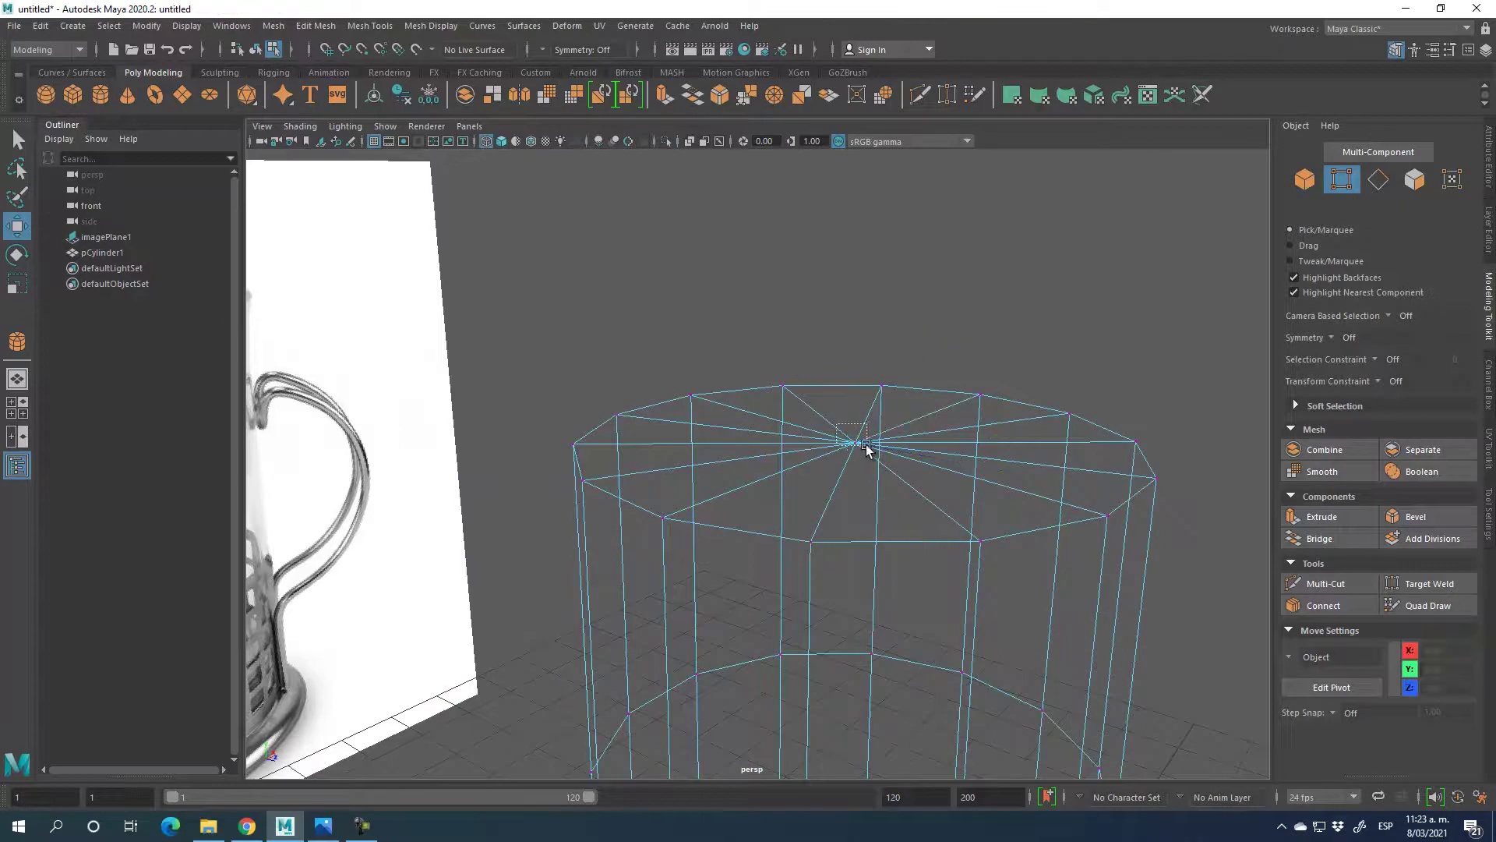
pyautogui.moveTo(835, 422); pyautogui.dragTo(890, 455)
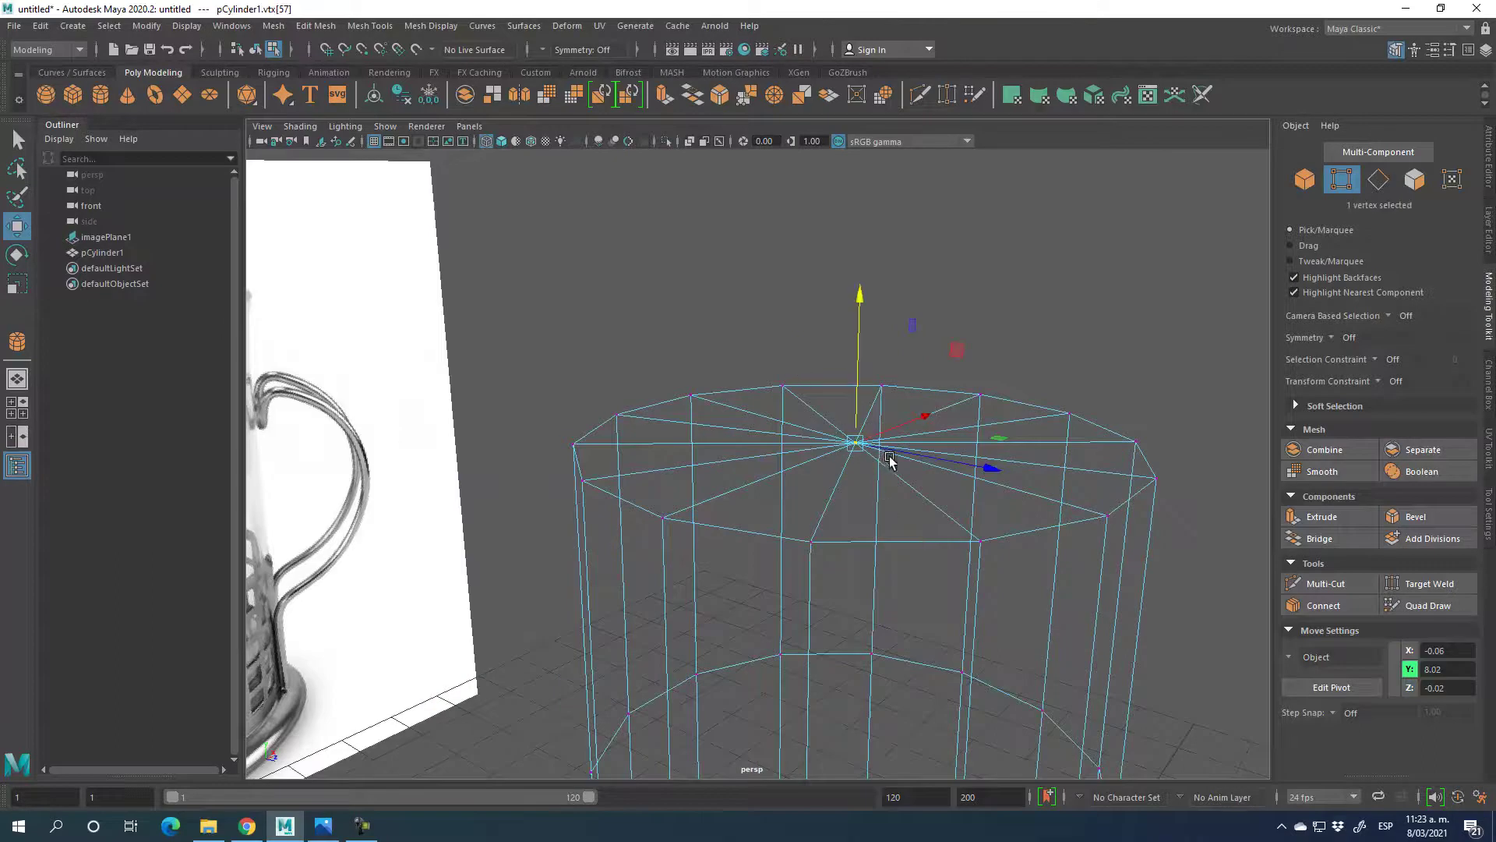
pyautogui.click(488, 143)
pyautogui.keyDown('alt'); pyautogui.moveTo(1045, 523); pyautogui.dragTo(992, 551); pyautogui.keyUp('alt')
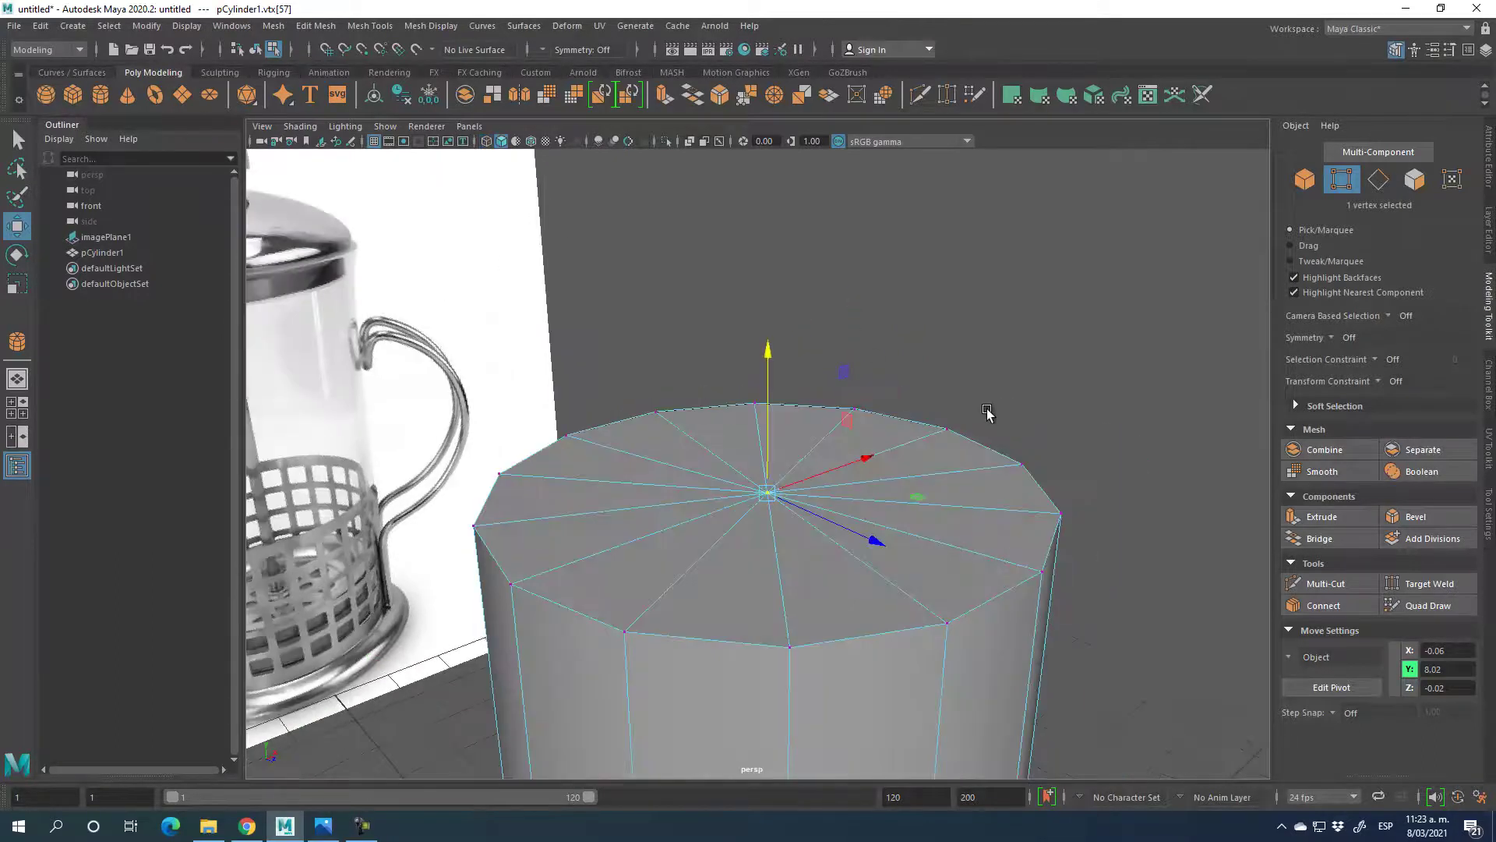
pyautogui.press('Delete')
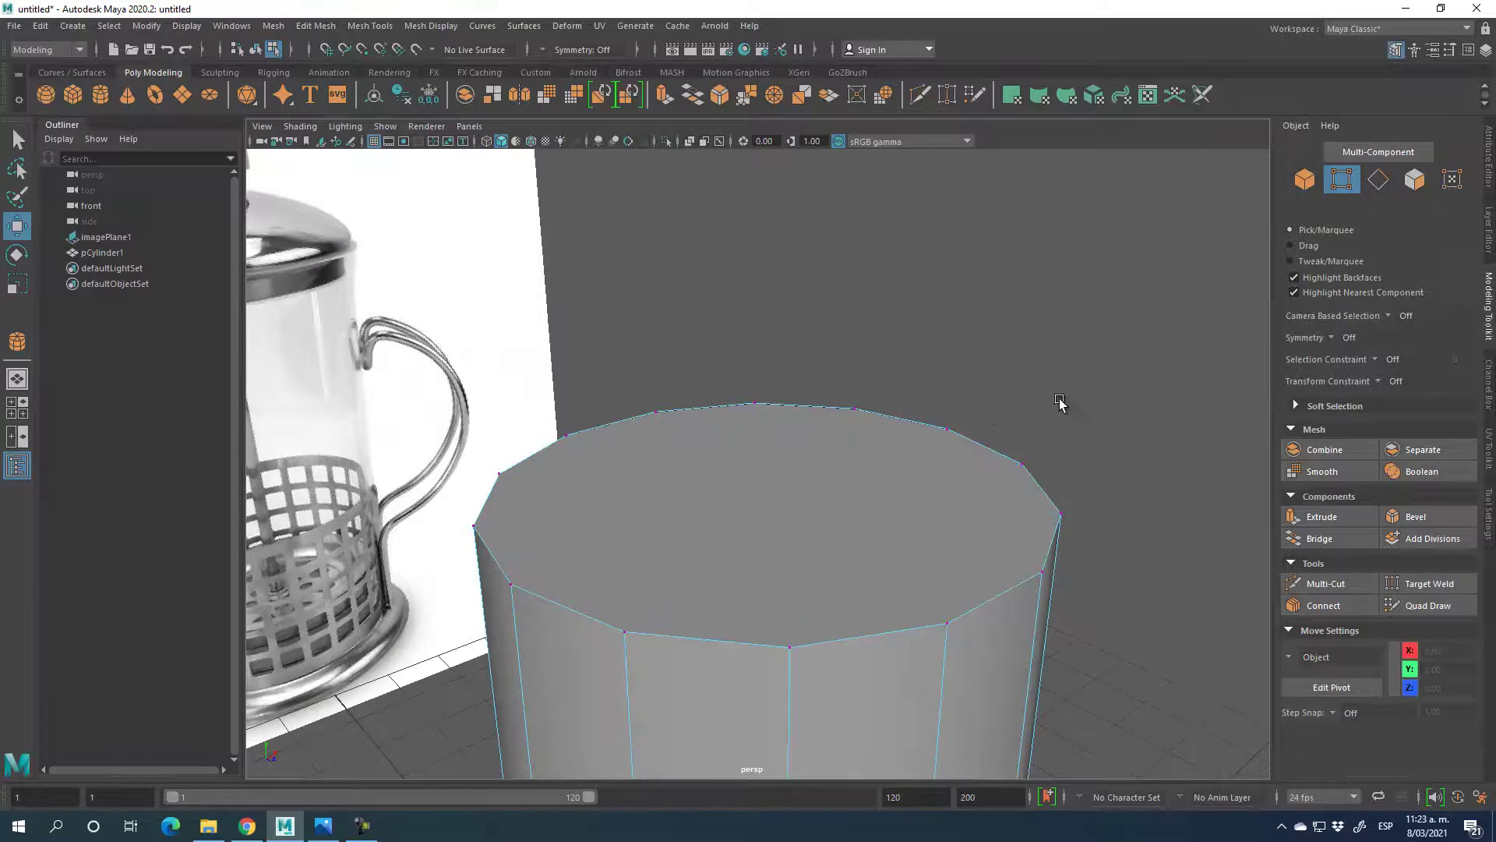
# - Delete the top cap face so the cylinder is open at the top
pyautogui.press('F11')
pyautogui.click(763, 505)
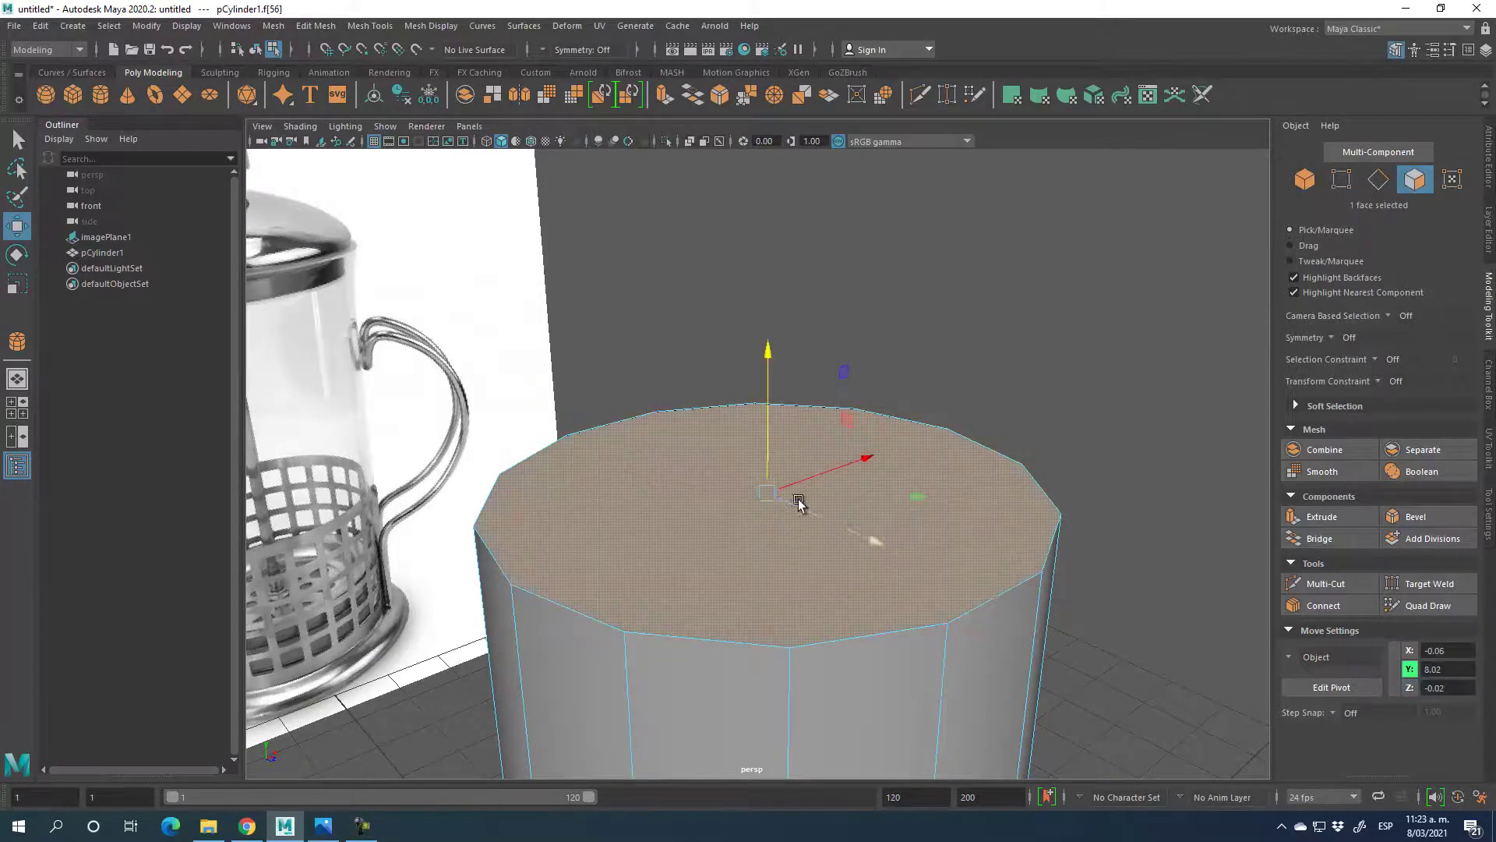
pyautogui.press('Delete')
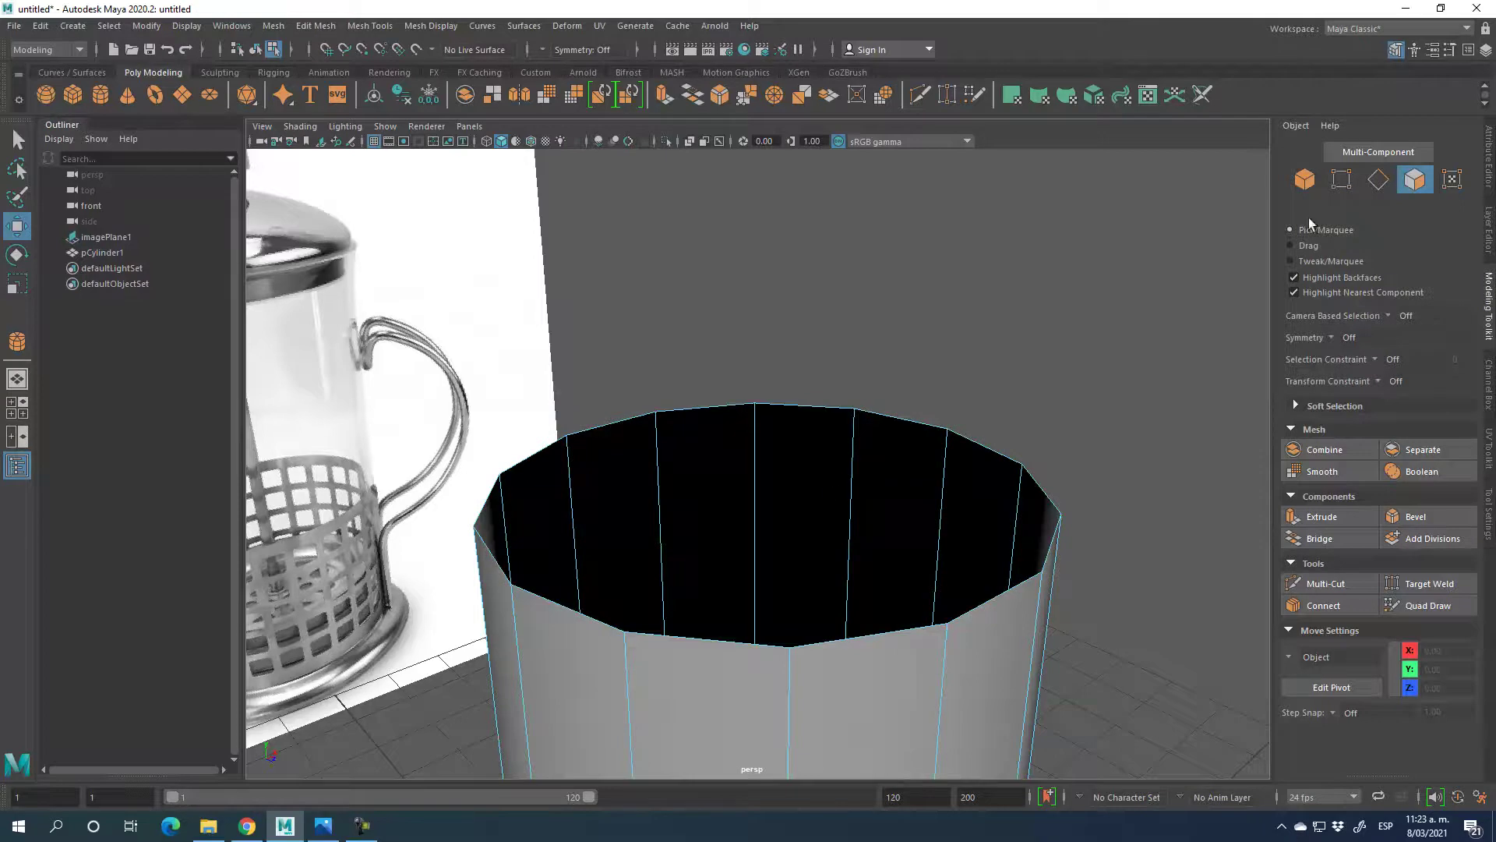
# - Raise the cylinder's upper intermediate vertex ring to just below the open rim
pyautogui.click(1342, 179)
pyautogui.keyDown('alt'); pyautogui.moveTo(839, 364); pyautogui.dragTo(644, 608, button='right'); pyautogui.keyUp('alt')
pyautogui.keyDown('alt'); pyautogui.moveTo(768, 693); pyautogui.dragTo(440, 413); pyautogui.keyUp('alt')
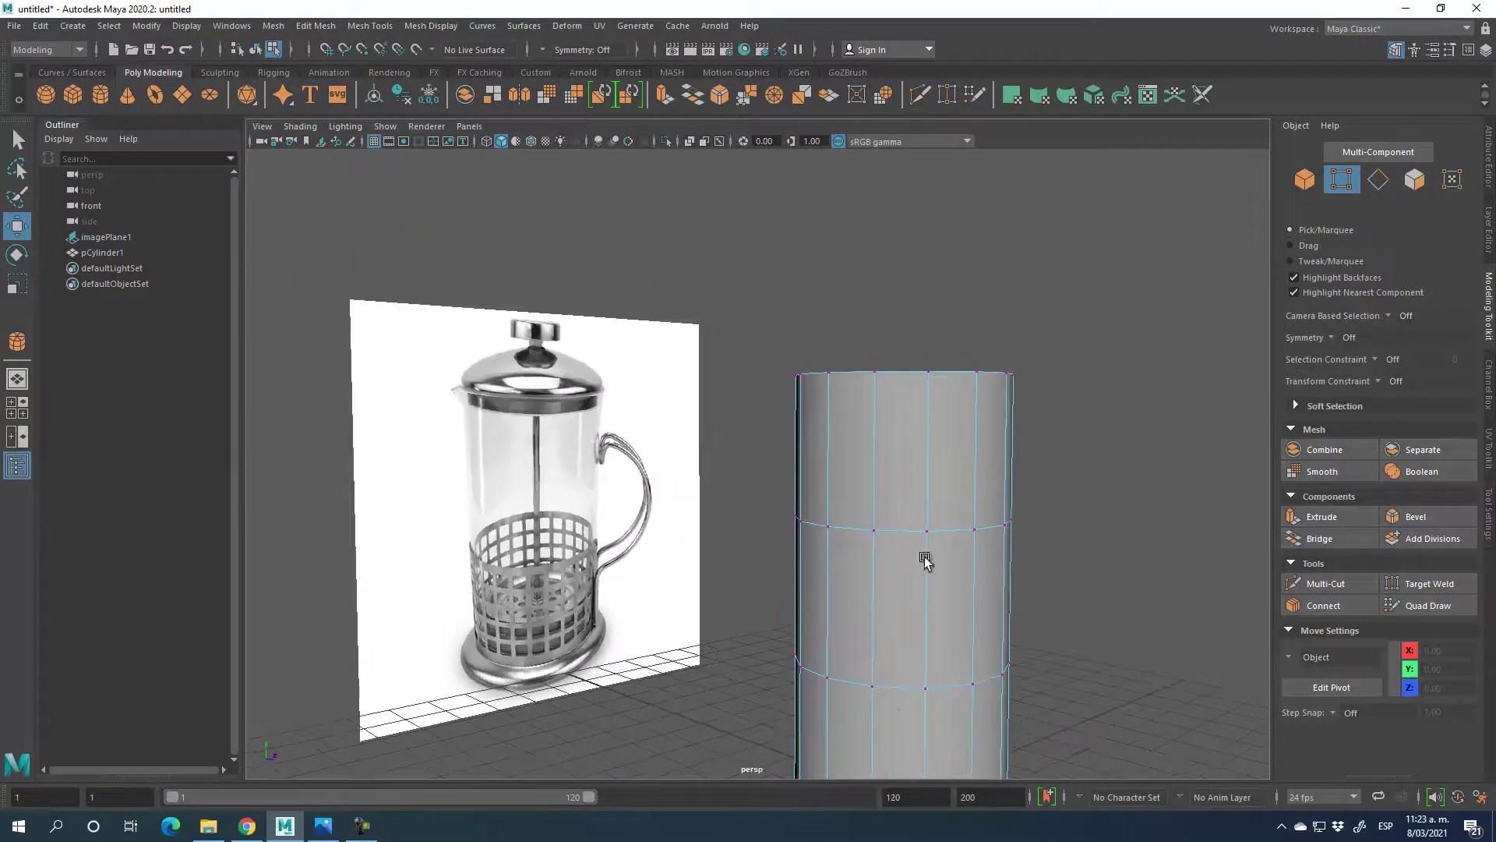
pyautogui.moveTo(709, 437); pyautogui.dragTo(1216, 598)
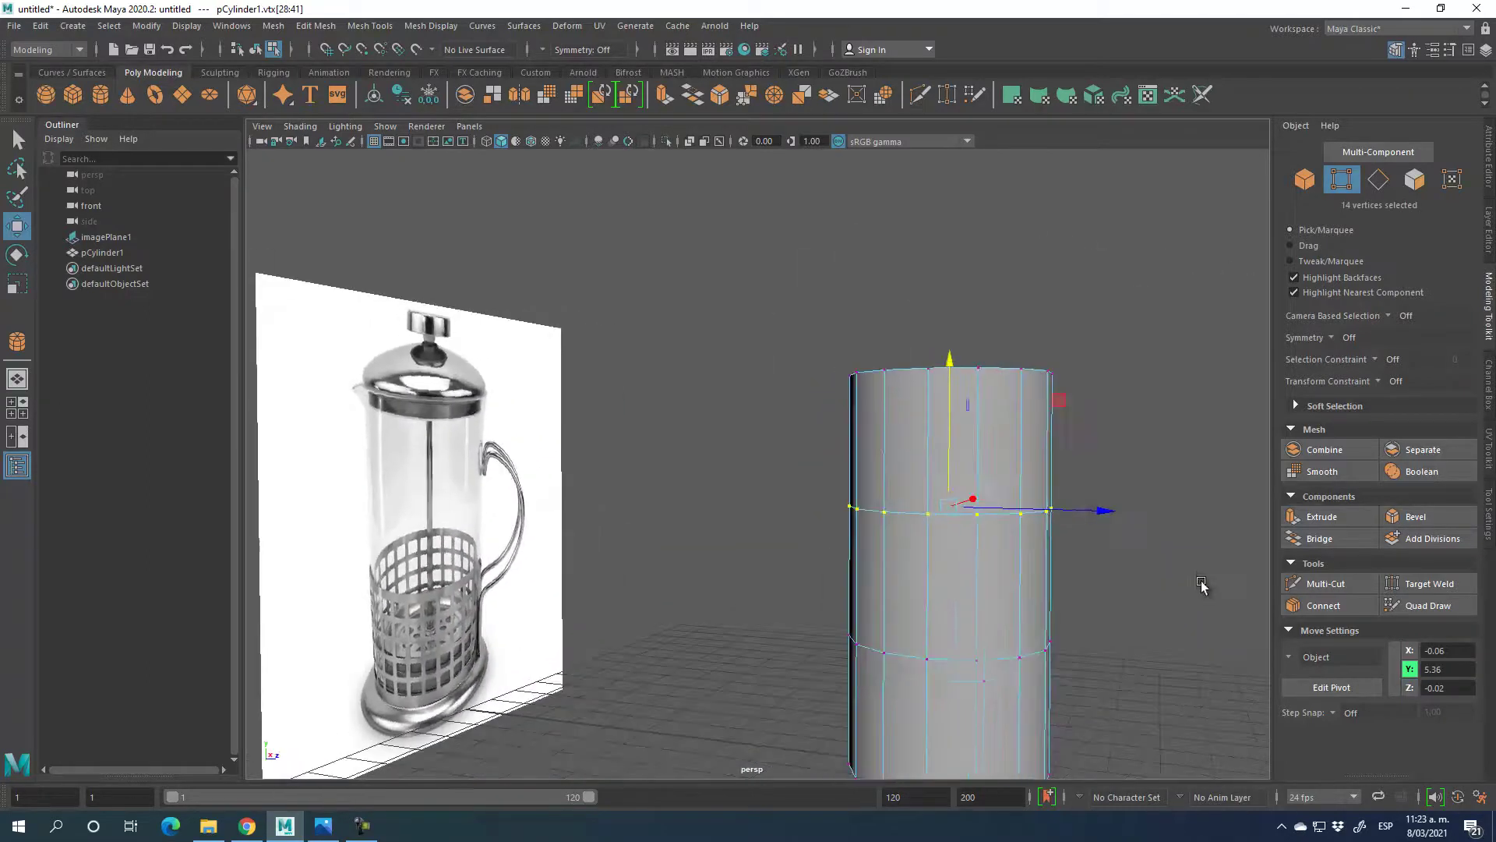
pyautogui.moveTo(949, 438); pyautogui.dragTo(979, 343)
# - Pull one rim vertex outward along X to about -2.35 to start the pouring spout
pyautogui.keyDown('alt'); pyautogui.moveTo(1169, 421); pyautogui.dragTo(1143, 534); pyautogui.keyUp('alt')
pyautogui.click(831, 566)
pyautogui.keyDown('alt'); pyautogui.moveTo(858, 665); pyautogui.dragTo(778, 605); pyautogui.keyUp('alt')
pyautogui.moveTo(788, 439); pyautogui.dragTo(872, 494)
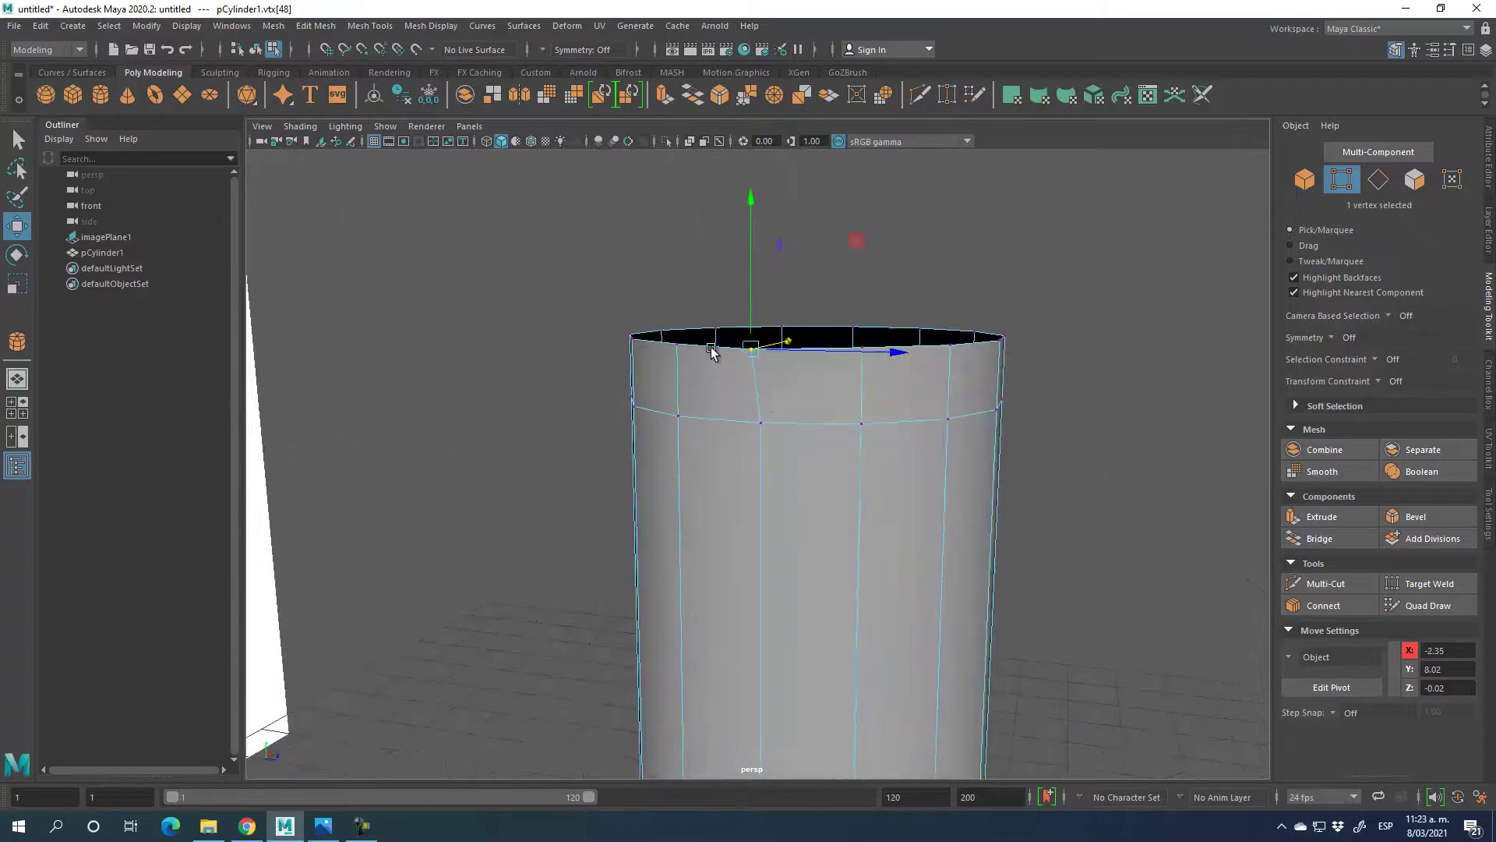
pyautogui.keyDown('alt'); pyautogui.moveTo(742, 408); pyautogui.dragTo(869, 436); pyautogui.keyUp('alt')
# - Multi-Cut two diagonal edges from the middle of the vertical edge below the spout tip to the rim on both sides
pyautogui.click(1325, 583)
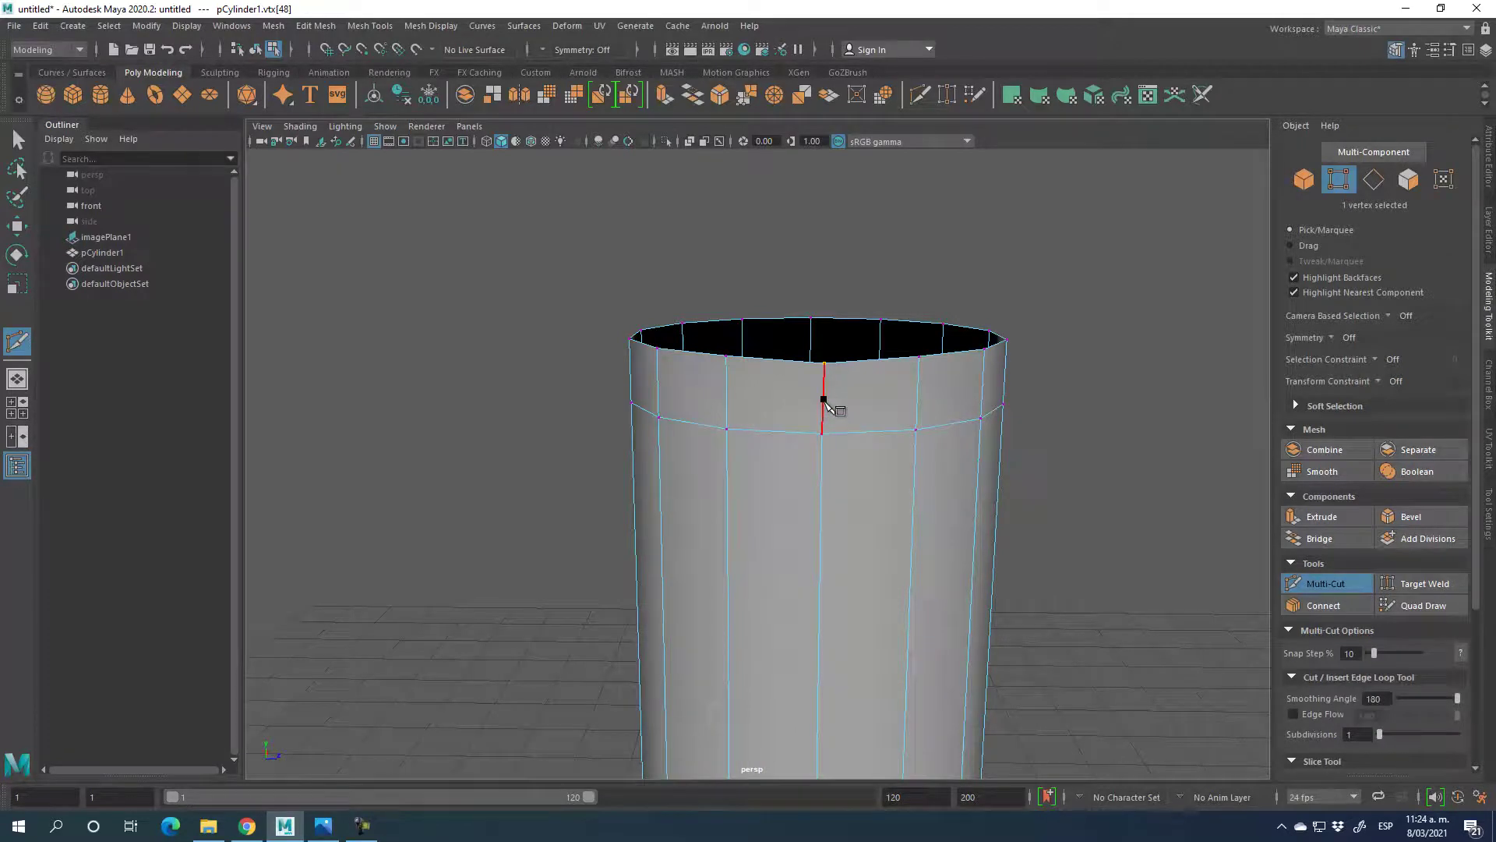
pyautogui.click(774, 360)
pyautogui.click(1339, 590)
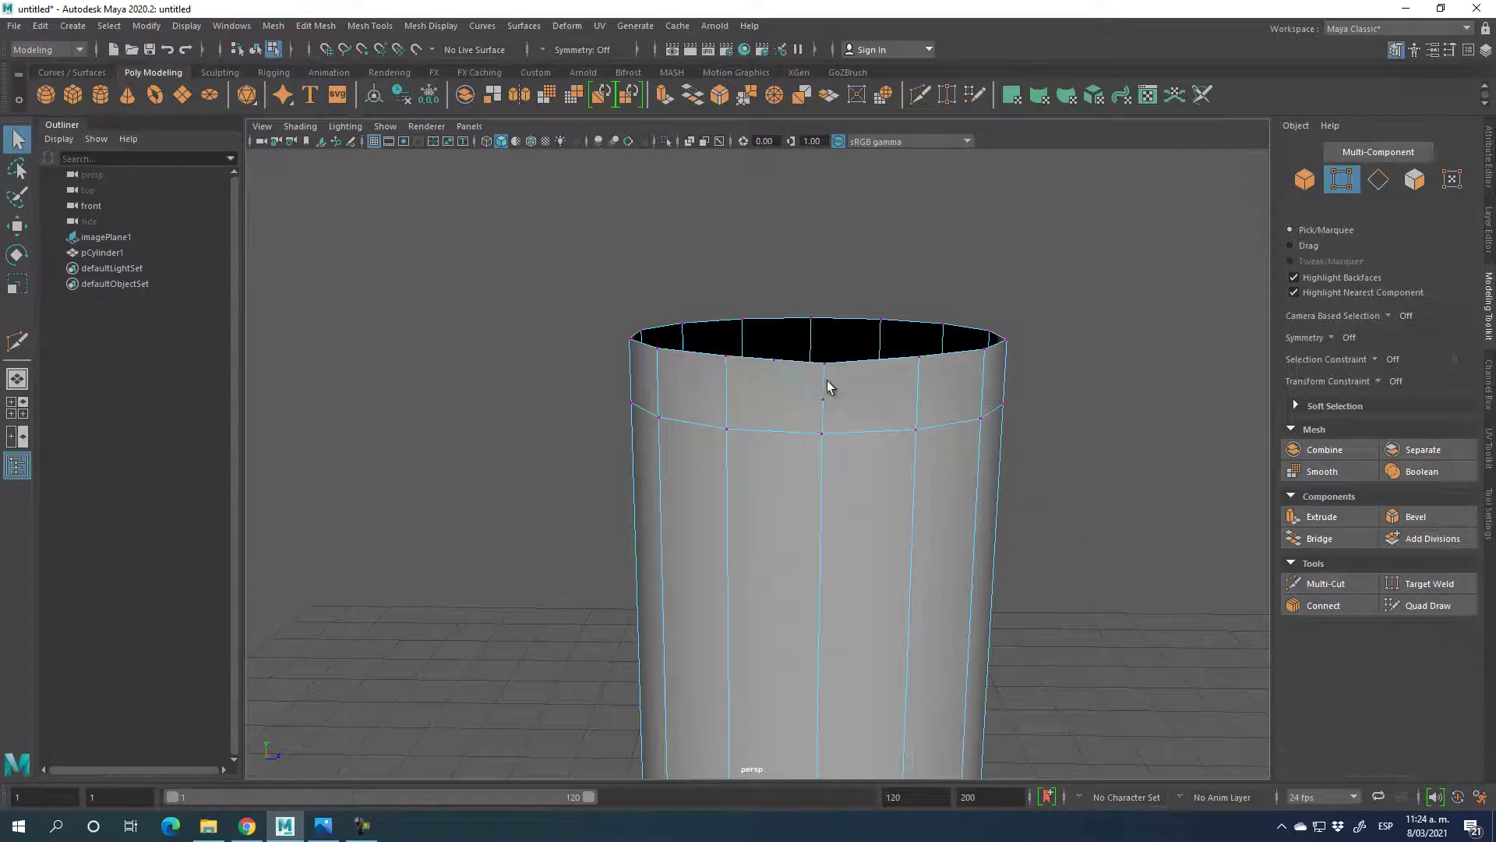
pyautogui.click(1329, 583)
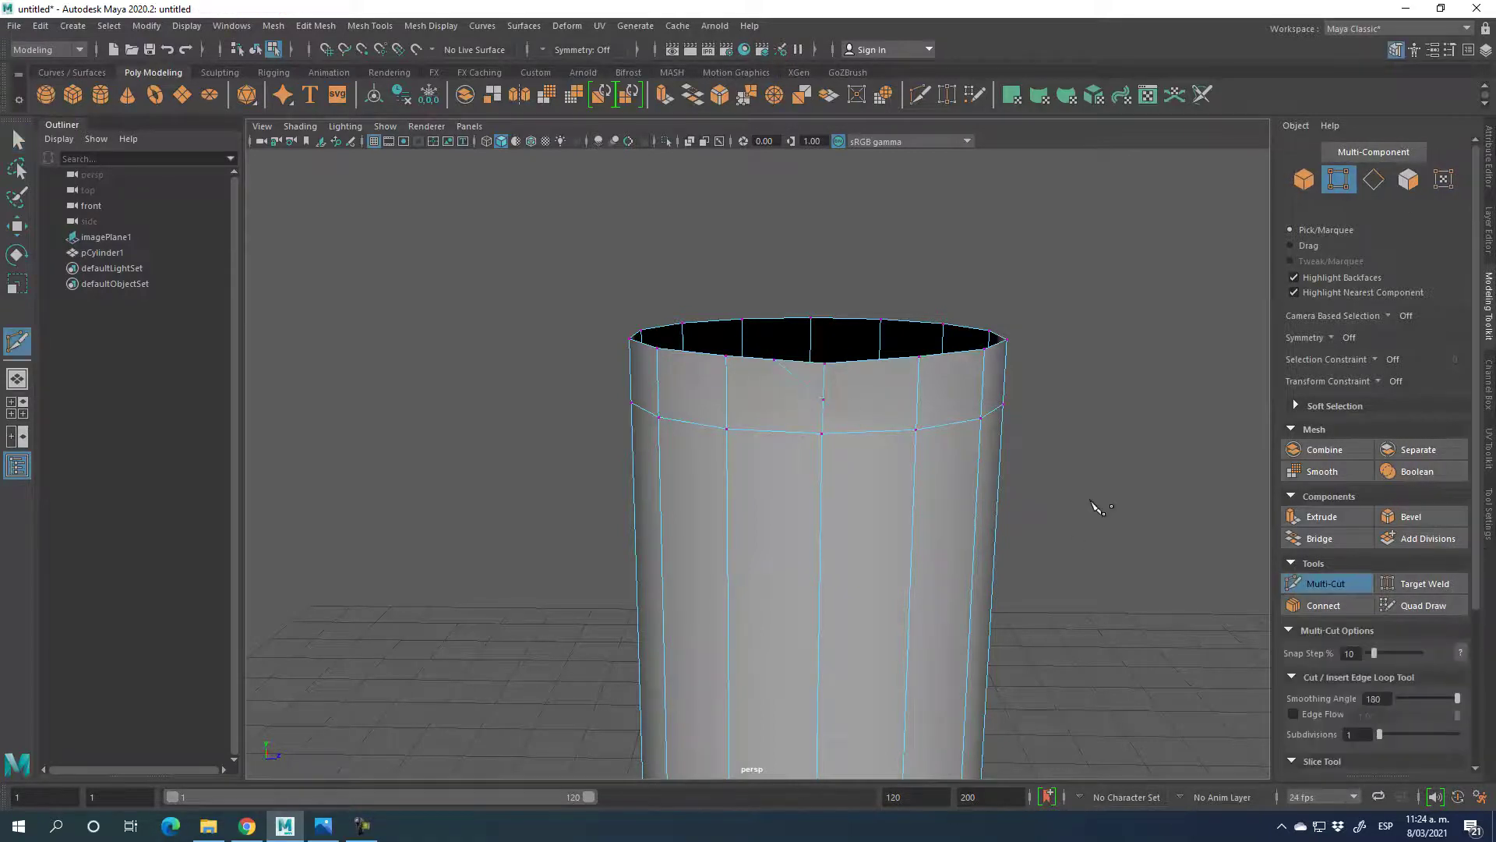
pyautogui.click(823, 400)
pyautogui.click(874, 358)
pyautogui.click(1366, 591)
pyautogui.click(1356, 589)
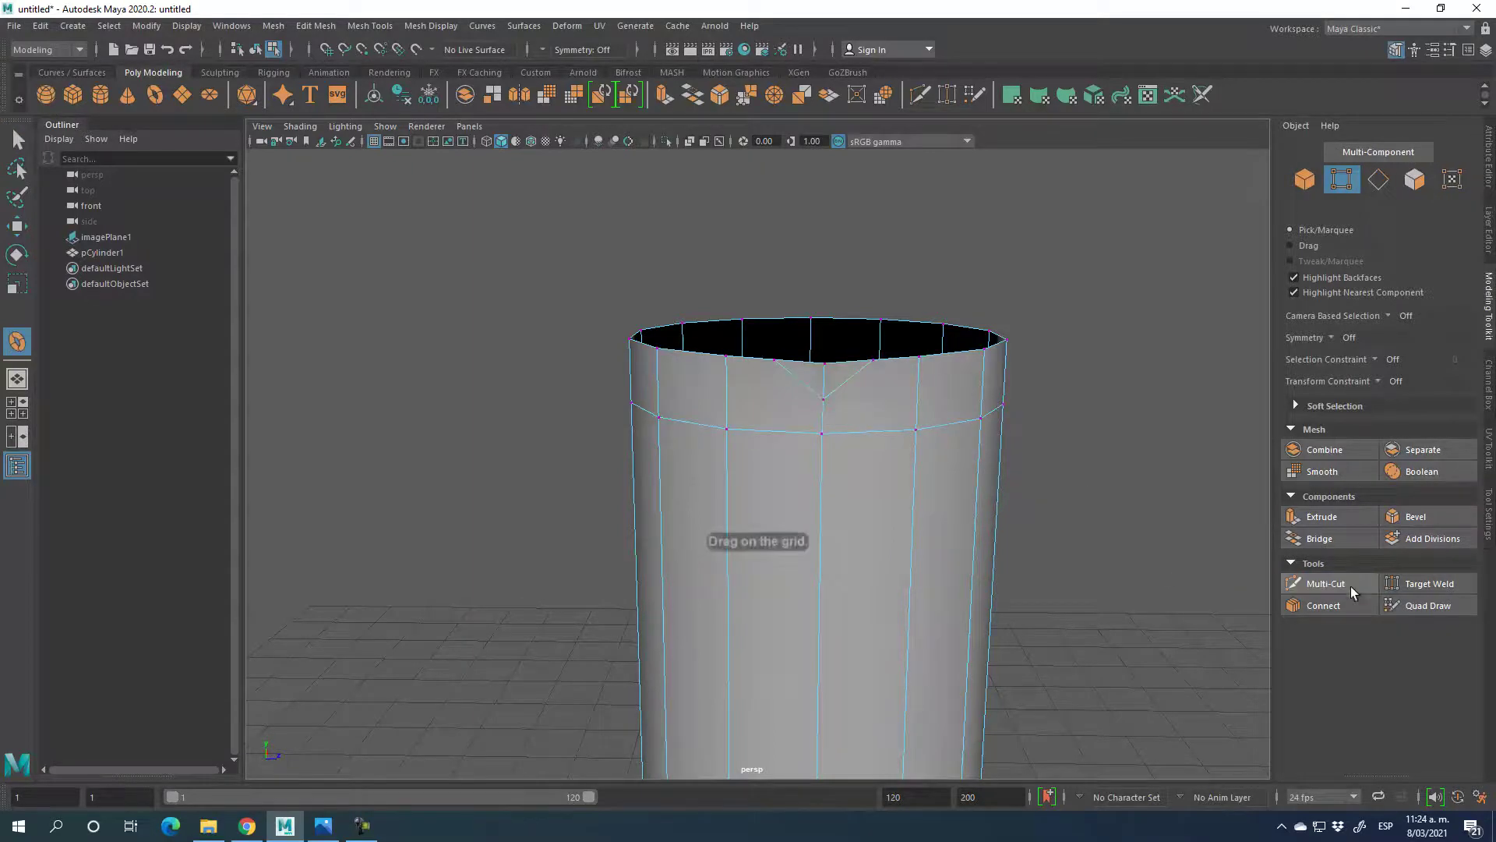
pyautogui.click(1336, 590)
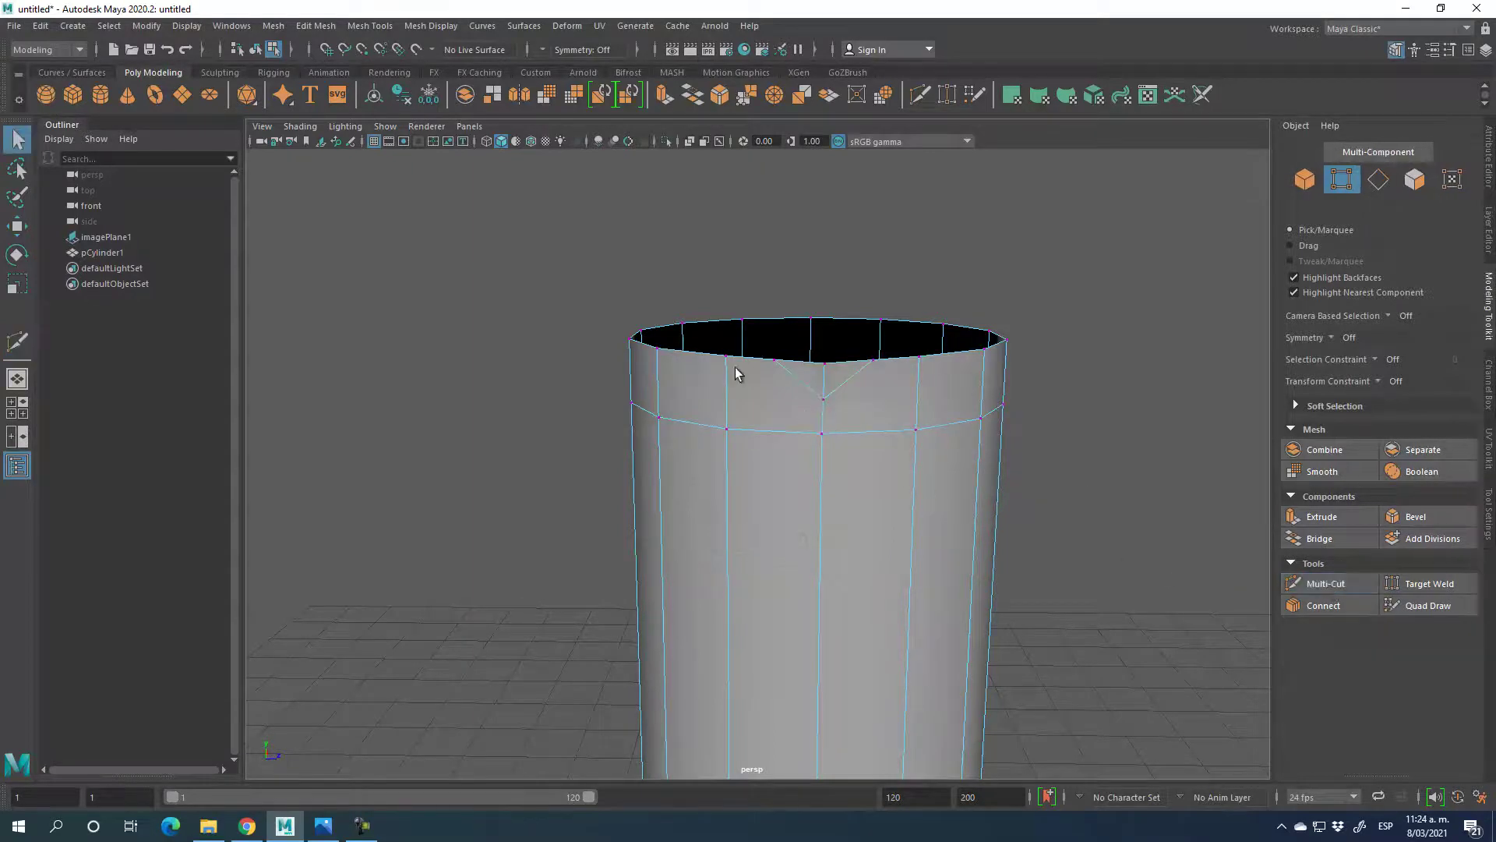
# - Lower the new vertex below the spout tip to about Y 7.41
pyautogui.click(822, 400)
pyautogui.click(17, 226)
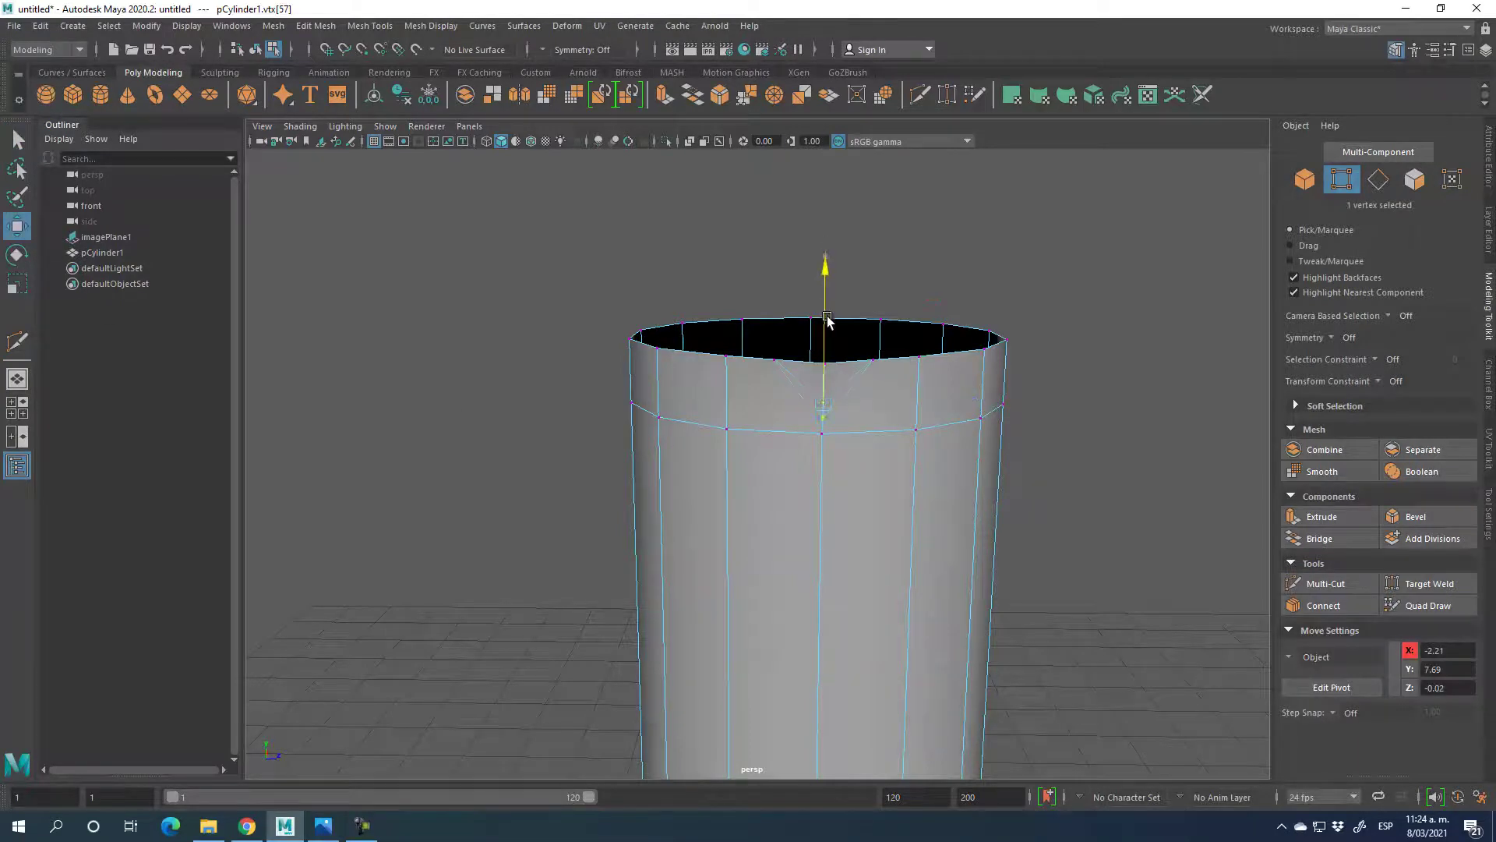
pyautogui.moveTo(829, 325); pyautogui.dragTo(832, 331)
pyautogui.moveTo(958, 437)
pyautogui.keyDown('alt'); pyautogui.mouseDown()
pyautogui.moveTo(862, 461)
pyautogui.moveTo(829, 489)
pyautogui.moveTo(808, 465)
pyautogui.moveTo(975, 448)
pyautogui.moveTo(942, 461)
pyautogui.mouseUp(); pyautogui.keyUp('alt')
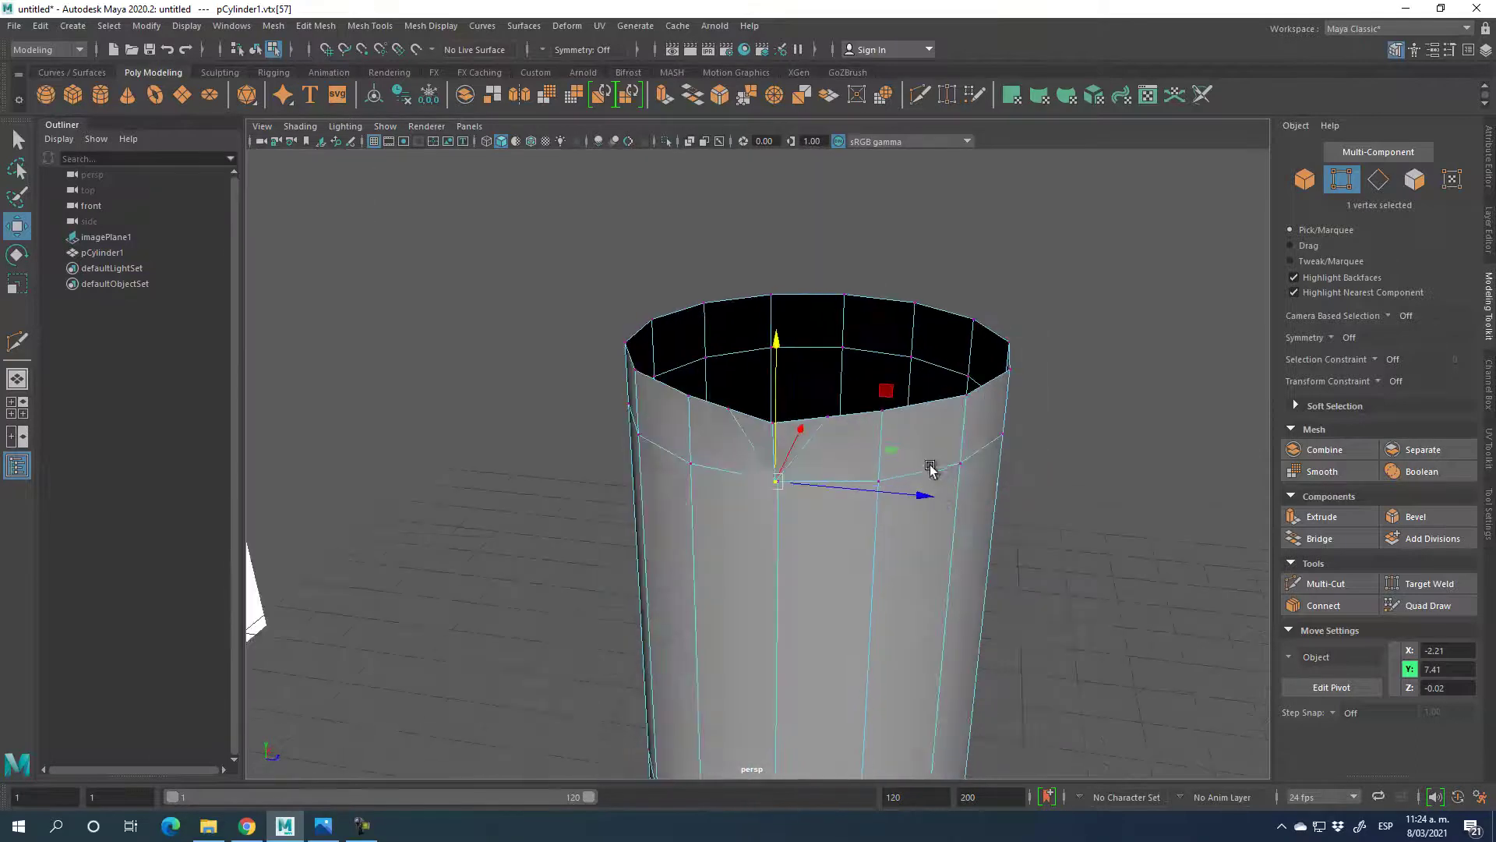
# - Move the vertex below the spout tip inward along X, close to the line of the cylinder wall
pyautogui.click(1306, 177)
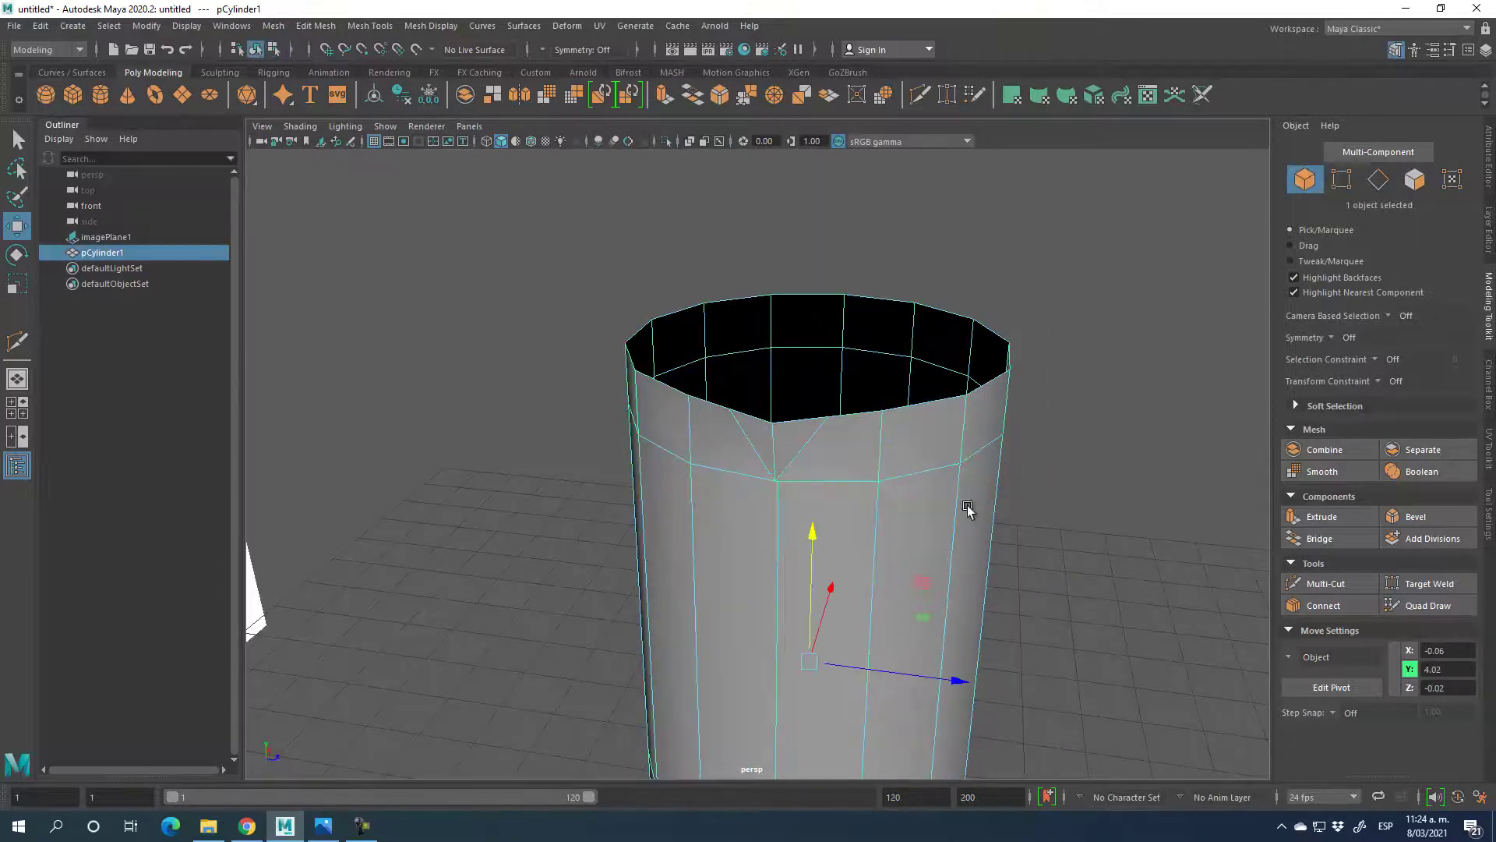
pyautogui.keyDown('alt'); pyautogui.moveTo(946, 511); pyautogui.dragTo(793, 484); pyautogui.keyUp('alt')
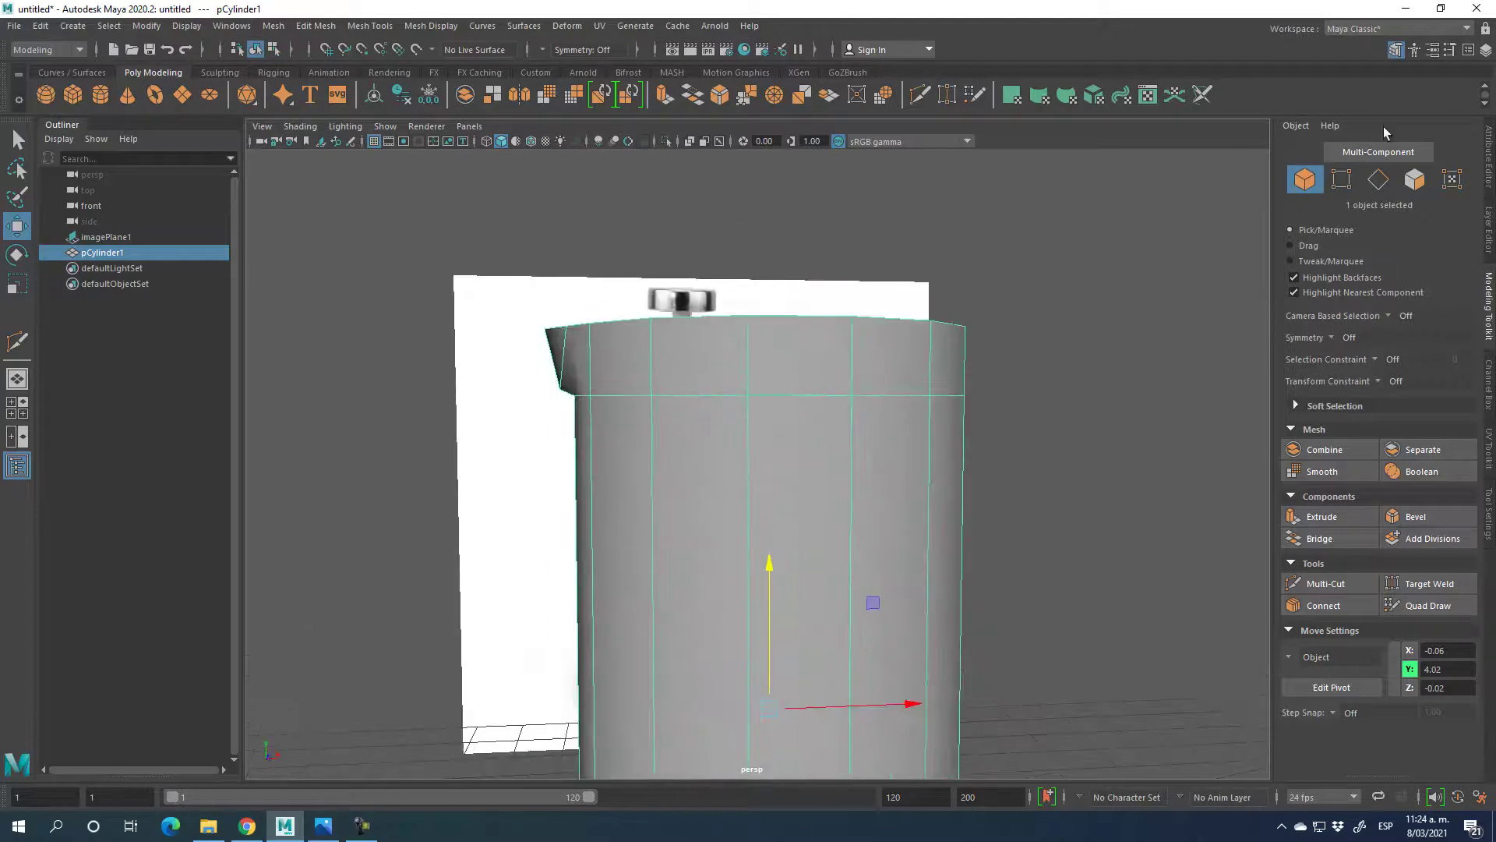
pyautogui.click(1342, 179)
pyautogui.click(544, 385)
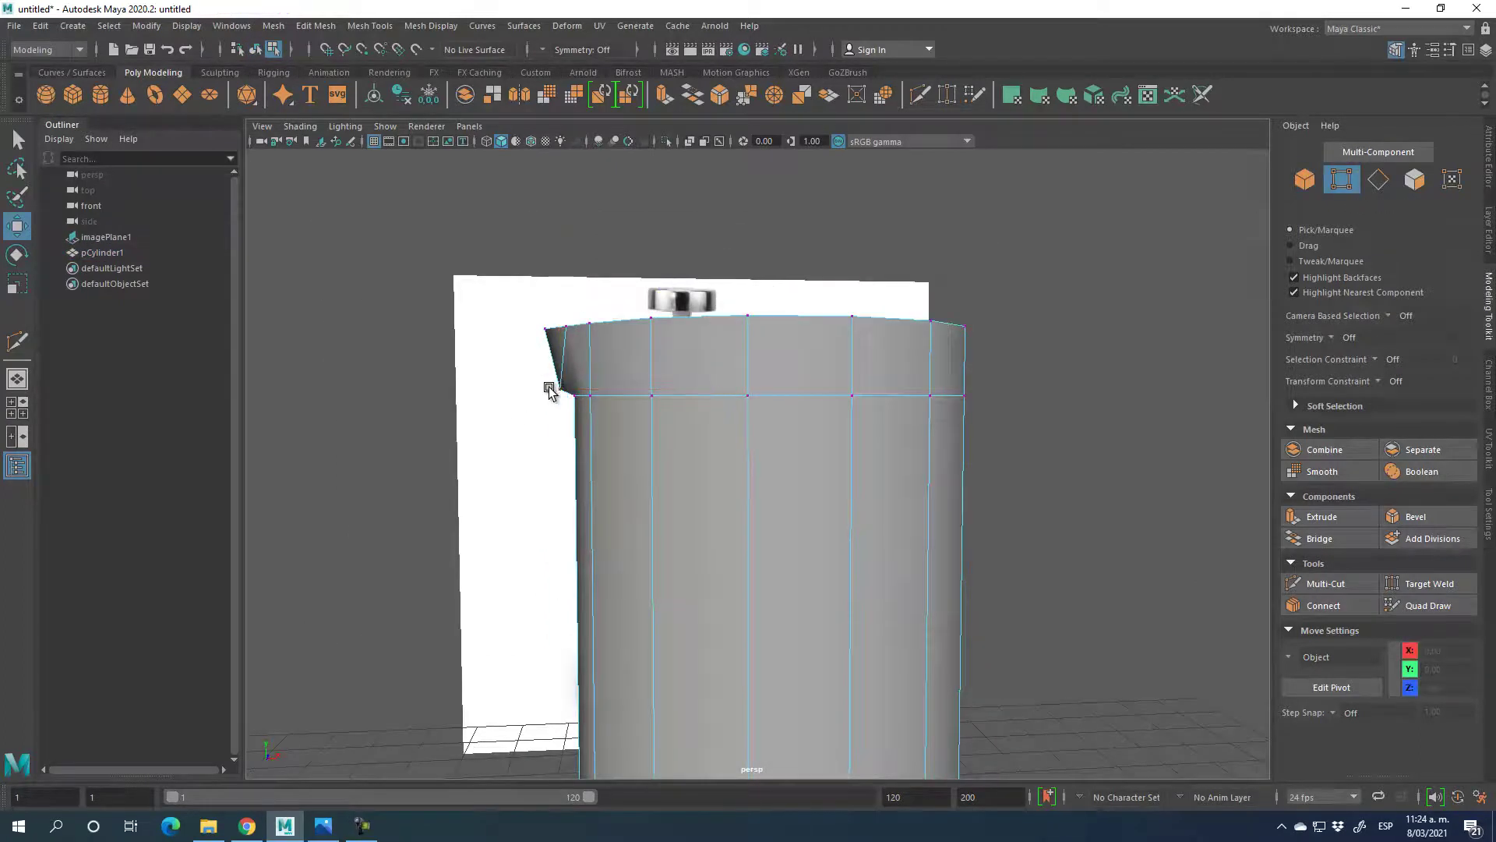
pyautogui.click(560, 391)
pyautogui.moveTo(628, 390); pyautogui.dragTo(636, 391)
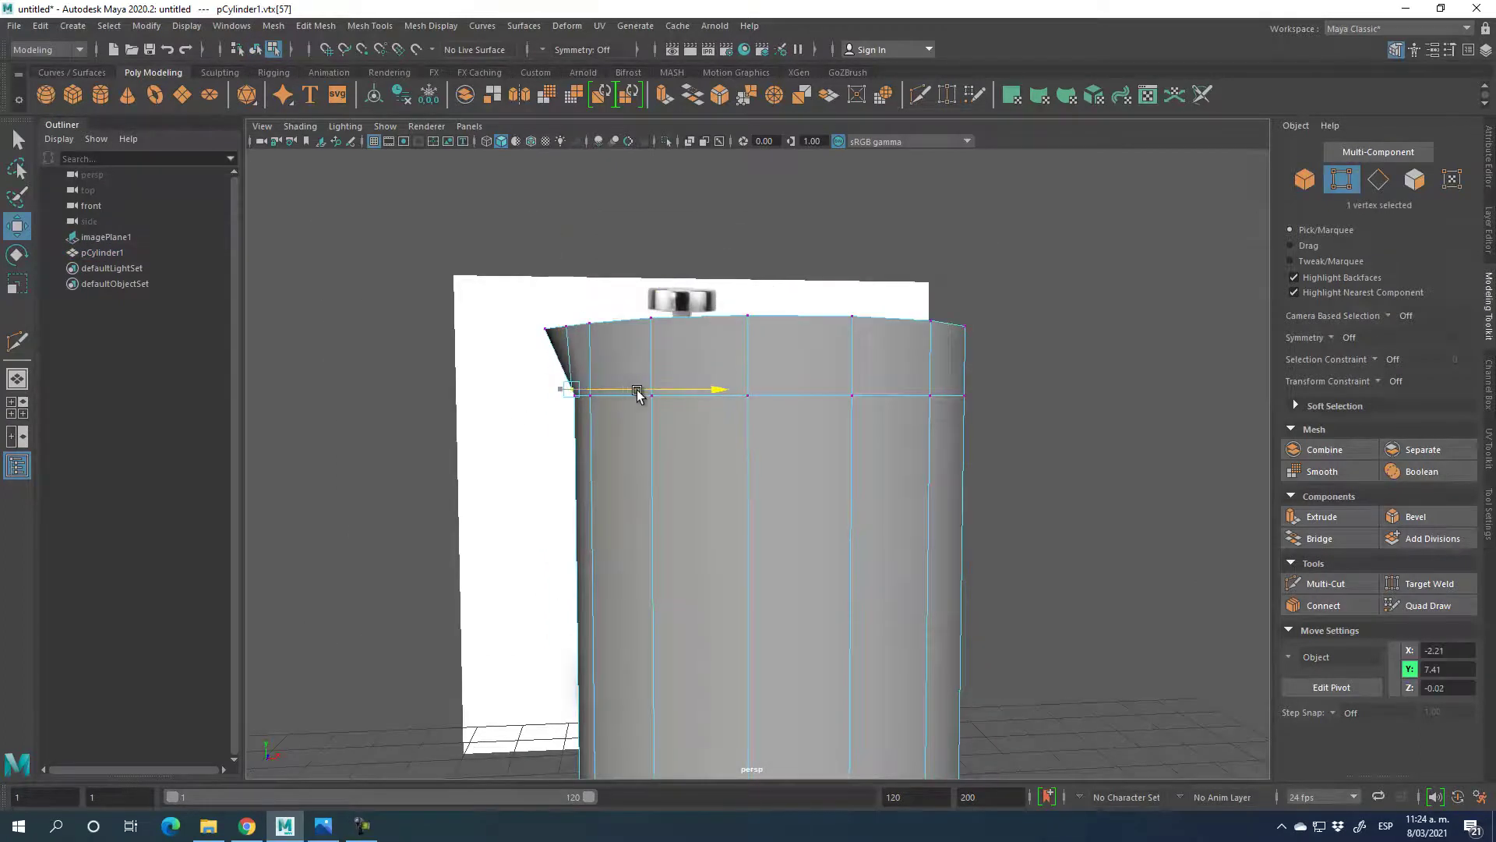
# - Lower the entire lower edge loop of the glass body to about Y 0.09, just above the base
pyautogui.click(1306, 179)
pyautogui.scroll(-5, 721, 474)
pyautogui.keyDown('alt'); pyautogui.moveTo(724, 477); pyautogui.dragTo(891, 624); pyautogui.keyUp('alt')
pyautogui.keyDown('alt'); pyautogui.moveTo(891, 624); pyautogui.dragTo(857, 451, button='middle'); pyautogui.keyUp('alt')
pyautogui.keyDown('alt'); pyautogui.moveTo(721, 427); pyautogui.dragTo(820, 640, button='right'); pyautogui.keyUp('alt')
pyautogui.click(1378, 179)
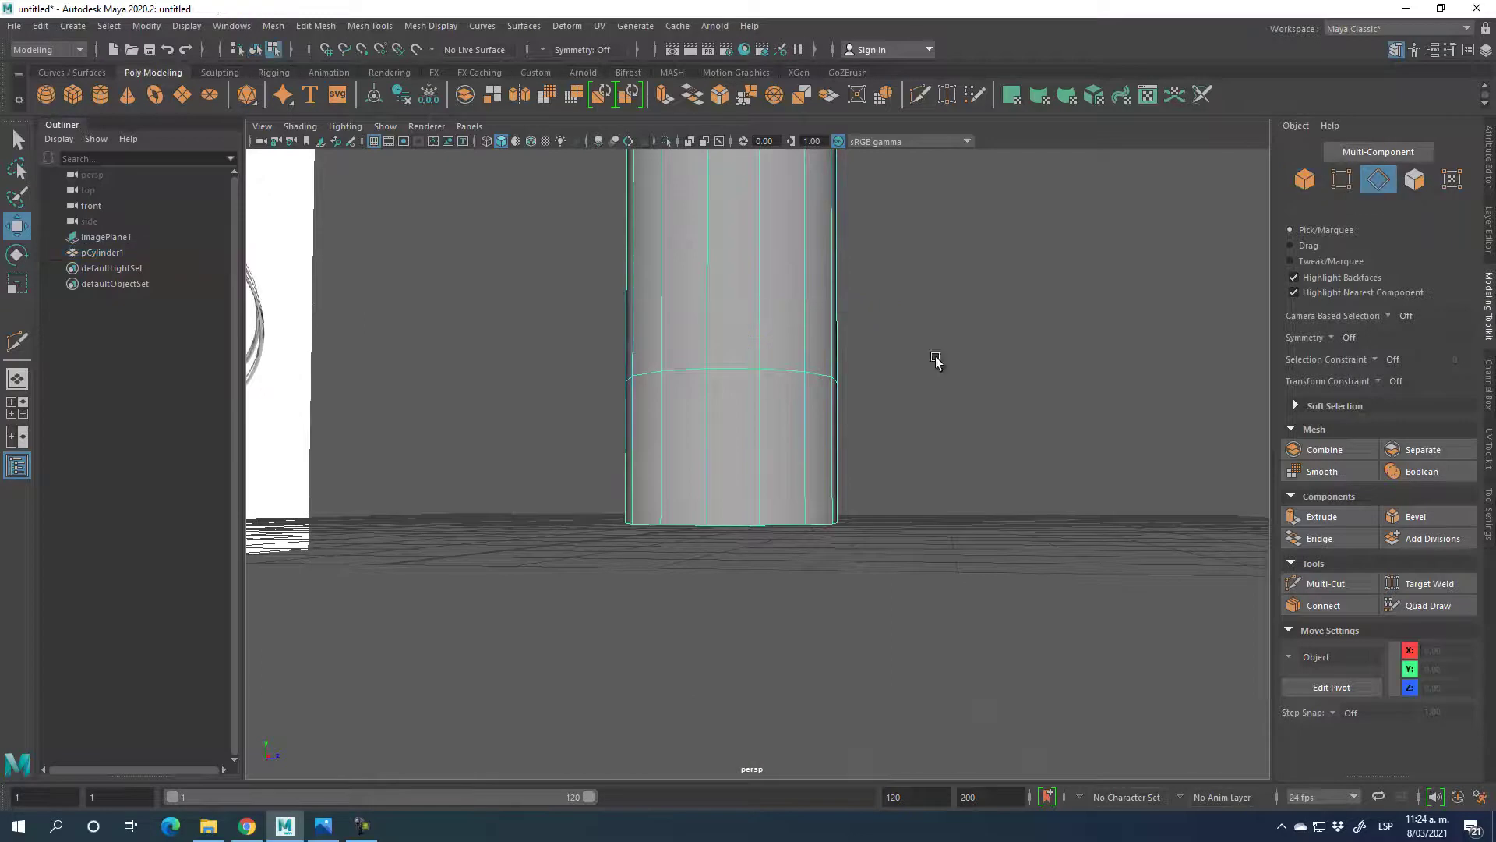
pyautogui.doubleClick(731, 371)
pyautogui.moveTo(733, 282); pyautogui.dragTo(746, 419)
# - Multi-Cut an edge loop just below the rim around the body, leaving the spout section uncut, and undo the extra cut point at the spout
pyautogui.keyDown('alt'); pyautogui.moveTo(884, 285); pyautogui.dragTo(912, 528, button='middle'); pyautogui.keyUp('alt')
pyautogui.keyDown('alt'); pyautogui.moveTo(972, 454); pyautogui.dragTo(895, 481); pyautogui.keyUp('alt')
pyautogui.keyDown('alt'); pyautogui.moveTo(943, 430); pyautogui.dragTo(978, 511); pyautogui.keyUp('alt')
pyautogui.keyDown('alt'); pyautogui.moveTo(888, 546); pyautogui.dragTo(972, 512); pyautogui.keyUp('alt')
pyautogui.keyDown('alt'); pyautogui.moveTo(872, 573); pyautogui.dragTo(1049, 440, button='right'); pyautogui.keyUp('alt')
pyautogui.keyDown('alt'); pyautogui.moveTo(1049, 440); pyautogui.dragTo(932, 404); pyautogui.keyUp('alt')
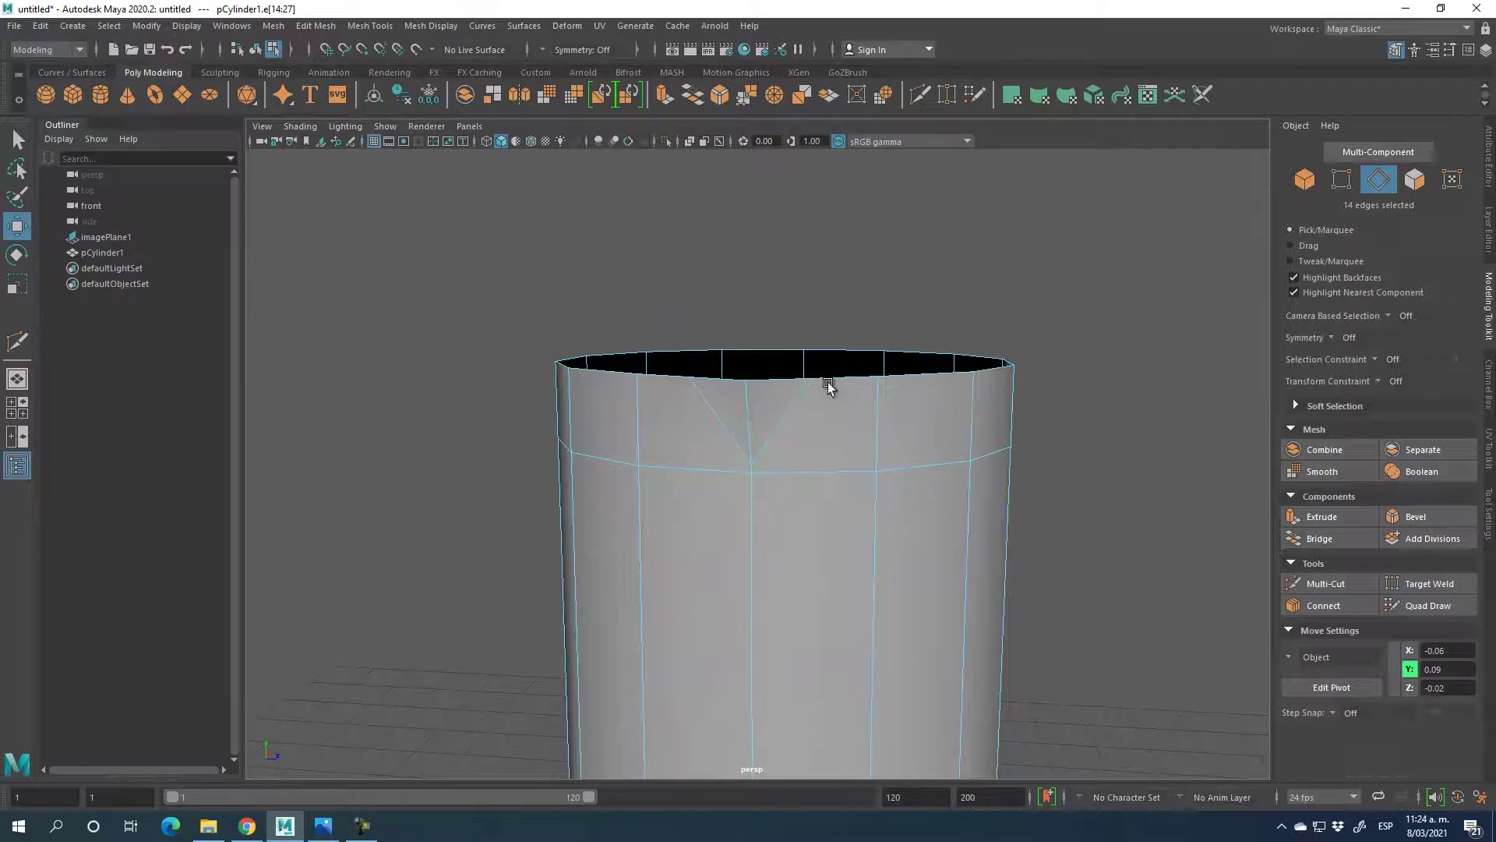
pyautogui.click(1326, 583)
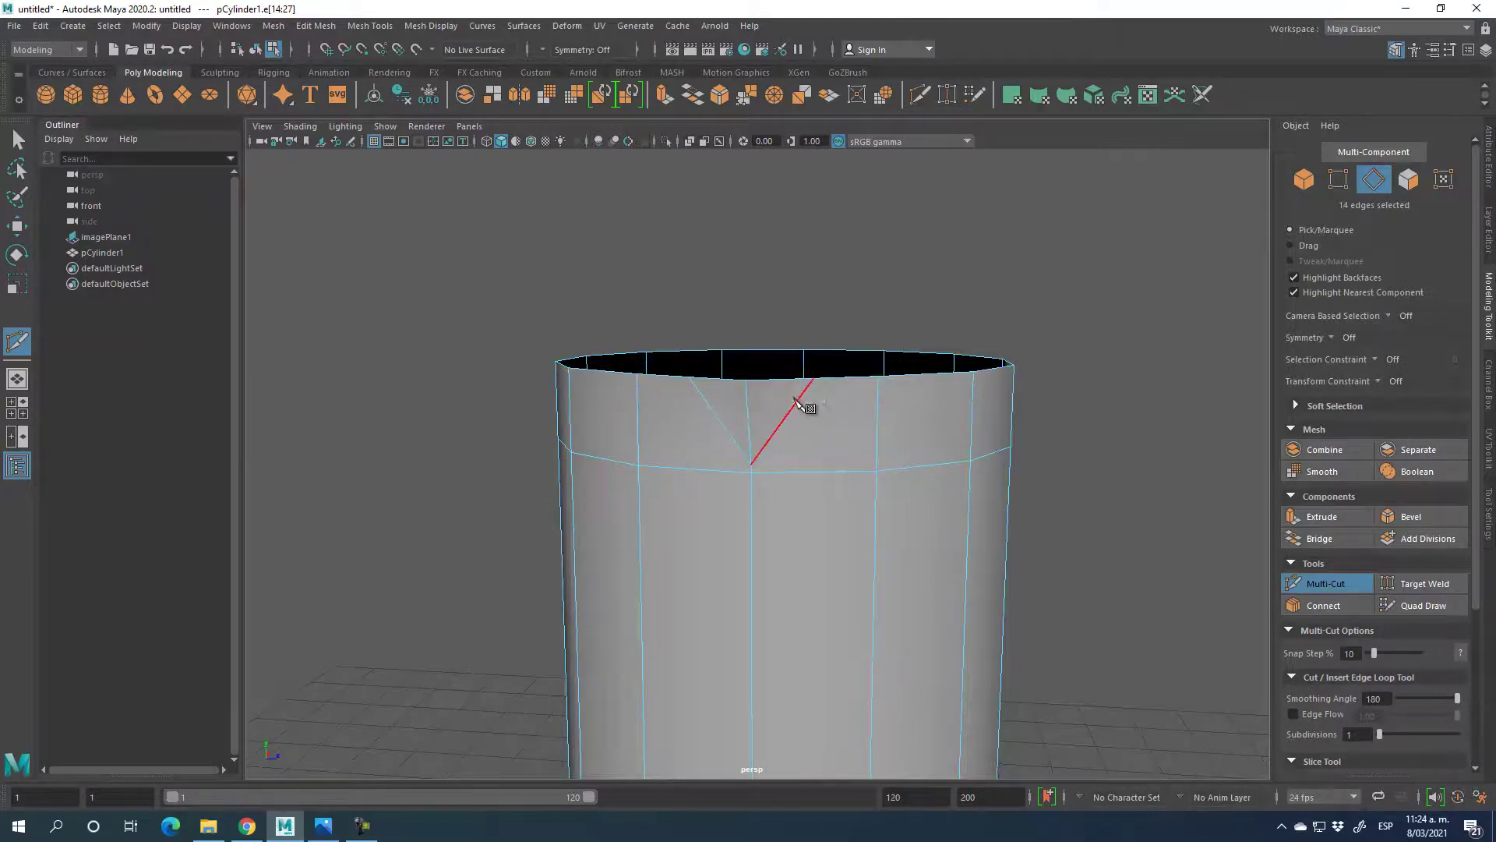
pyautogui.keyDown('ctrl'); pyautogui.click(882, 390); pyautogui.keyUp('ctrl')
pyautogui.click(813, 378)
pyautogui.hotkey('ctrl', 'z')
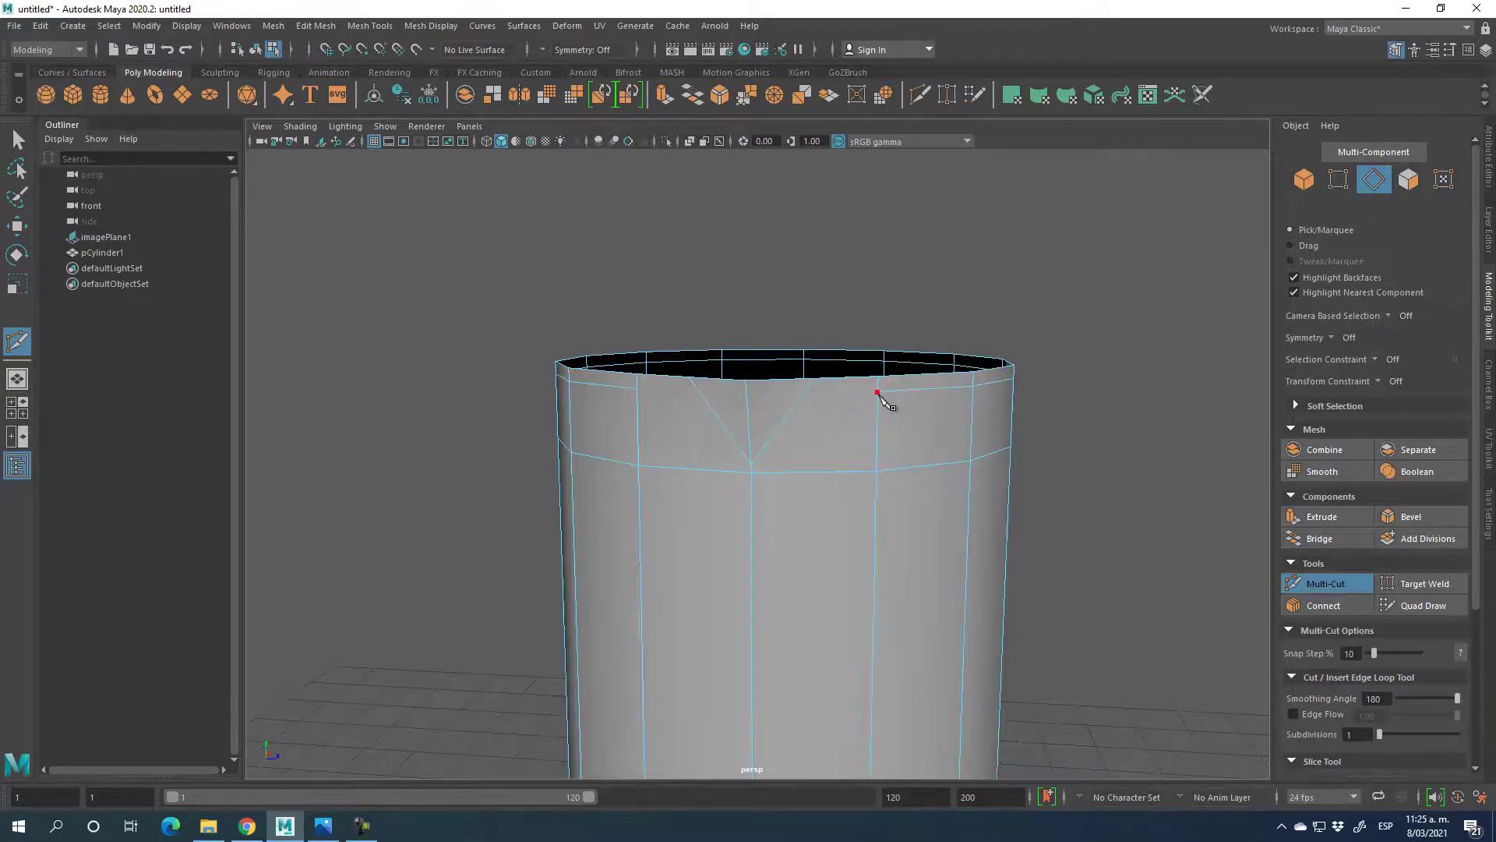
# - Multi-Cut across the spout section just below the rim, joining the two open ends of the edge loop
pyautogui.click(1295, 586)
pyautogui.click(879, 392)
pyautogui.click(803, 391)
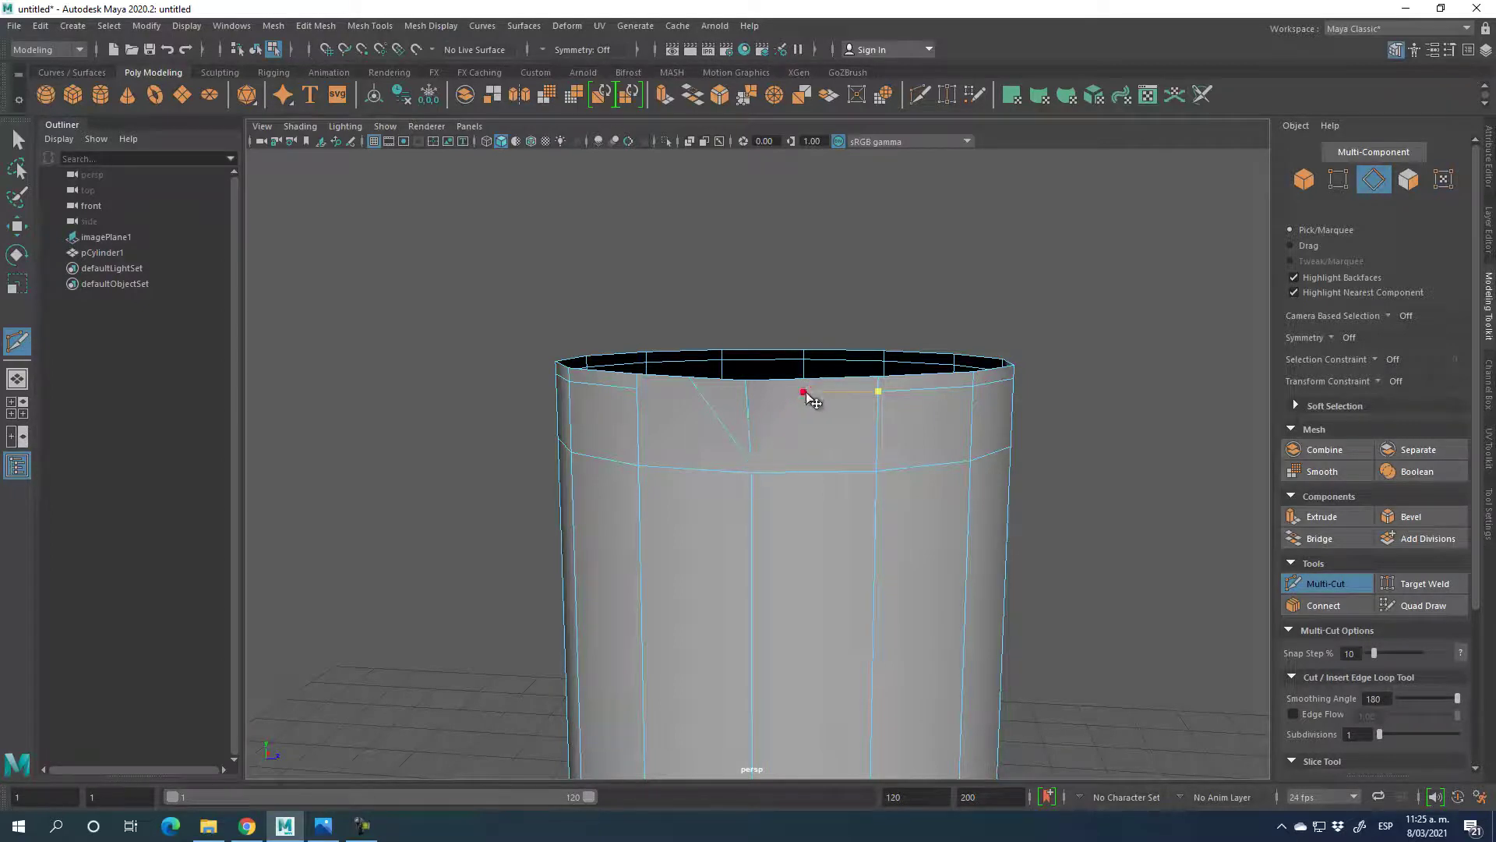
pyautogui.click(747, 397)
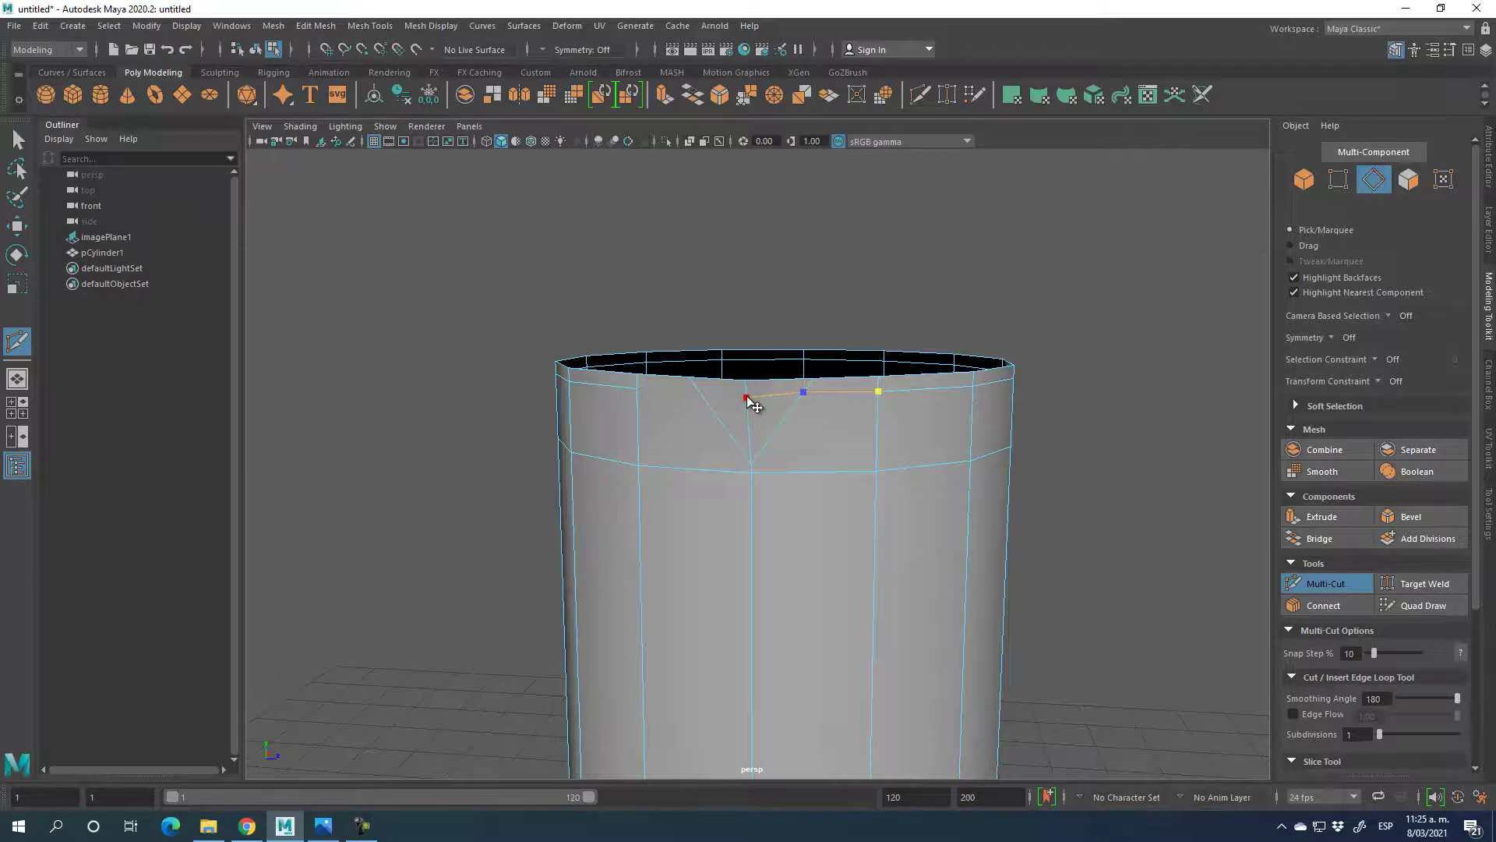
pyautogui.click(700, 392)
pyautogui.click(637, 390)
pyautogui.click(1318, 584)
# - Extrude all faces of the glass body with a thickness of about 0.085 to give it a wall
pyautogui.moveTo(1095, 541)
pyautogui.keyDown('alt'); pyautogui.mouseDown()
pyautogui.moveTo(1039, 544)
pyautogui.moveTo(1067, 544)
pyautogui.mouseUp(); pyautogui.keyUp('alt')
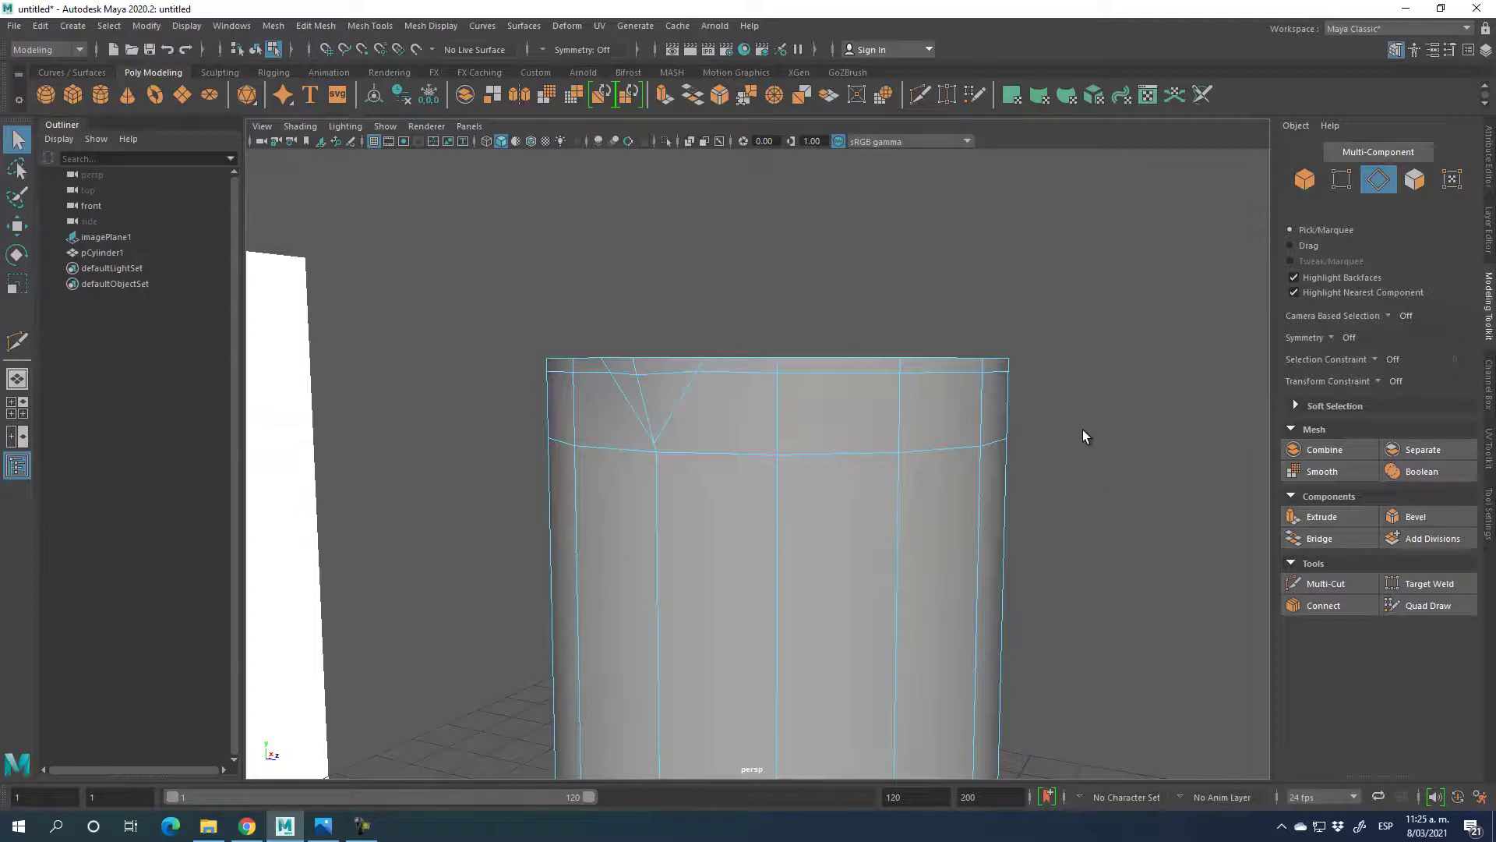
pyautogui.keyDown('alt'); pyautogui.moveTo(1080, 421); pyautogui.dragTo(1077, 462); pyautogui.keyUp('alt')
pyautogui.click(1310, 180)
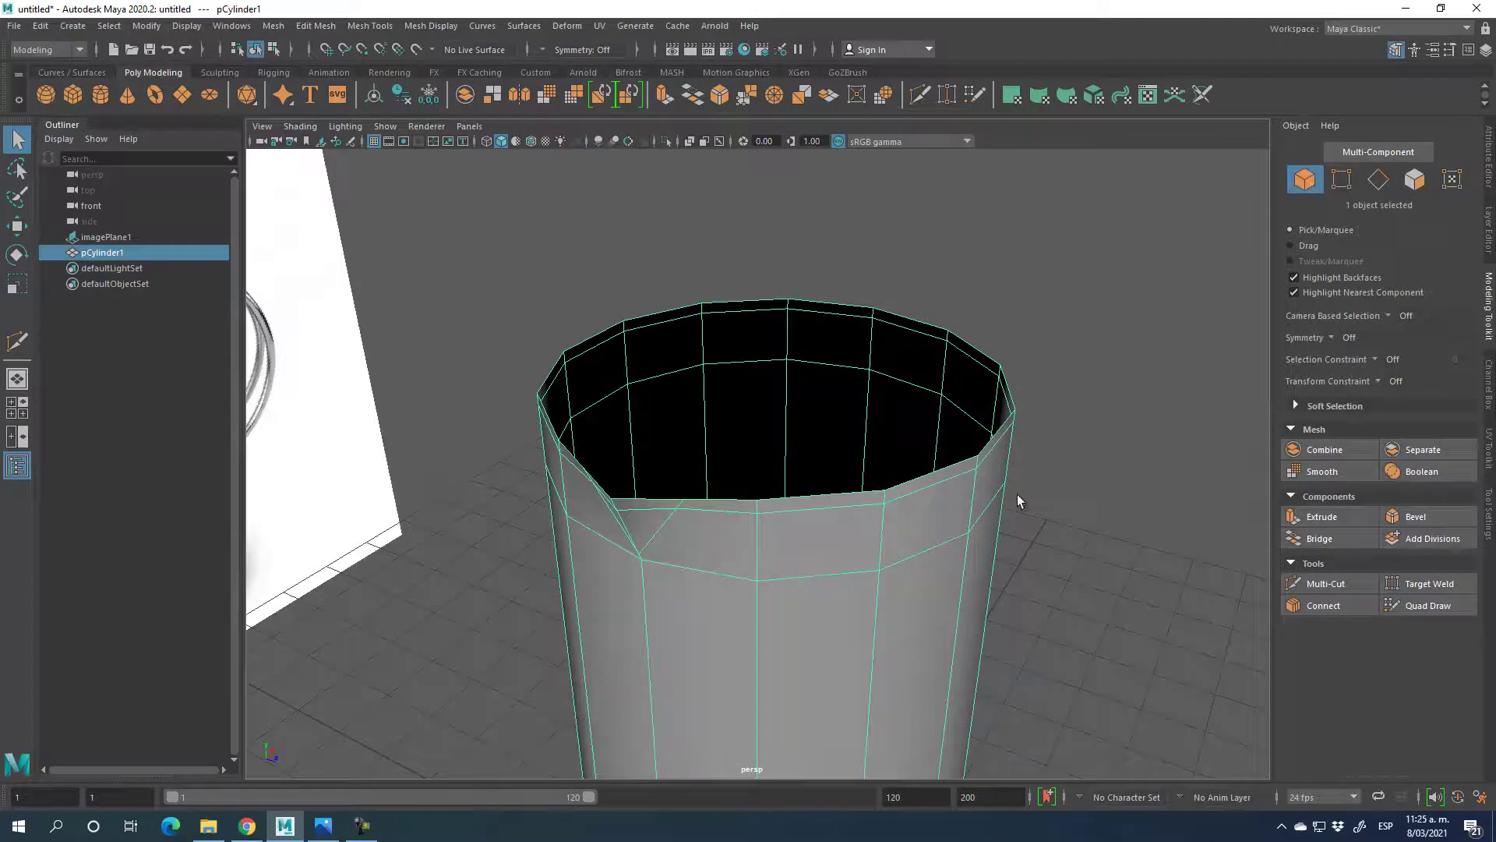
pyautogui.click(1322, 517)
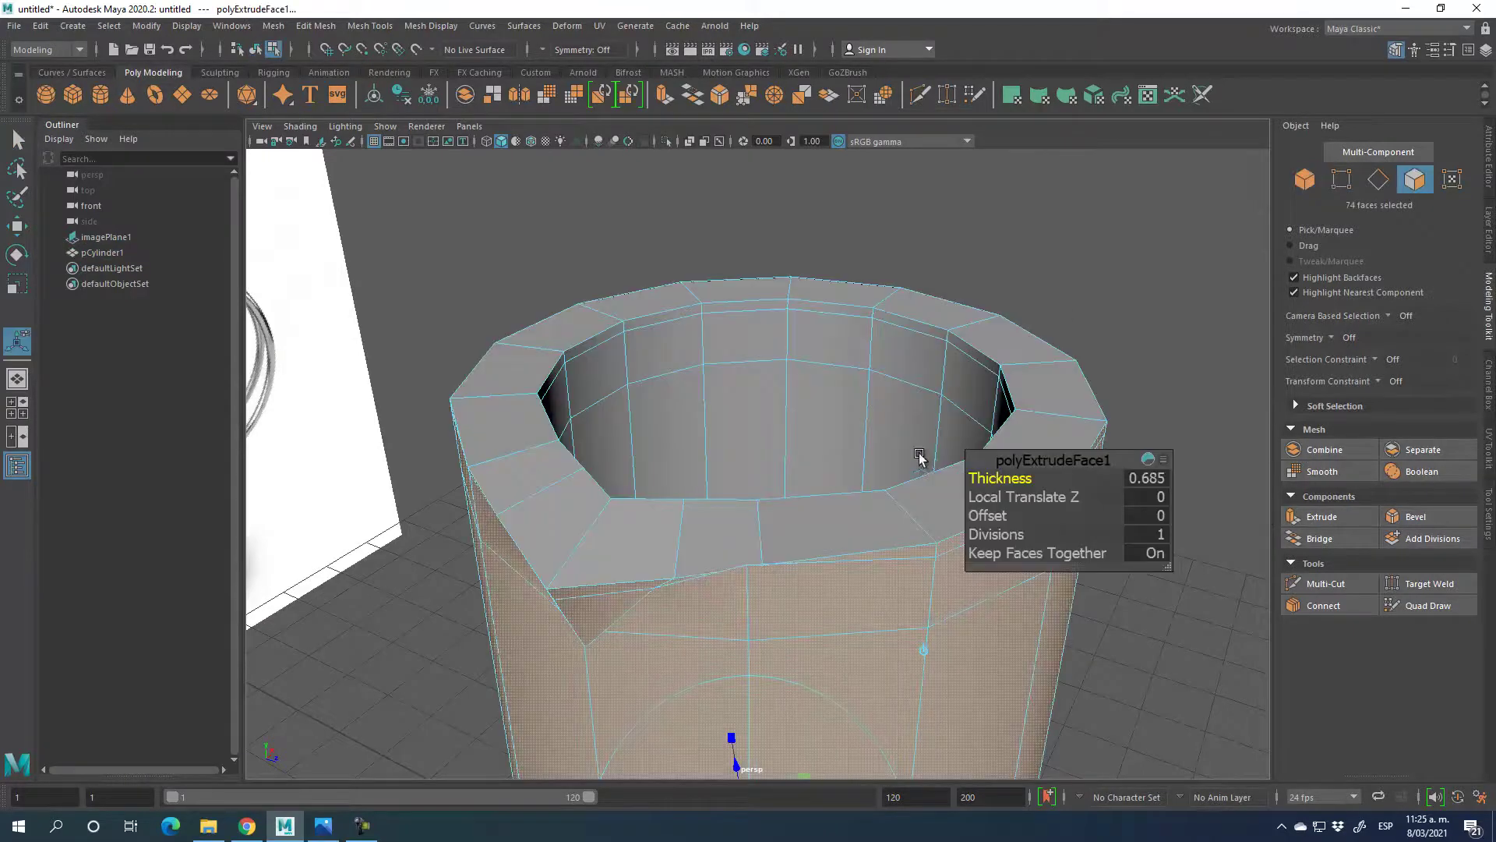
pyautogui.moveTo(1001, 479)
pyautogui.mouseDown()
pyautogui.moveTo(988, 478)
pyautogui.moveTo(1005, 478)
pyautogui.mouseUp()
# - Inspect the thickened rim and the pouring spout from several angles
pyautogui.keyDown('alt'); pyautogui.moveTo(803, 571); pyautogui.dragTo(784, 514); pyautogui.keyUp('alt')
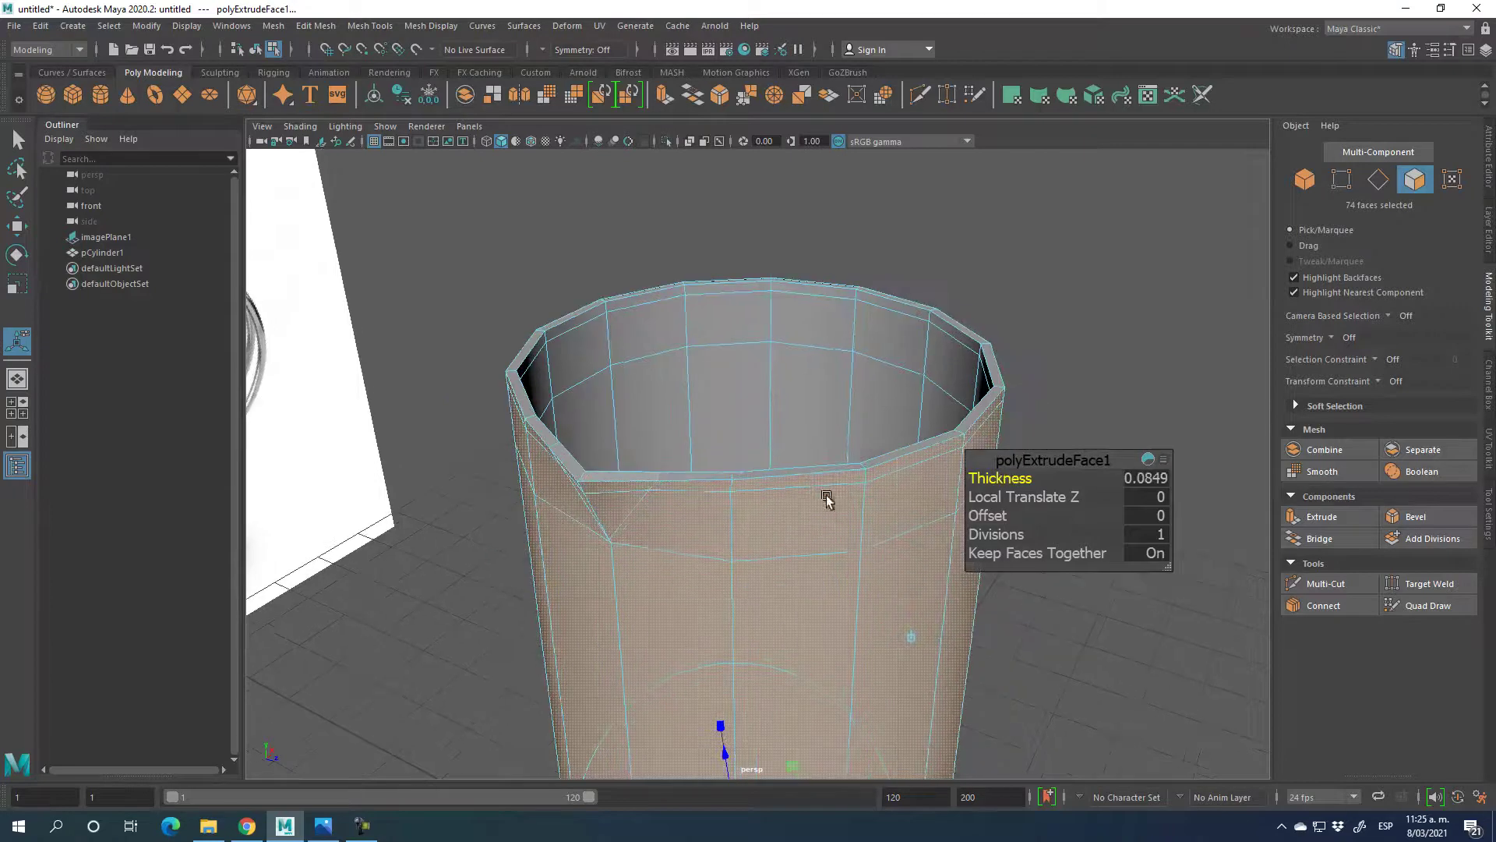
pyautogui.keyDown('alt'); pyautogui.moveTo(878, 518); pyautogui.dragTo(831, 380); pyautogui.keyUp('alt')
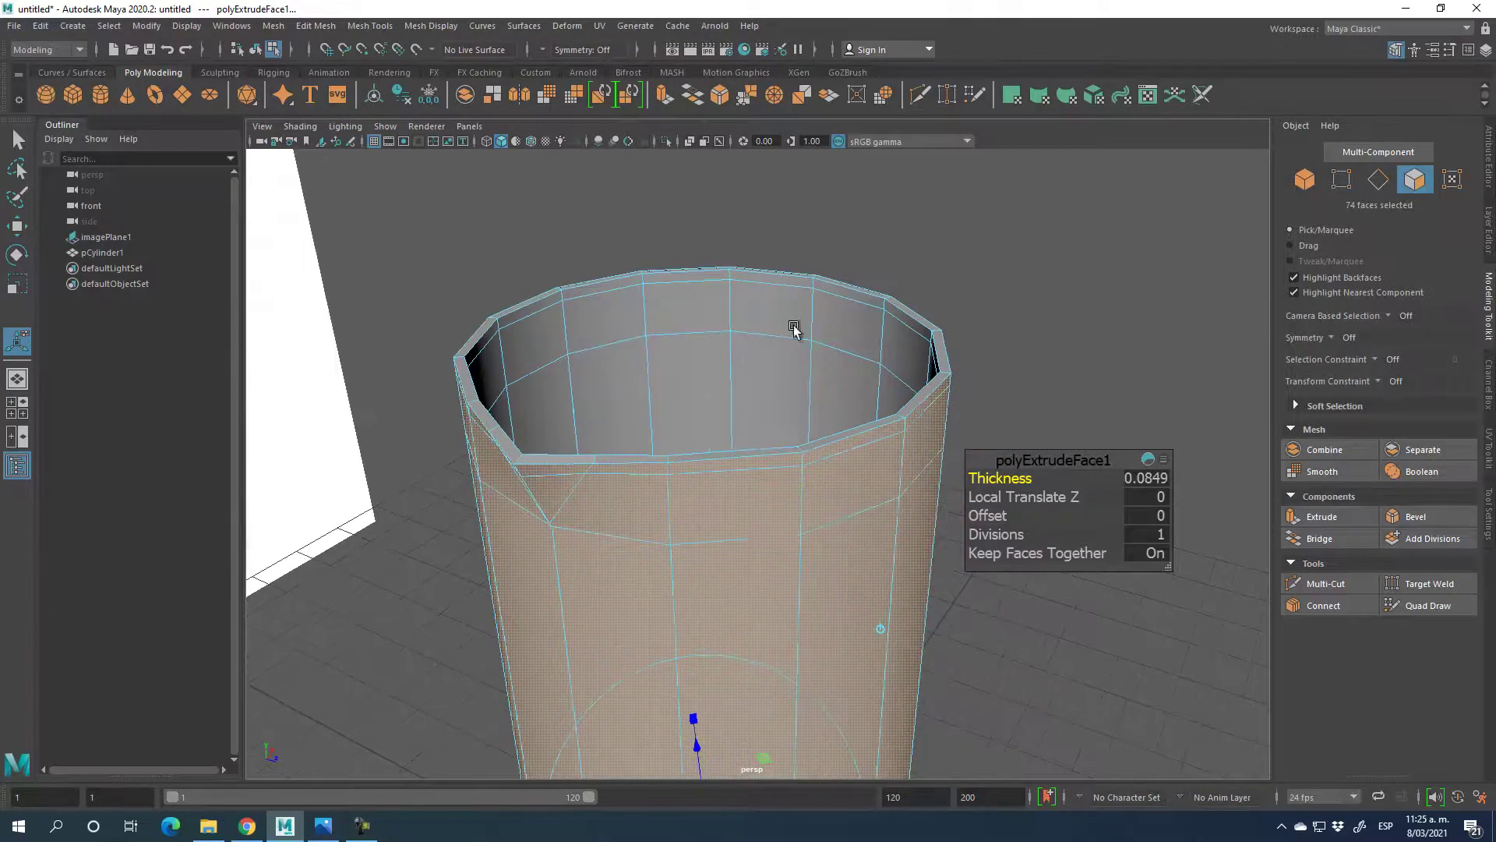
pyautogui.keyDown('alt'); pyautogui.moveTo(780, 515); pyautogui.dragTo(801, 519); pyautogui.keyUp('alt')
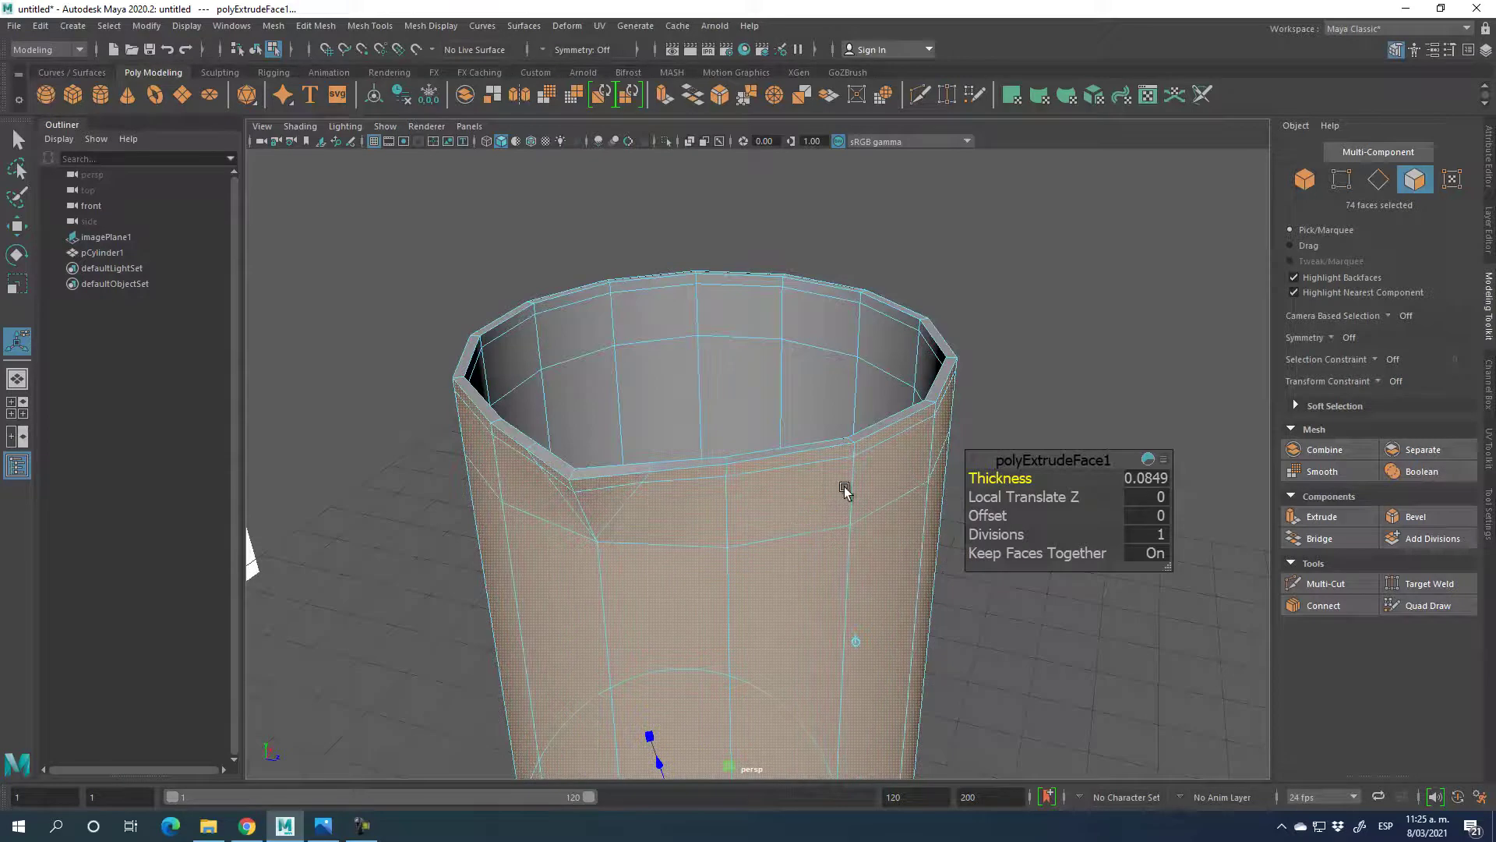
pyautogui.click(17, 226)
pyautogui.keyDown('alt'); pyautogui.moveTo(1065, 478); pyautogui.dragTo(1070, 455); pyautogui.keyUp('alt')
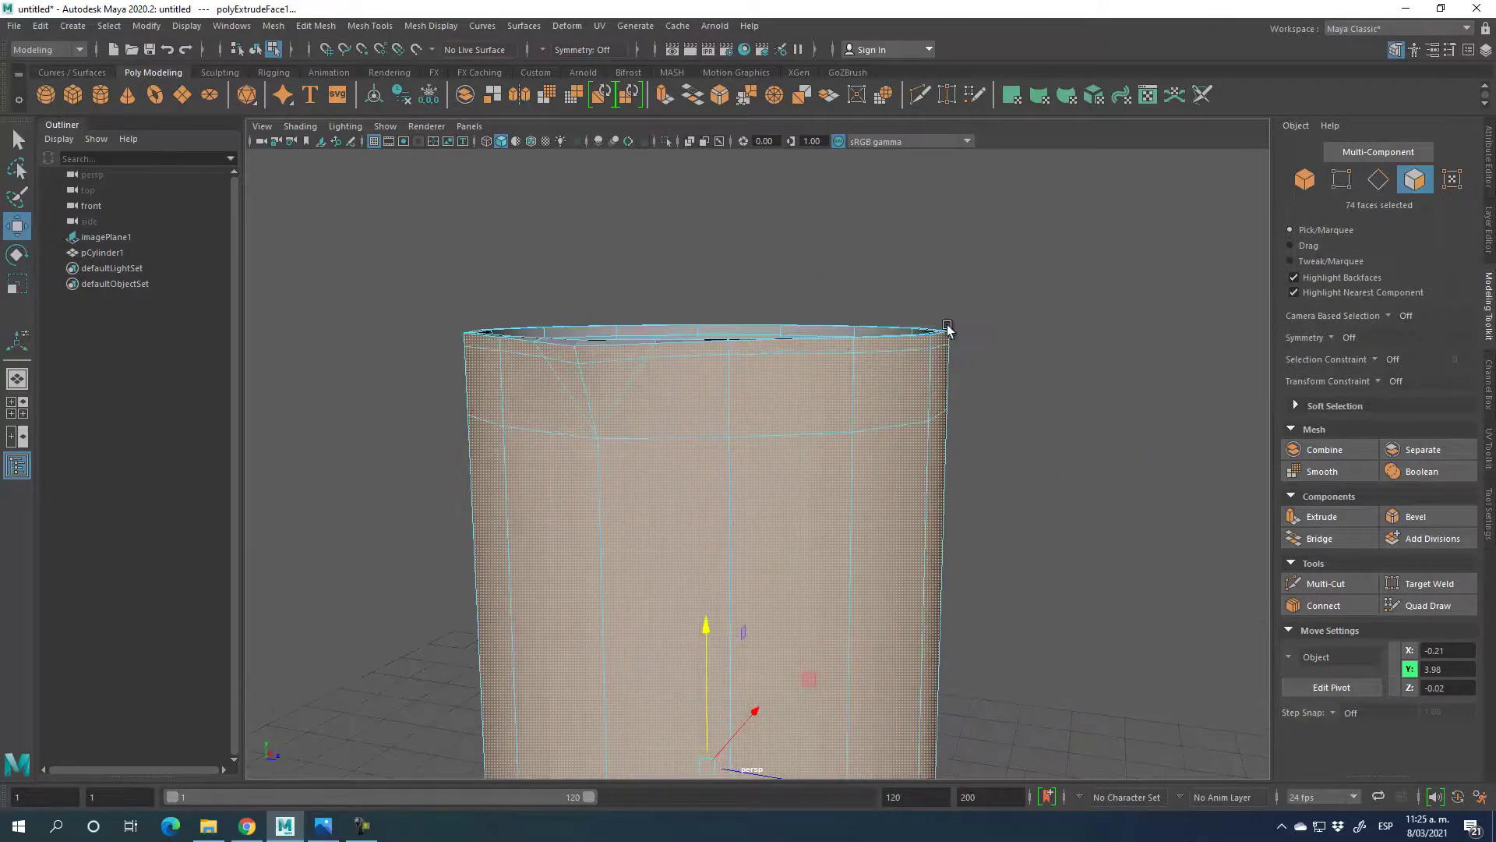
pyautogui.keyDown('alt'); pyautogui.moveTo(601, 394); pyautogui.dragTo(889, 374); pyautogui.keyUp('alt')
pyautogui.keyDown('alt'); pyautogui.moveTo(1056, 360); pyautogui.dragTo(902, 422, button='middle'); pyautogui.keyUp('alt')
pyautogui.keyDown('alt'); pyautogui.moveTo(902, 422); pyautogui.dragTo(956, 582, button='right'); pyautogui.keyUp('alt')
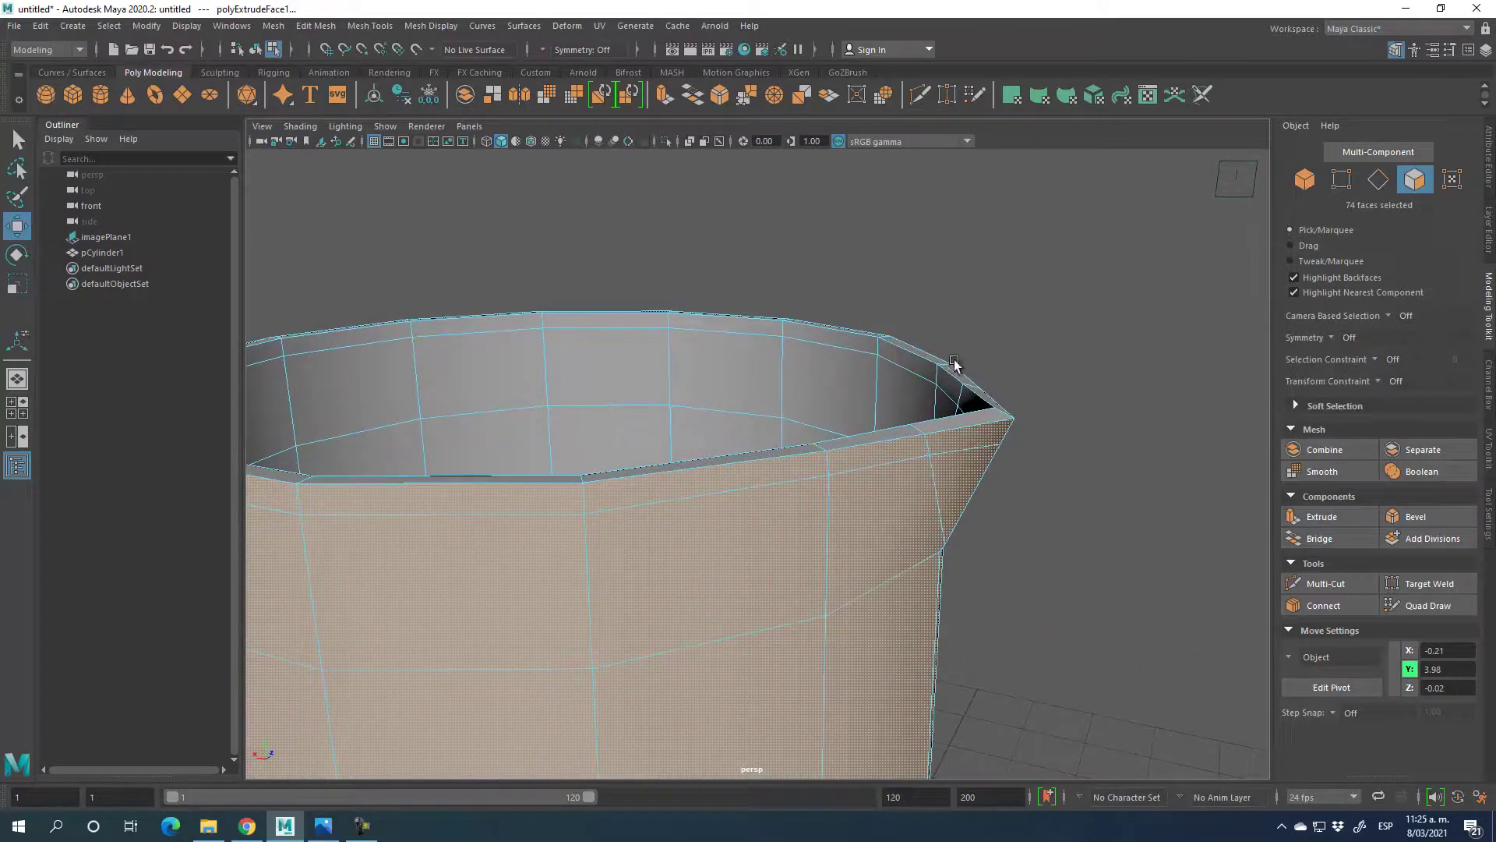
pyautogui.keyDown('alt'); pyautogui.moveTo(873, 484); pyautogui.dragTo(1002, 473); pyautogui.keyUp('alt')
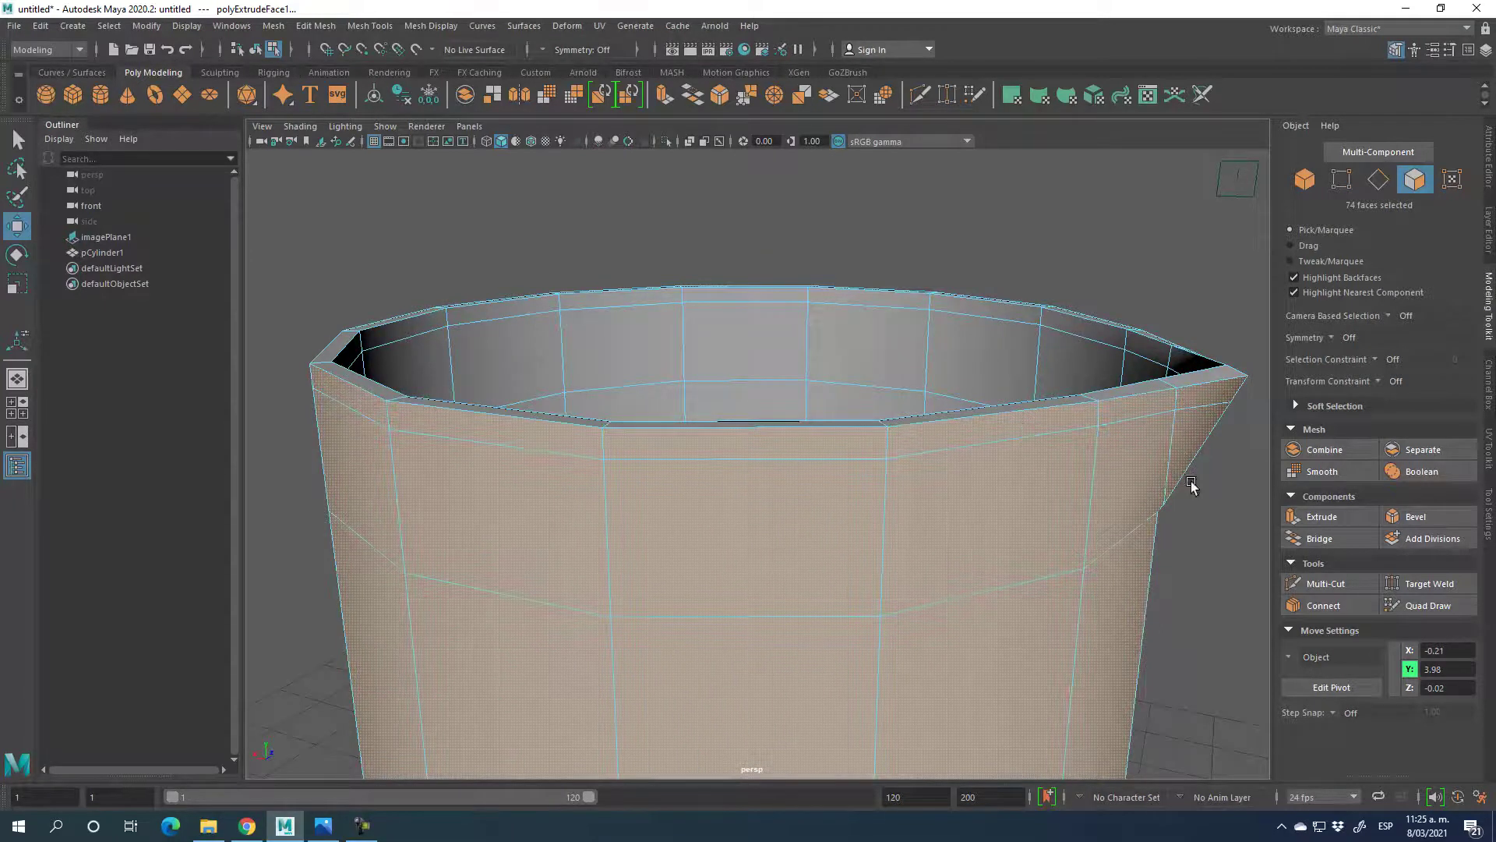
# - Connect the ring of short vertical edges just below the outer rim with 1 segment to add an edge loop
pyautogui.click(1380, 181)
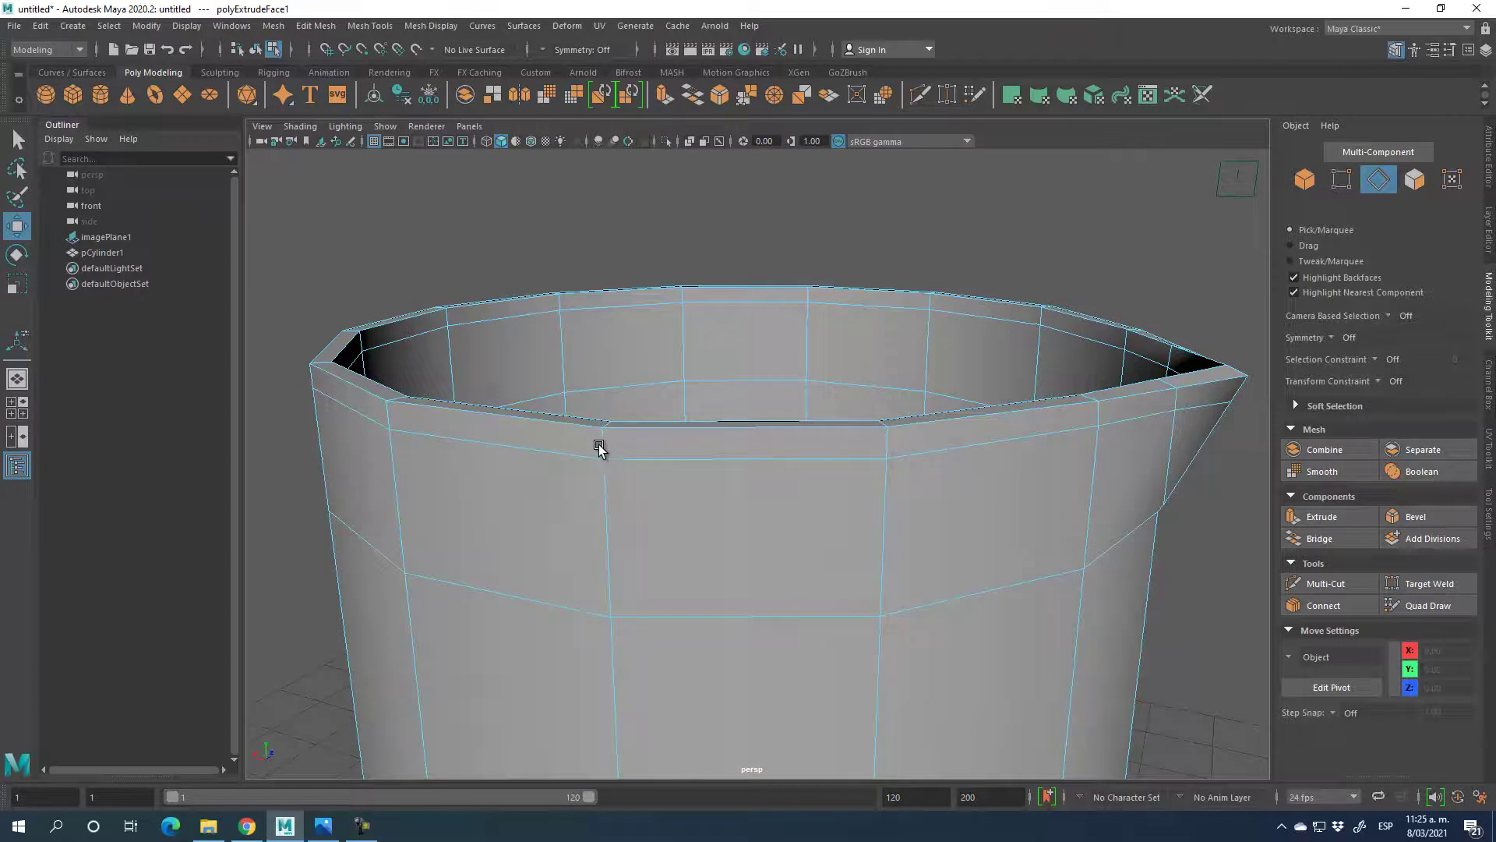
pyautogui.click(609, 449)
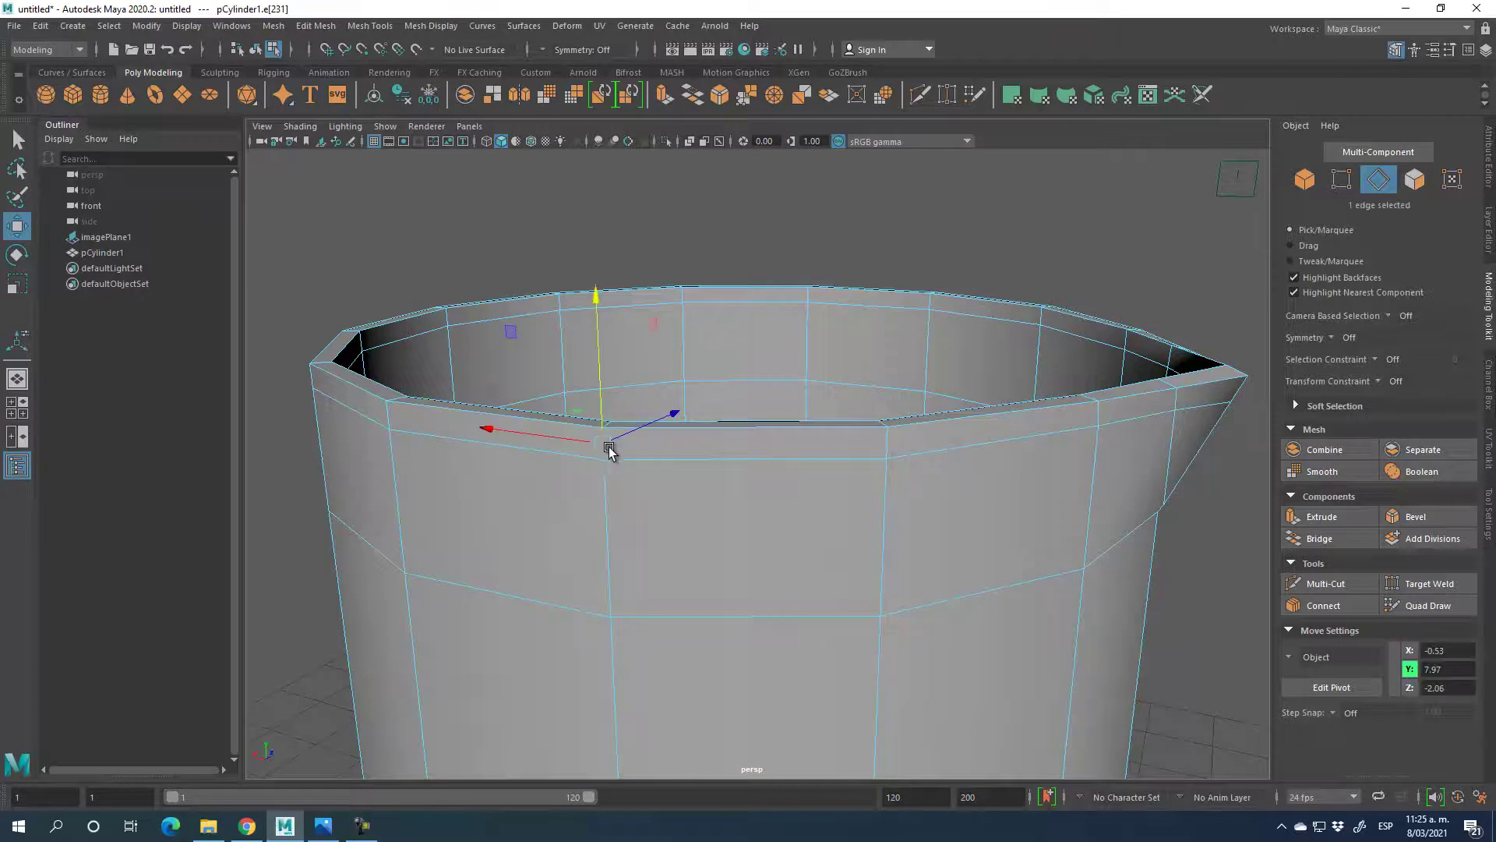
pyautogui.doubleClick(887, 443)
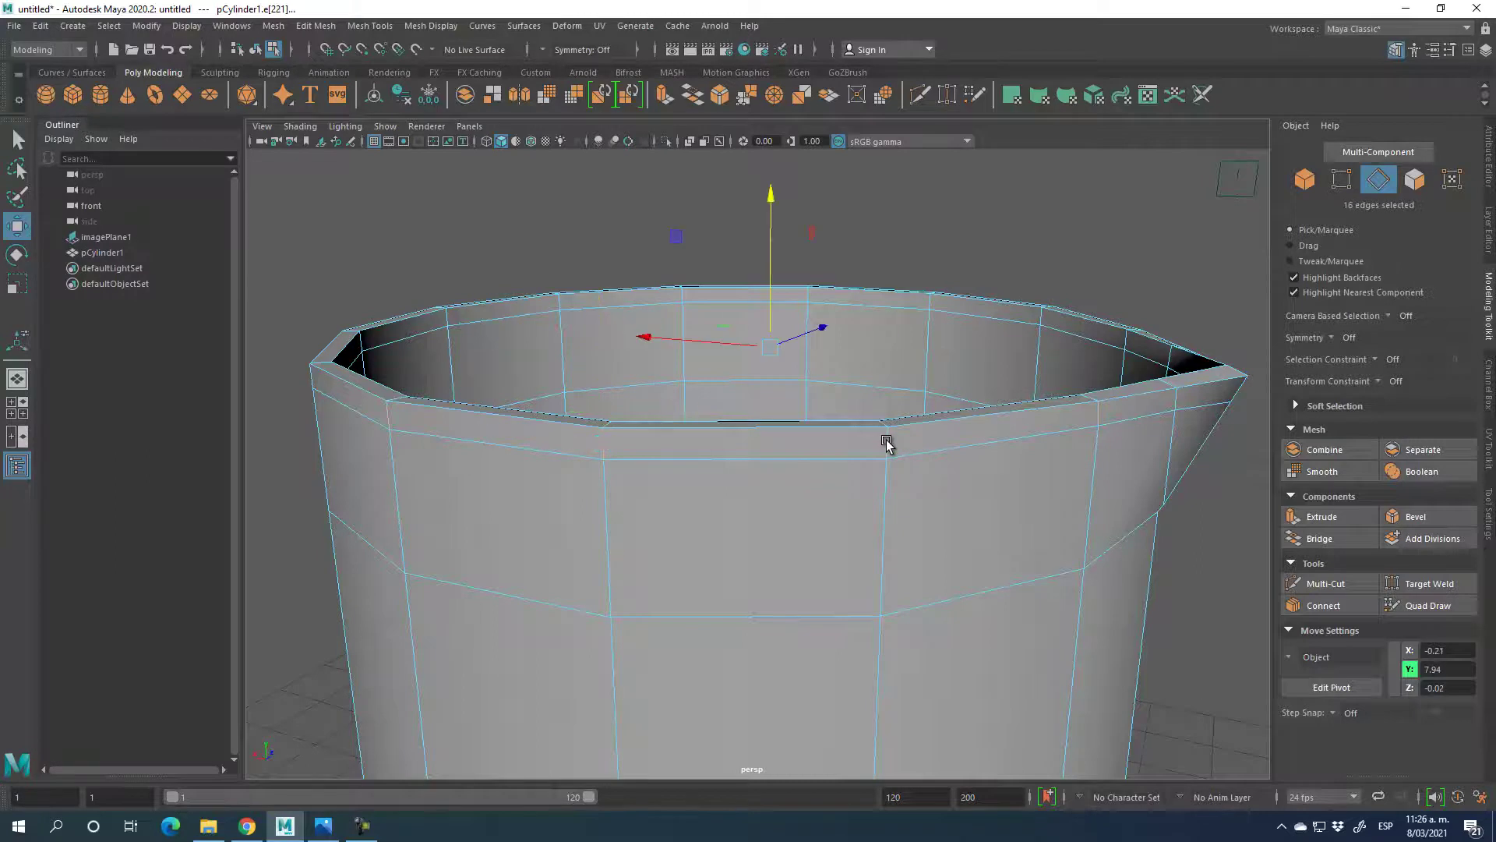
pyautogui.click(1325, 605)
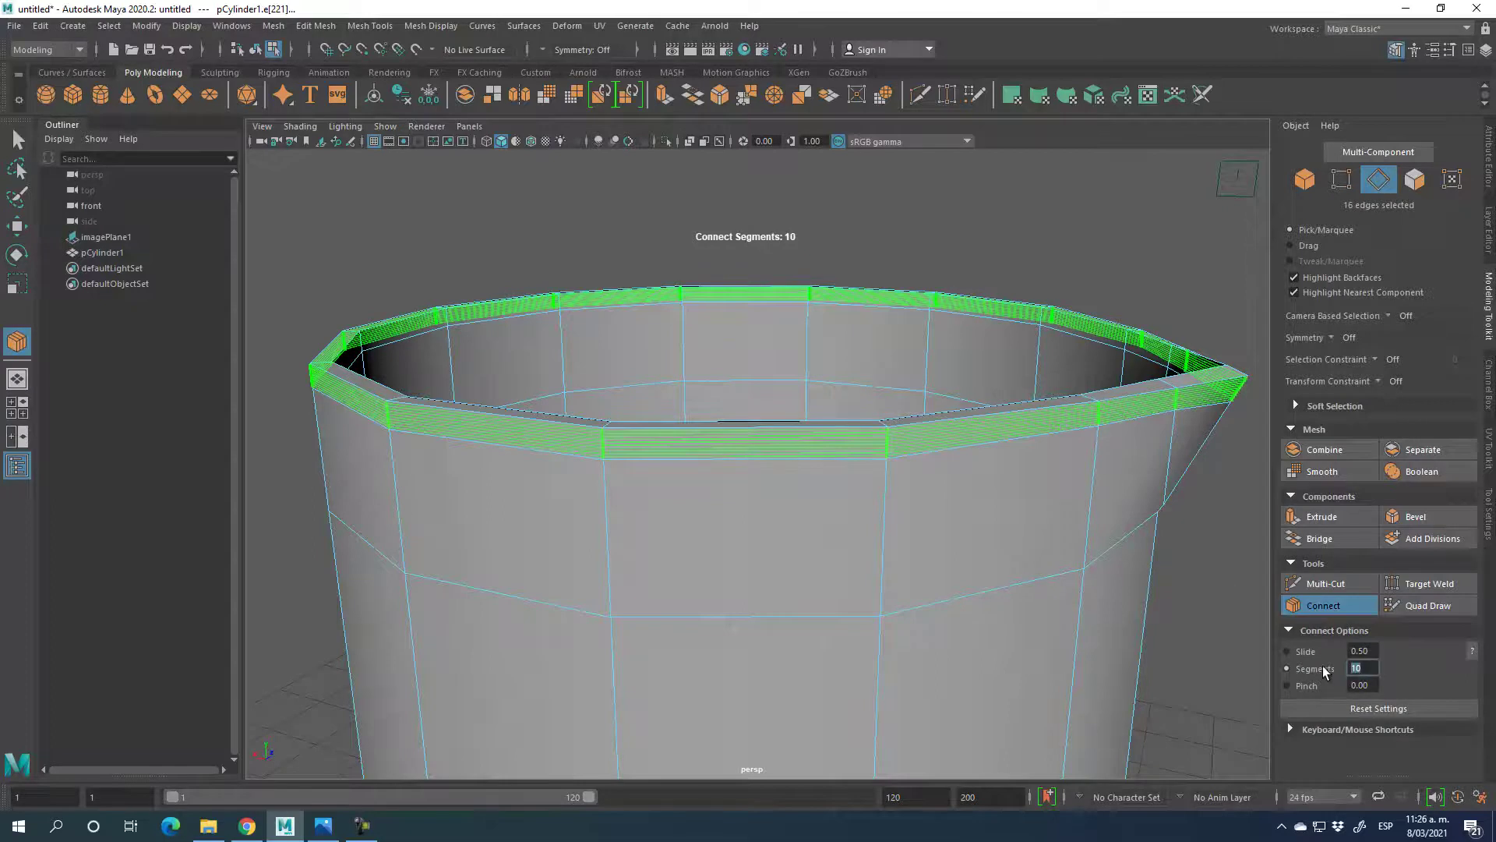
pyautogui.press('Return')
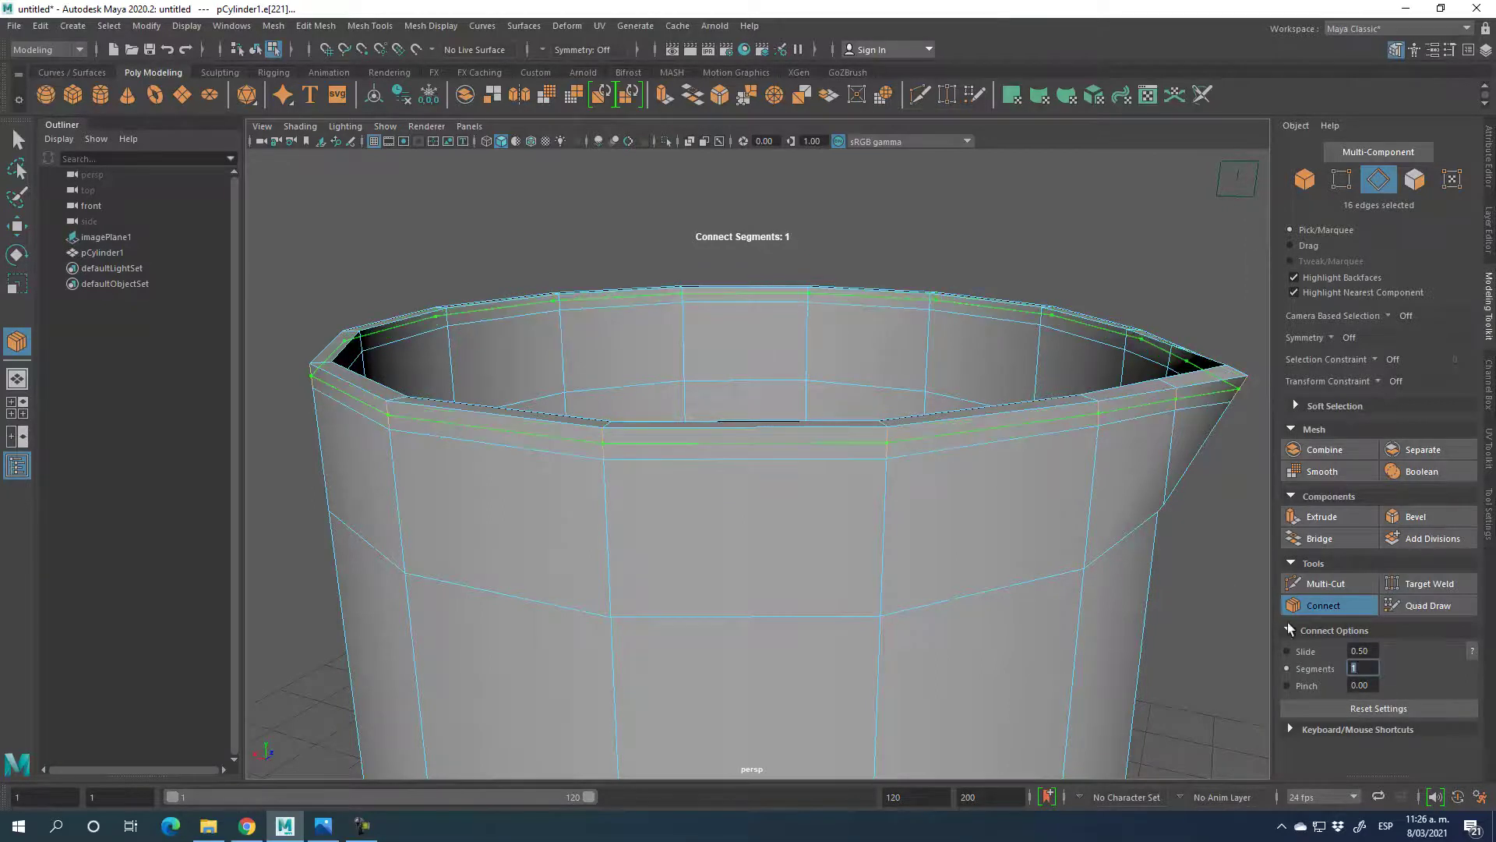
pyautogui.click(1323, 606)
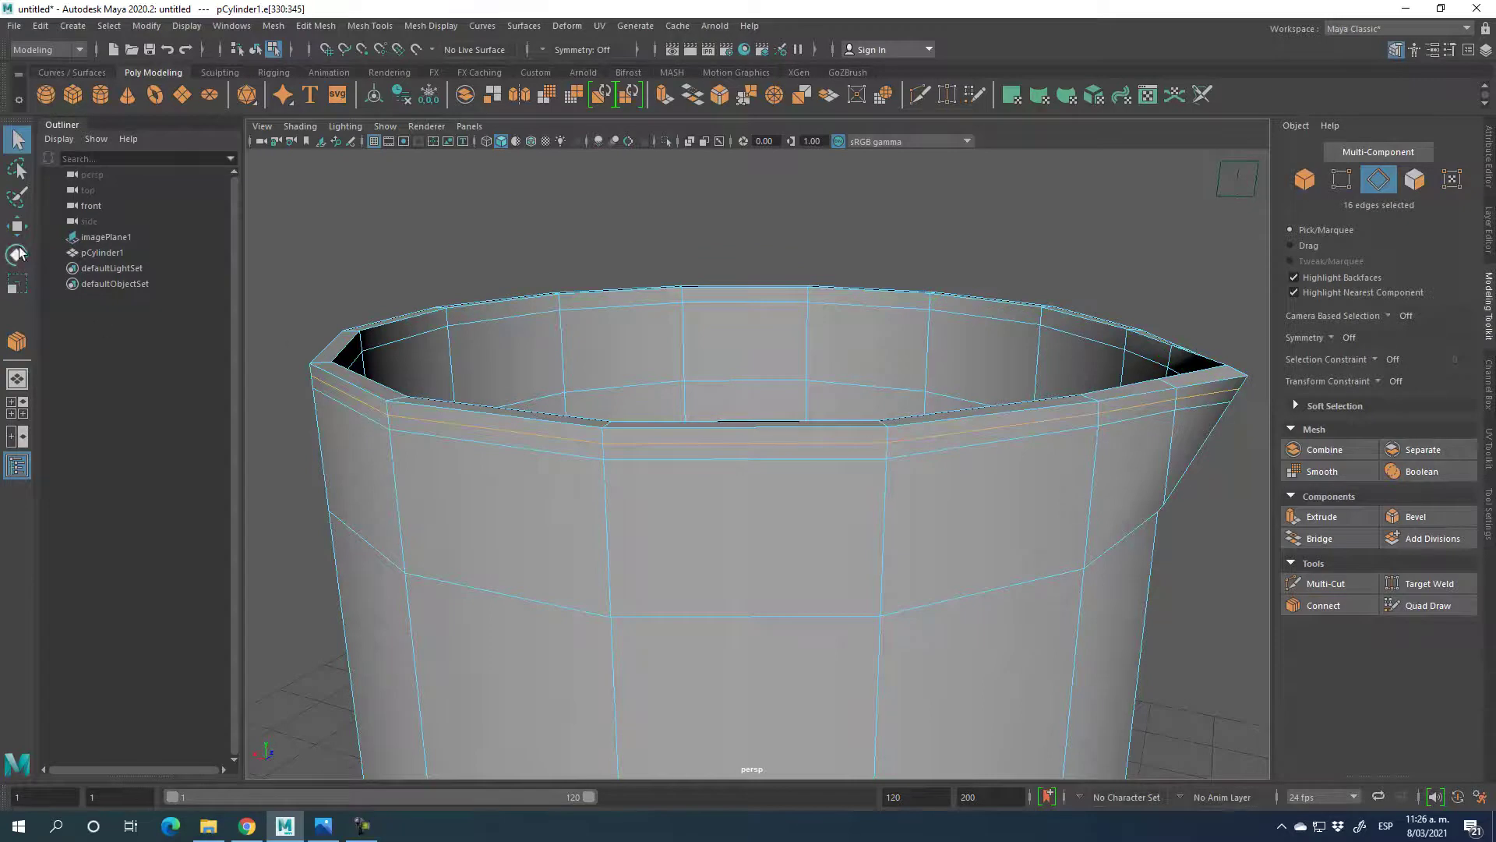
# - Scale the new rim edge loop slightly outward and lower it to about Y 7.92 to form a protruding lip
pyautogui.click(17, 284)
pyautogui.moveTo(770, 348); pyautogui.dragTo(778, 351)
pyautogui.press('w')
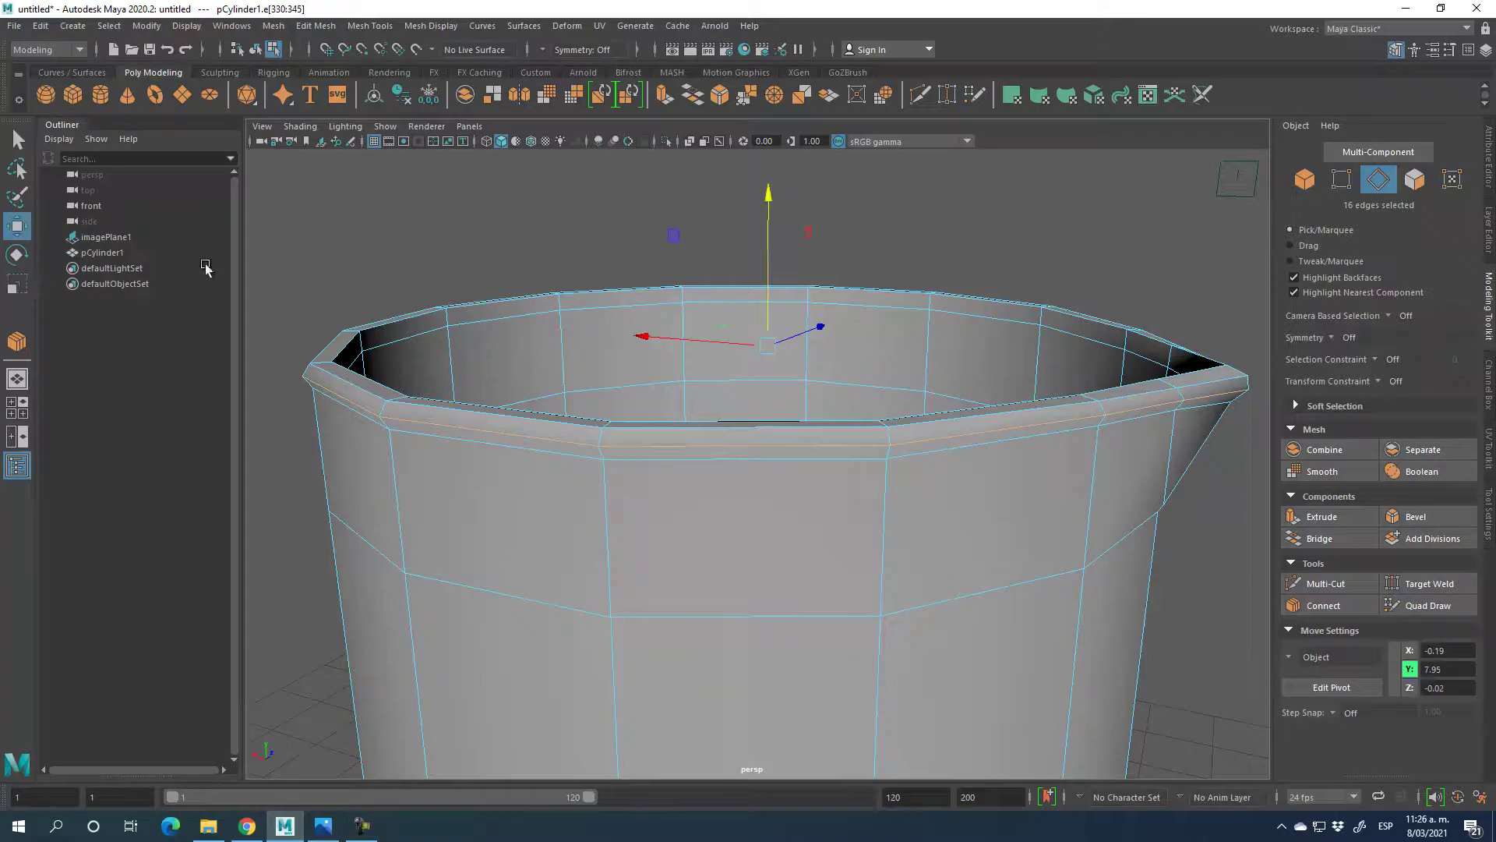
pyautogui.moveTo(768, 264); pyautogui.dragTo(772, 272)
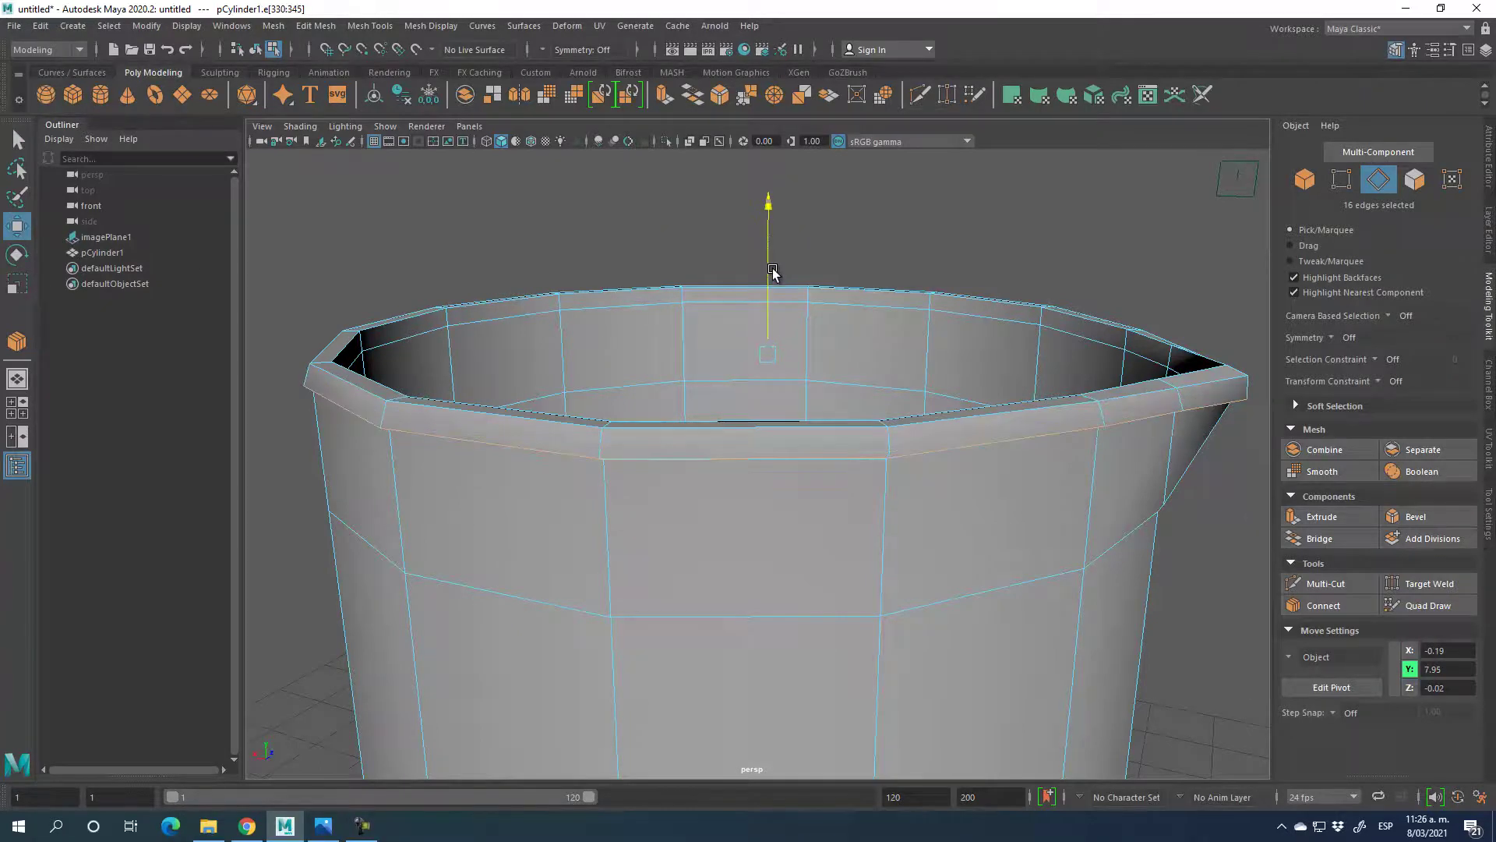
# - Show the glass body in smooth preview, compare it with the reference image and clear the edge selection
pyautogui.keyDown('alt'); pyautogui.moveTo(1009, 611); pyautogui.dragTo(759, 685); pyautogui.keyUp('alt')
pyautogui.scroll(-3, 949, 671)
pyautogui.keyDown('alt'); pyautogui.moveTo(758, 685); pyautogui.dragTo(820, 474, button='middle'); pyautogui.keyUp('alt')
pyautogui.scroll(-4, 838, 530)
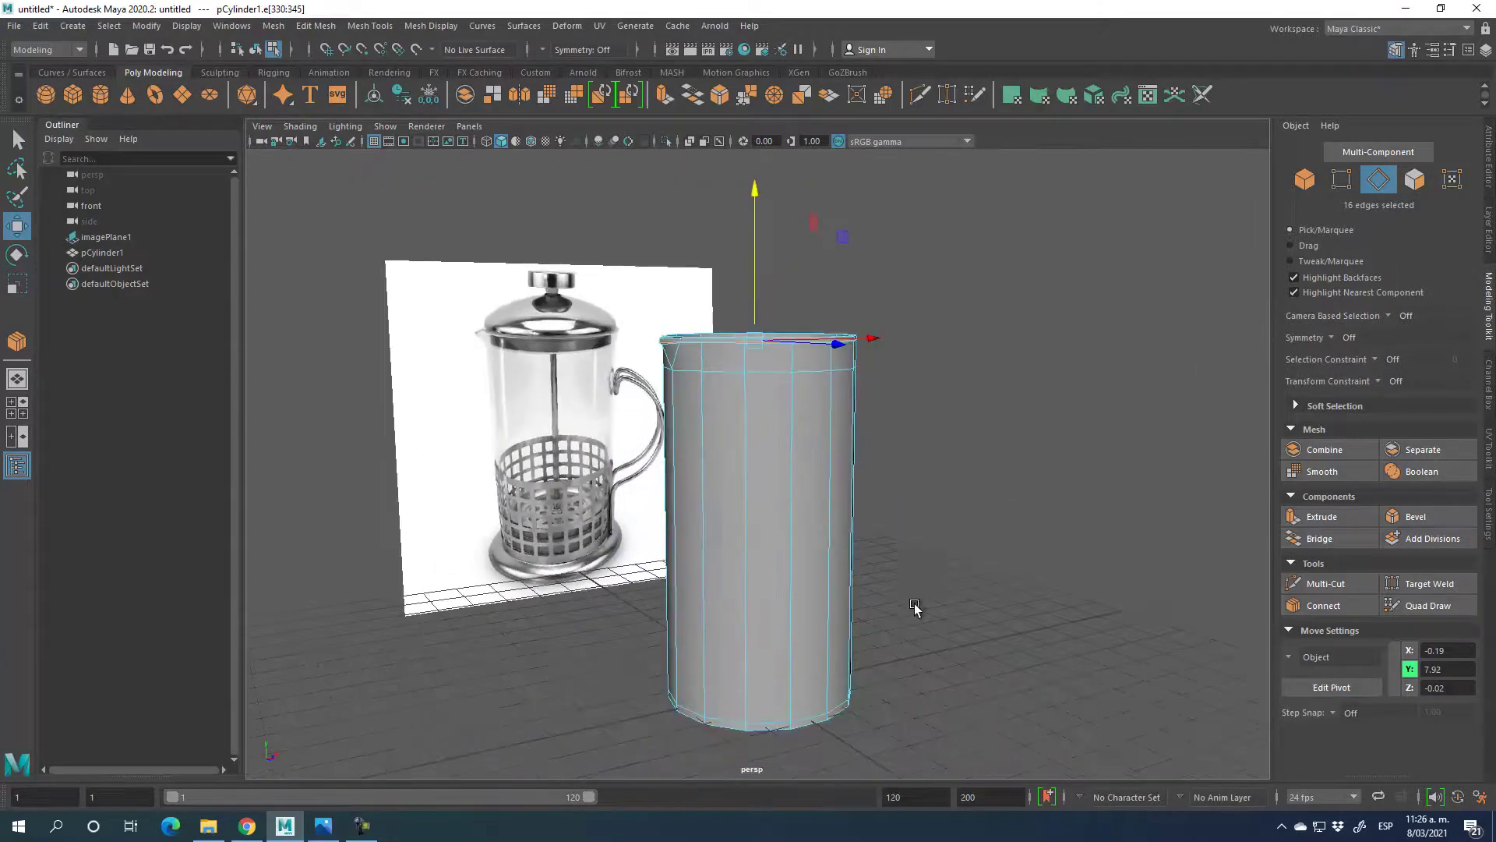
pyautogui.keyDown('alt'); pyautogui.moveTo(962, 514); pyautogui.dragTo(1027, 438); pyautogui.keyUp('alt')
pyautogui.click(838, 348)
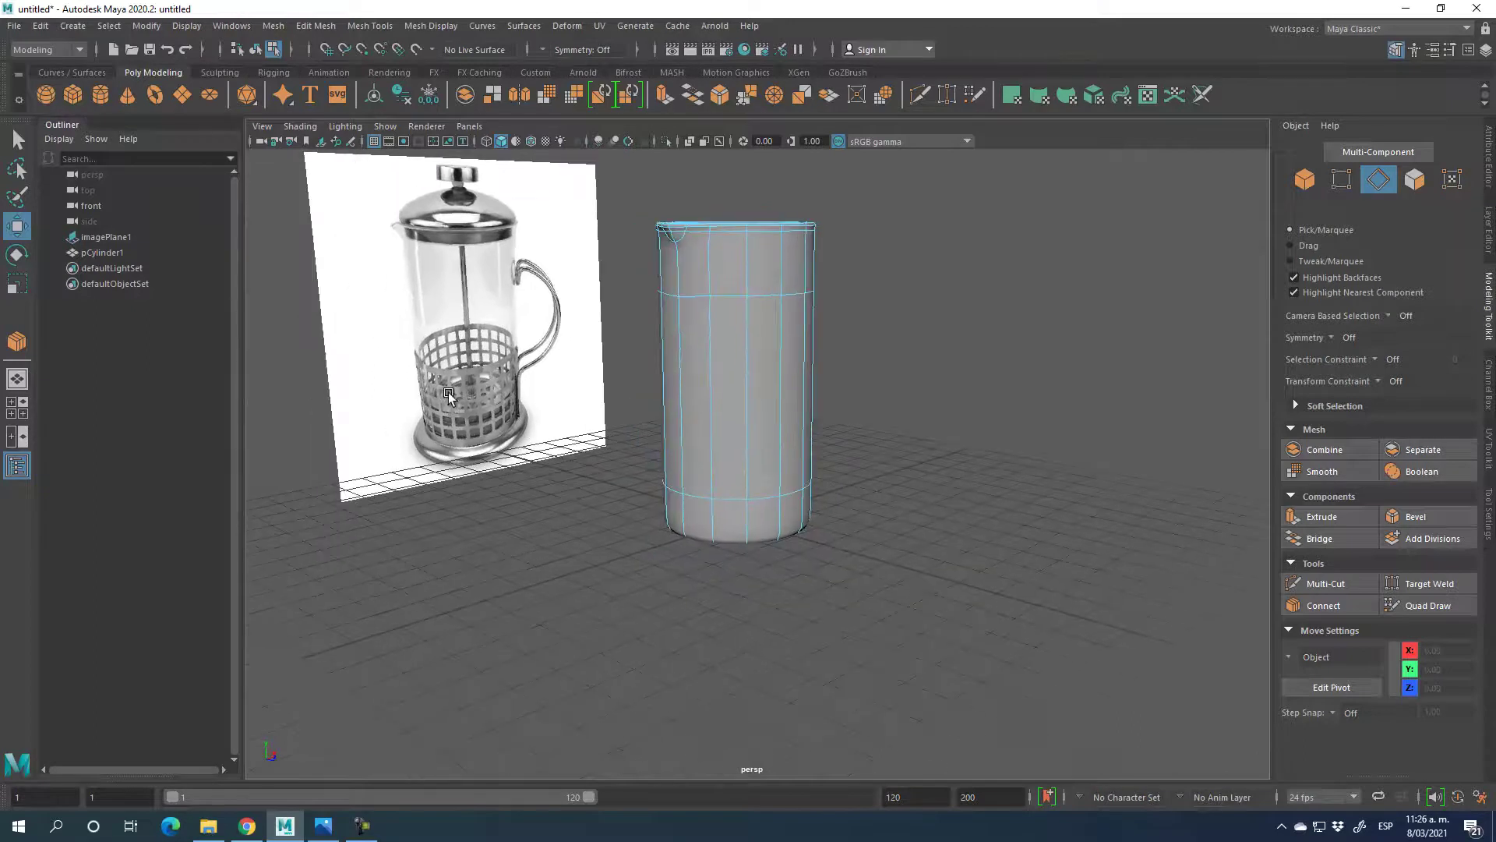
# - Create a second polygon cylinder beside the glass body, about 2.21 in radius and 6.95 high
pyautogui.click(100, 97)
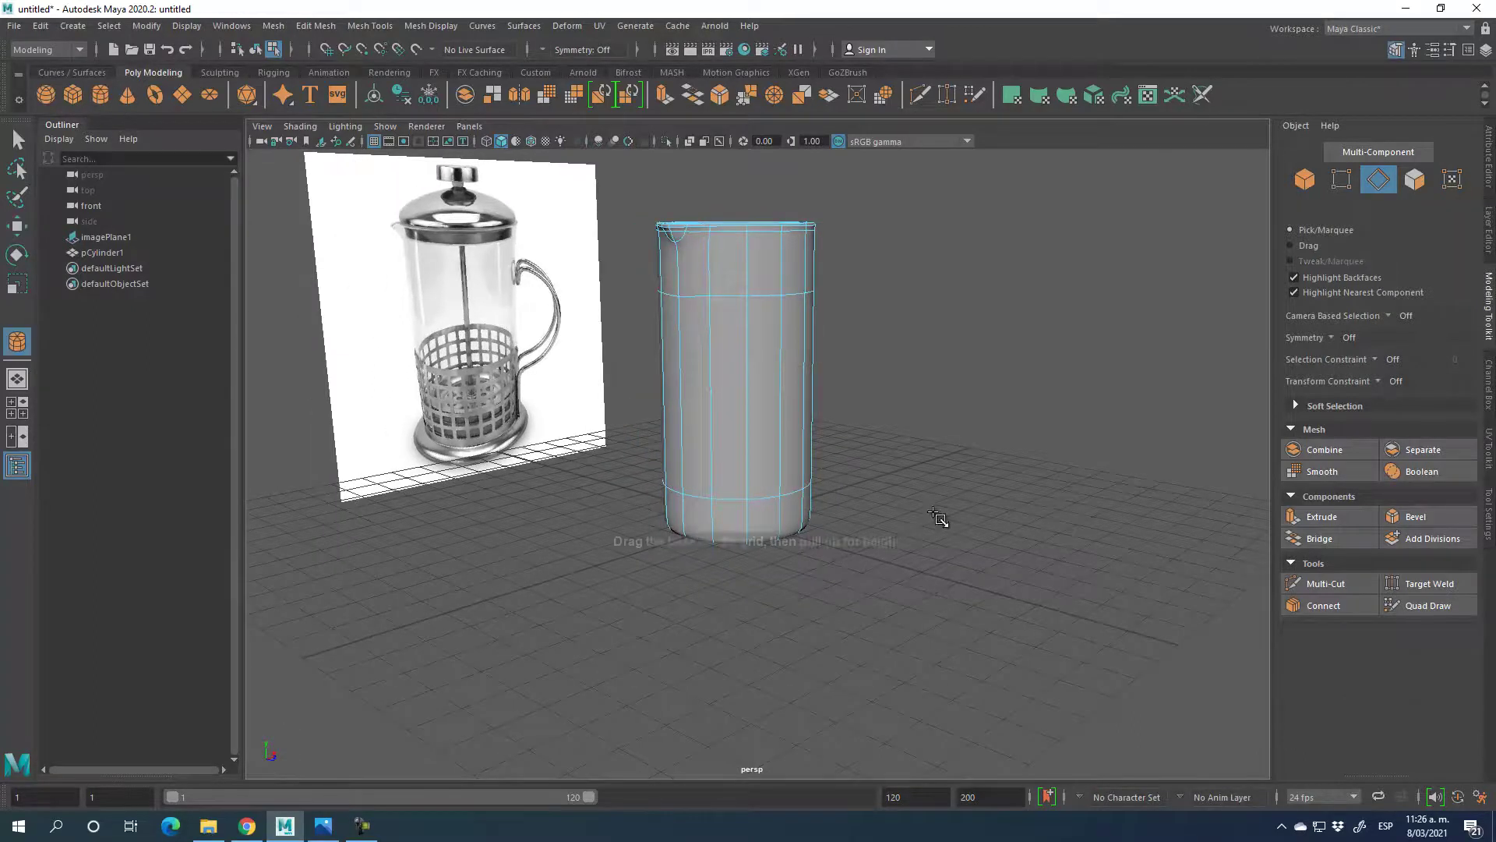
pyautogui.scroll(5, 904, 518)
pyautogui.moveTo(864, 504); pyautogui.dragTo(905, 329)
pyautogui.keyDown('alt'); pyautogui.moveTo(1045, 671); pyautogui.dragTo(1087, 620); pyautogui.keyUp('alt')
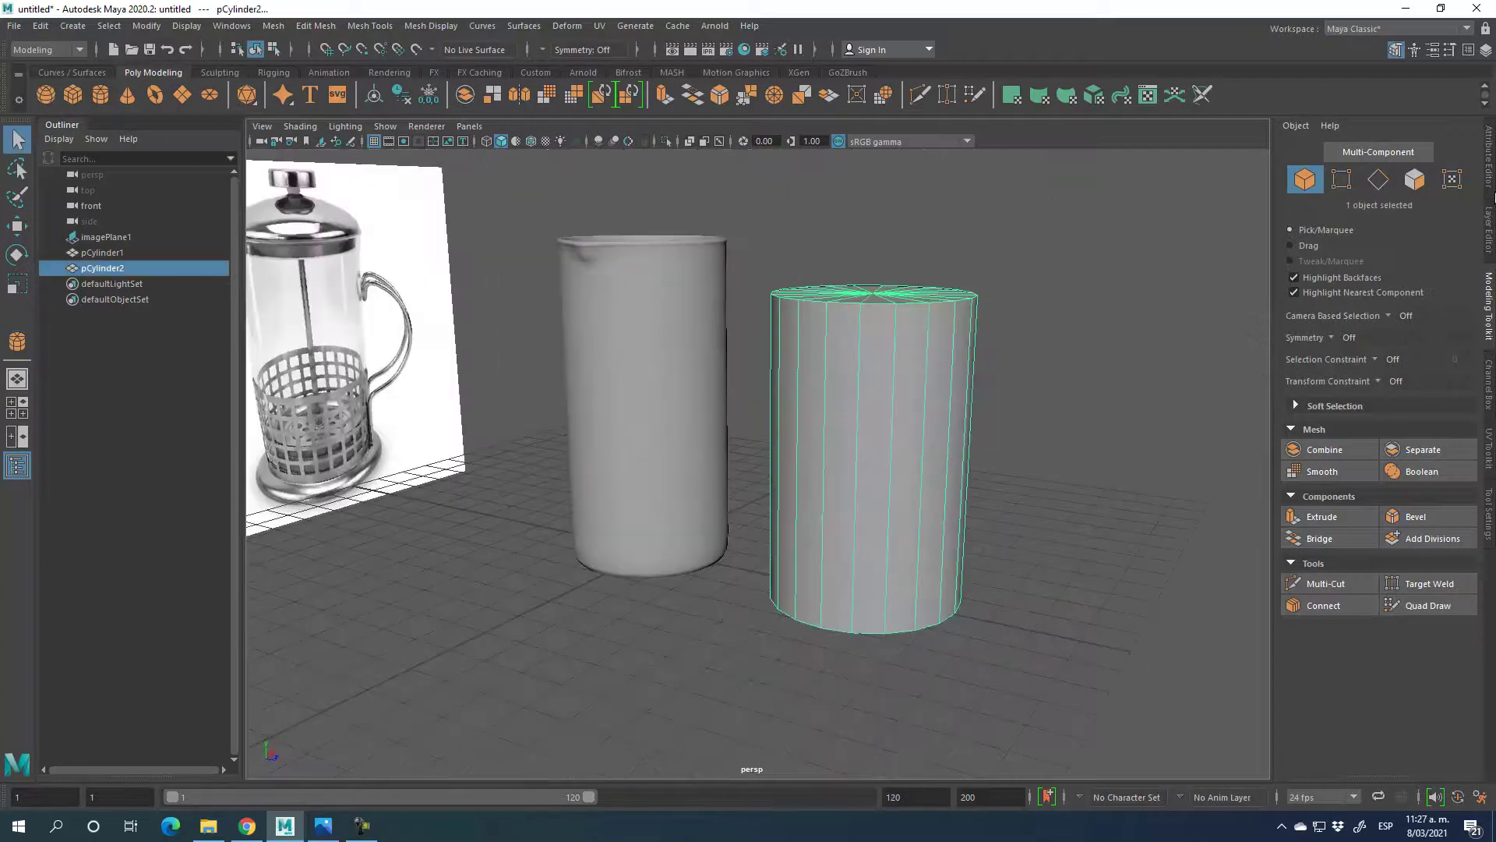
# - Set the second cylinder's Subdivisions Axis to 30
pyautogui.hotkey('ctrl', 'a')
pyautogui.click(1260, 291)
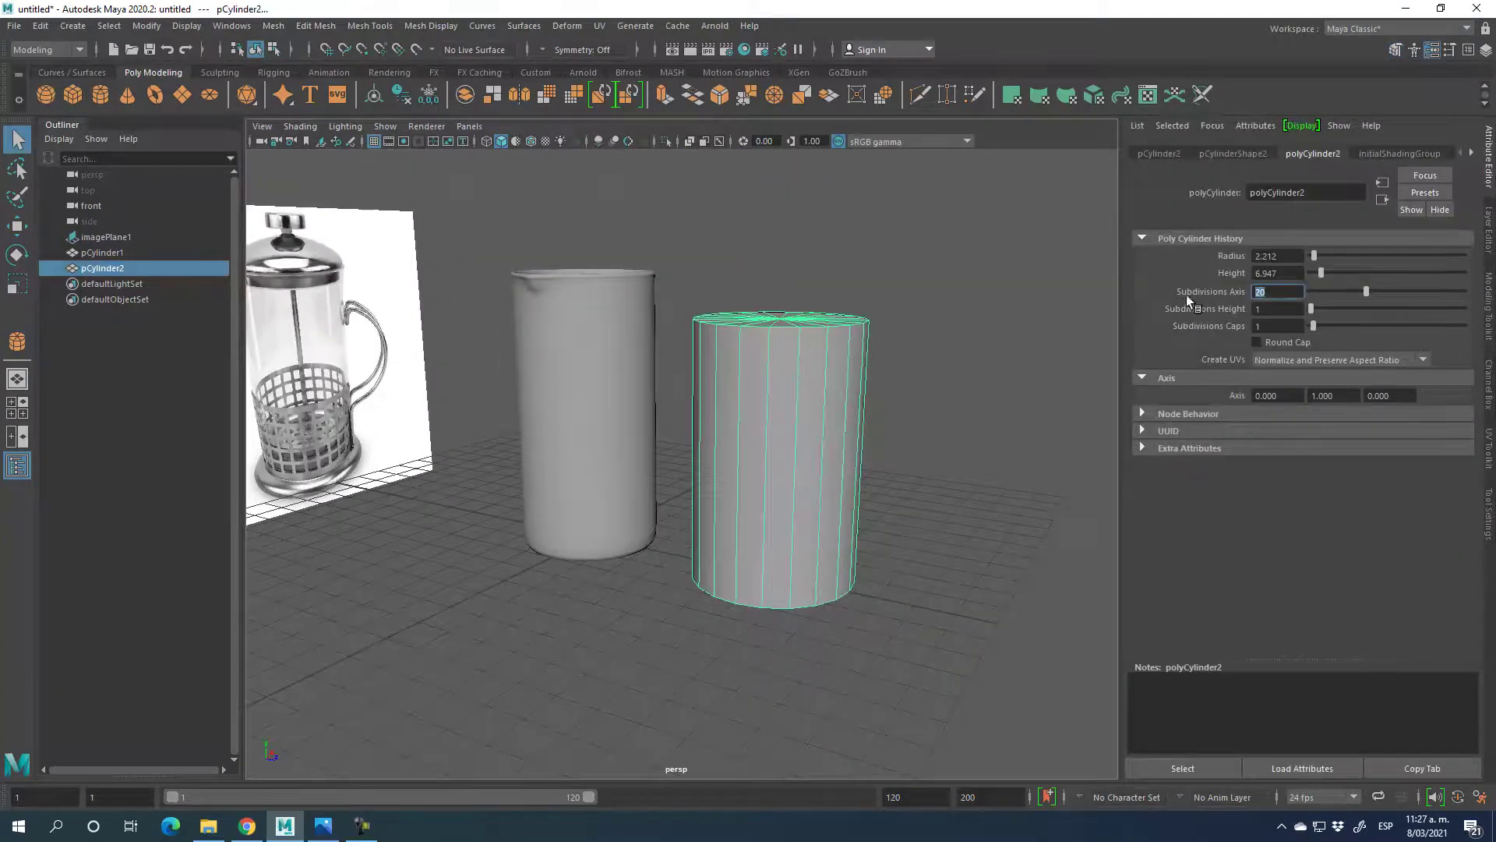
pyautogui.write('30')
pyautogui.press('Return')
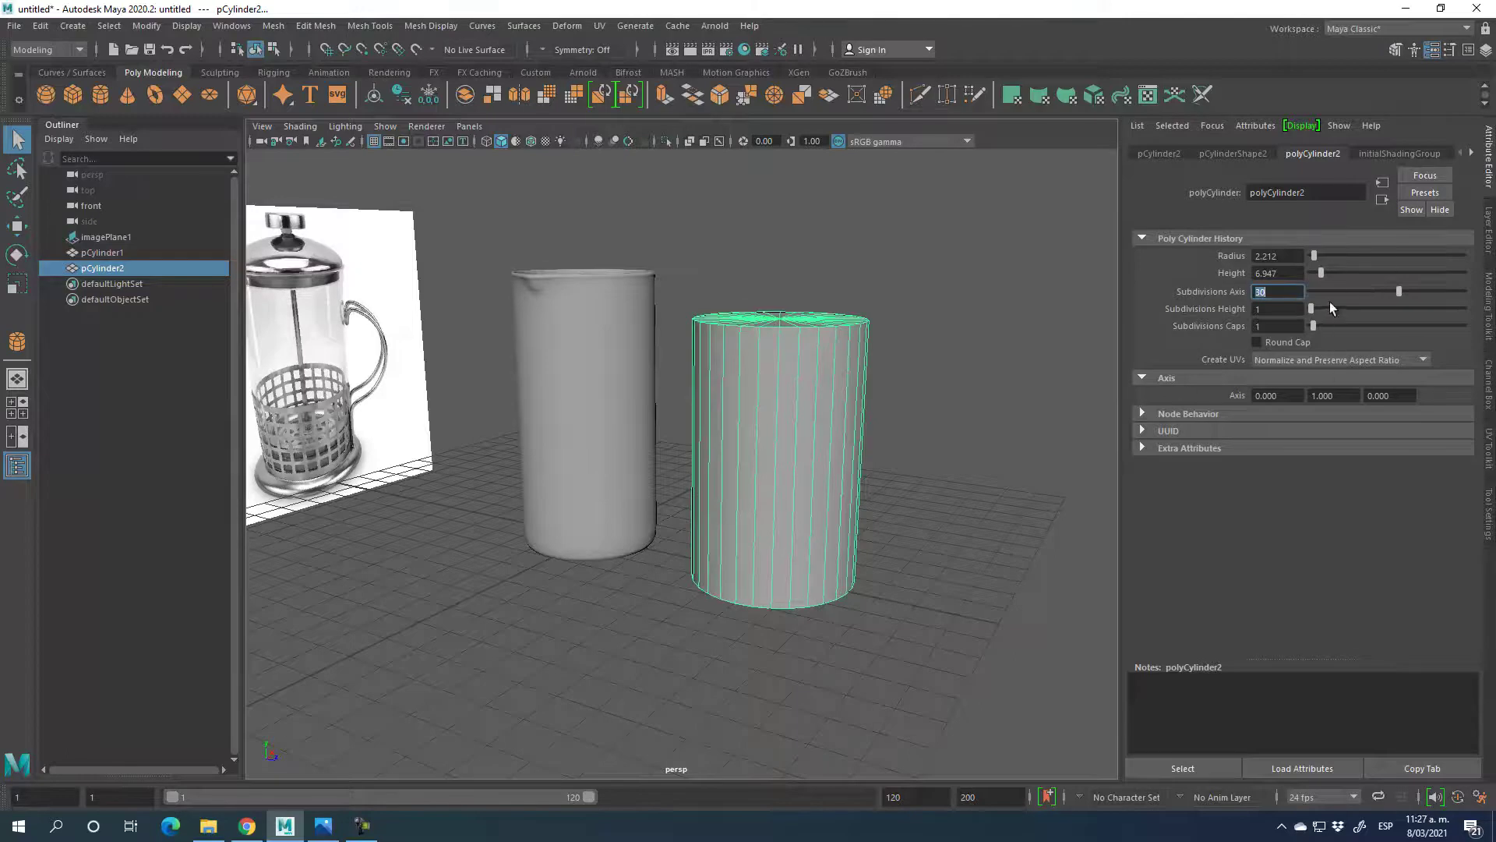
pyautogui.click(1490, 312)
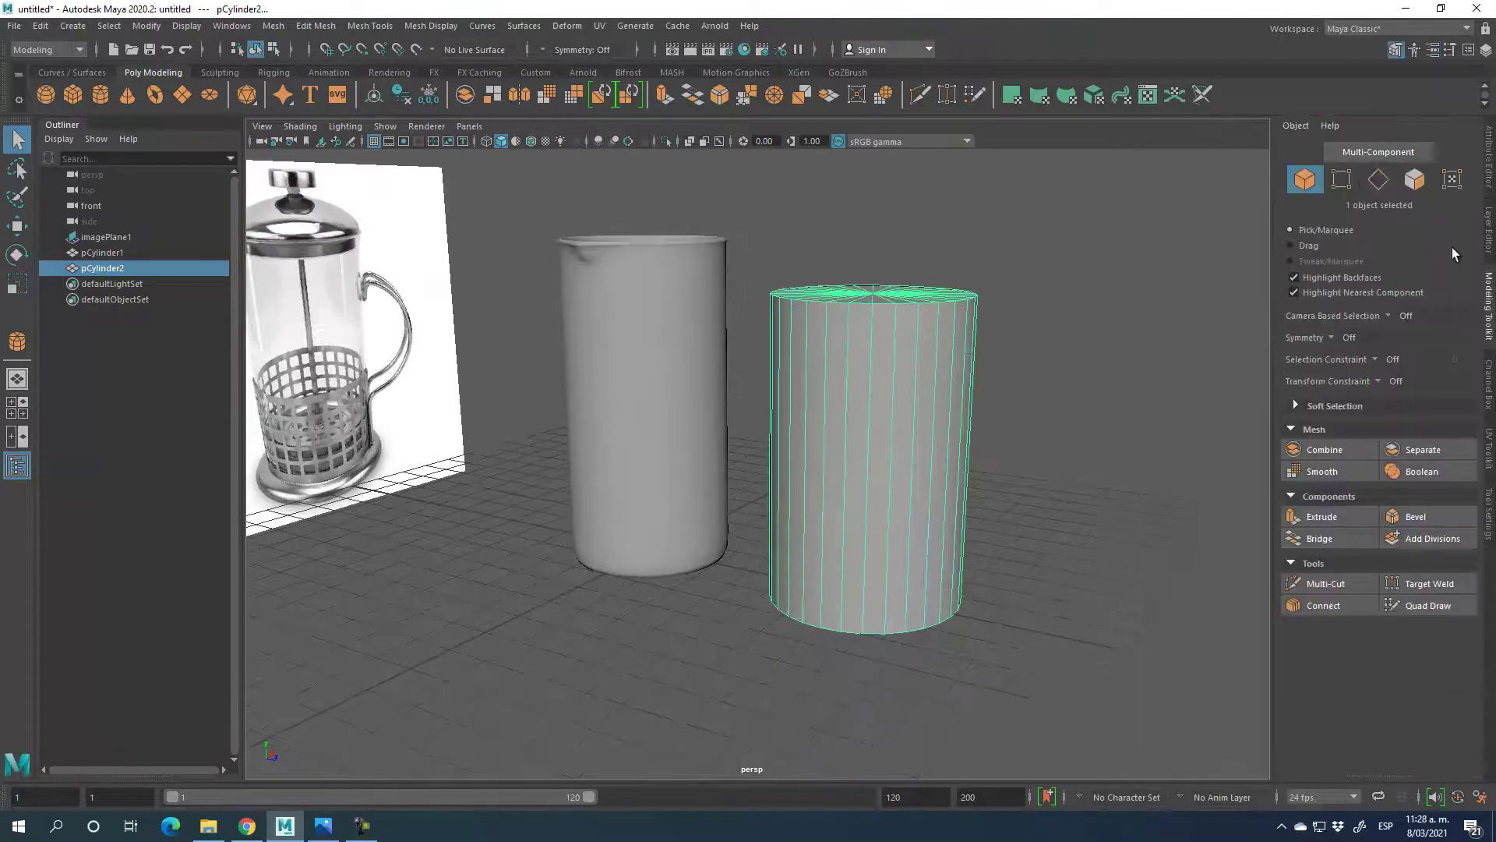
# - Open the second cylinder's top by deleting the cap's center vertex and the remaining cap face
pyautogui.click(1342, 179)
pyautogui.keyDown('alt'); pyautogui.moveTo(992, 381); pyautogui.dragTo(834, 273); pyautogui.keyUp('alt')
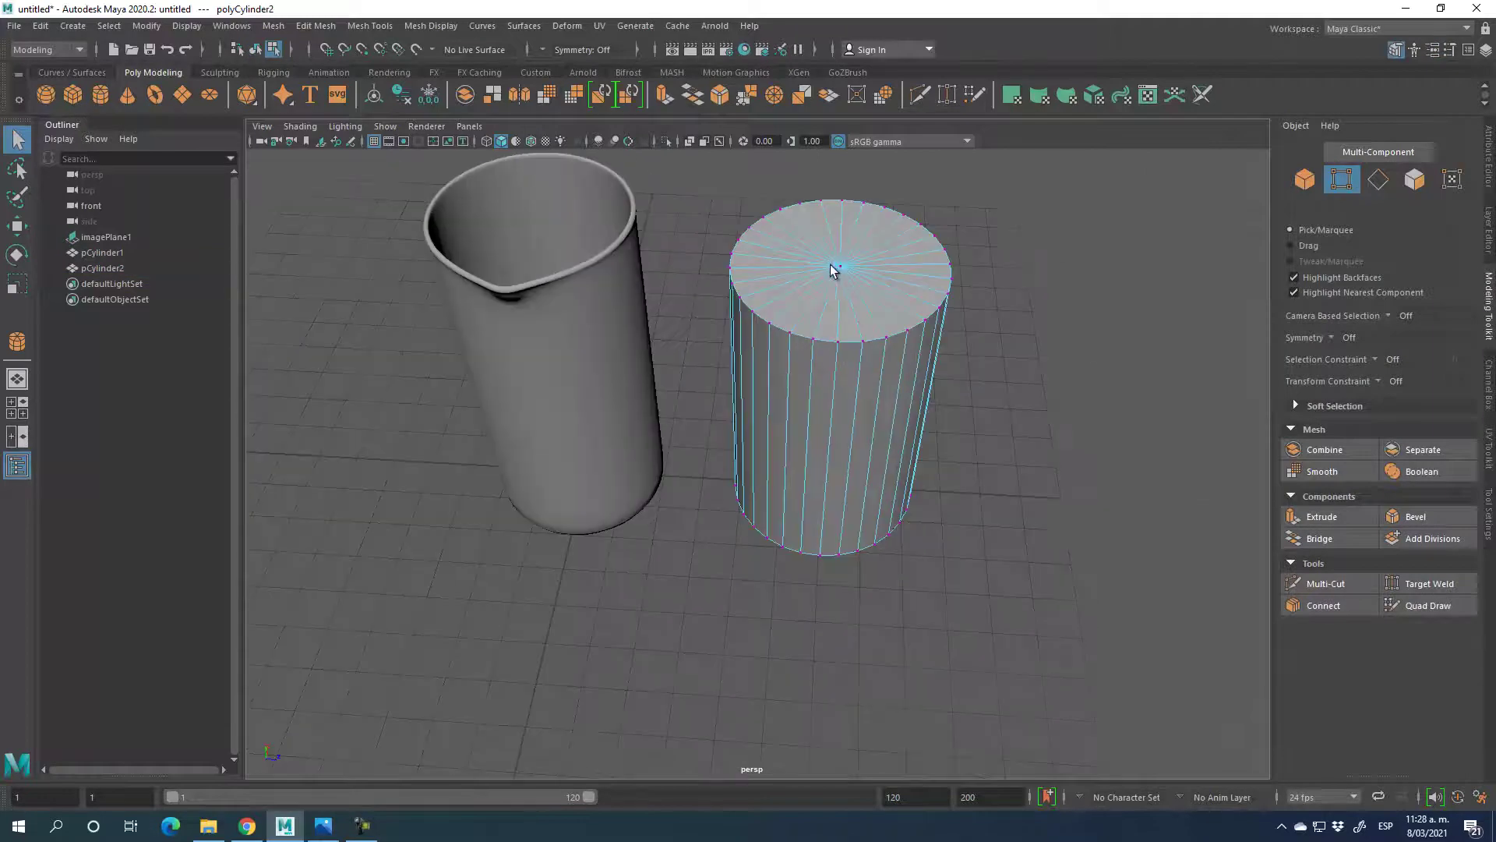
pyautogui.click(841, 265)
pyautogui.click(849, 282)
pyautogui.click(845, 274)
pyautogui.press('Delete')
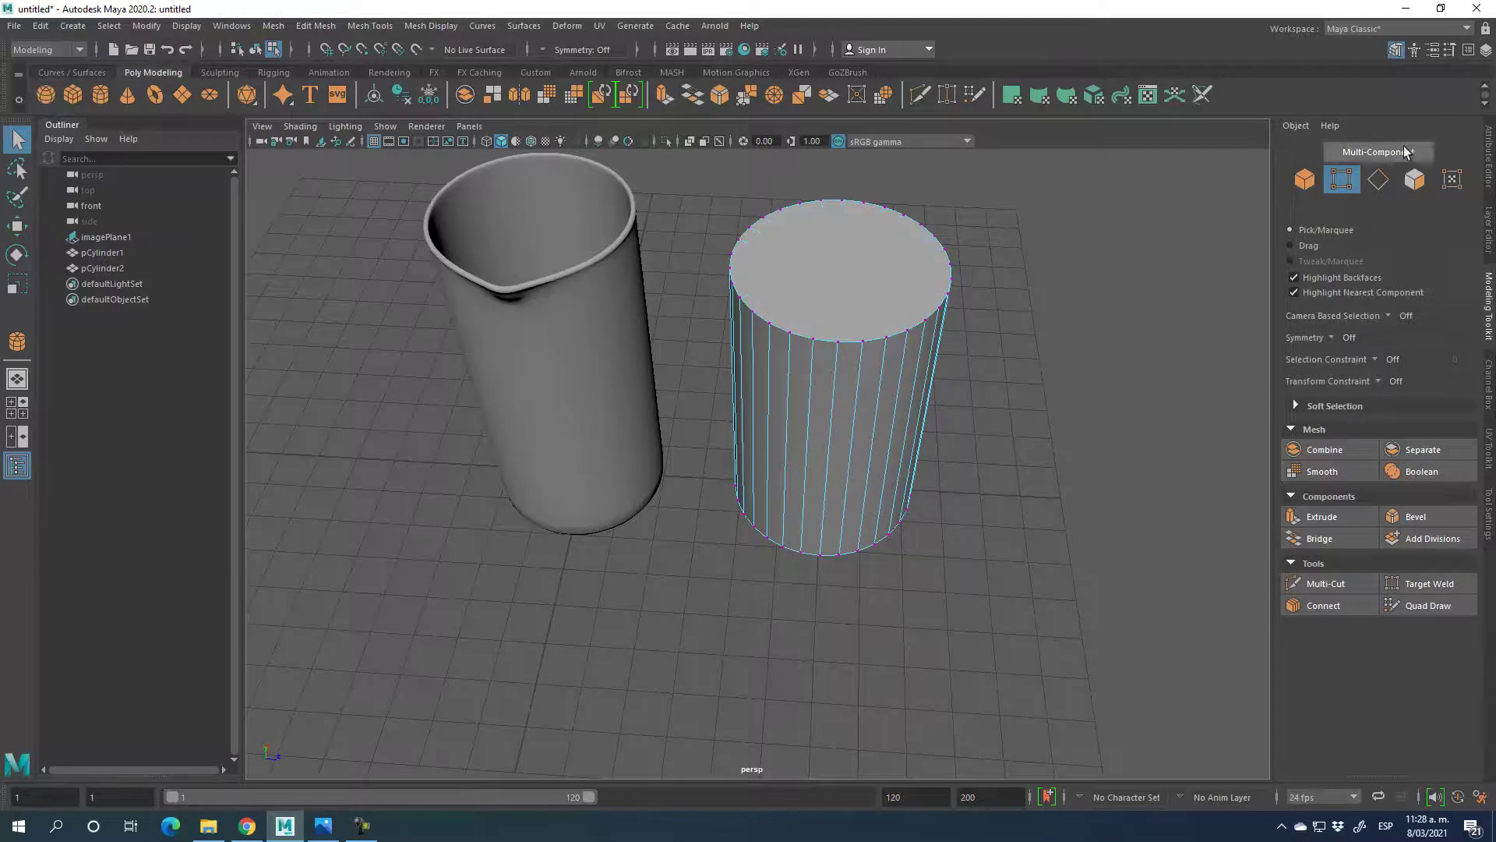
pyautogui.click(1415, 179)
pyautogui.click(814, 285)
pyautogui.press('Delete')
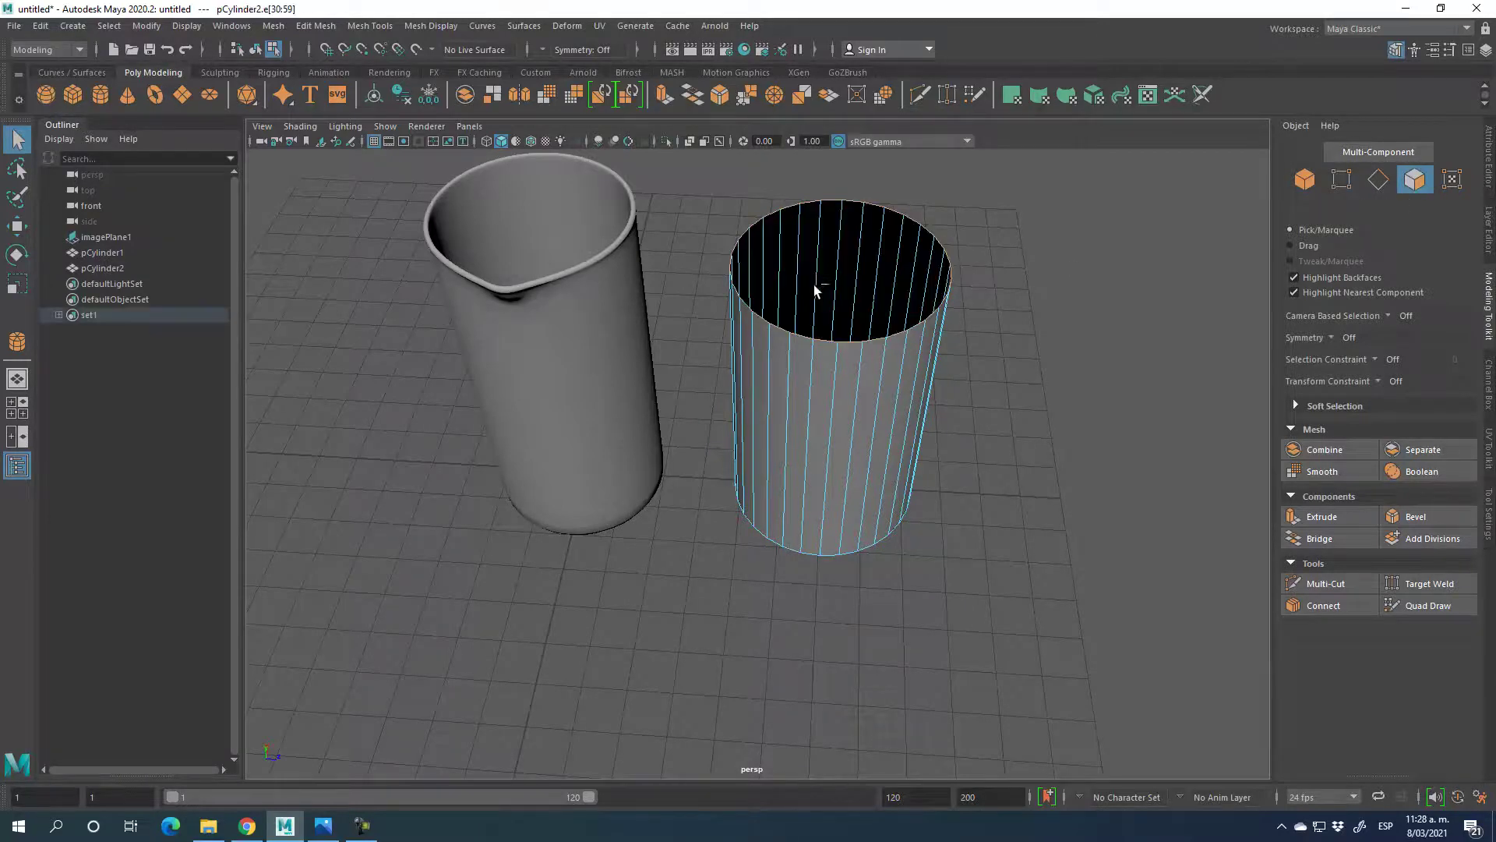
# - Lower the top ring of vertices on the second cylinder to about Y 3.52 and switch to edge selection
pyautogui.click(1348, 182)
pyautogui.keyDown('alt'); pyautogui.moveTo(962, 468); pyautogui.dragTo(956, 401); pyautogui.keyUp('alt')
pyautogui.moveTo(661, 212); pyautogui.dragTo(1027, 411)
pyautogui.click(16, 226)
pyautogui.moveTo(830, 190); pyautogui.dragTo(855, 343)
pyautogui.moveTo(1099, 589)
pyautogui.keyDown('alt'); pyautogui.mouseDown()
pyautogui.moveTo(1055, 631)
pyautogui.moveTo(975, 601)
pyautogui.moveTo(991, 586)
pyautogui.moveTo(1076, 607)
pyautogui.mouseUp(); pyautogui.keyUp('alt')
pyautogui.click(1378, 179)
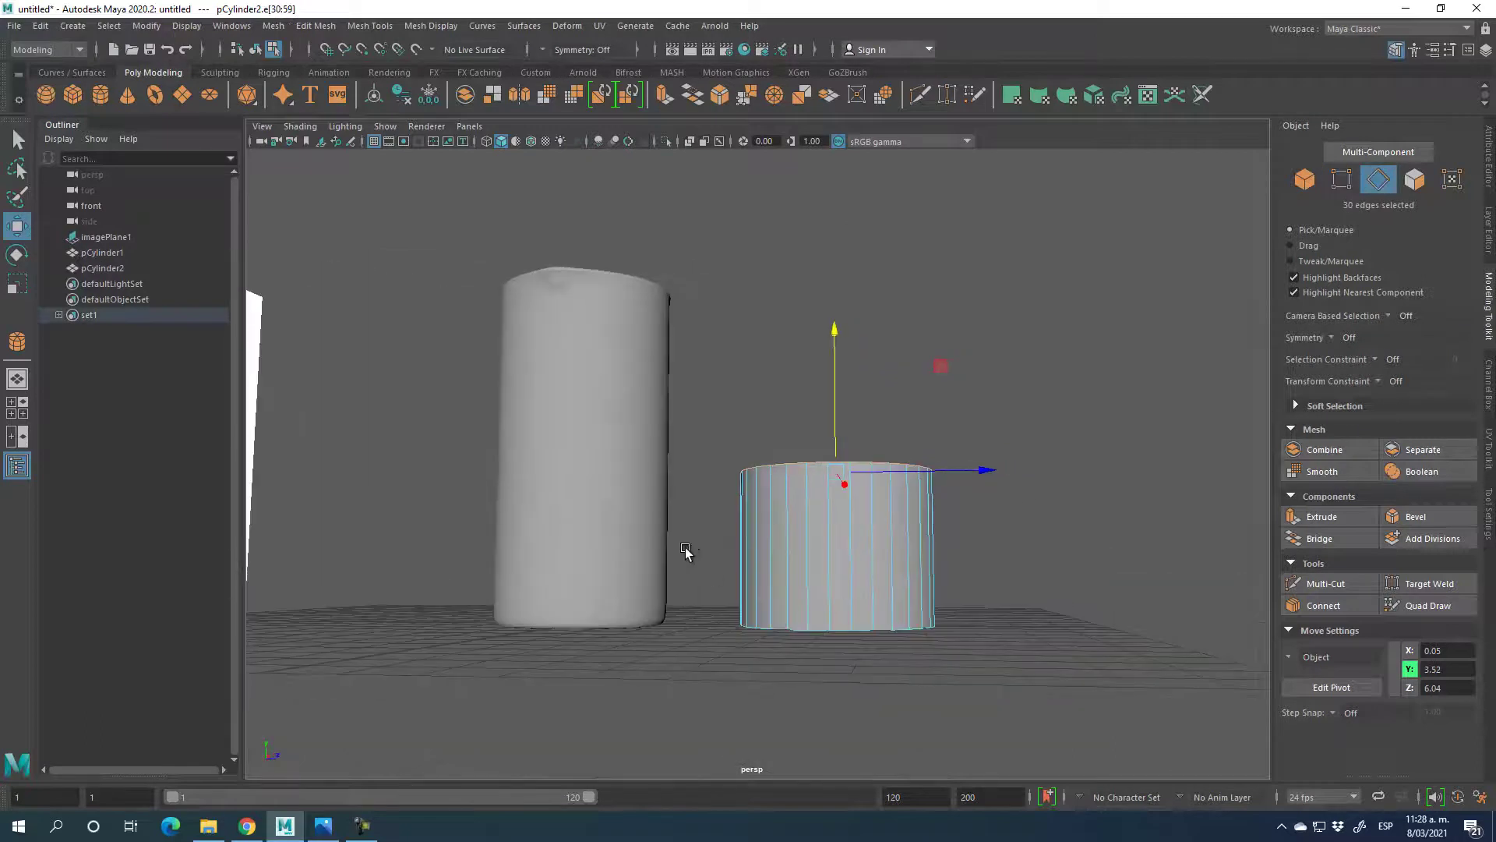
pyautogui.click(1342, 605)
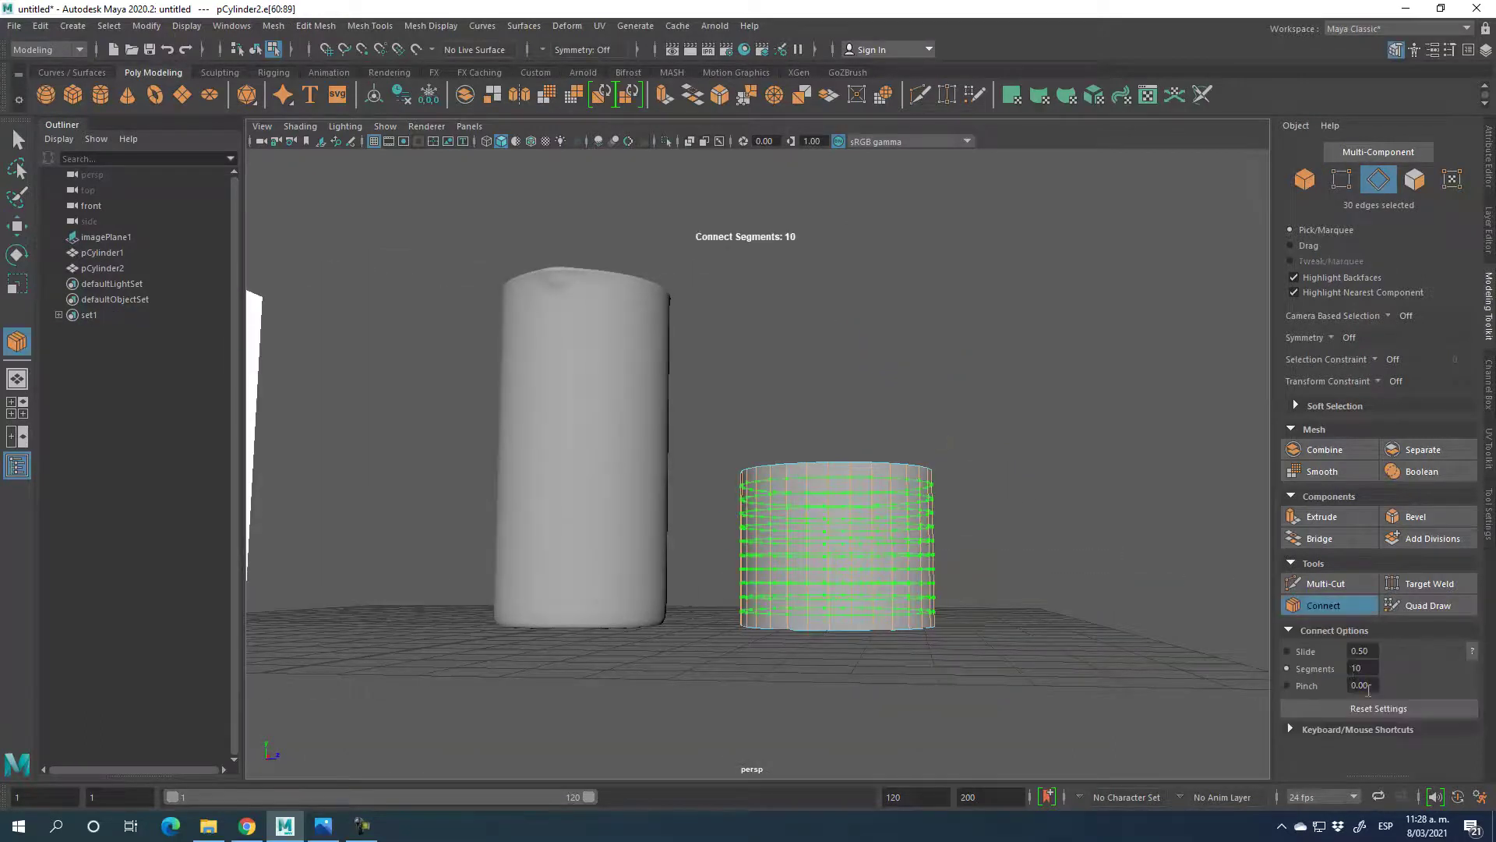
pyautogui.press('q')
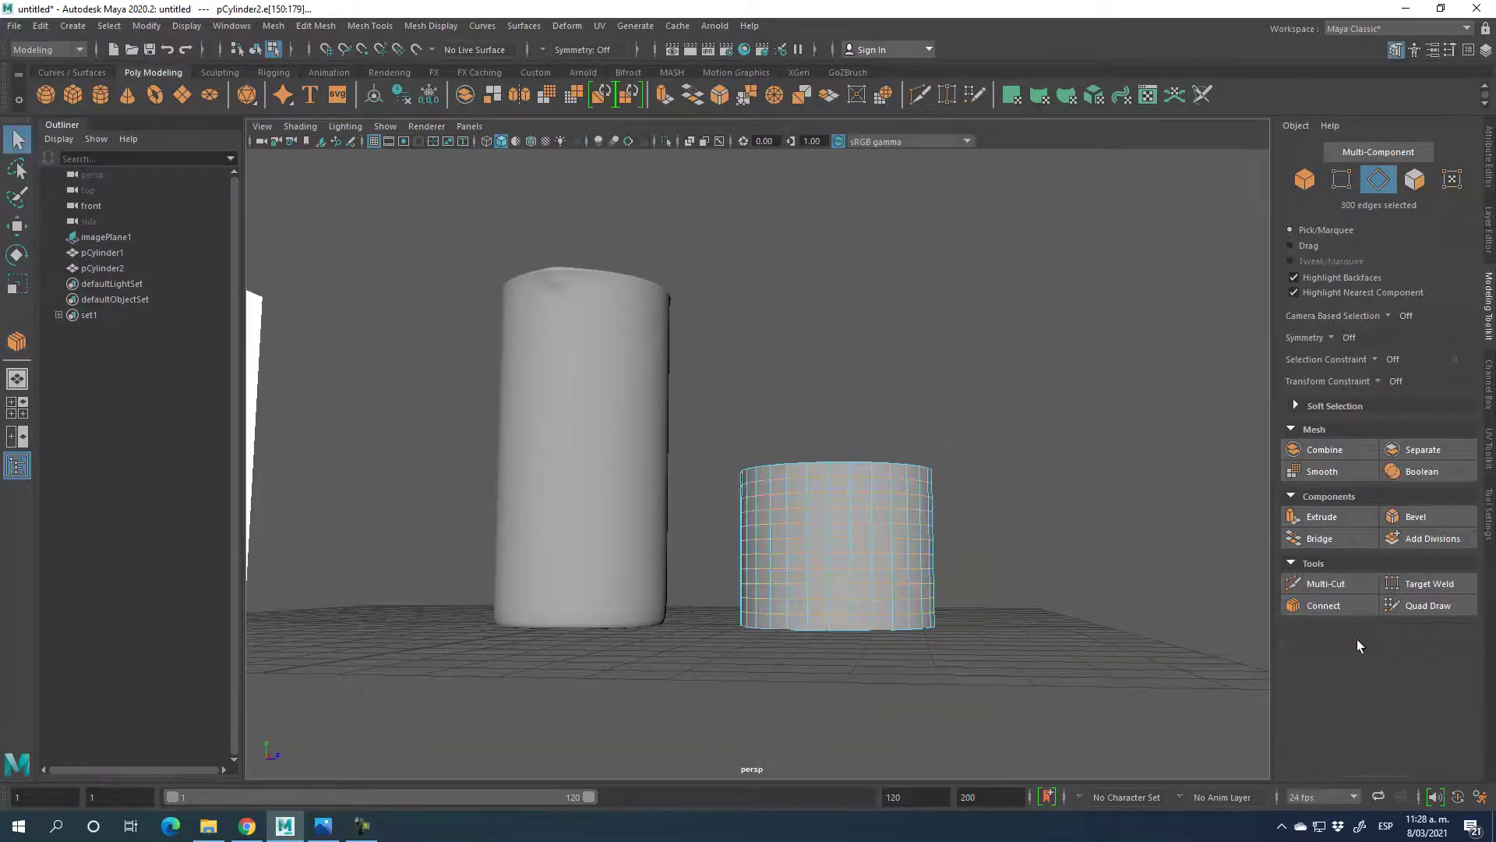
pyautogui.click(1326, 607)
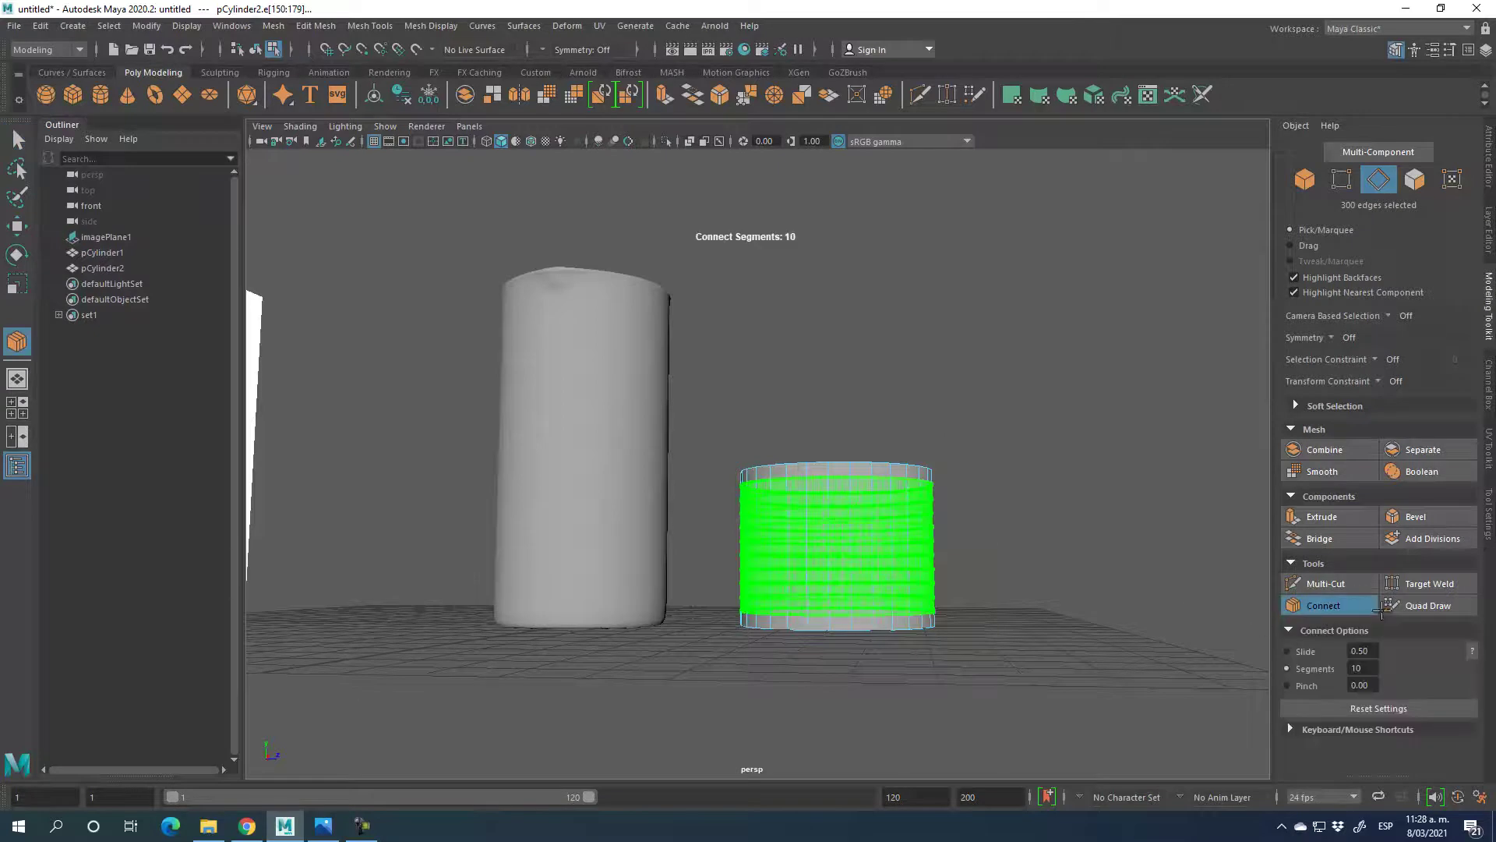
pyautogui.click(1347, 606)
pyautogui.hotkey('ctrl', 'z')
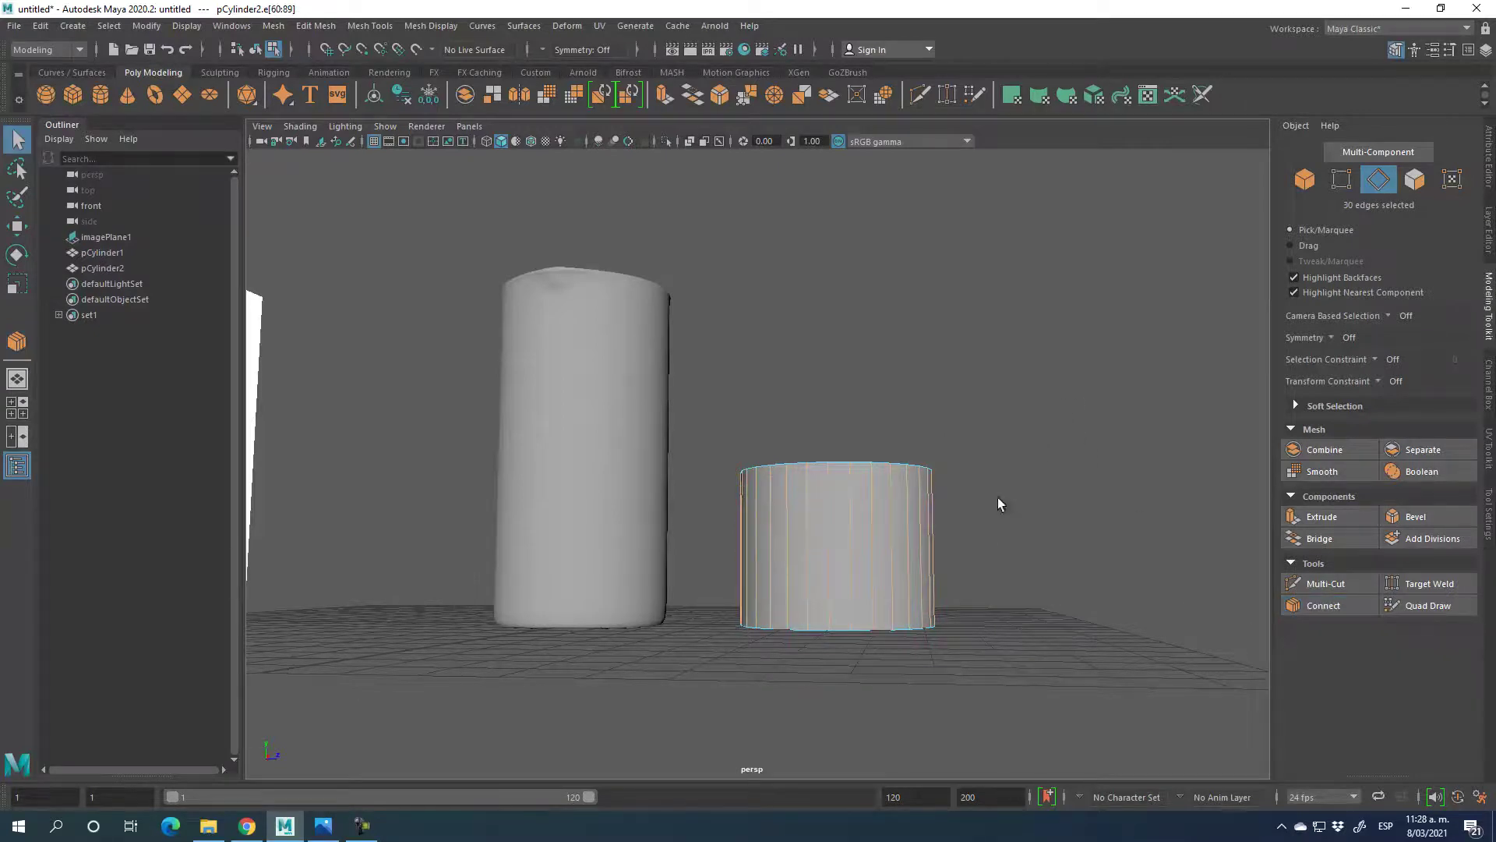
# - Connect the second cylinder's 30 vertical side edges with 10 segments and return to object selection
pyautogui.click(1334, 603)
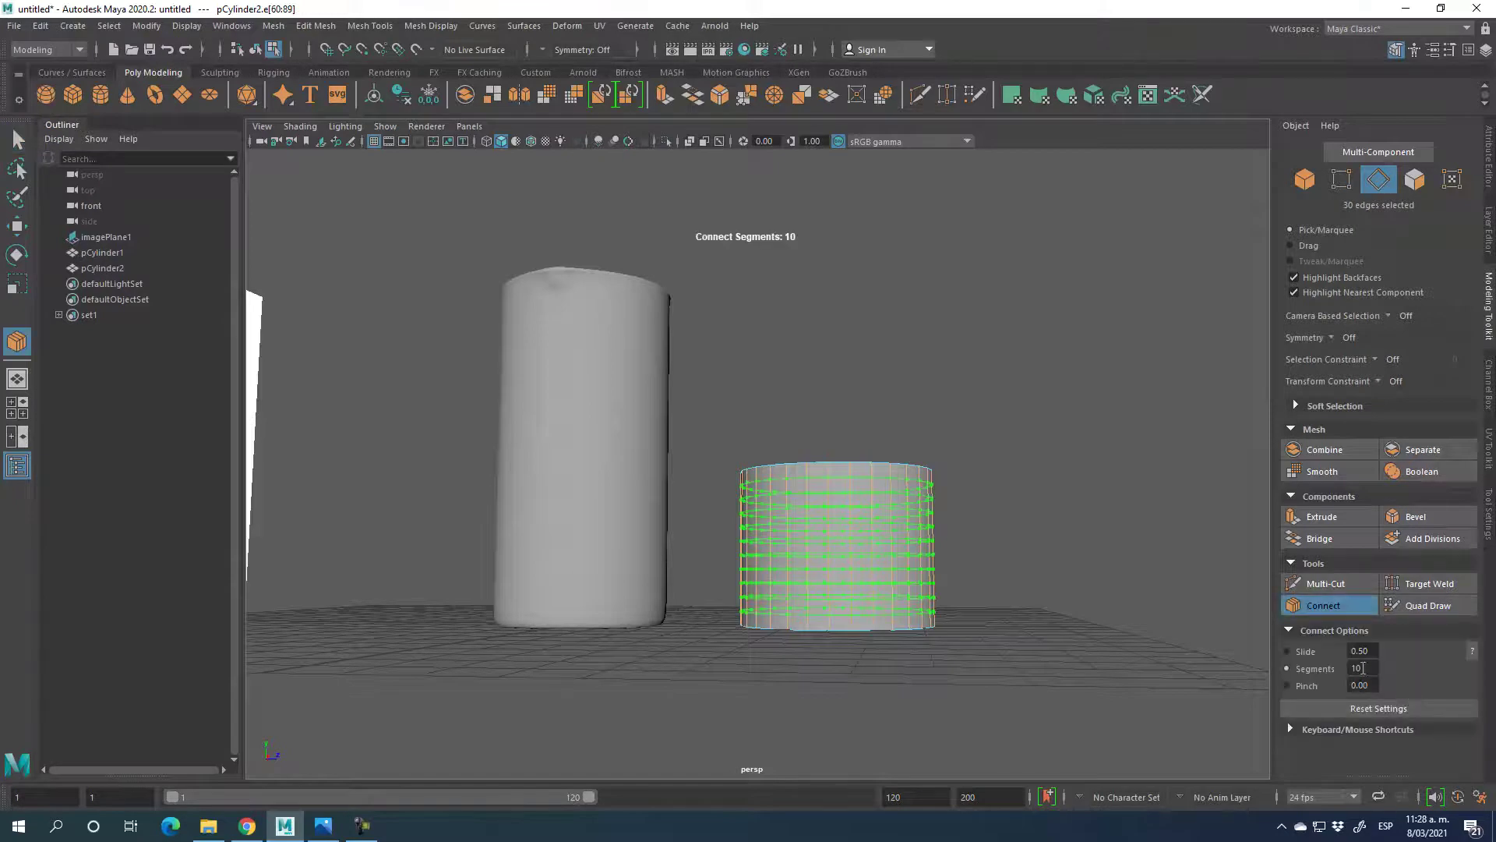
pyautogui.press('Return')
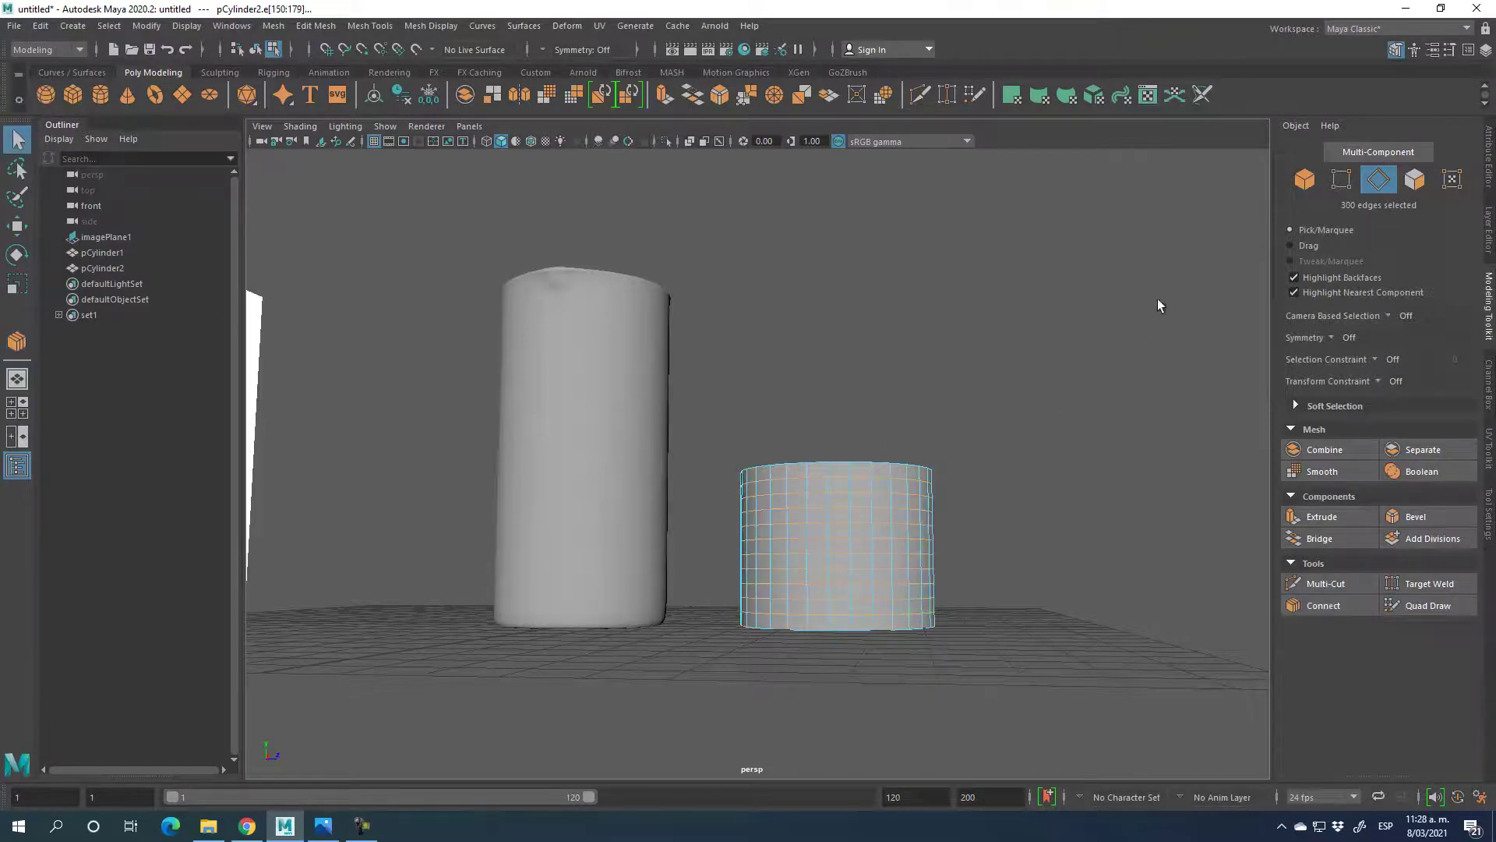
pyautogui.click(1306, 180)
pyautogui.keyDown('alt'); pyautogui.moveTo(896, 611); pyautogui.dragTo(895, 525); pyautogui.keyUp('alt')
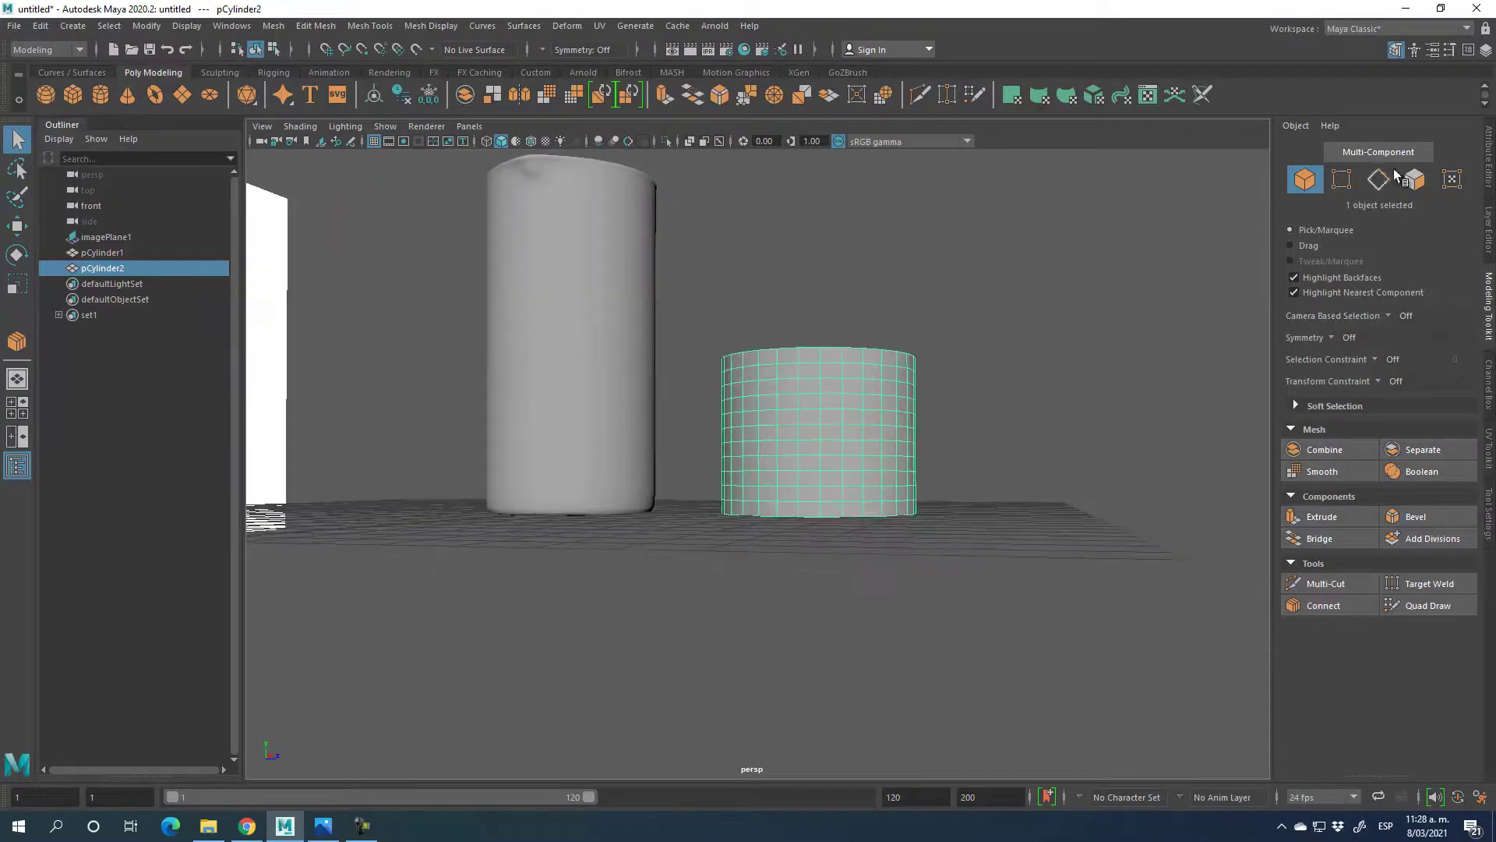
# - Try to select the second cylinder's side faces below the top row in the side view and check the underside
pyautogui.press('F11')
pyautogui.press('space')
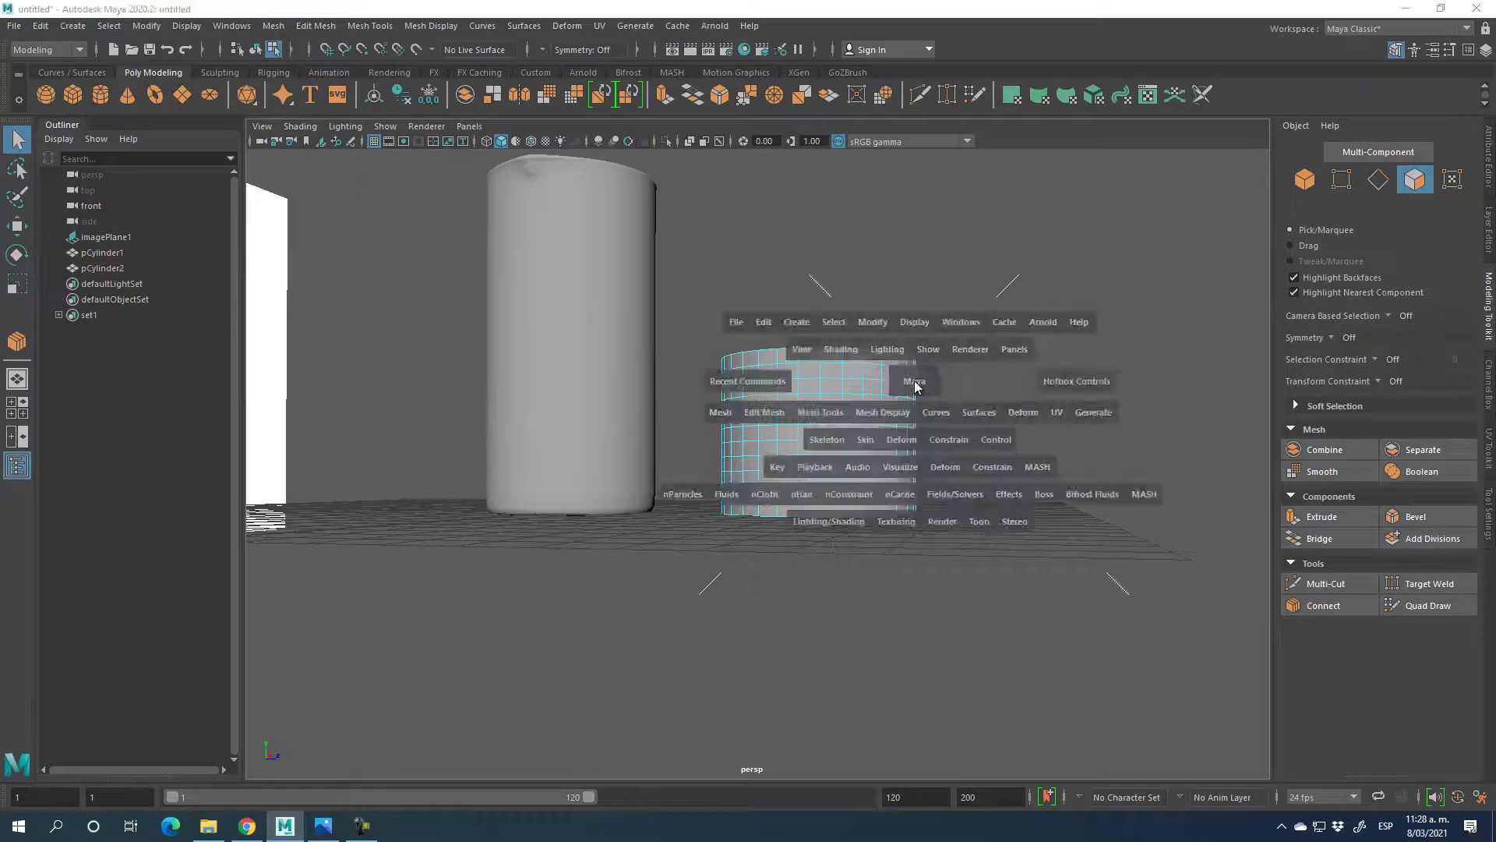
pyautogui.press('space')
pyautogui.moveTo(388, 512); pyautogui.dragTo(705, 359)
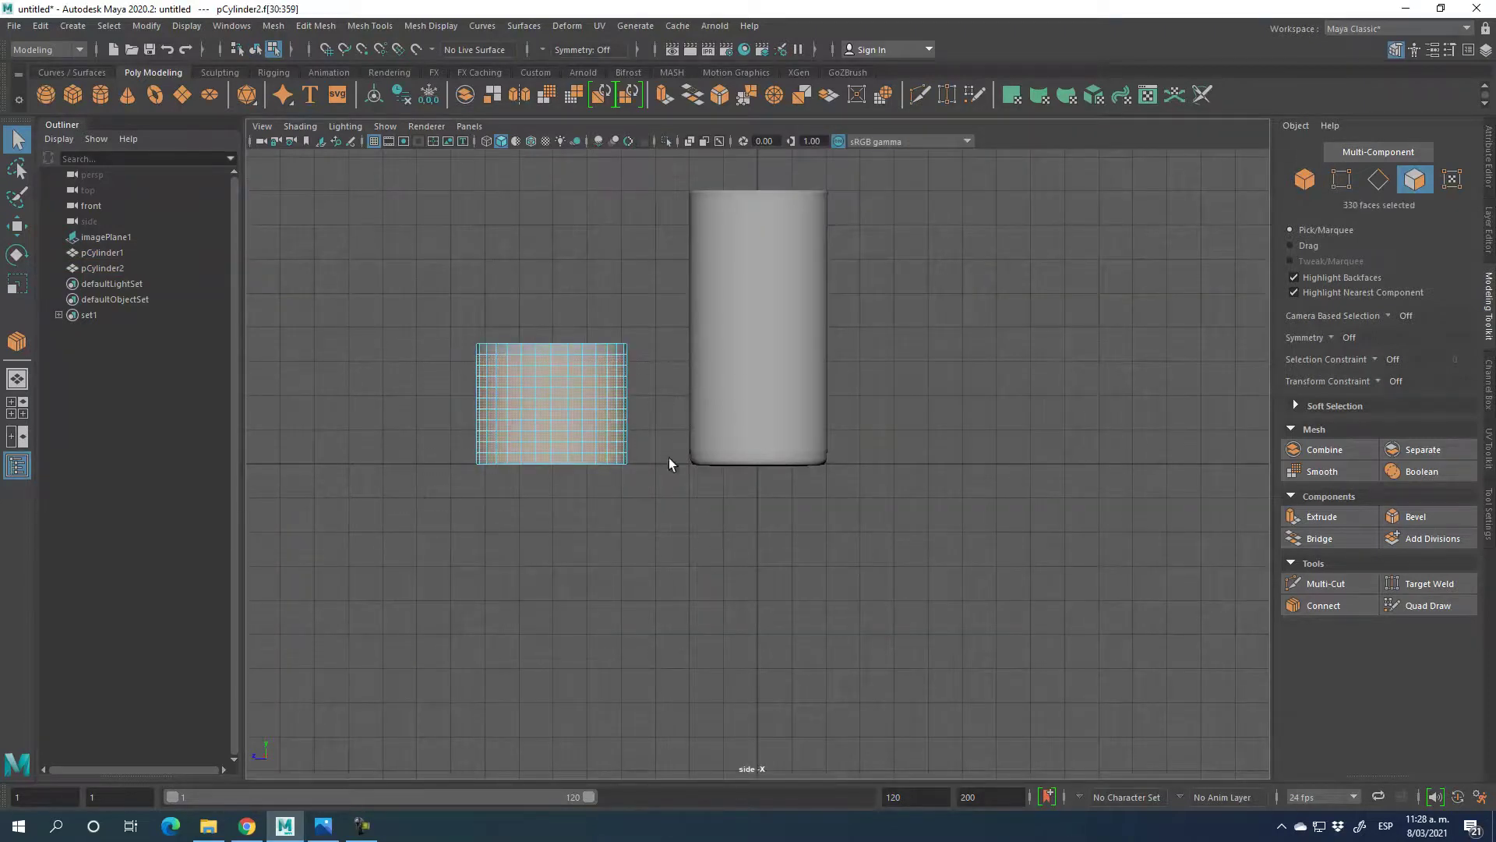
pyautogui.press('space')
pyautogui.press('space')
pyautogui.keyDown('alt'); pyautogui.moveTo(889, 588); pyautogui.dragTo(917, 579); pyautogui.keyUp('alt')
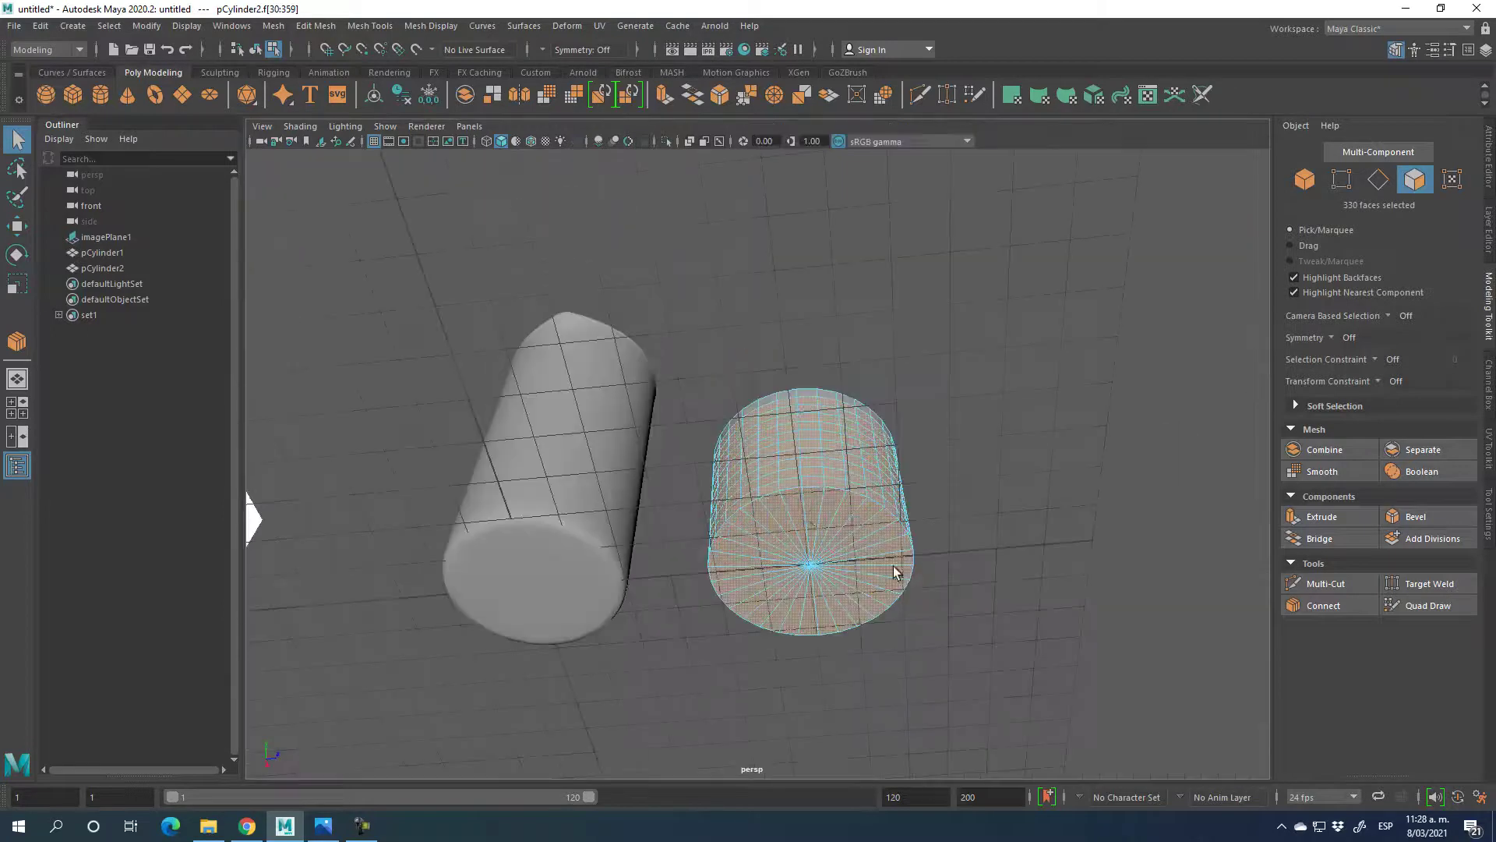
pyautogui.scroll(8, 820, 586)
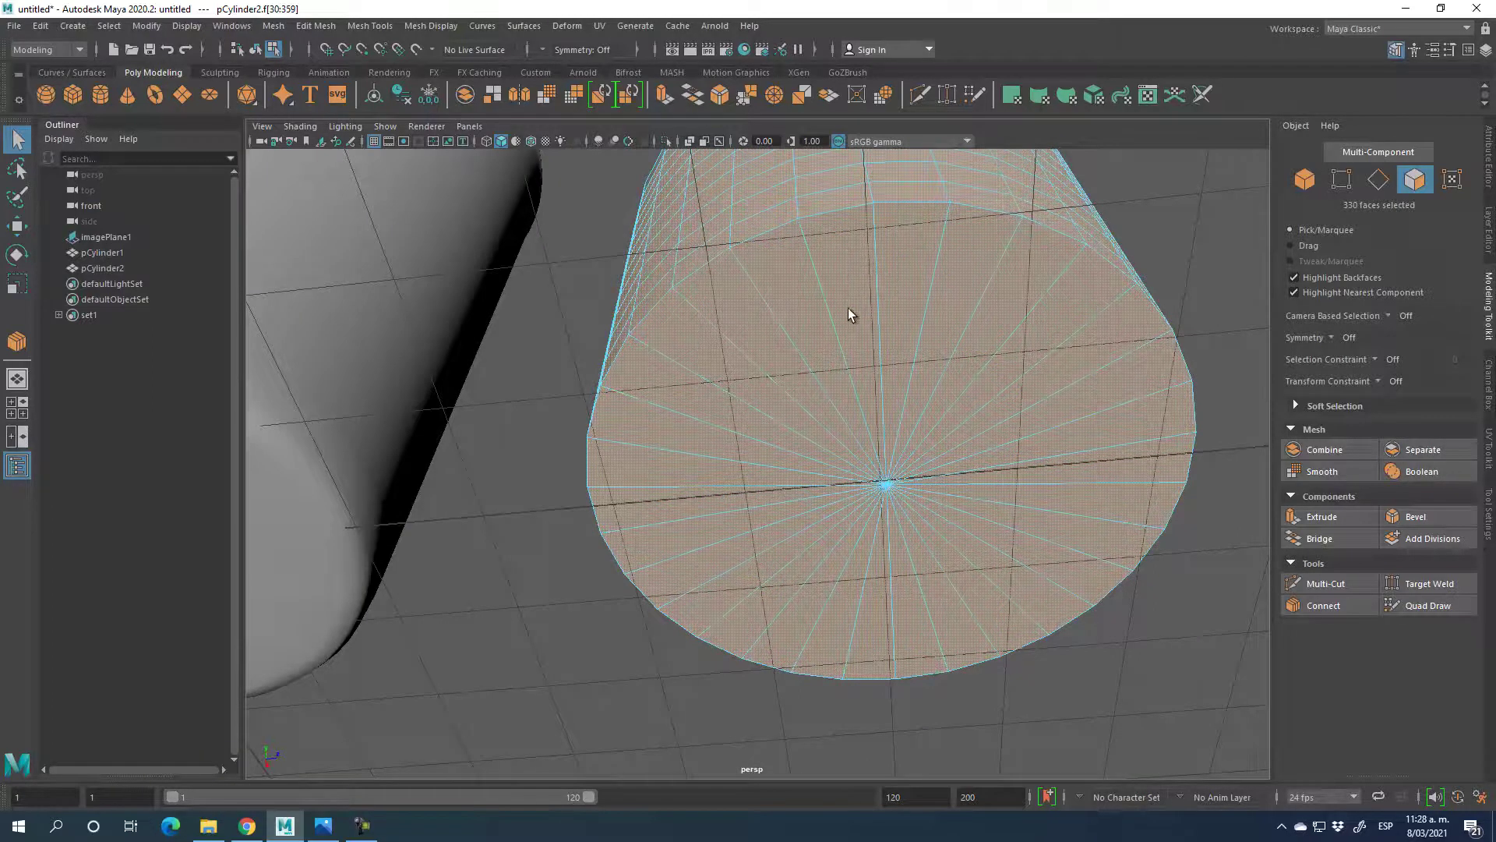
# - Delete the center vertex of the second cylinder's bottom cap so the cap becomes a single face
pyautogui.click(1341, 179)
pyautogui.keyDown('alt'); pyautogui.moveTo(962, 508); pyautogui.dragTo(876, 464); pyautogui.keyUp('alt')
pyautogui.click(874, 494)
pyautogui.press('Delete')
# - Select all side faces below the top row in the side view, leaving out the bottom cap
pyautogui.click(1415, 178)
pyautogui.keyDown('alt'); pyautogui.moveTo(1039, 331); pyautogui.dragTo(1071, 478); pyautogui.keyUp('alt')
pyautogui.keyDown('alt'); pyautogui.moveTo(1071, 479); pyautogui.dragTo(967, 464, button='right'); pyautogui.keyUp('alt')
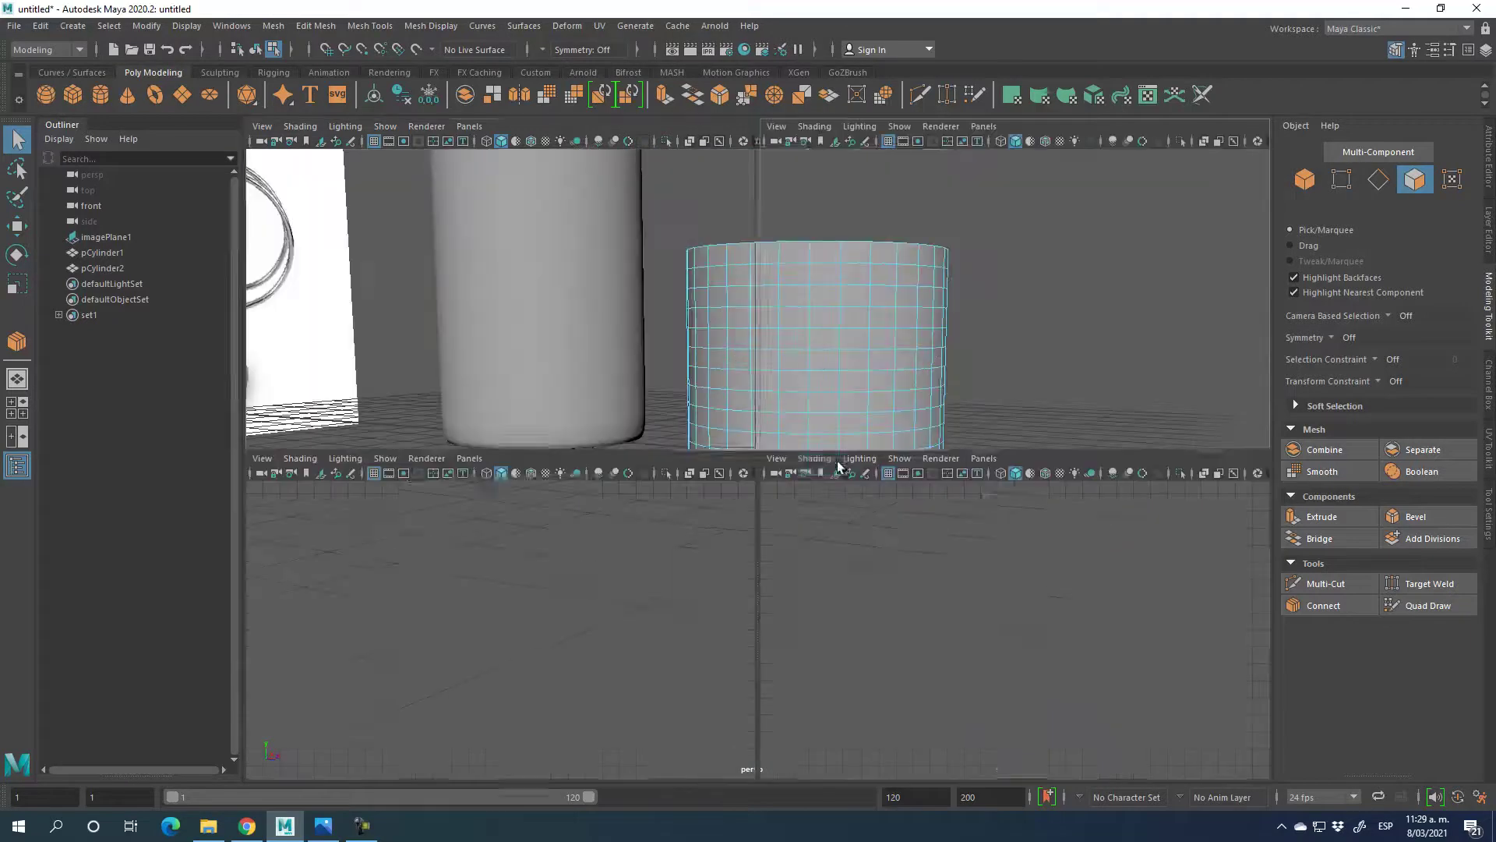
pyautogui.press('space')
pyautogui.press('space')
pyautogui.scroll(3, 478, 385)
pyautogui.scroll(3, 373, 401)
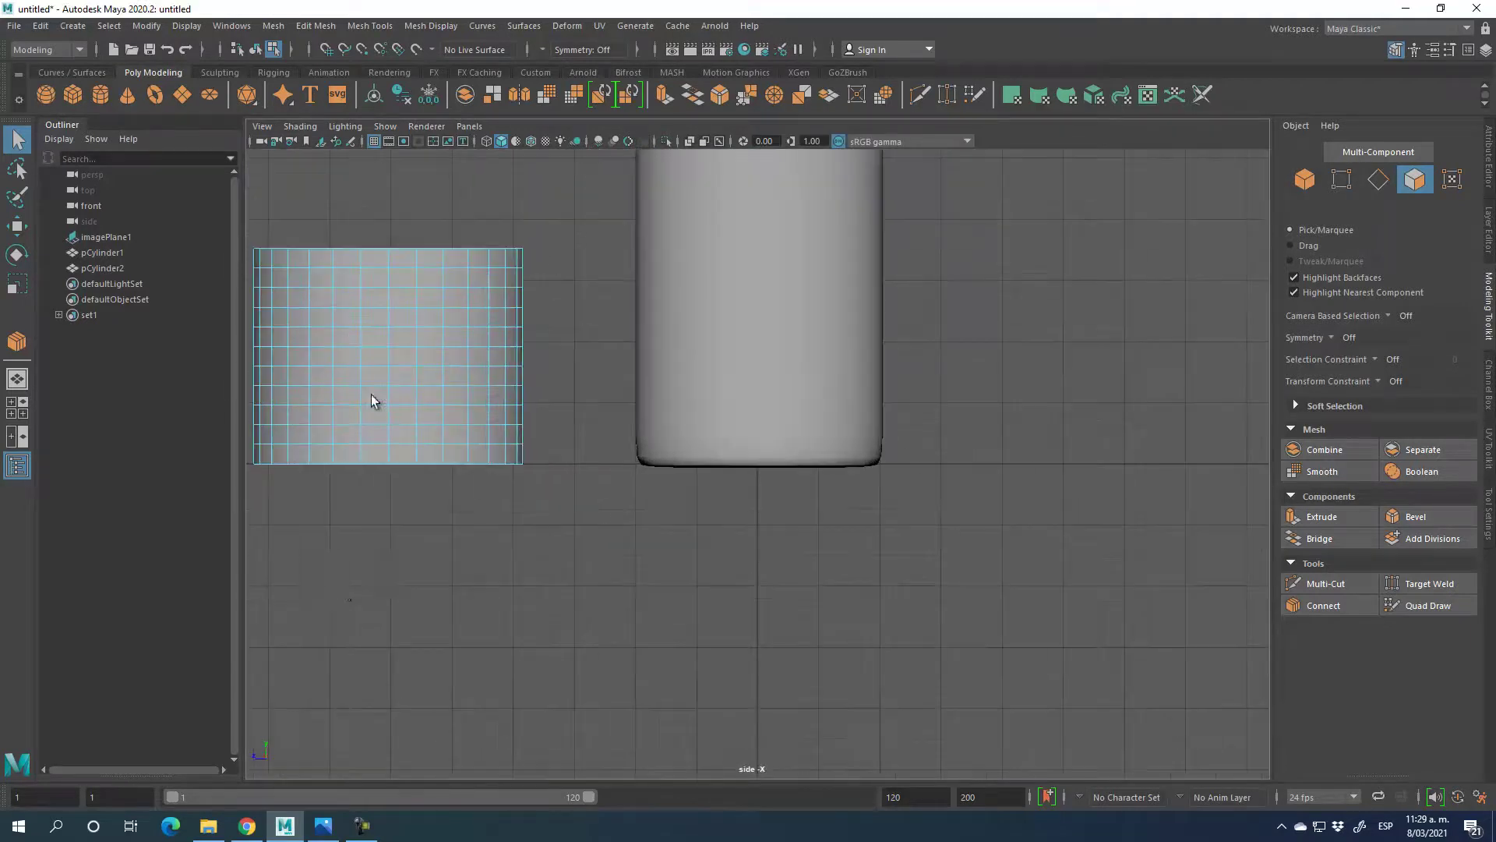
pyautogui.keyDown('alt'); pyautogui.moveTo(334, 556); pyautogui.dragTo(770, 627, button='middle'); pyautogui.keyUp('alt')
pyautogui.moveTo(644, 294); pyautogui.dragTo(1068, 521)
pyautogui.keyDown('ctrl'); pyautogui.moveTo(639, 292); pyautogui.dragTo(1021, 335); pyautogui.keyUp('ctrl')
pyautogui.press('space')
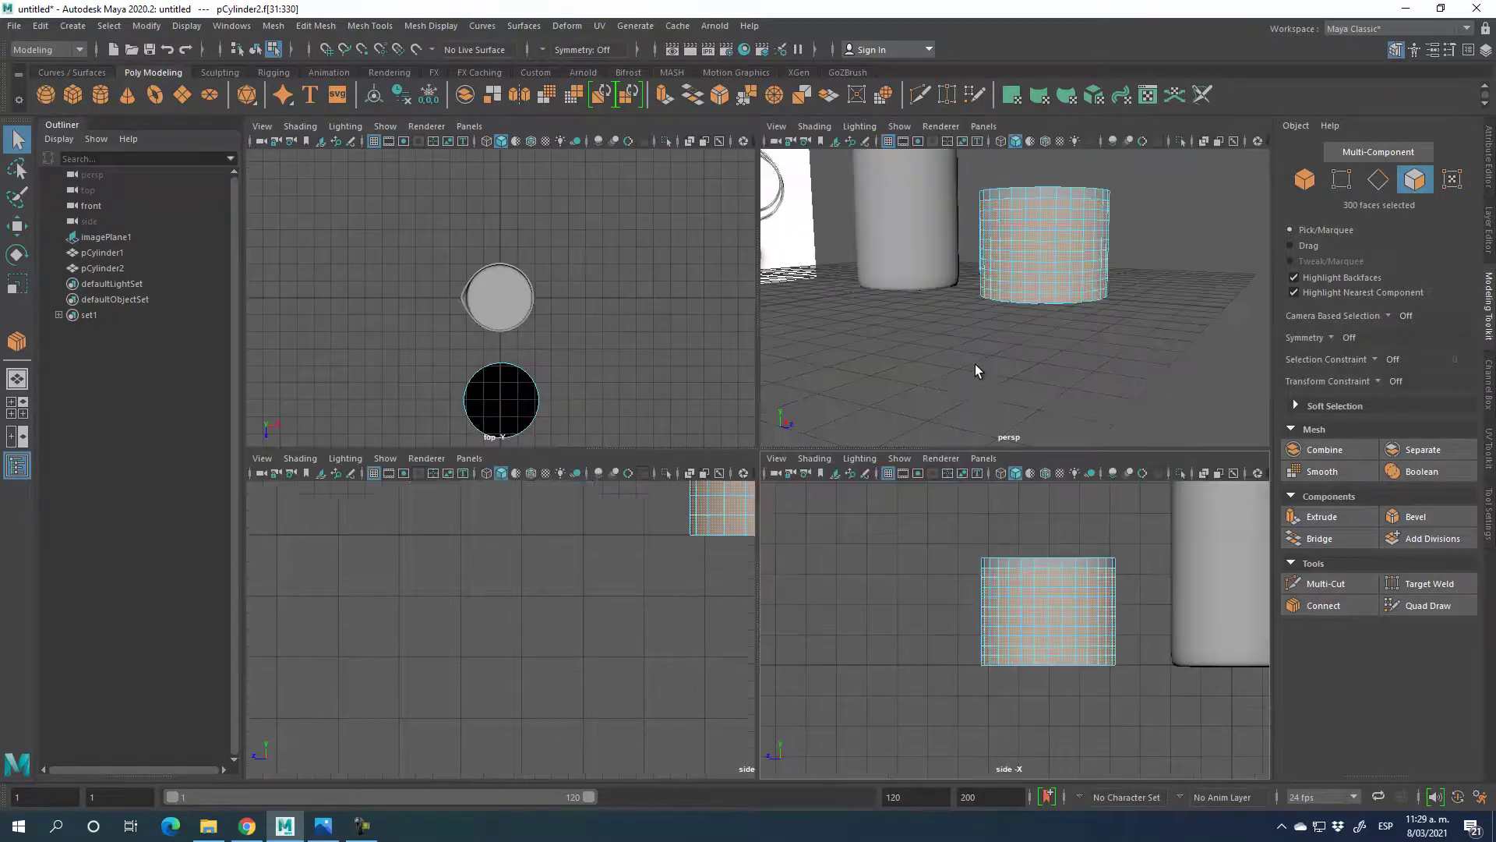
pyautogui.press('space')
# - Extrude the selected side faces individually with thickness 0, offset 0.05 and Keep Faces Together off
pyautogui.keyDown('alt'); pyautogui.moveTo(901, 442); pyautogui.dragTo(887, 490); pyautogui.keyUp('alt')
pyautogui.keyDown('alt'); pyautogui.moveTo(839, 429); pyautogui.dragTo(1005, 448); pyautogui.keyUp('alt')
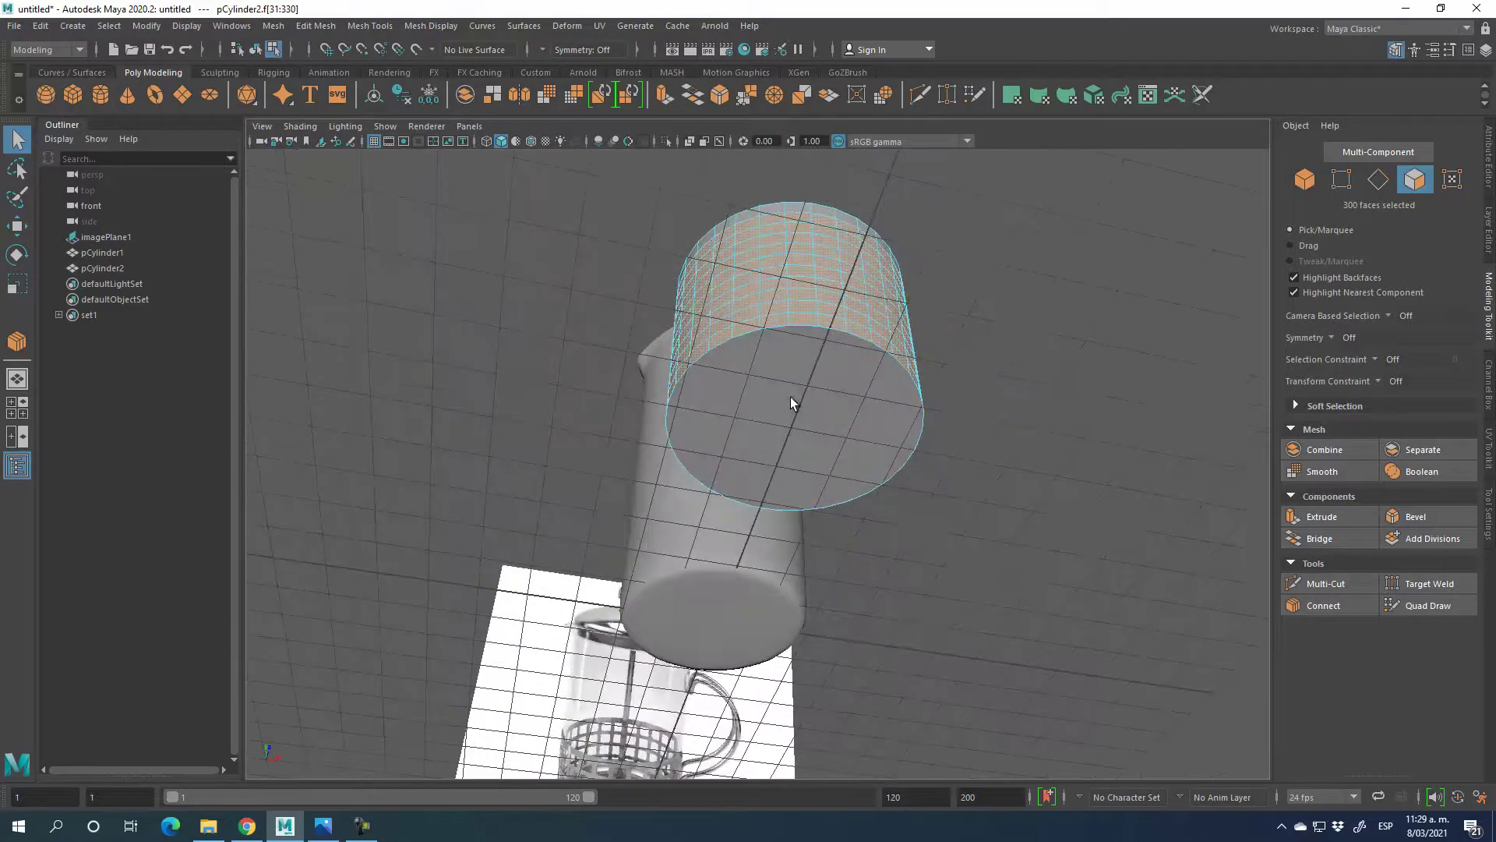
pyautogui.keyDown('alt'); pyautogui.moveTo(839, 435); pyautogui.dragTo(1046, 452); pyautogui.keyUp('alt')
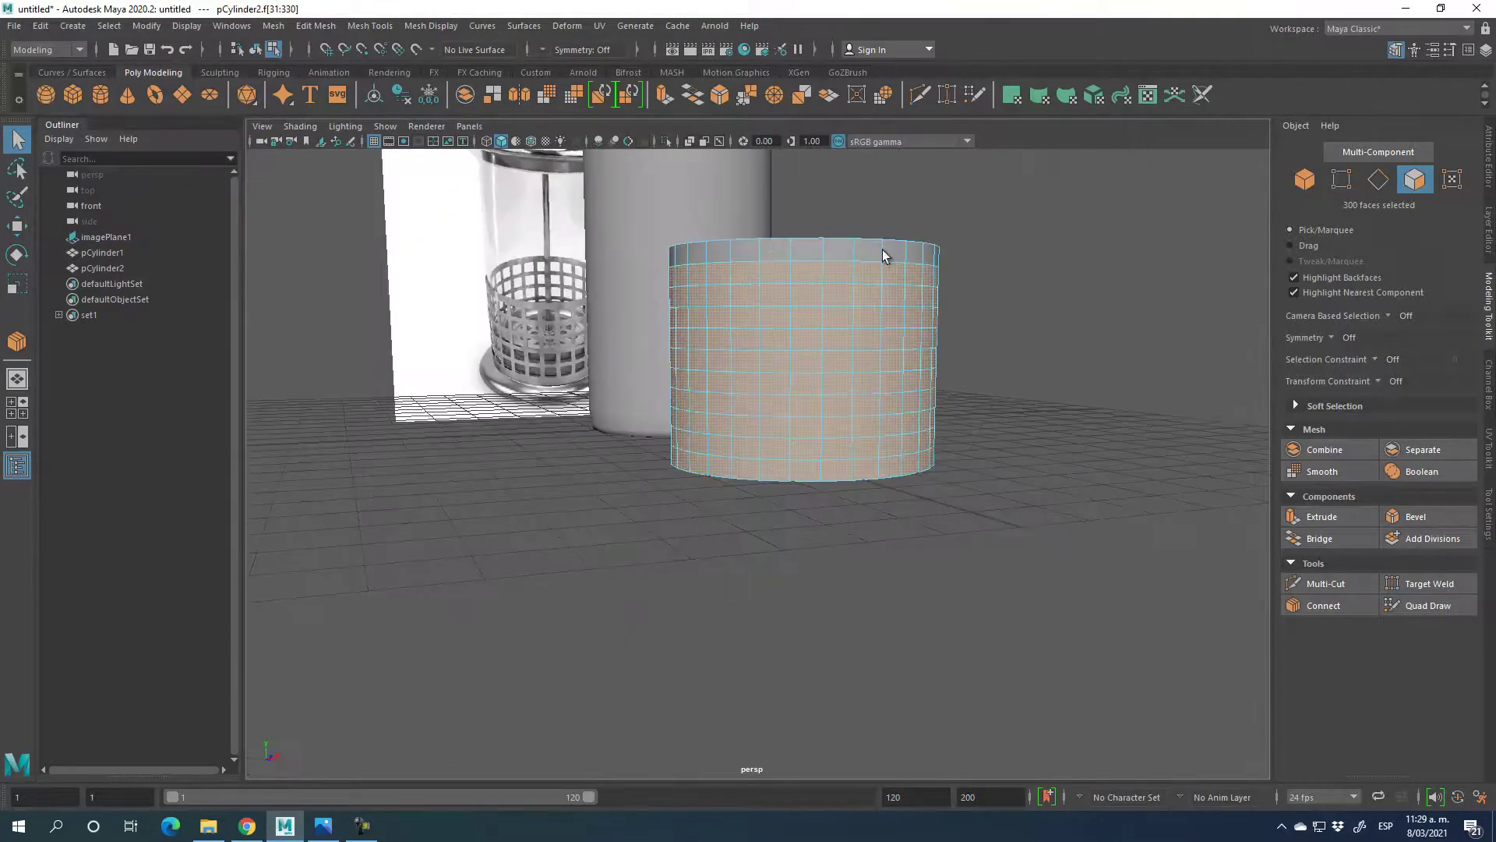
pyautogui.moveTo(979, 366)
pyautogui.keyDown('alt'); pyautogui.mouseDown()
pyautogui.moveTo(1079, 367)
pyautogui.moveTo(1007, 371)
pyautogui.mouseUp(); pyautogui.keyUp('alt')
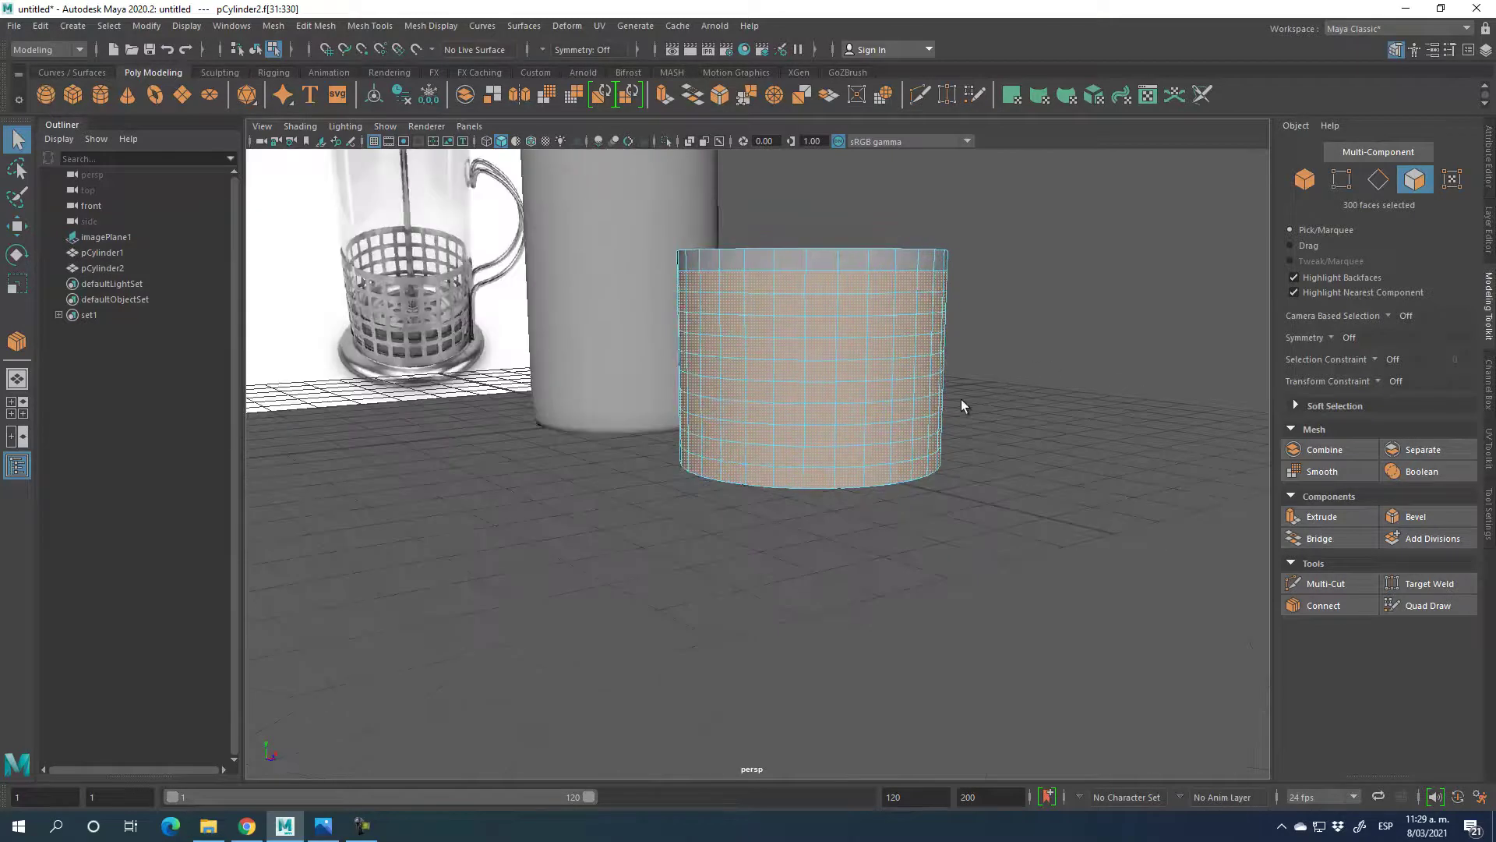
pyautogui.keyDown('alt'); pyautogui.moveTo(915, 383); pyautogui.dragTo(981, 406, button='middle'); pyautogui.keyUp('alt')
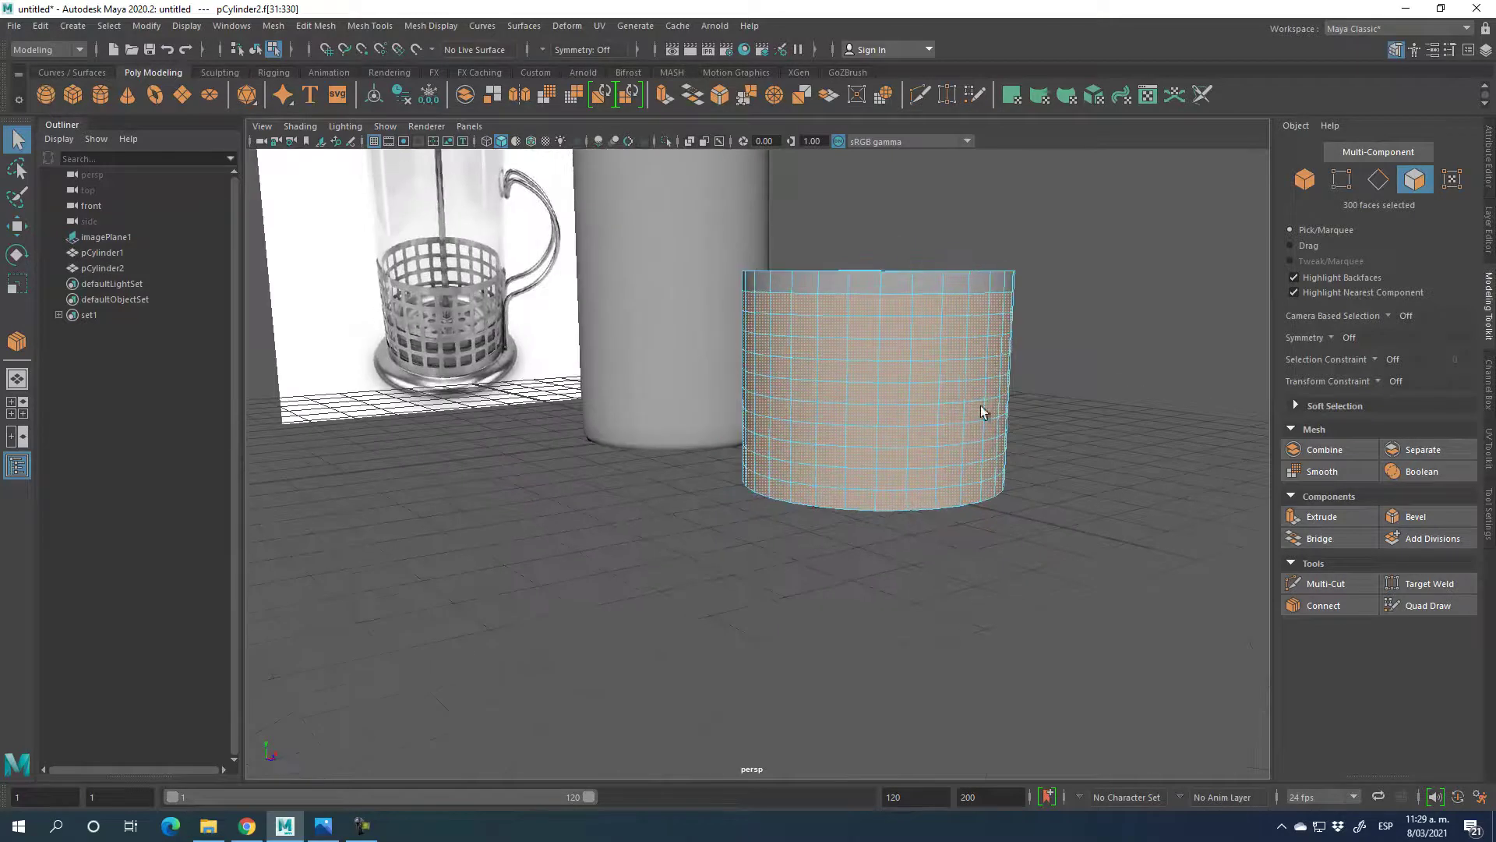
pyautogui.click(1334, 516)
pyautogui.write('0')
pyautogui.press('Return')
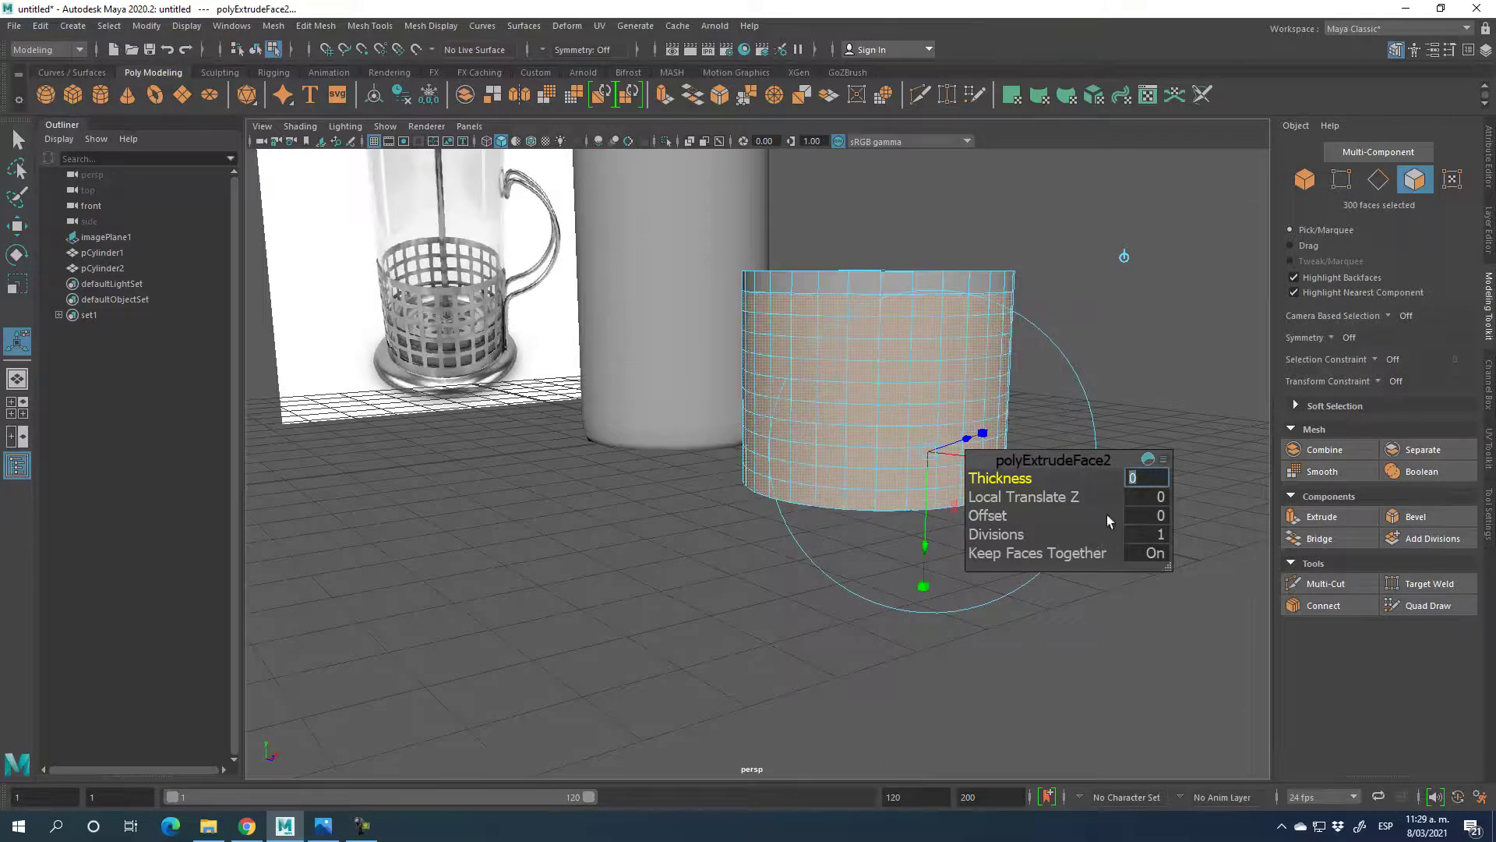
pyautogui.click(1159, 516)
pyautogui.click(1148, 515)
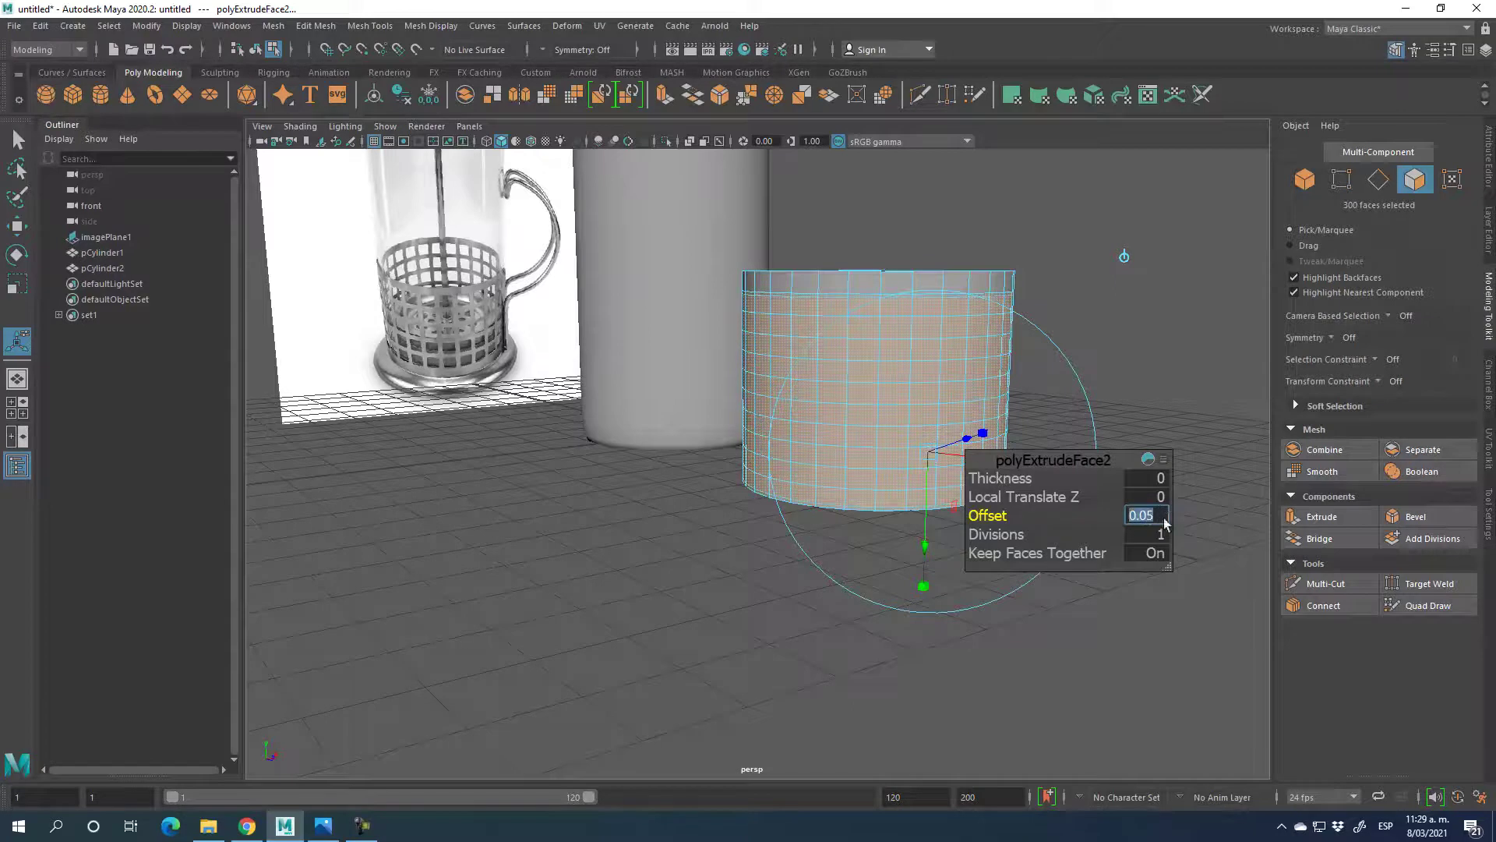
pyautogui.moveTo(1057, 555); pyautogui.dragTo(1033, 555)
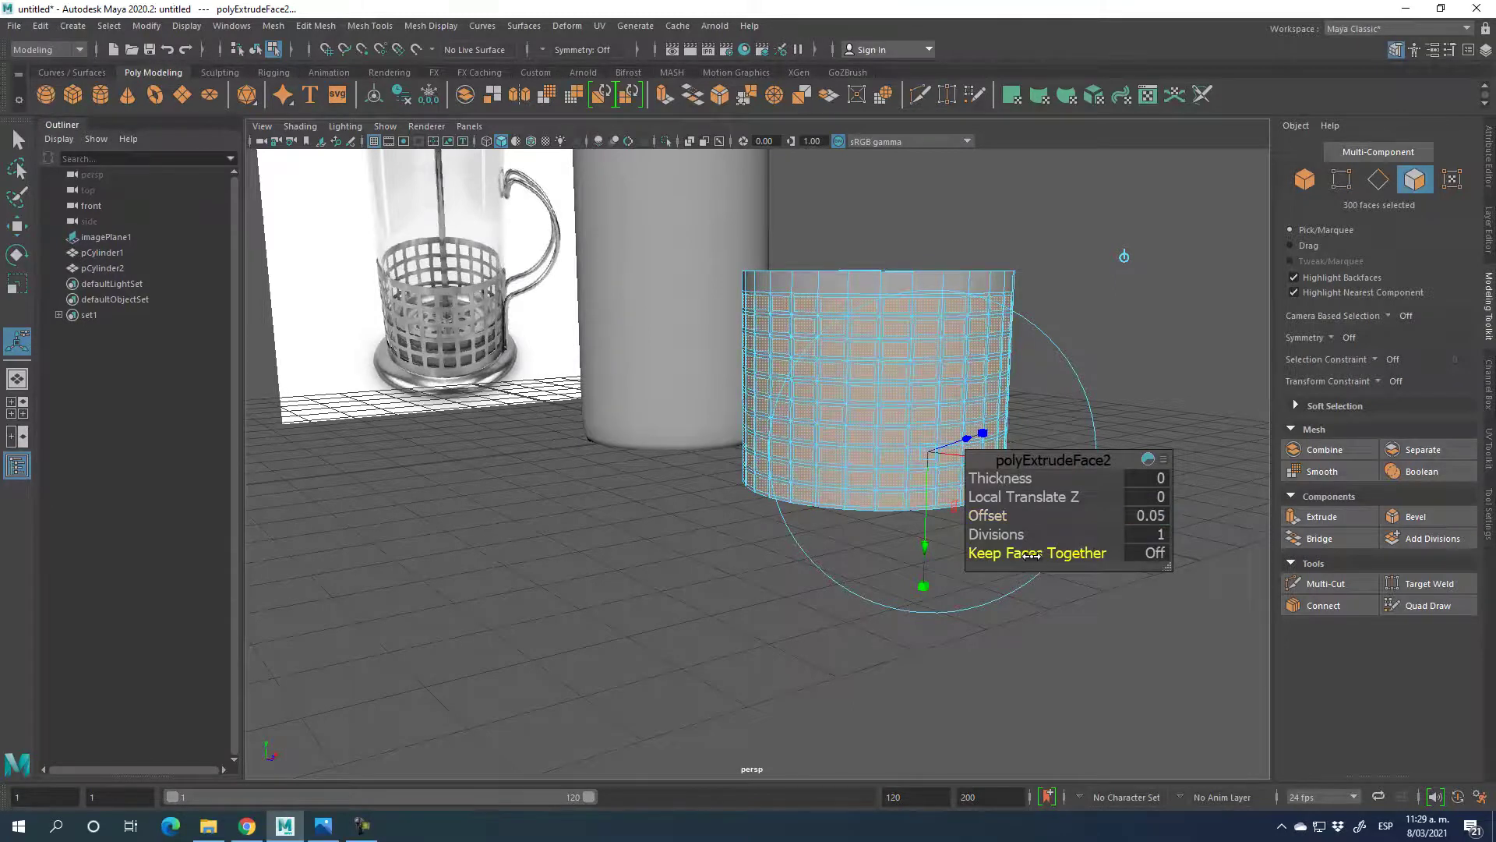
# - Delete the inset side faces to cut the grid openings and return to object selection
pyautogui.click(23, 231)
pyautogui.keyDown('alt'); pyautogui.moveTo(828, 379); pyautogui.dragTo(860, 392); pyautogui.keyUp('alt')
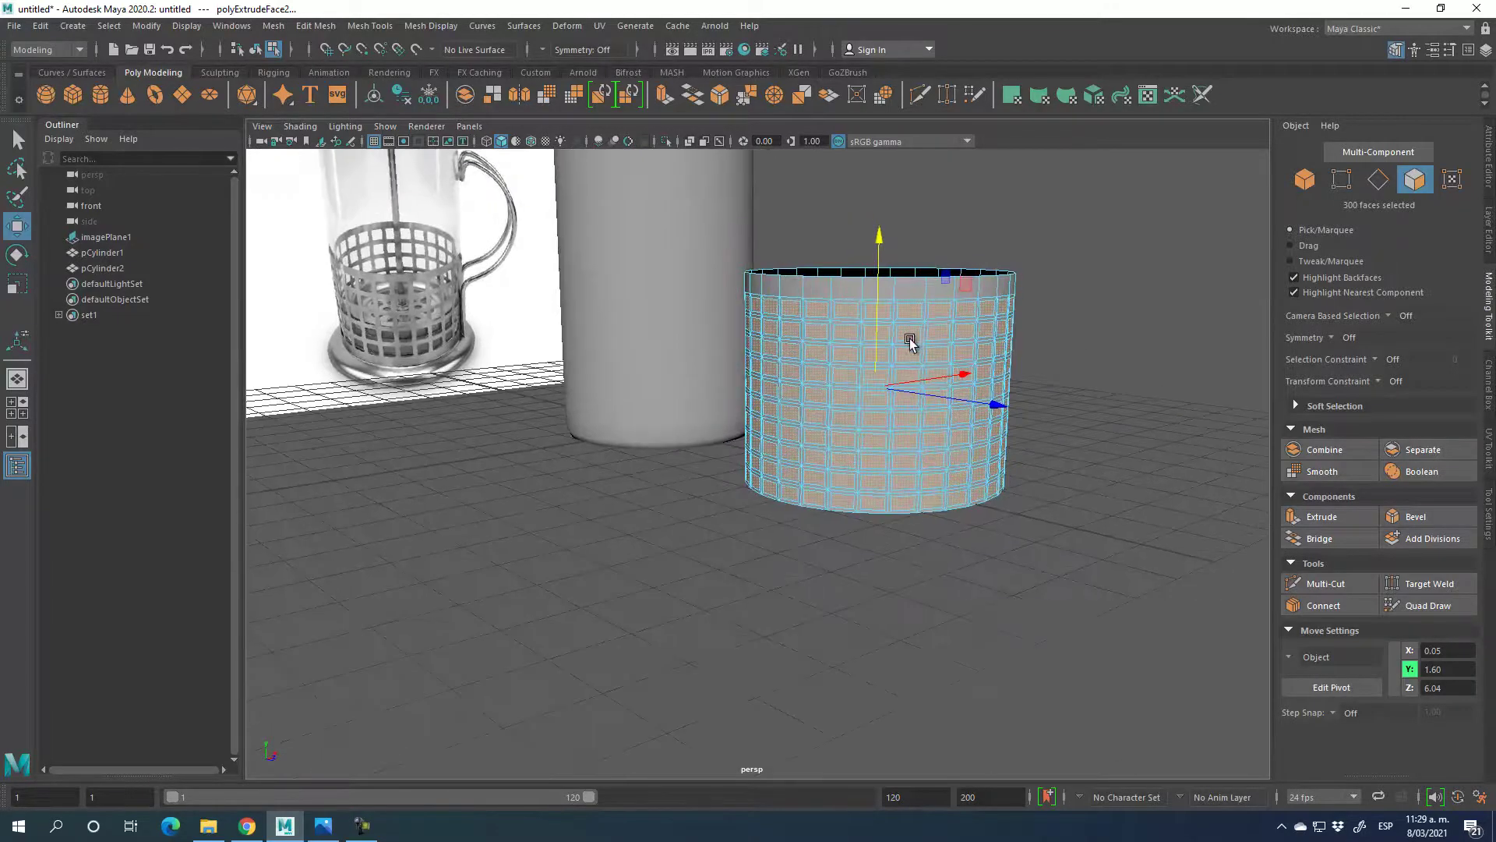
pyautogui.press('Delete')
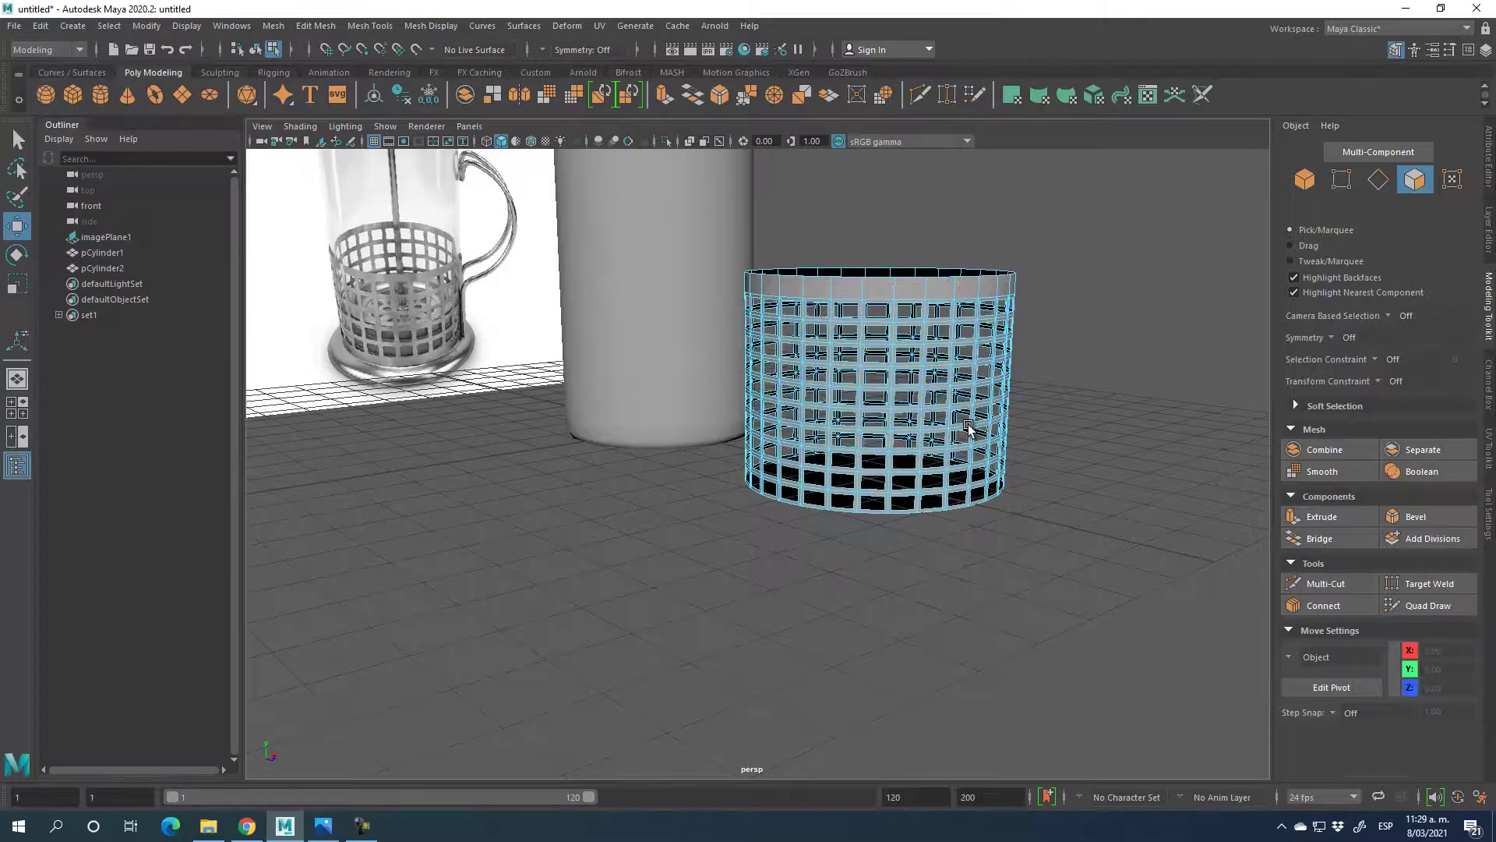
pyautogui.keyDown('alt'); pyautogui.moveTo(965, 433); pyautogui.dragTo(995, 376); pyautogui.keyUp('alt')
pyautogui.scroll(8, 904, 456)
pyautogui.click(1311, 180)
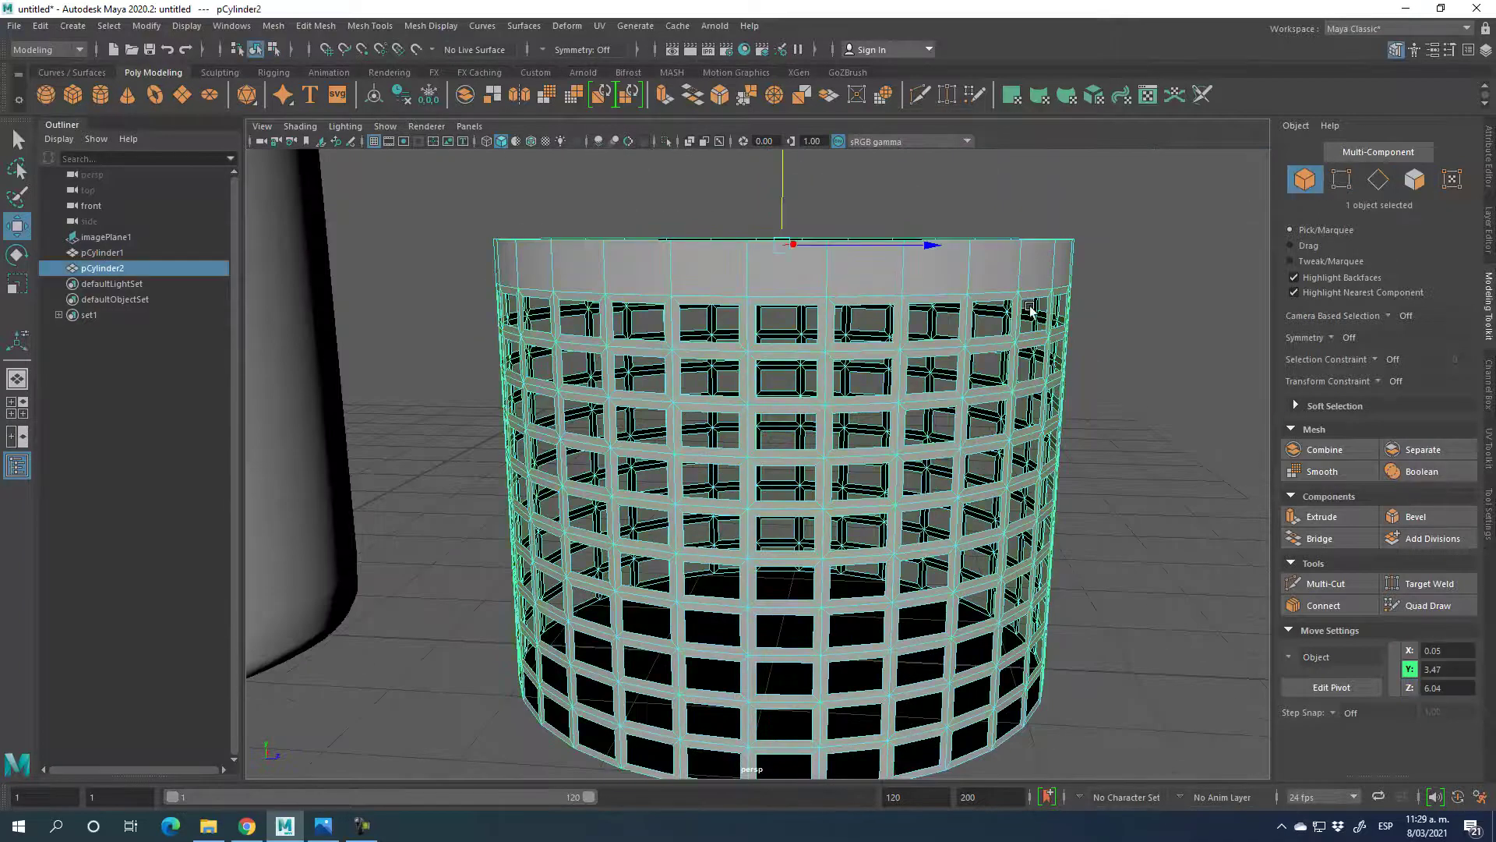
# - Apply Soften Edge to the whole grid basket
pyautogui.click(1107, 445)
pyautogui.keyDown('alt'); pyautogui.moveTo(1107, 450); pyautogui.dragTo(990, 316); pyautogui.keyUp('alt')
pyautogui.scroll(5, 989, 316)
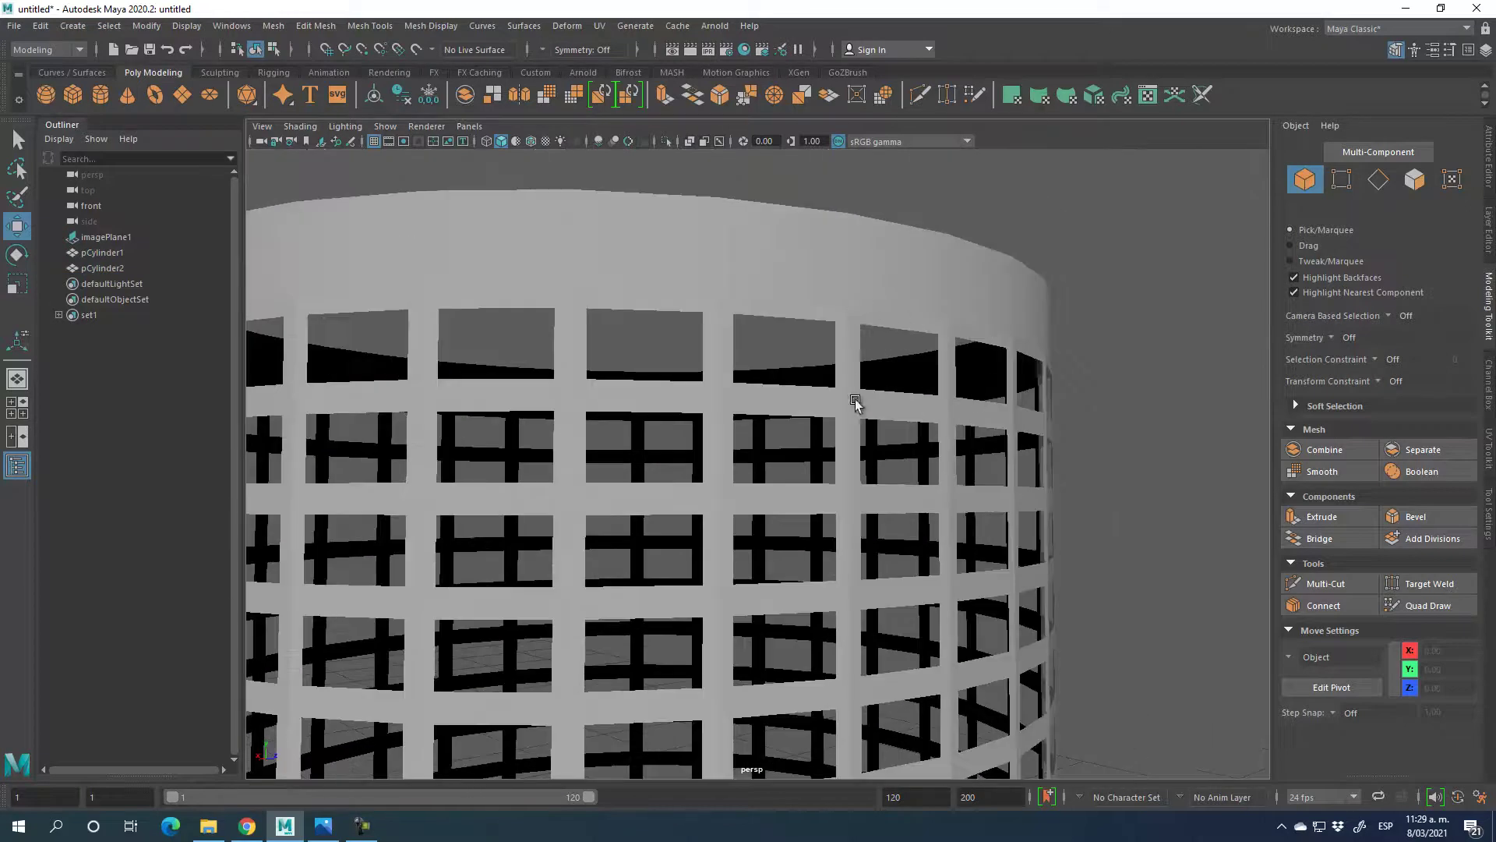
pyautogui.scroll(-5, 1063, 592)
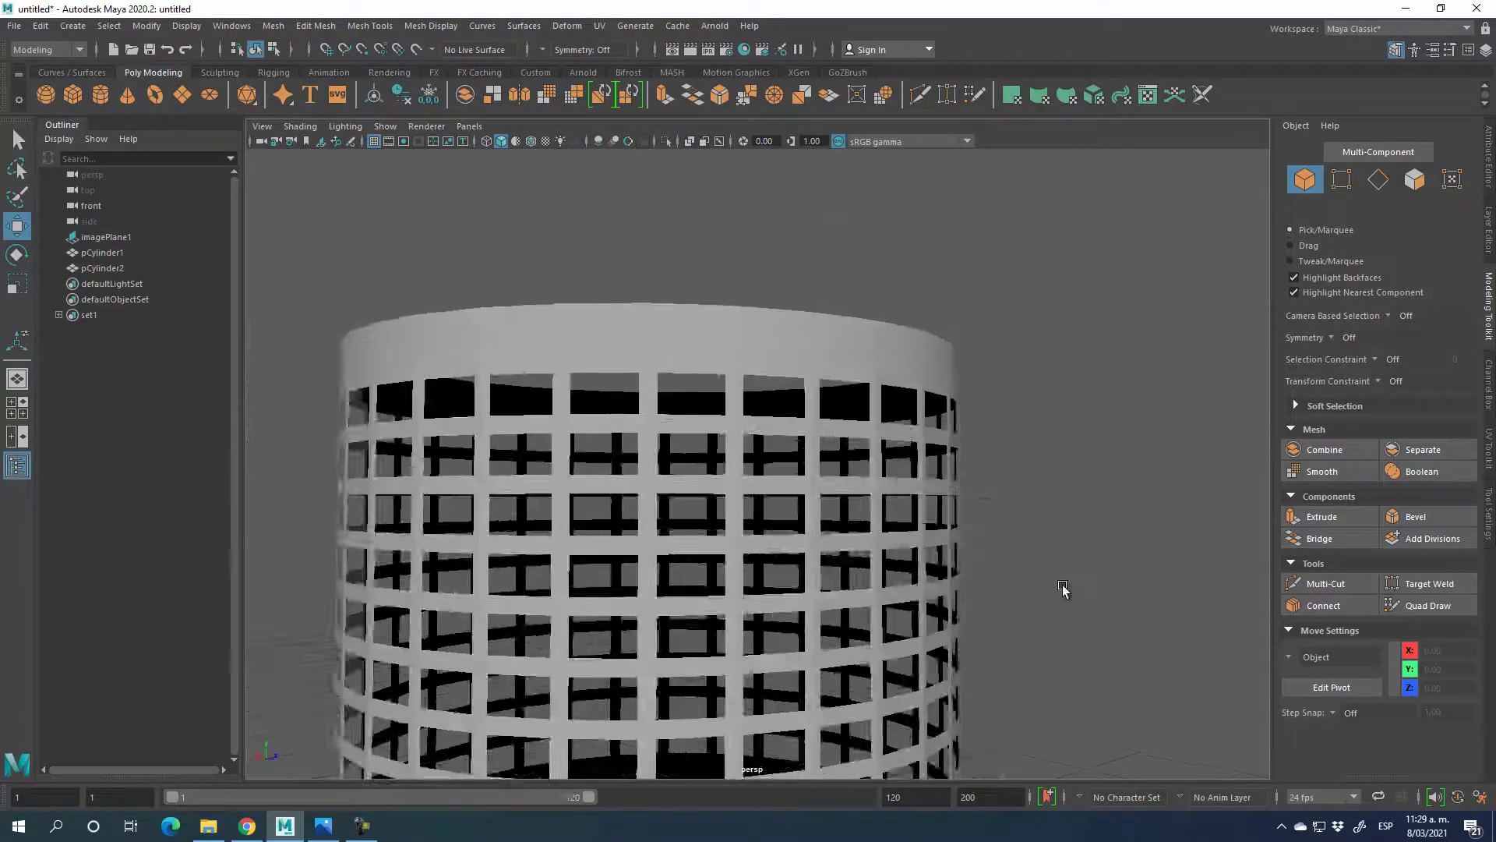
pyautogui.keyDown('alt'); pyautogui.moveTo(991, 597); pyautogui.dragTo(1059, 509, button='middle'); pyautogui.keyUp('alt')
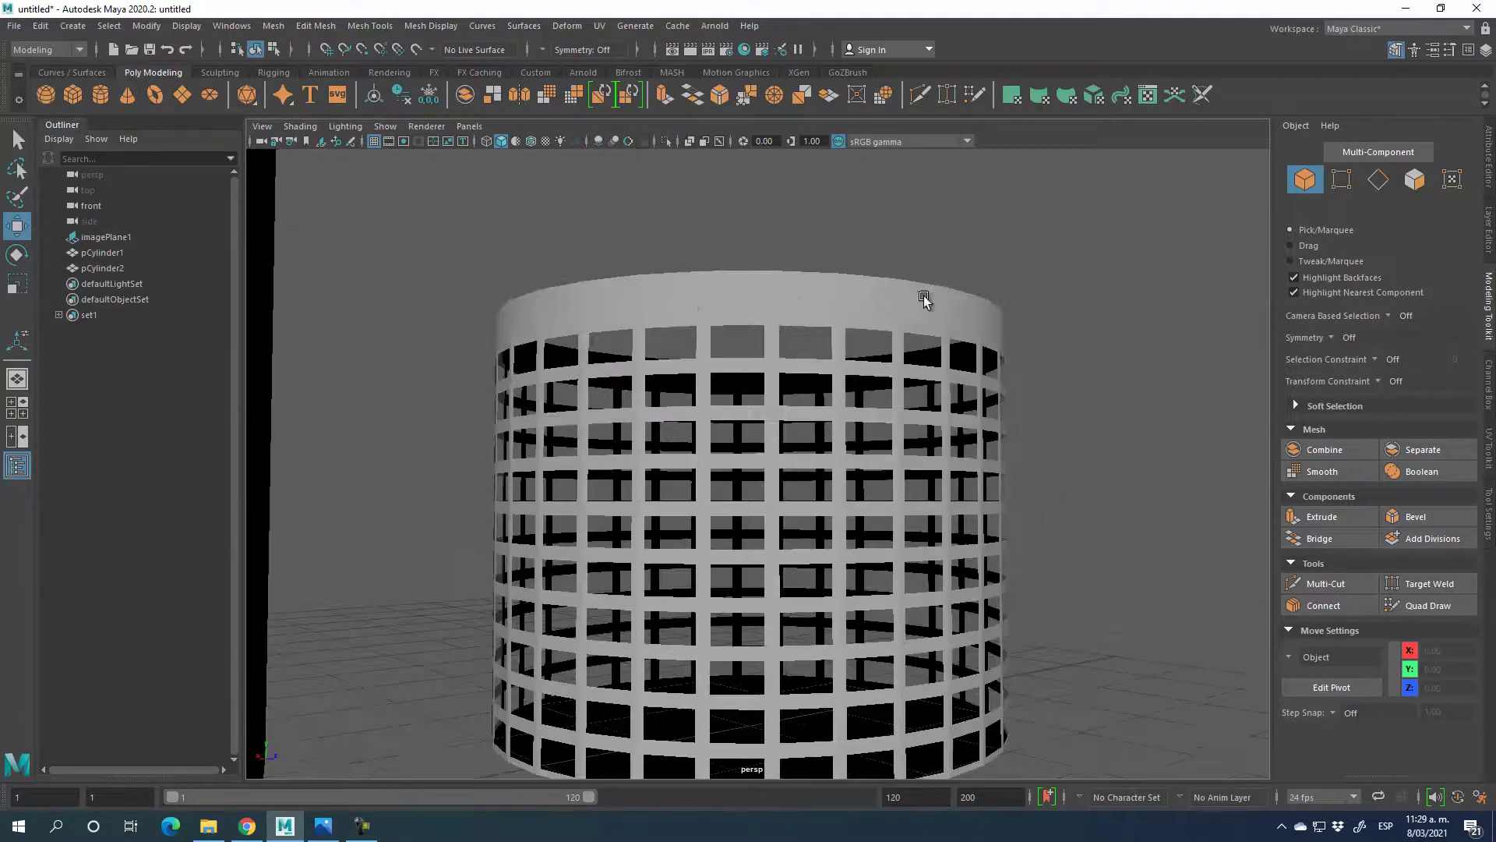
pyautogui.click(858, 308)
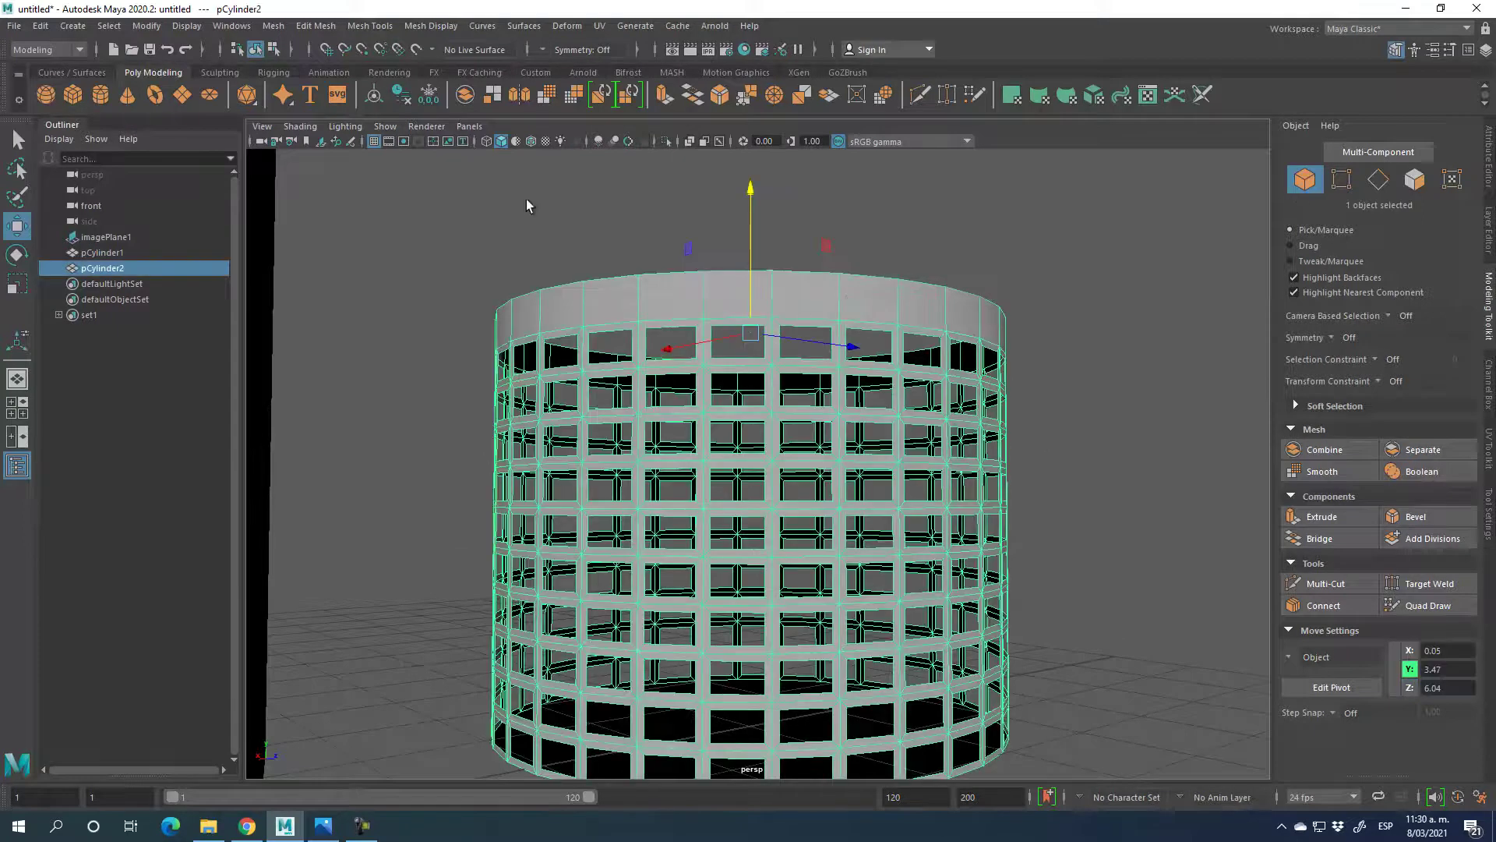
pyautogui.click(431, 25)
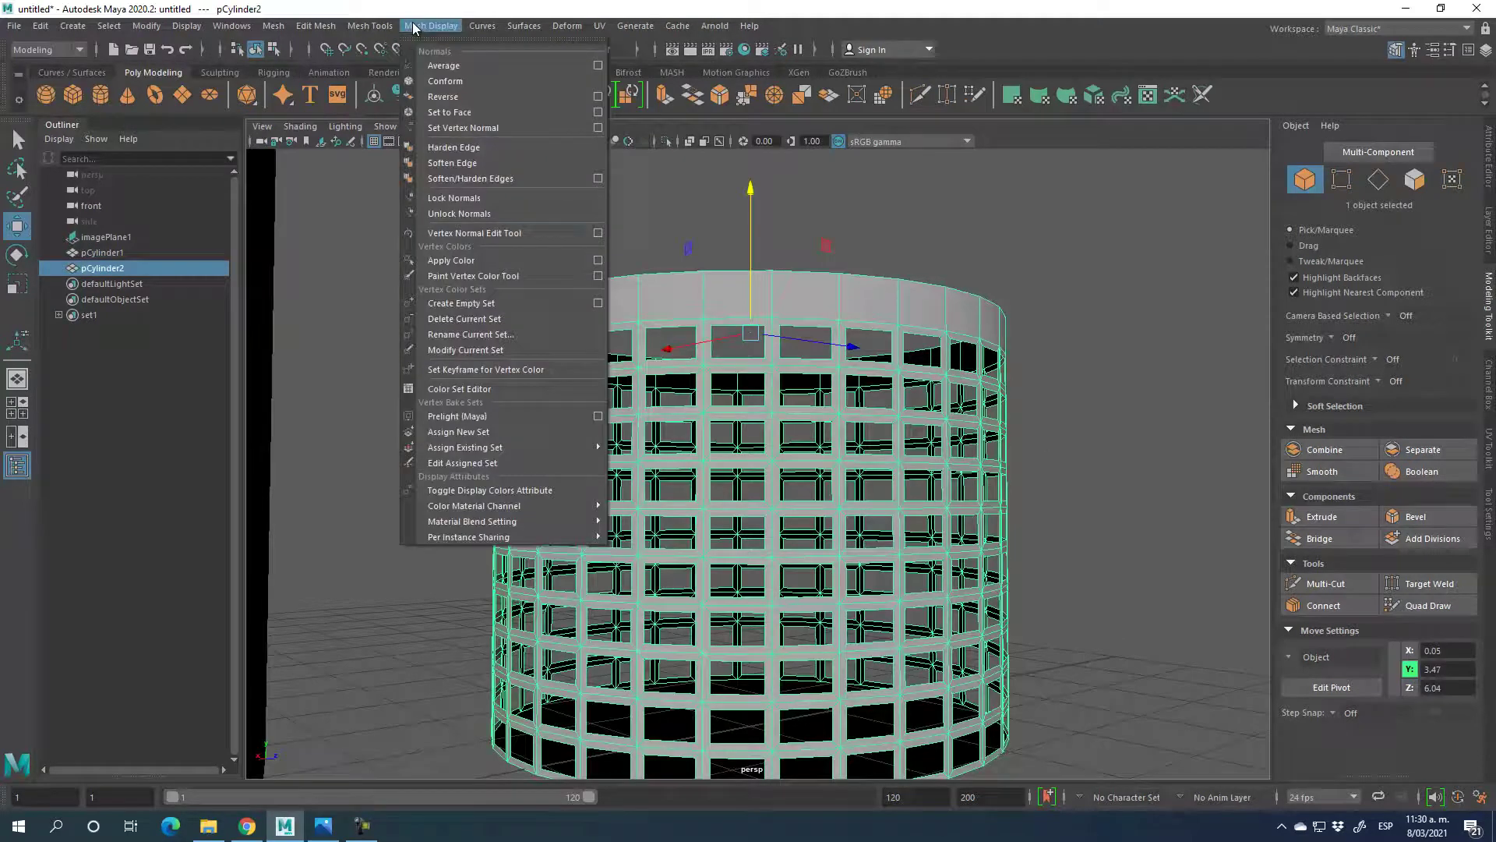
pyautogui.click(452, 164)
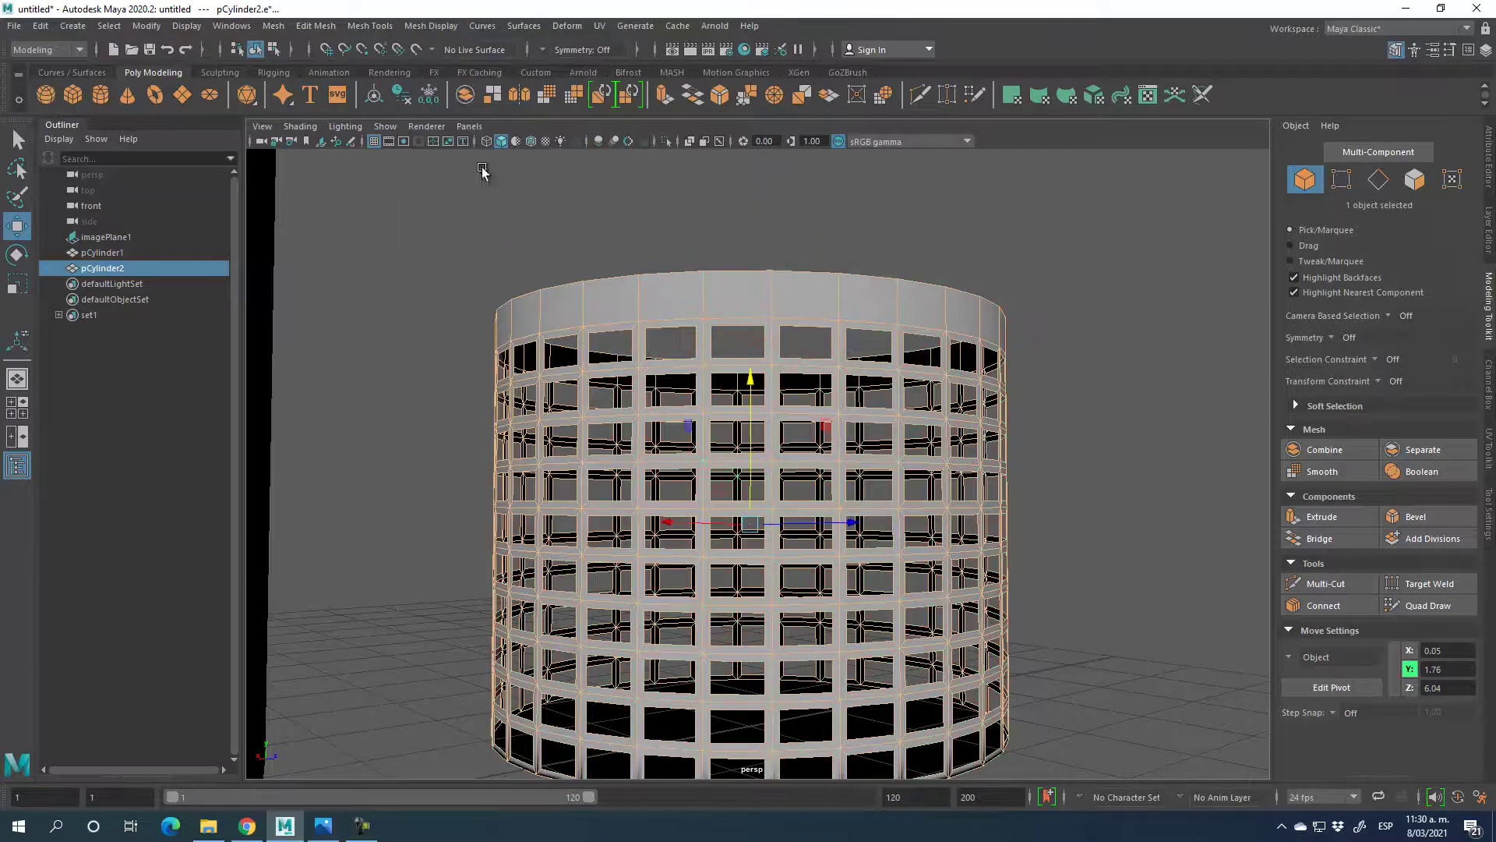
# - Examine the softened shading of the grid basket, especially around its bottom rim
pyautogui.keyDown('alt'); pyautogui.moveTo(1073, 359); pyautogui.dragTo(1115, 559, button='right'); pyautogui.keyUp('alt')
pyautogui.keyDown('alt'); pyautogui.moveTo(1121, 669); pyautogui.dragTo(842, 468, button='right'); pyautogui.keyUp('alt')
pyautogui.keyDown('alt'); pyautogui.moveTo(841, 468); pyautogui.dragTo(800, 525); pyautogui.keyUp('alt')
pyautogui.keyDown('alt'); pyautogui.moveTo(801, 524); pyautogui.dragTo(949, 601, button='right'); pyautogui.keyUp('alt')
pyautogui.keyDown('alt'); pyautogui.moveTo(948, 601); pyautogui.dragTo(826, 400, button='middle'); pyautogui.keyUp('alt')
pyautogui.keyDown('alt'); pyautogui.moveTo(826, 401); pyautogui.dragTo(898, 384, button='right'); pyautogui.keyUp('alt')
pyautogui.keyDown('alt'); pyautogui.moveTo(898, 384); pyautogui.dragTo(861, 396); pyautogui.keyUp('alt')
pyautogui.scroll(2, 828, 405)
# - Extrude the basket's bottom cap face with a thickness of 0.0849
pyautogui.click(963, 352)
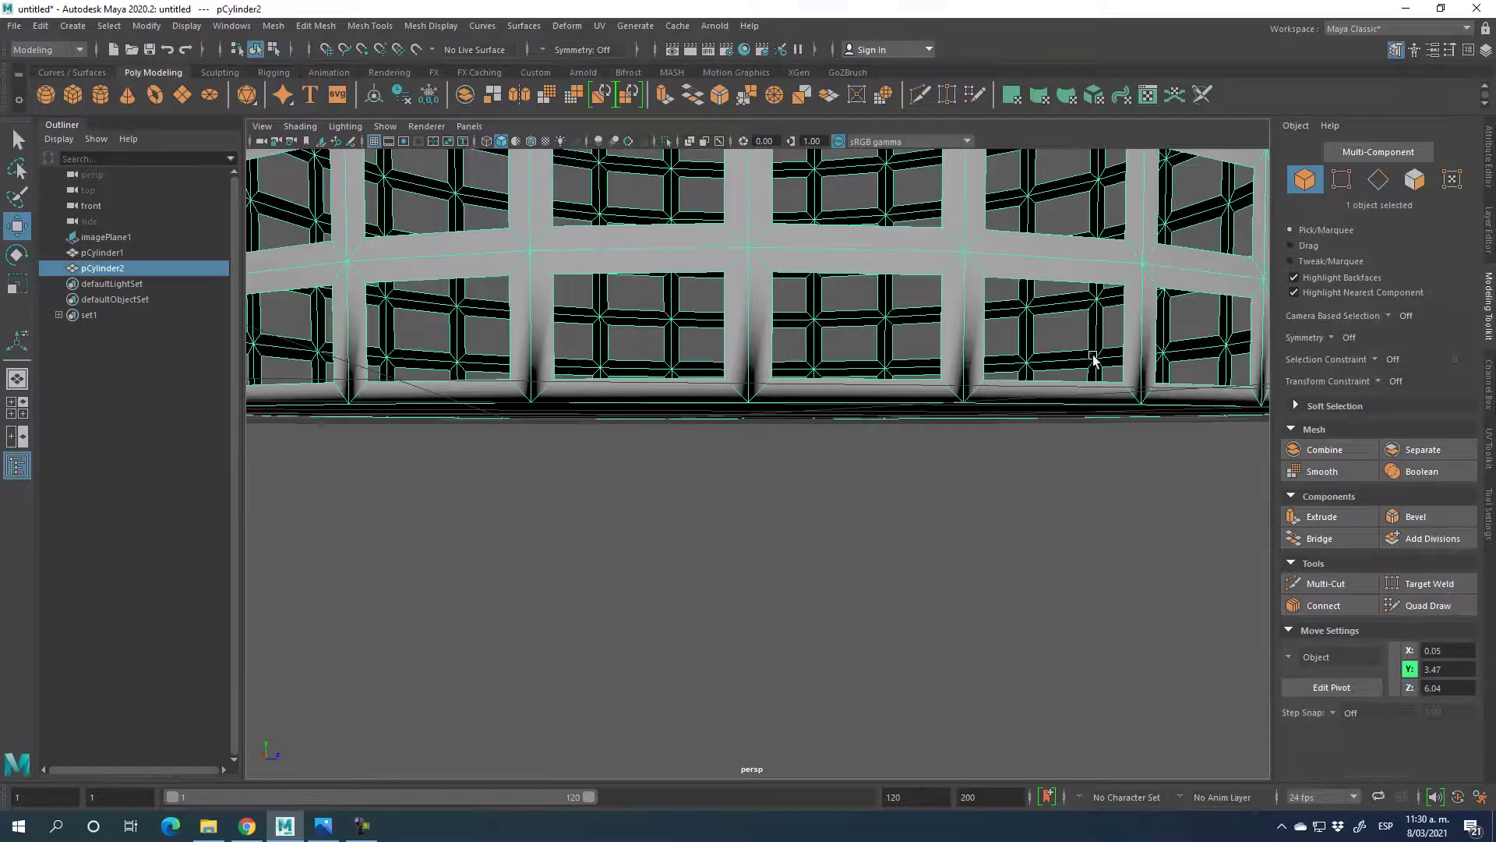
pyautogui.keyDown('alt'); pyautogui.moveTo(1019, 465); pyautogui.dragTo(1032, 445); pyautogui.keyUp('alt')
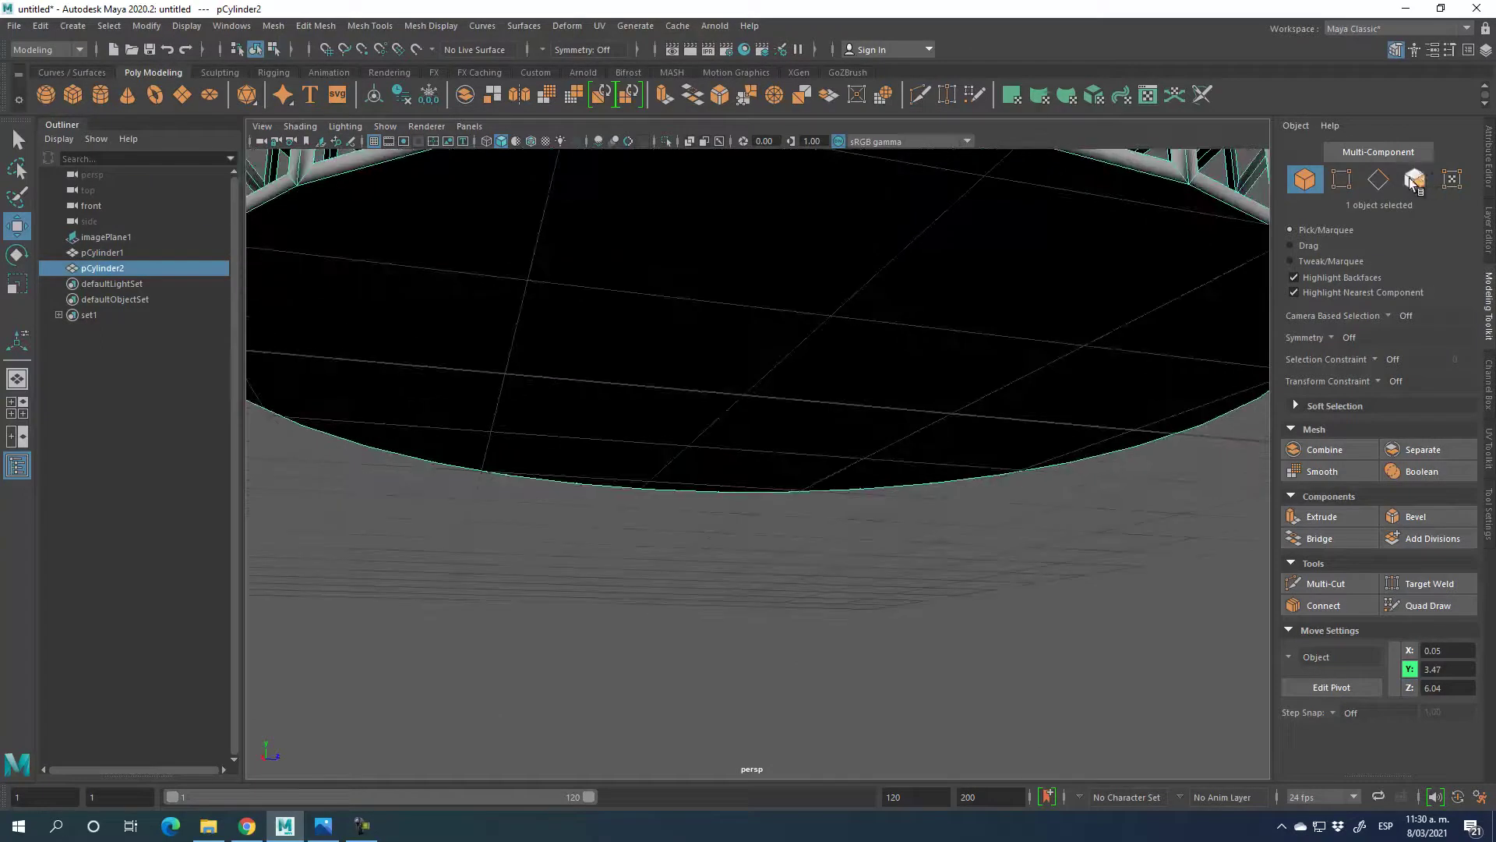
pyautogui.click(1415, 180)
pyautogui.keyDown('alt'); pyautogui.moveTo(947, 348); pyautogui.dragTo(947, 392); pyautogui.keyUp('alt')
pyautogui.click(951, 349)
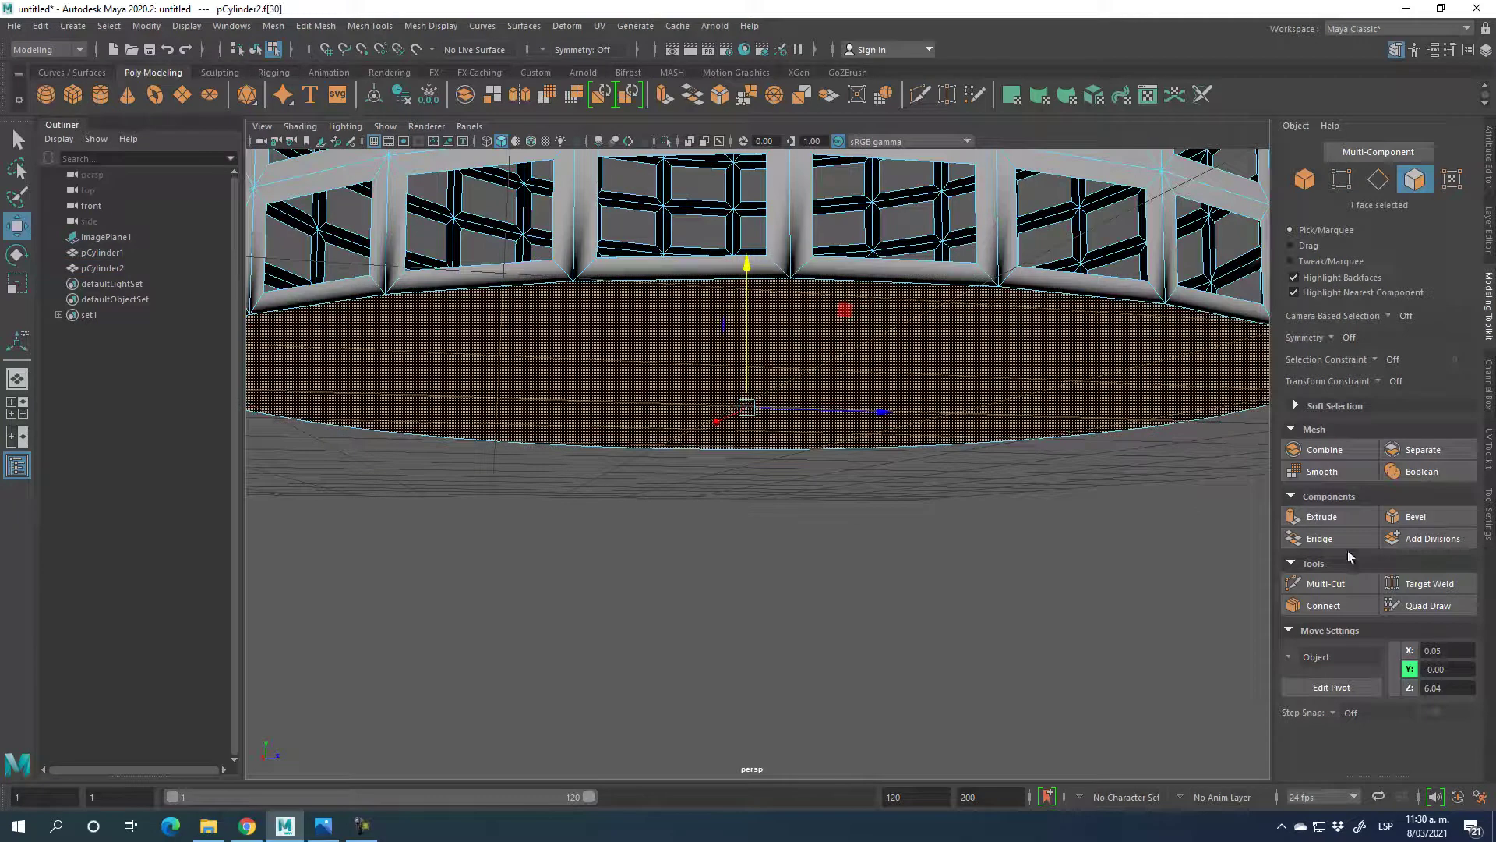
pyautogui.click(1322, 516)
pyautogui.moveTo(1013, 482); pyautogui.dragTo(1009, 481)
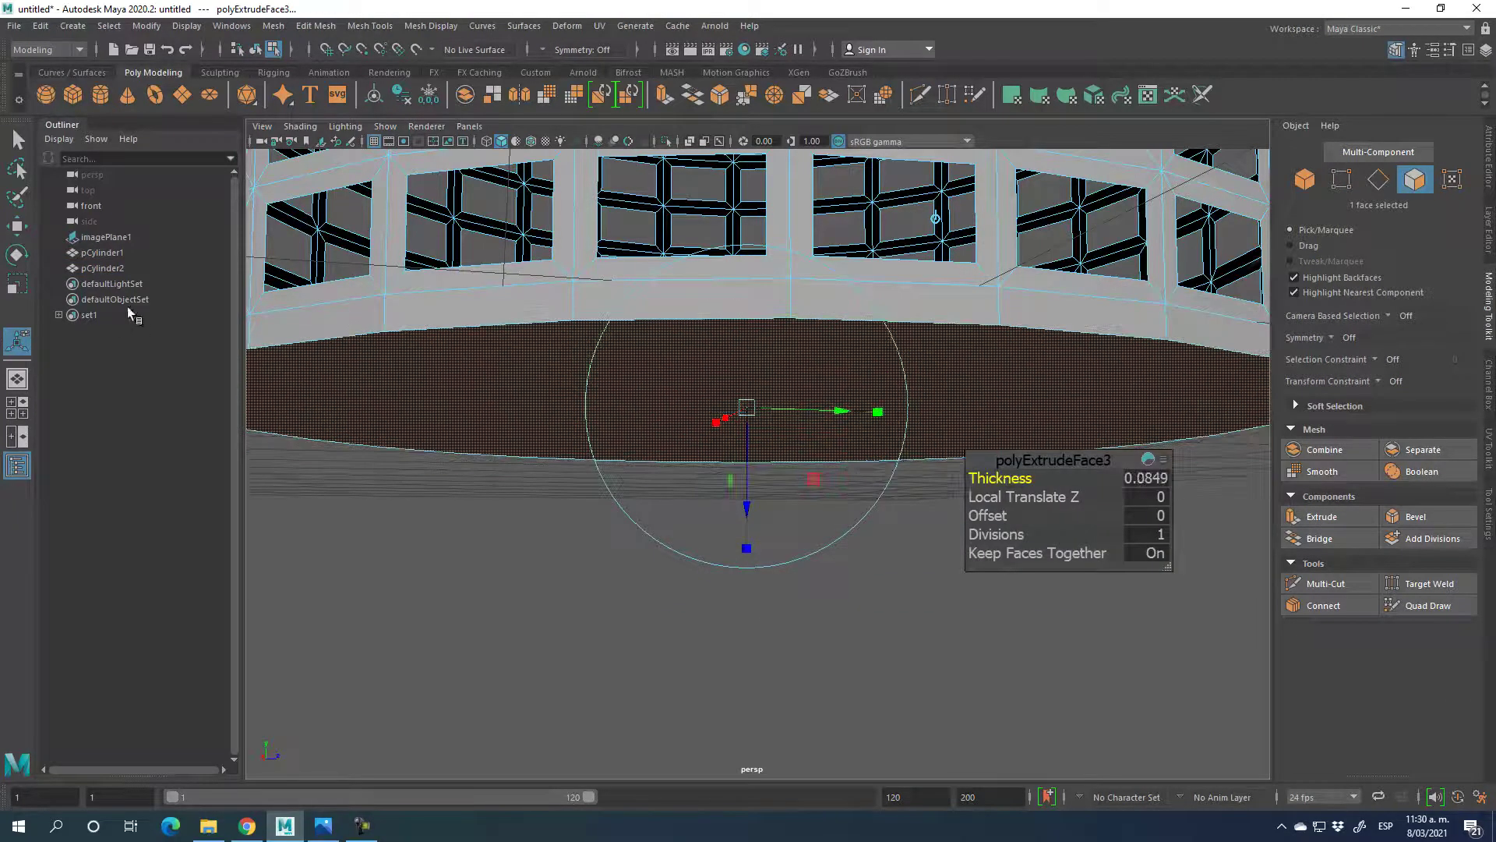
# - Delete the bottom cap face of the grid basket so that its underside is open
pyautogui.click(20, 233)
pyautogui.click(871, 570)
pyautogui.click(827, 382)
pyautogui.keyDown('alt'); pyautogui.moveTo(856, 598); pyautogui.dragTo(857, 616); pyautogui.keyUp('alt')
pyautogui.scroll(-3, 892, 673)
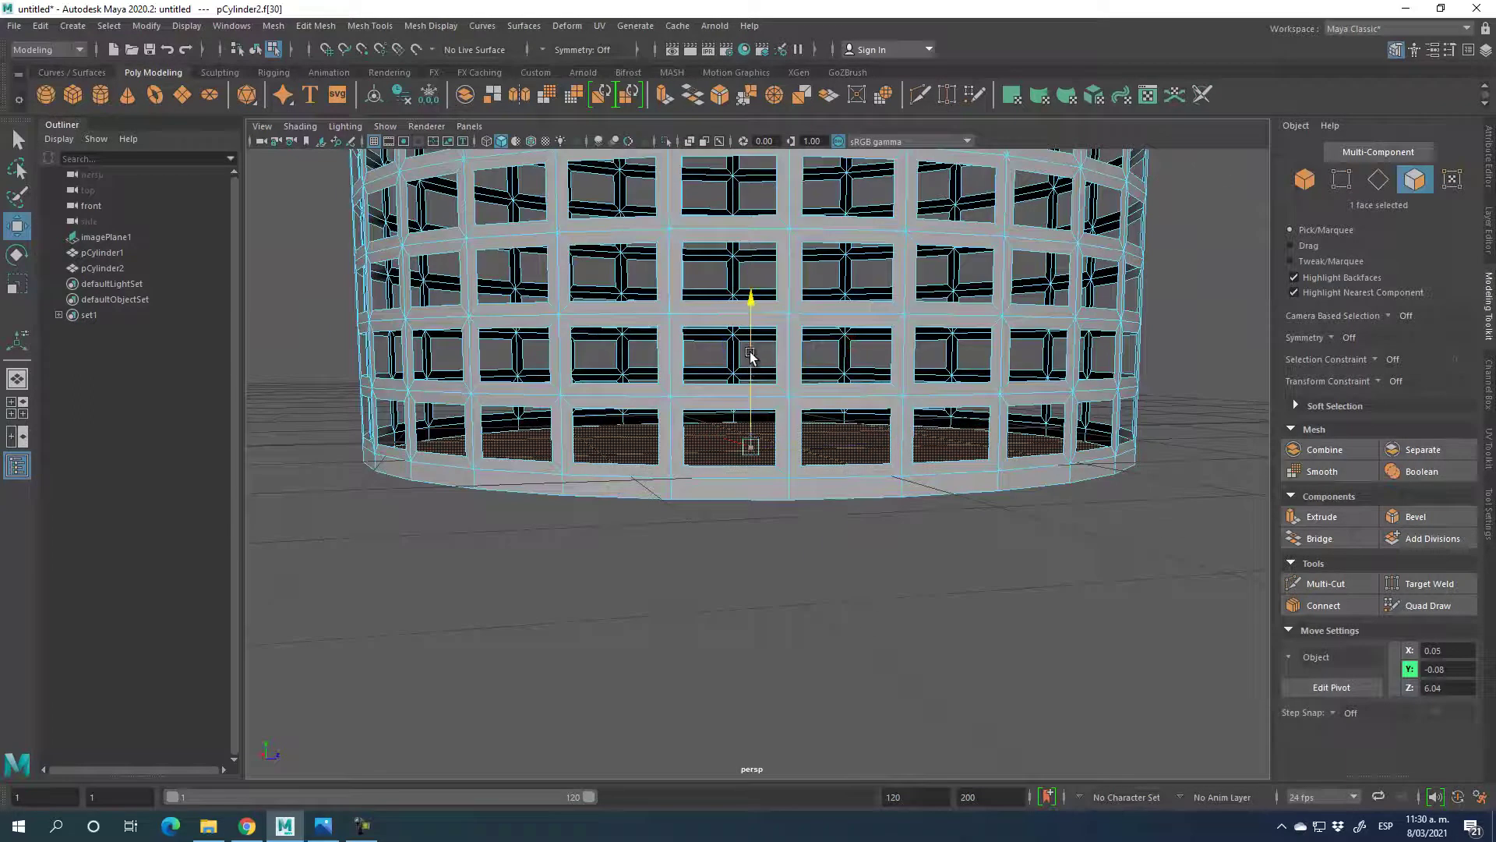
pyautogui.click(1378, 179)
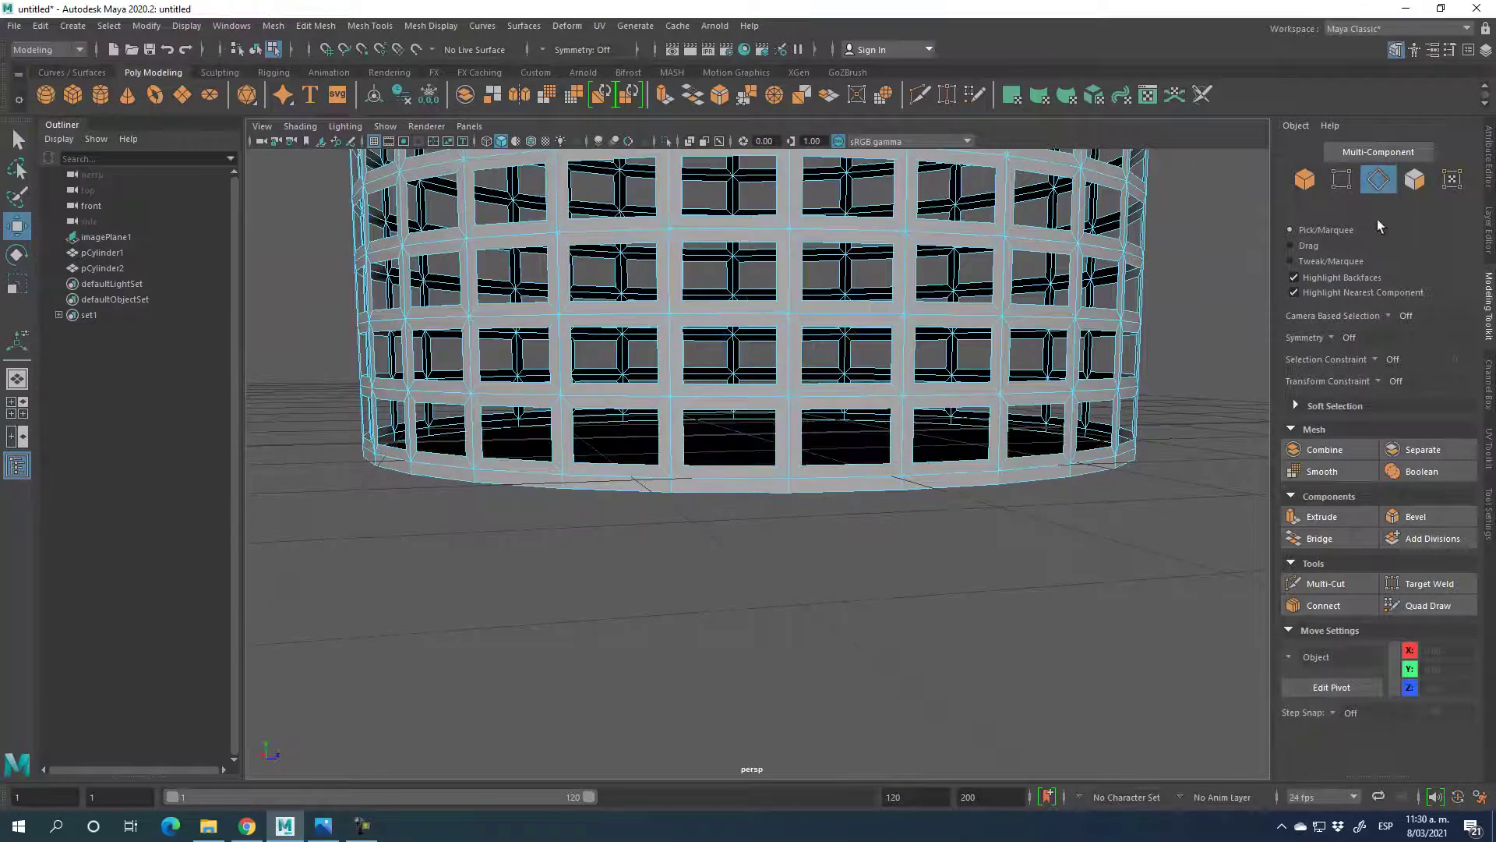
# - Insert an edge loop around the basket's bottom rim with Multi-Cut
pyautogui.click(1325, 583)
pyautogui.keyDown('ctrl'); pyautogui.click(901, 481); pyautogui.keyUp('ctrl')
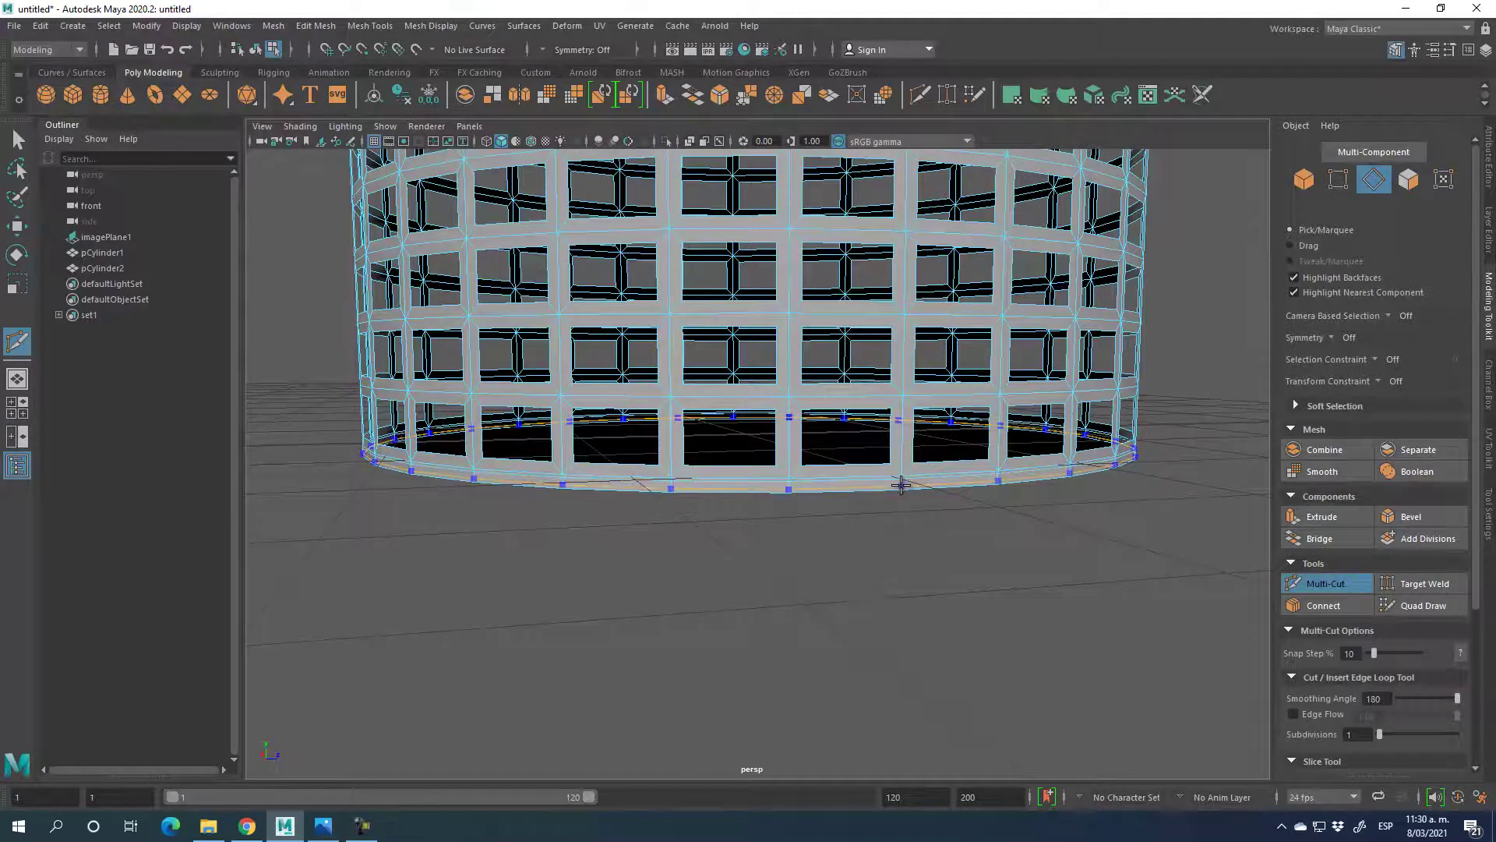
pyautogui.click(1325, 589)
pyautogui.scroll(-8, 986, 395)
pyautogui.keyDown('alt'); pyautogui.moveTo(965, 357); pyautogui.dragTo(956, 456, button='middle'); pyautogui.keyUp('alt')
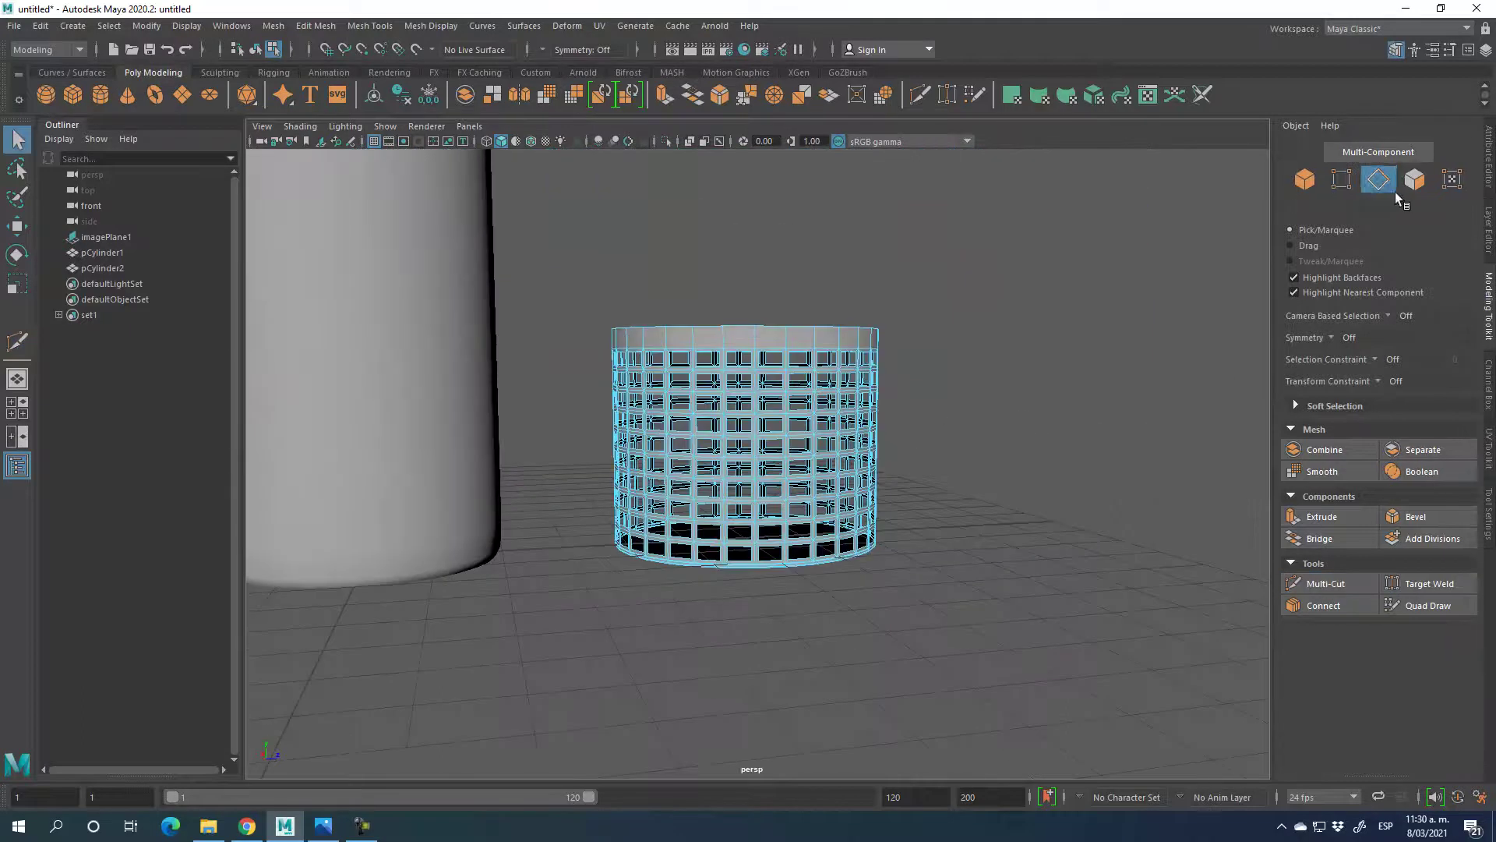
# - Reset the Move tool pivot of the glass cylinder and of the grid basket in object selection
pyautogui.click(1379, 186)
pyautogui.keyDown('alt'); pyautogui.moveTo(936, 653); pyautogui.dragTo(831, 694); pyautogui.keyUp('alt')
pyautogui.keyDown('alt'); pyautogui.moveTo(884, 534); pyautogui.dragTo(861, 606); pyautogui.keyUp('alt')
pyautogui.click(822, 330)
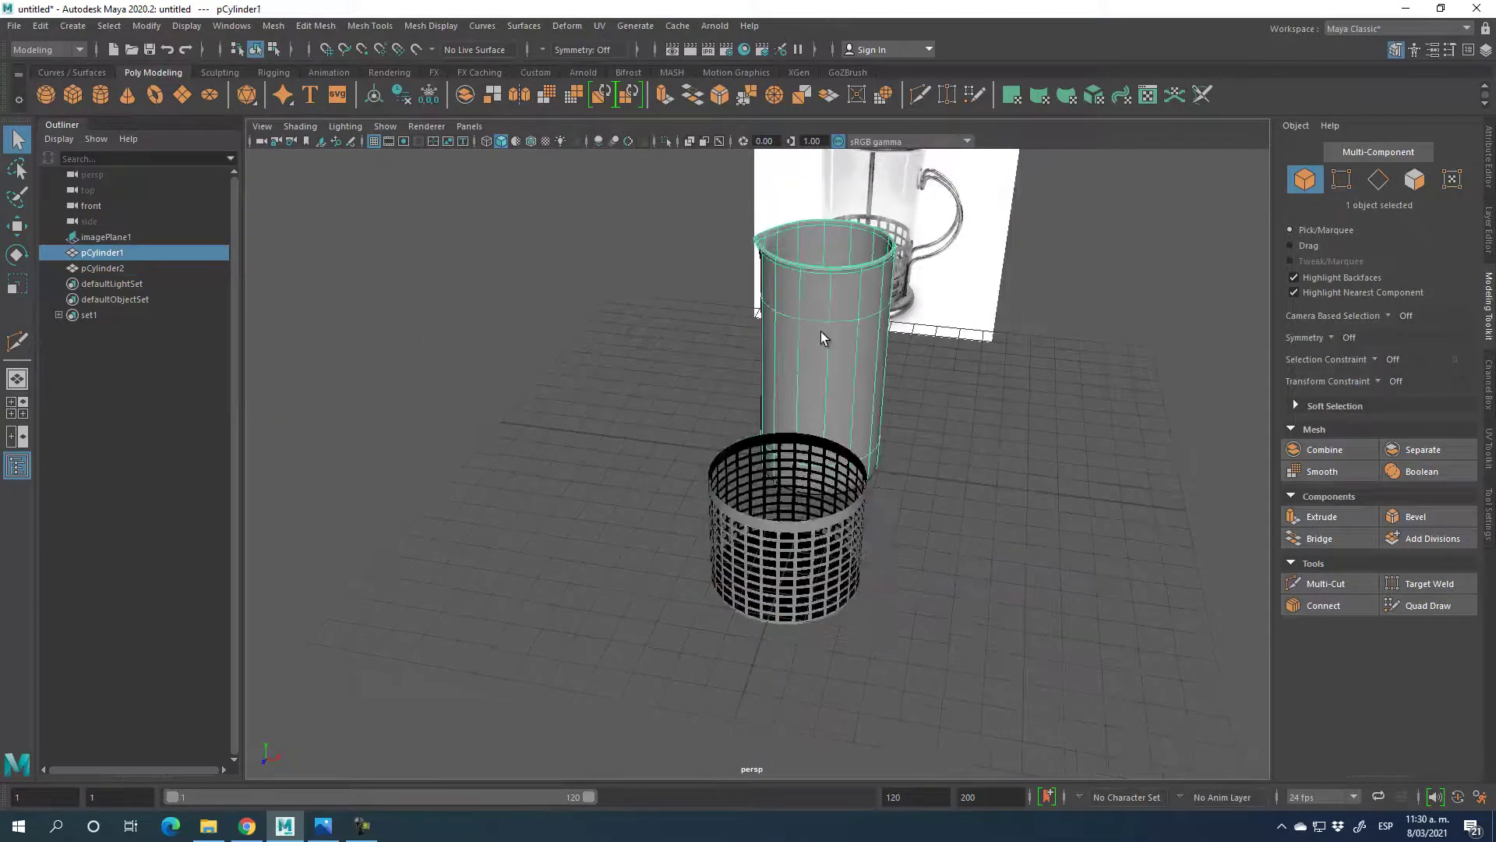
pyautogui.keyDown('alt'); pyautogui.moveTo(830, 329); pyautogui.dragTo(1096, 511); pyautogui.keyUp('alt')
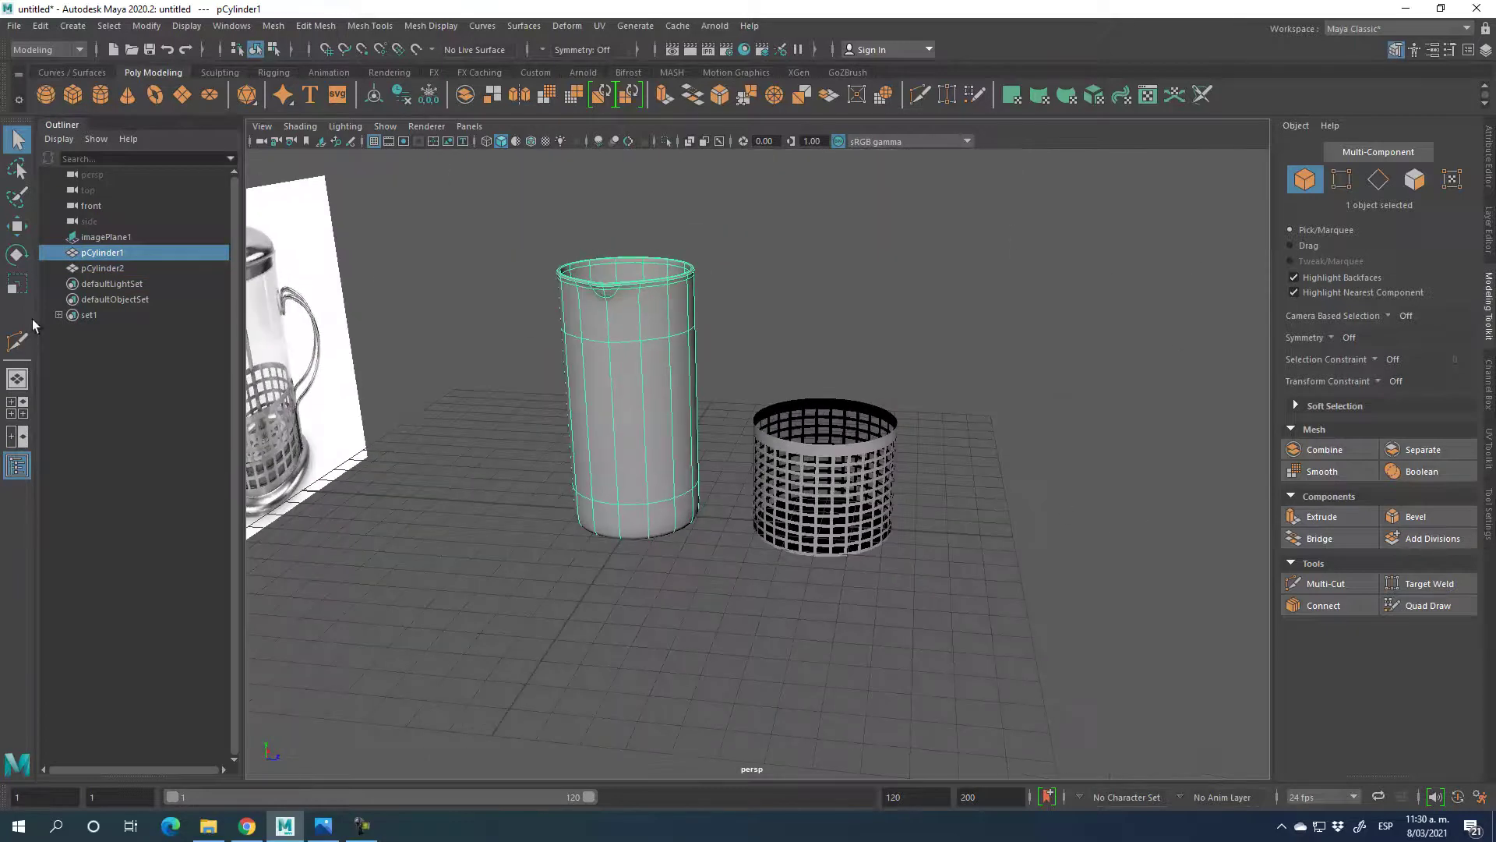
pyautogui.click(17, 227)
pyautogui.keyDown('alt'); pyautogui.moveTo(858, 393); pyautogui.dragTo(966, 324); pyautogui.keyUp('alt')
pyautogui.click(1490, 515)
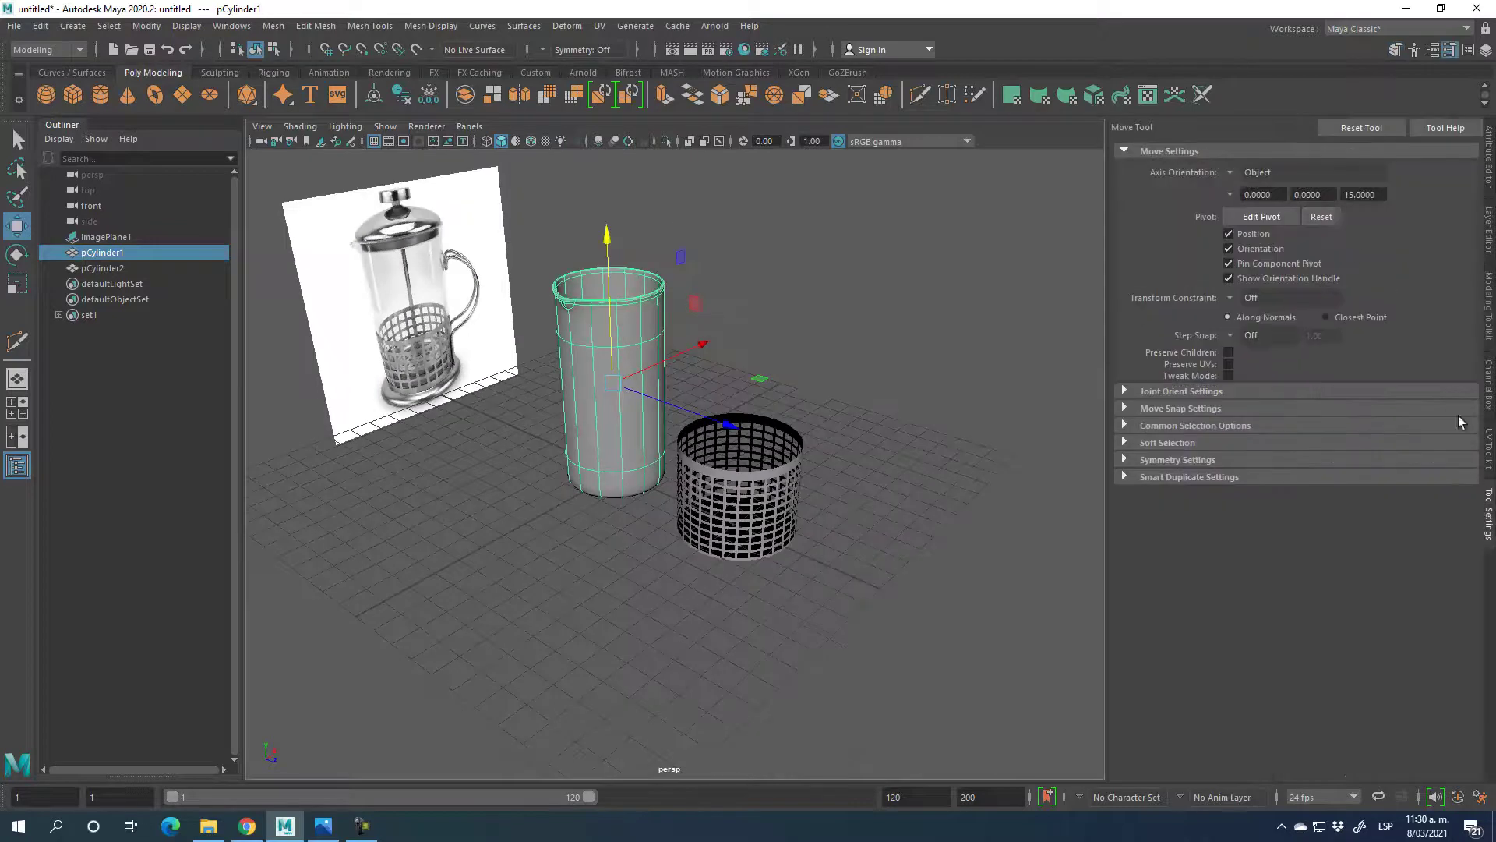
pyautogui.click(1322, 219)
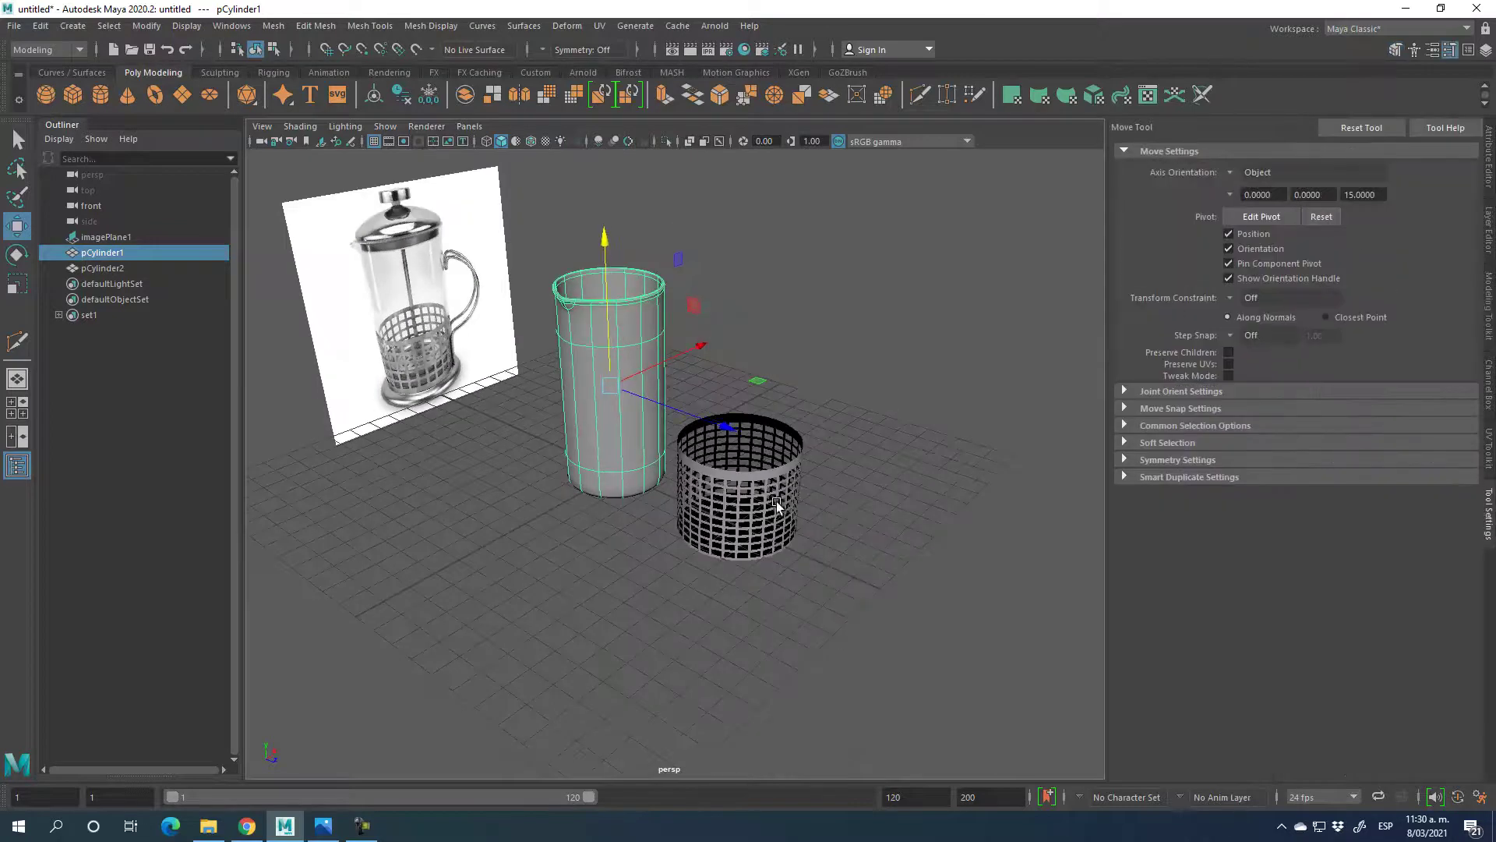
pyautogui.click(795, 475)
pyautogui.click(1321, 216)
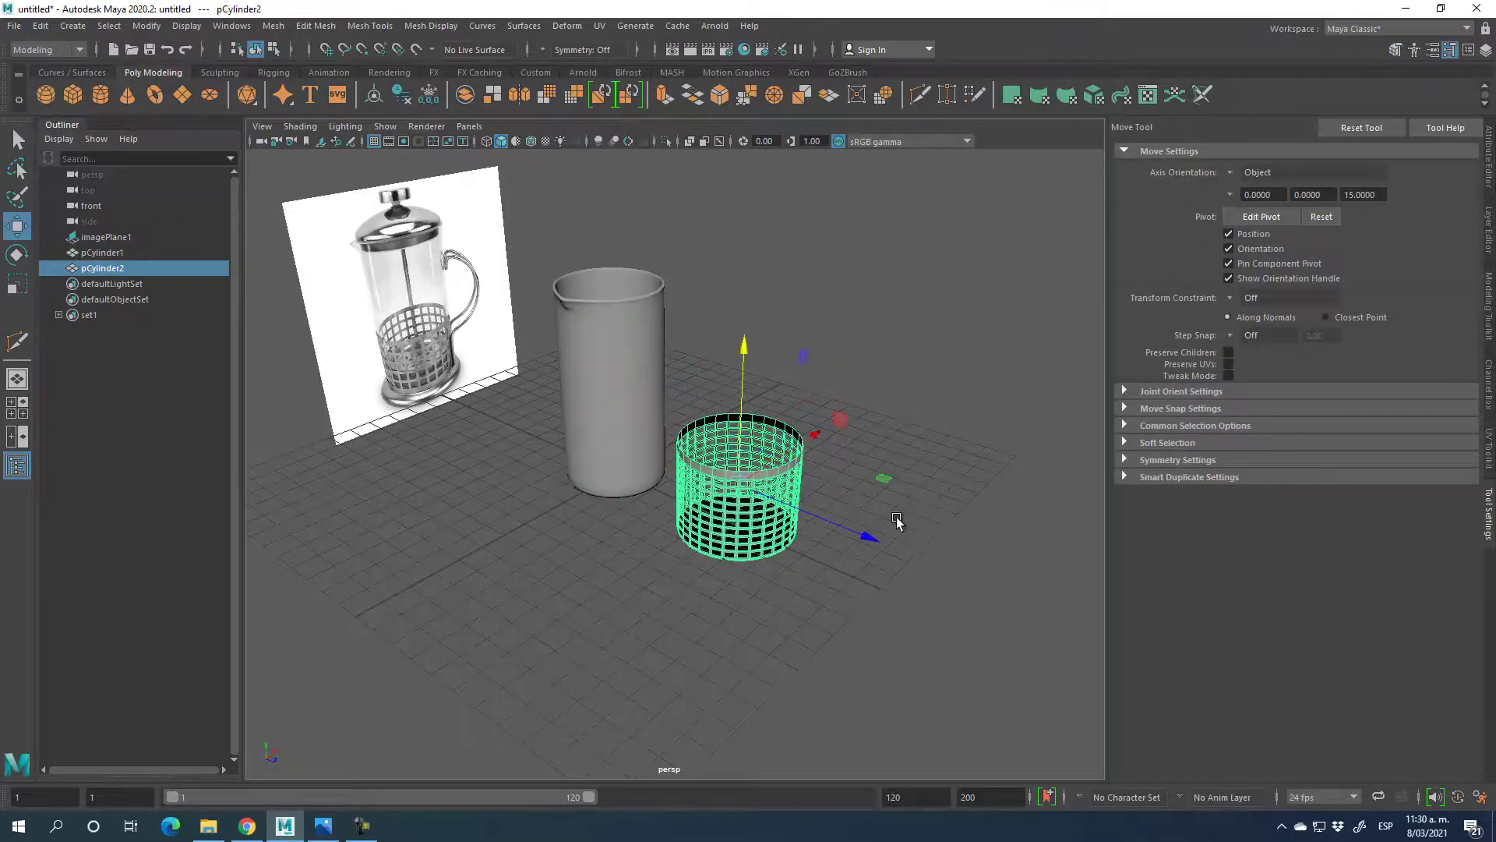
pyautogui.keyDown('alt'); pyautogui.moveTo(733, 474); pyautogui.dragTo(857, 600); pyautogui.keyUp('alt')
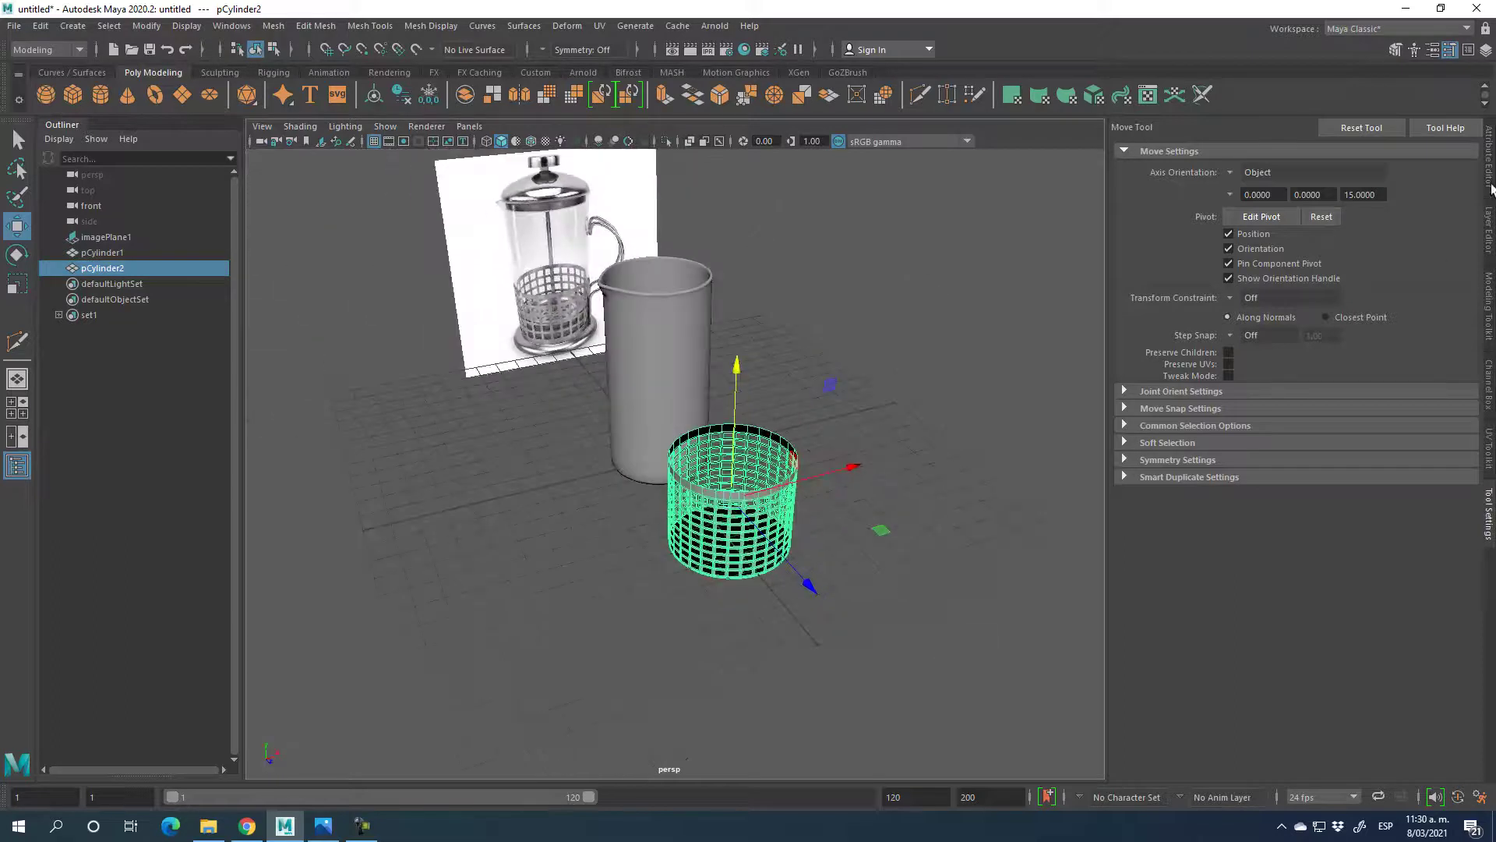
# - Select the basket and the glass cylinder together and line the basket up with the glass using the Align Tool
pyautogui.click(1490, 163)
pyautogui.keyDown('alt'); pyautogui.moveTo(651, 615); pyautogui.dragTo(751, 368); pyautogui.keyUp('alt')
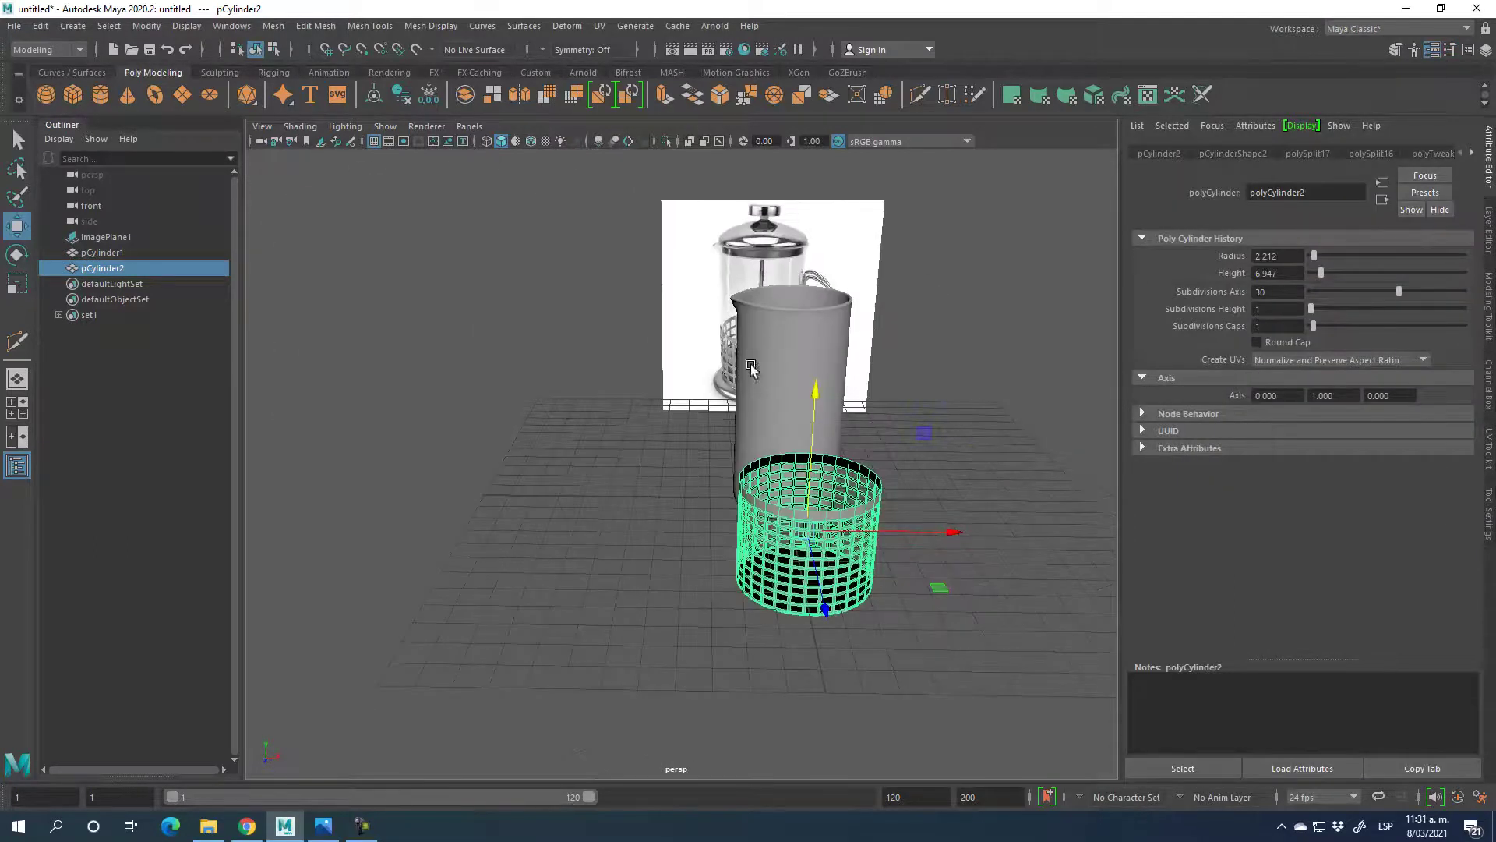
pyautogui.keyDown('shift'); pyautogui.click(793, 360); pyautogui.keyUp('shift')
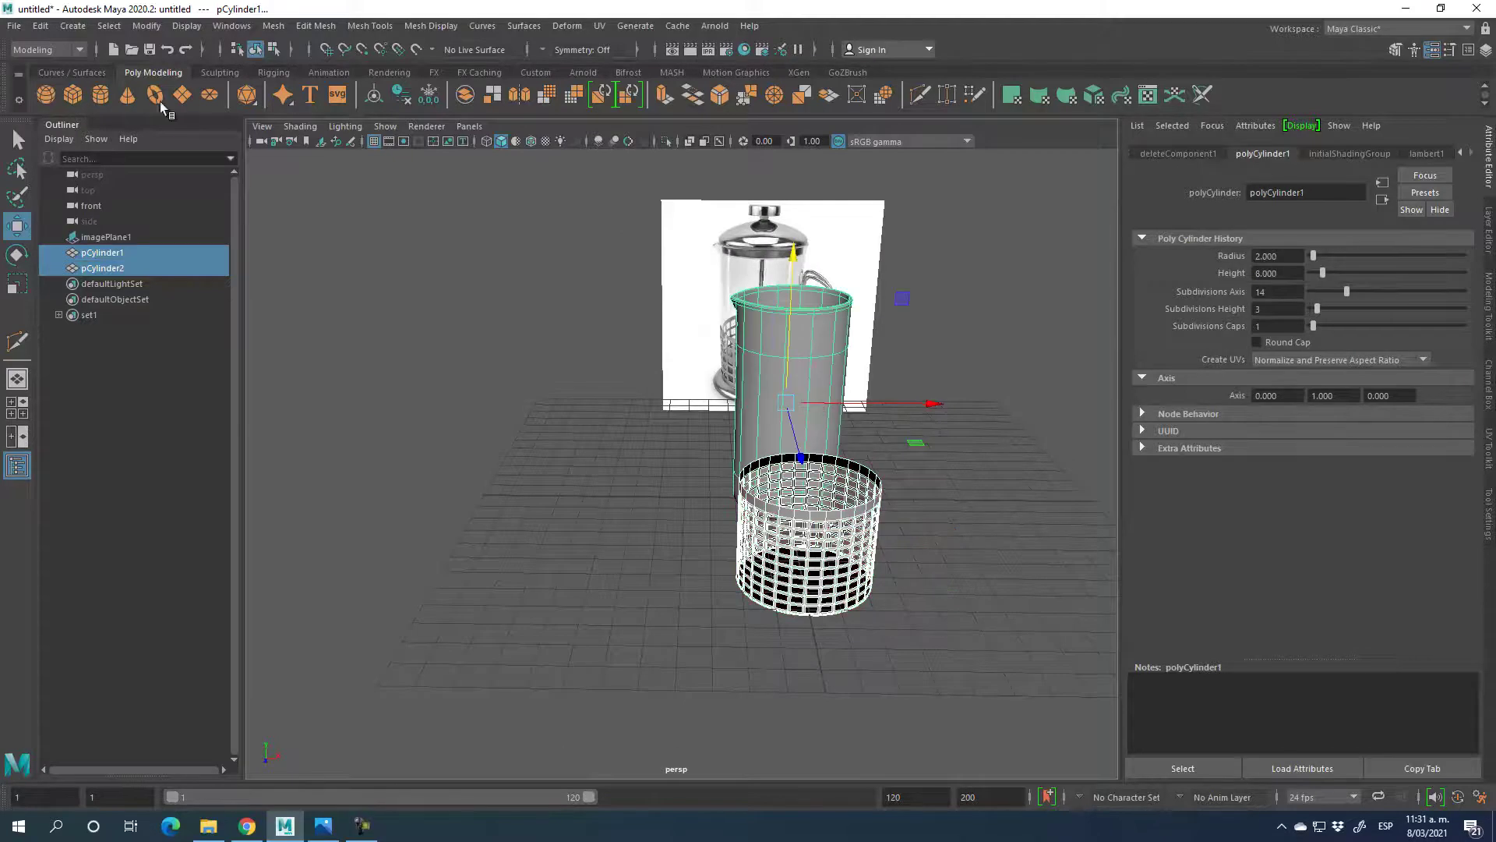
pyautogui.click(148, 25)
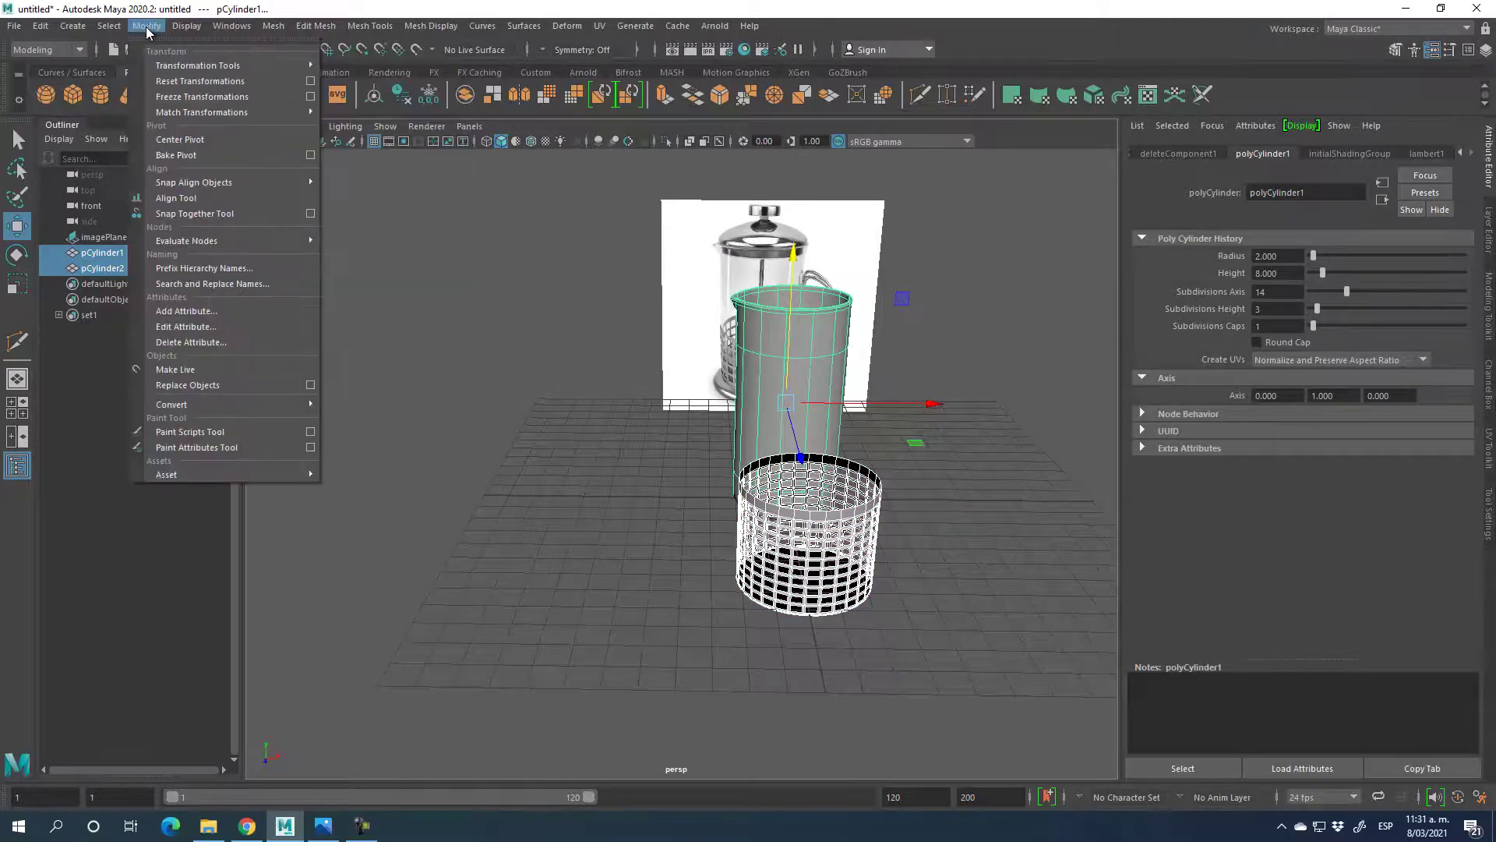
pyautogui.click(166, 199)
pyautogui.keyDown('alt'); pyautogui.moveTo(563, 541); pyautogui.dragTo(544, 540); pyautogui.keyUp('alt')
pyautogui.click(807, 279)
pyautogui.keyDown('alt'); pyautogui.moveTo(935, 494); pyautogui.dragTo(1056, 474); pyautogui.keyUp('alt')
pyautogui.moveTo(682, 592)
pyautogui.keyDown('alt'); pyautogui.mouseDown()
pyautogui.moveTo(650, 601)
pyautogui.moveTo(678, 568)
pyautogui.moveTo(615, 596)
pyautogui.moveTo(868, 611)
pyautogui.moveTo(868, 644)
pyautogui.moveTo(704, 601)
pyautogui.moveTo(694, 581)
pyautogui.mouseUp(); pyautogui.keyUp('alt')
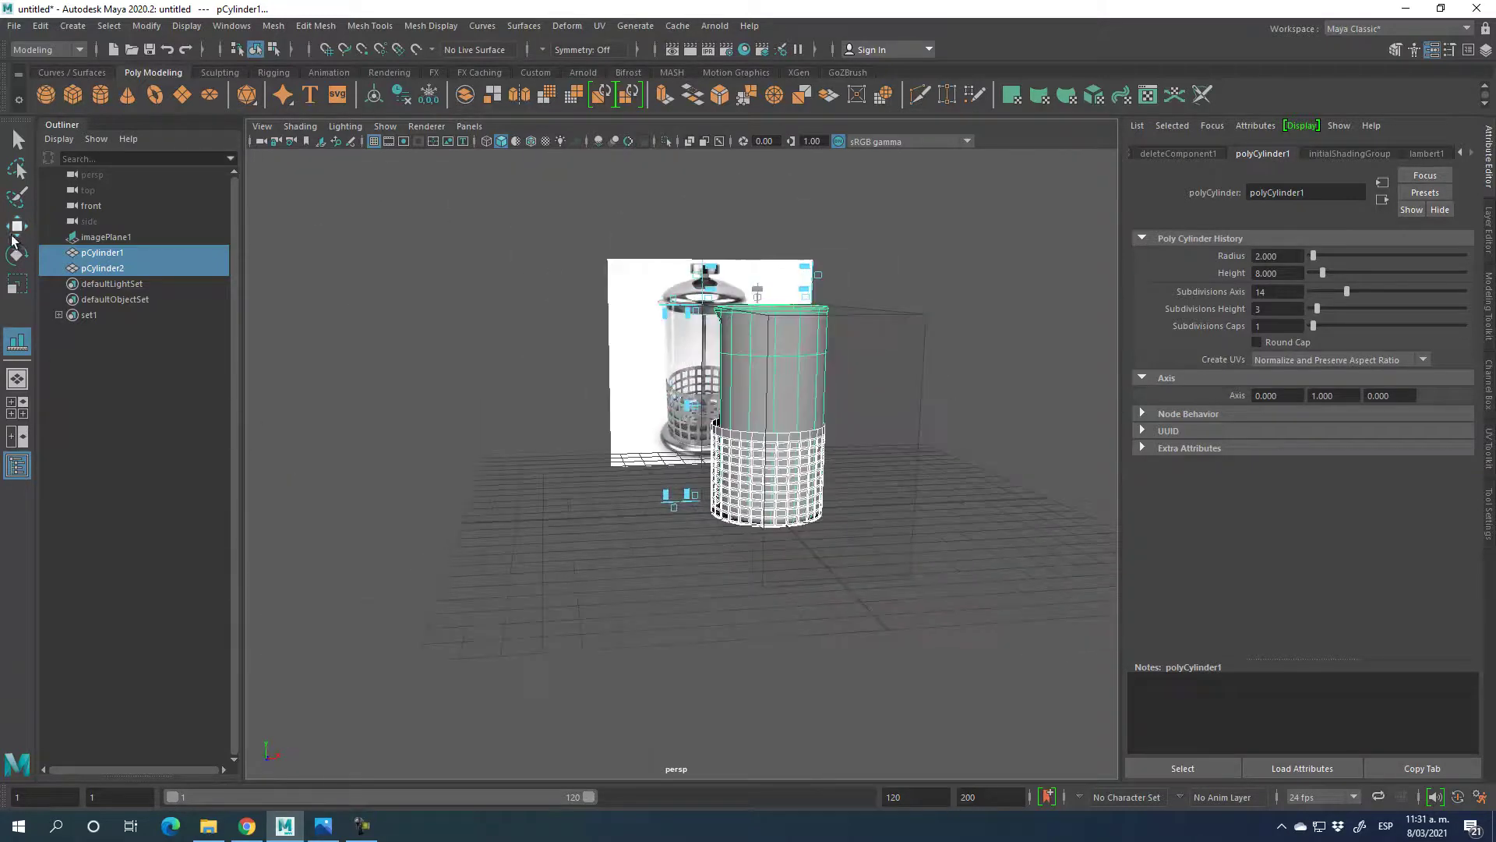
# - Select only the basket and shift it slightly sideways to centre it around the lower part of the glass
pyautogui.click(16, 227)
pyautogui.click(586, 490)
pyautogui.click(713, 433)
pyautogui.keyDown('alt'); pyautogui.moveTo(904, 520); pyautogui.dragTo(878, 501); pyautogui.keyUp('alt')
pyautogui.keyDown('alt'); pyautogui.moveTo(878, 501); pyautogui.dragTo(975, 594, button='right'); pyautogui.keyUp('alt')
pyautogui.keyDown('alt'); pyautogui.moveTo(975, 594); pyautogui.dragTo(852, 569); pyautogui.keyUp('alt')
pyautogui.keyDown('alt'); pyautogui.moveTo(852, 569); pyautogui.dragTo(883, 571, button='right'); pyautogui.keyUp('alt')
pyautogui.keyDown('alt'); pyautogui.moveTo(883, 571); pyautogui.dragTo(857, 630, button='middle'); pyautogui.keyUp('alt')
pyautogui.moveTo(824, 551); pyautogui.dragTo(835, 551)
# - Scale the basket down slightly to hug the glass and lower it a little to fit the glass base
pyautogui.press('r')
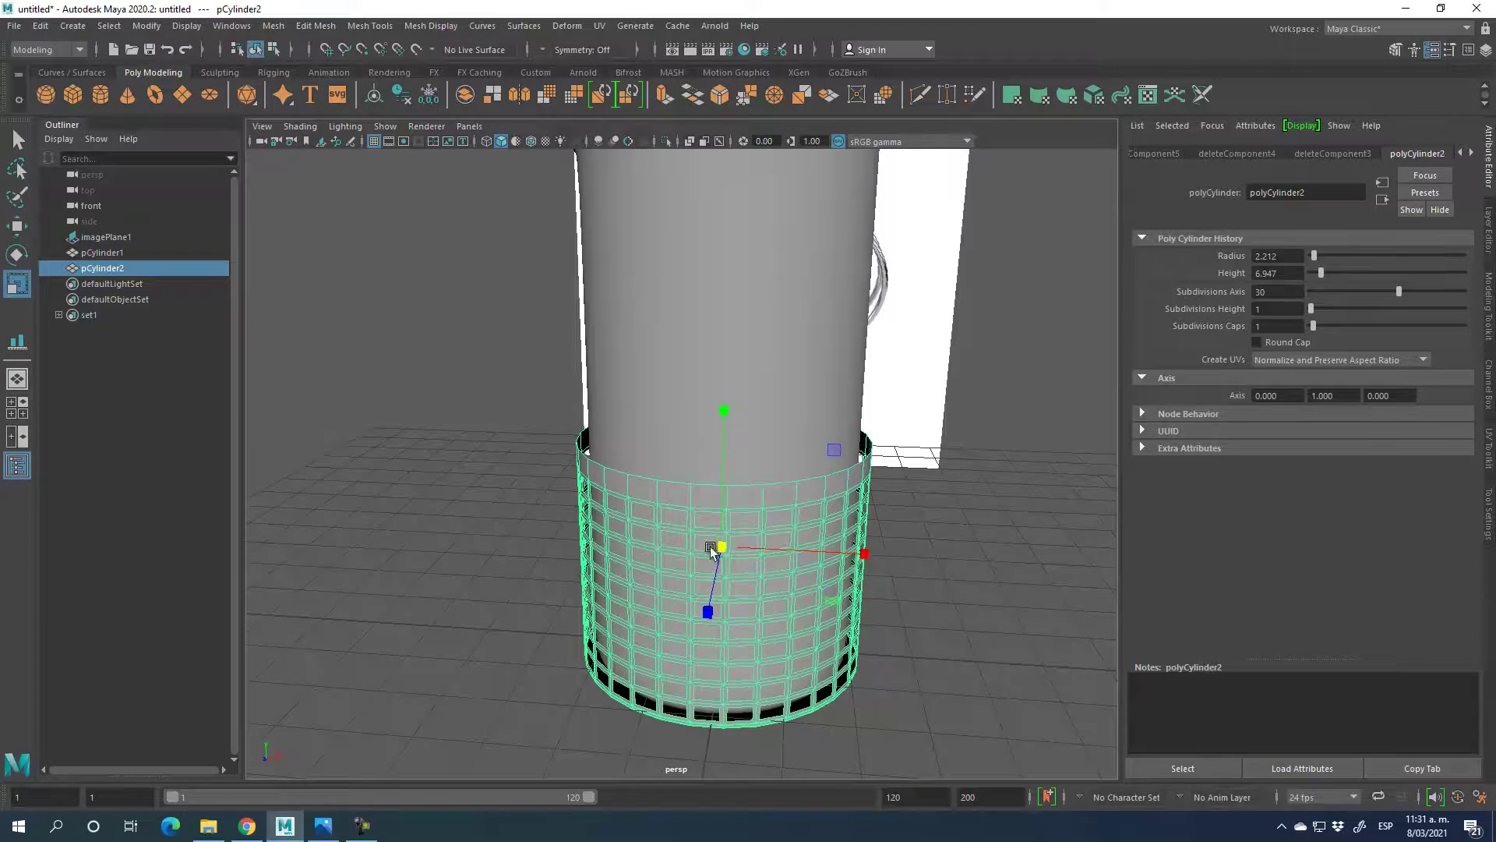
pyautogui.moveTo(721, 547); pyautogui.dragTo(709, 544)
pyautogui.moveTo(875, 681)
pyautogui.keyDown('alt'); pyautogui.mouseDown()
pyautogui.moveTo(959, 684)
pyautogui.moveTo(955, 641)
pyautogui.moveTo(873, 678)
pyautogui.mouseUp(); pyautogui.keyUp('alt')
pyautogui.click(17, 226)
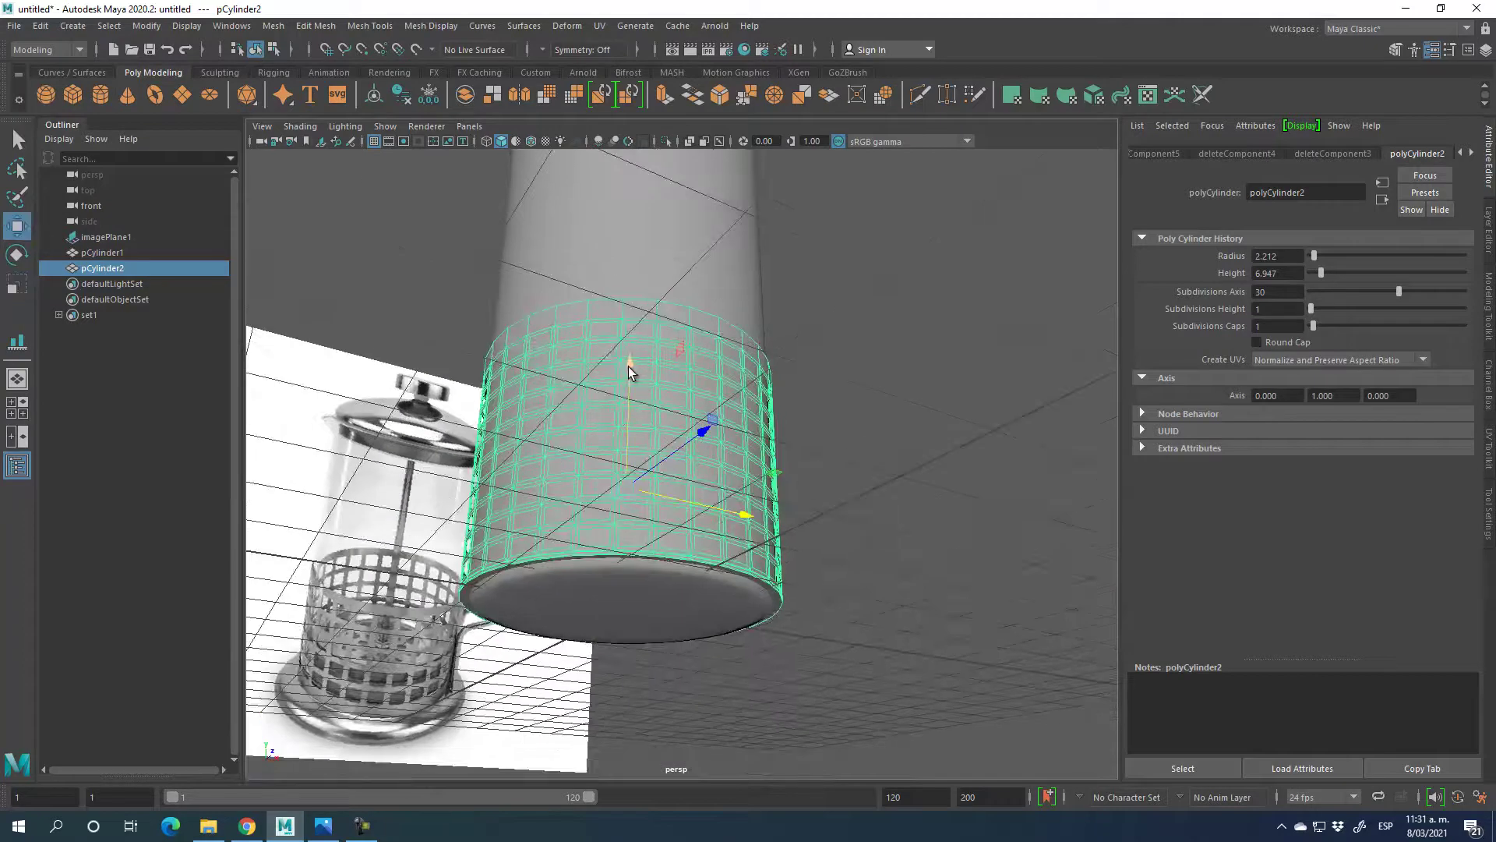
pyautogui.moveTo(628, 368); pyautogui.dragTo(632, 376)
pyautogui.keyDown('alt'); pyautogui.moveTo(904, 440); pyautogui.dragTo(982, 522); pyautogui.keyUp('alt')
pyautogui.scroll(-6, 878, 530)
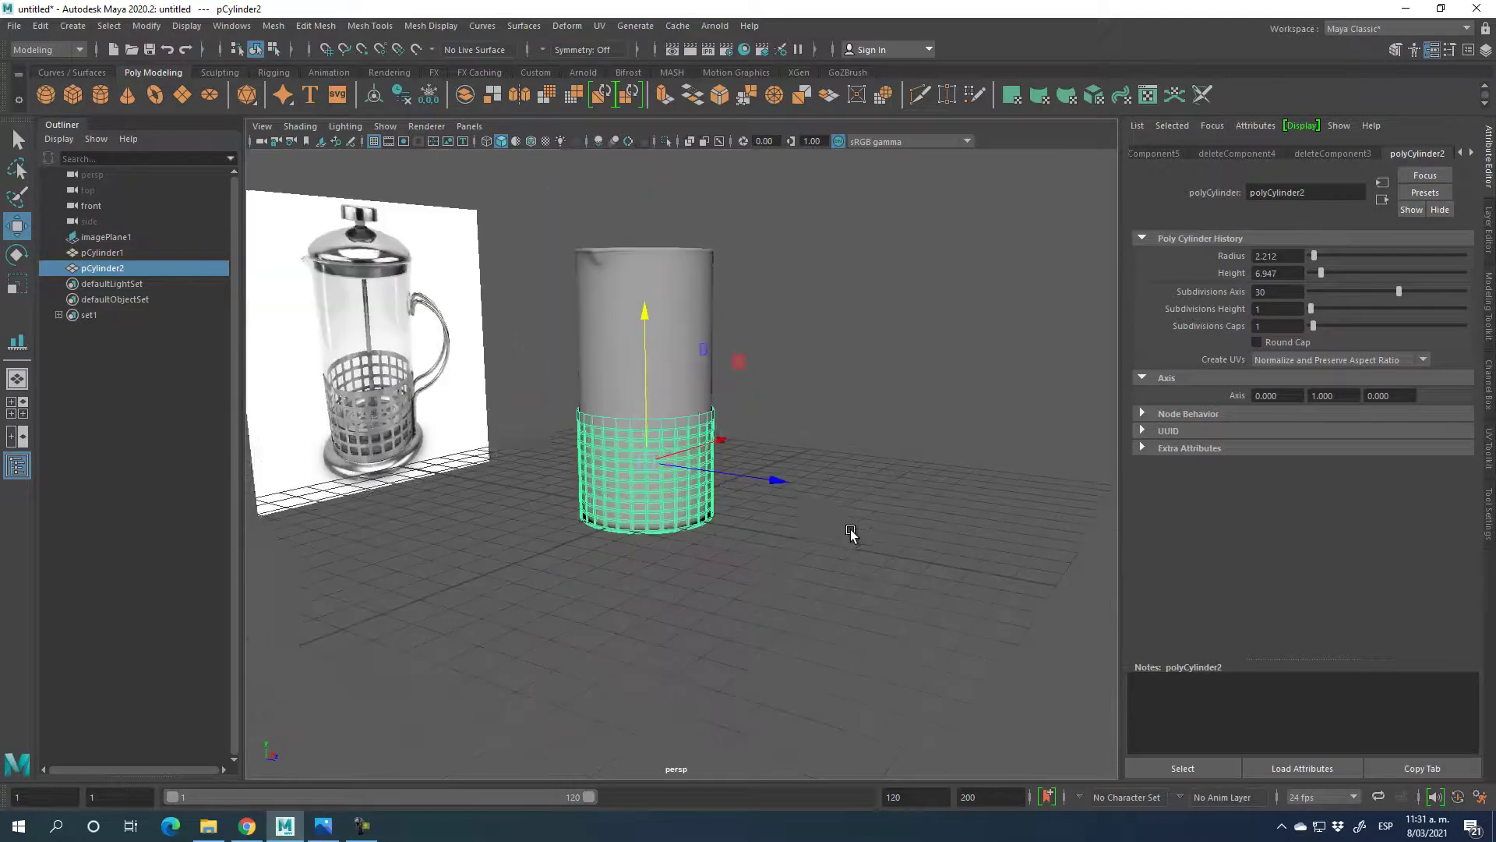
# - Extrude the whole basket with a small thickness to give the grid a thin solid wall
pyautogui.keyDown('alt'); pyautogui.moveTo(864, 479); pyautogui.dragTo(852, 479, button='middle'); pyautogui.keyUp('alt')
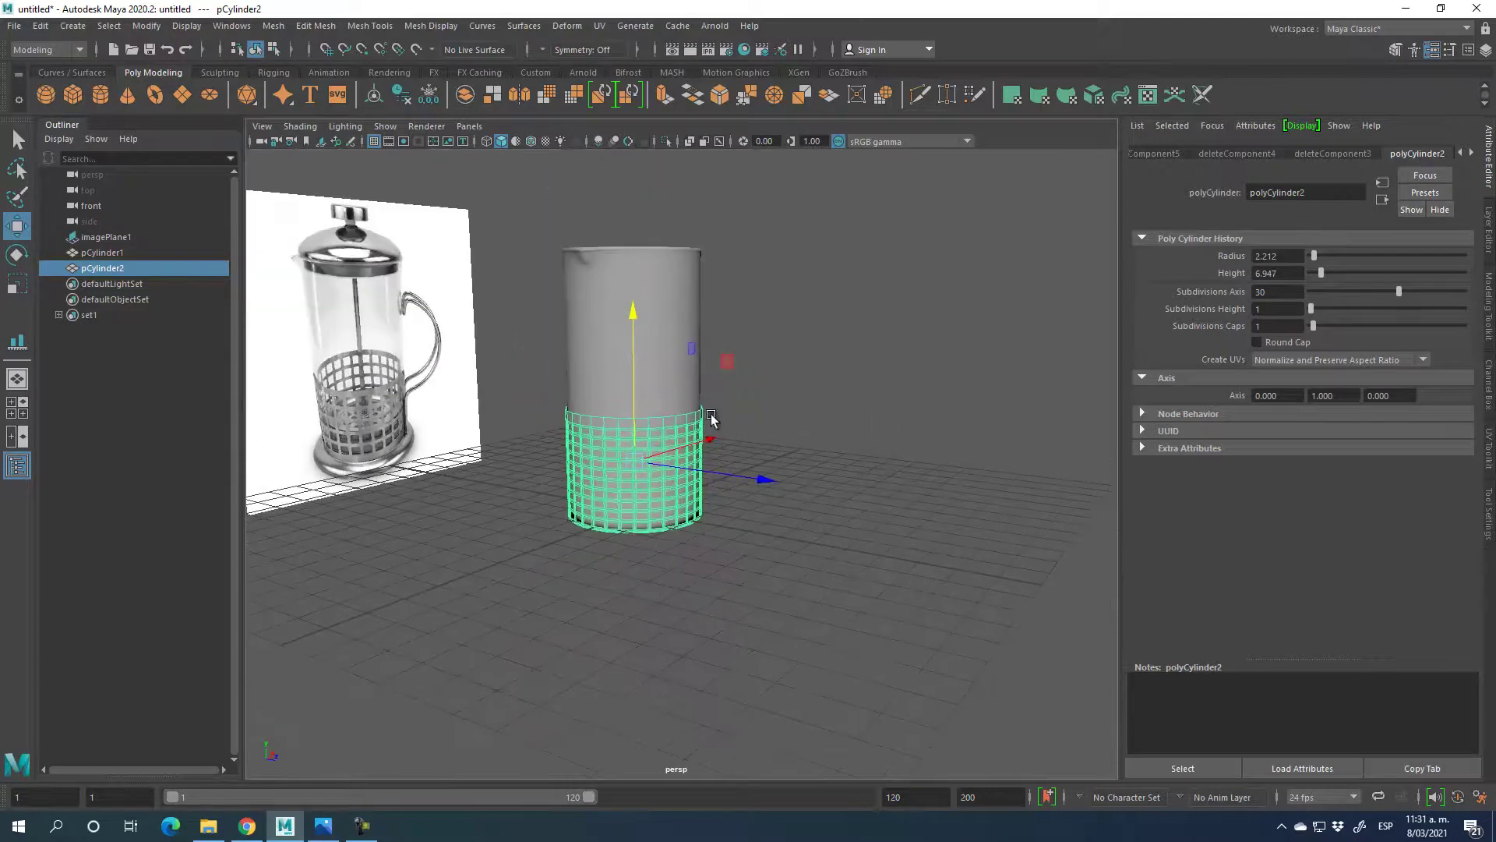
pyautogui.scroll(10, 712, 418)
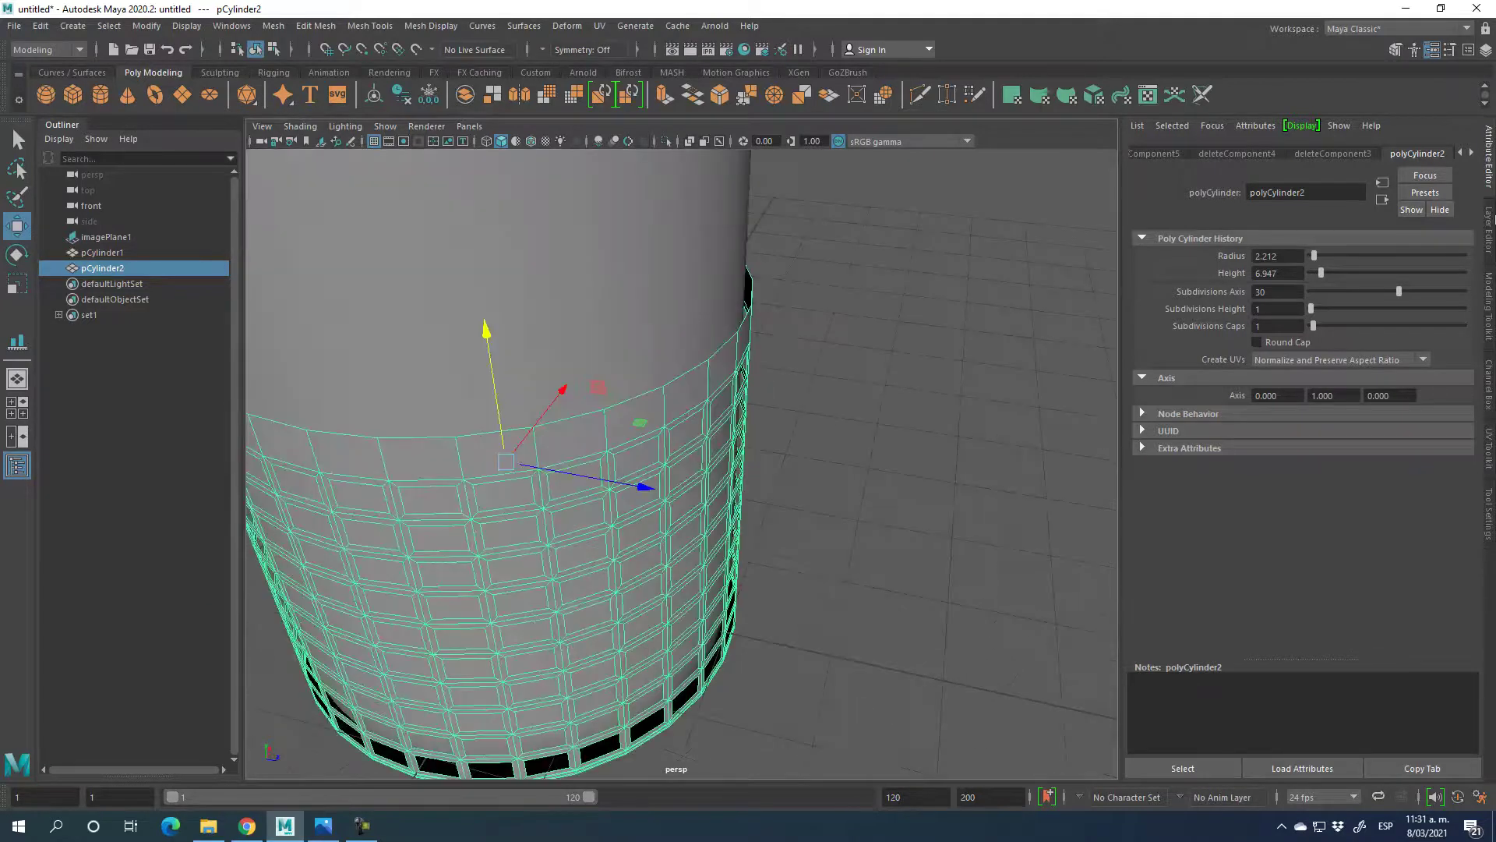
pyautogui.click(1489, 316)
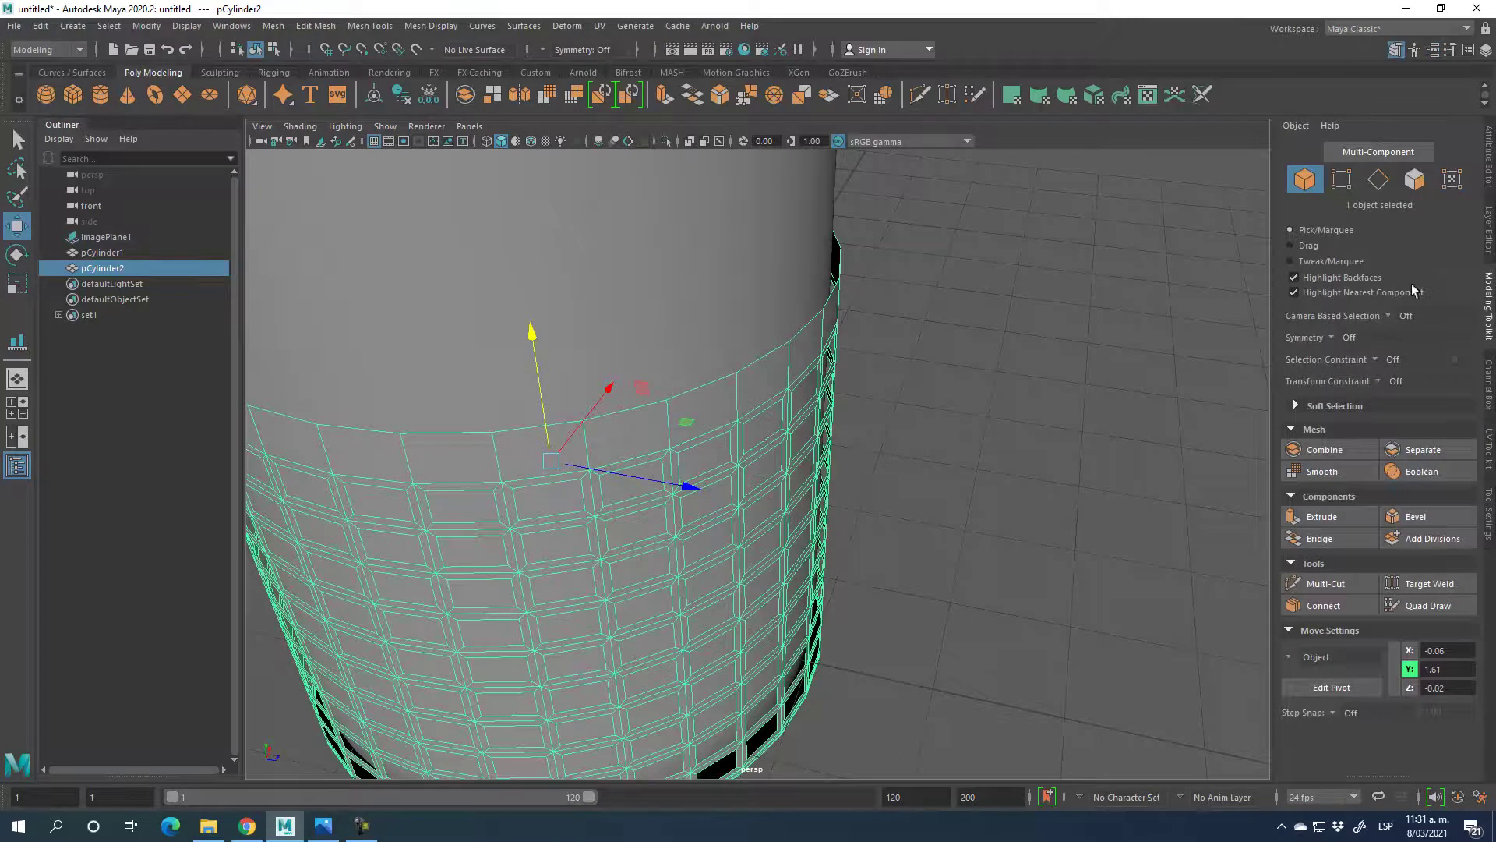
pyautogui.click(1323, 520)
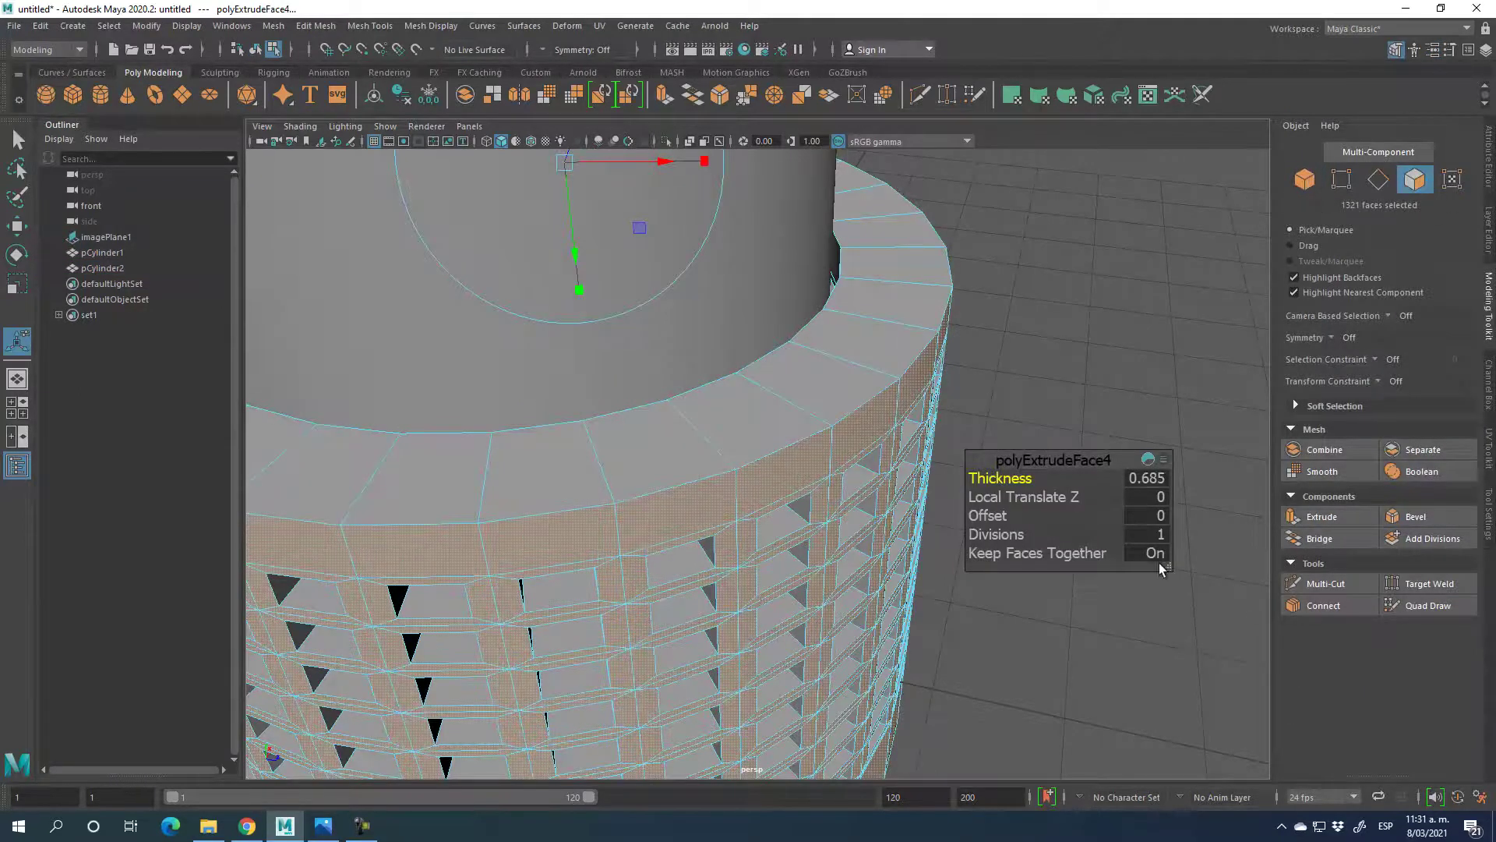
pyautogui.moveTo(1014, 480); pyautogui.dragTo(1004, 481)
pyautogui.click(1159, 481)
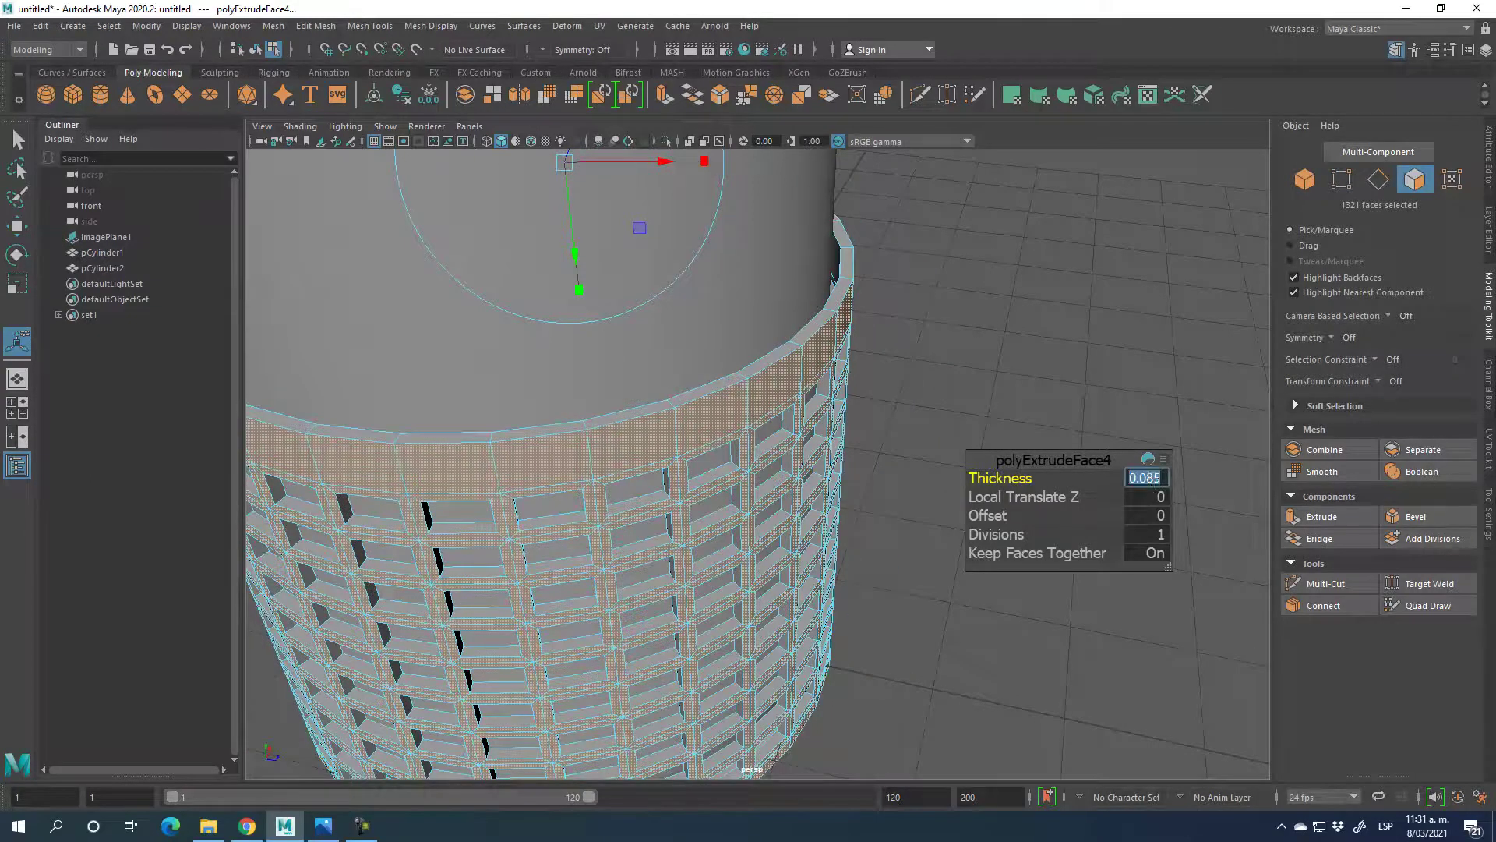
pyautogui.write('2')
pyautogui.press('Return')
pyautogui.click(18, 226)
pyautogui.keyDown('alt'); pyautogui.moveTo(501, 304); pyautogui.dragTo(920, 594); pyautogui.keyUp('alt')
pyautogui.keyDown('alt'); pyautogui.moveTo(920, 594); pyautogui.dragTo(789, 550, button='right'); pyautogui.keyUp('alt')
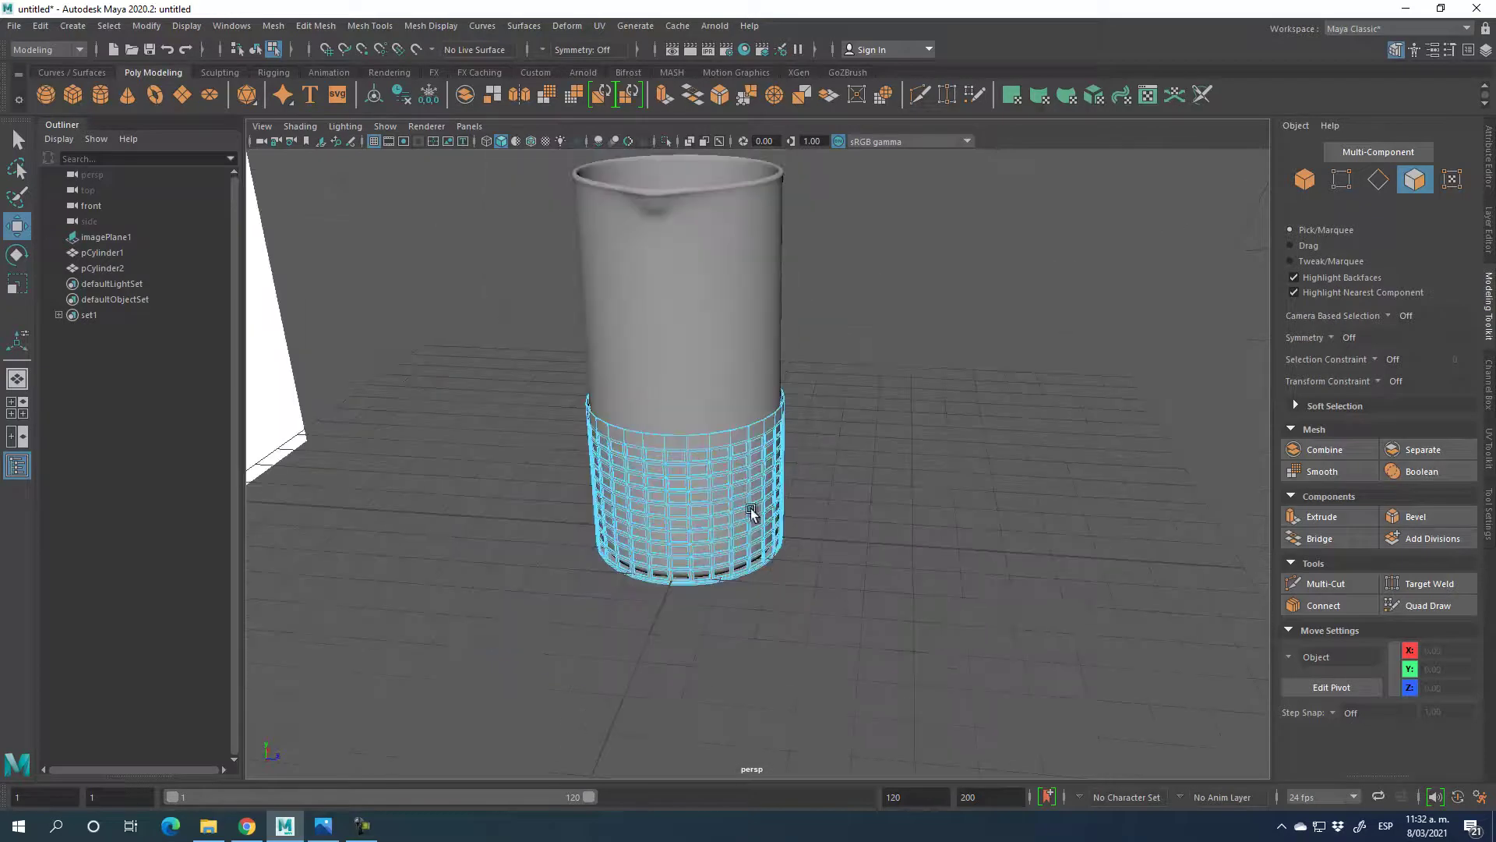
# - Return to object selection and raise the glass and basket together to about Y 4.15
pyautogui.hotkey('ctrl', 'z')
pyautogui.keyDown('alt'); pyautogui.moveTo(851, 701); pyautogui.dragTo(883, 647); pyautogui.keyUp('alt')
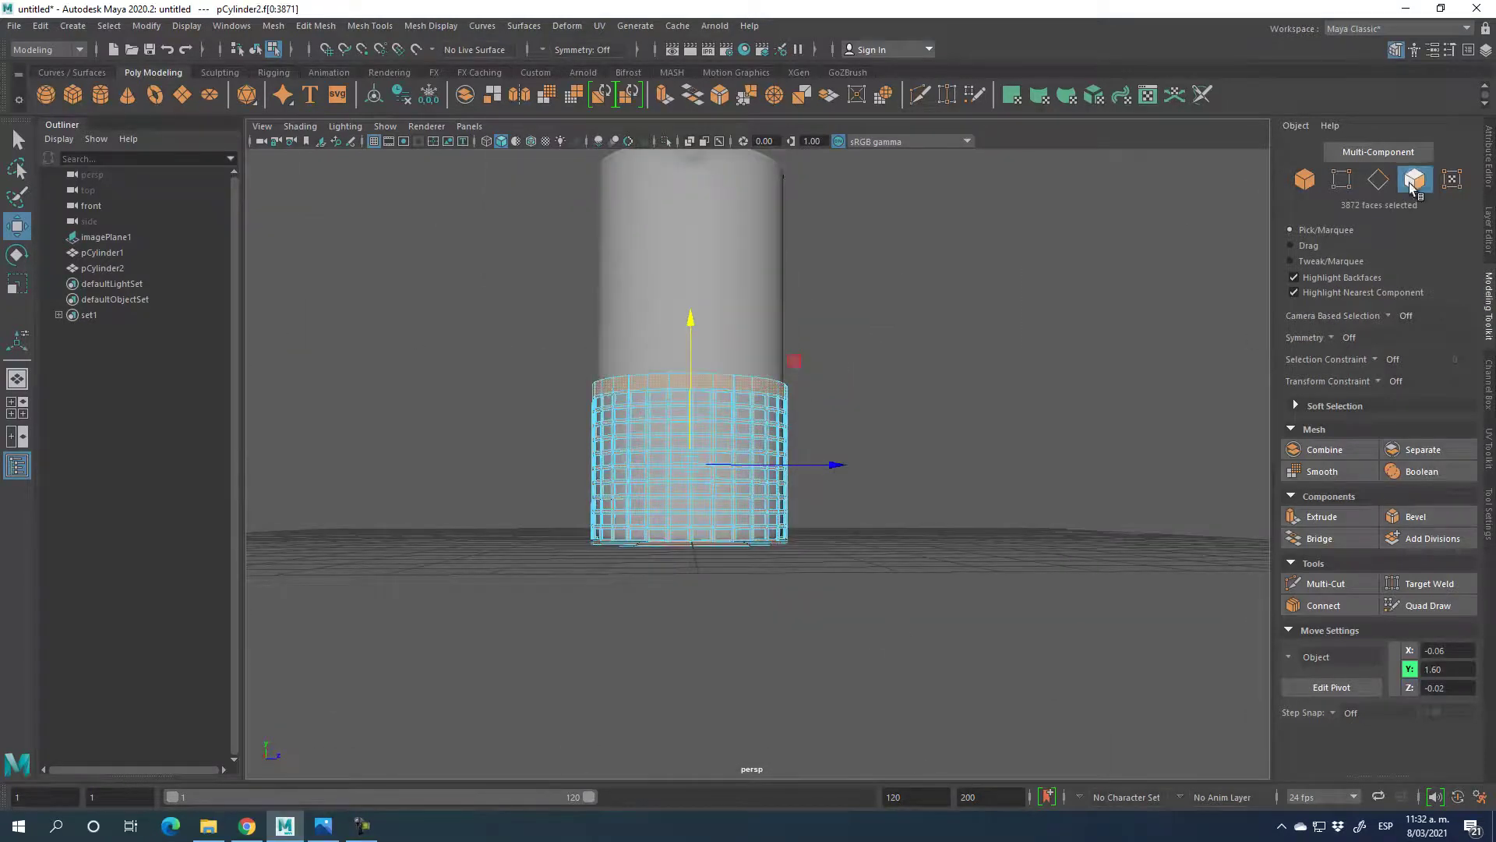
pyautogui.click(1304, 179)
pyautogui.keyDown('shift'); pyautogui.click(697, 372); pyautogui.keyUp('shift')
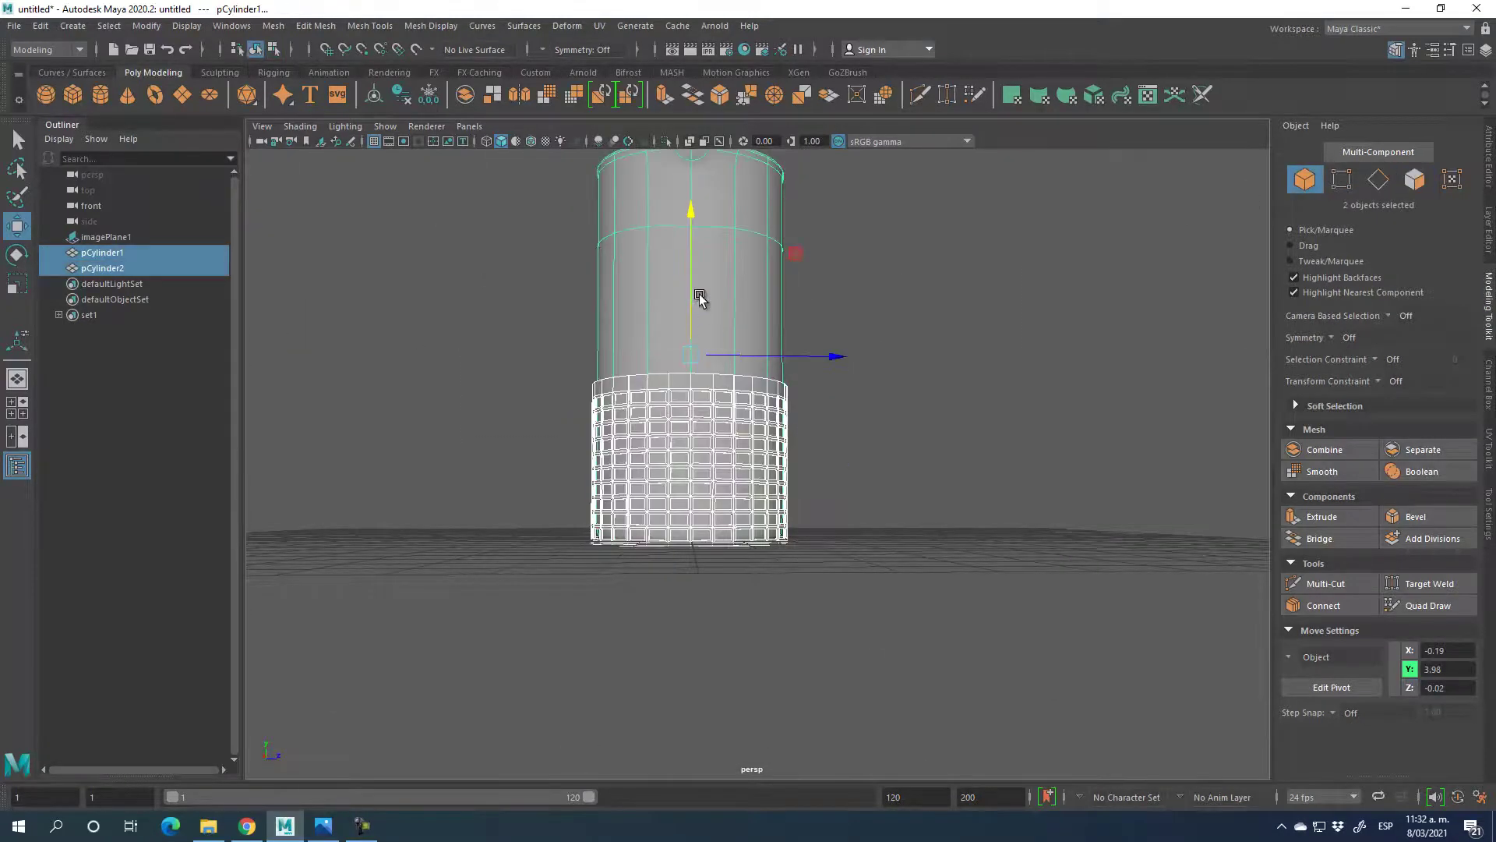
pyautogui.moveTo(694, 294); pyautogui.dragTo(696, 285)
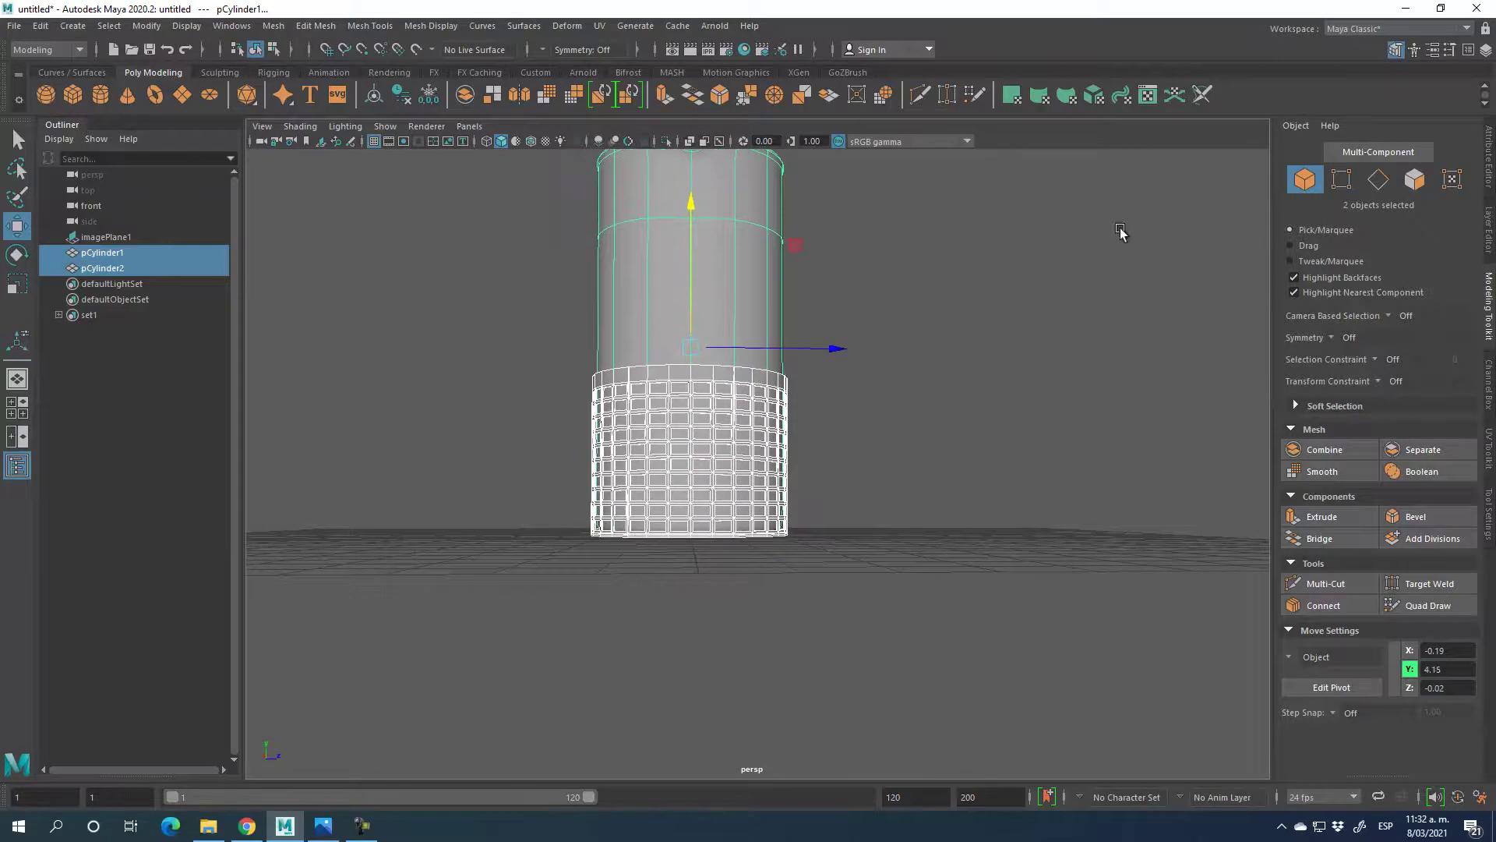
pyautogui.click(982, 379)
pyautogui.keyDown('alt'); pyautogui.moveTo(981, 380); pyautogui.dragTo(673, 575); pyautogui.keyUp('alt')
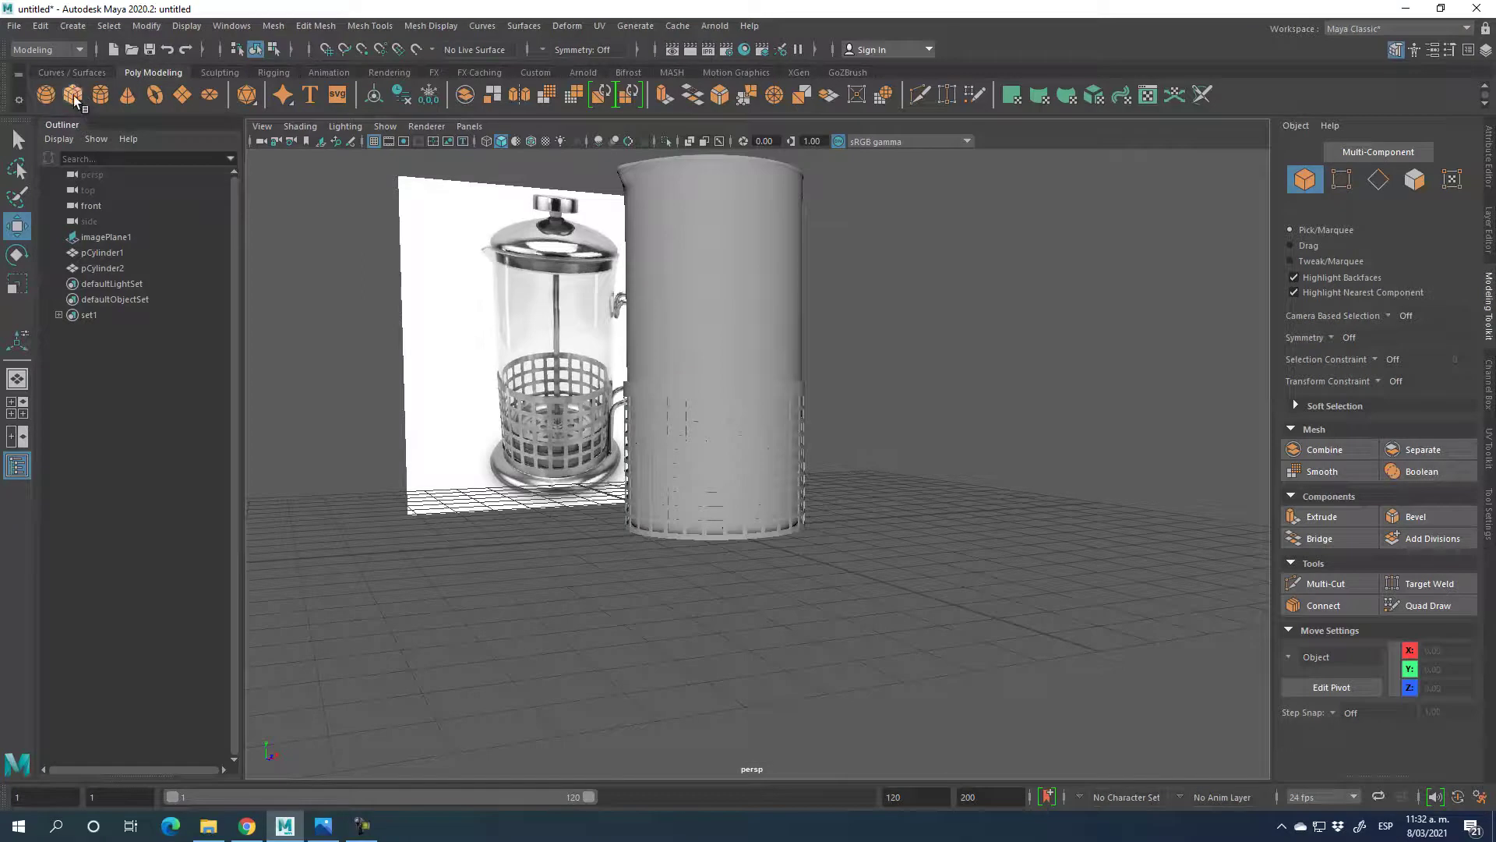
# - Create a flat polygon cylinder as a disc beside the glass and insert two edge loops around its side
pyautogui.click(99, 94)
pyautogui.keyDown('alt'); pyautogui.moveTo(874, 594); pyautogui.dragTo(773, 426); pyautogui.keyUp('alt')
pyautogui.click(1378, 179)
pyautogui.keyDown('alt'); pyautogui.moveTo(894, 460); pyautogui.dragTo(945, 448); pyautogui.keyUp('alt')
pyautogui.click(1325, 584)
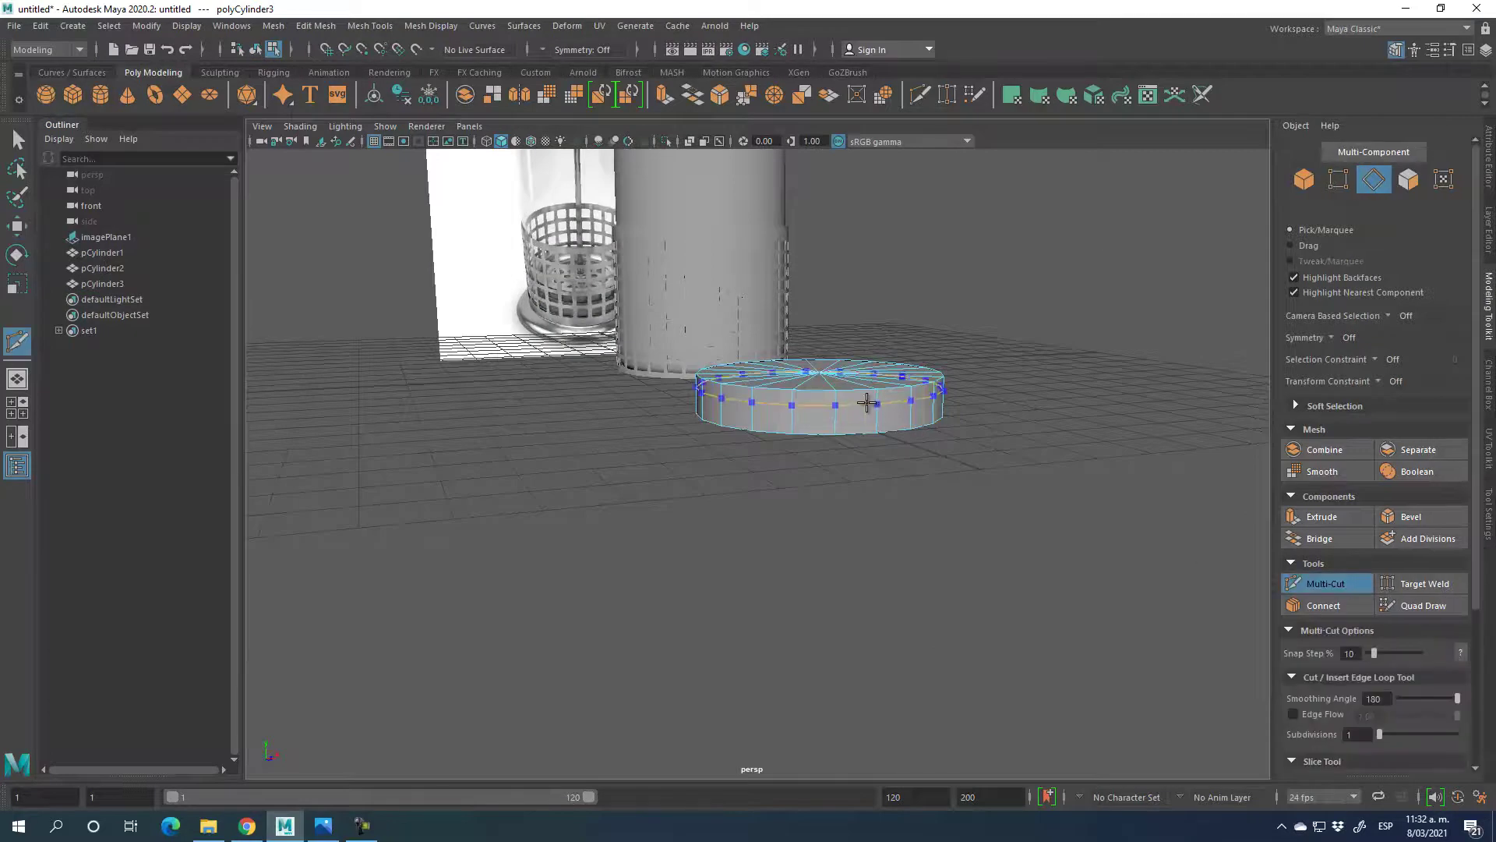
pyautogui.click(872, 419)
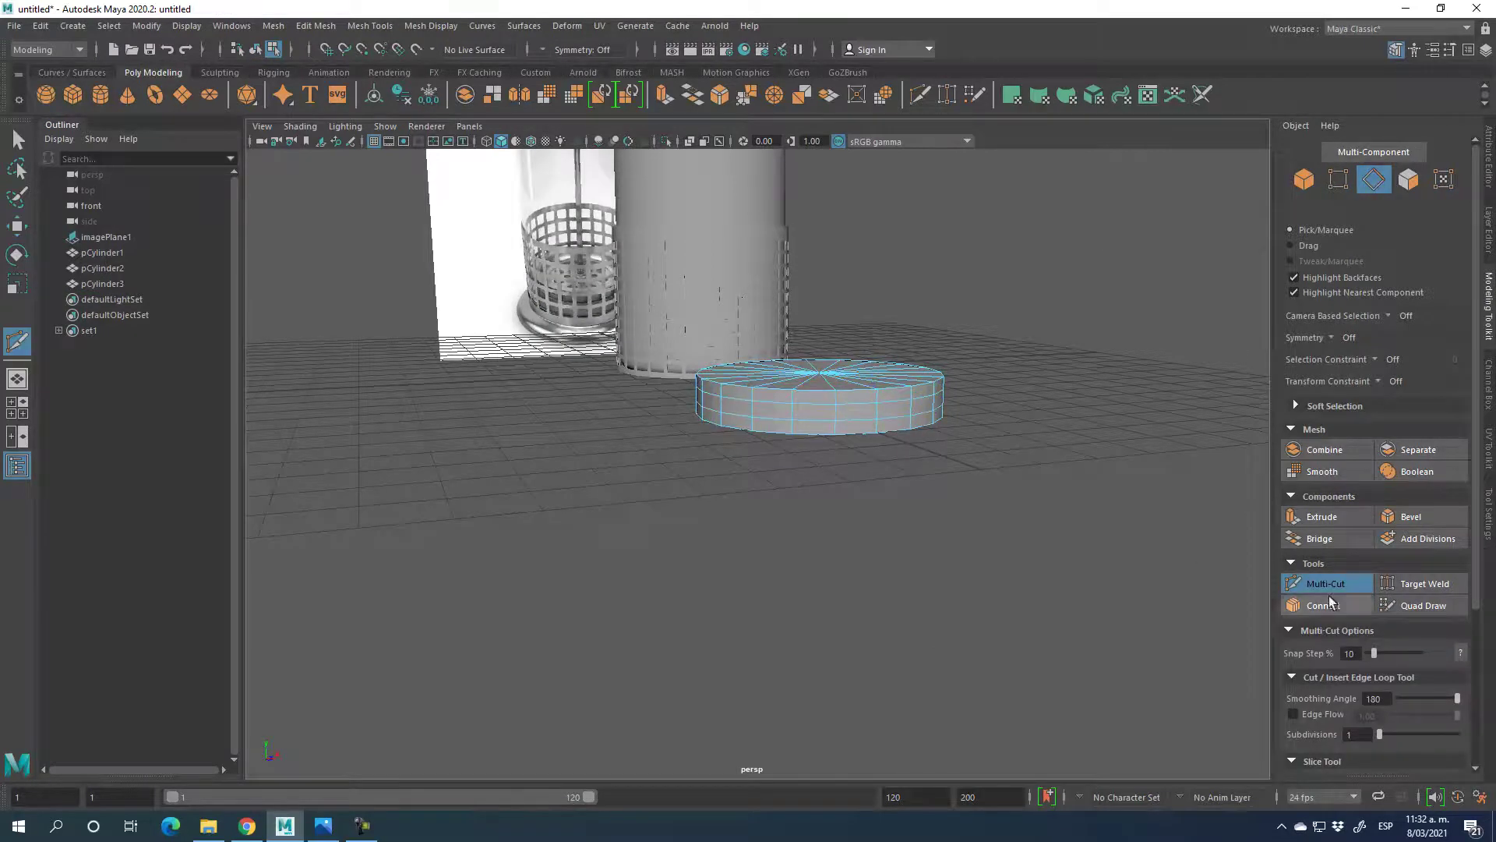
pyautogui.click(1325, 584)
# - Delete the centre vertex of the disc's top cap to merge the cap into a single face
pyautogui.click(1341, 179)
pyautogui.keyDown('alt'); pyautogui.moveTo(963, 429); pyautogui.dragTo(840, 515); pyautogui.keyUp('alt')
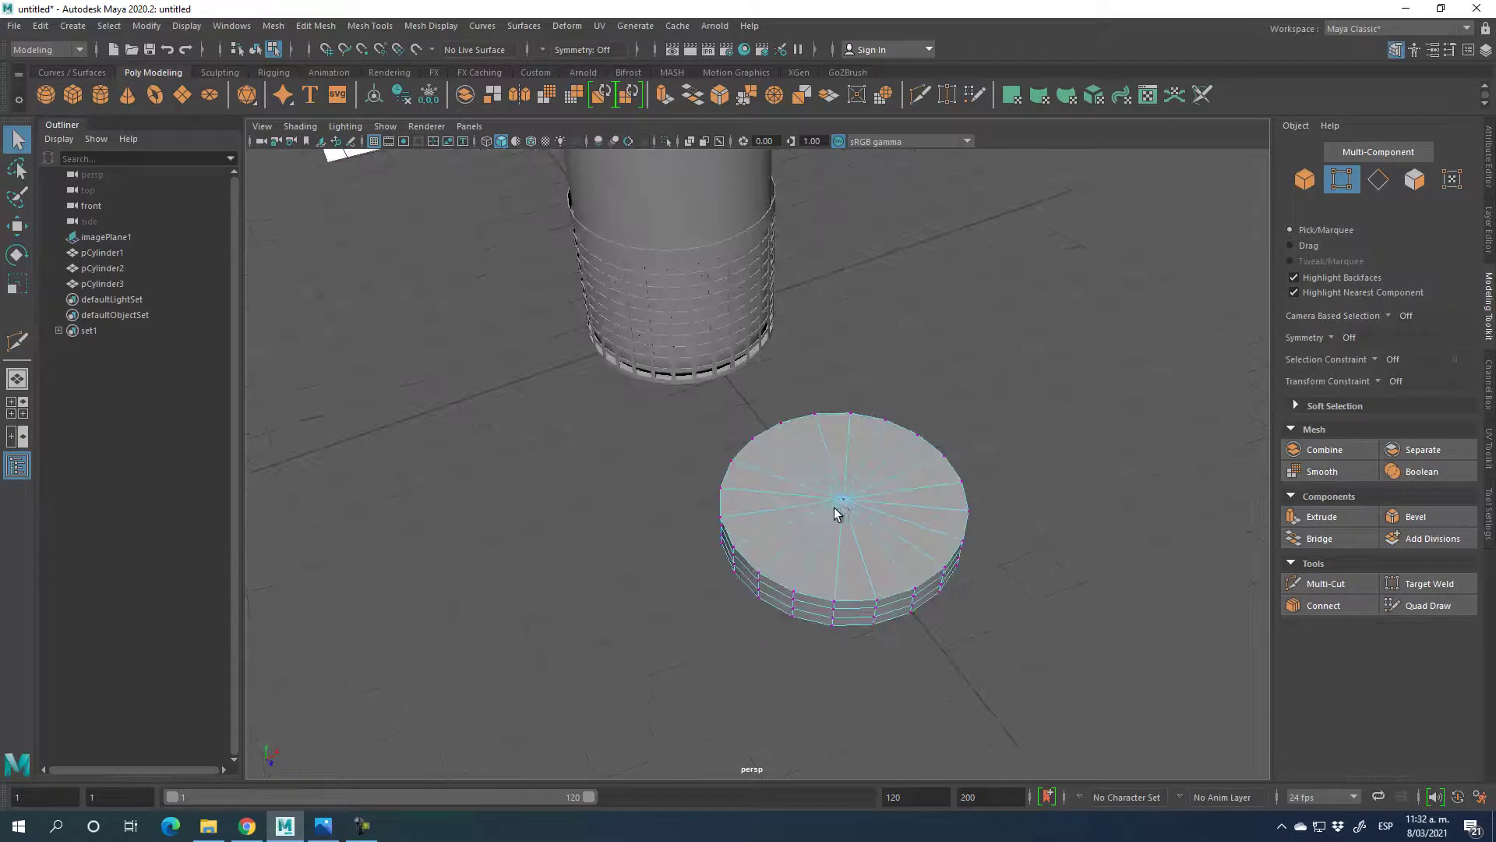
pyautogui.click(842, 500)
pyautogui.click(1171, 564)
# - Scale down the disc's top face uniformly to give the upper rim a sloped edge
pyautogui.press('F11')
pyautogui.click(850, 517)
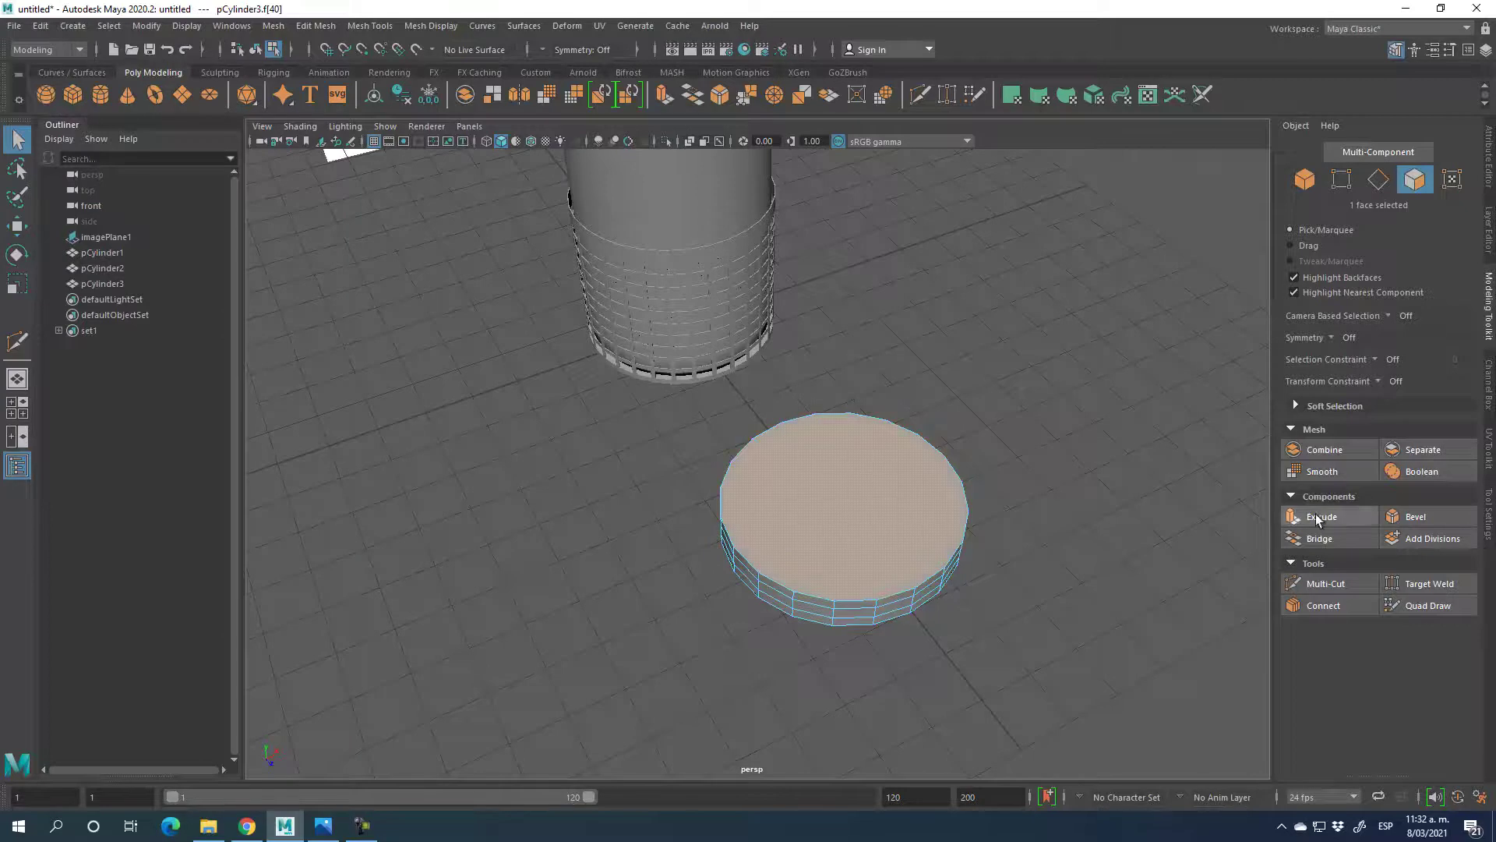
pyautogui.press('r')
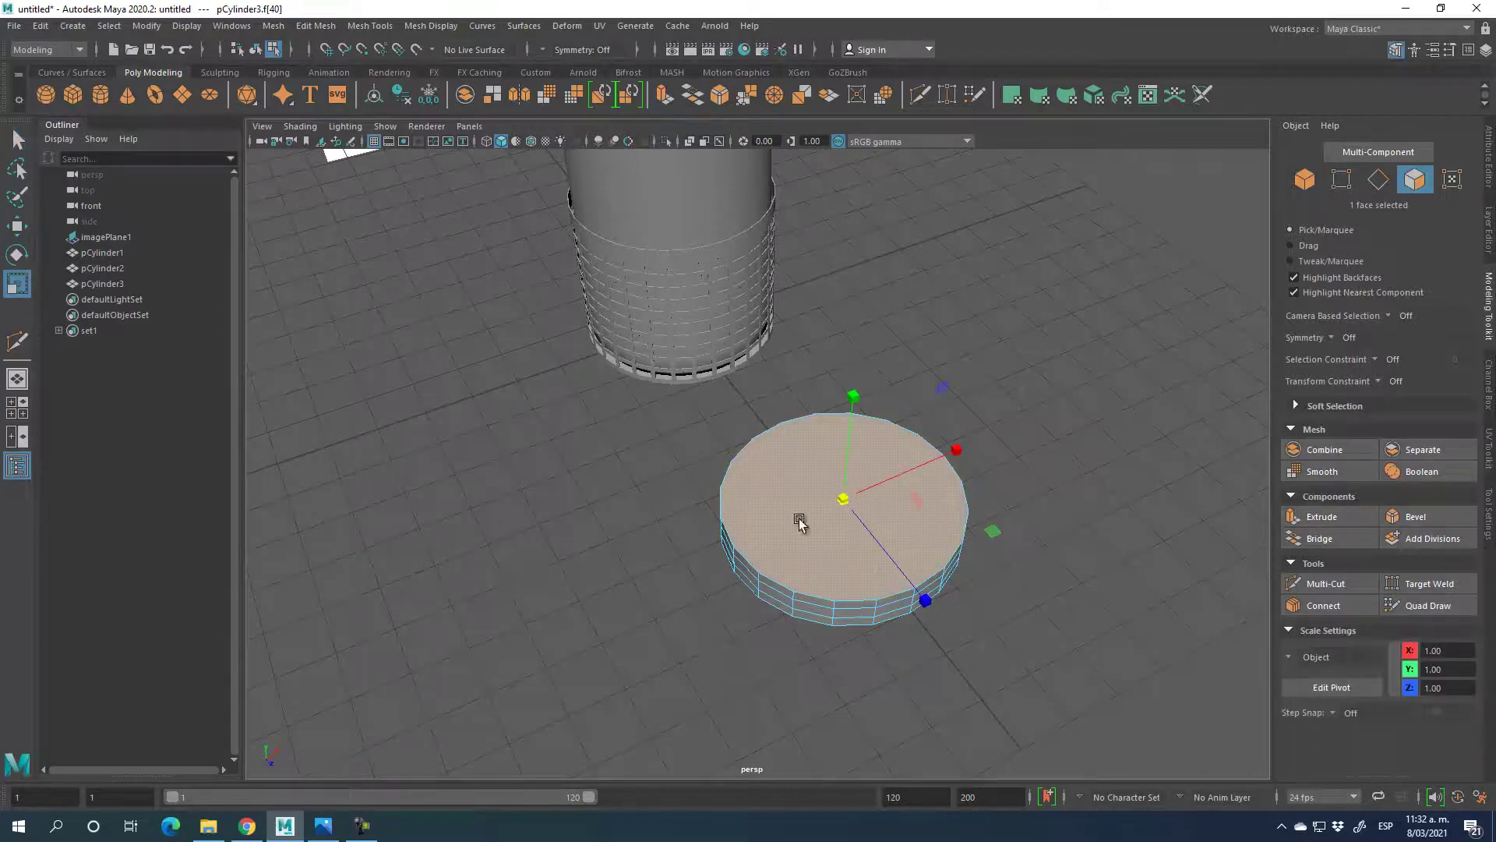
pyautogui.moveTo(844, 501); pyautogui.dragTo(820, 507)
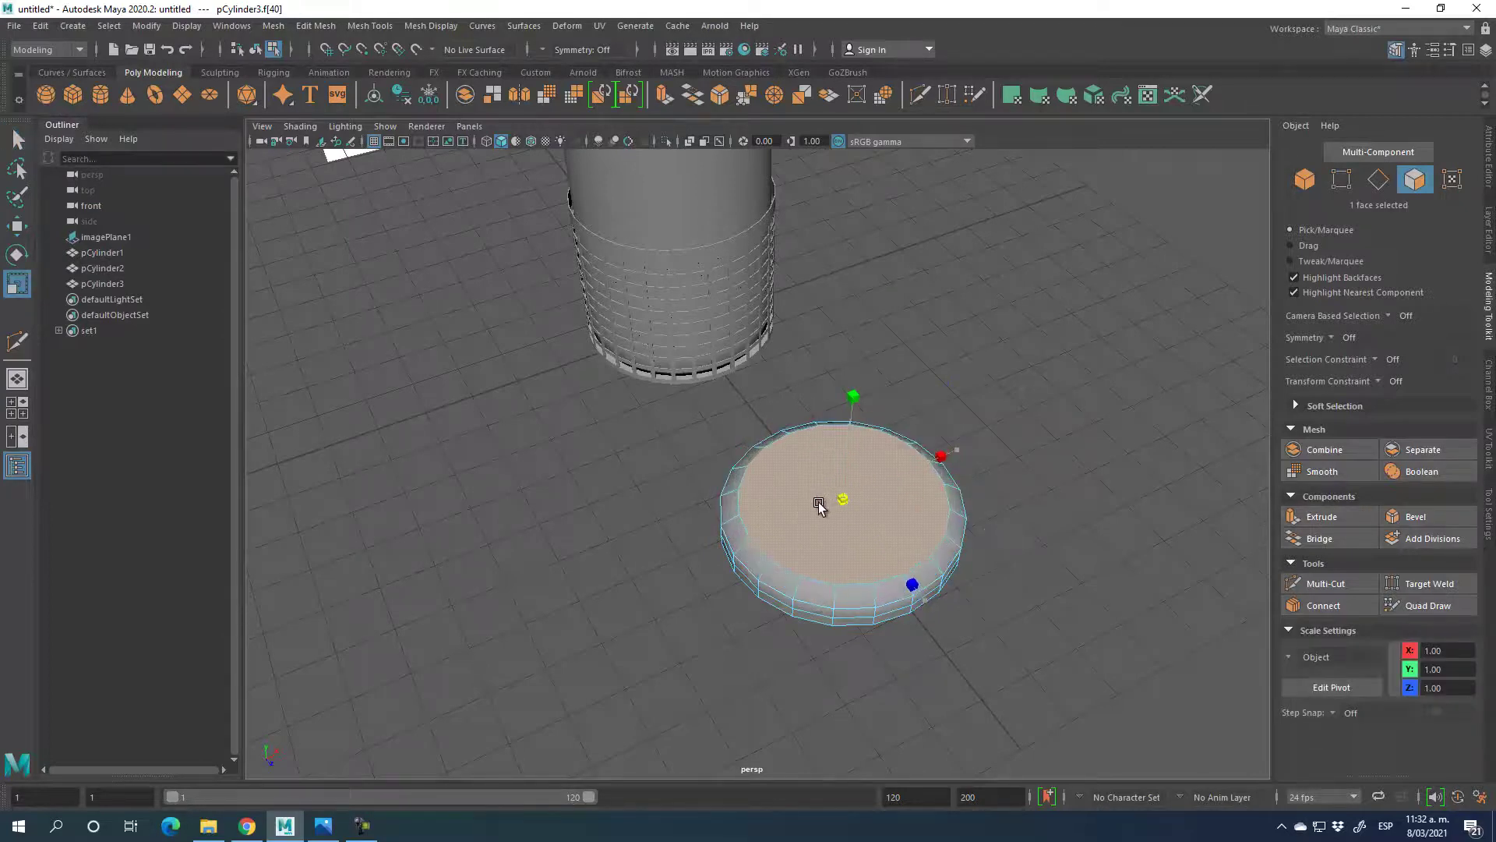
pyautogui.keyDown('alt'); pyautogui.moveTo(678, 601); pyautogui.dragTo(676, 550); pyautogui.keyUp('alt')
pyautogui.keyDown('alt'); pyautogui.moveTo(1039, 384); pyautogui.dragTo(1011, 505, button='right'); pyautogui.keyUp('alt')
# - Scale in the upper side edge loop of the disc slightly to round its sloped profile
pyautogui.click(1373, 181)
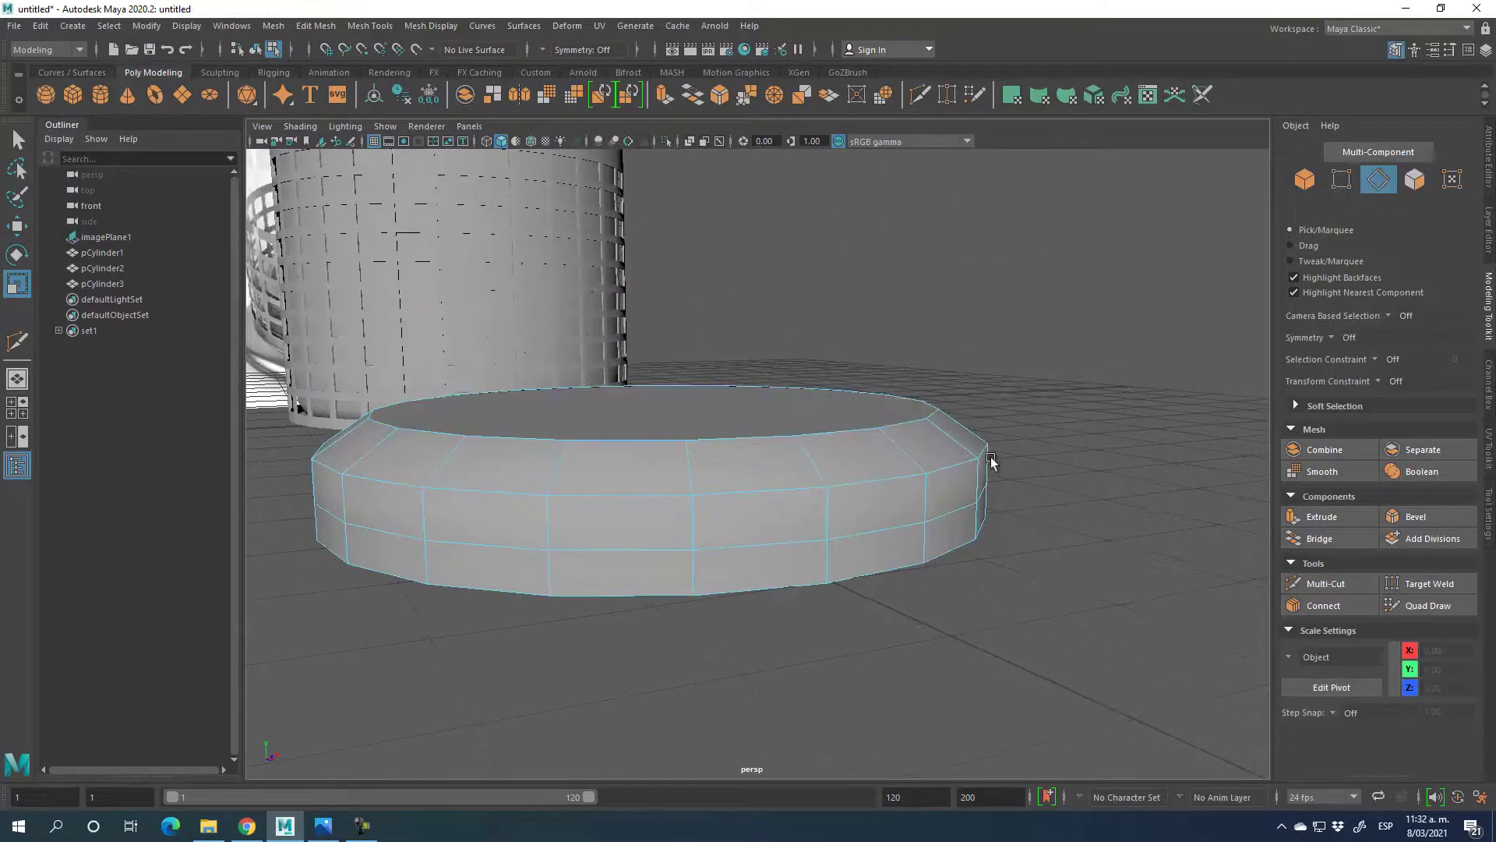
pyautogui.doubleClick(954, 468)
pyautogui.moveTo(668, 445); pyautogui.dragTo(664, 483)
pyautogui.doubleClick(941, 520)
pyautogui.doubleClick(588, 487)
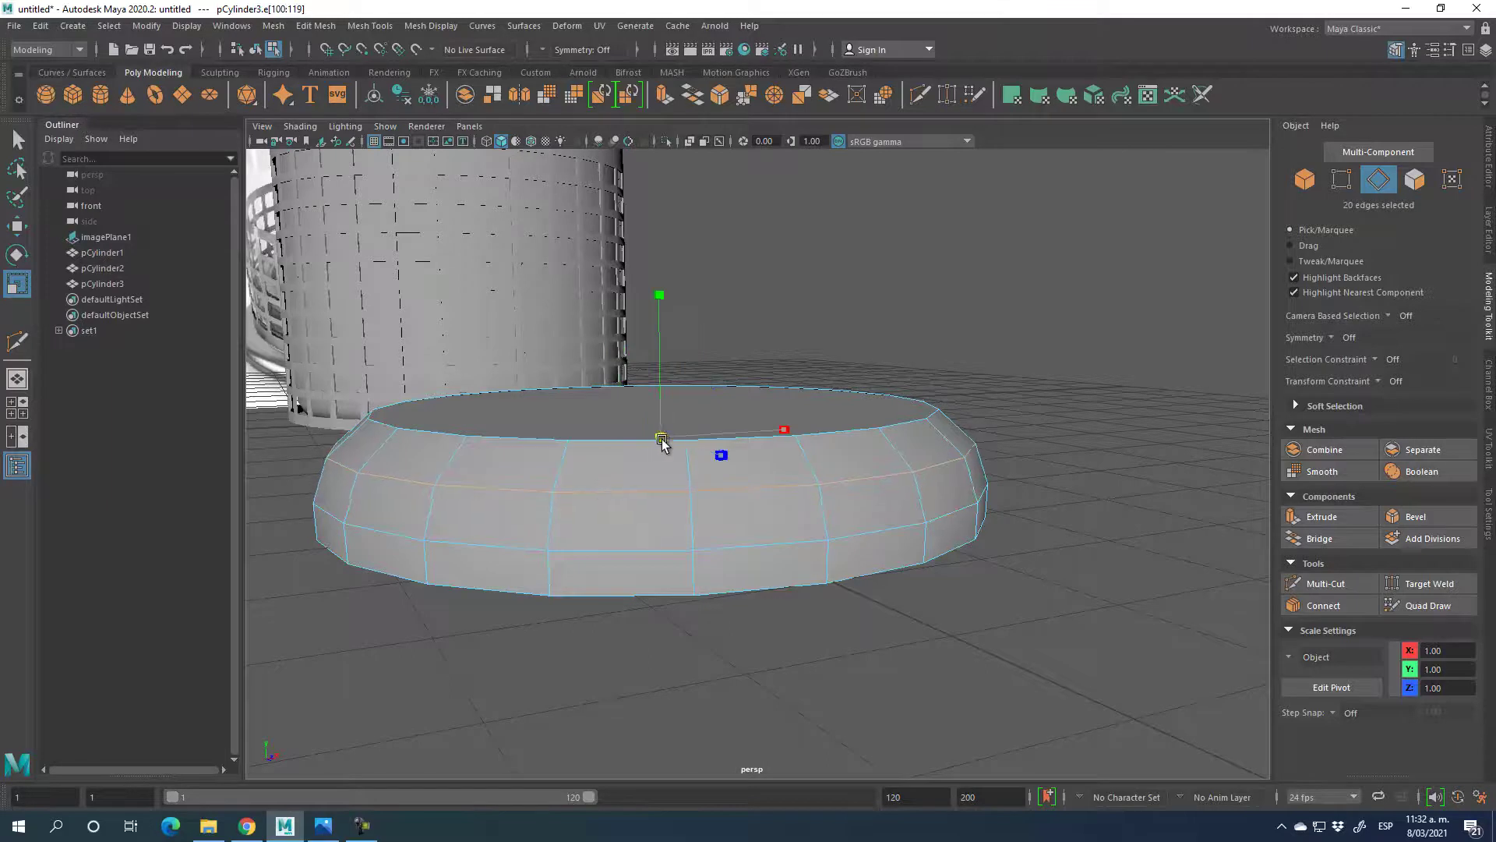
pyautogui.keyDown('alt'); pyautogui.moveTo(986, 639); pyautogui.dragTo(1300, 429); pyautogui.keyUp('alt')
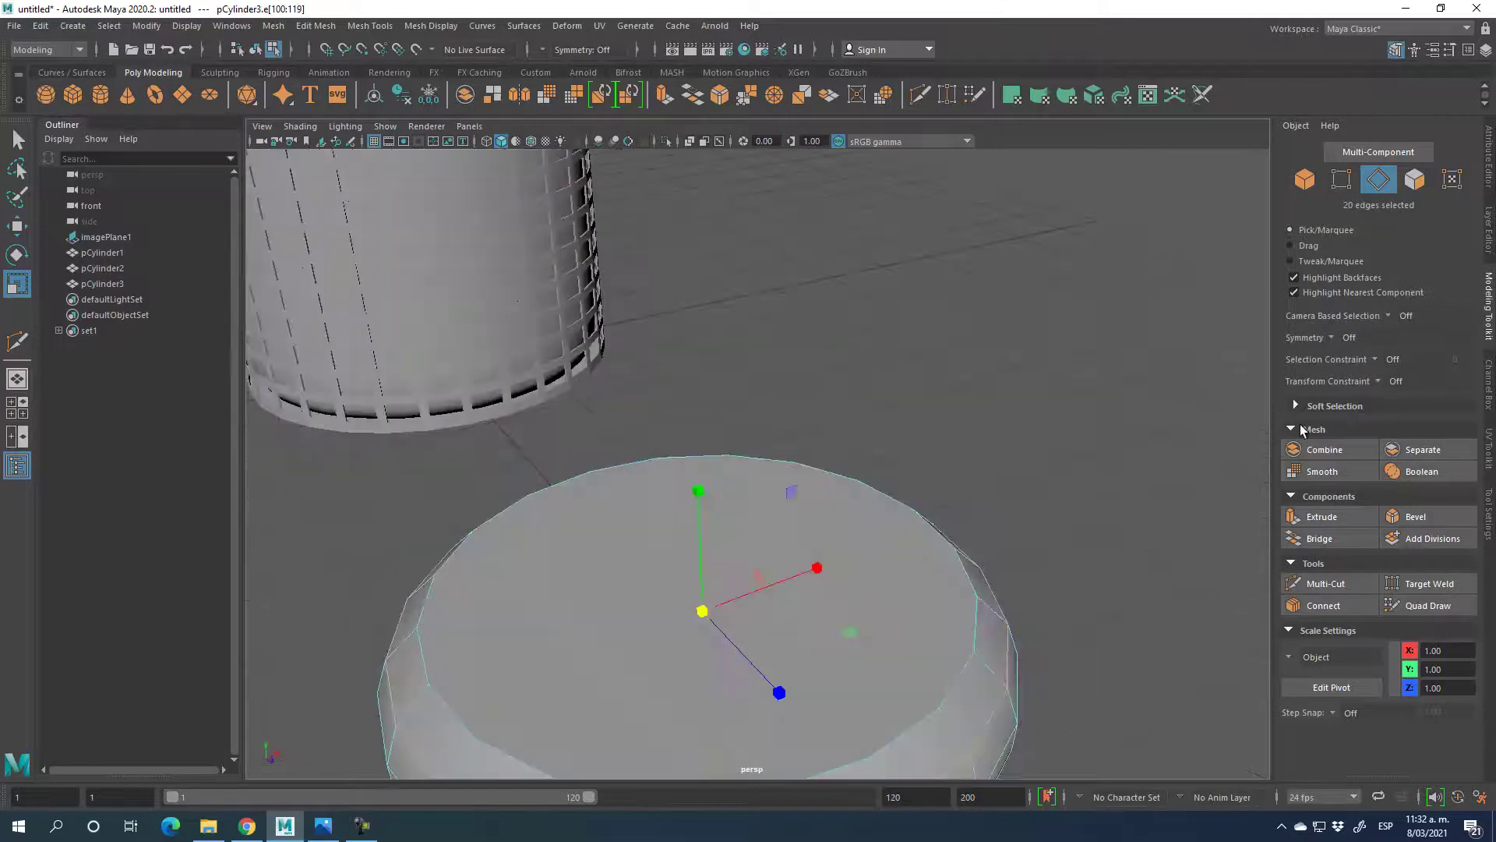
# - Use the Align Tool to centre the disc horizontally on the perforated basket
pyautogui.click(1307, 184)
pyautogui.keyDown('alt'); pyautogui.moveTo(899, 745); pyautogui.dragTo(835, 404, button='right'); pyautogui.keyUp('alt')
pyautogui.keyDown('alt'); pyautogui.moveTo(835, 405); pyautogui.dragTo(889, 629); pyautogui.keyUp('alt')
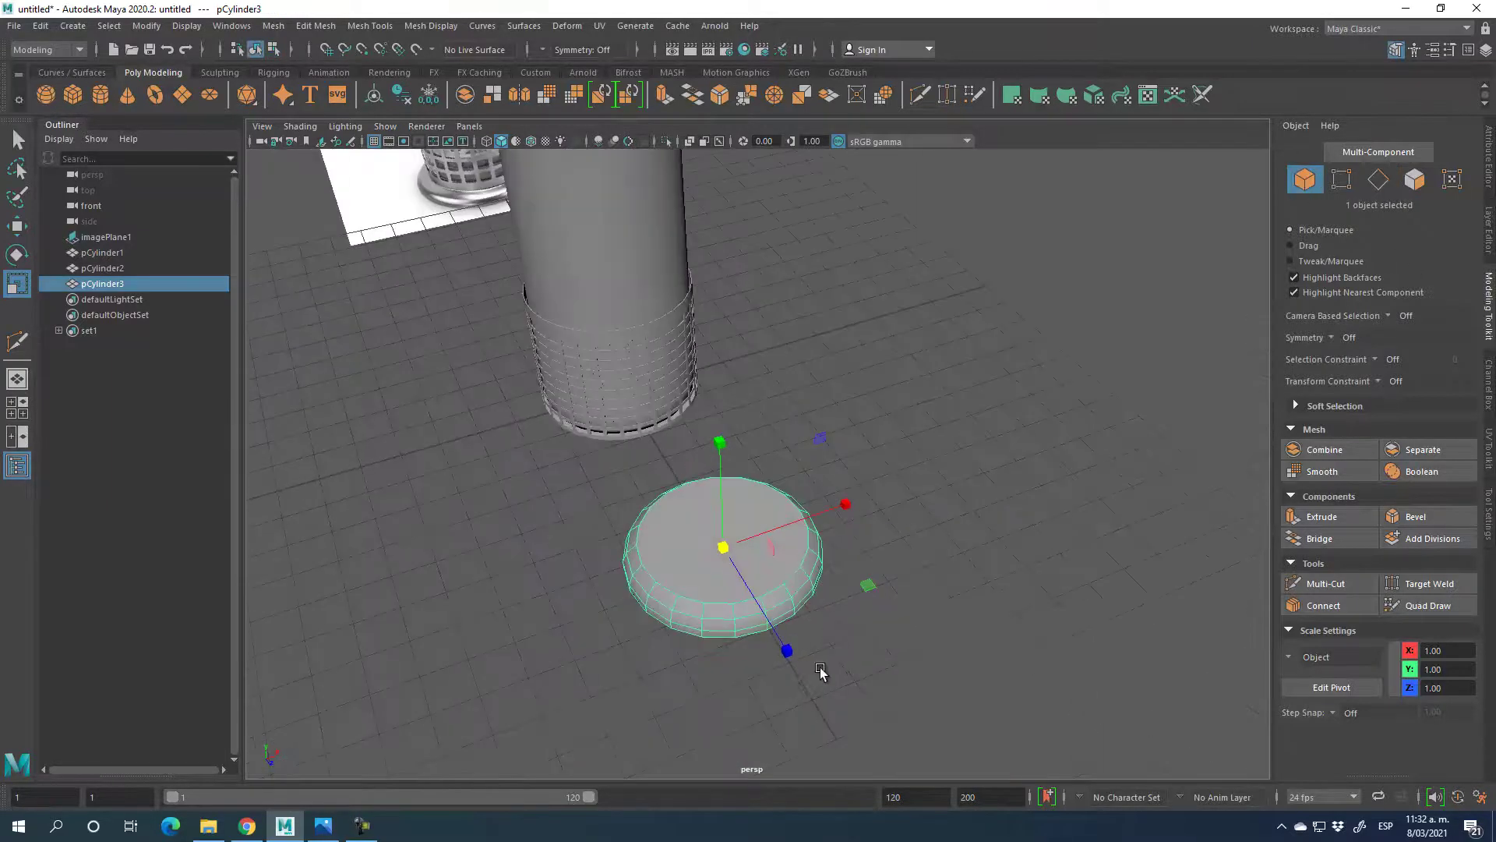
pyautogui.click(16, 226)
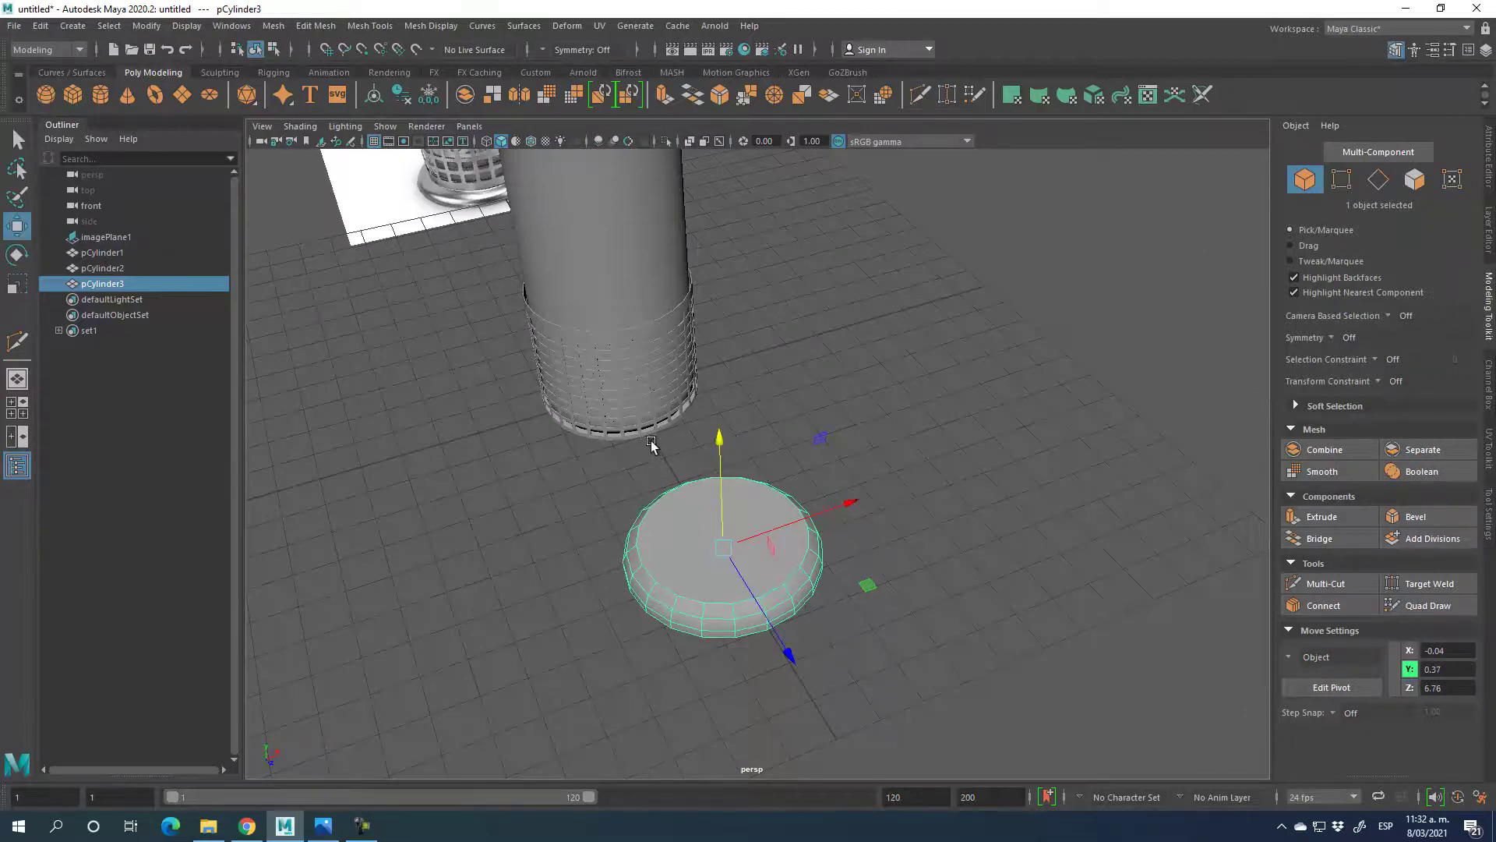
pyautogui.keyDown('shift'); pyautogui.click(624, 435); pyautogui.keyUp('shift')
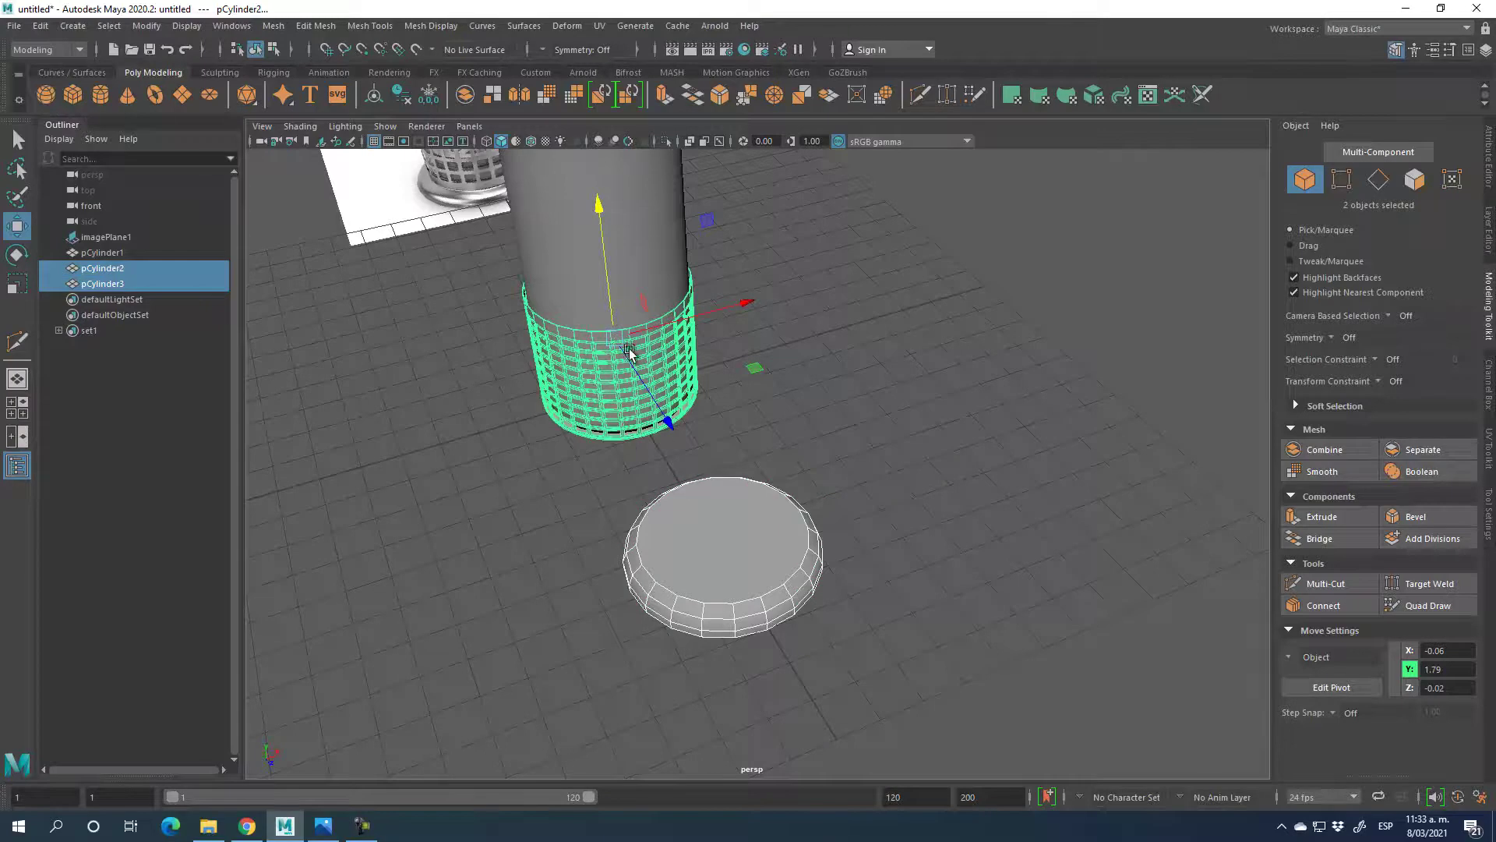
pyautogui.click(147, 26)
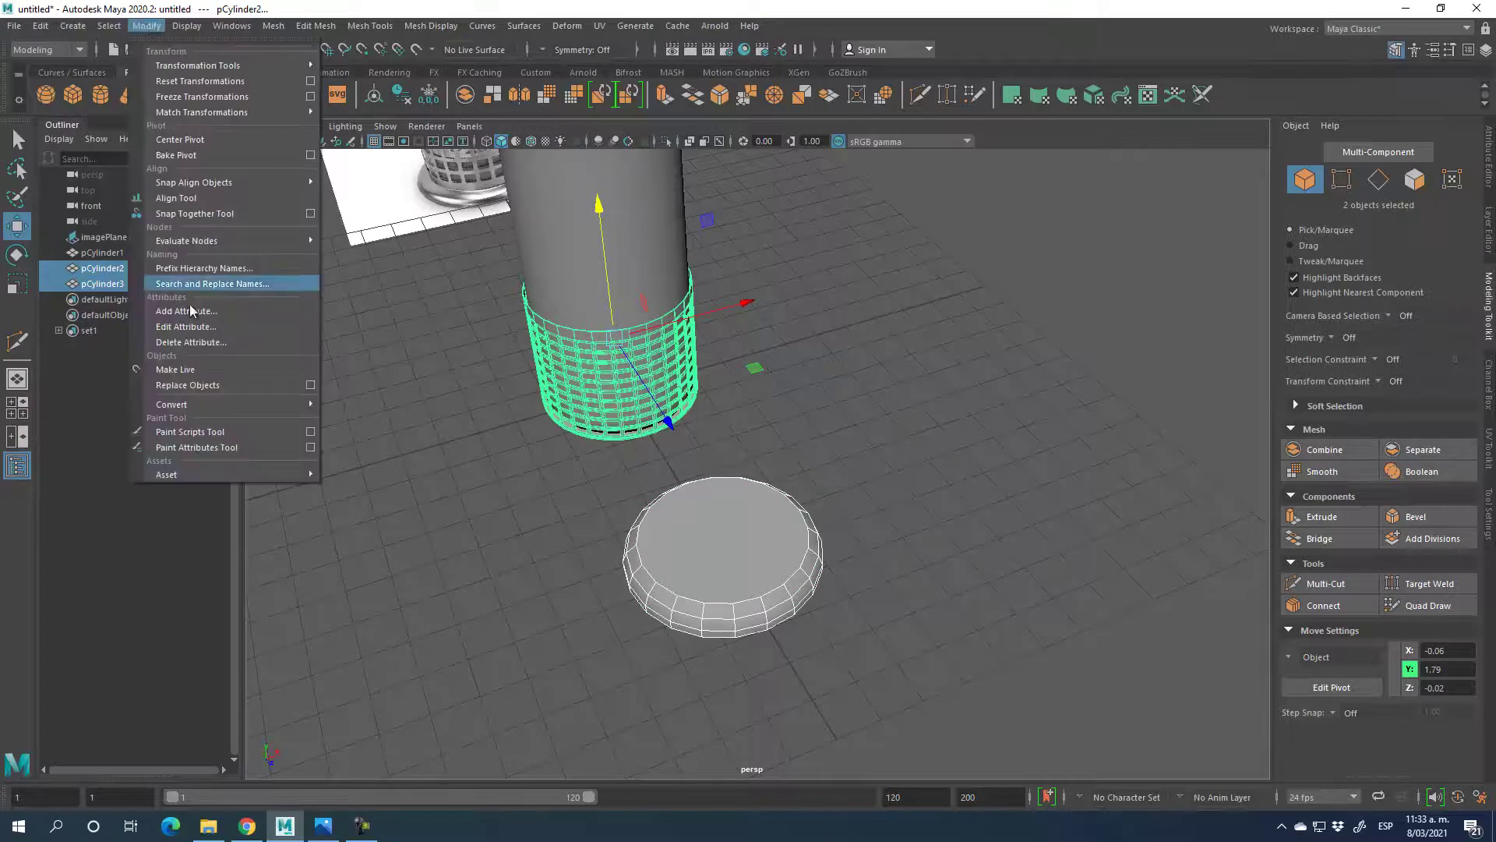
pyautogui.click(167, 198)
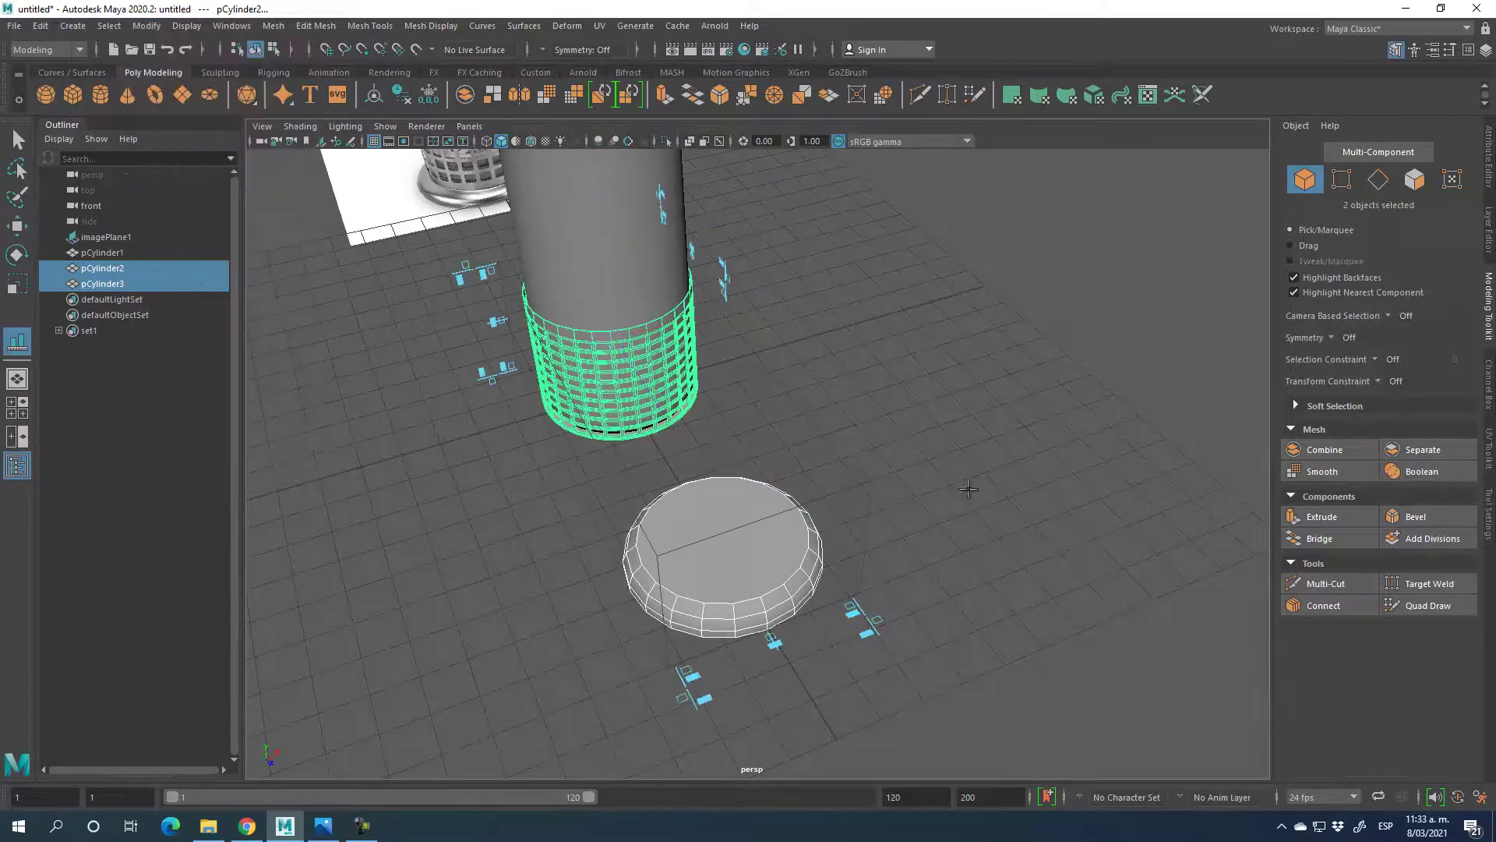
pyautogui.moveTo(812, 668)
pyautogui.keyDown('alt'); pyautogui.mouseDown()
pyautogui.moveTo(802, 632)
pyautogui.moveTo(802, 688)
pyautogui.moveTo(789, 583)
pyautogui.moveTo(779, 714)
pyautogui.moveTo(784, 628)
pyautogui.moveTo(792, 695)
pyautogui.moveTo(791, 674)
pyautogui.mouseUp(); pyautogui.keyUp('alt')
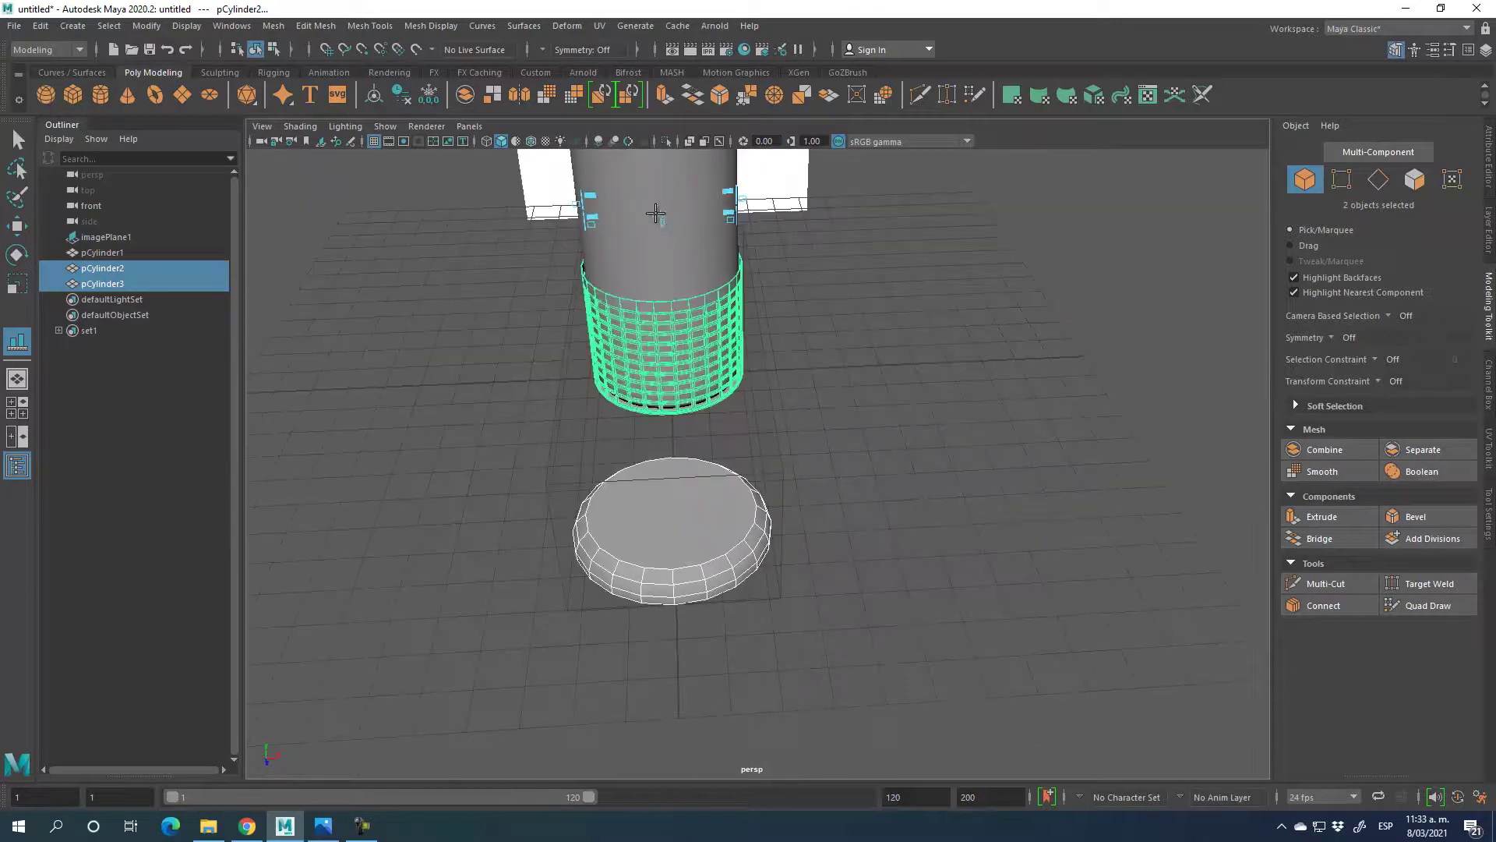
pyautogui.keyDown('alt'); pyautogui.moveTo(742, 335); pyautogui.dragTo(704, 521); pyautogui.keyUp('alt')
pyautogui.keyDown('alt'); pyautogui.moveTo(857, 537); pyautogui.dragTo(846, 647); pyautogui.keyUp('alt')
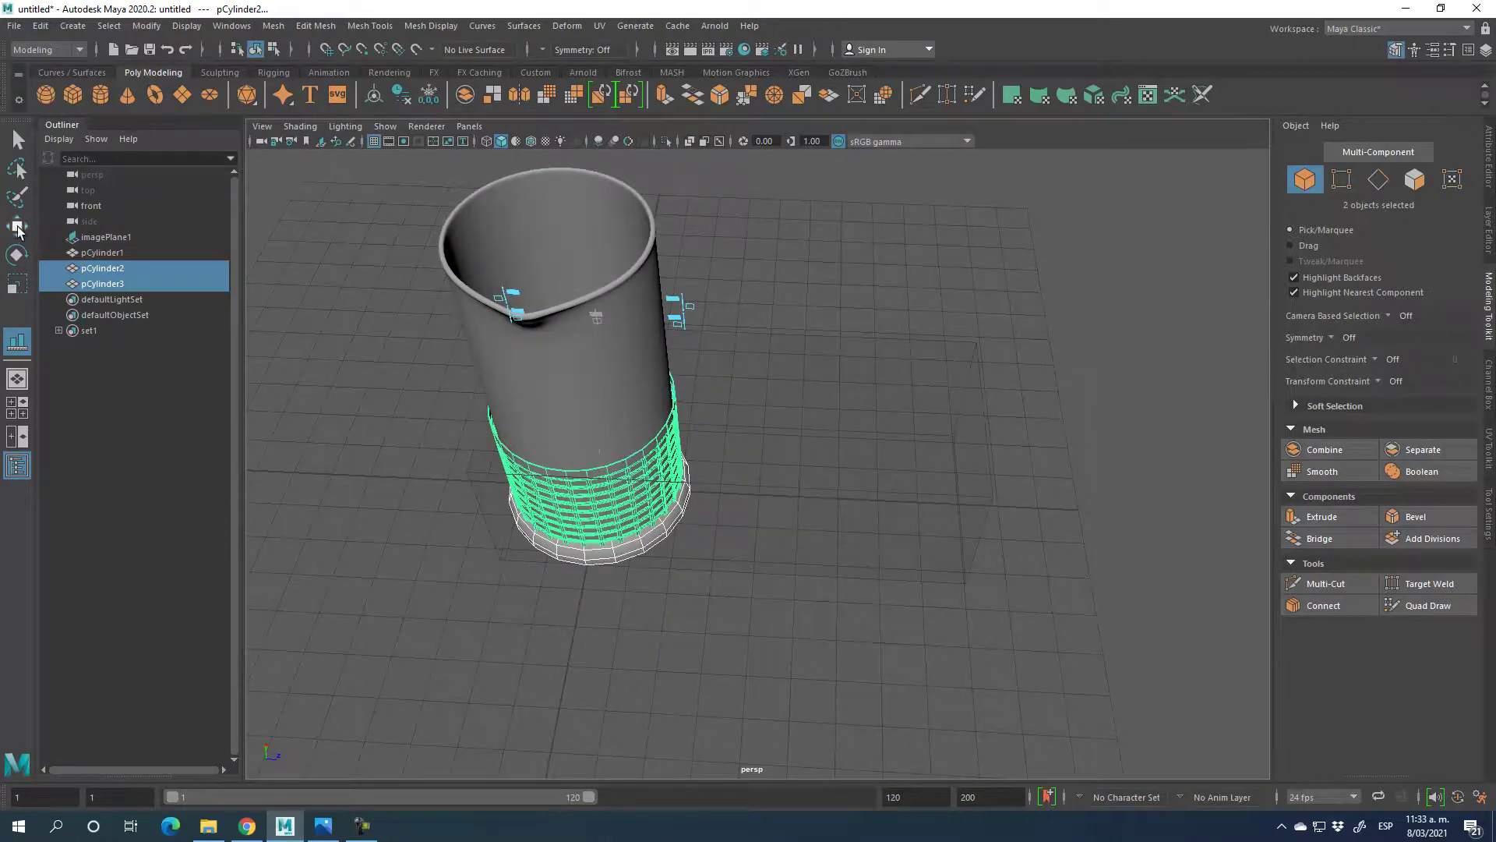
# - Lower the disc beneath the basket to about Y -0.28 and scale it up uniformly by 1.10
pyautogui.click(17, 226)
pyautogui.click(862, 514)
pyautogui.keyDown('alt'); pyautogui.moveTo(862, 514); pyautogui.dragTo(857, 521); pyautogui.keyUp('alt')
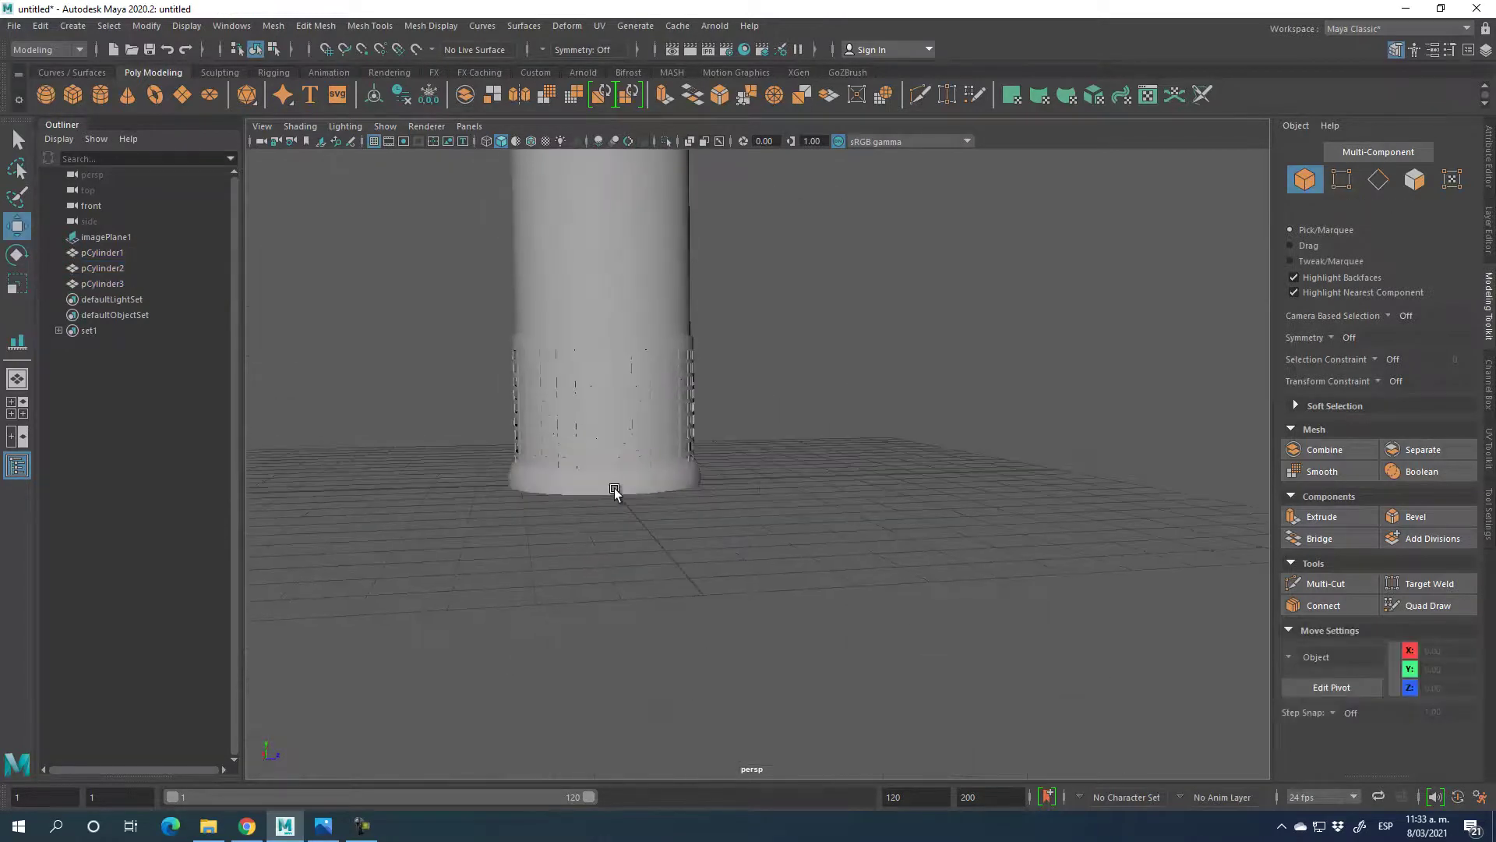
pyautogui.click(619, 486)
pyautogui.keyDown('alt'); pyautogui.moveTo(771, 508); pyautogui.dragTo(872, 436, button='middle'); pyautogui.keyUp('alt')
pyautogui.keyDown('alt'); pyautogui.moveTo(873, 436); pyautogui.dragTo(980, 659, button='right'); pyautogui.keyUp('alt')
pyautogui.moveTo(713, 305)
pyautogui.keyDown('alt'); pyautogui.mouseDown()
pyautogui.moveTo(681, 225)
pyautogui.moveTo(685, 300)
pyautogui.mouseUp(); pyautogui.keyUp('alt')
pyautogui.keyDown('alt'); pyautogui.moveTo(752, 507); pyautogui.dragTo(755, 459); pyautogui.keyUp('alt')
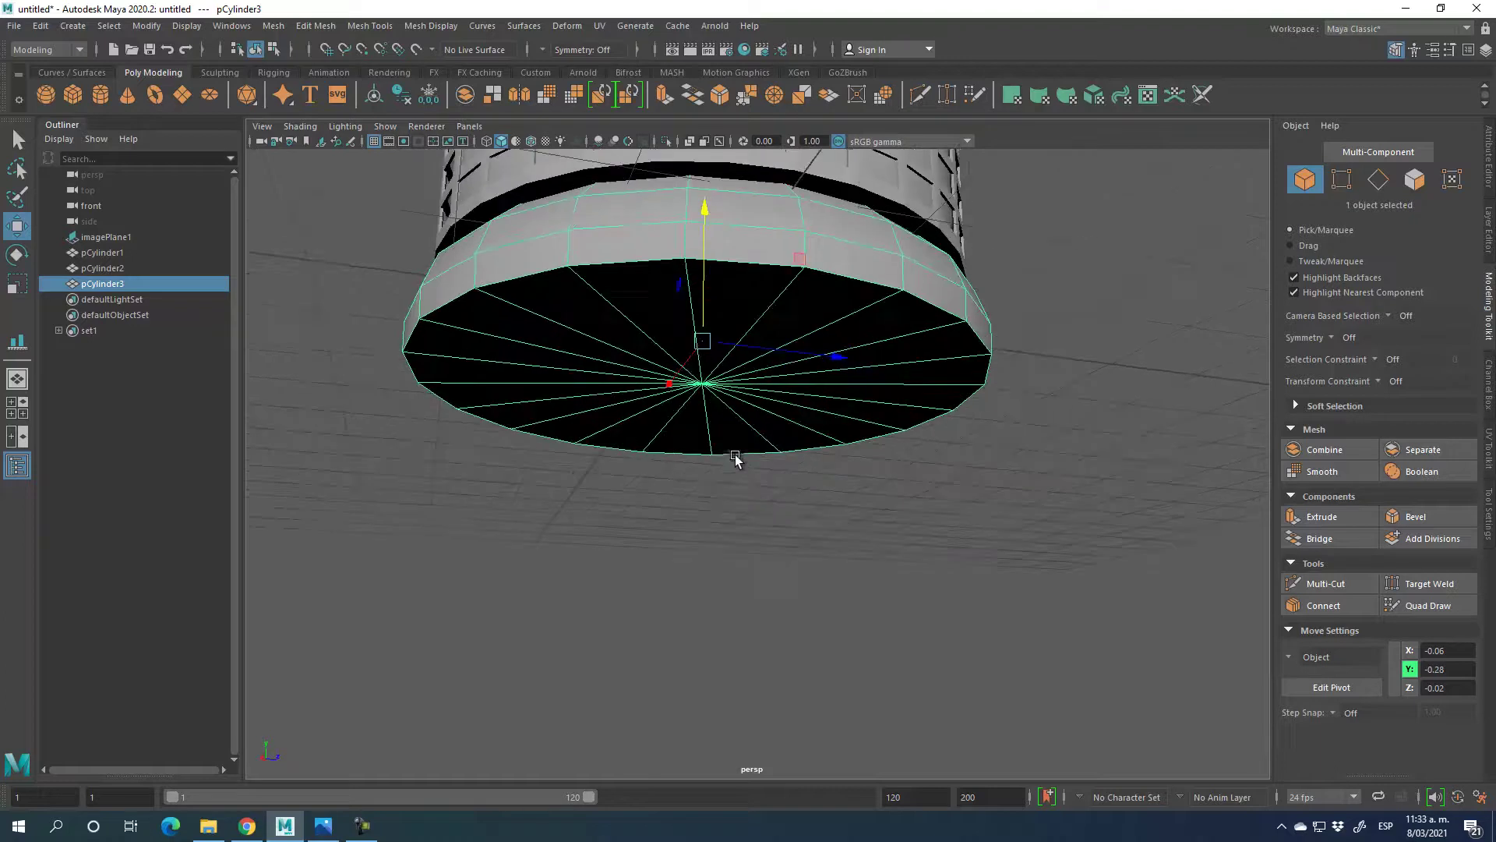
pyautogui.press('r')
pyautogui.moveTo(704, 341); pyautogui.dragTo(666, 466)
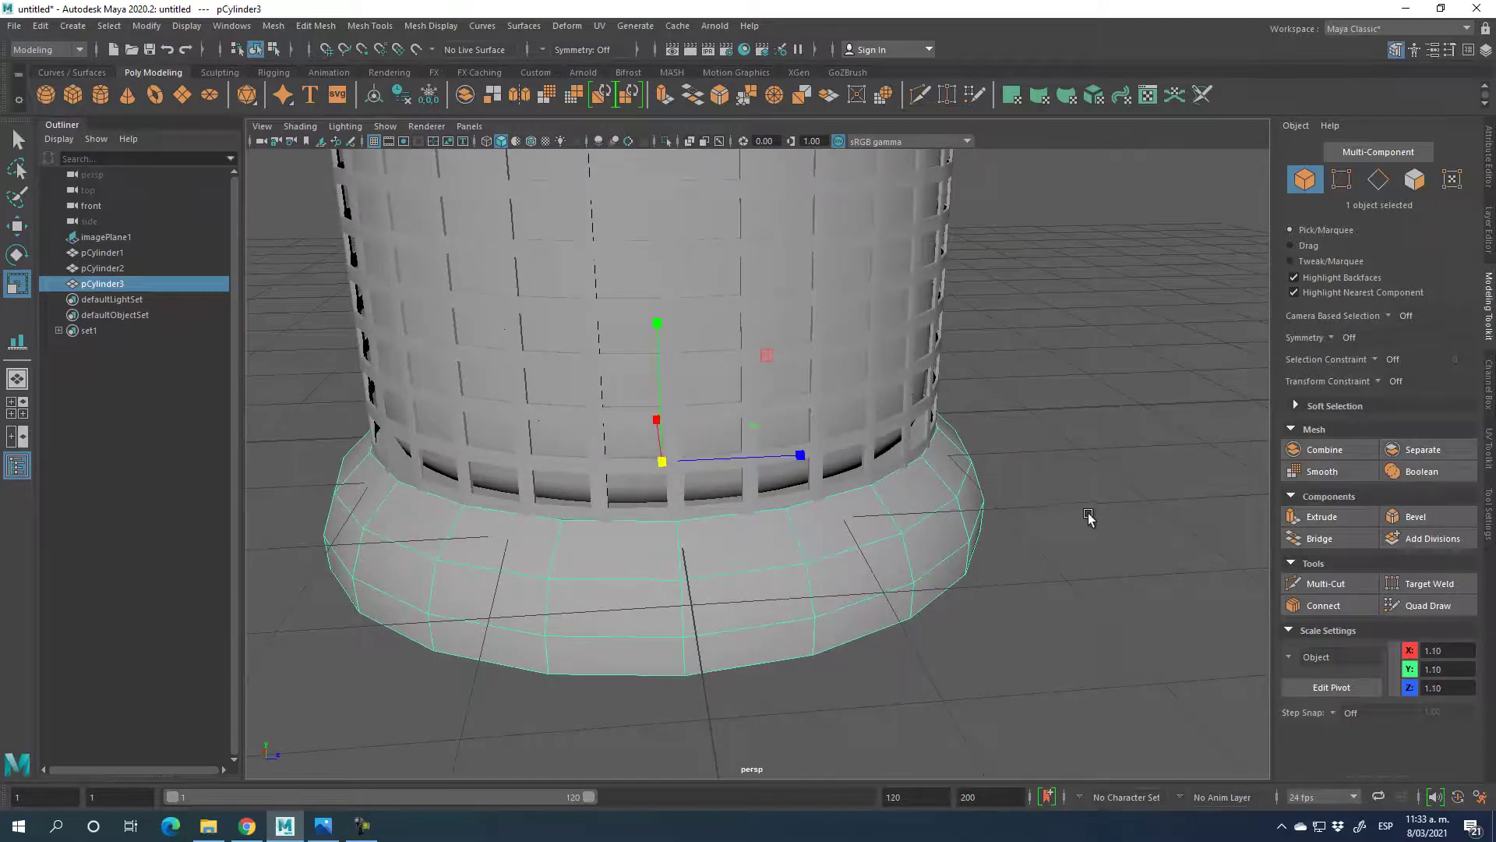
# - Move the disc down to about Y -1.82, clear of the basket, to expose its top face
pyautogui.keyDown('alt'); pyautogui.moveTo(1095, 522); pyautogui.dragTo(1038, 431, button='middle'); pyautogui.keyUp('alt')
pyautogui.click(17, 226)
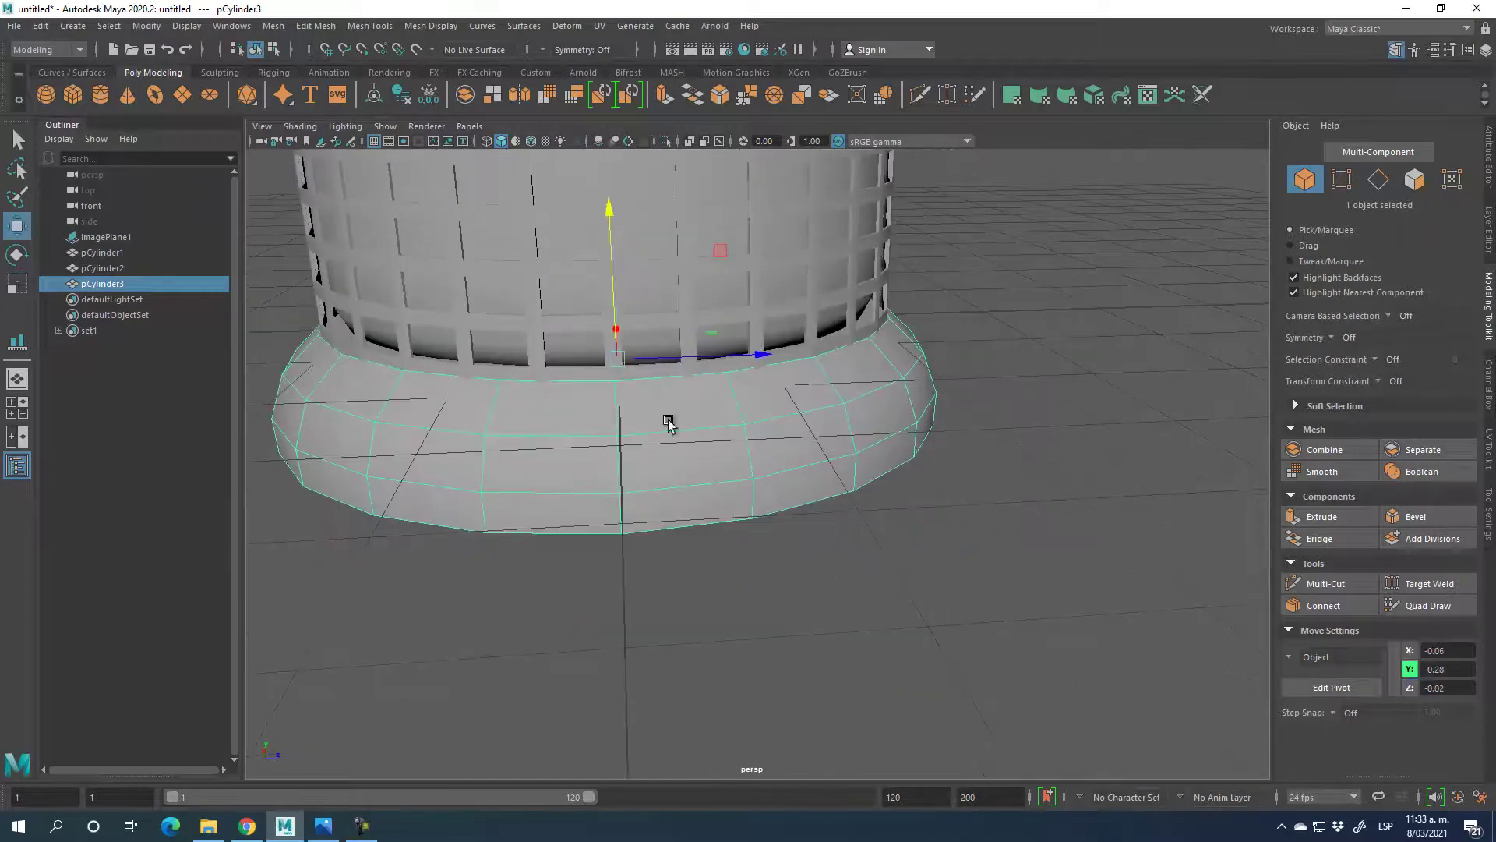
pyautogui.moveTo(615, 304); pyautogui.dragTo(626, 265)
pyautogui.moveTo(620, 187); pyautogui.dragTo(629, 366)
pyautogui.keyDown('alt'); pyautogui.moveTo(835, 471); pyautogui.dragTo(780, 337, button='middle'); pyautogui.keyUp('alt')
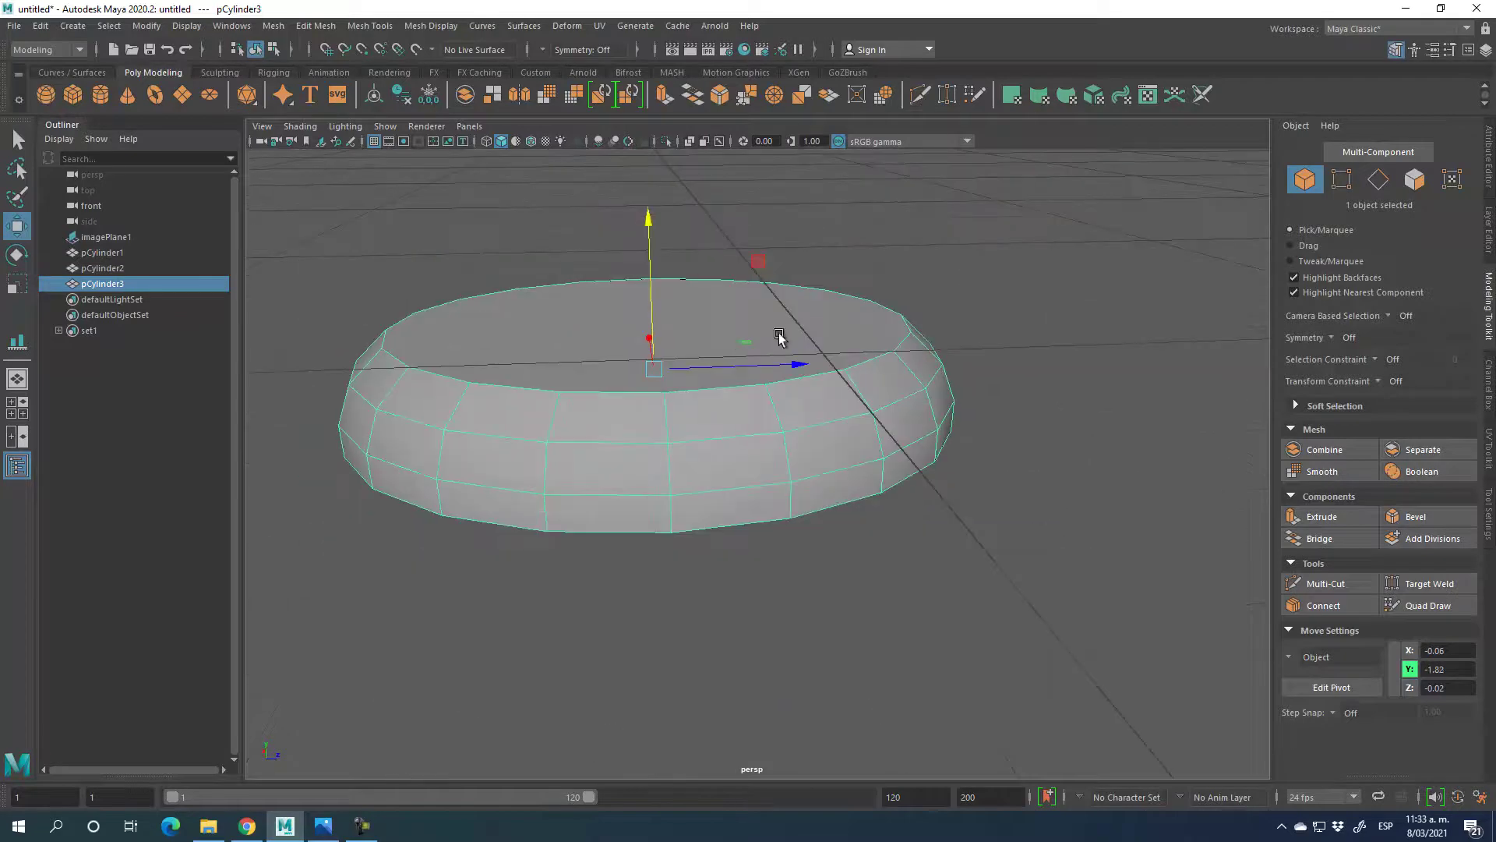
# - Extrude the disc's top face with thickness 0 and scale it slightly inward to add a supporting edge around the rim
pyautogui.click(1416, 181)
pyautogui.click(810, 343)
pyautogui.keyDown('alt'); pyautogui.moveTo(850, 405); pyautogui.dragTo(885, 488); pyautogui.keyUp('alt')
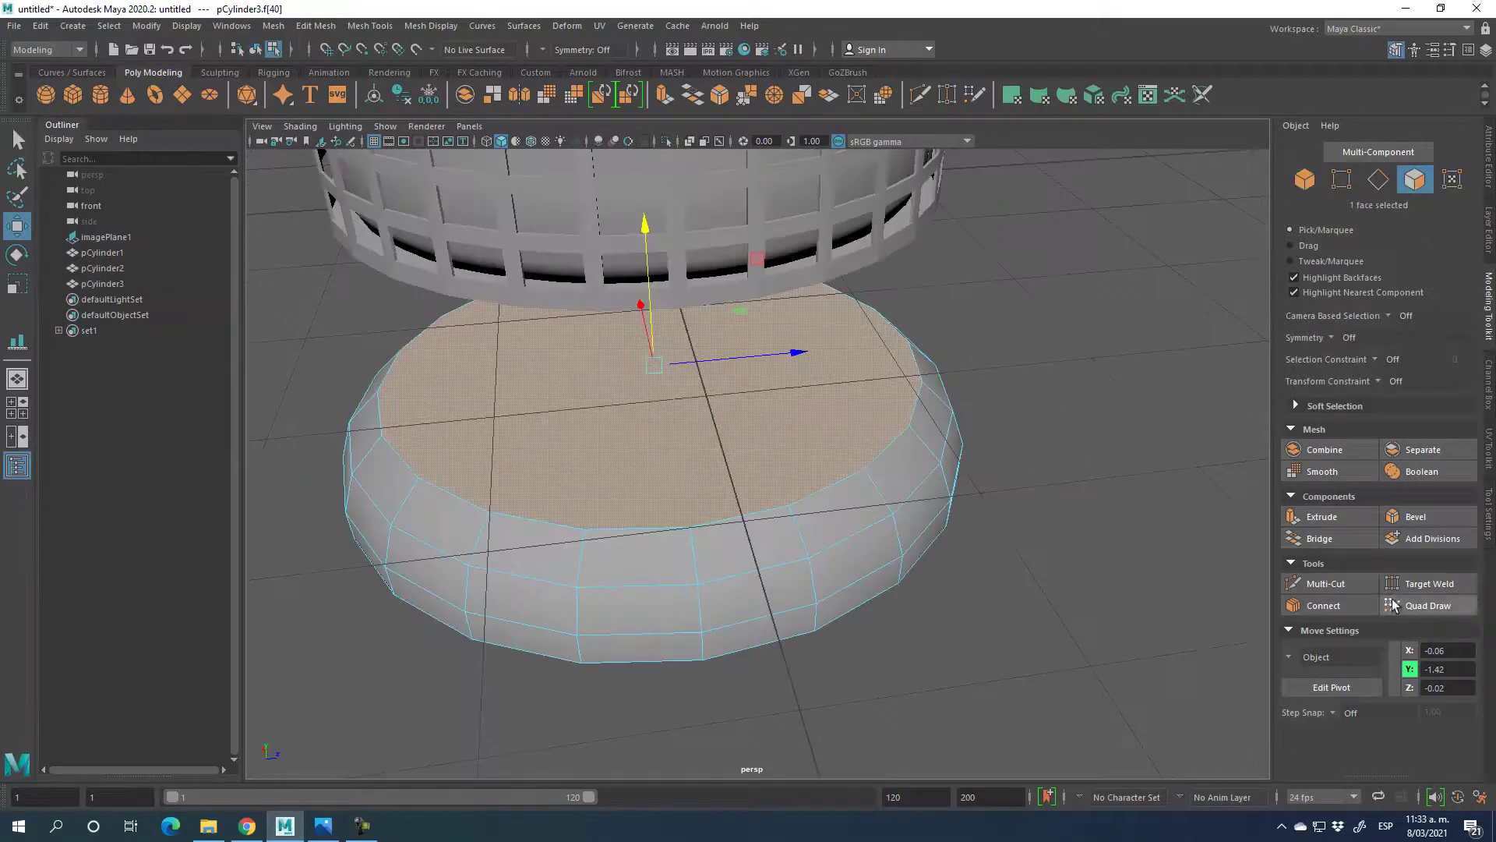
pyautogui.click(1325, 516)
pyautogui.click(1145, 478)
pyautogui.write('0')
pyautogui.press('Return')
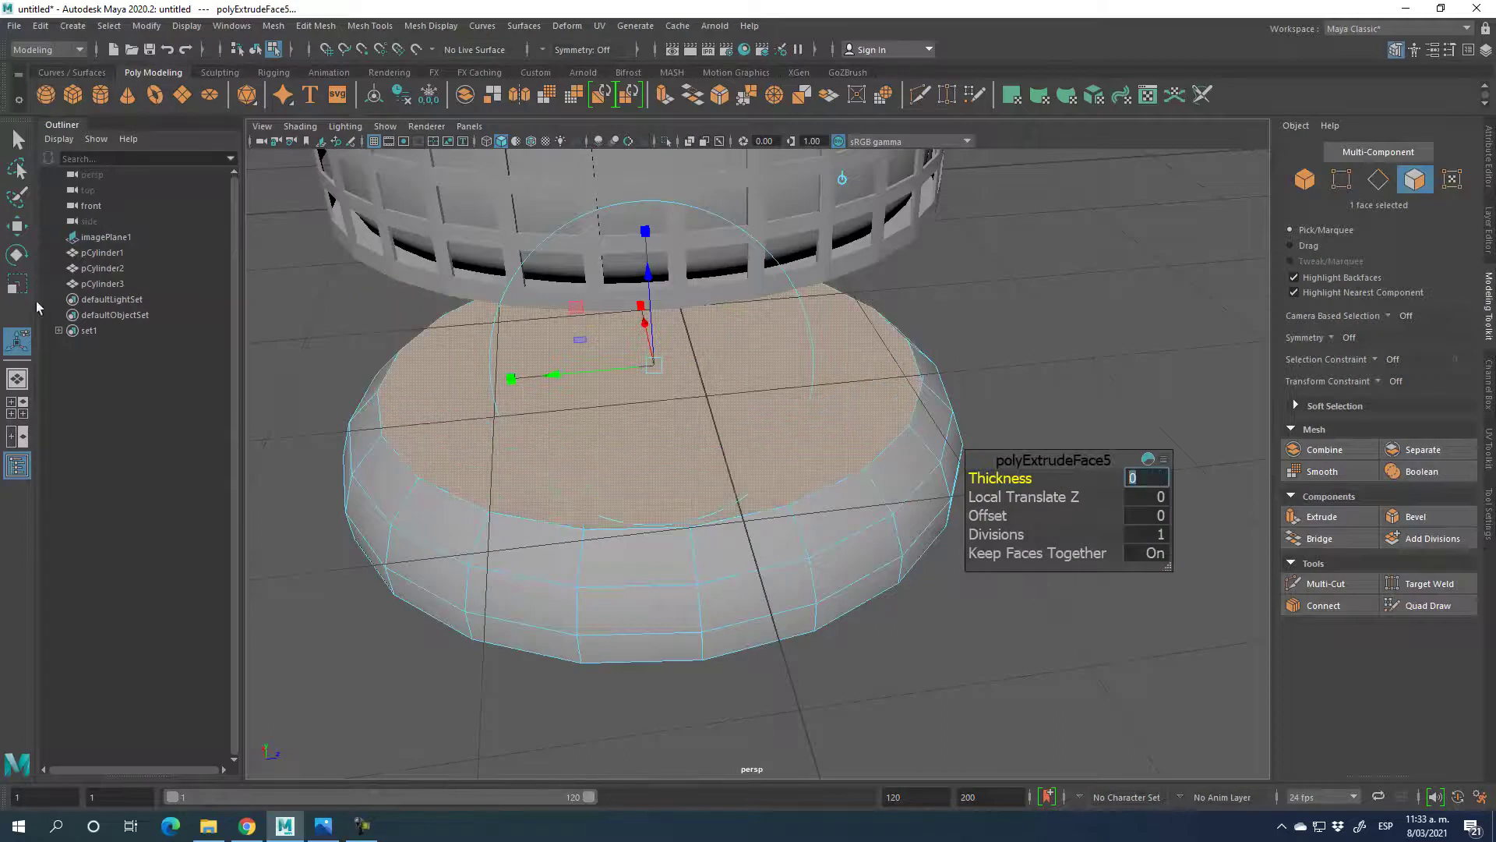
pyautogui.press('r')
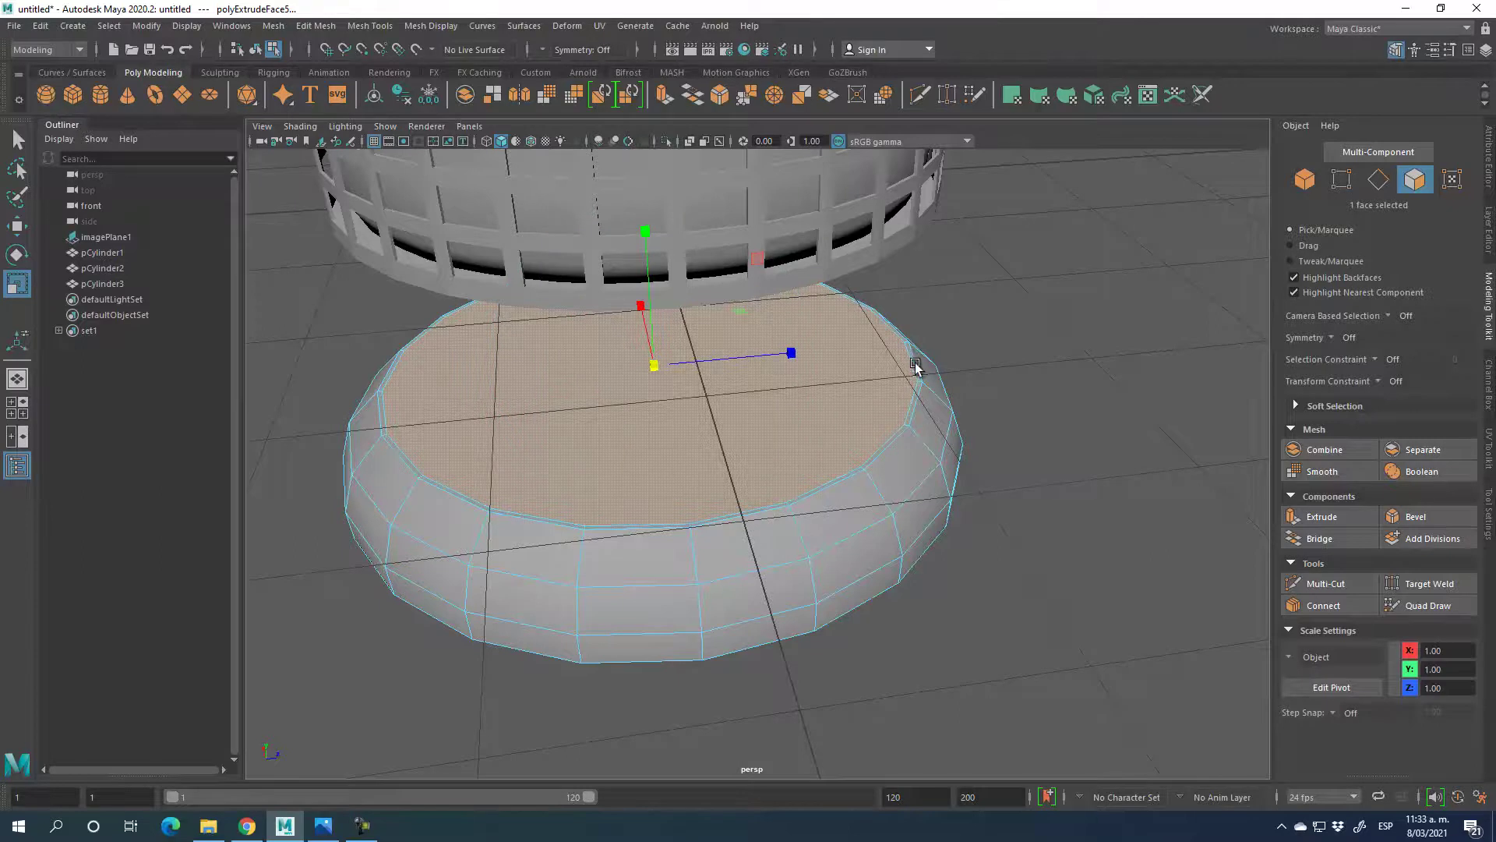
pyautogui.keyDown('alt'); pyautogui.moveTo(867, 536); pyautogui.dragTo(965, 455); pyautogui.keyUp('alt')
# - Insert a supporting edge loop close to the disc's bottom edge with Multi-Cut
pyautogui.click(1378, 180)
pyautogui.keyDown('alt'); pyautogui.moveTo(873, 413); pyautogui.dragTo(848, 495); pyautogui.keyUp('alt')
pyautogui.click(1325, 583)
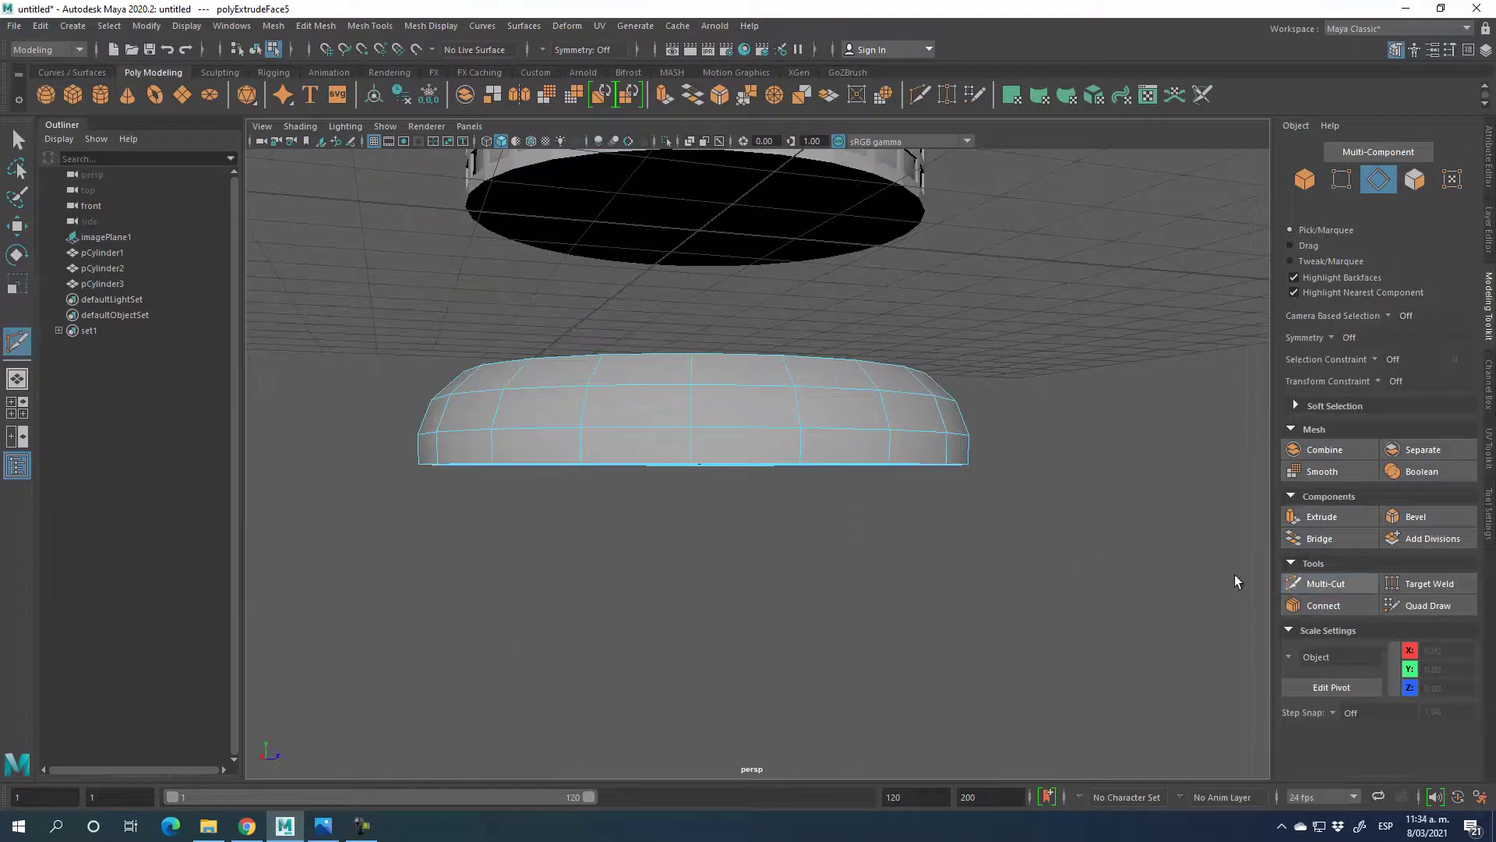
pyautogui.click(1353, 583)
pyautogui.keyDown('alt'); pyautogui.moveTo(1034, 499); pyautogui.dragTo(896, 518); pyautogui.keyUp('alt')
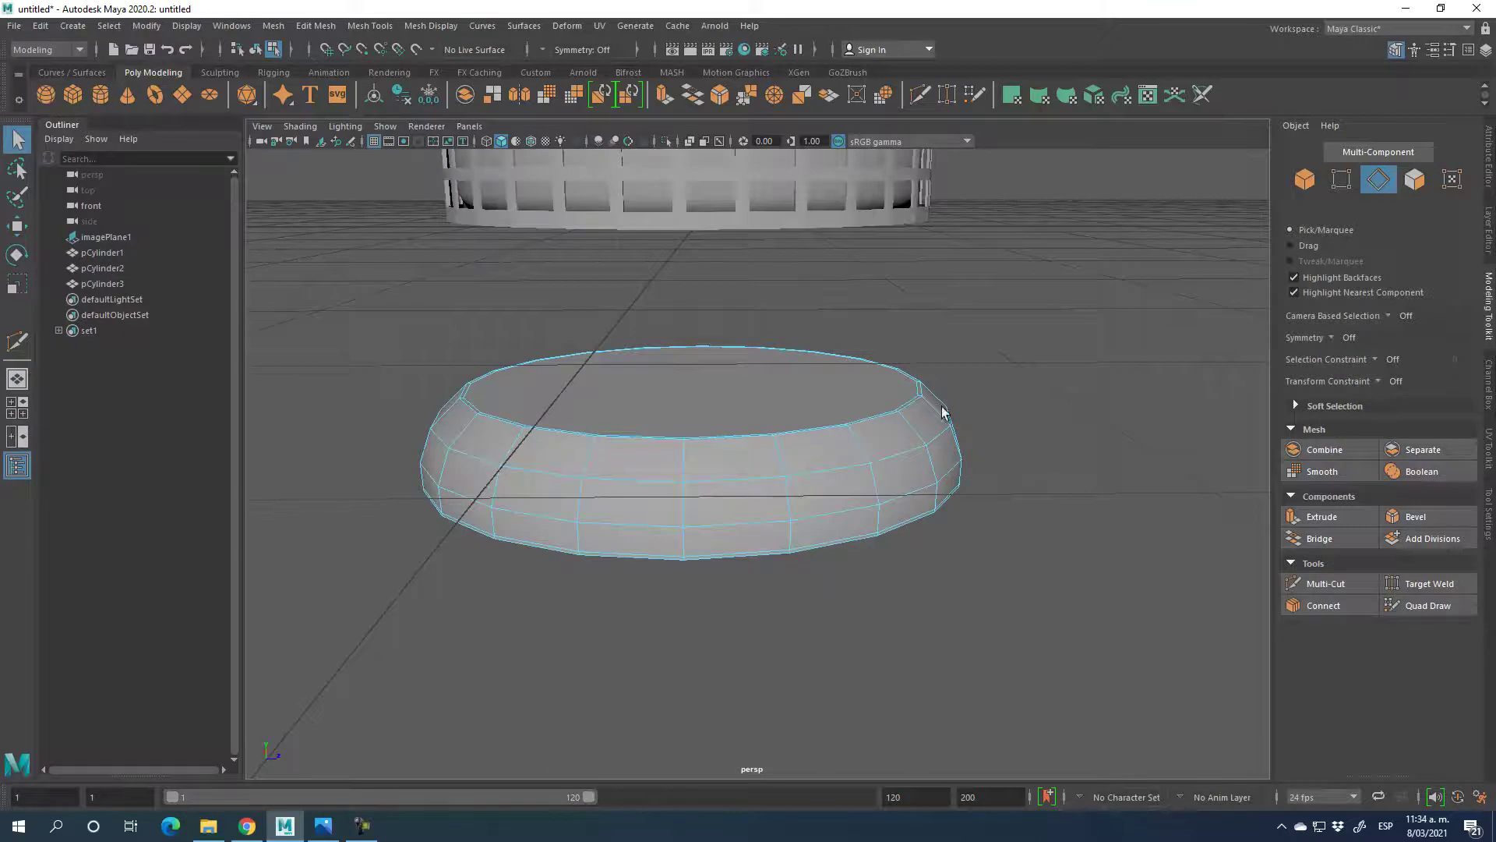
# - Turn on smooth mesh preview for the disc and raise it back under the basket to about Y -0.31
pyautogui.click(1300, 178)
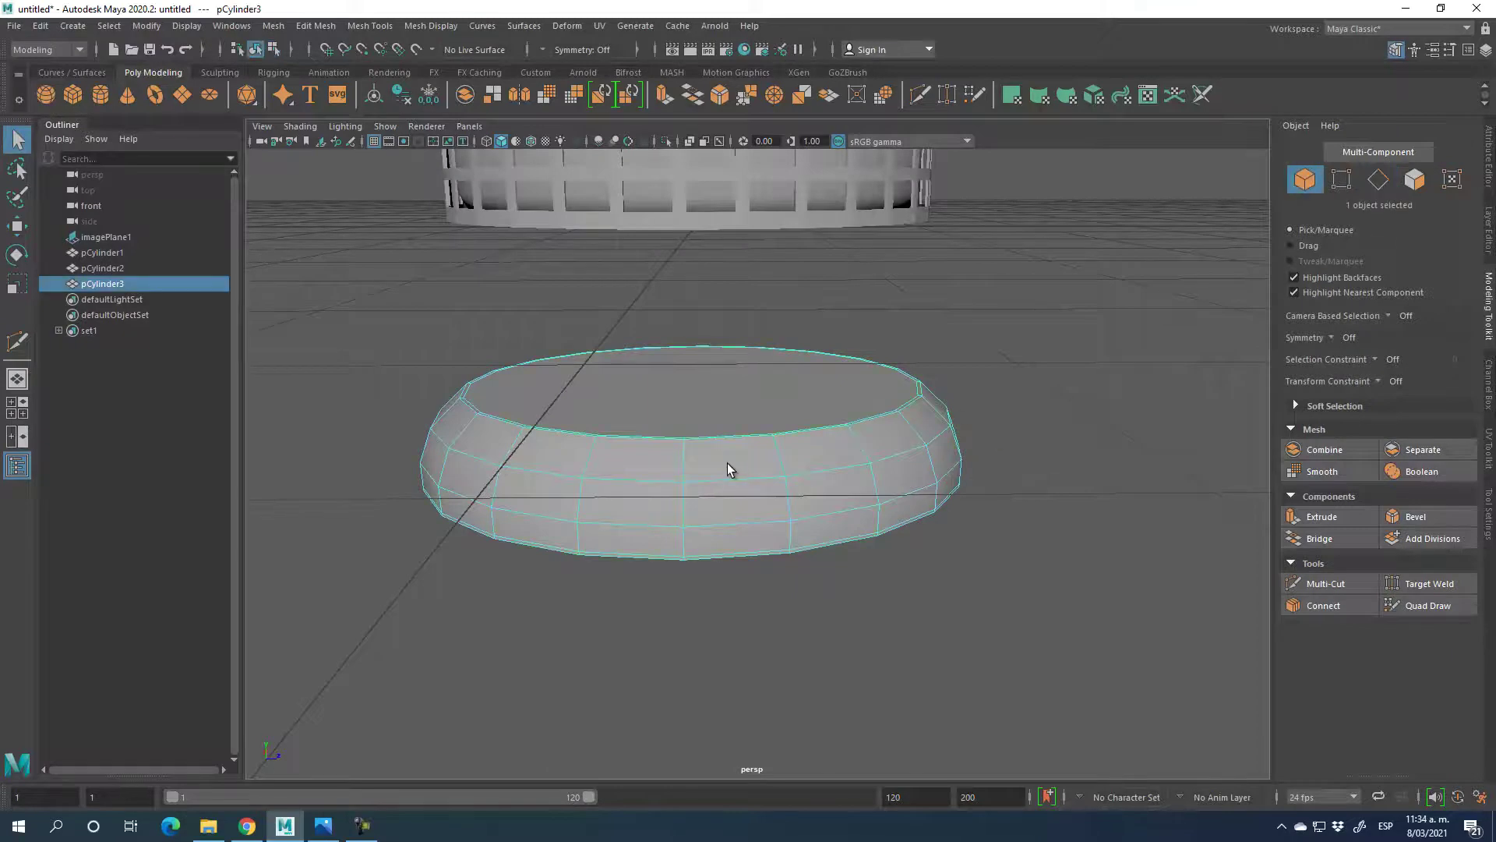
pyautogui.press('3')
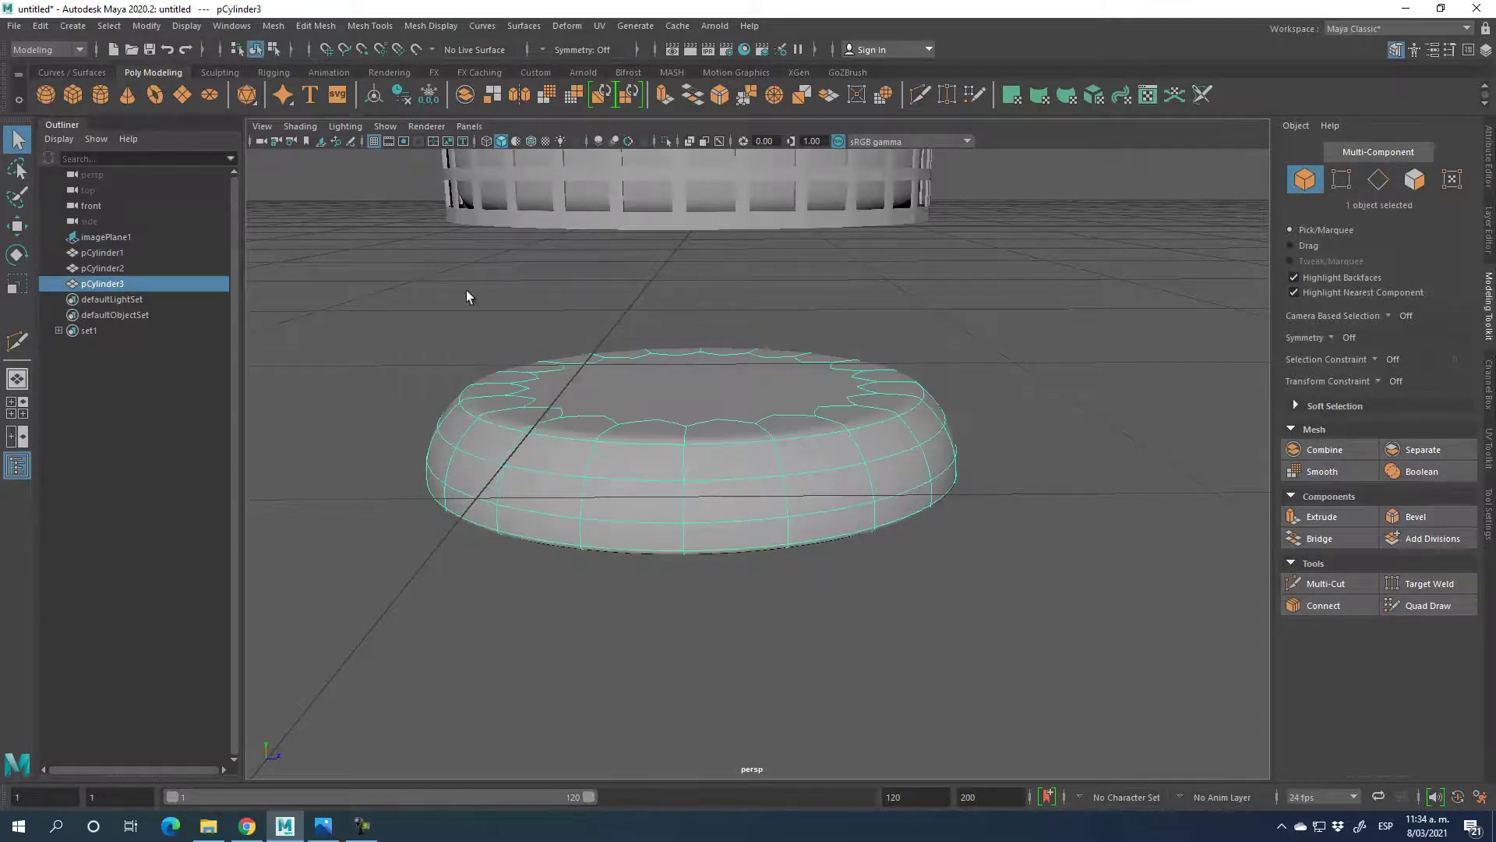
pyautogui.click(16, 226)
pyautogui.moveTo(706, 343); pyautogui.dragTo(709, 152)
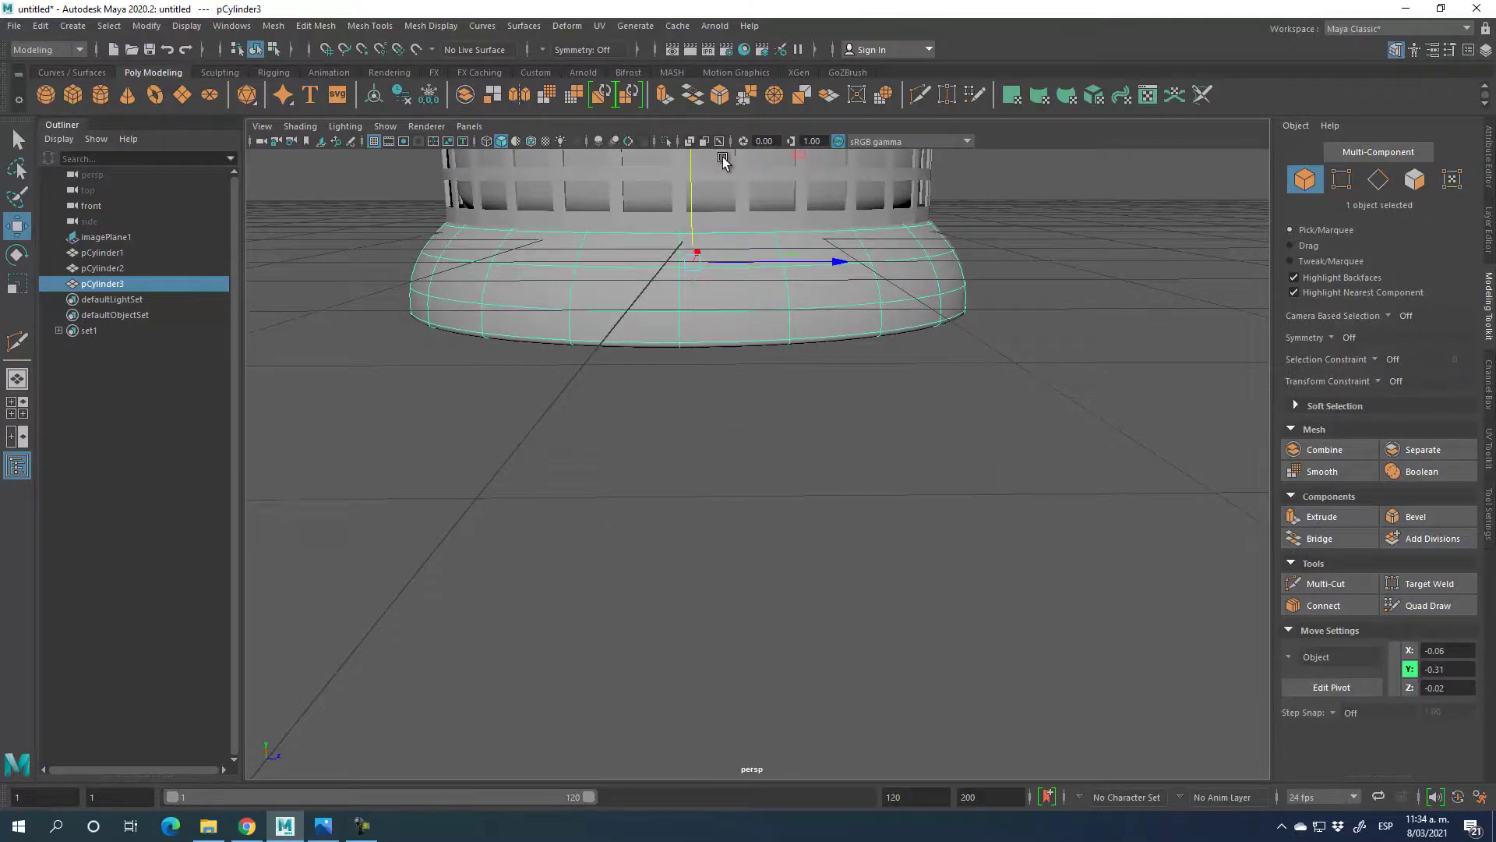
# - Try smooth mesh preview on the perforated basket and revert it
pyautogui.keyDown('alt'); pyautogui.moveTo(966, 299); pyautogui.dragTo(945, 578, button='middle'); pyautogui.keyUp('alt')
pyautogui.scroll(-5, 975, 491)
pyautogui.keyDown('alt'); pyautogui.moveTo(891, 554); pyautogui.dragTo(839, 541); pyautogui.keyUp('alt')
pyautogui.keyDown('alt'); pyautogui.moveTo(838, 541); pyautogui.dragTo(877, 499, button='right'); pyautogui.keyUp('alt')
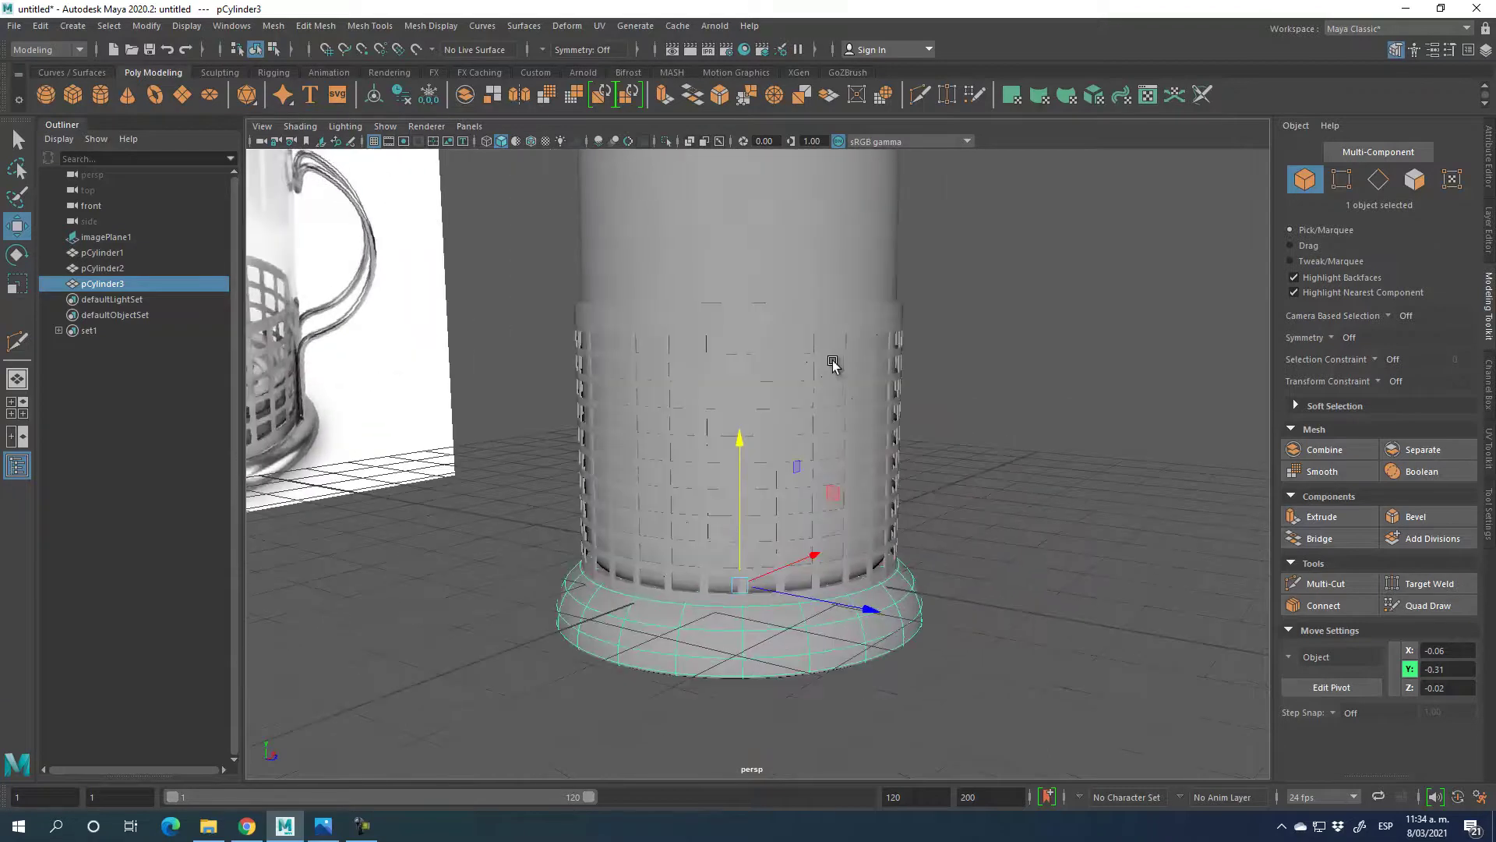
pyautogui.click(1011, 304)
pyautogui.click(892, 326)
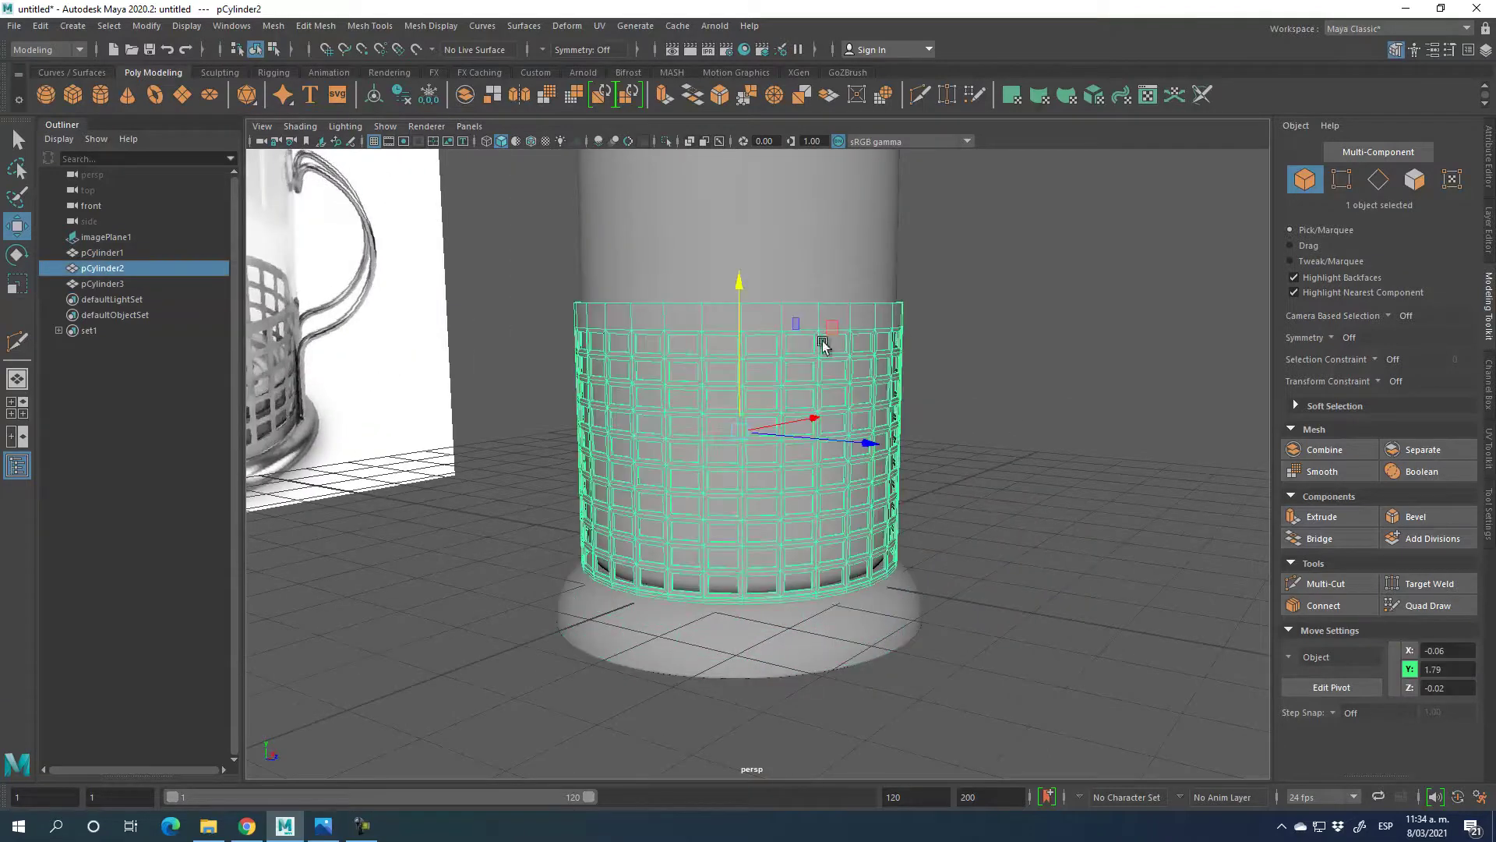
pyautogui.press('3')
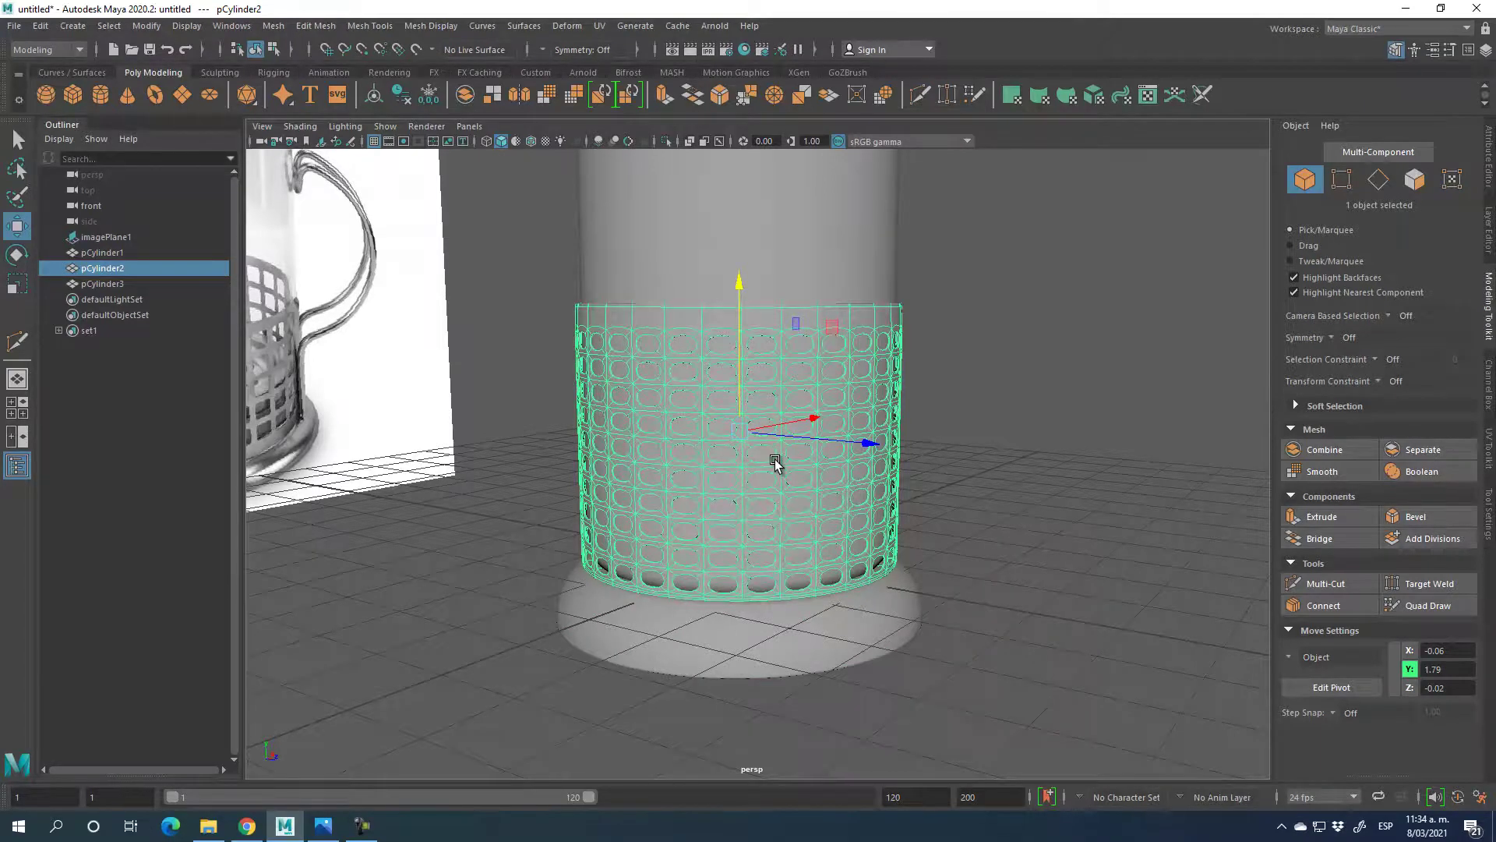
pyautogui.hotkey('ctrl', 'z')
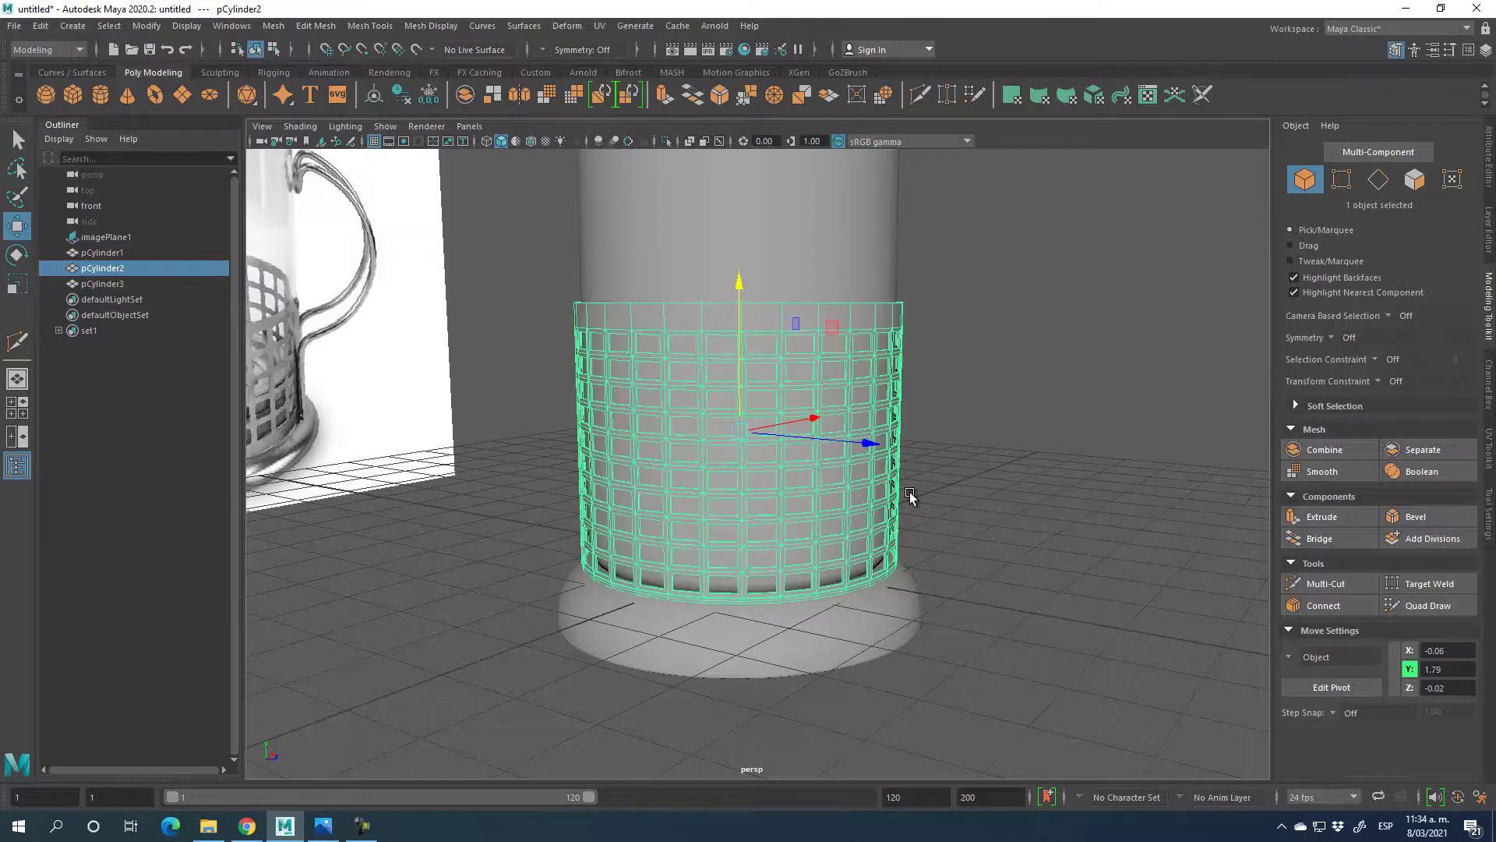
# - Duplicate the round base and raise the copy to the top of the glass as a lid, at about Y 8.61
pyautogui.keyDown('alt'); pyautogui.moveTo(891, 438); pyautogui.dragTo(832, 457, button='right'); pyautogui.keyUp('alt')
pyautogui.keyDown('alt'); pyautogui.moveTo(912, 442); pyautogui.dragTo(872, 455, button='middle'); pyautogui.keyUp('alt')
pyautogui.keyDown('alt'); pyautogui.moveTo(917, 491); pyautogui.dragTo(835, 496); pyautogui.keyUp('alt')
pyautogui.keyDown('alt'); pyautogui.moveTo(765, 362); pyautogui.dragTo(800, 460, button='middle'); pyautogui.keyUp('alt')
pyautogui.keyDown('alt'); pyautogui.moveTo(878, 568); pyautogui.dragTo(939, 499, button='middle'); pyautogui.keyUp('alt')
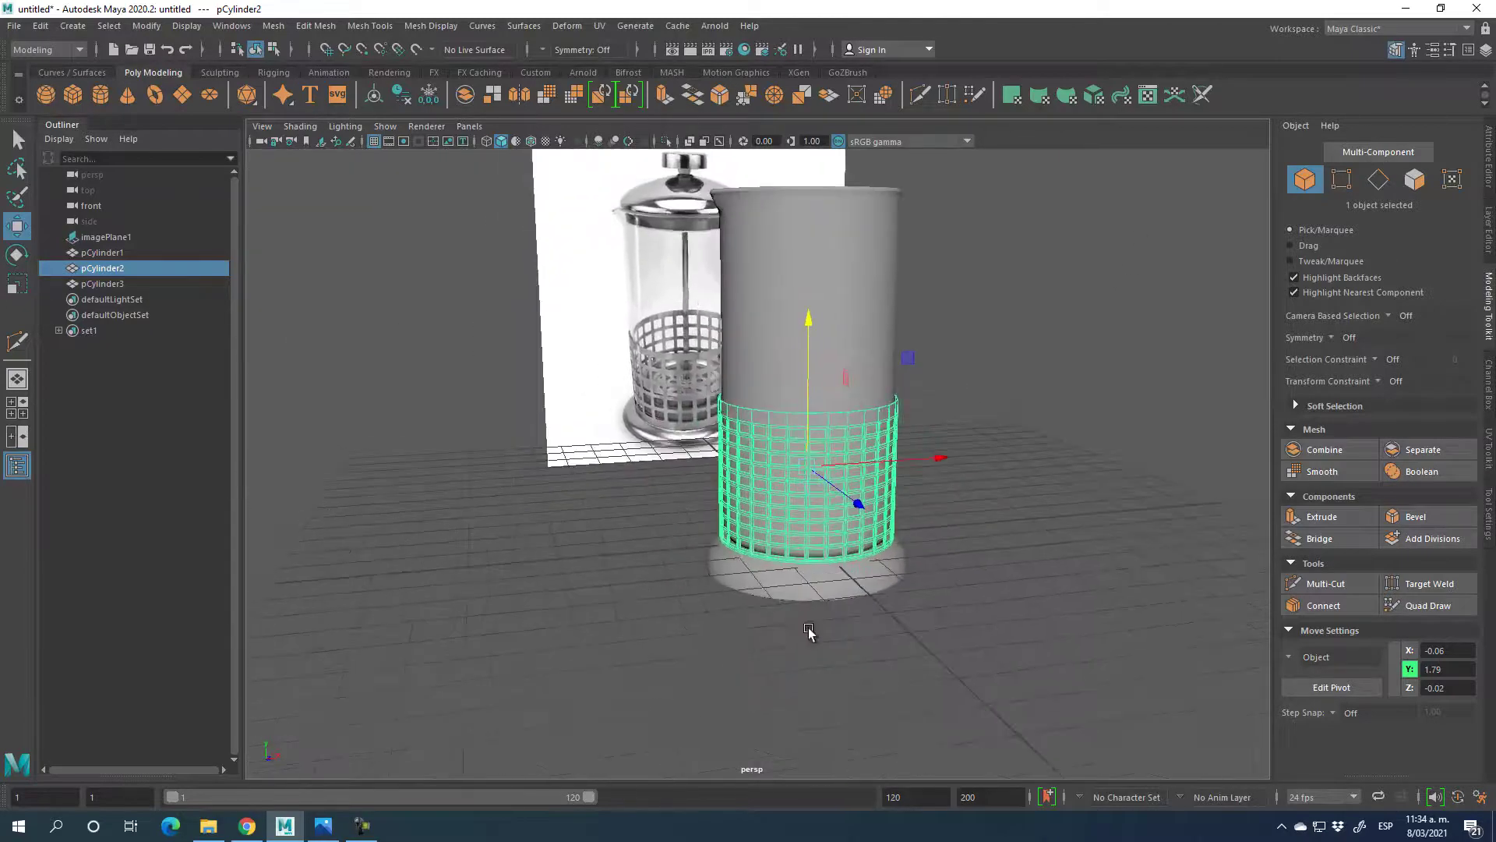
pyautogui.click(817, 587)
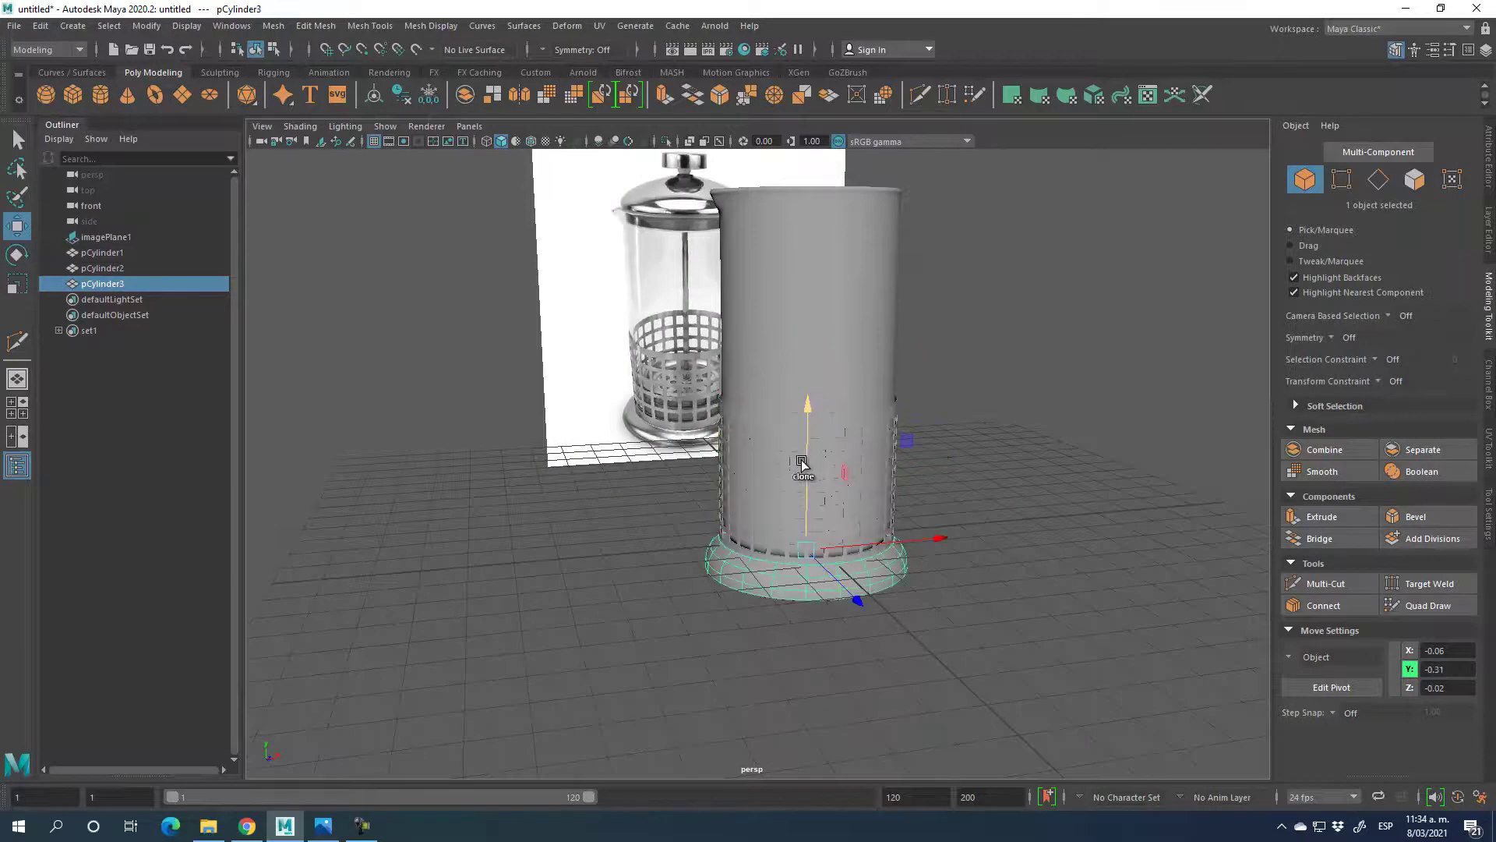
pyautogui.keyDown('shift'); pyautogui.moveTo(810, 407); pyautogui.dragTo(831, 26); pyautogui.keyUp('shift')
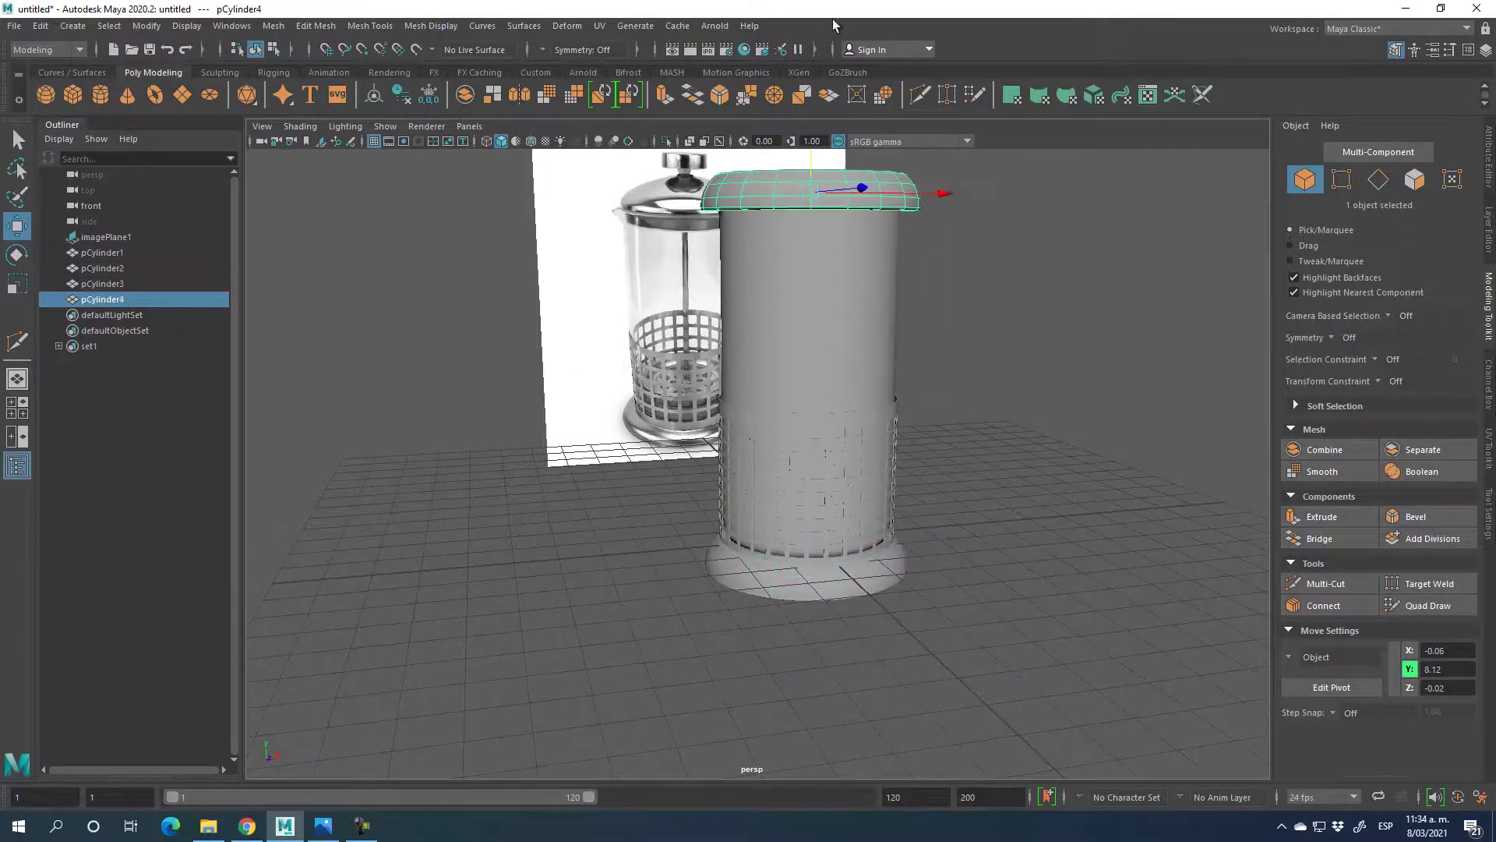
pyautogui.keyDown('alt'); pyautogui.moveTo(988, 389); pyautogui.dragTo(979, 688, button='middle'); pyautogui.keyUp('alt')
pyautogui.scroll(2, 826, 510)
pyautogui.moveTo(810, 409); pyautogui.dragTo(813, 373)
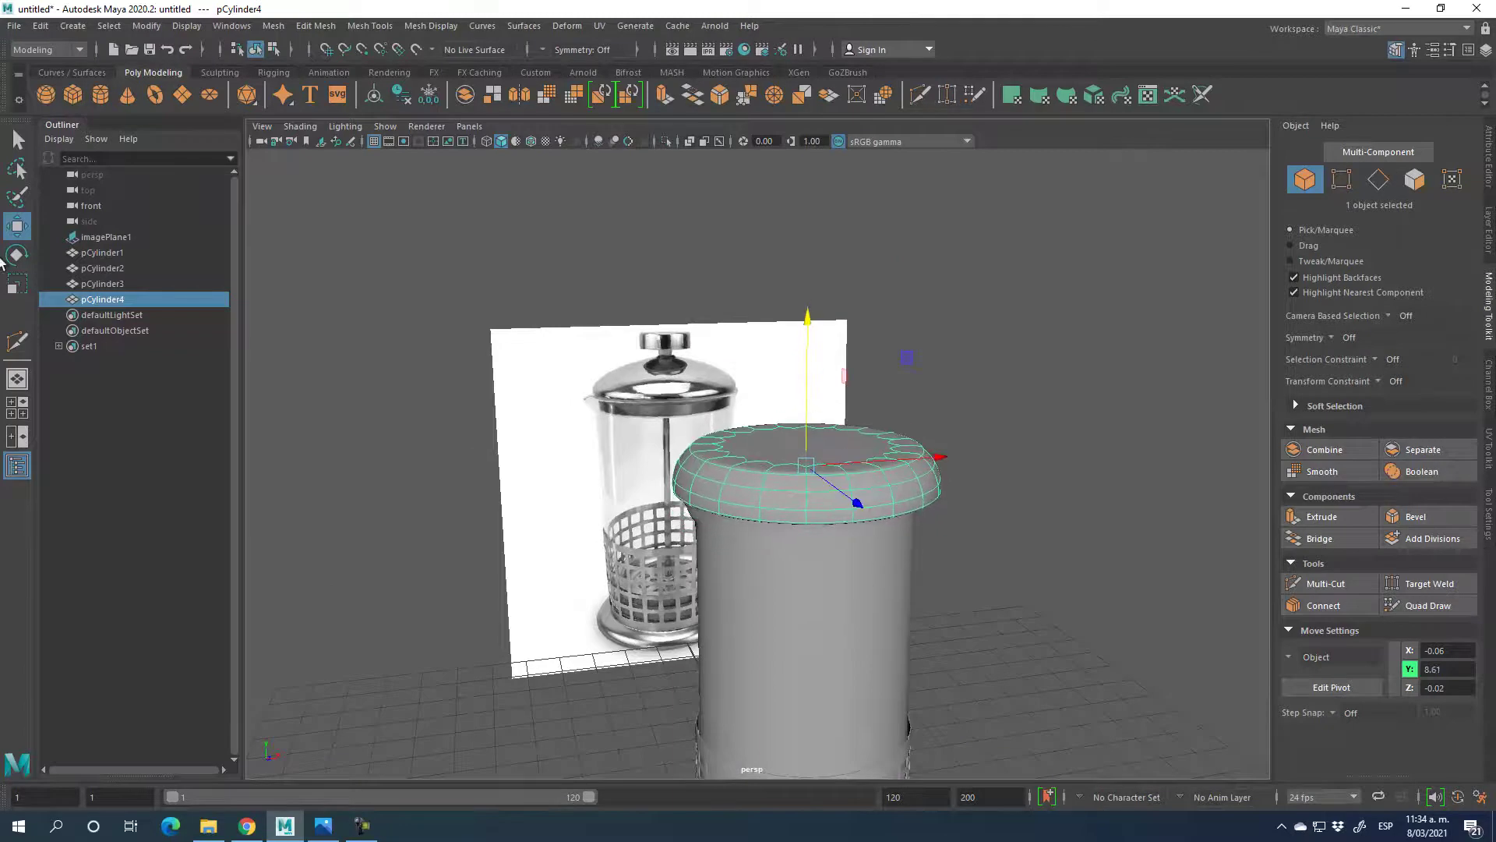
# - Scale the lid down to the glass's width and shift it along X to about -0.14 to centre it over the rim
pyautogui.click(17, 285)
pyautogui.keyDown('alt'); pyautogui.moveTo(818, 555); pyautogui.dragTo(838, 522); pyautogui.keyUp('alt')
pyautogui.moveTo(817, 455); pyautogui.dragTo(790, 460)
pyautogui.keyDown('alt'); pyautogui.moveTo(1091, 576); pyautogui.dragTo(1048, 581); pyautogui.keyUp('alt')
pyautogui.moveTo(794, 456); pyautogui.dragTo(794, 458)
pyautogui.click(20, 229)
pyautogui.keyDown('alt'); pyautogui.moveTo(939, 511); pyautogui.dragTo(928, 521); pyautogui.keyUp('alt')
pyautogui.moveTo(925, 460); pyautogui.dragTo(918, 449)
pyautogui.keyDown('alt'); pyautogui.moveTo(1045, 560); pyautogui.dragTo(1090, 553); pyautogui.keyUp('alt')
pyautogui.scroll(3, 849, 586)
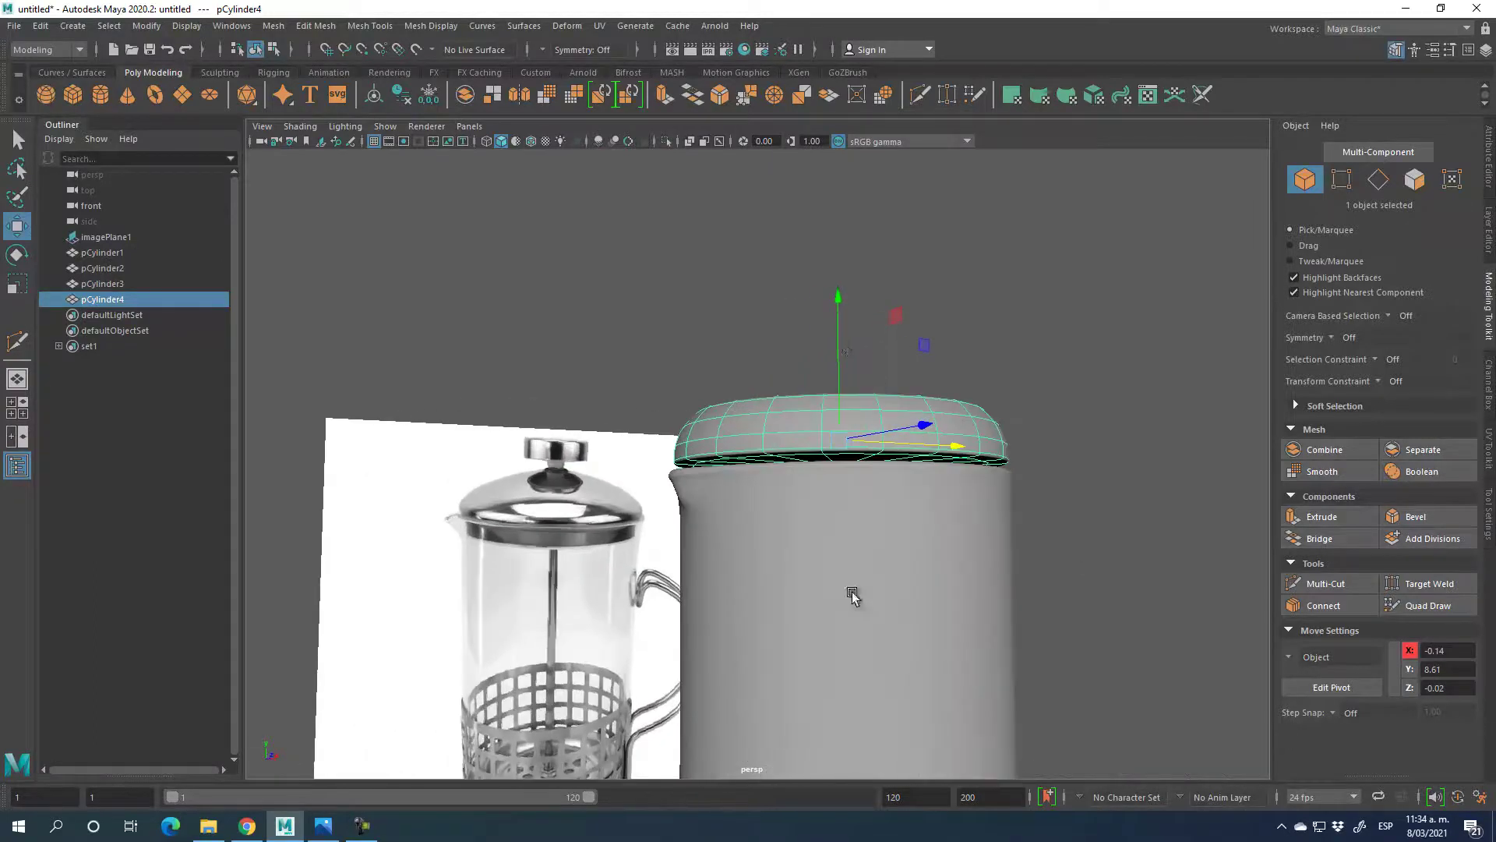
# - Raise the lid clear of the glass to about Y 12.12 and delete the centre vertex of its underside
pyautogui.moveTo(838, 333); pyautogui.dragTo(840, 66)
pyautogui.keyDown('alt'); pyautogui.moveTo(1127, 187); pyautogui.dragTo(1134, 312, button='middle'); pyautogui.keyUp('alt')
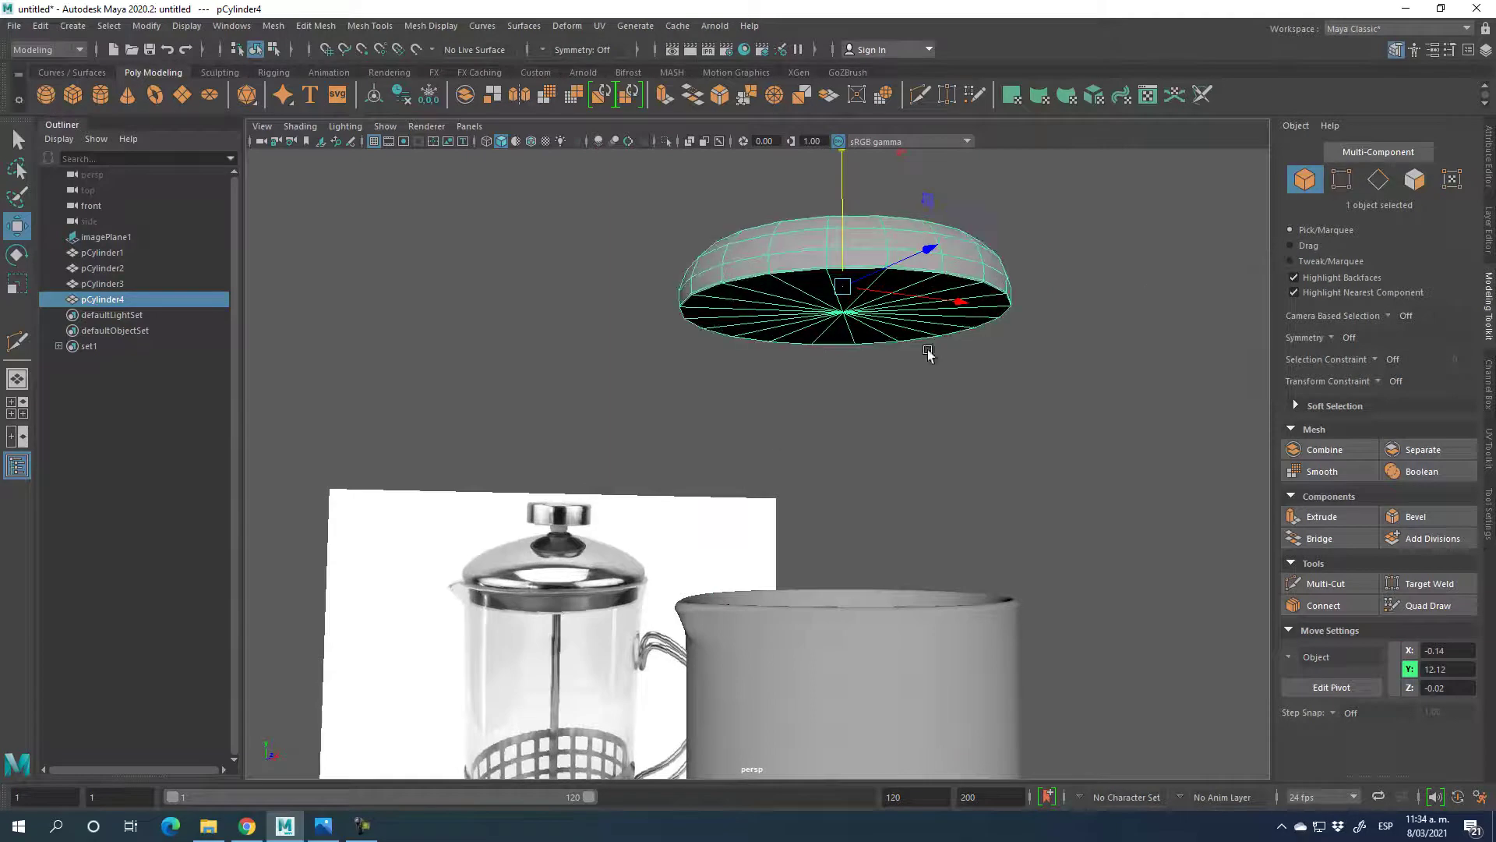
pyautogui.click(1342, 179)
pyautogui.keyDown('alt'); pyautogui.moveTo(945, 341); pyautogui.dragTo(843, 321); pyautogui.keyUp('alt')
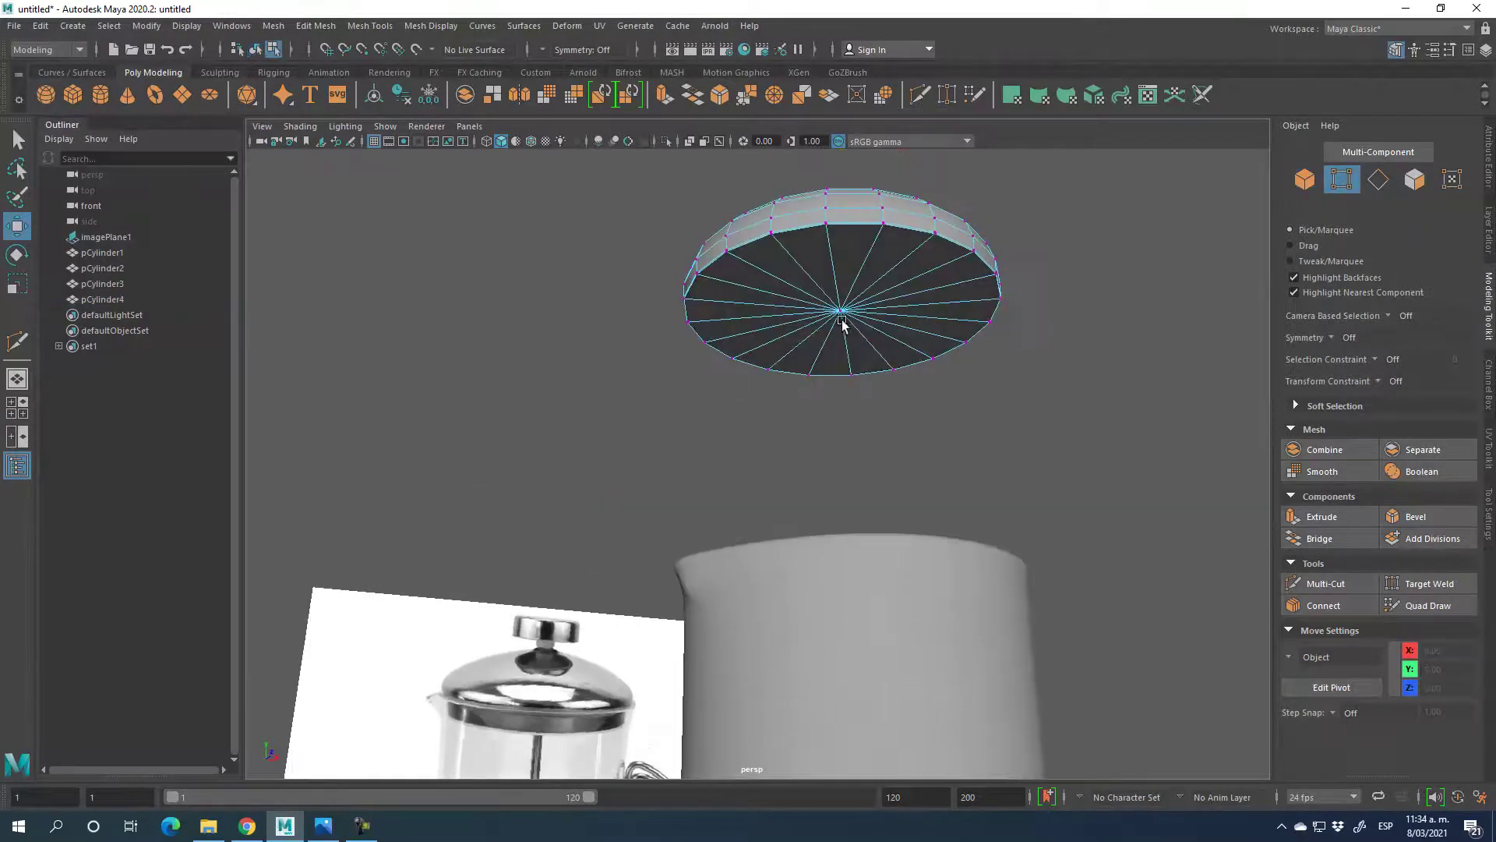
pyautogui.click(841, 311)
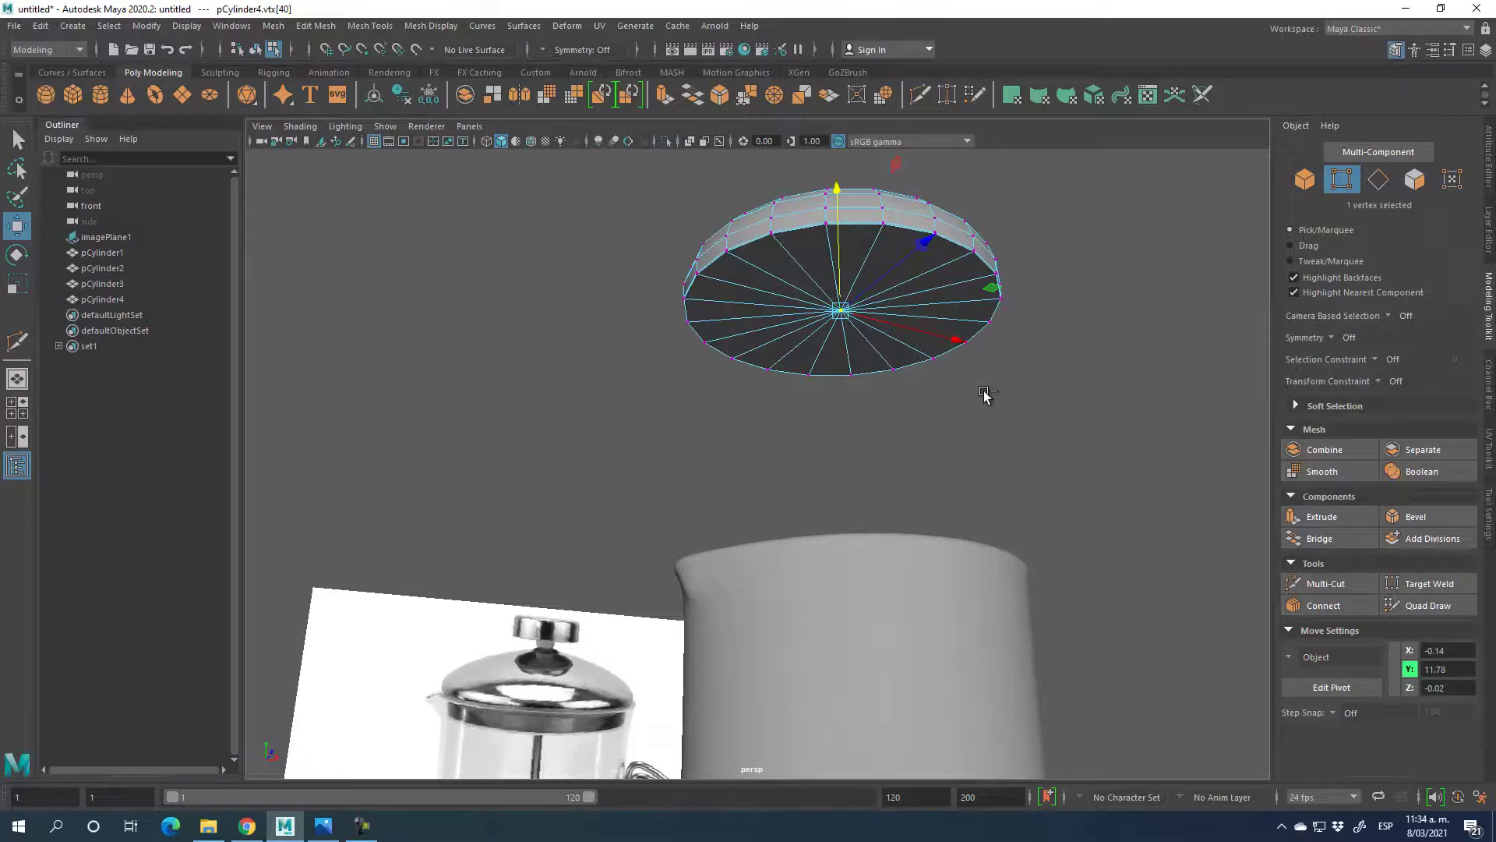
pyautogui.press('Delete')
# - Extrude the lid's underside face with thickness 0, scale it slightly inward to form a narrow rim, and lower it to about Y 11.69
pyautogui.click(1415, 179)
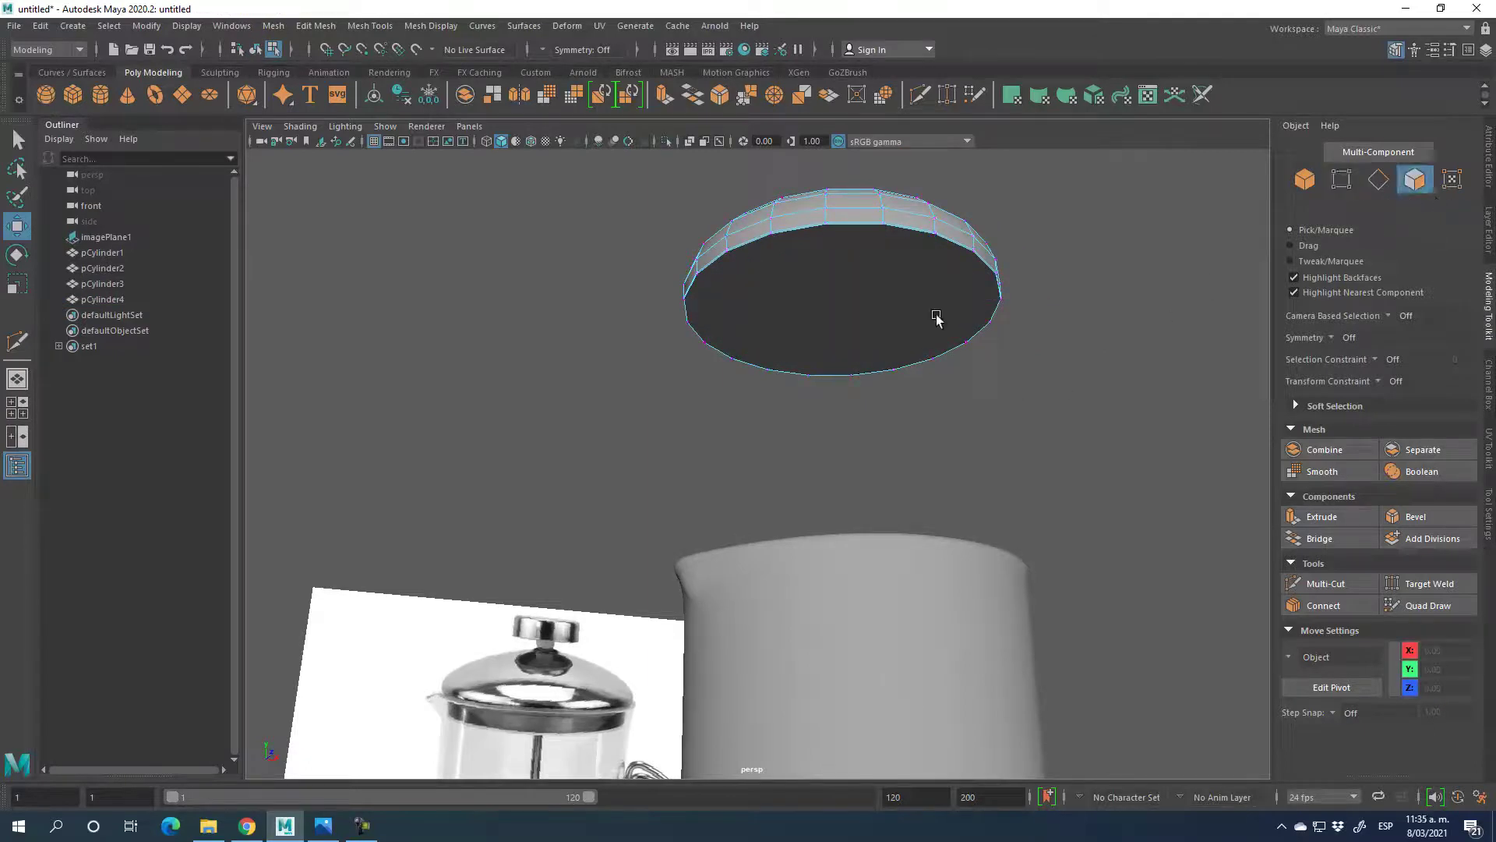
pyautogui.click(841, 311)
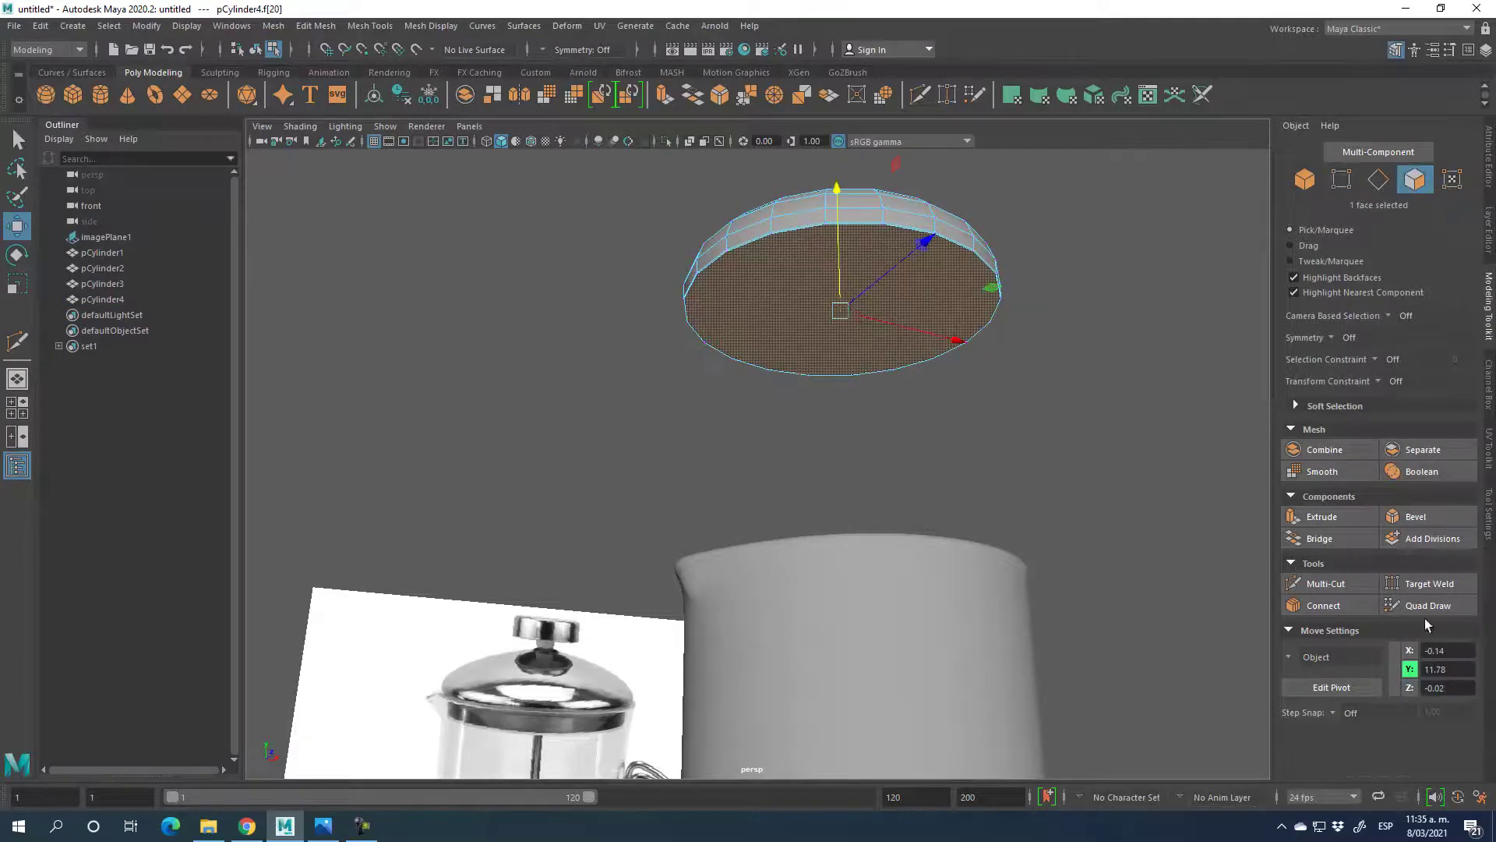
pyautogui.click(1322, 517)
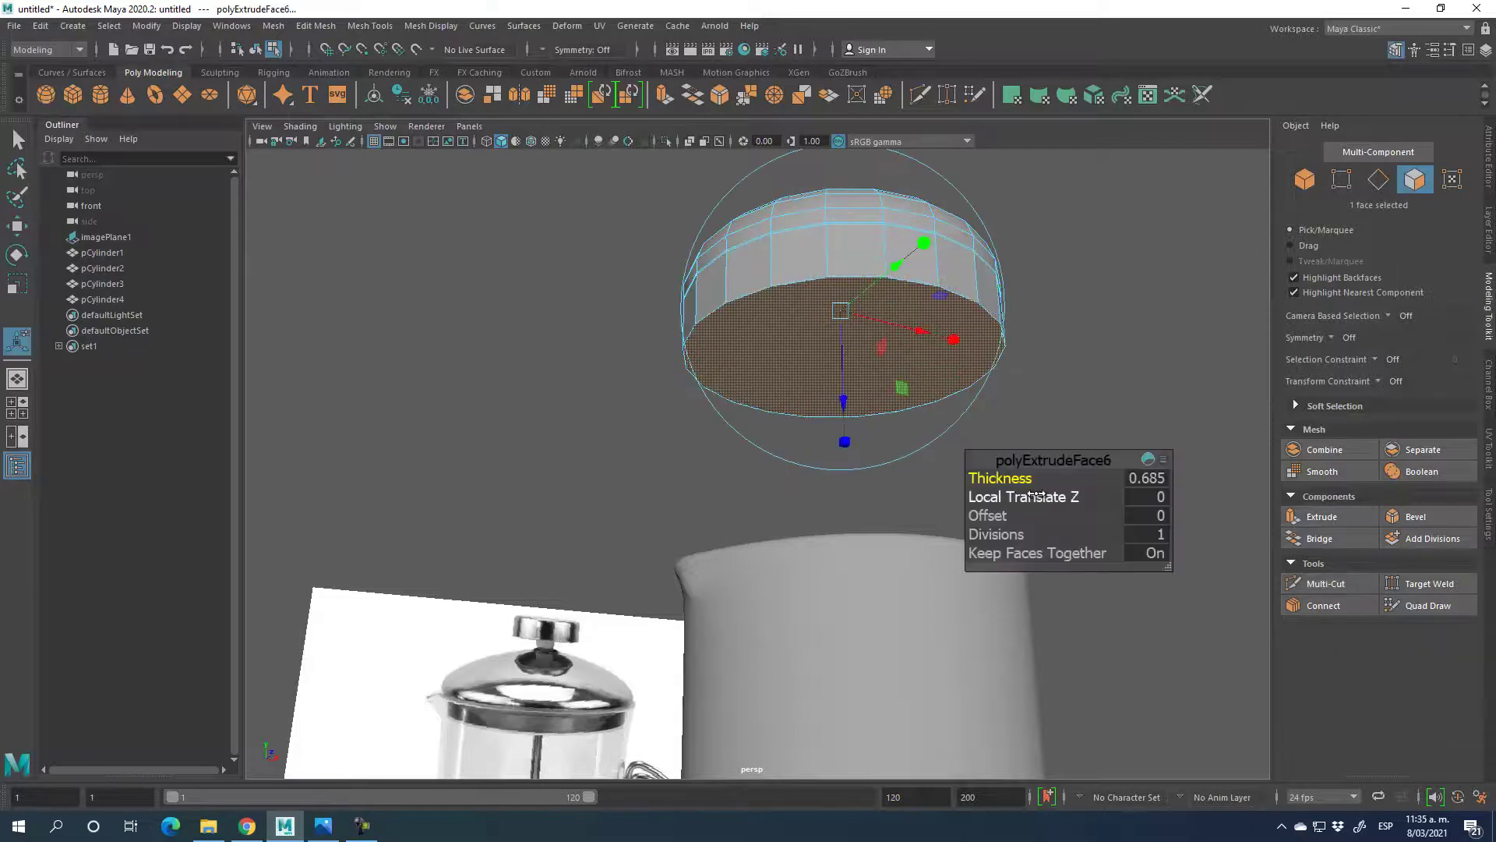
pyautogui.click(1143, 479)
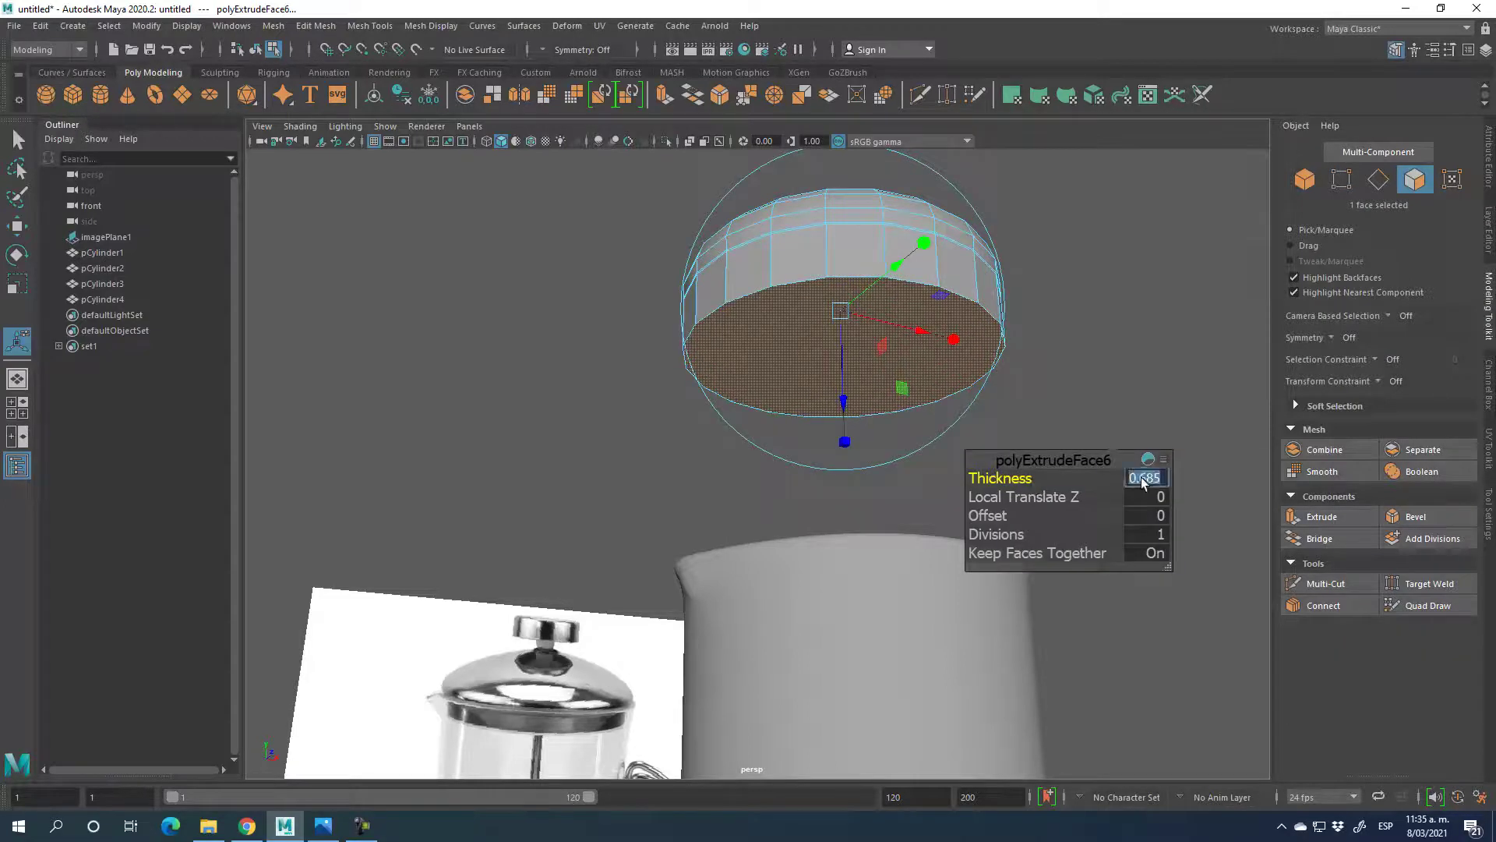
pyautogui.write('0')
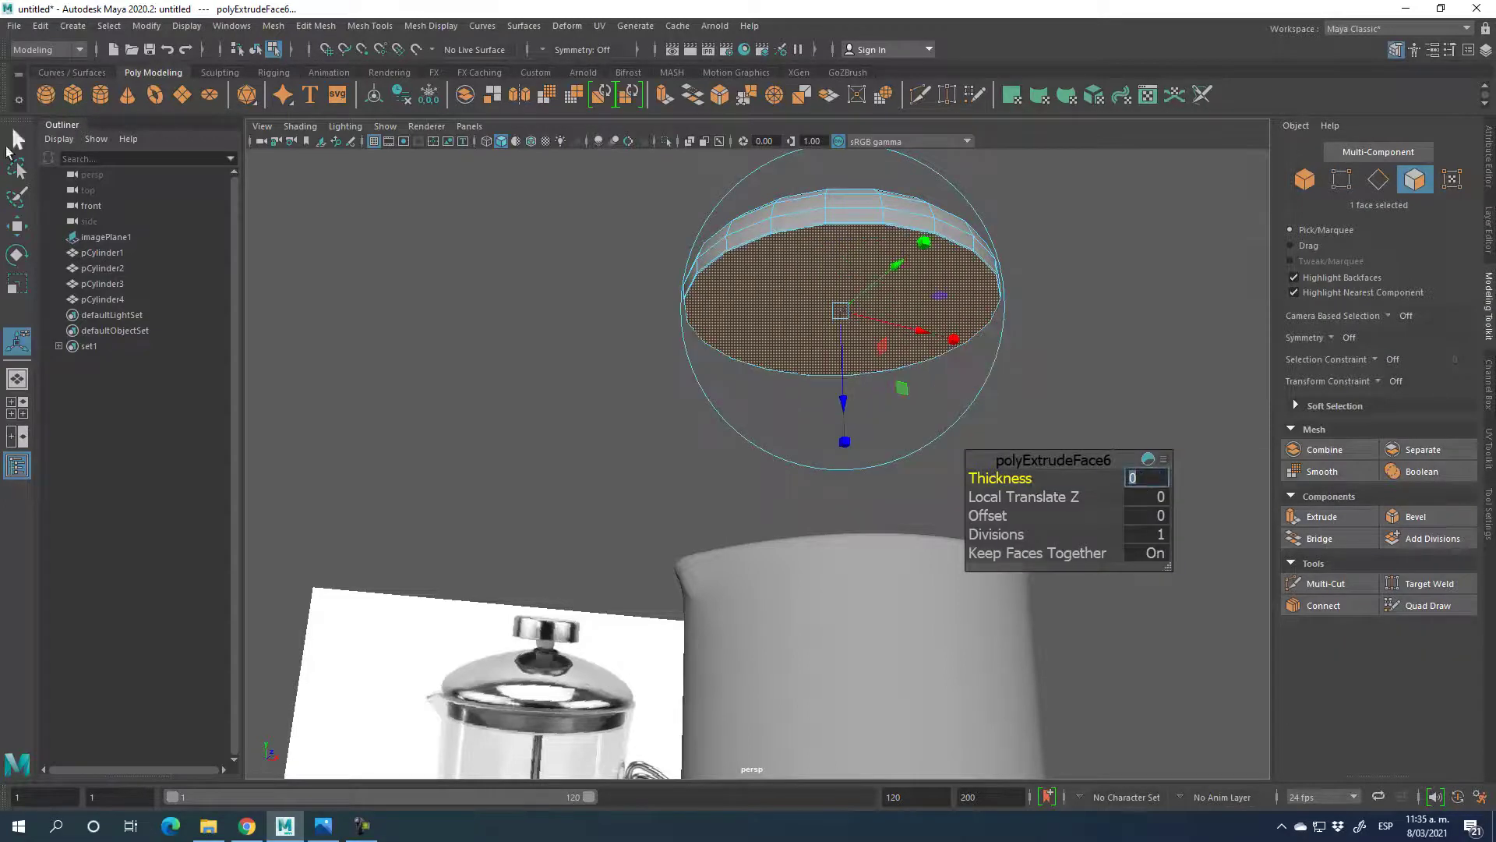
pyautogui.click(18, 283)
pyautogui.moveTo(842, 316); pyautogui.dragTo(813, 320)
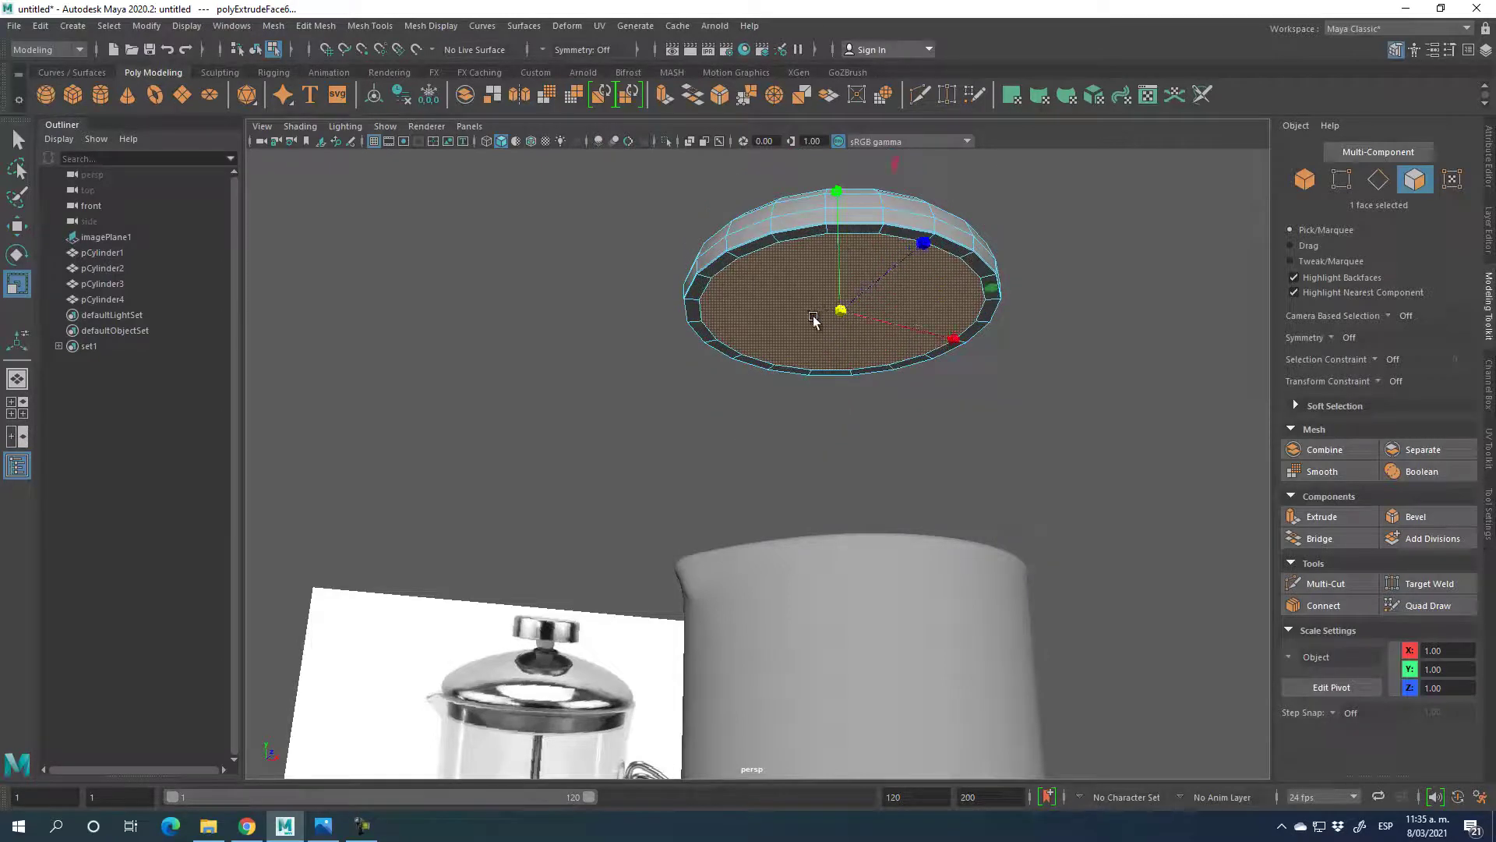
pyautogui.click(17, 226)
pyautogui.moveTo(836, 191); pyautogui.dragTo(837, 198)
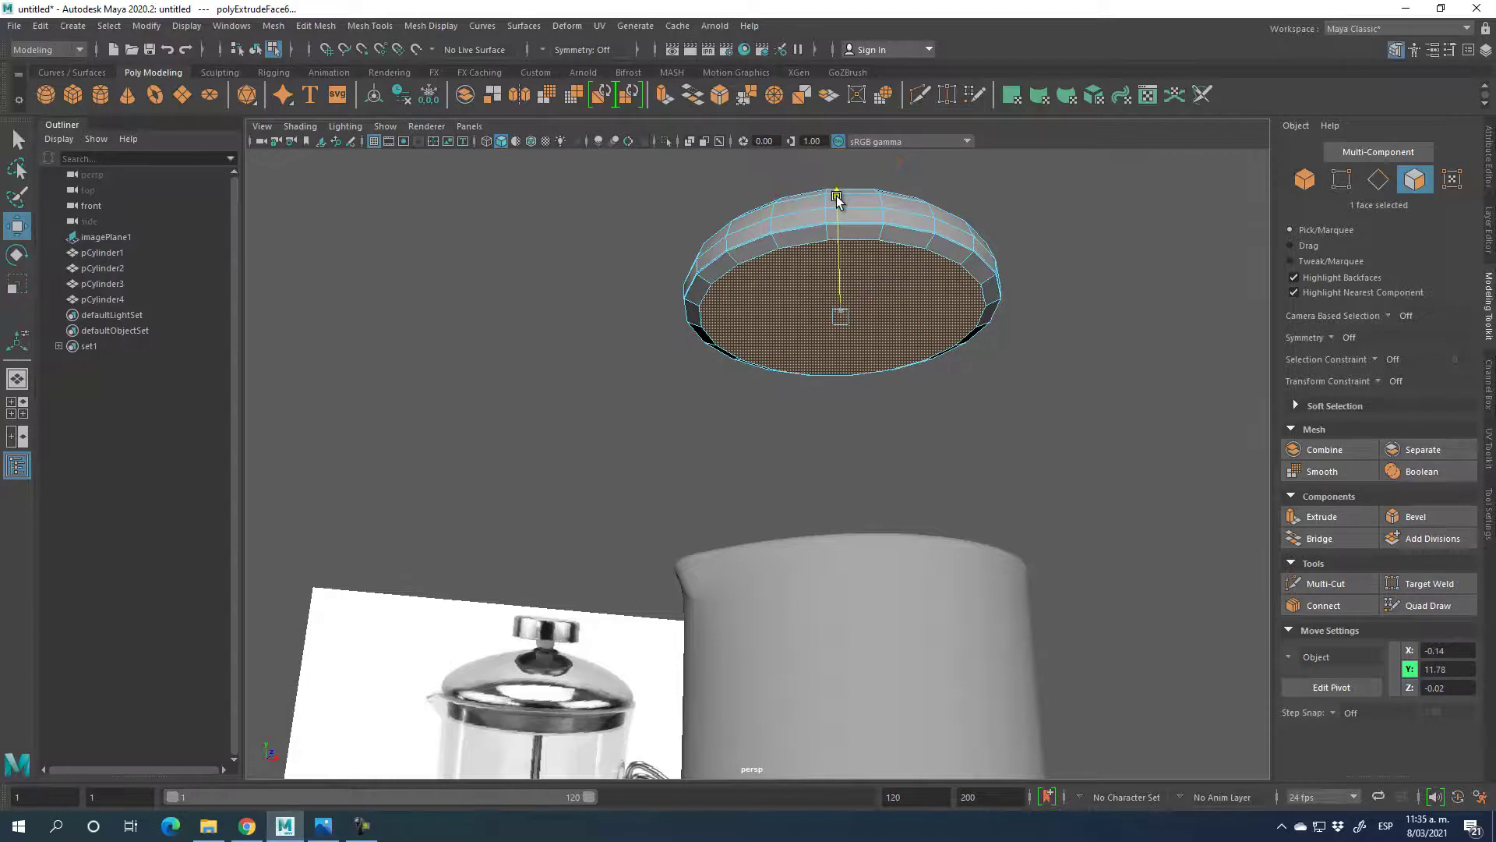
# - Extrude the inner underside face downward with a thickness of 0.385 and delete it to leave the lid open underneath
pyautogui.click(1317, 517)
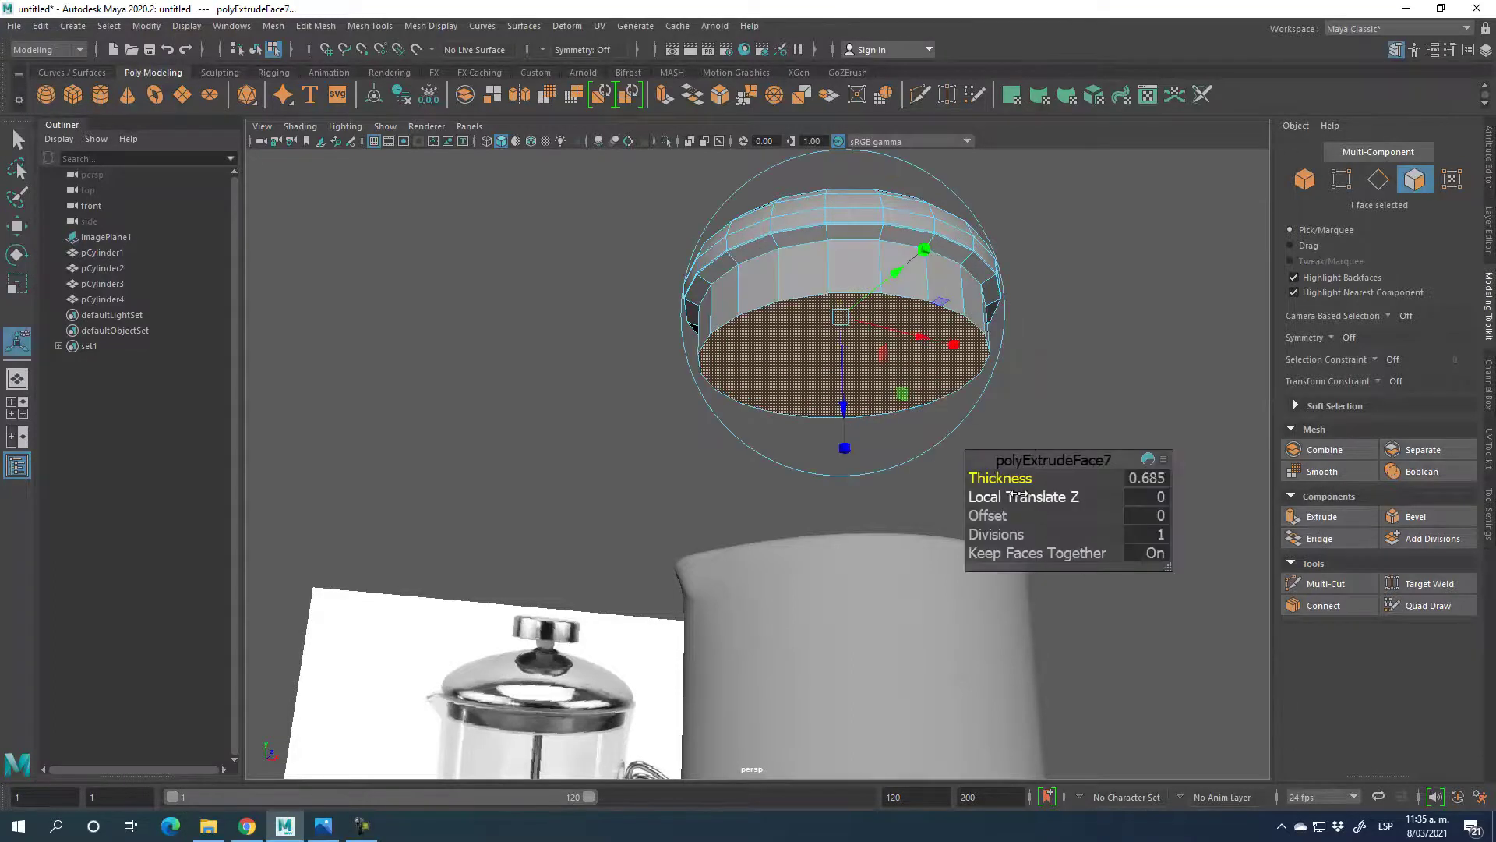
pyautogui.moveTo(1012, 479); pyautogui.dragTo(1006, 479)
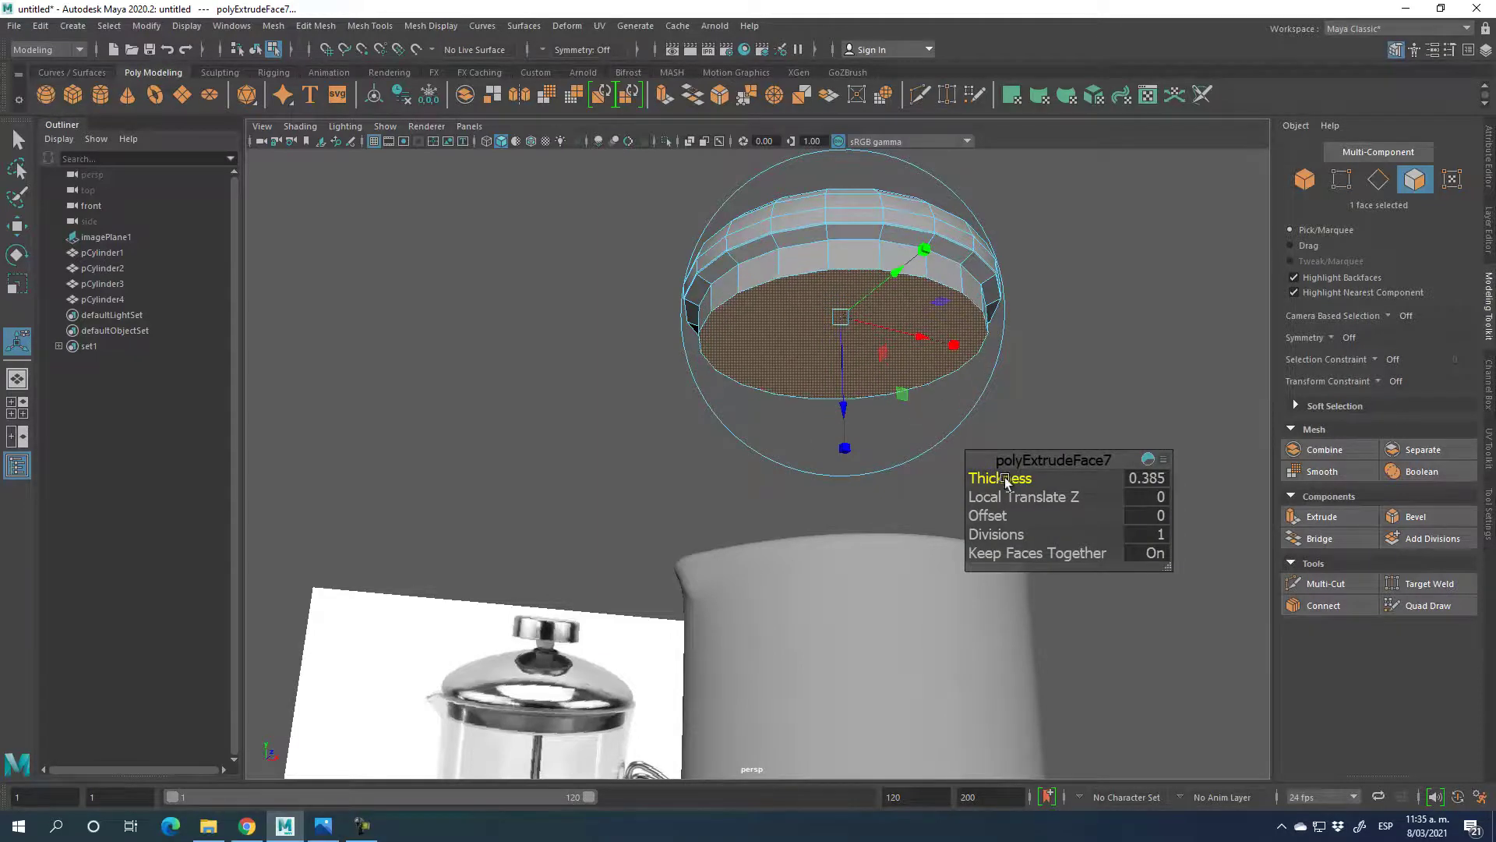
pyautogui.click(17, 226)
pyautogui.moveTo(1076, 436)
pyautogui.keyDown('alt'); pyautogui.mouseDown()
pyautogui.moveTo(1086, 456)
pyautogui.moveTo(1091, 432)
pyautogui.mouseUp(); pyautogui.keyUp('alt')
pyautogui.press('Delete')
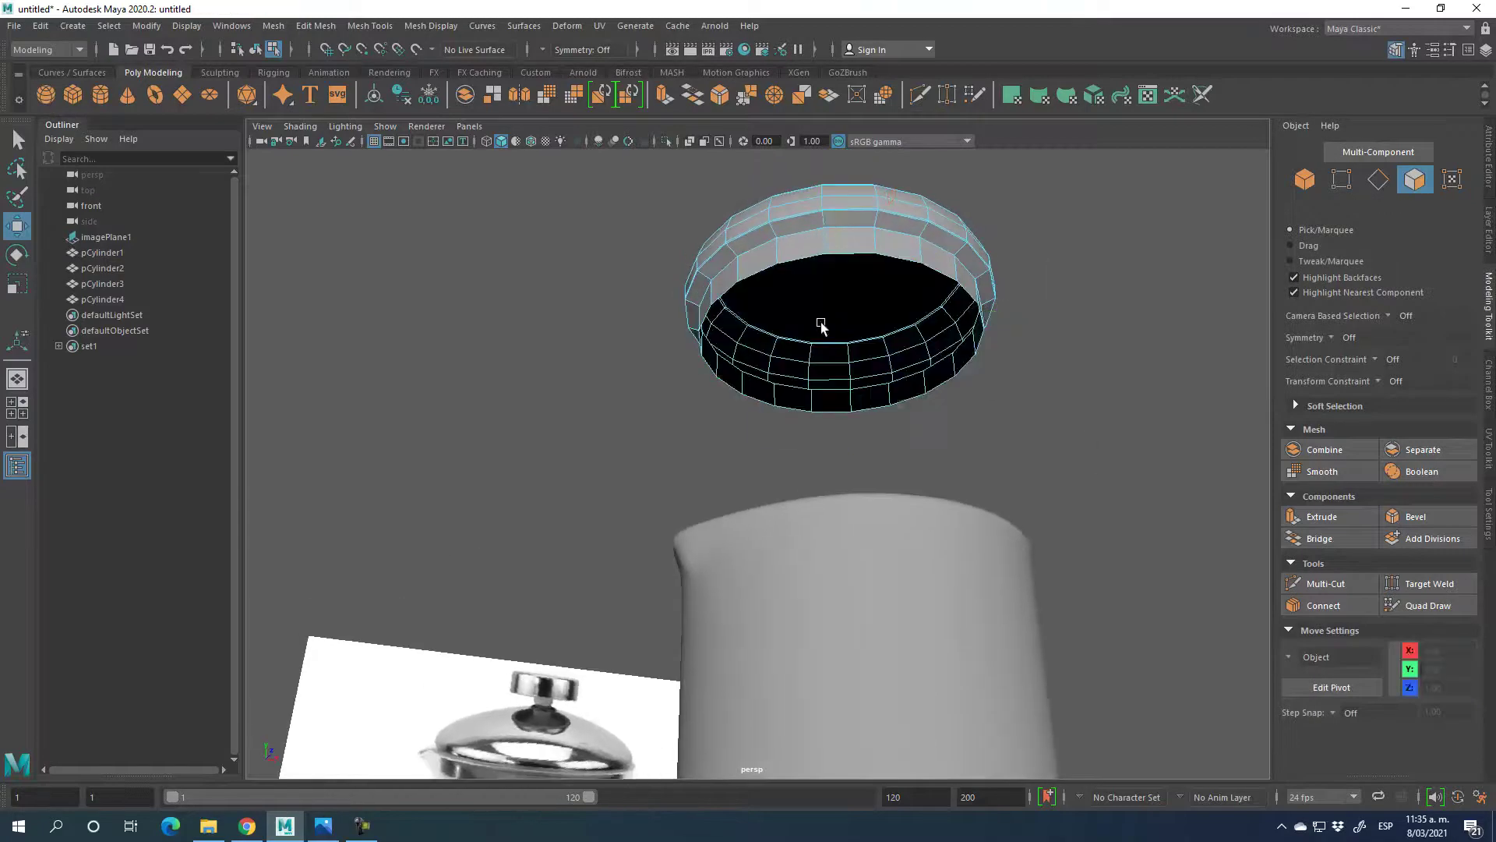
# - Scale the lid's top face down to a small circle at the centre and raise it to about Y 12.76
pyautogui.click(1305, 178)
pyautogui.keyDown('alt'); pyautogui.moveTo(1044, 324); pyautogui.dragTo(1058, 449); pyautogui.keyUp('alt')
pyautogui.moveTo(942, 394)
pyautogui.keyDown('alt'); pyautogui.mouseDown()
pyautogui.moveTo(1026, 524)
pyautogui.moveTo(946, 424)
pyautogui.mouseUp(); pyautogui.keyUp('alt')
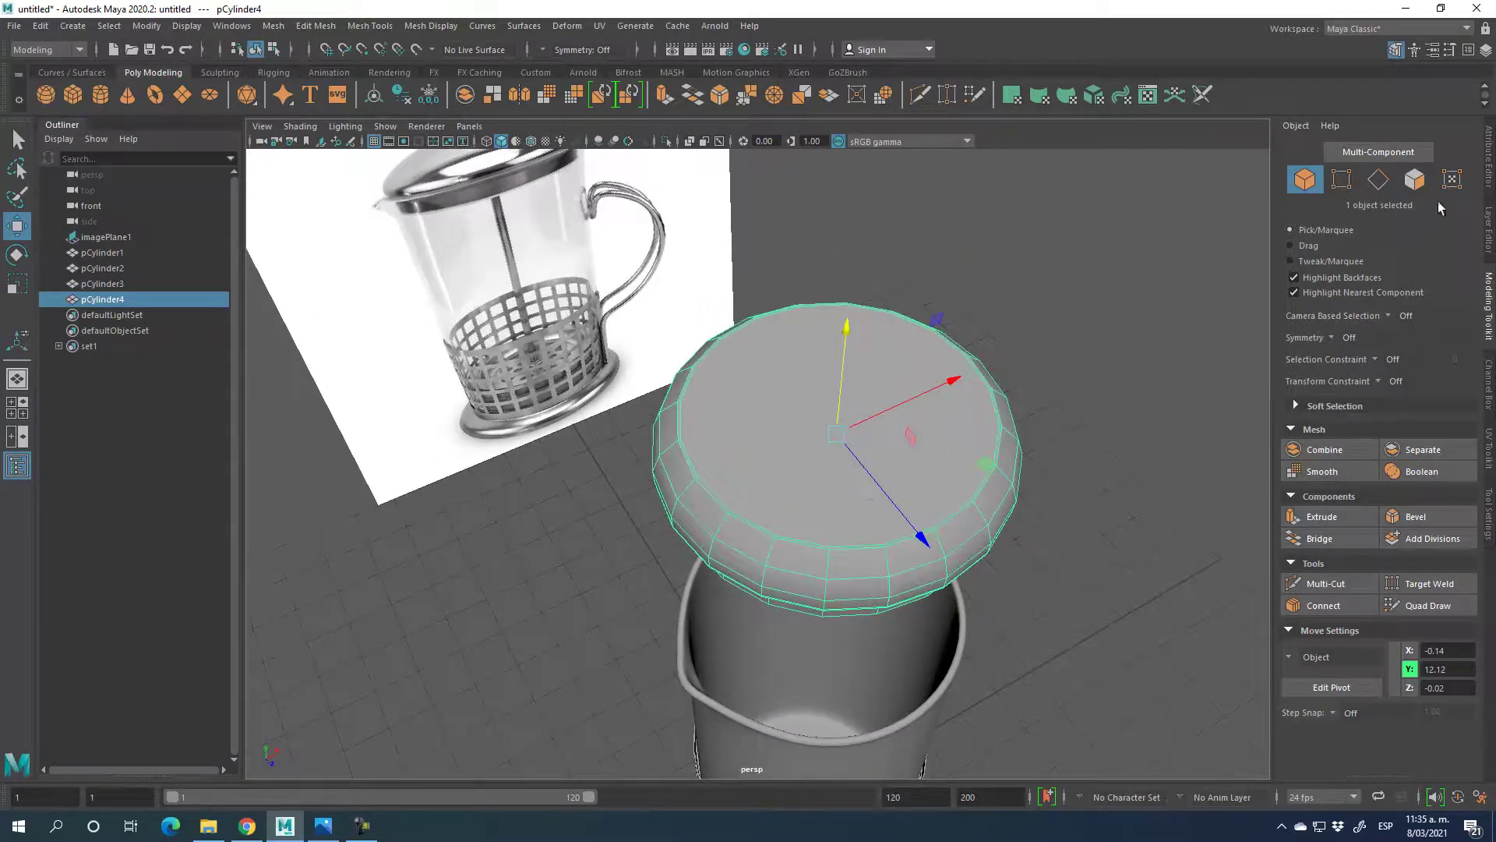
pyautogui.click(1378, 179)
pyautogui.click(1415, 179)
pyautogui.click(800, 413)
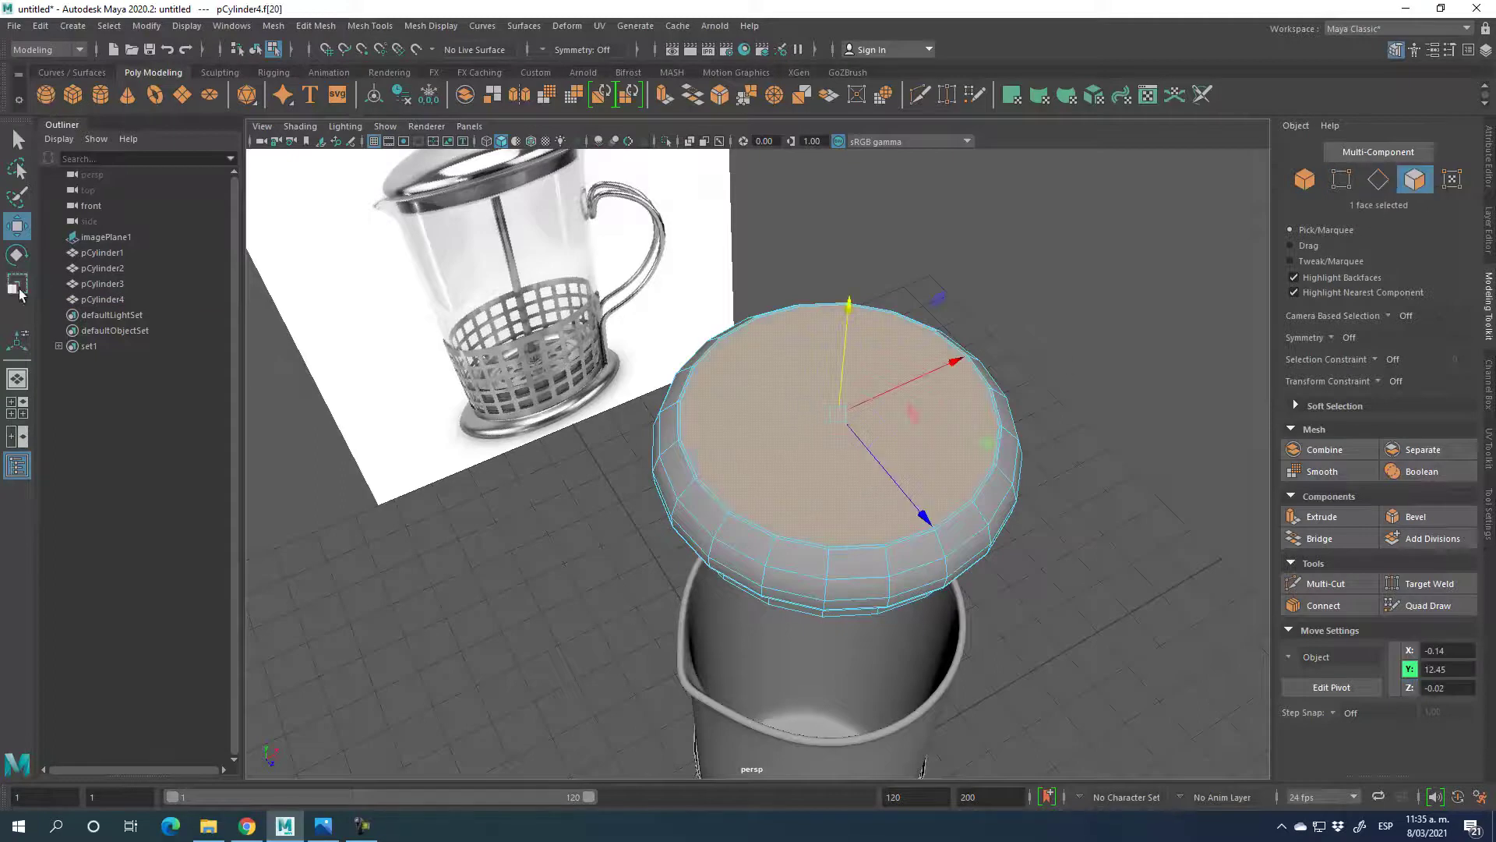
pyautogui.click(17, 282)
pyautogui.moveTo(840, 414); pyautogui.dragTo(627, 425)
pyautogui.click(17, 226)
pyautogui.keyDown('alt'); pyautogui.moveTo(837, 479); pyautogui.dragTo(870, 452); pyautogui.keyUp('alt')
pyautogui.moveTo(823, 280); pyautogui.dragTo(826, 243)
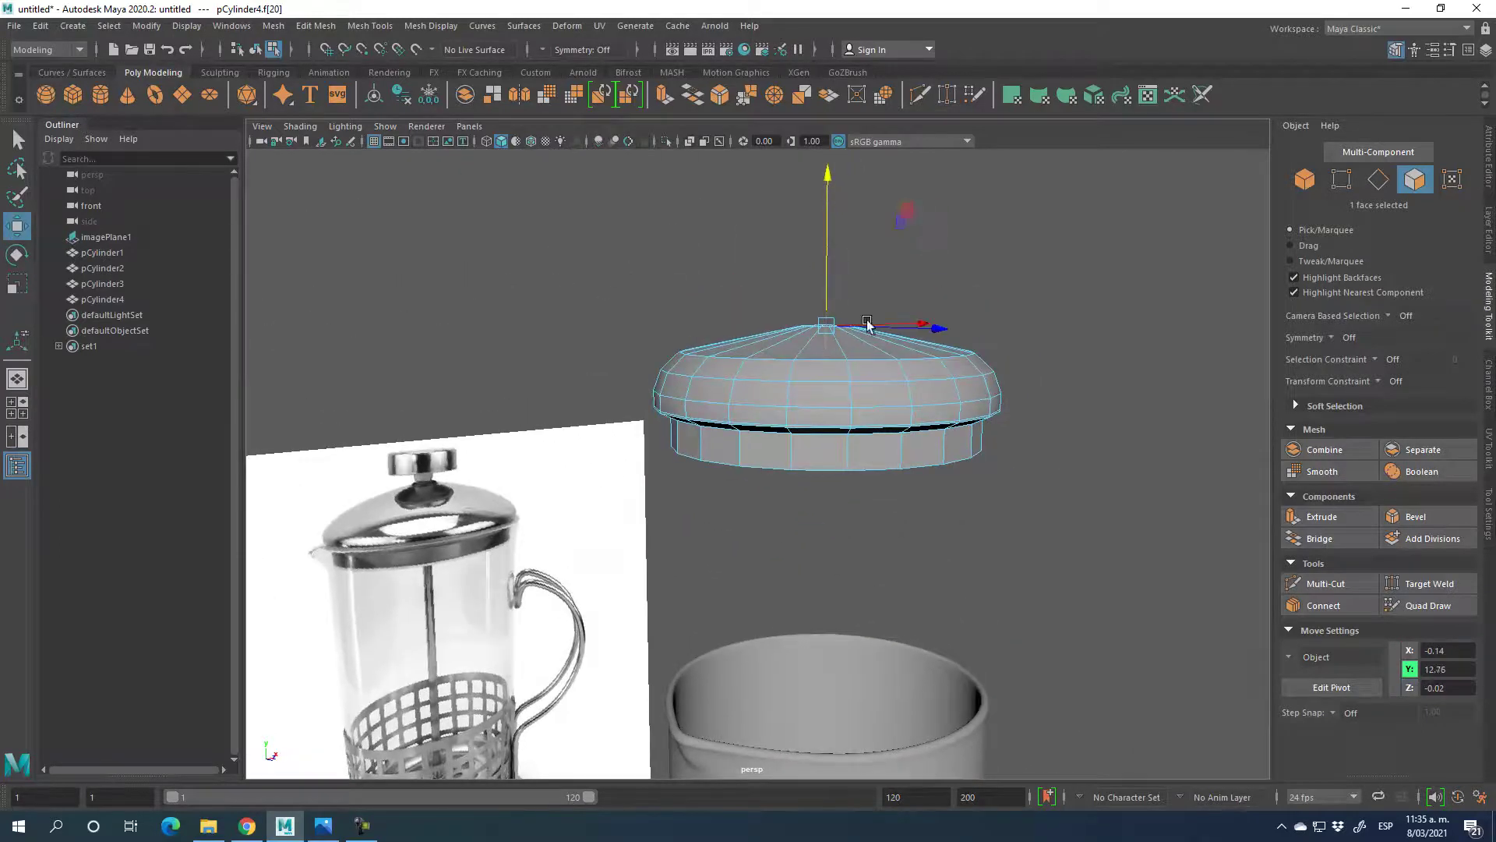
pyautogui.keyDown('alt'); pyautogui.moveTo(351, 313); pyautogui.dragTo(1106, 392); pyautogui.keyUp('alt')
# - Scale and reposition the edge loops around the lid's sloping top to round it into a dome
pyautogui.click(1378, 179)
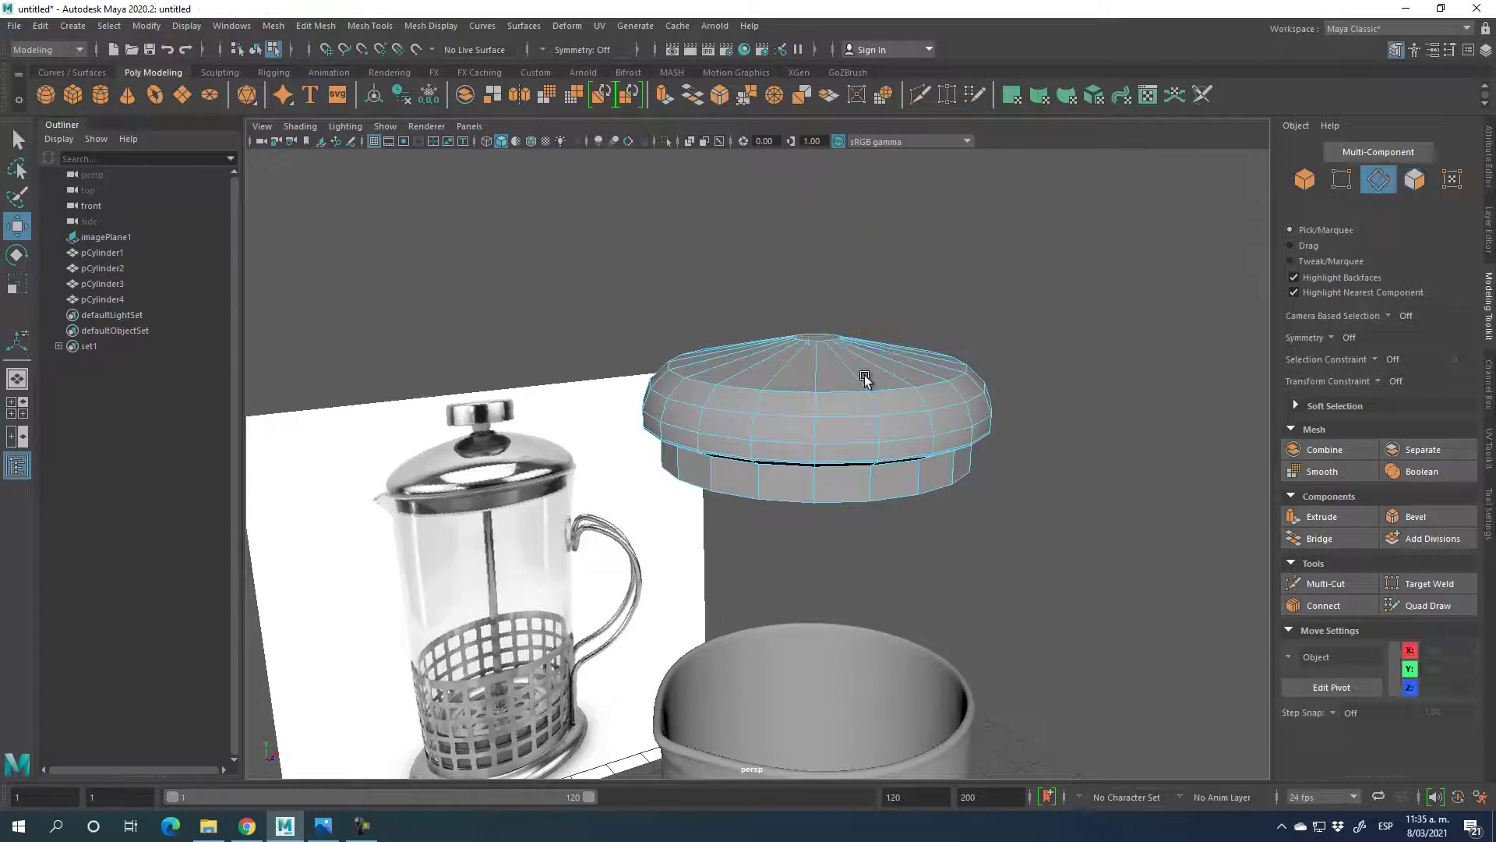
pyautogui.doubleClick(835, 393)
pyautogui.press('e')
pyautogui.press('r')
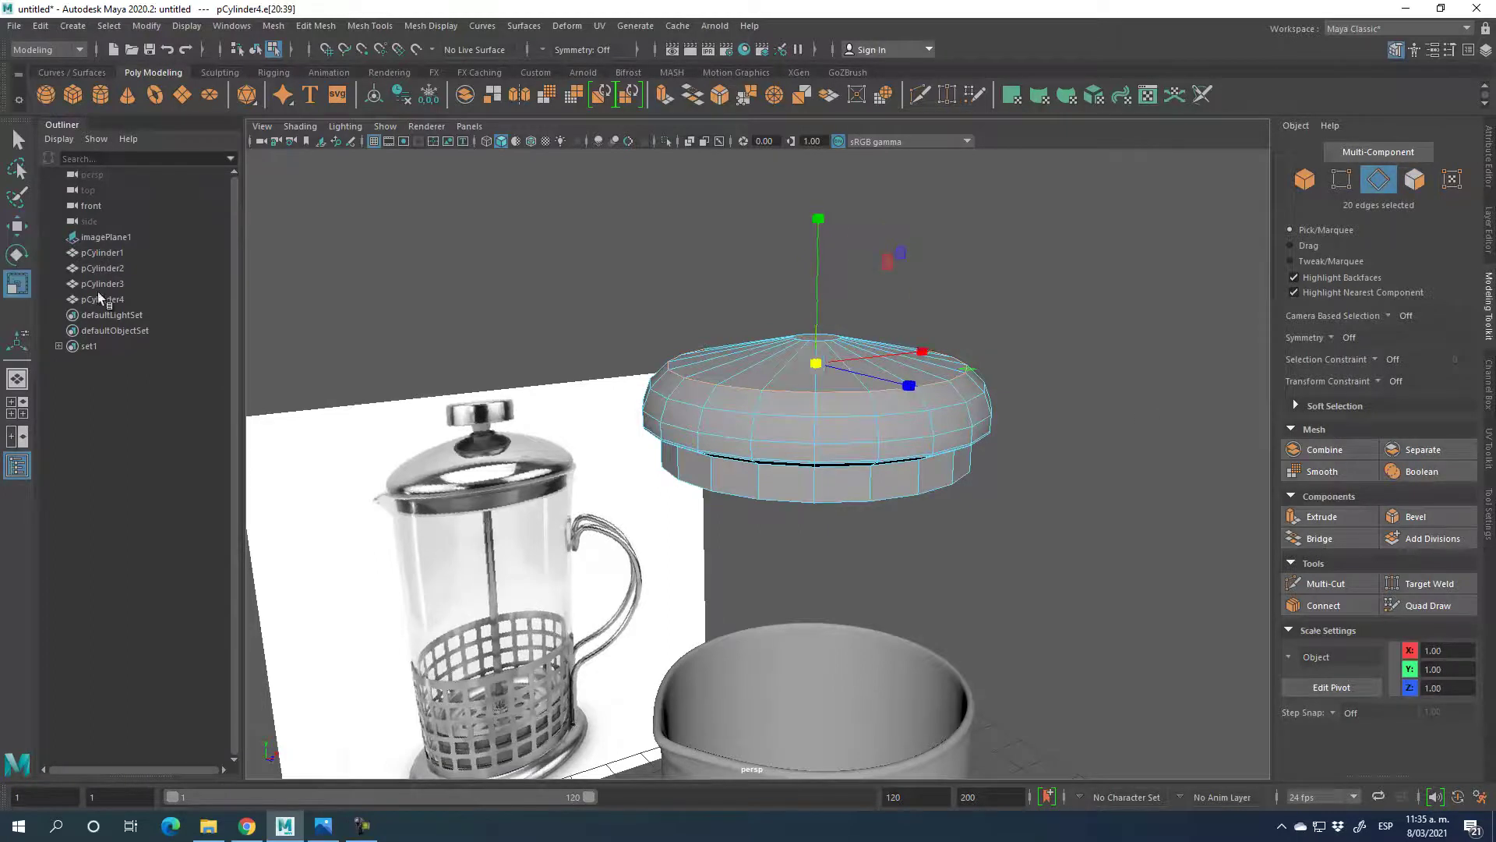
pyautogui.keyDown('alt'); pyautogui.moveTo(835, 391); pyautogui.dragTo(844, 417); pyautogui.keyUp('alt')
pyautogui.keyDown('alt'); pyautogui.moveTo(816, 348); pyautogui.dragTo(922, 440); pyautogui.keyUp('alt')
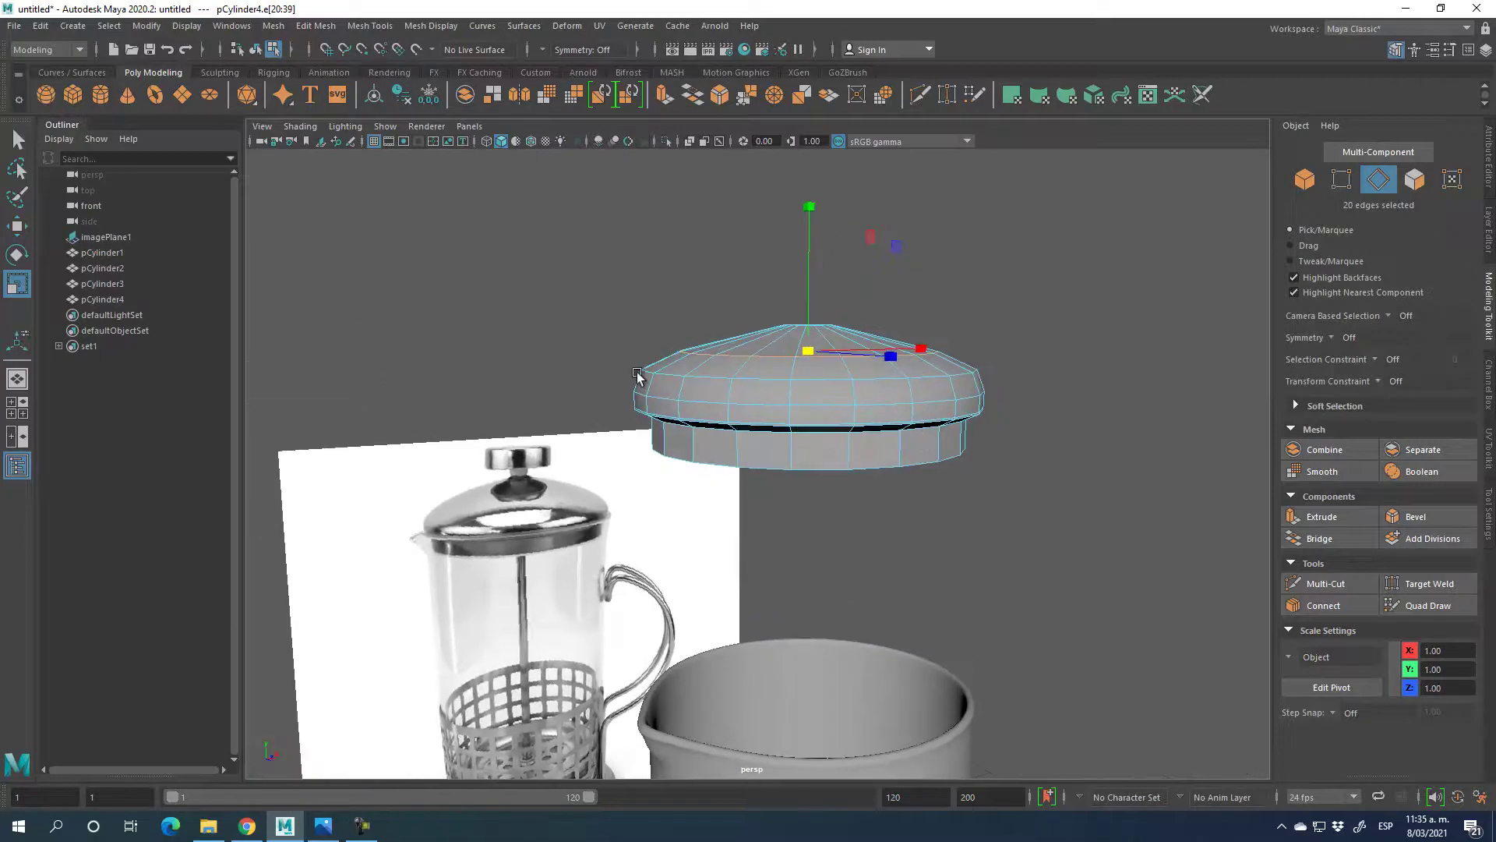
pyautogui.keyDown('alt'); pyautogui.moveTo(765, 405); pyautogui.dragTo(788, 414); pyautogui.keyUp('alt')
pyautogui.press('w')
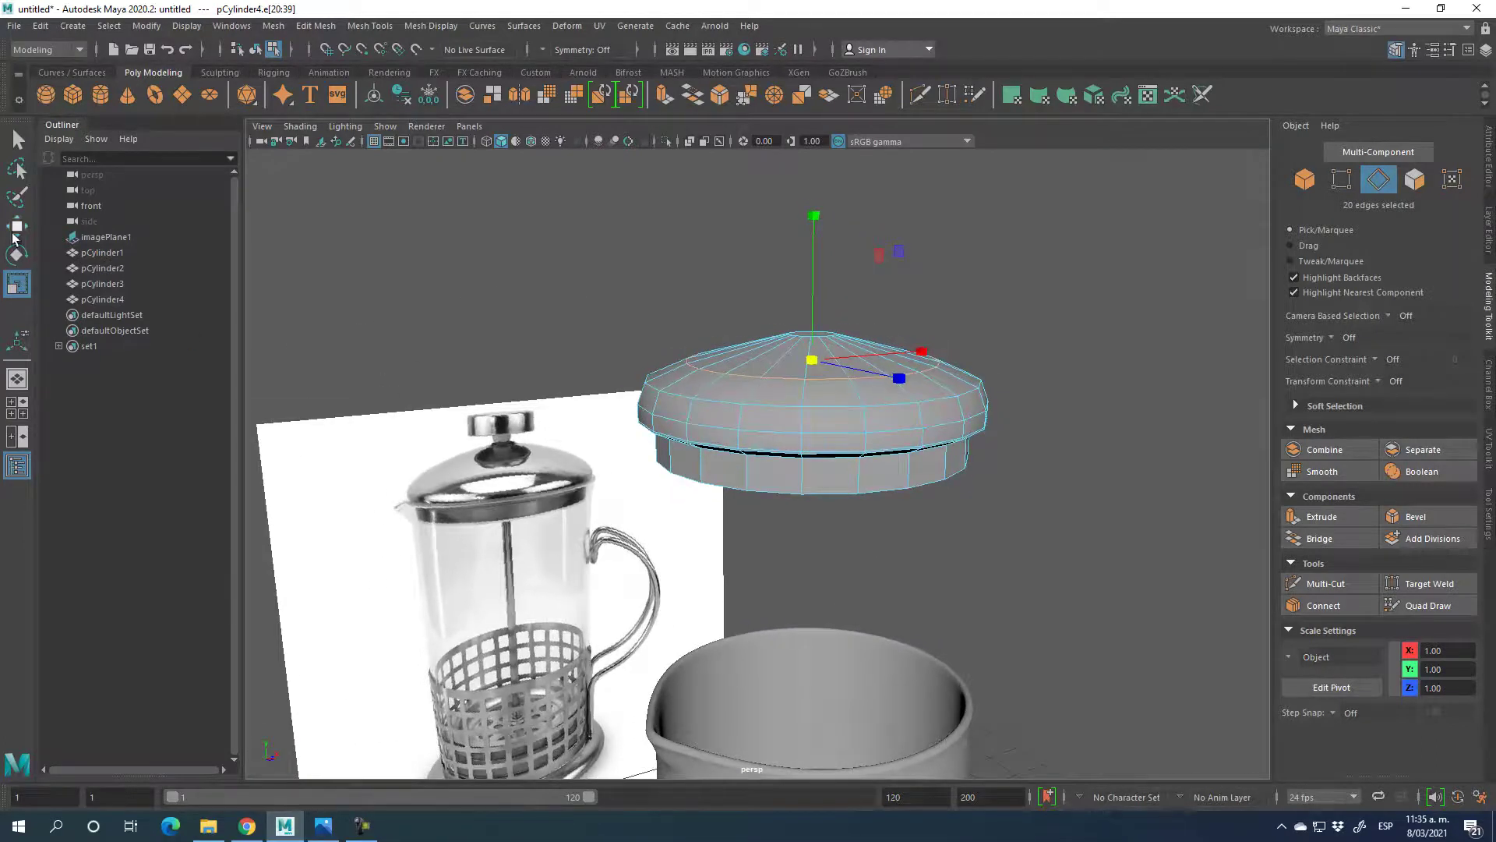
pyautogui.moveTo(807, 258); pyautogui.dragTo(812, 249)
pyautogui.doubleClick(965, 399)
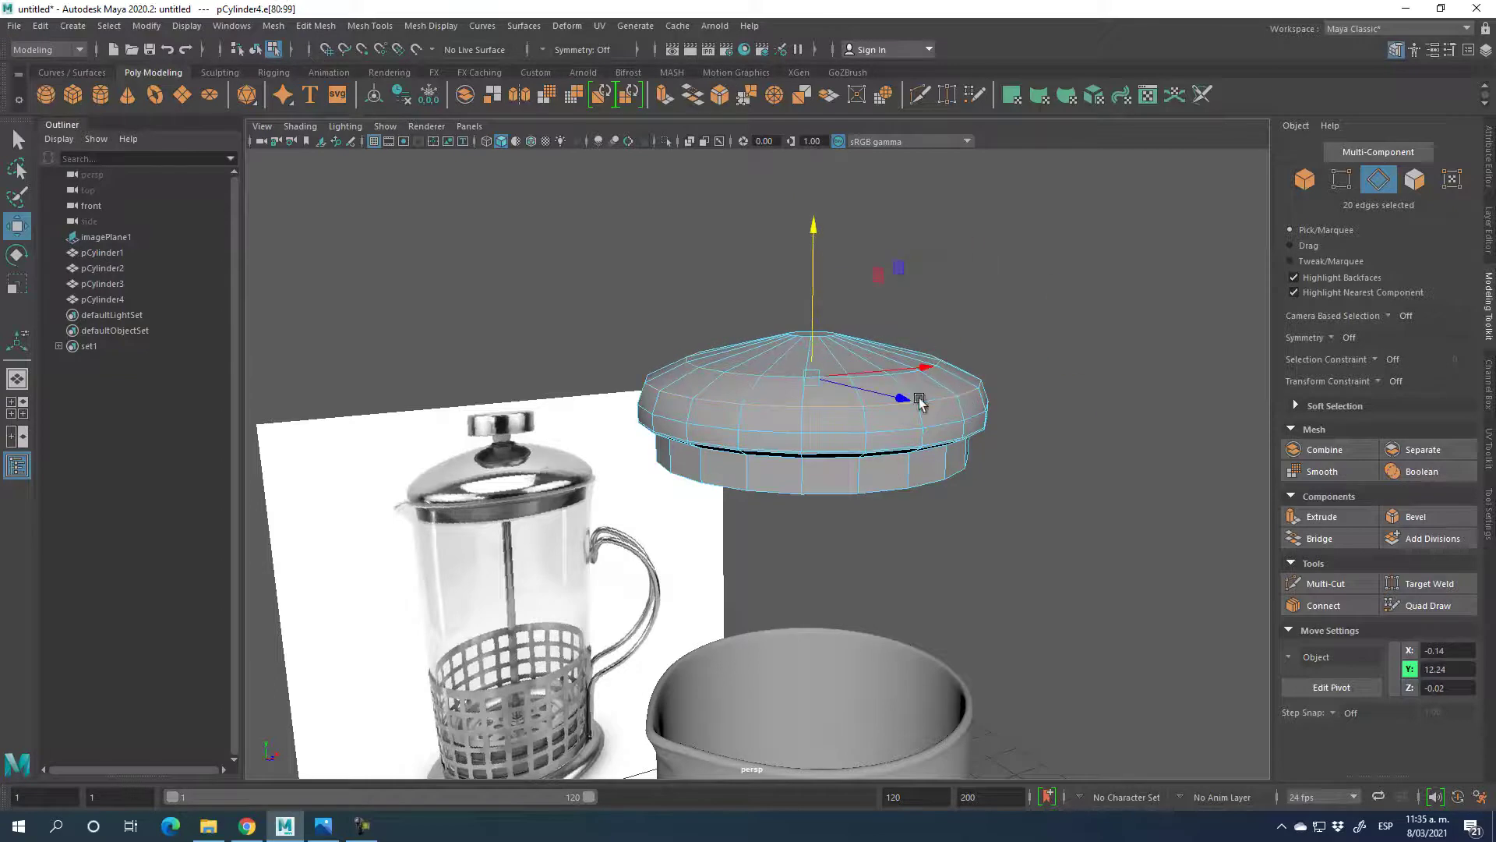
pyautogui.click(11, 288)
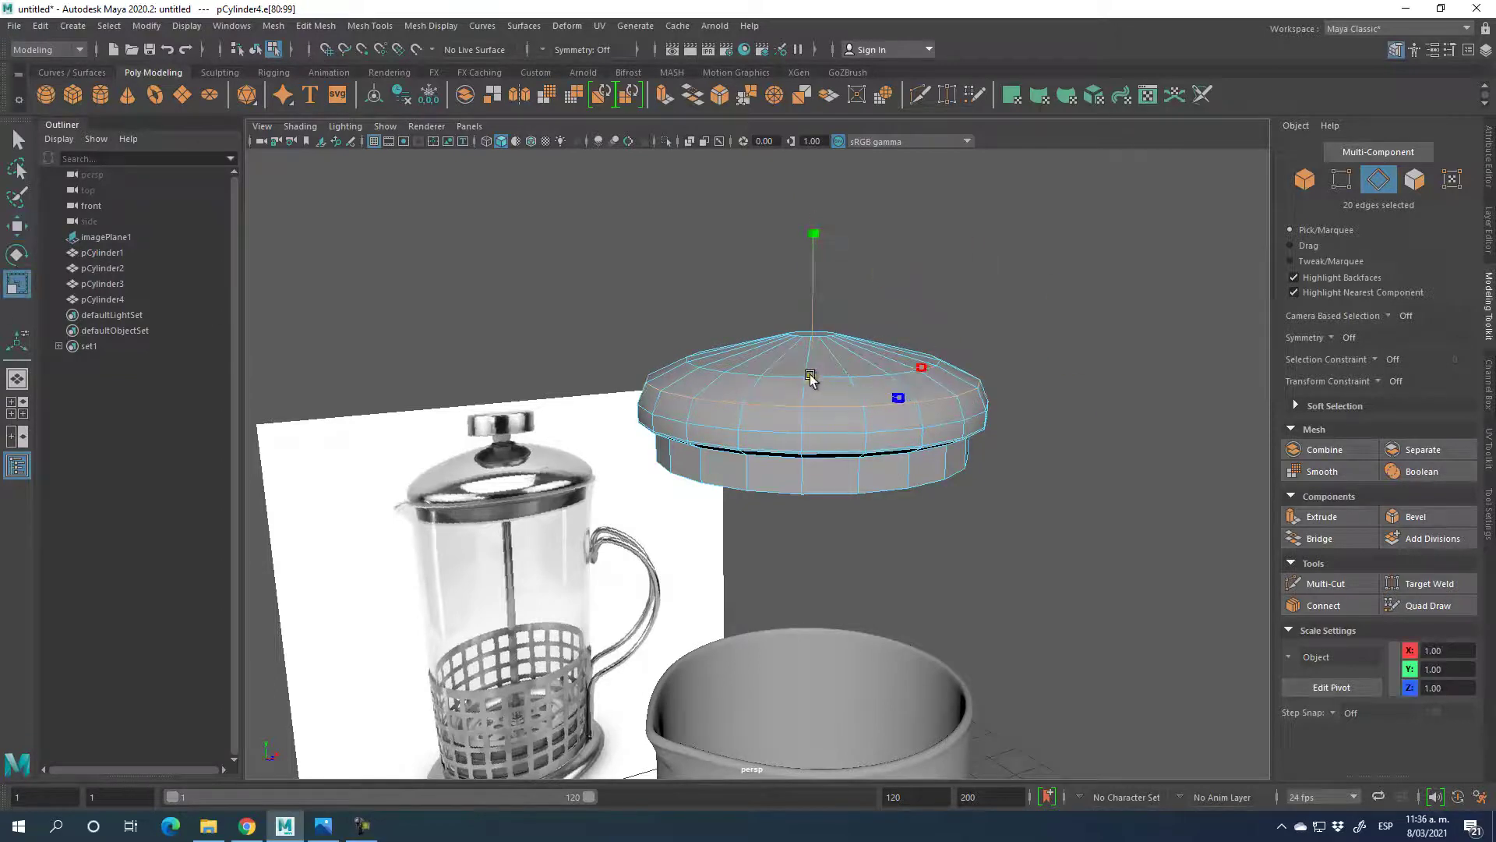
pyautogui.press('w')
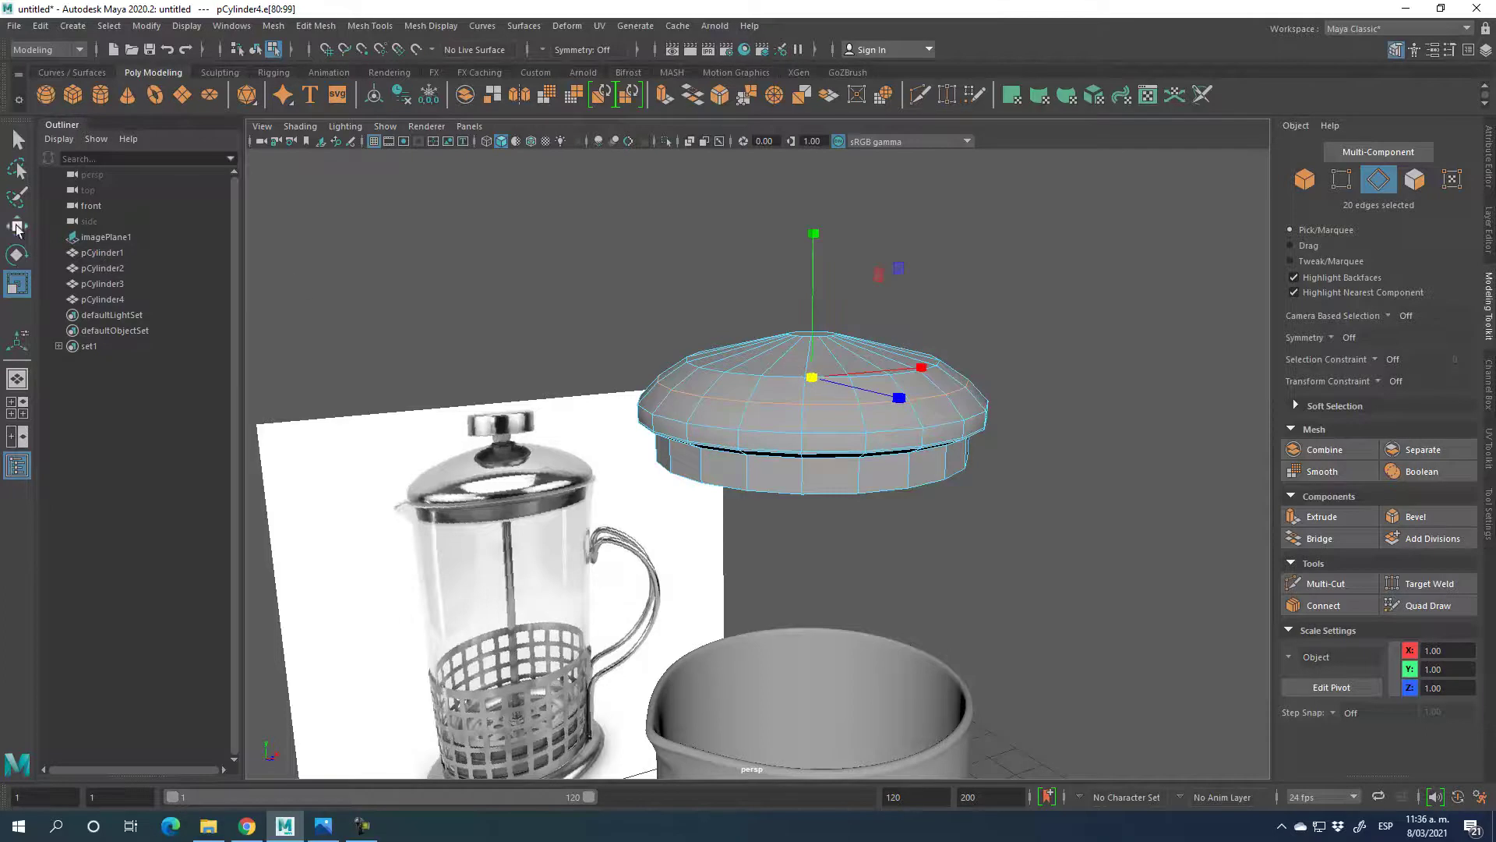
# - Delete the small face at the top of the dome to open a round hole in the lid
pyautogui.keyDown('alt'); pyautogui.moveTo(1077, 340); pyautogui.dragTo(1078, 385); pyautogui.keyUp('alt')
pyautogui.click(1415, 179)
pyautogui.click(814, 427)
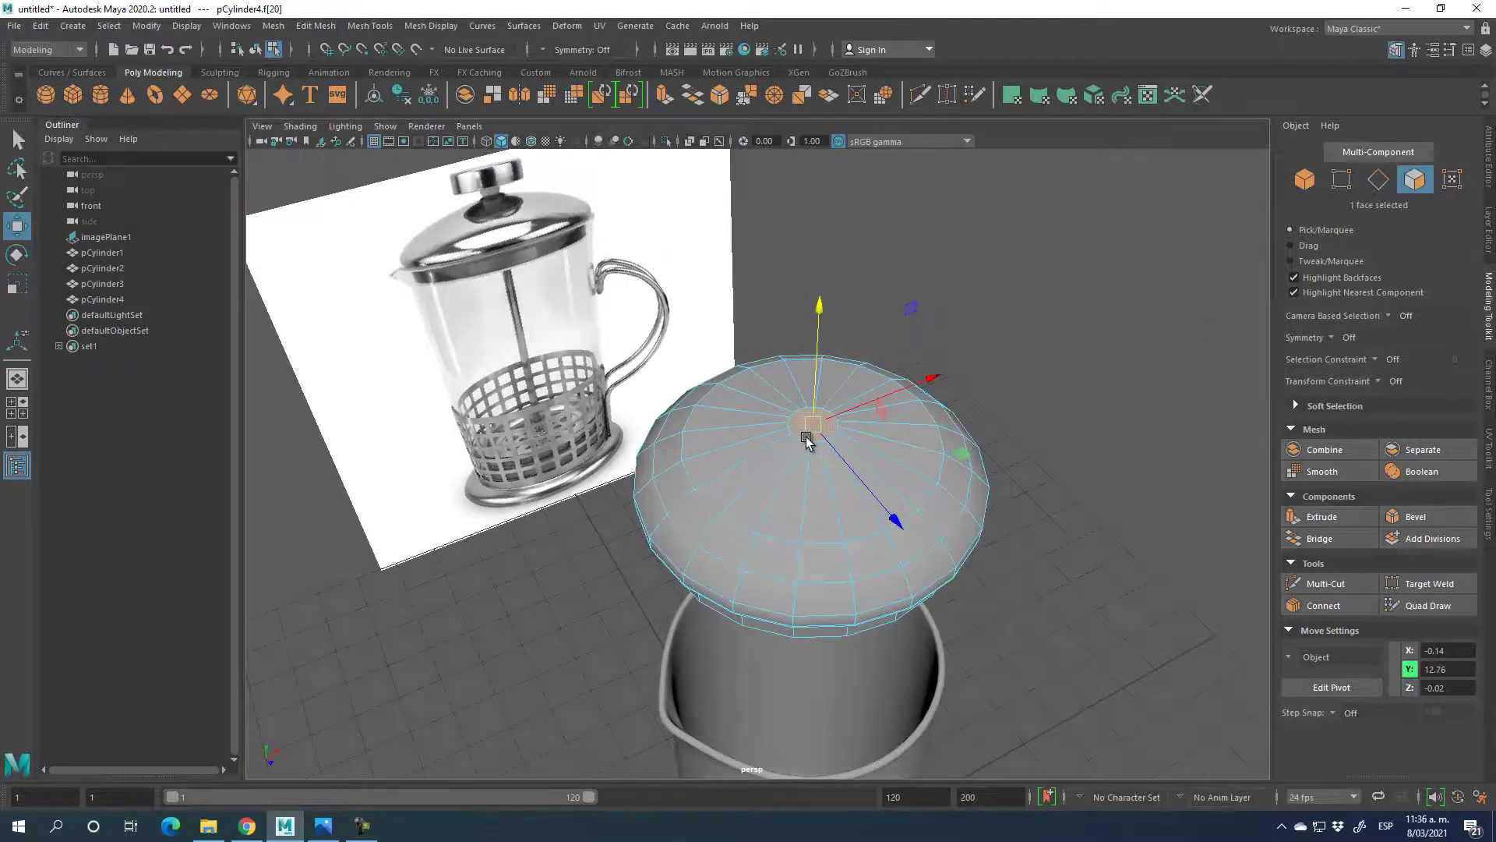
pyautogui.press('Delete')
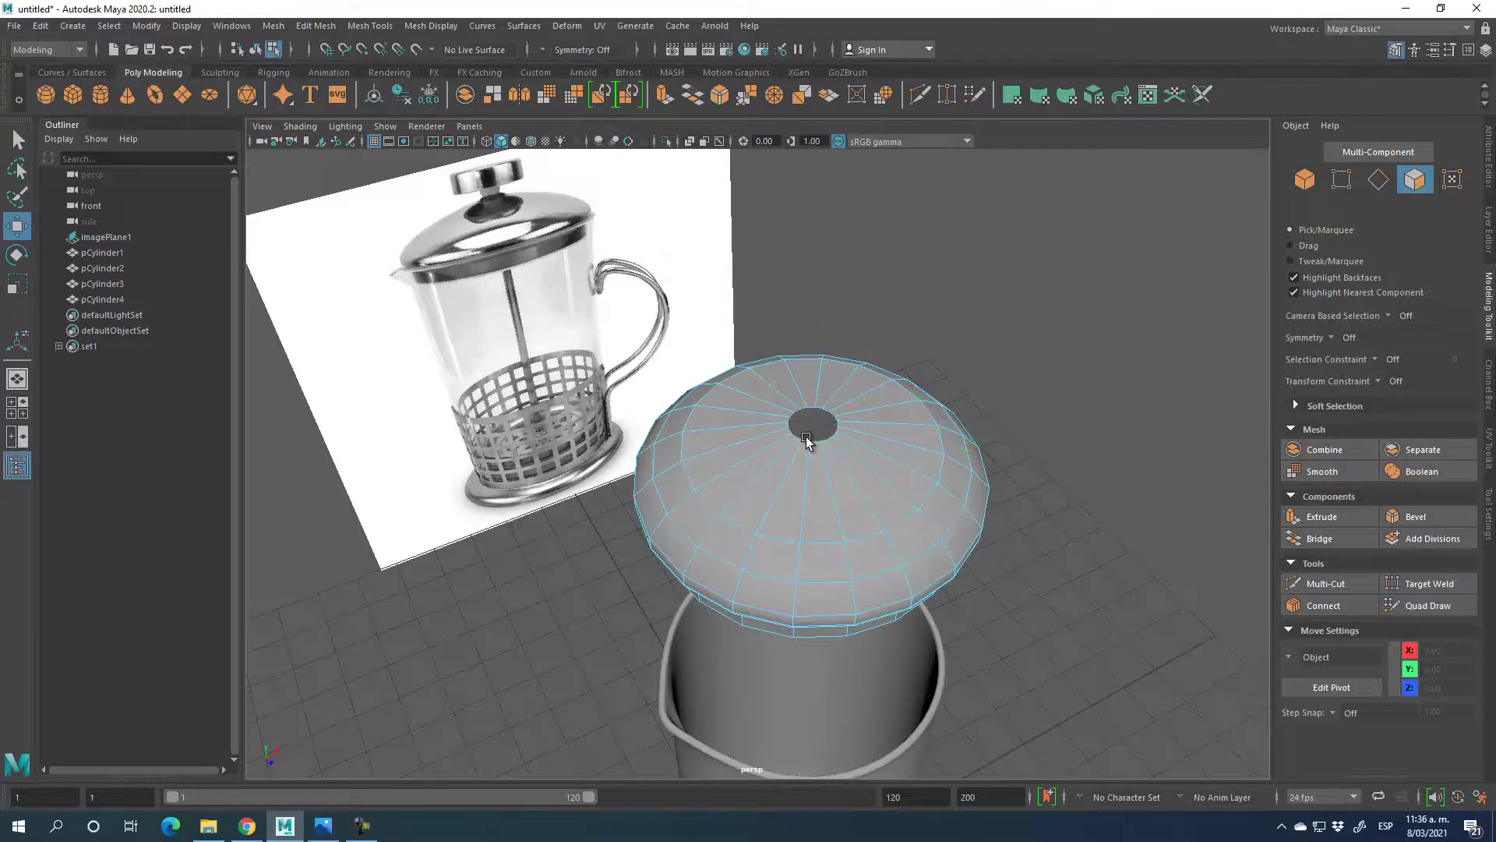
# - Extrude the whole lid surface with a thickness of 0.05 to turn it into a thin shell
pyautogui.click(1305, 179)
pyautogui.keyDown('alt'); pyautogui.moveTo(844, 484); pyautogui.dragTo(883, 382); pyautogui.keyUp('alt')
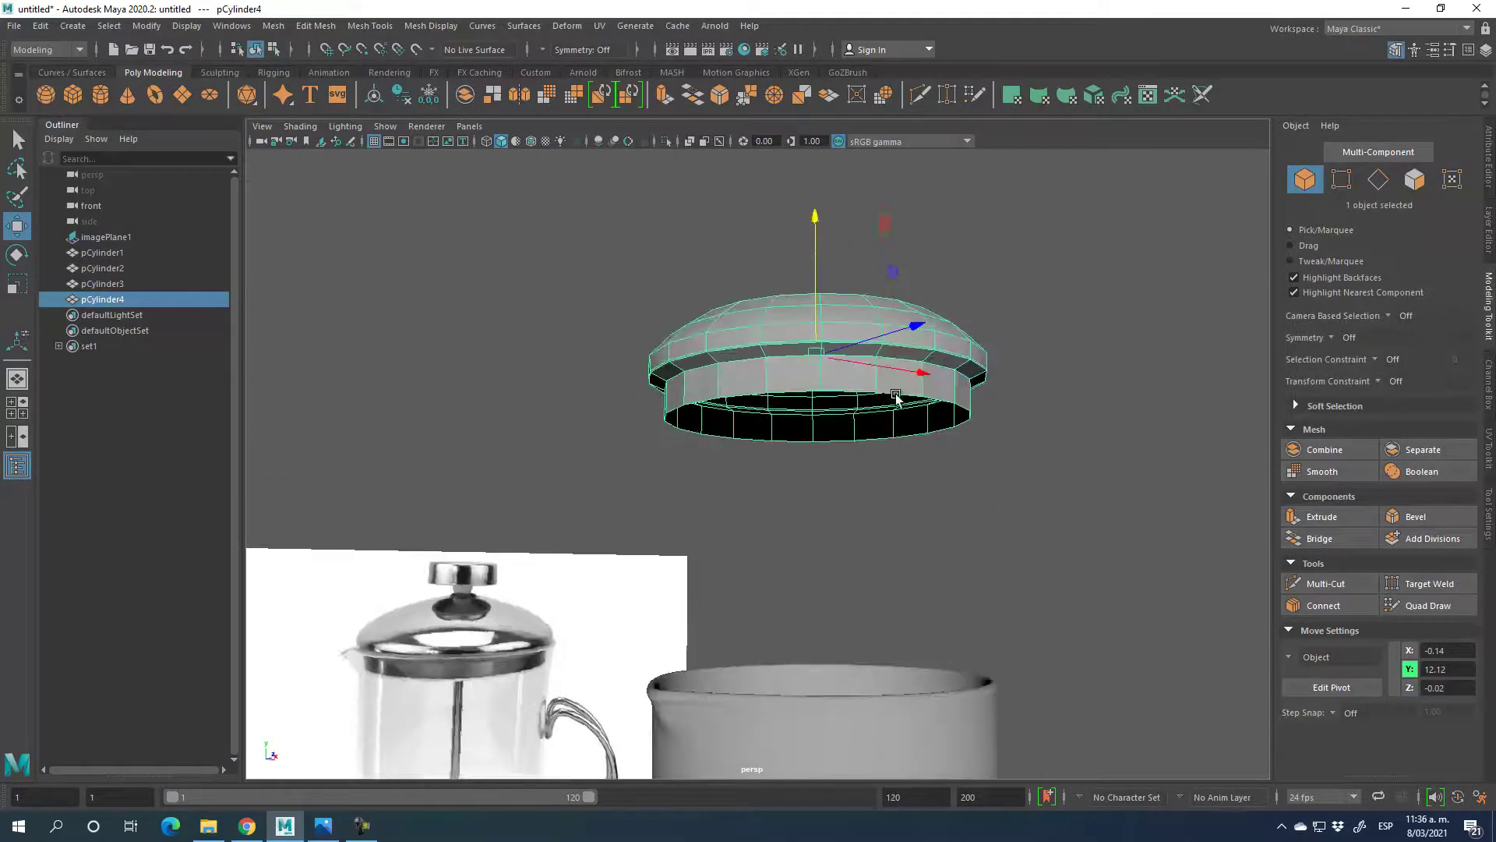
pyautogui.click(1323, 518)
pyautogui.keyDown('alt'); pyautogui.moveTo(785, 424); pyautogui.dragTo(811, 419); pyautogui.keyUp('alt')
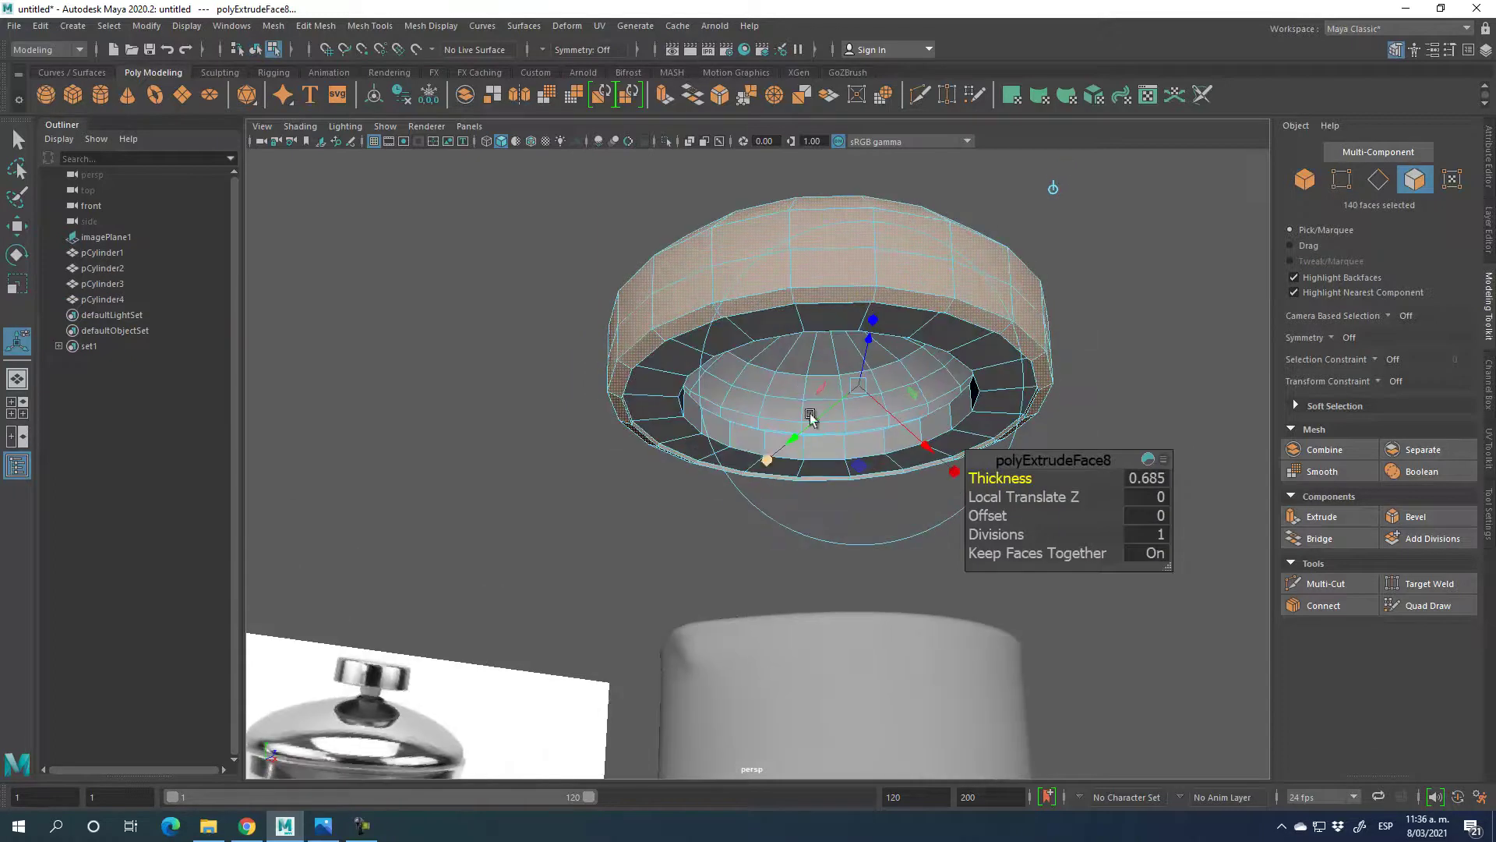
pyautogui.moveTo(1020, 478); pyautogui.dragTo(1014, 477)
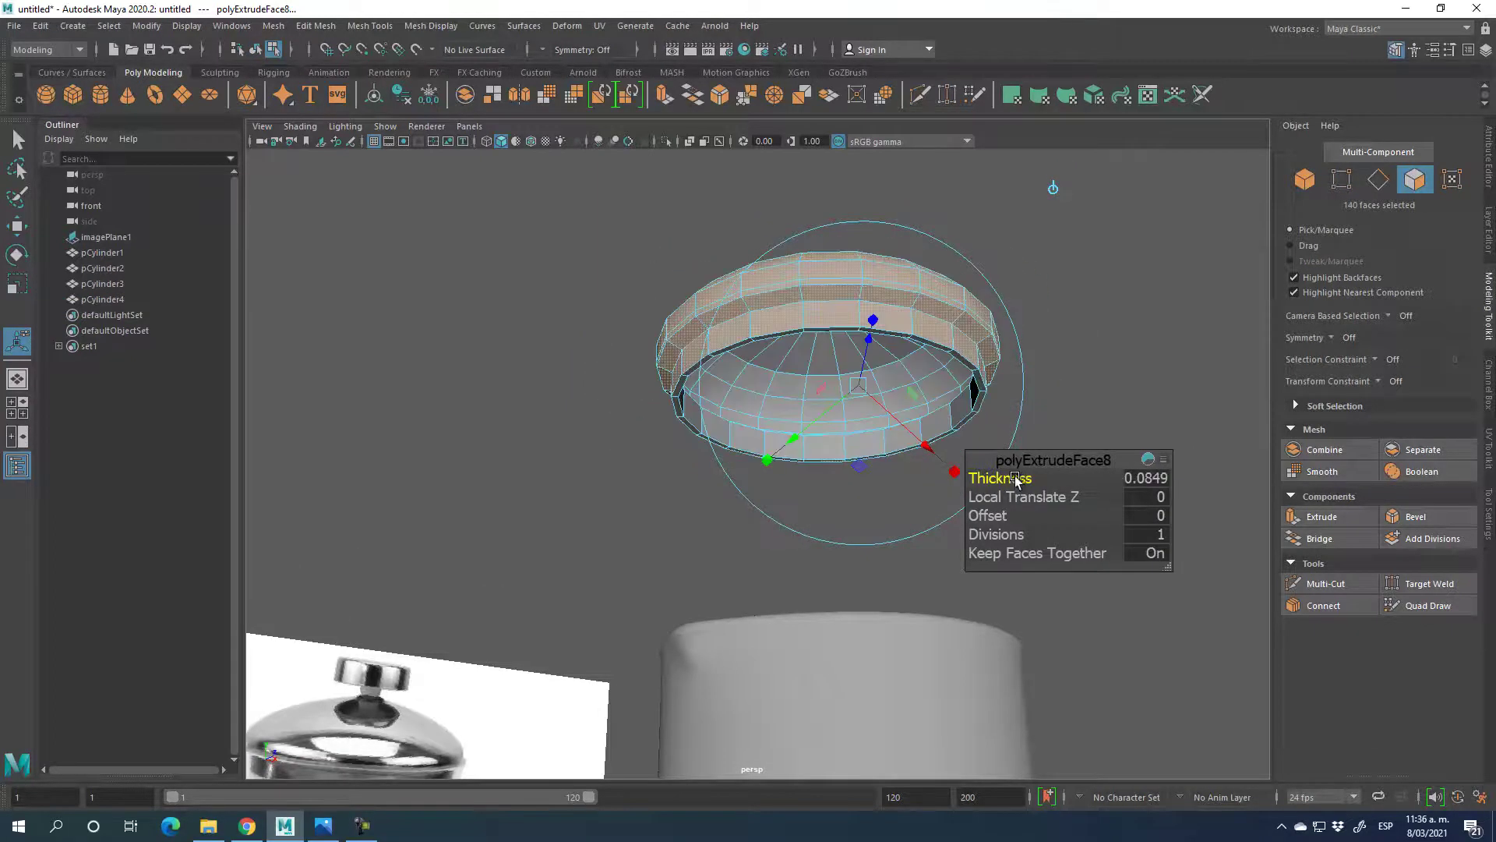
pyautogui.click(1149, 480)
pyautogui.press('Return')
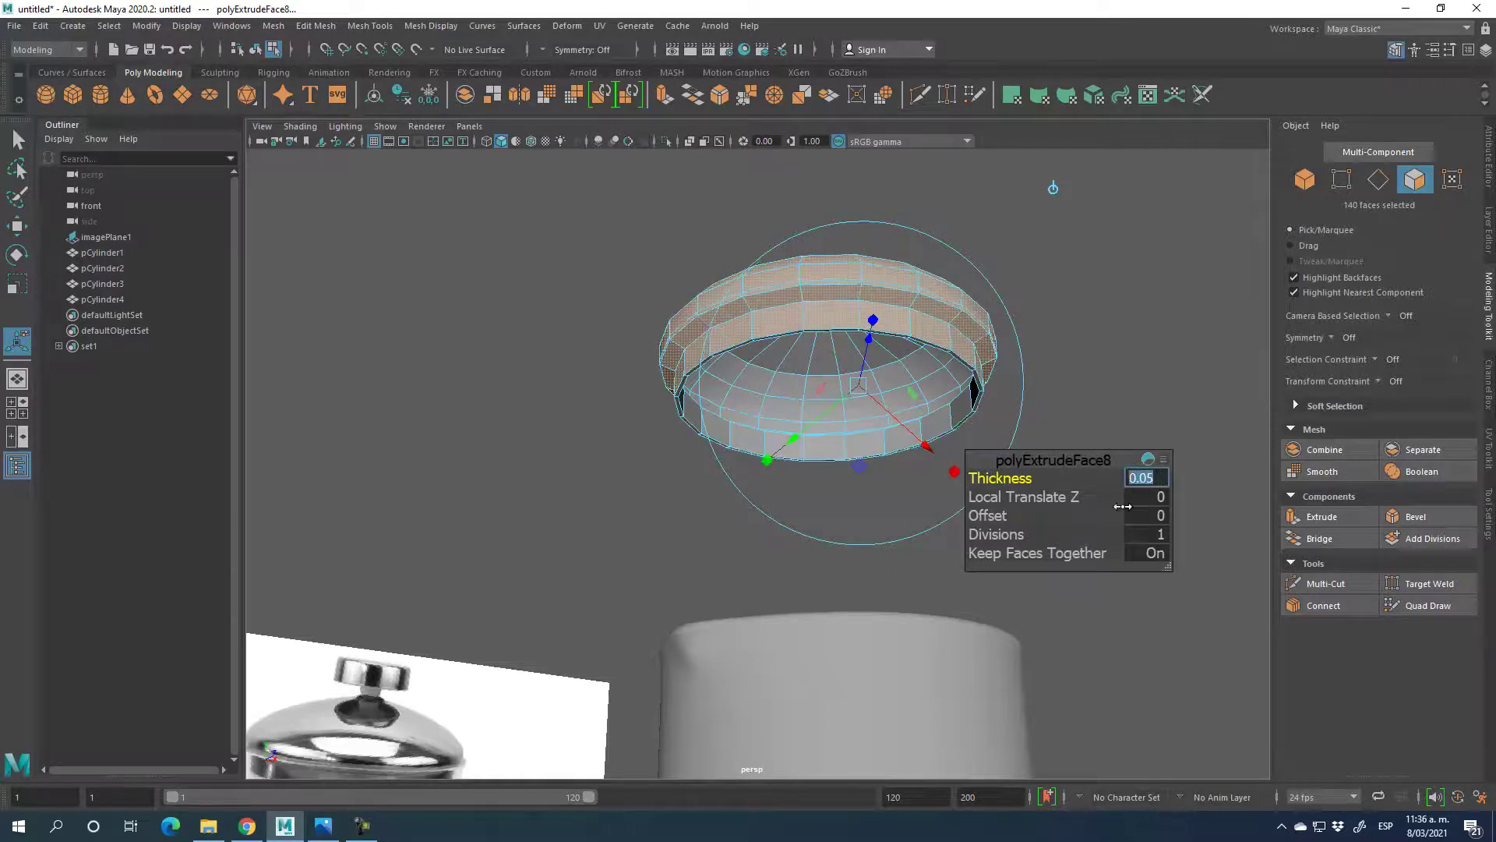
pyautogui.click(17, 227)
pyautogui.keyDown('alt'); pyautogui.moveTo(1015, 405); pyautogui.dragTo(926, 454); pyautogui.keyUp('alt')
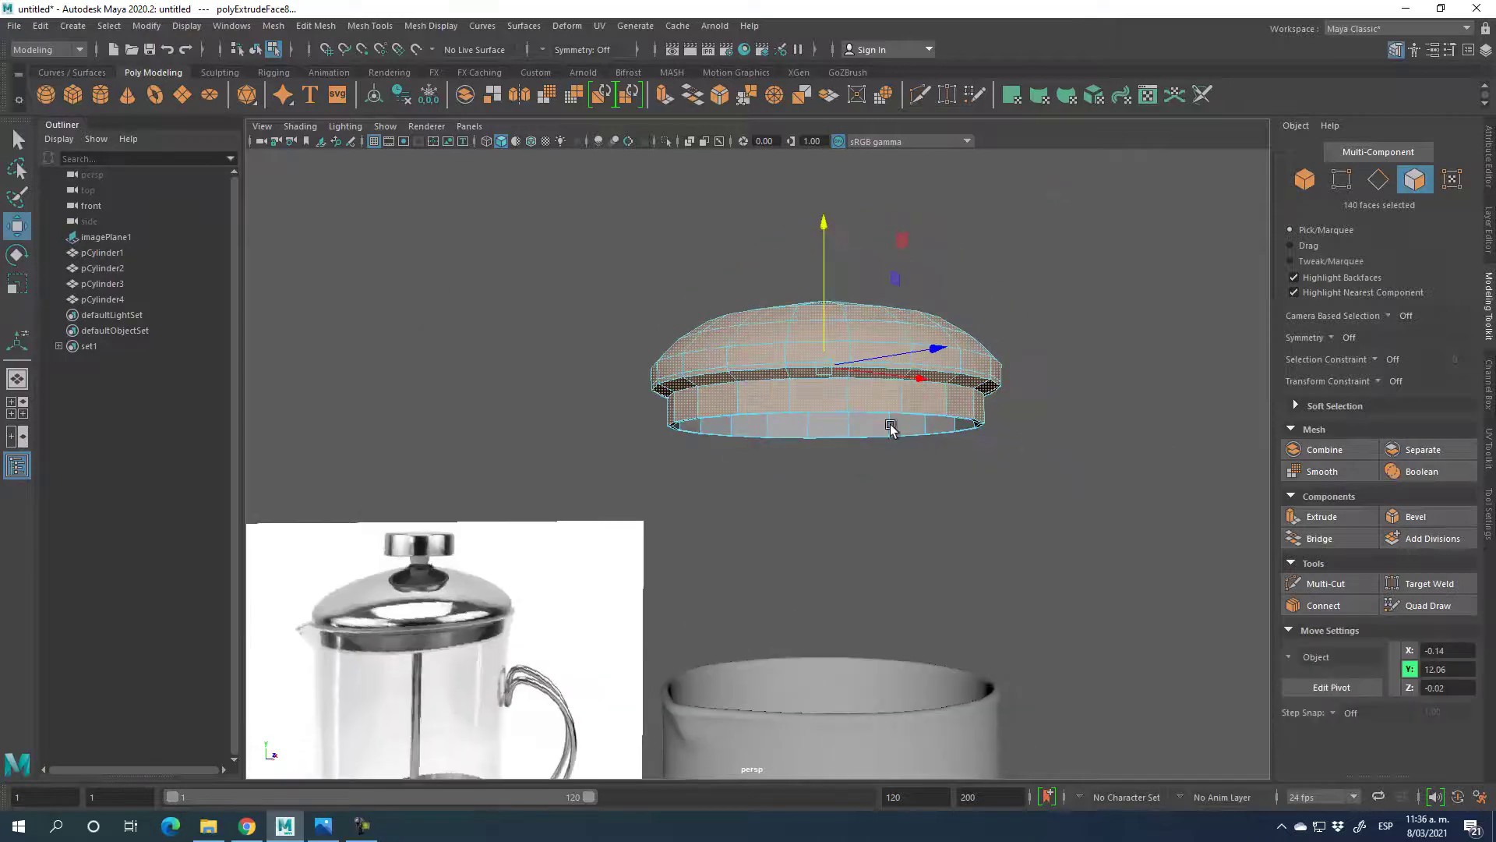
# - Lower the finished lid onto the rim of the glass to about Y 8.59
pyautogui.click(1315, 177)
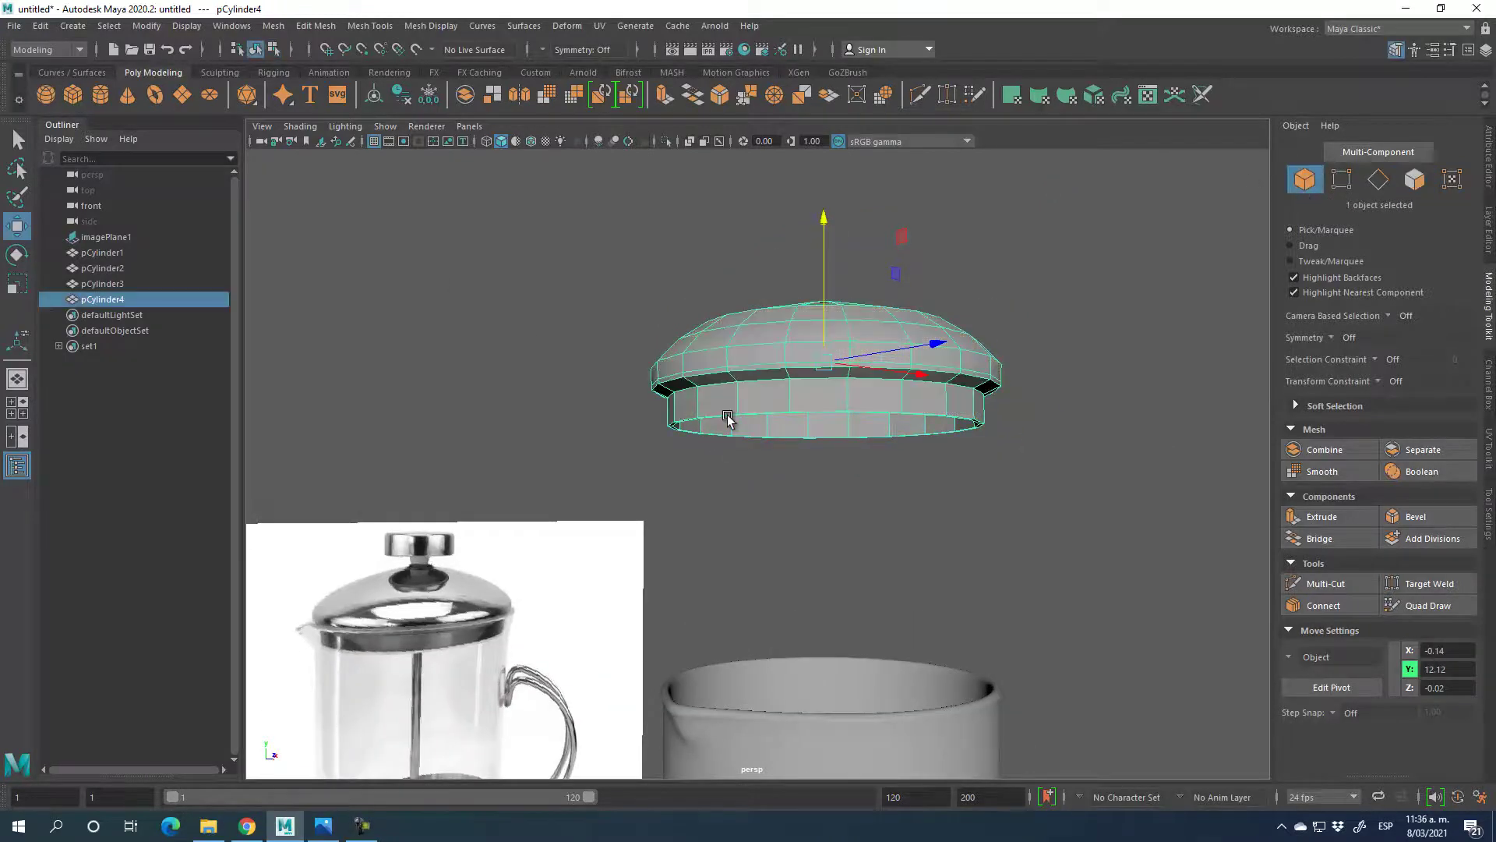
pyautogui.moveTo(824, 277); pyautogui.dragTo(1122, 536)
pyautogui.keyDown('alt'); pyautogui.moveTo(1039, 652); pyautogui.dragTo(935, 202, button='middle'); pyautogui.keyUp('alt')
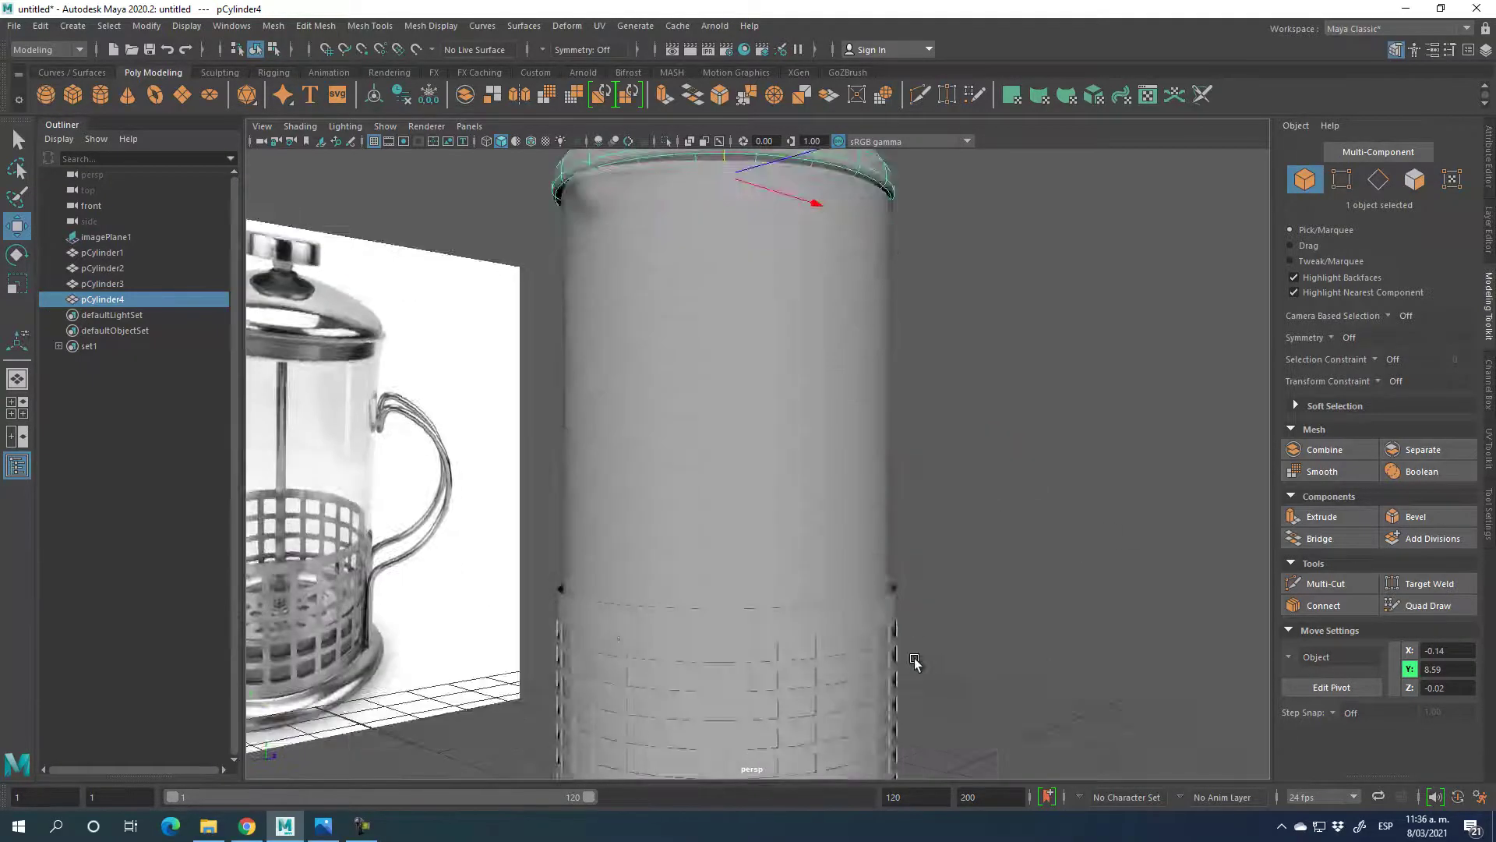
pyautogui.keyDown('alt'); pyautogui.moveTo(912, 628); pyautogui.dragTo(909, 431, button='right'); pyautogui.keyUp('alt')
pyautogui.keyDown('alt'); pyautogui.moveTo(909, 431); pyautogui.dragTo(833, 489); pyautogui.keyUp('alt')
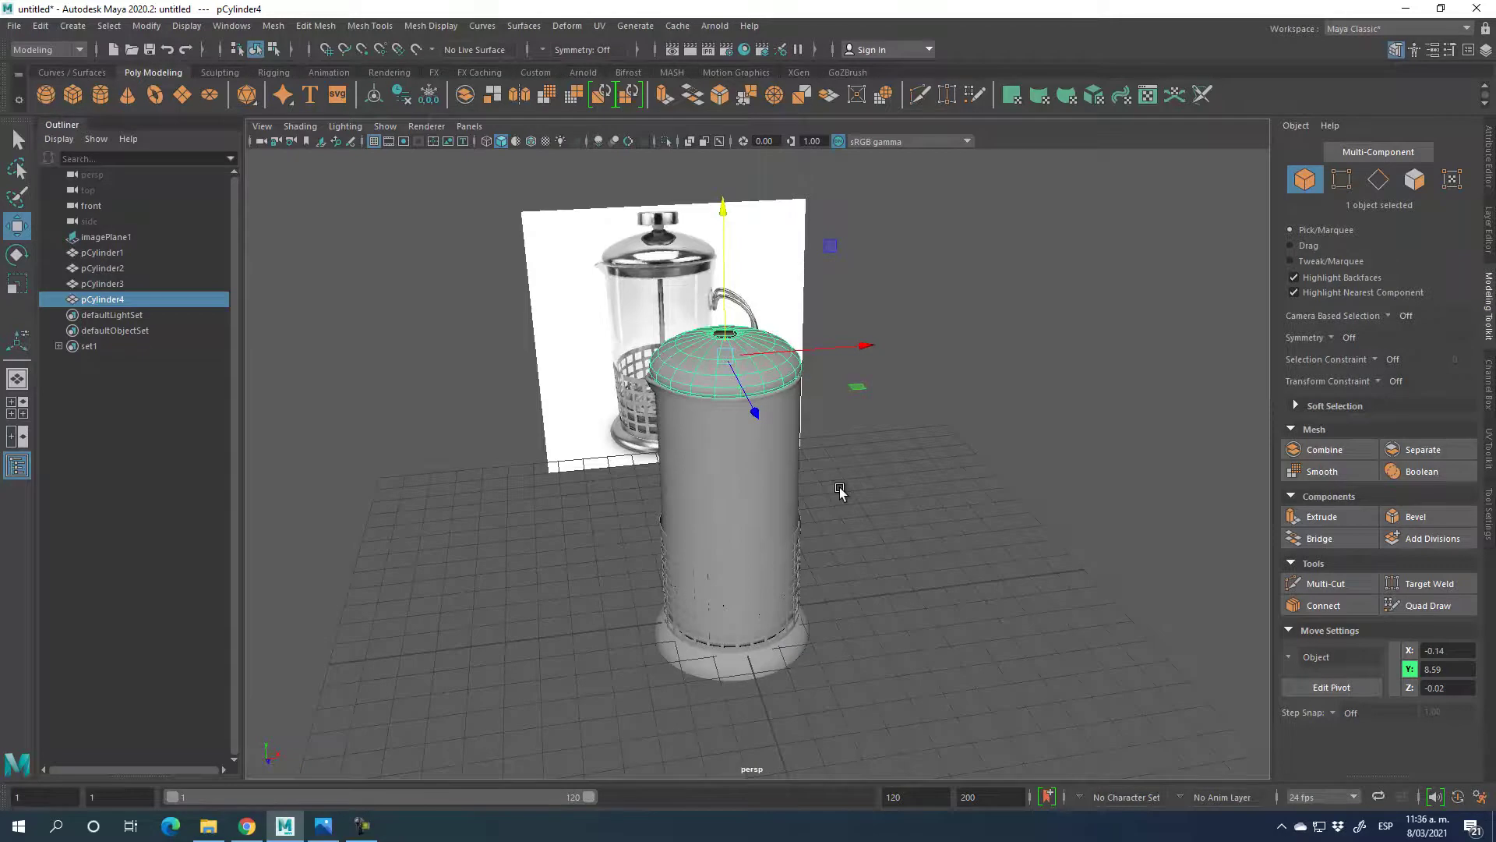
pyautogui.click(615, 217)
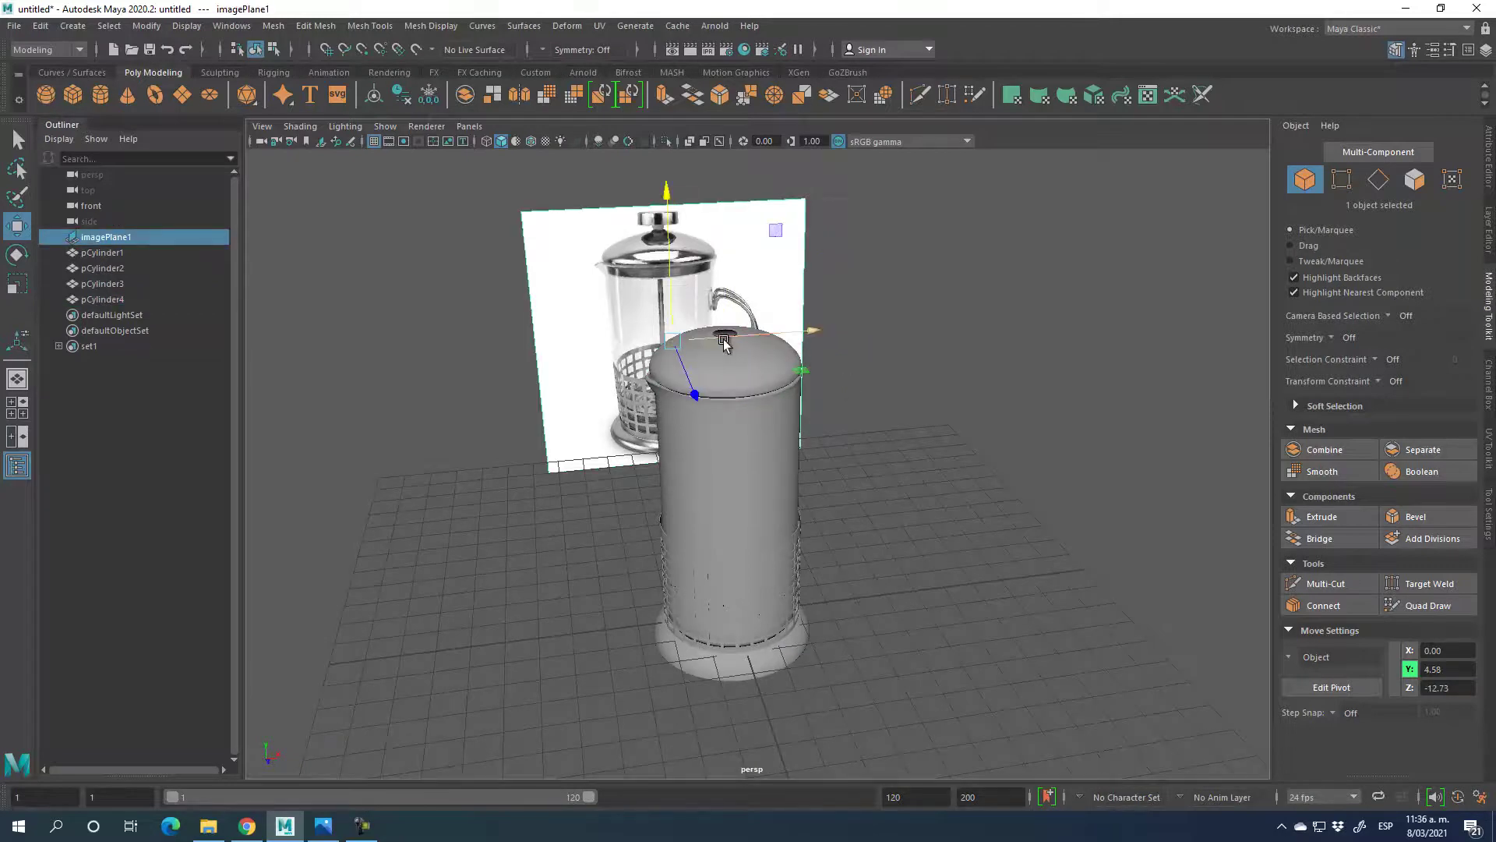
pyautogui.keyDown('alt'); pyautogui.moveTo(724, 340); pyautogui.dragTo(596, 348); pyautogui.keyUp('alt')
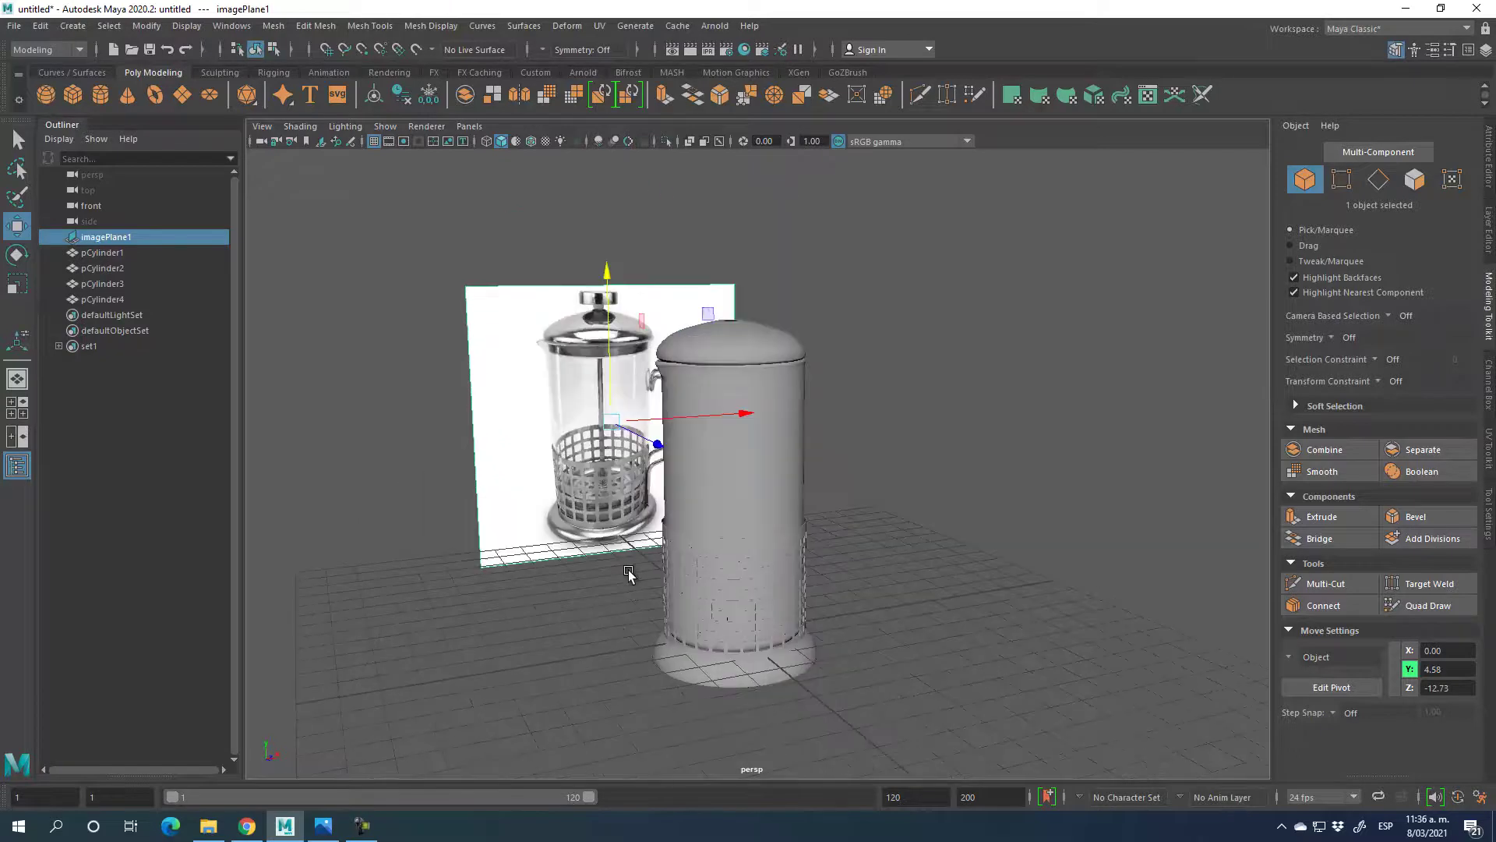
# - Slide the reference image plane away from the model along X to about -13.34 and delete it
pyautogui.keyDown('alt'); pyautogui.moveTo(598, 473); pyautogui.dragTo(582, 469); pyautogui.keyUp('alt')
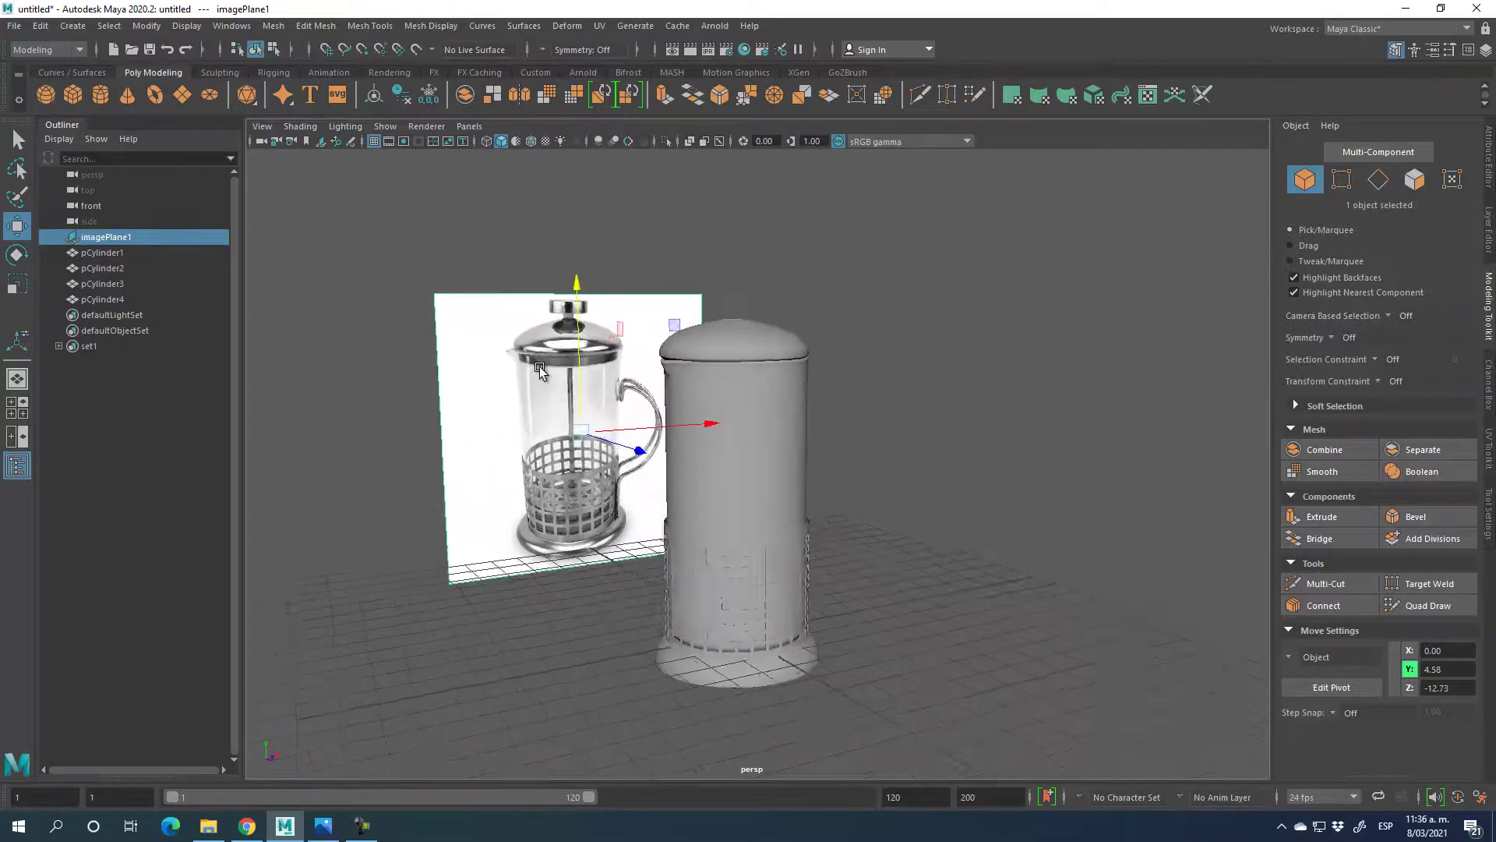
pyautogui.keyDown('alt'); pyautogui.moveTo(554, 399); pyautogui.dragTo(583, 443, button='right'); pyautogui.keyUp('alt')
pyautogui.keyDown('alt'); pyautogui.moveTo(583, 442); pyautogui.dragTo(687, 399, button='middle'); pyautogui.keyUp('alt')
pyautogui.keyDown('alt'); pyautogui.moveTo(578, 396); pyautogui.dragTo(613, 419, button='middle'); pyautogui.keyUp('alt')
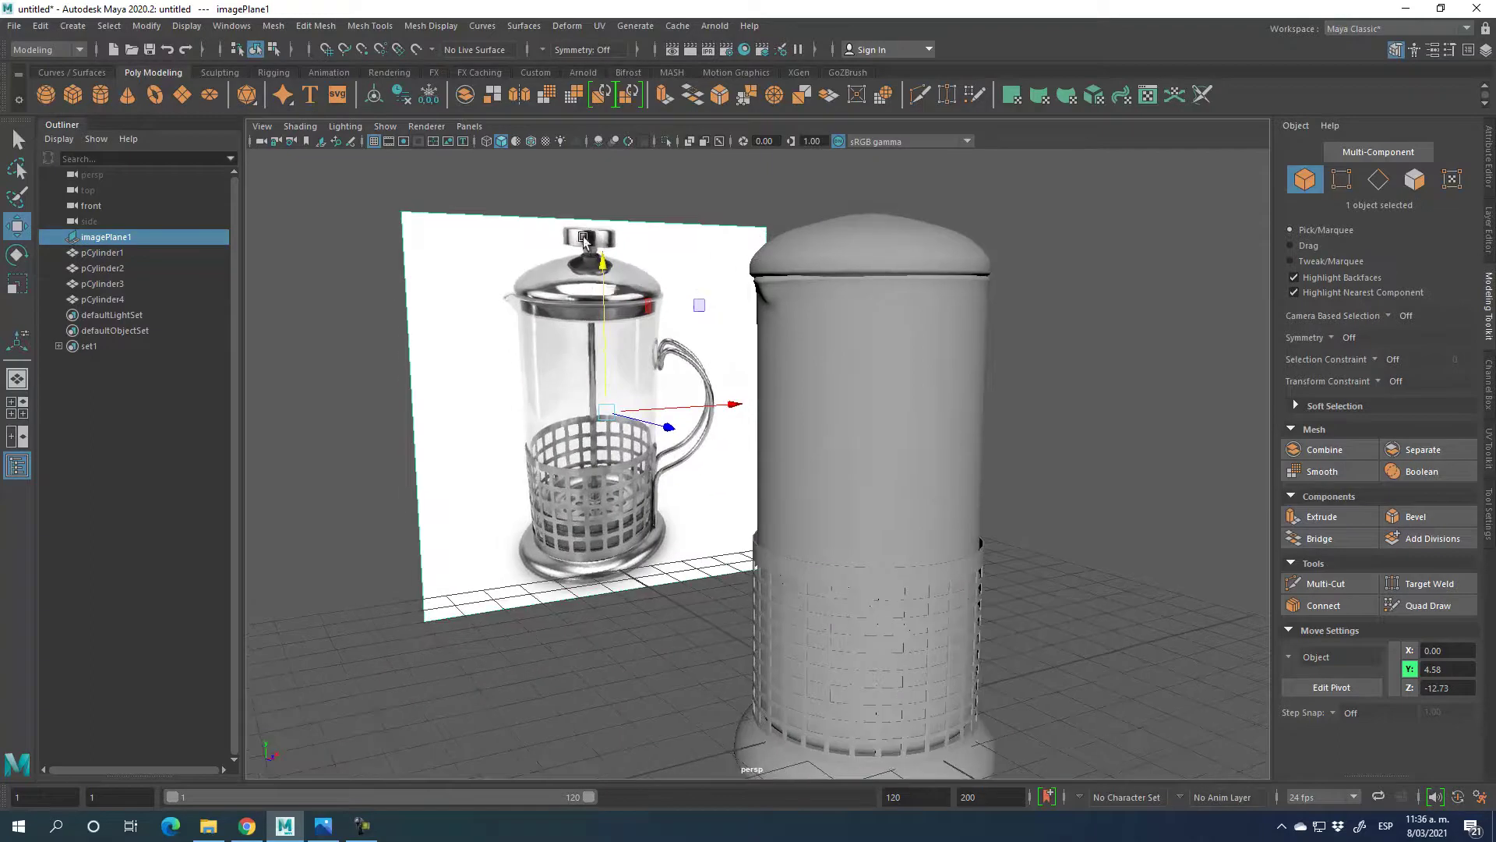
pyautogui.scroll(-3, 633, 586)
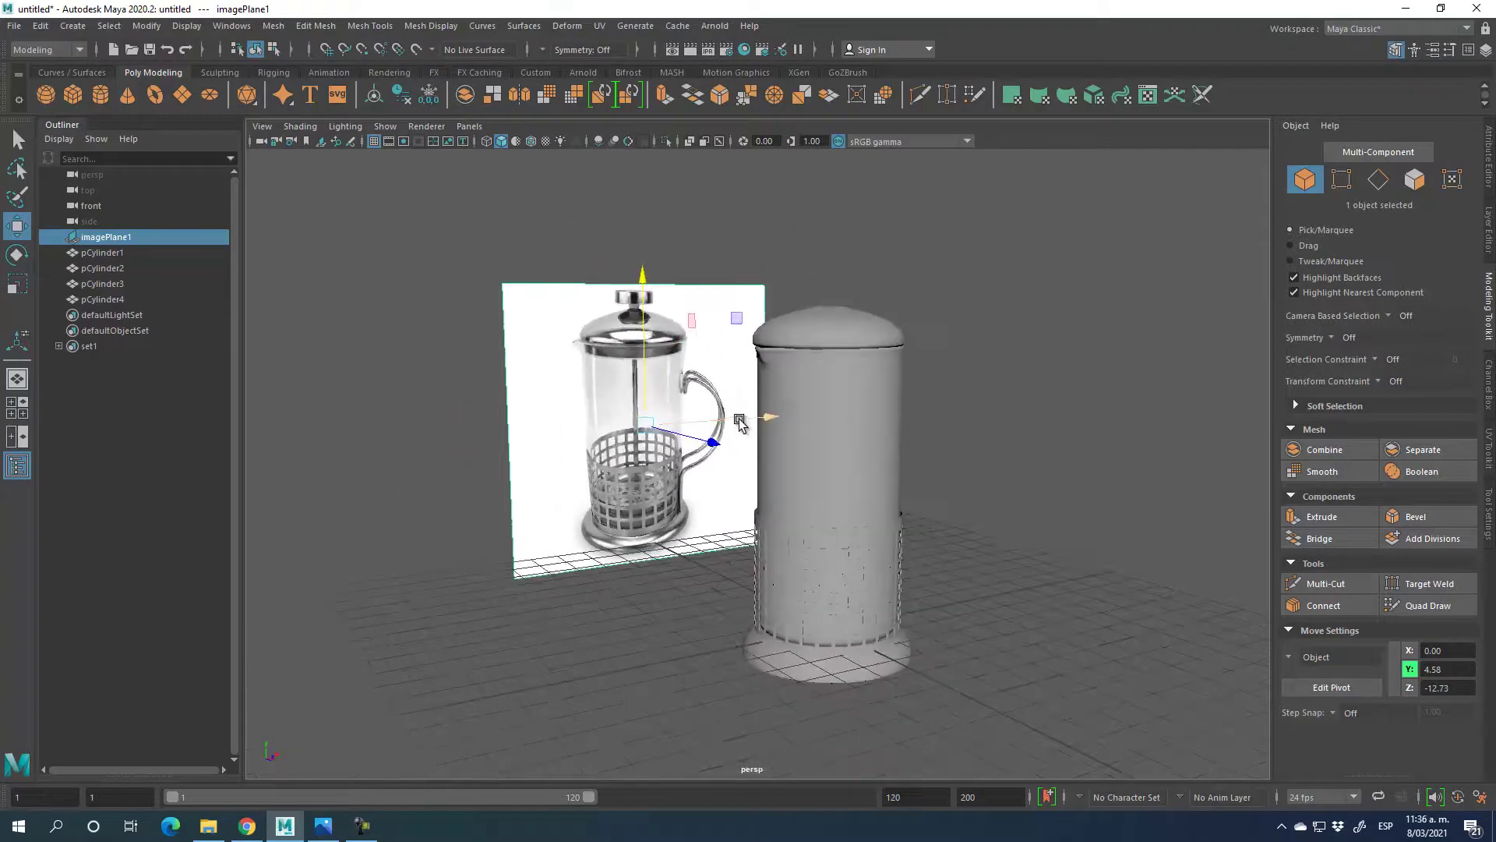
pyautogui.moveTo(726, 413); pyautogui.dragTo(410, 465)
pyautogui.keyDown('alt'); pyautogui.moveTo(493, 549); pyautogui.dragTo(793, 543, button='middle'); pyautogui.keyUp('alt')
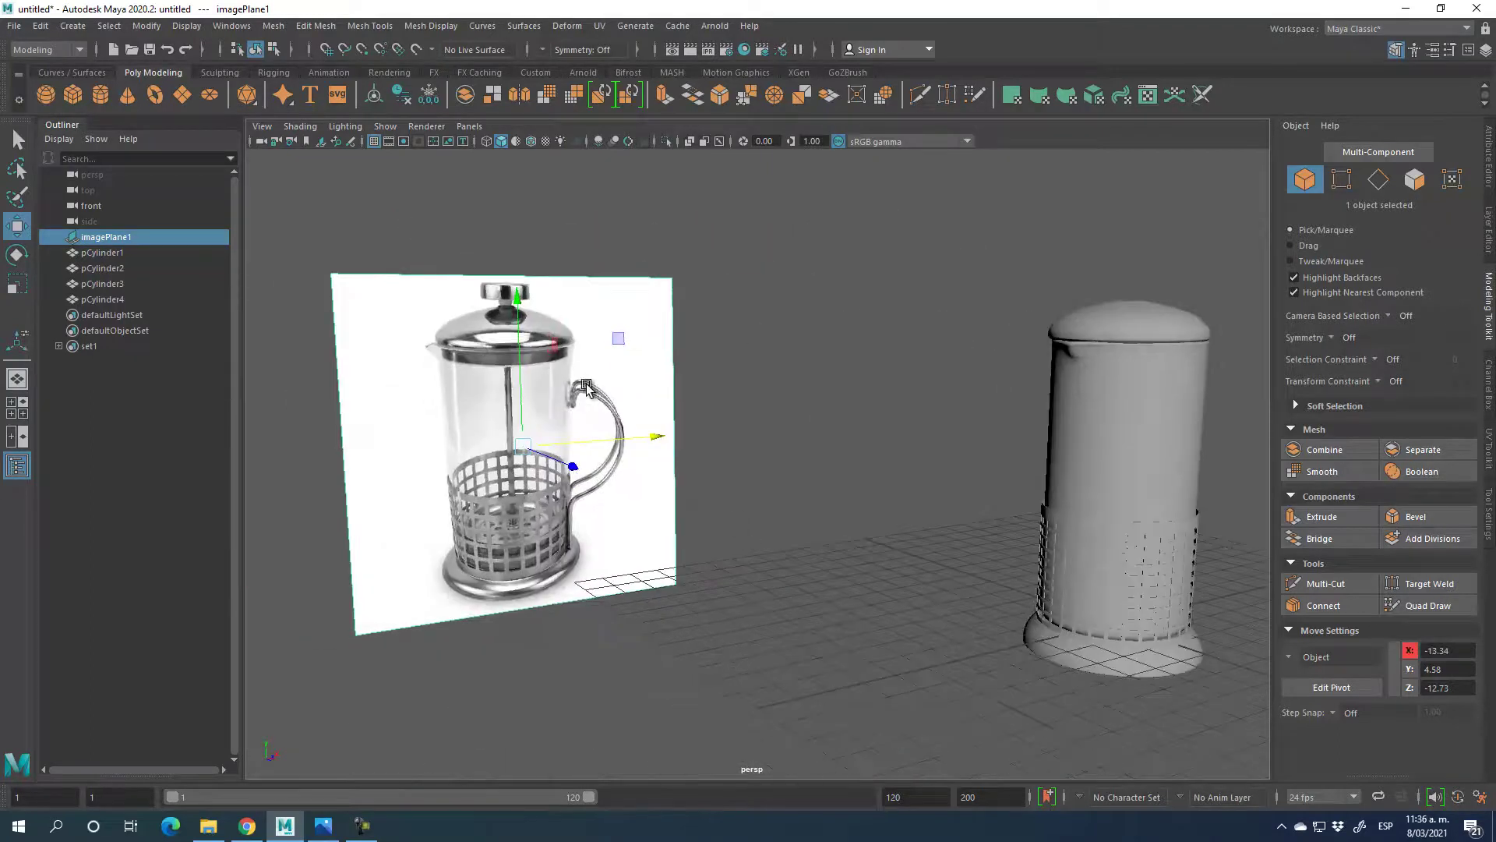
pyautogui.press('Delete')
# - Select all four coffee maker parts and lower them together to about Y 0.40 so the base rests on the ground line
pyautogui.scroll(-3, 1259, 595)
pyautogui.keyDown('alt'); pyautogui.moveTo(1259, 595); pyautogui.dragTo(1238, 581); pyautogui.keyUp('alt')
pyautogui.moveTo(862, 311); pyautogui.dragTo(1156, 652)
pyautogui.keyDown('alt'); pyautogui.moveTo(1088, 582); pyautogui.dragTo(966, 618, button='middle'); pyautogui.keyUp('alt')
pyautogui.moveTo(850, 491); pyautogui.dragTo(855, 473)
pyautogui.press('space')
pyautogui.press('space')
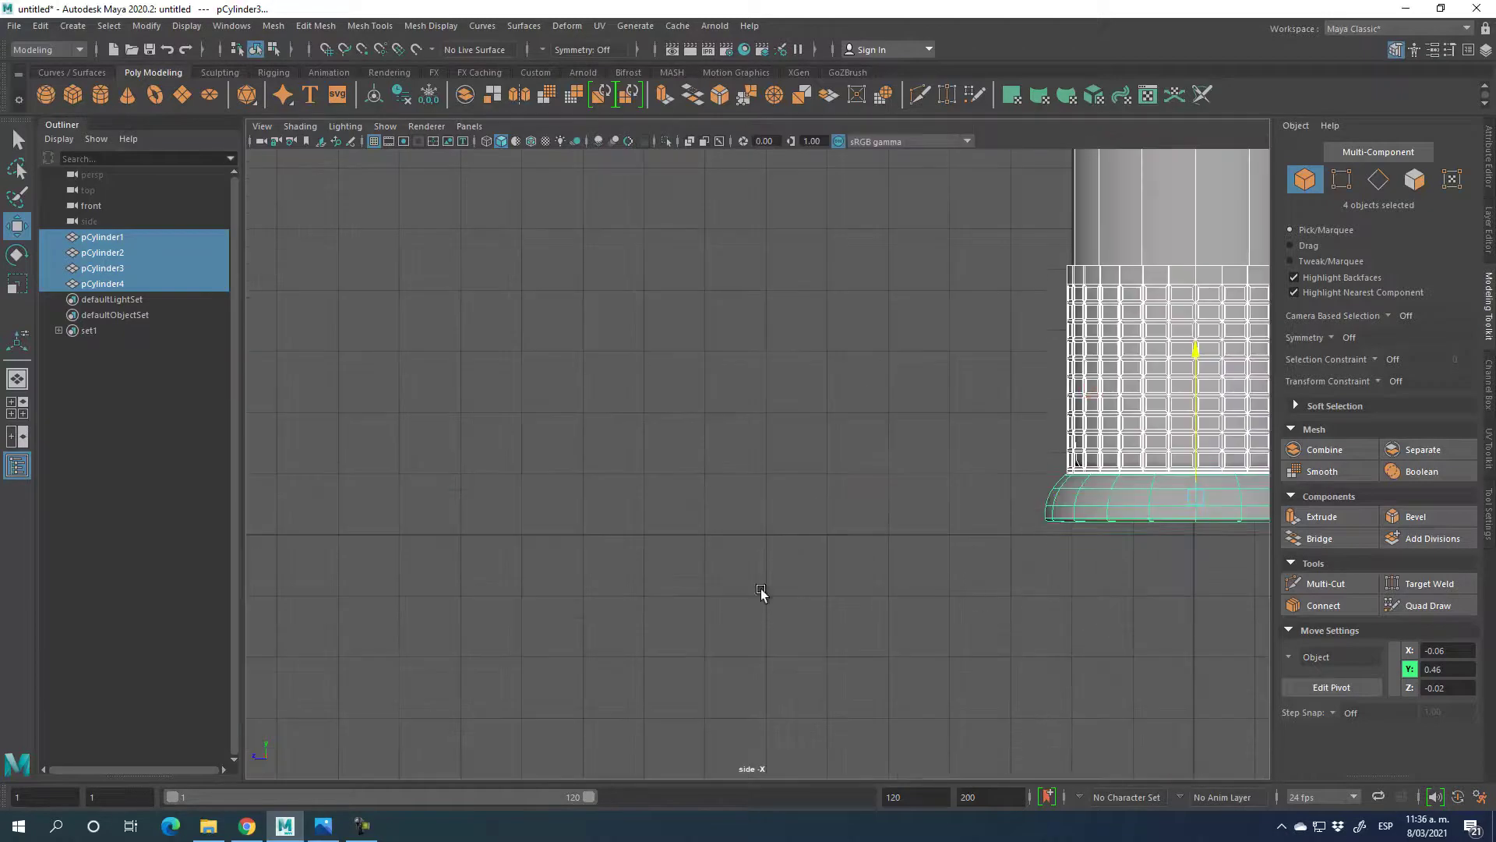
pyautogui.press('space')
pyautogui.press('space')
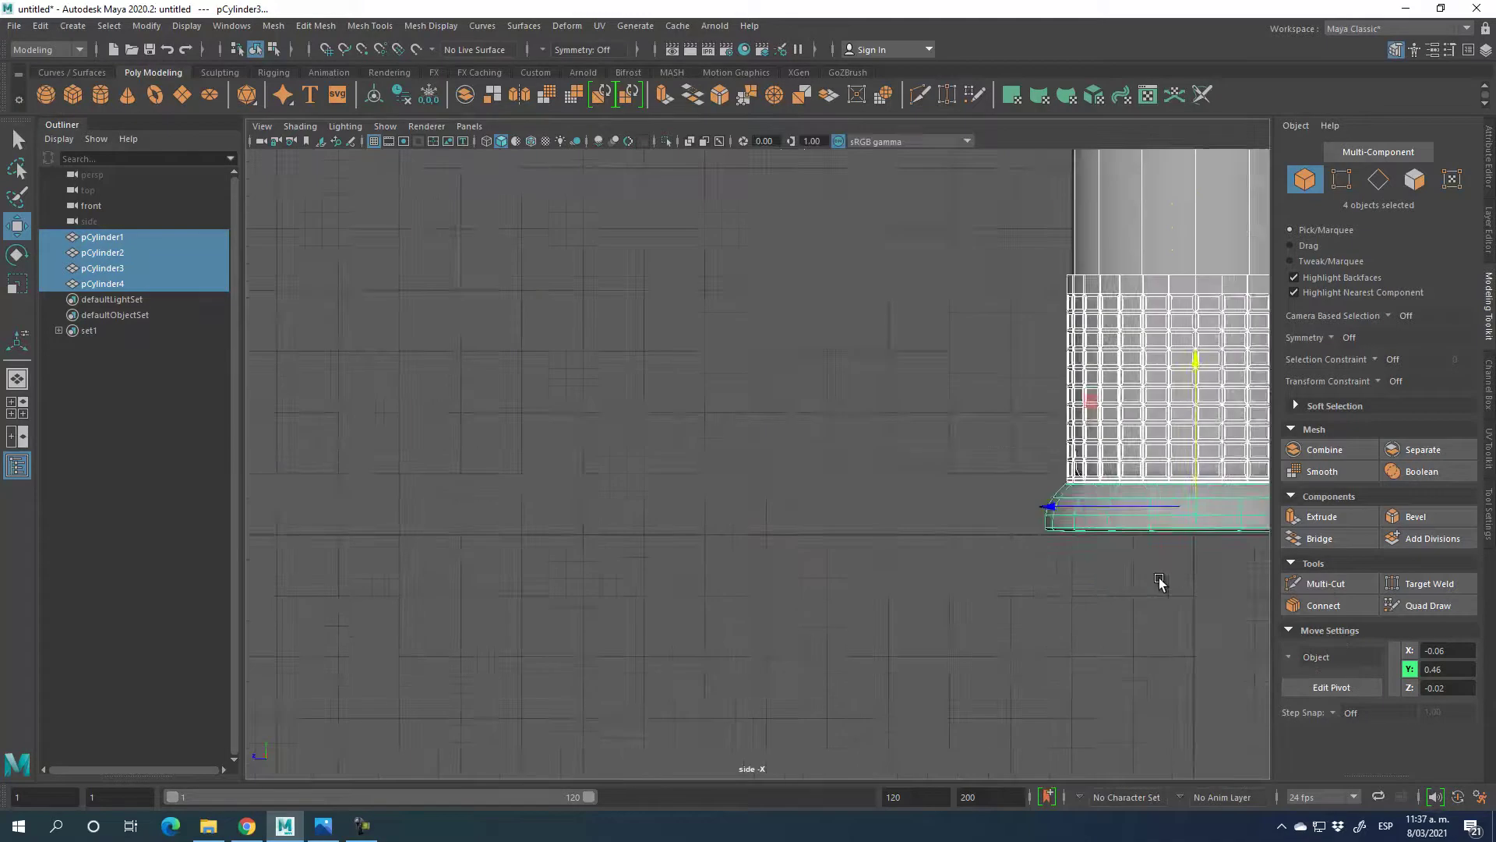
pyautogui.keyDown('alt'); pyautogui.moveTo(1124, 581); pyautogui.dragTo(683, 589, button='middle'); pyautogui.keyUp('alt')
pyautogui.moveTo(714, 385); pyautogui.dragTo(714, 390)
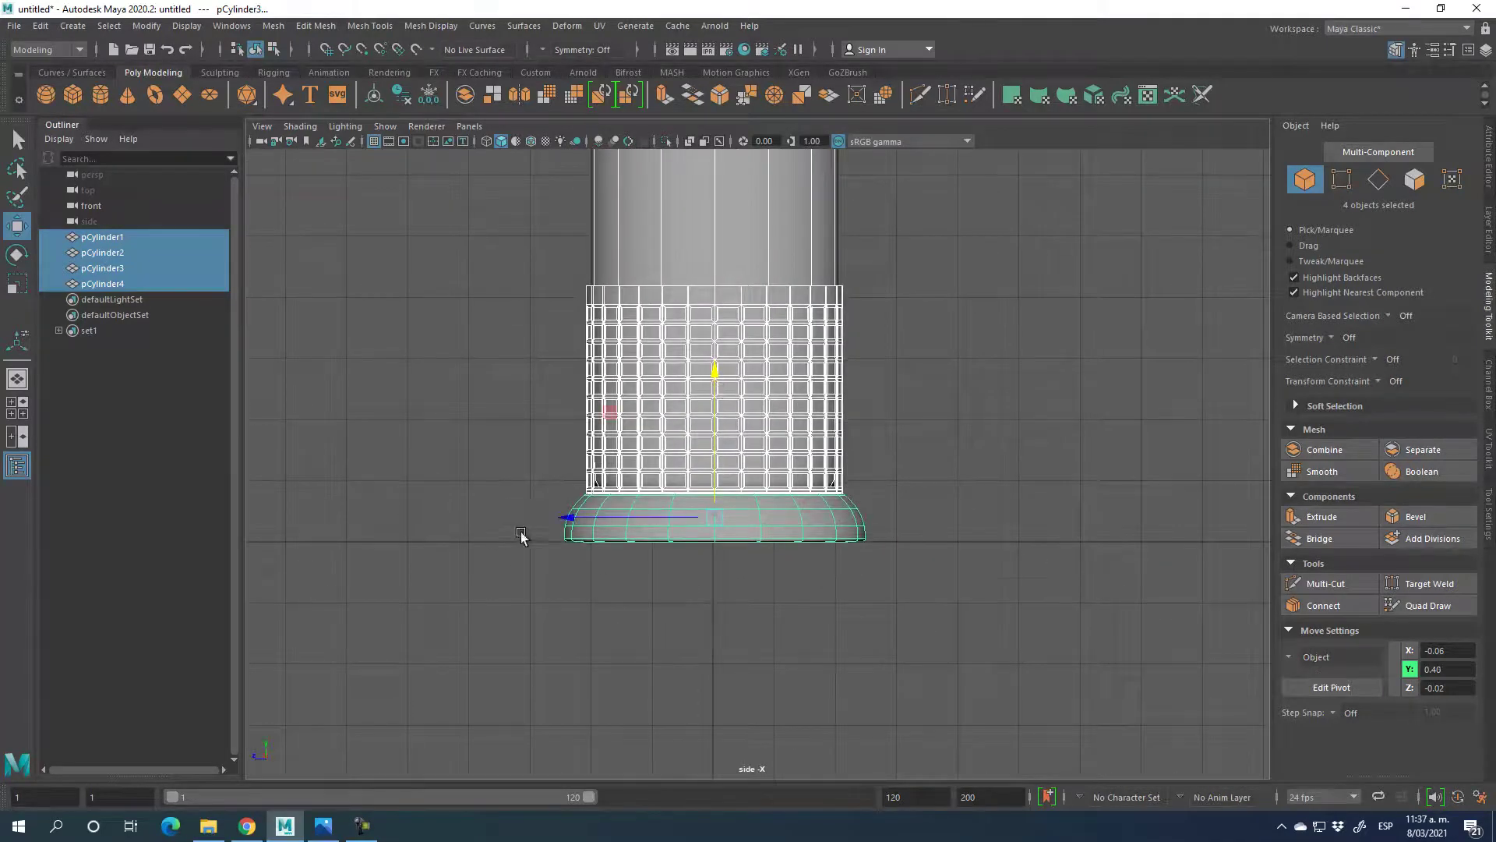
# - Create a polygon plane covering the whole ground grid as a floor beneath the coffee maker
pyautogui.press('space')
pyautogui.press('space')
pyautogui.keyDown('alt'); pyautogui.moveTo(979, 452); pyautogui.dragTo(1040, 647); pyautogui.keyUp('alt')
pyautogui.keyDown('alt'); pyautogui.moveTo(1041, 647); pyautogui.dragTo(995, 124, button='right'); pyautogui.keyUp('alt')
pyautogui.keyDown('alt'); pyautogui.moveTo(964, 428); pyautogui.dragTo(982, 391, button='right'); pyautogui.keyUp('alt')
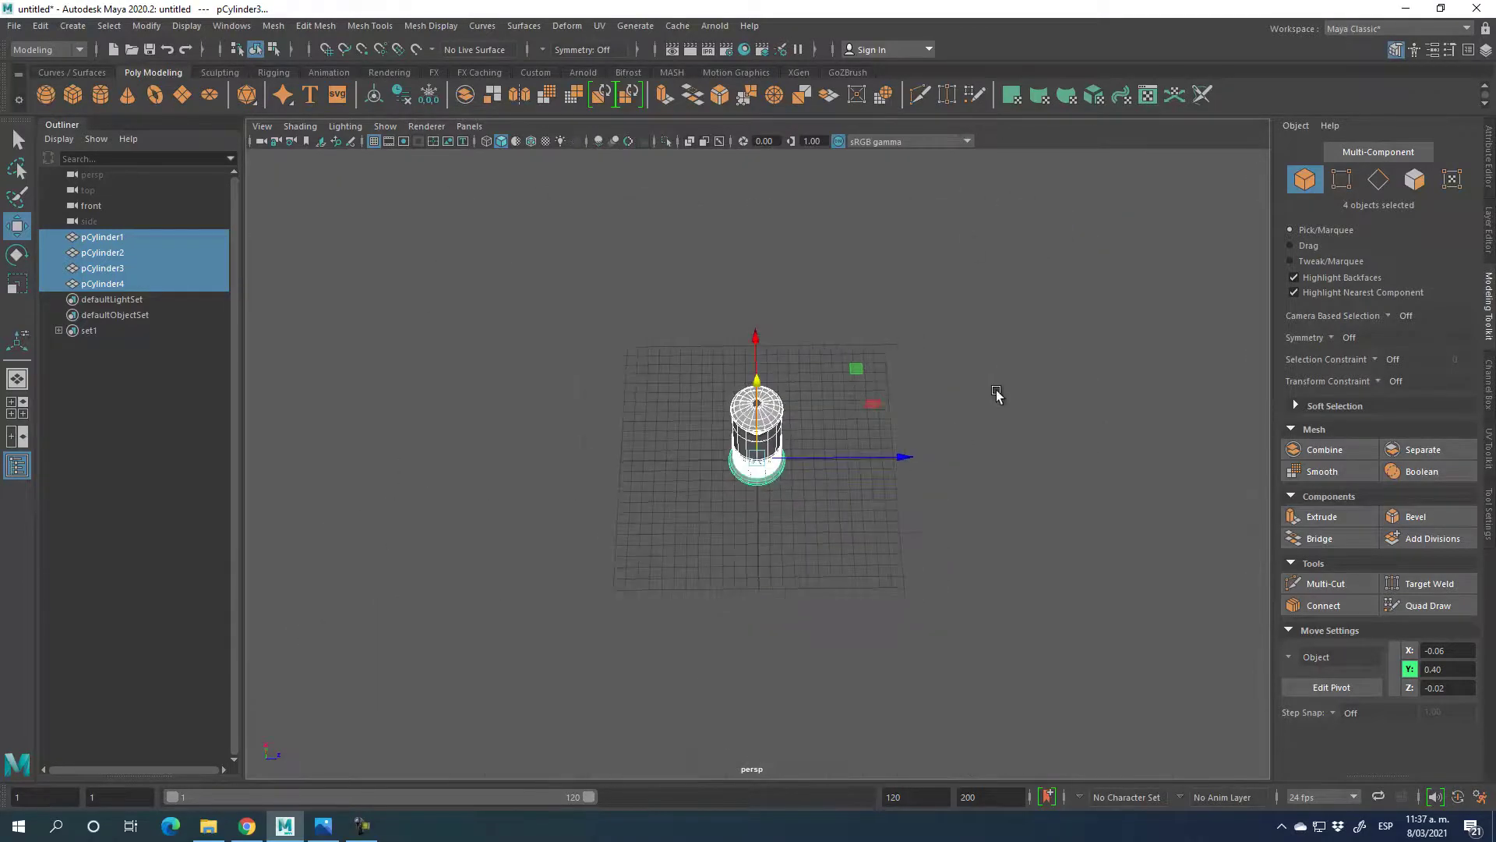
pyautogui.click(183, 93)
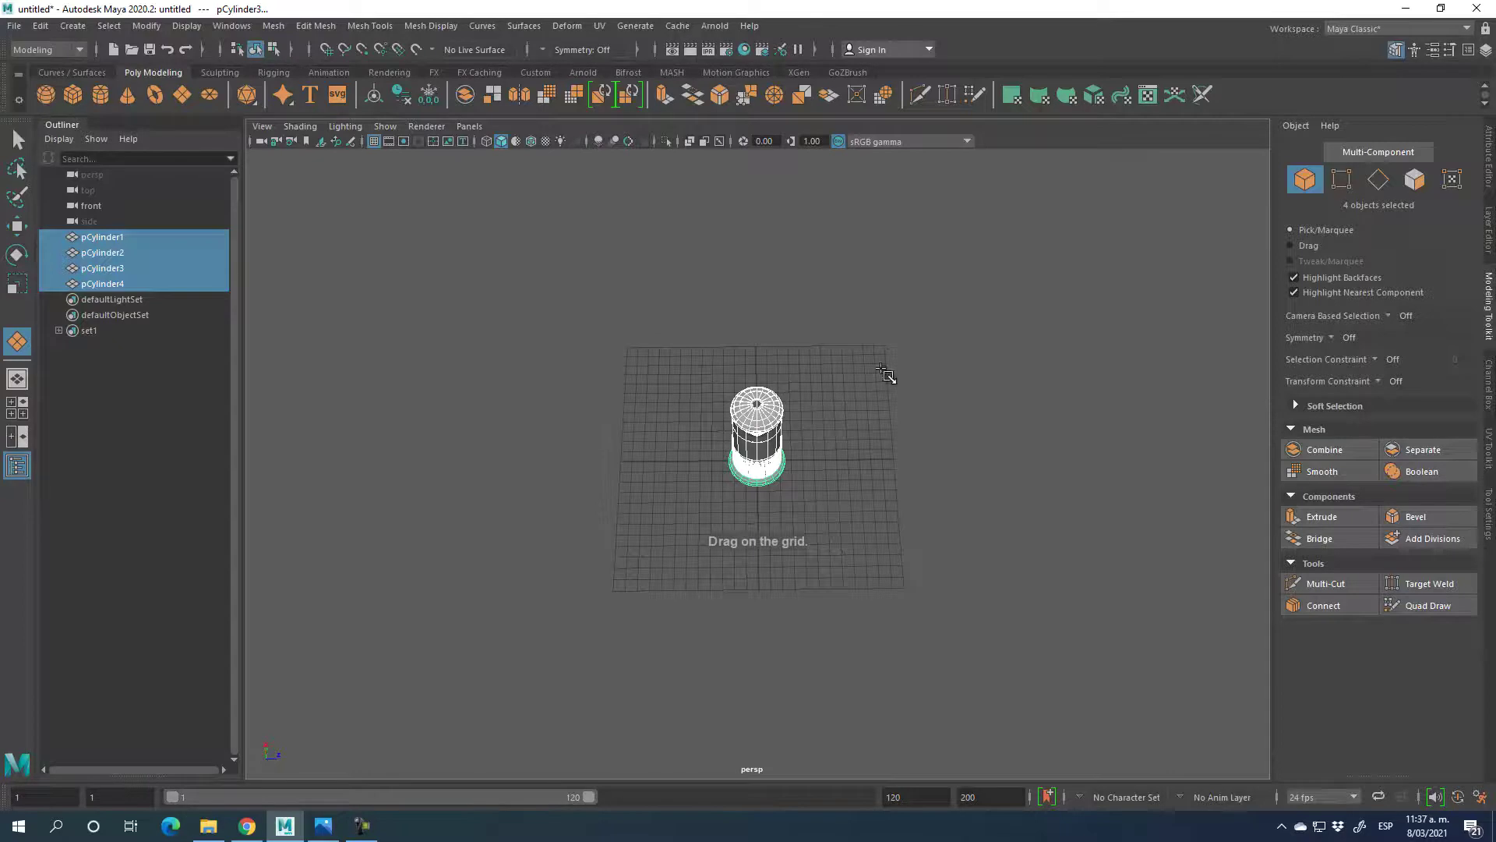
pyautogui.moveTo(892, 351); pyautogui.dragTo(614, 591)
pyautogui.keyDown('alt'); pyautogui.moveTo(380, 312); pyautogui.dragTo(397, 247); pyautogui.keyUp('alt')
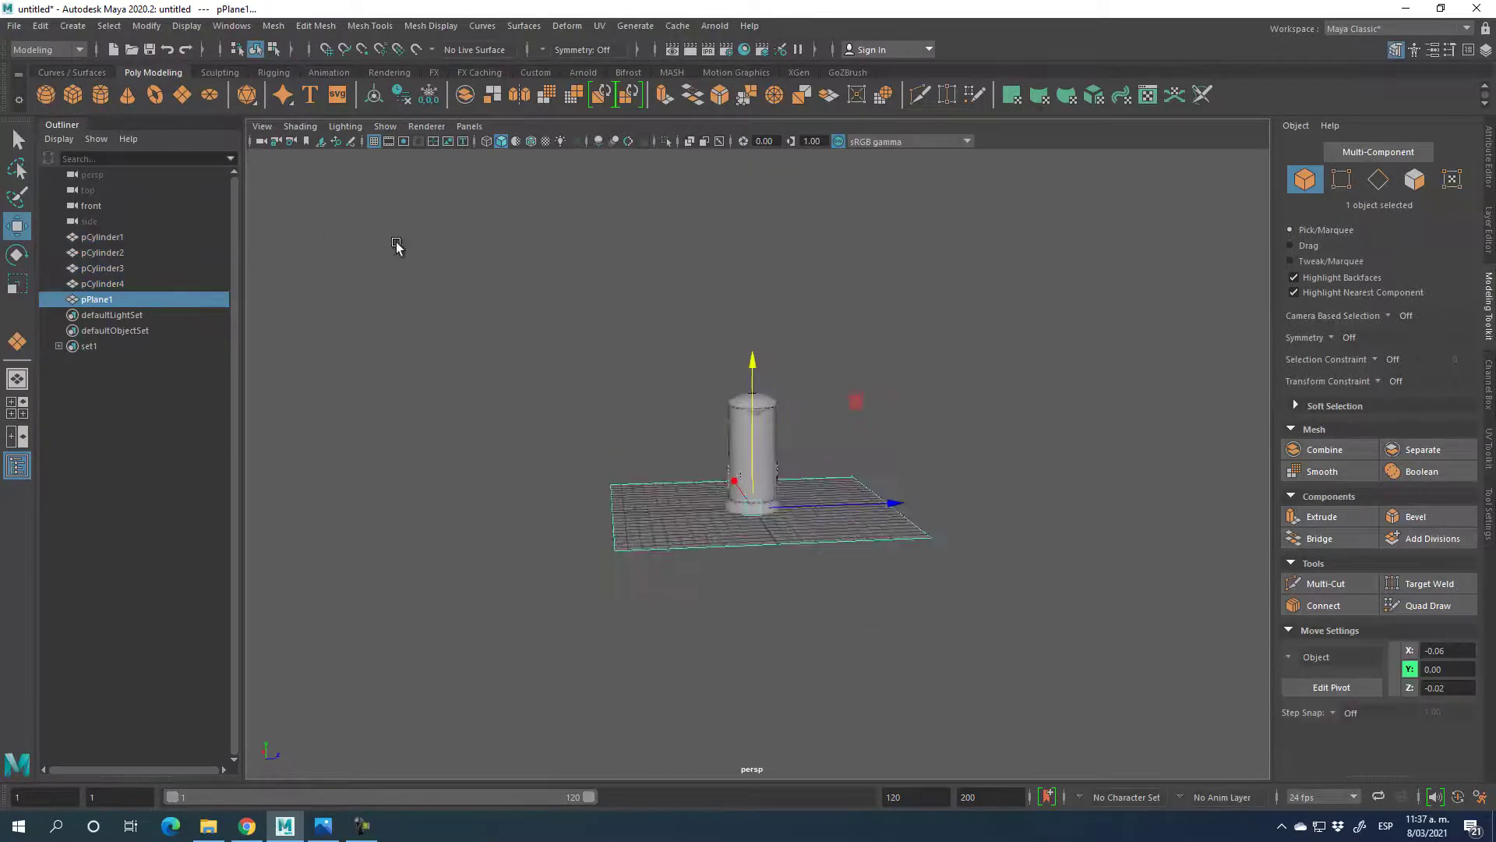
pyautogui.scroll(6, 999, 572)
pyautogui.keyDown('alt'); pyautogui.moveTo(947, 601); pyautogui.dragTo(987, 547, button='middle'); pyautogui.keyUp('alt')
pyautogui.keyDown('alt'); pyautogui.moveTo(955, 604); pyautogui.dragTo(909, 601); pyautogui.keyUp('alt')
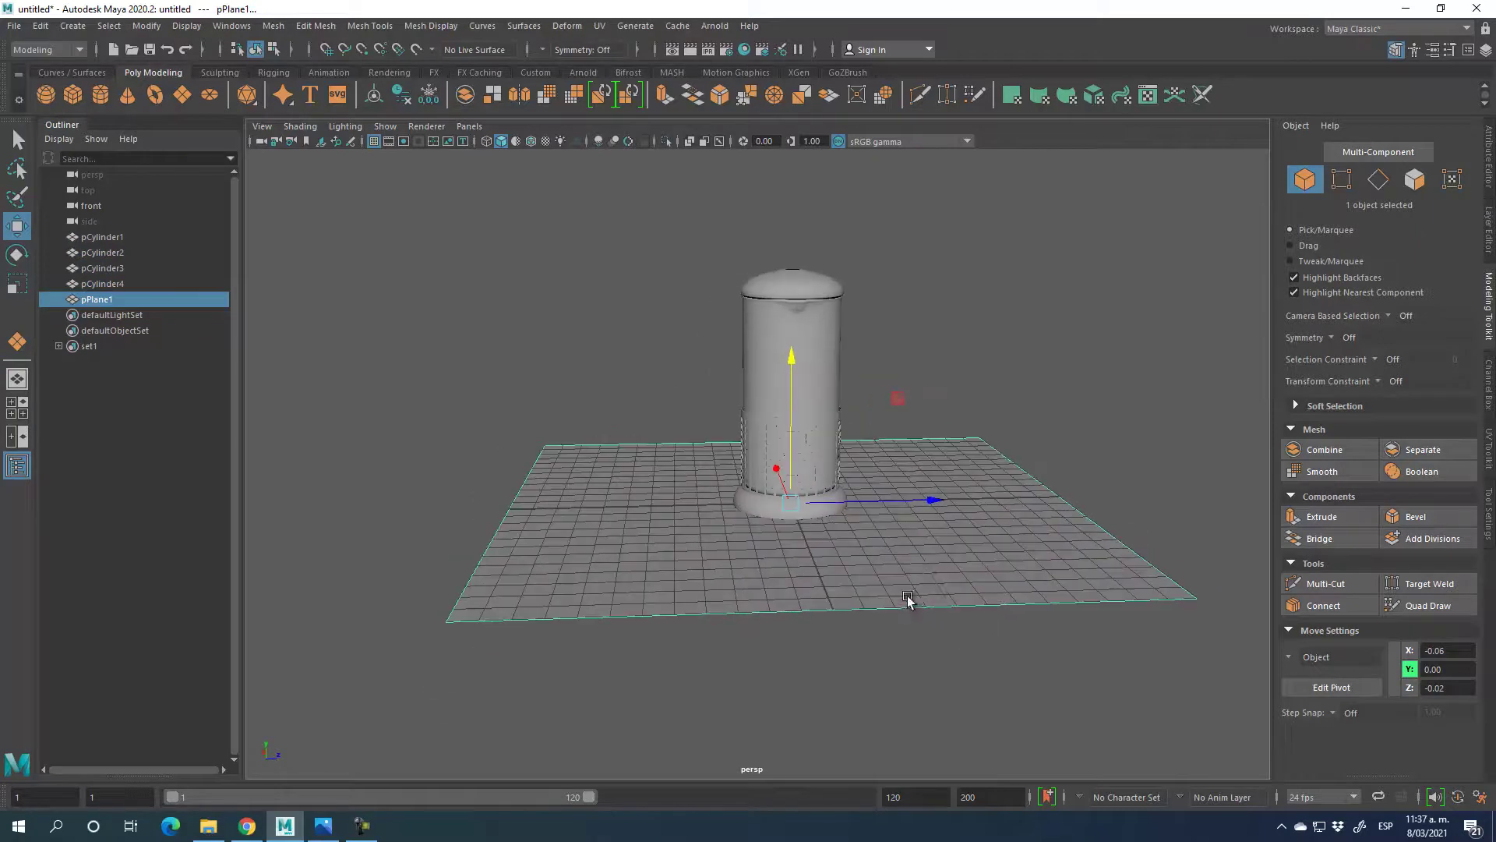
pyautogui.keyDown('alt'); pyautogui.moveTo(961, 538); pyautogui.dragTo(1025, 574, button='right'); pyautogui.keyUp('alt')
pyautogui.keyDown('alt'); pyautogui.moveTo(1026, 574); pyautogui.dragTo(971, 587, button='middle'); pyautogui.keyUp('alt')
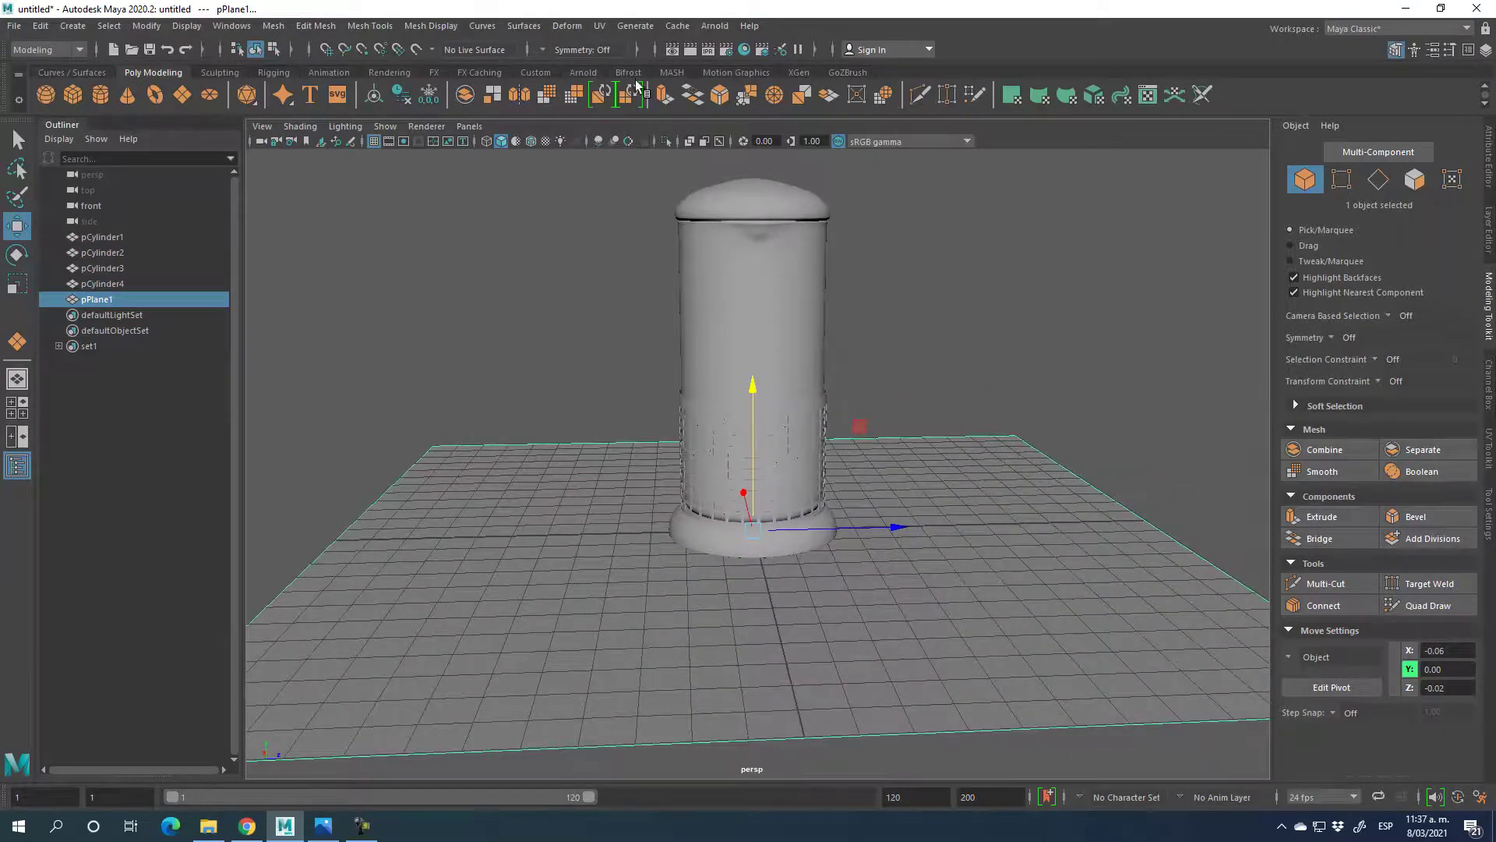
# - Add an Arnold sky dome light around the coffee maker and floor plane
pyautogui.click(583, 72)
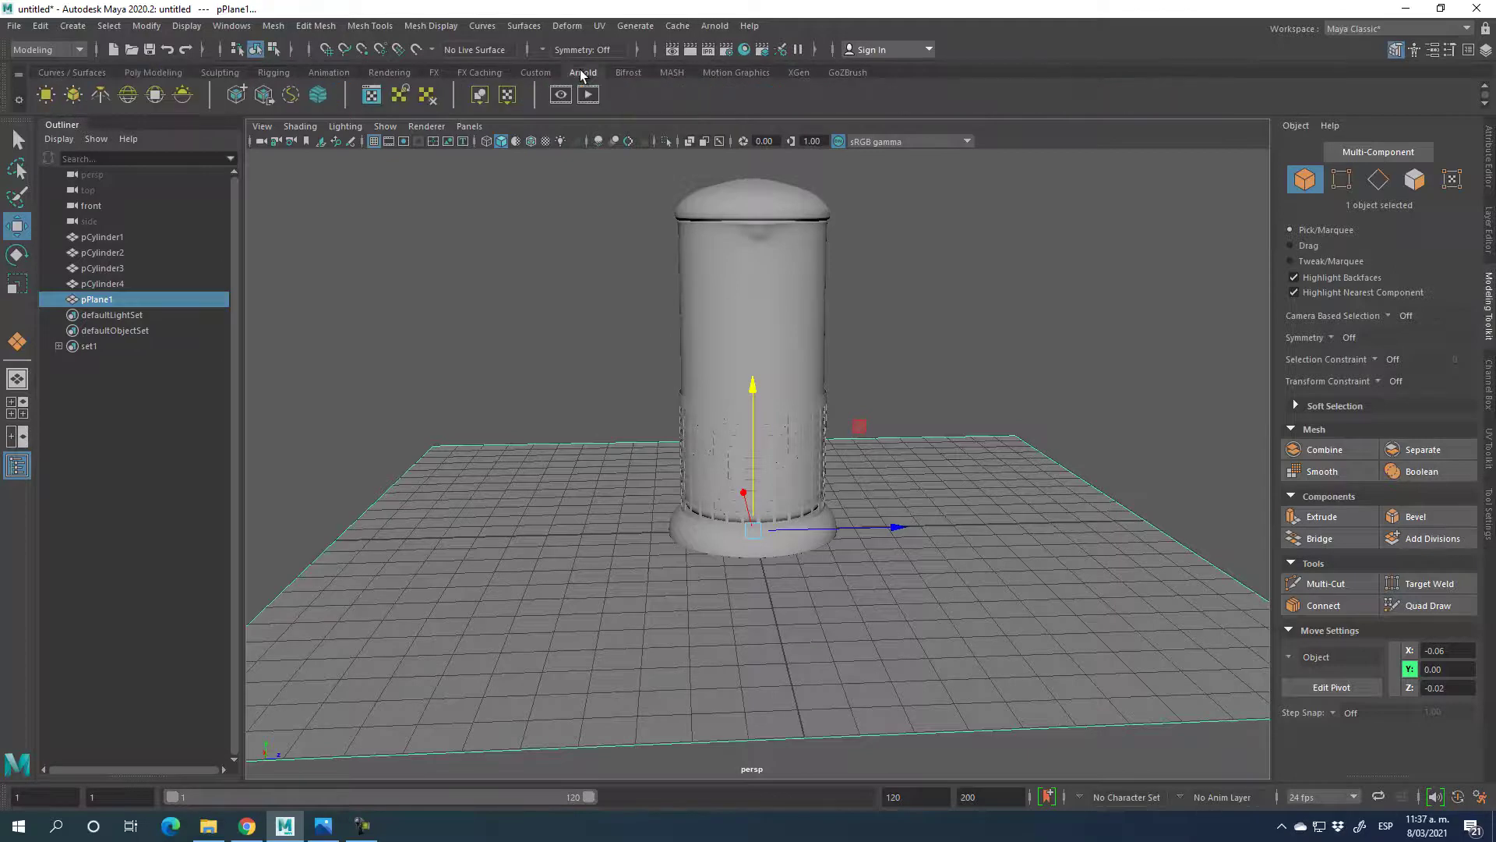
pyautogui.click(128, 95)
pyautogui.scroll(-5, 513, 508)
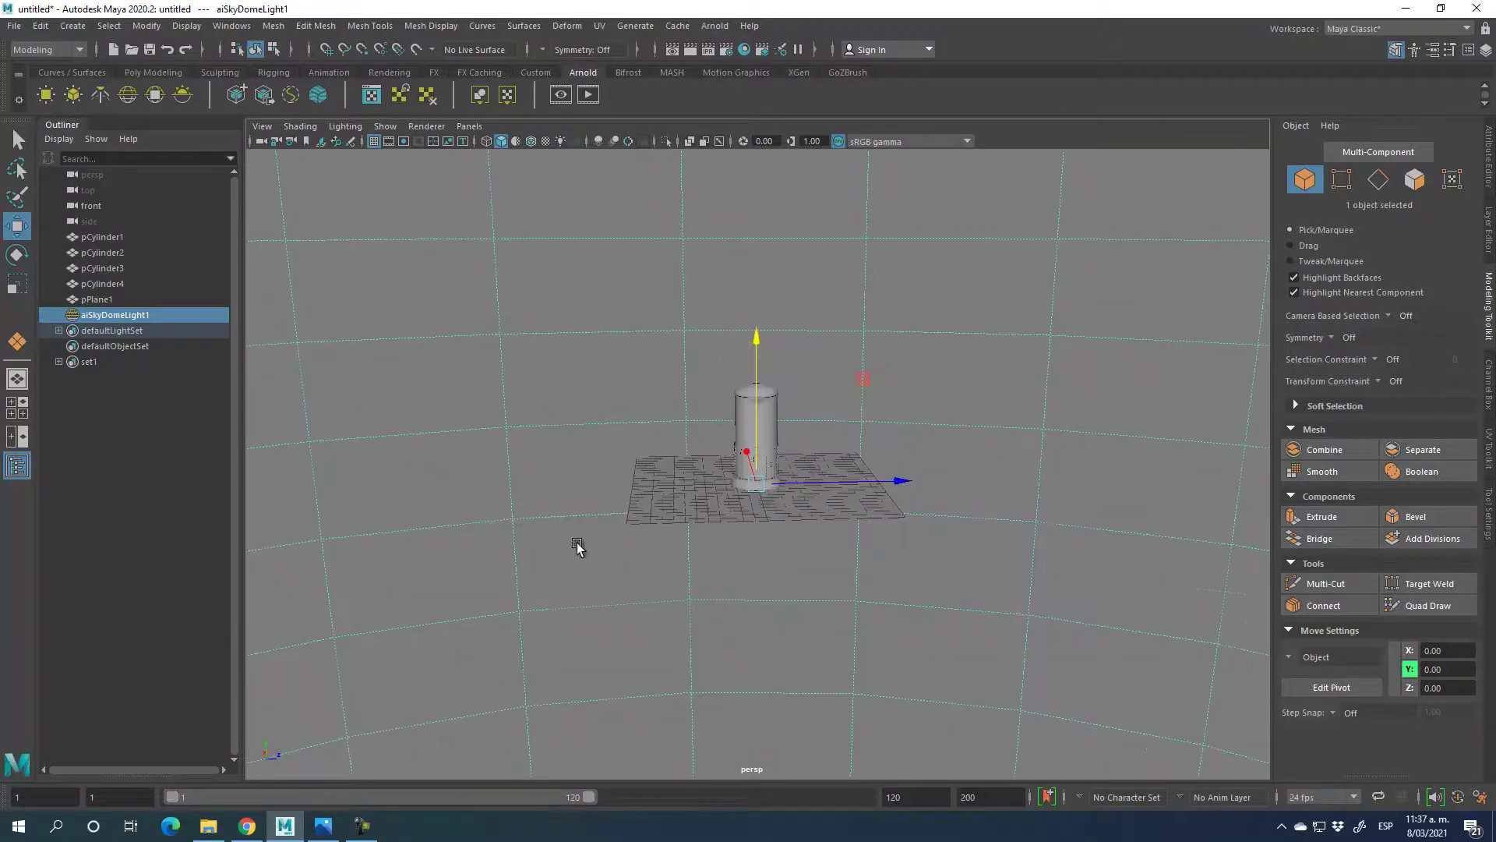
pyautogui.scroll(5, 575, 551)
pyautogui.keyDown('alt'); pyautogui.moveTo(622, 513); pyautogui.dragTo(895, 452); pyautogui.keyUp('alt')
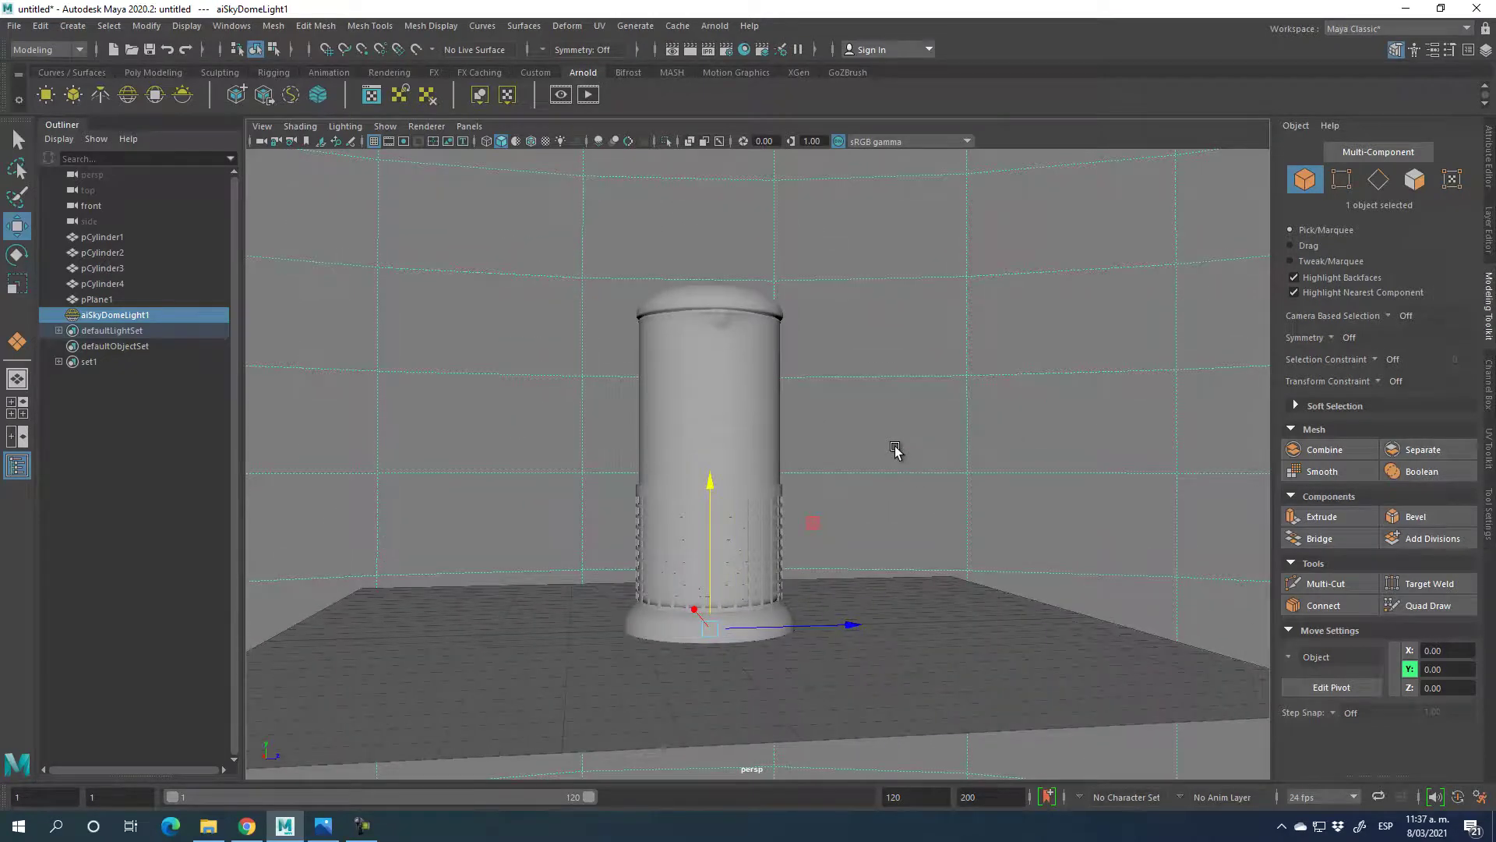
# - Open the Hypershade material editor
pyautogui.click(744, 50)
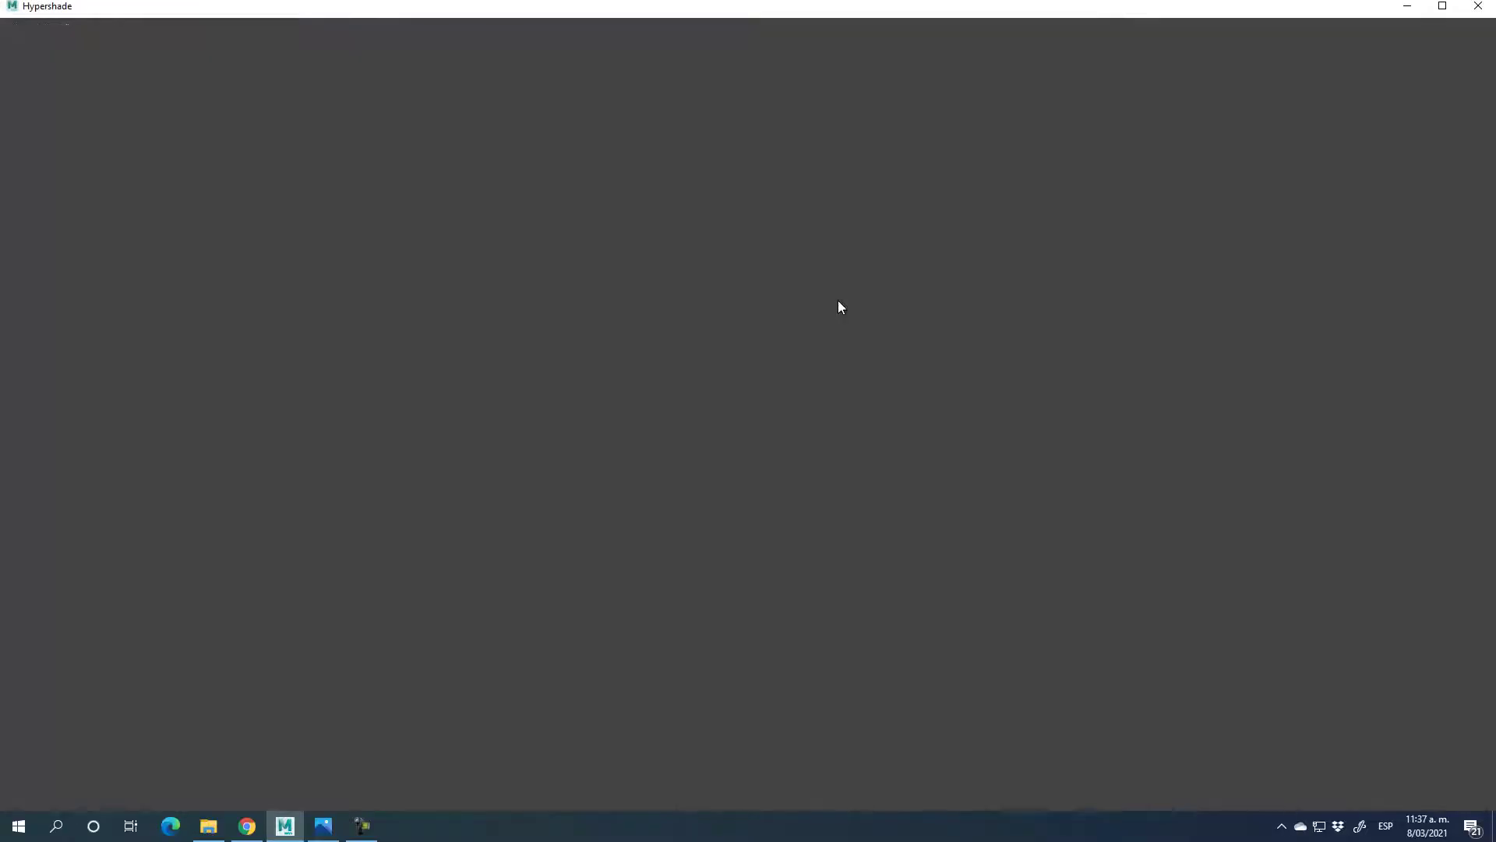
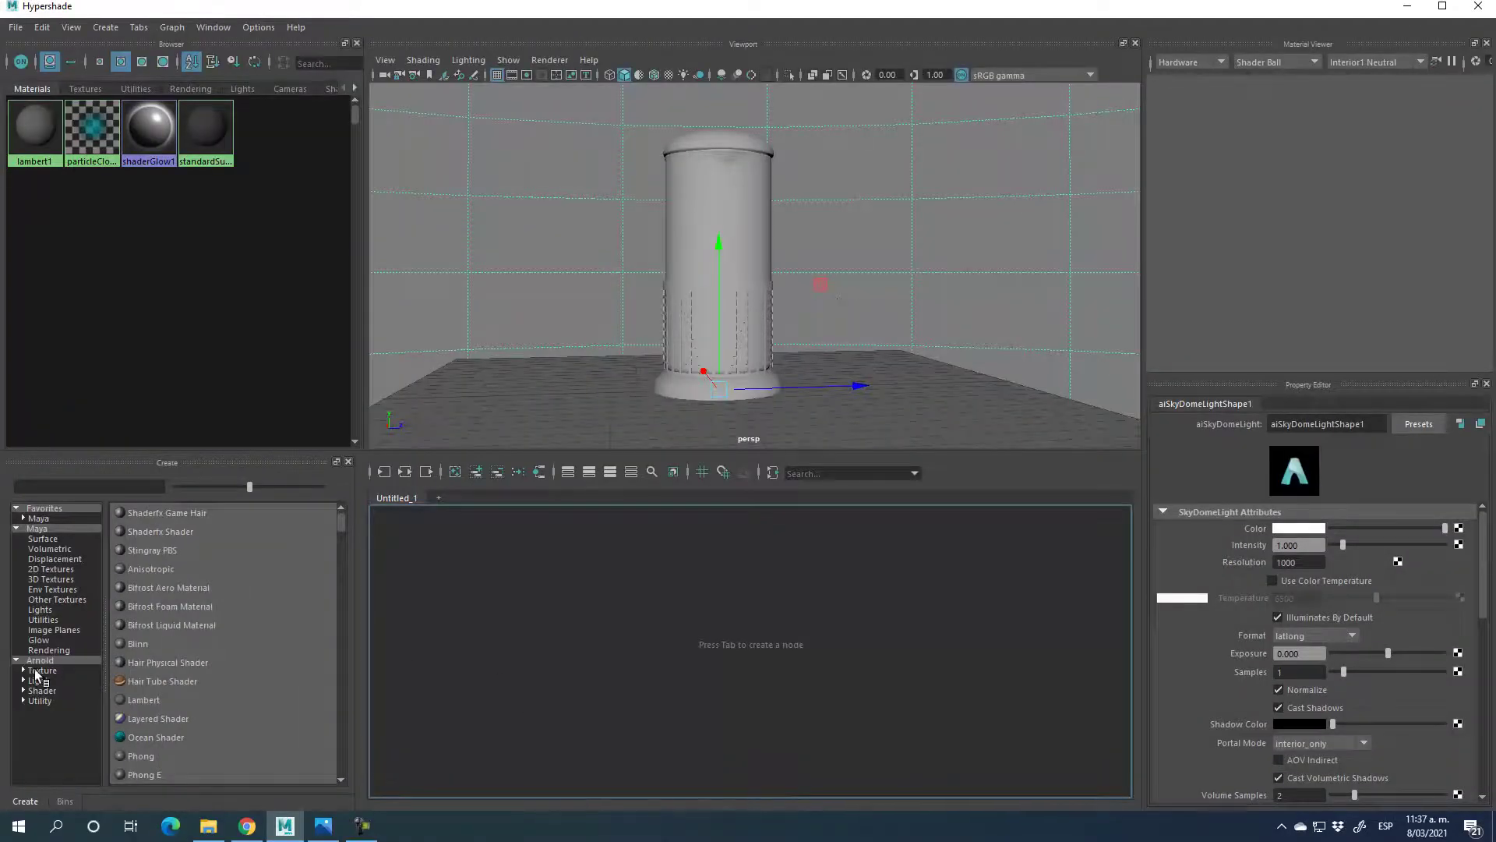
# - Create three Arnold aiStandardSurface materials and spread their nodes side by side in the graph
pyautogui.click(47, 691)
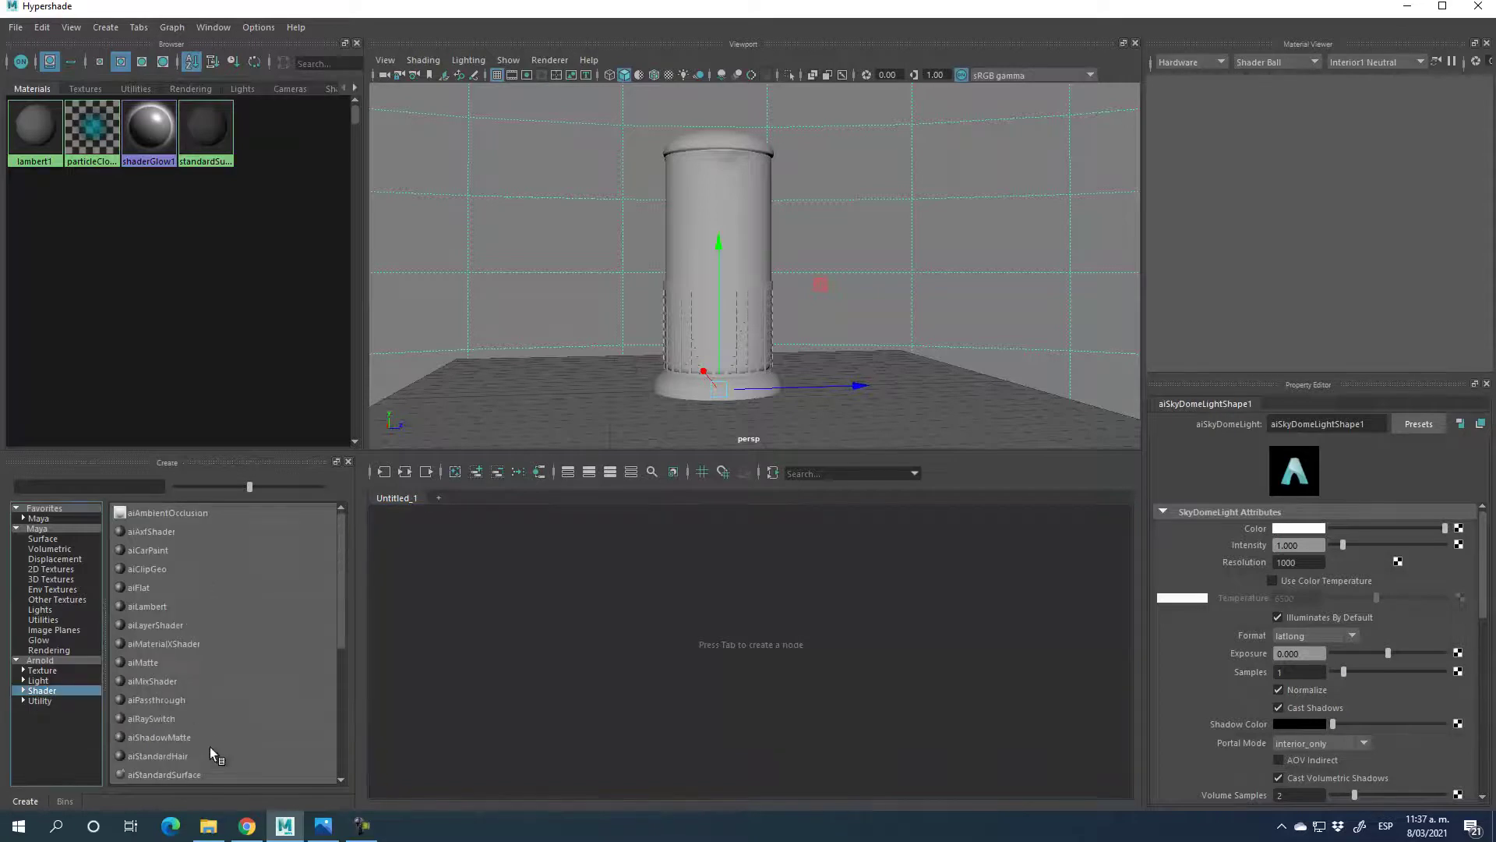
pyautogui.scroll(-3, 199, 747)
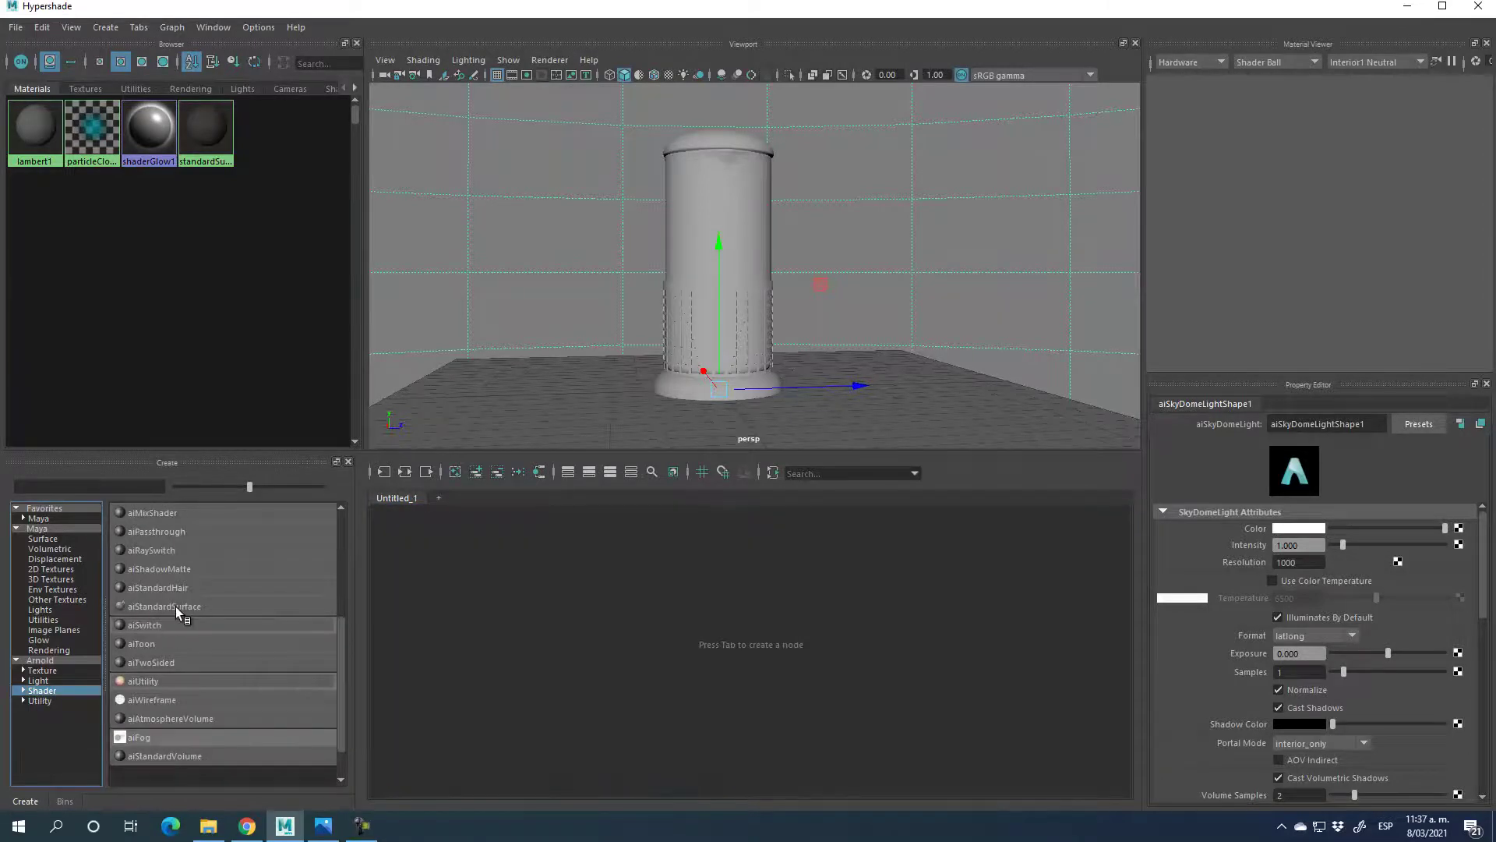
pyautogui.click(175, 606)
pyautogui.moveTo(653, 576); pyautogui.dragTo(851, 792)
pyautogui.moveTo(719, 611); pyautogui.dragTo(721, 554)
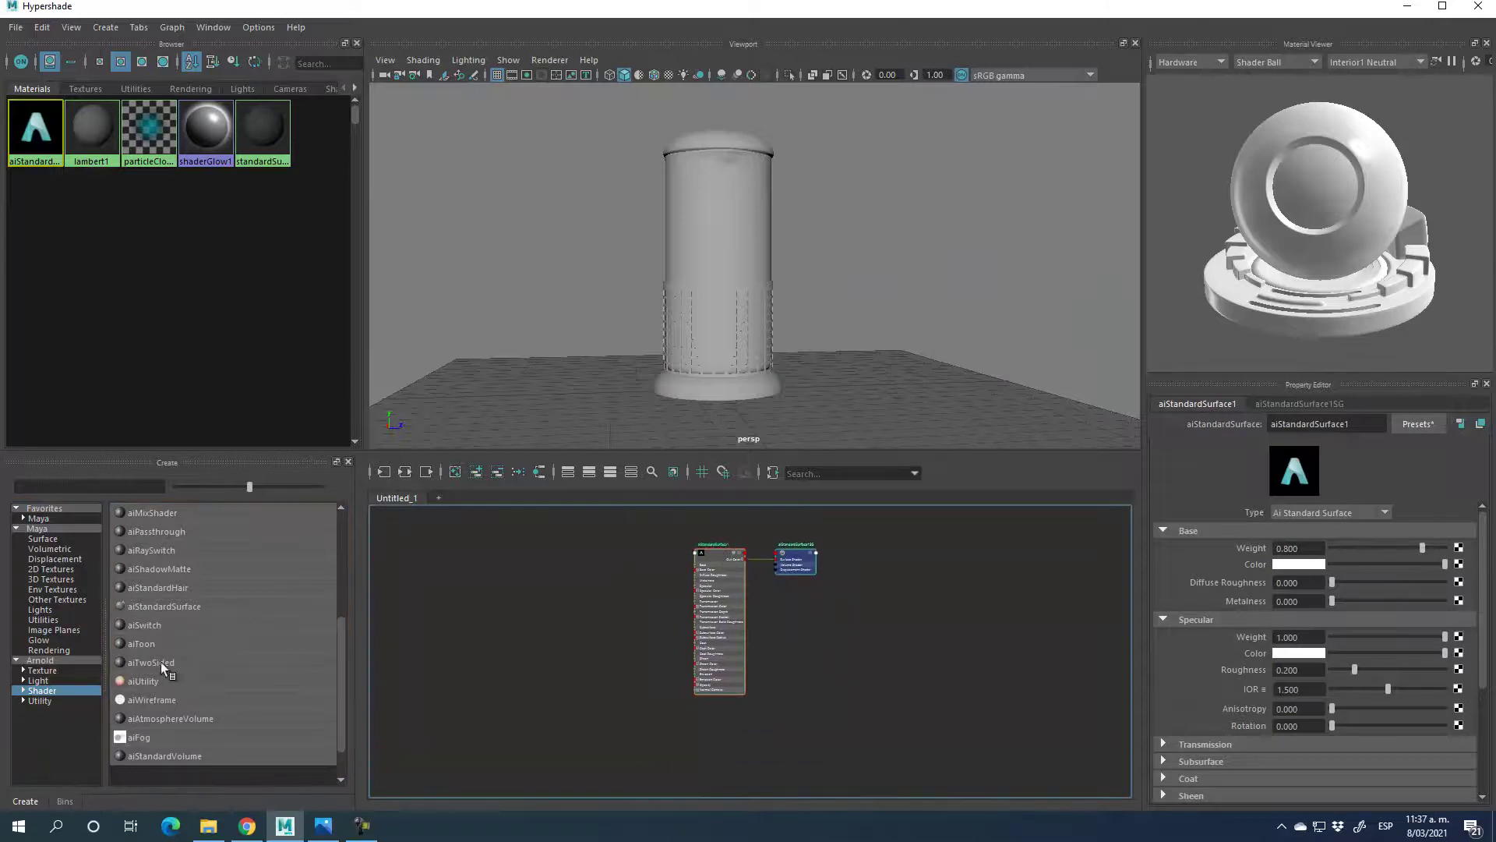
pyautogui.click(170, 611)
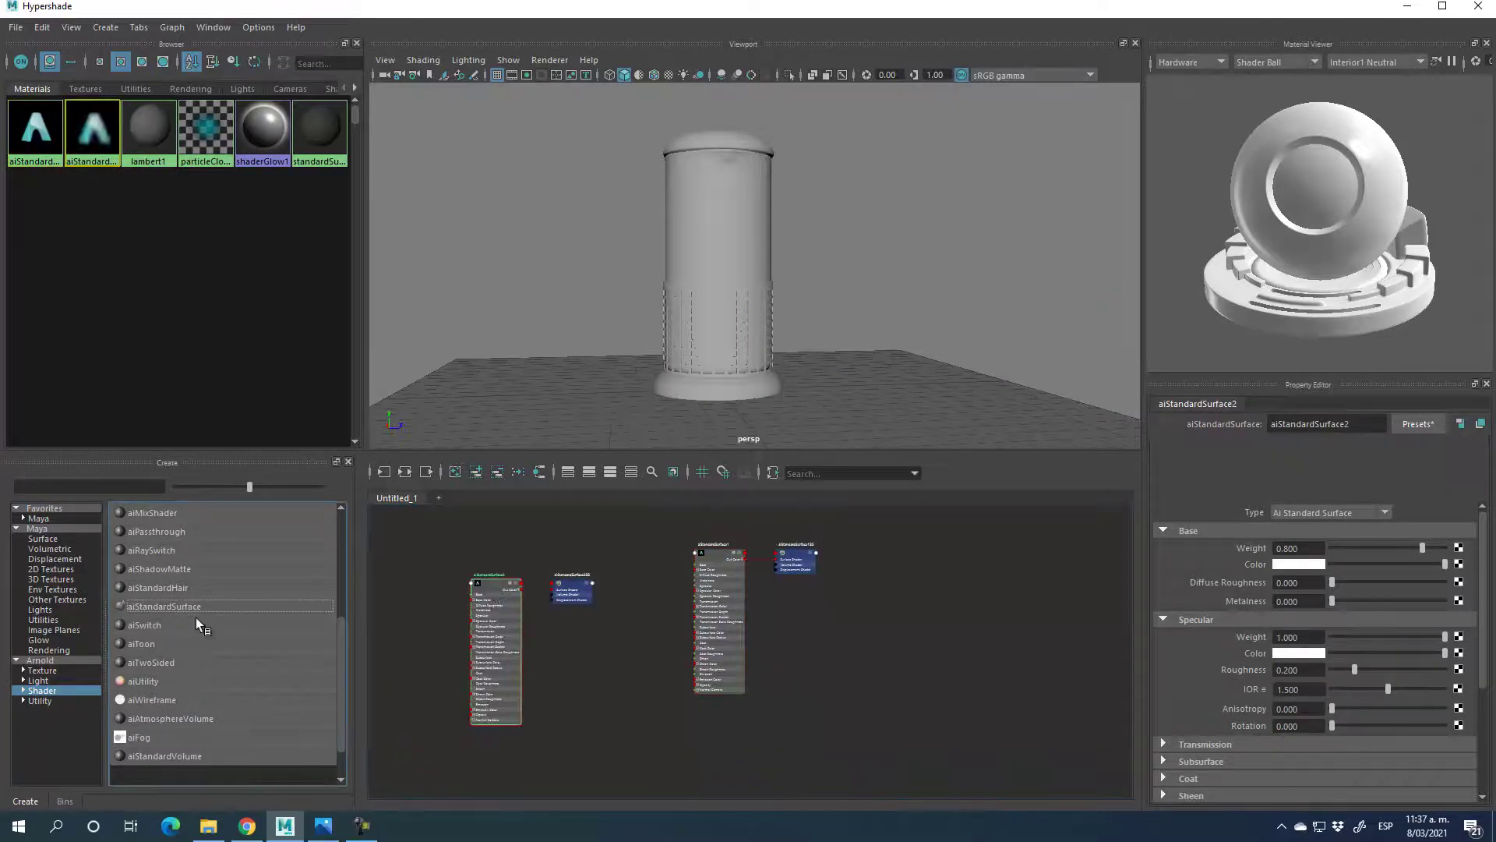
pyautogui.moveTo(466, 543); pyautogui.dragTo(585, 629)
pyautogui.moveTo(487, 587); pyautogui.dragTo(571, 561)
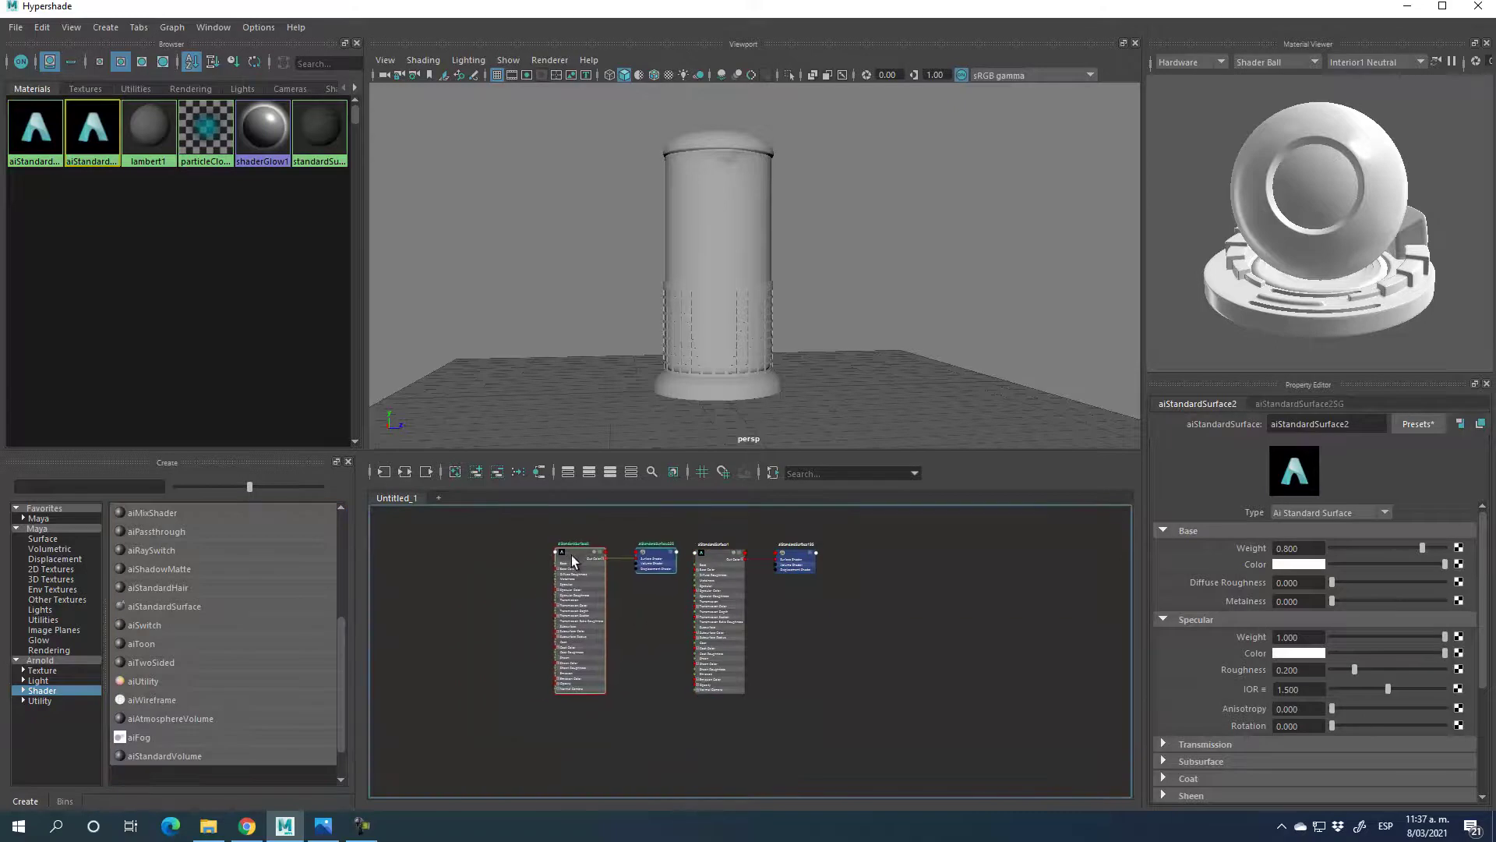
pyautogui.click(178, 606)
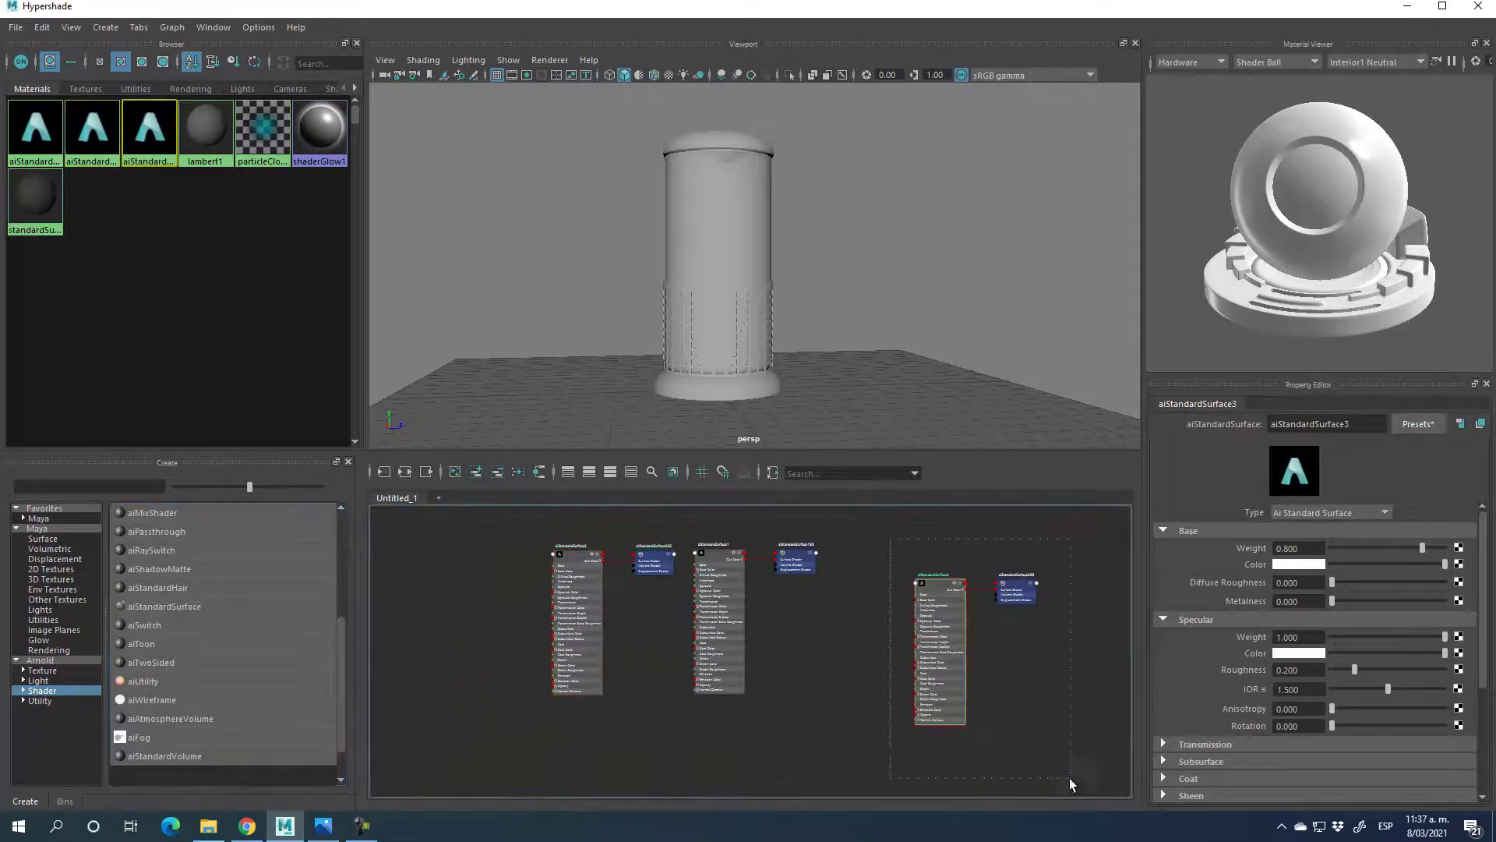
pyautogui.moveTo(947, 584); pyautogui.dragTo(878, 562)
# - Rename the third standard surface material, aiStandardSurface3, as Piso
pyautogui.scroll(6, 896, 562)
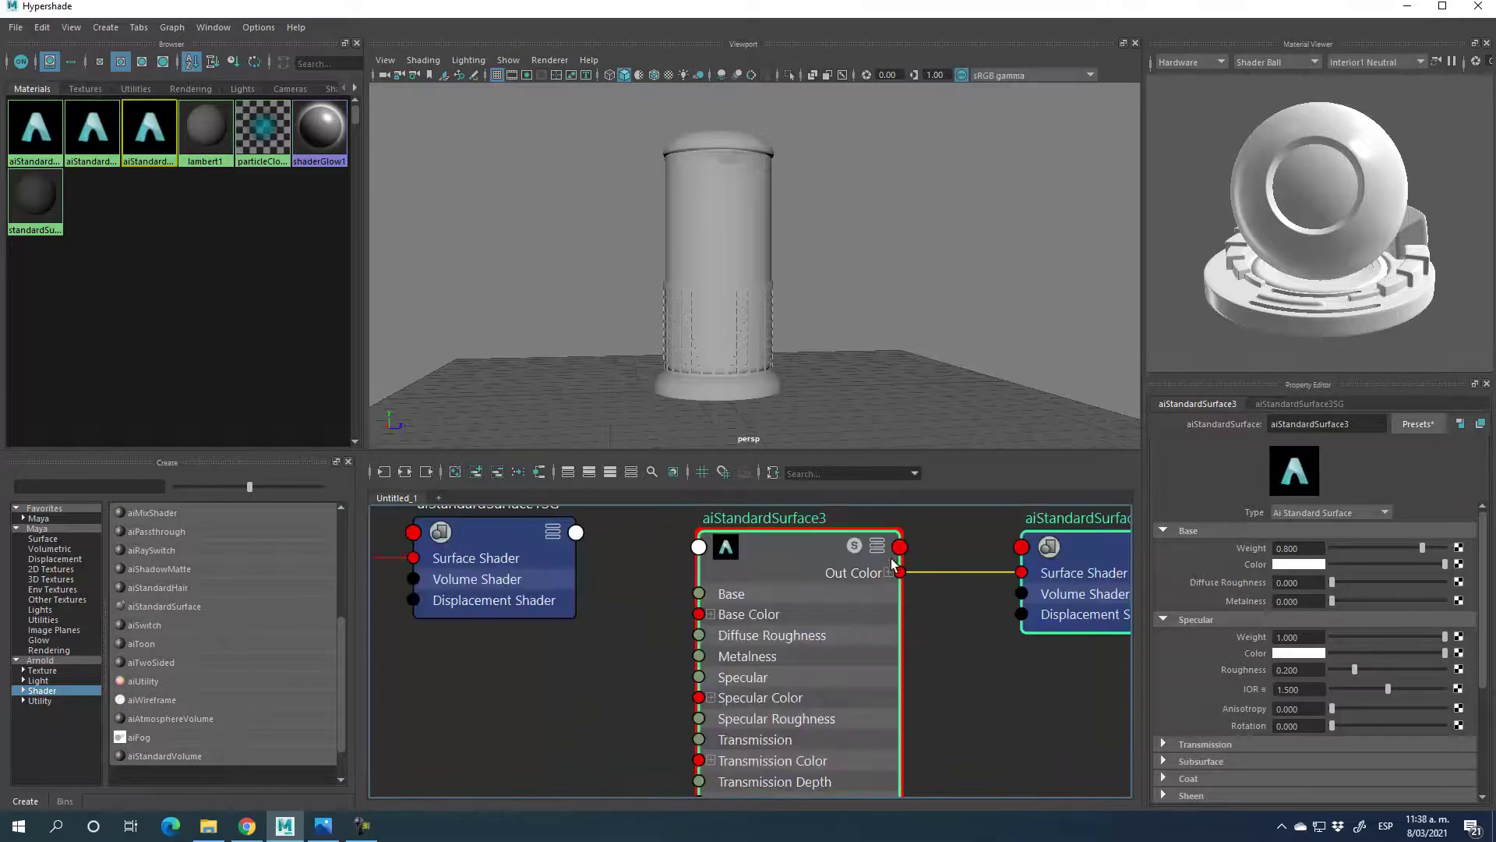
pyautogui.click(797, 562)
pyautogui.click(1368, 424)
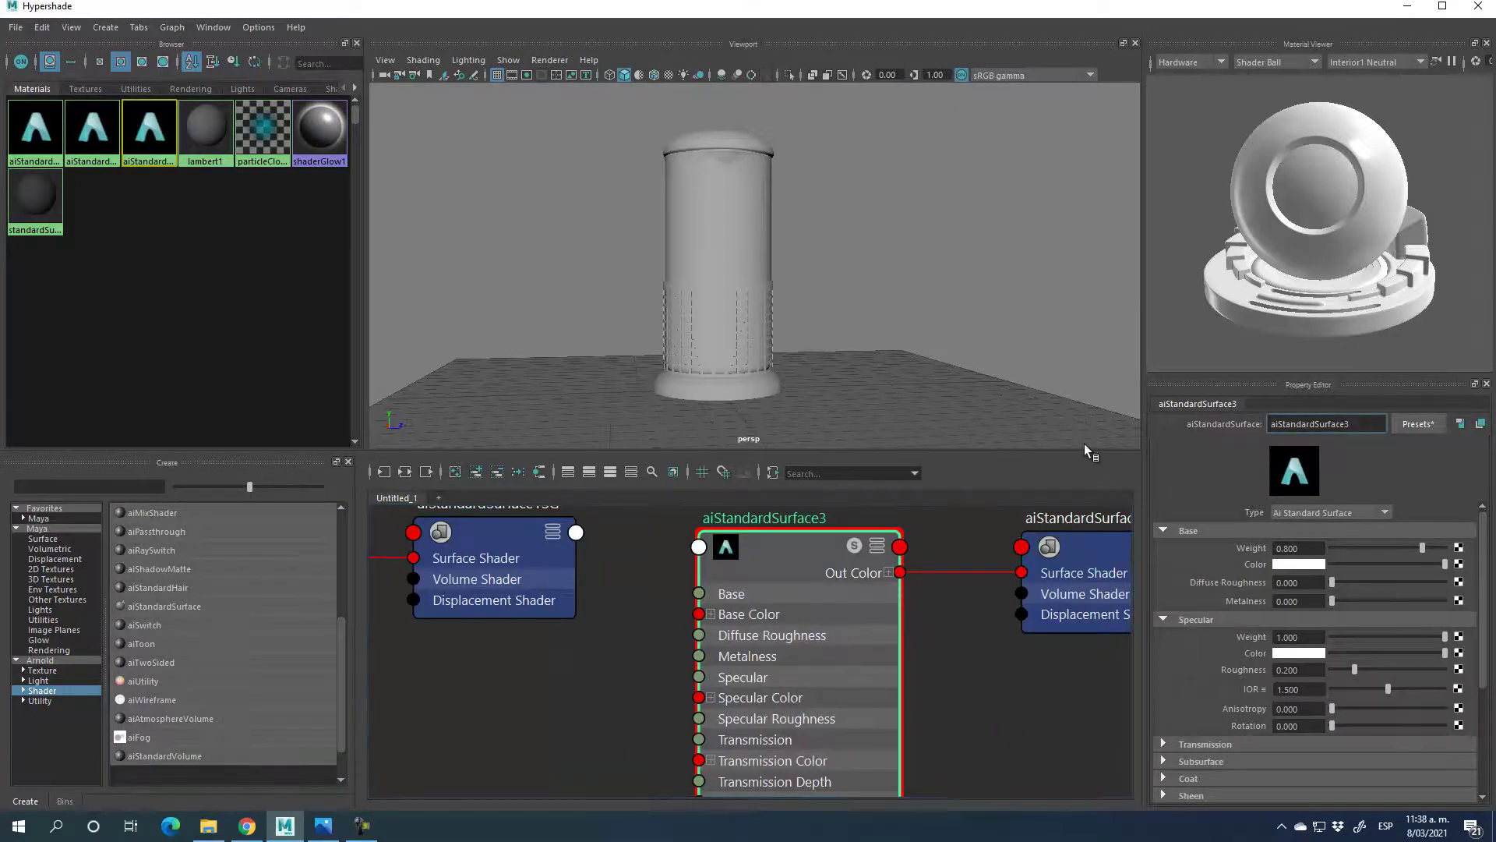
pyautogui.doubleClick(1357, 423)
pyautogui.write('Piso')
pyautogui.press('Return')
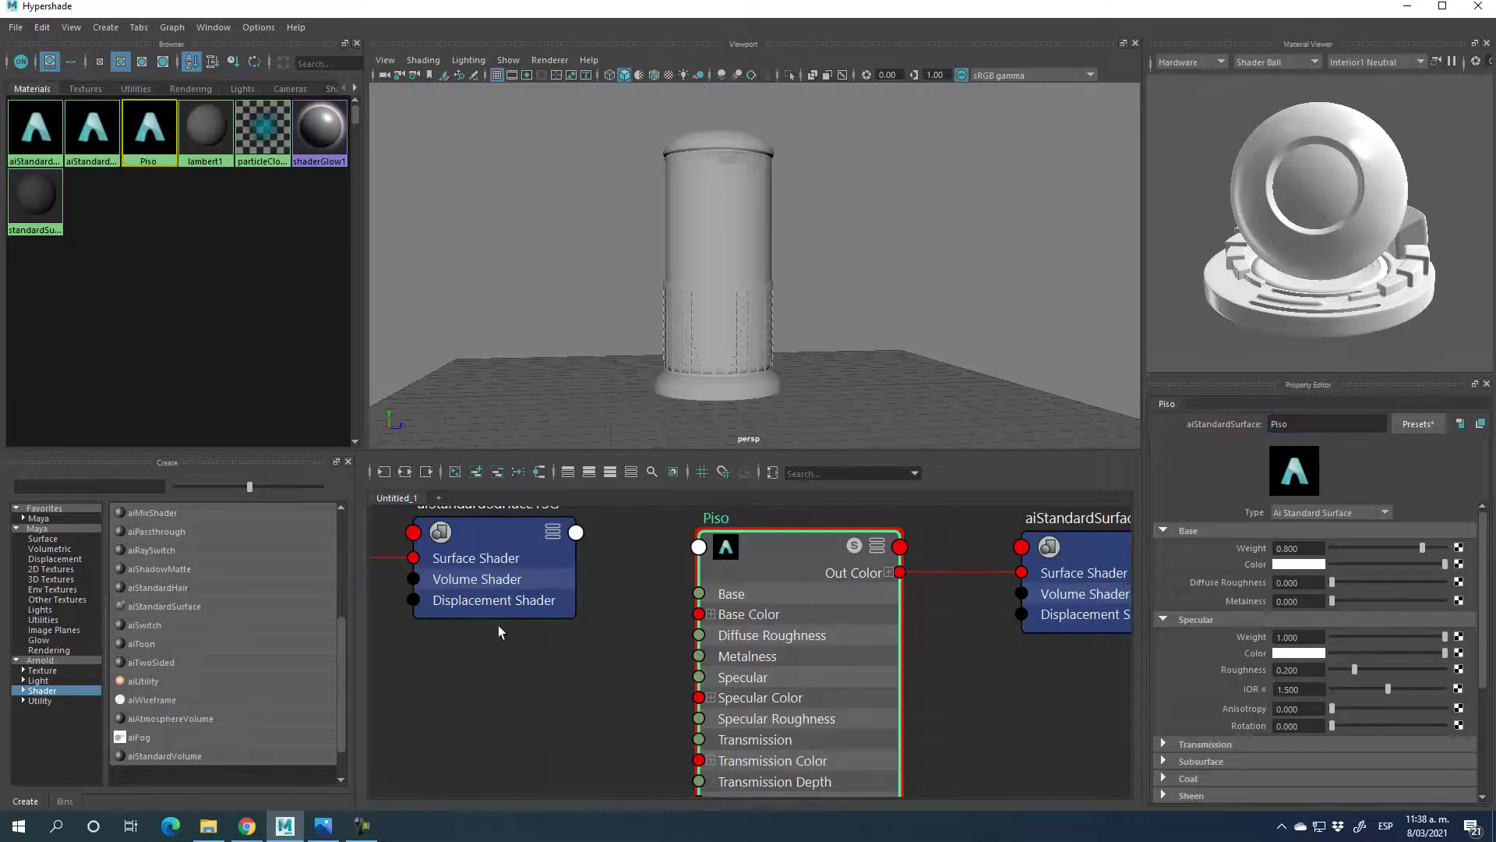
# - Rename the aiStandardSurface1 material in the middle of the node graph as Vidrio
pyautogui.scroll(-3, 490, 633)
pyautogui.keyDown('alt'); pyautogui.moveTo(484, 679); pyautogui.dragTo(764, 670, button='middle'); pyautogui.keyUp('alt')
pyautogui.click(608, 581)
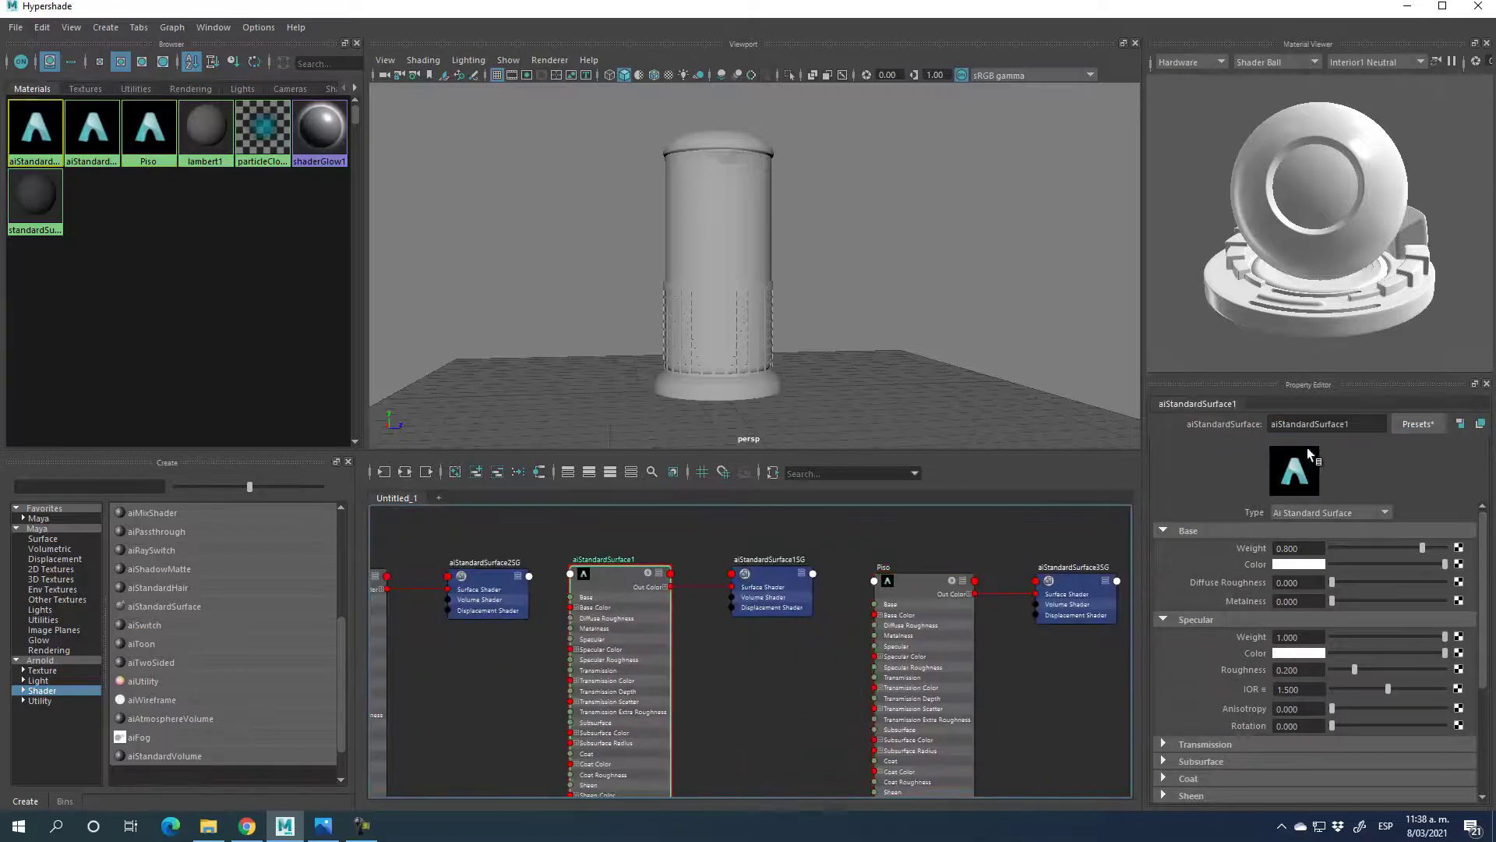
pyautogui.write('Vidrio')
pyautogui.press('Return')
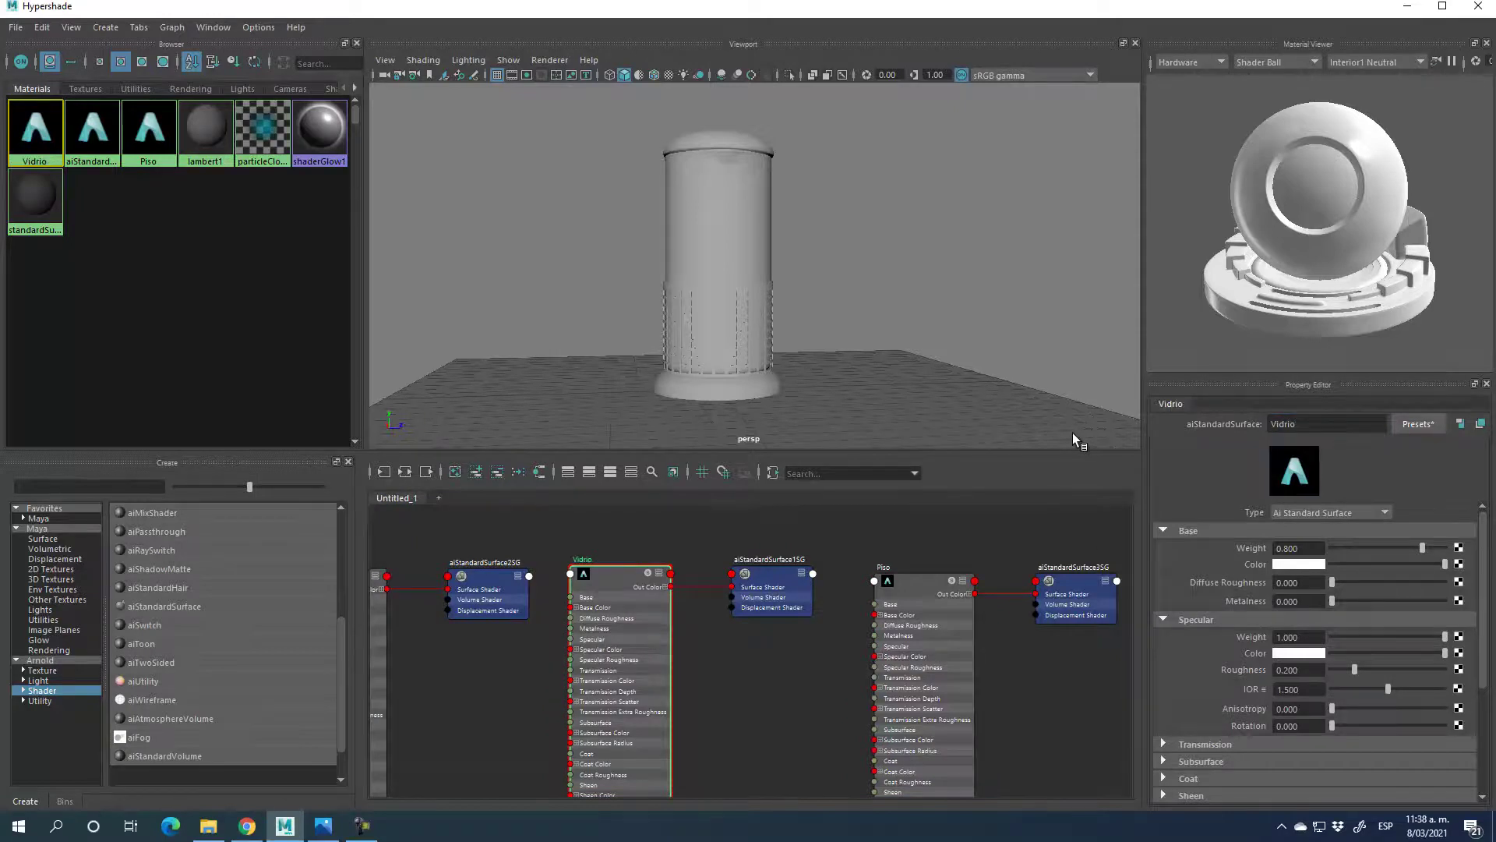
# - Rename the aiStandardSurface2 material as Metal and set its metalness to 1 and specular roughness to about 0.049
pyautogui.keyDown('alt'); pyautogui.moveTo(460, 651); pyautogui.dragTo(762, 628, button='middle'); pyautogui.keyUp('alt')
pyautogui.click(699, 573)
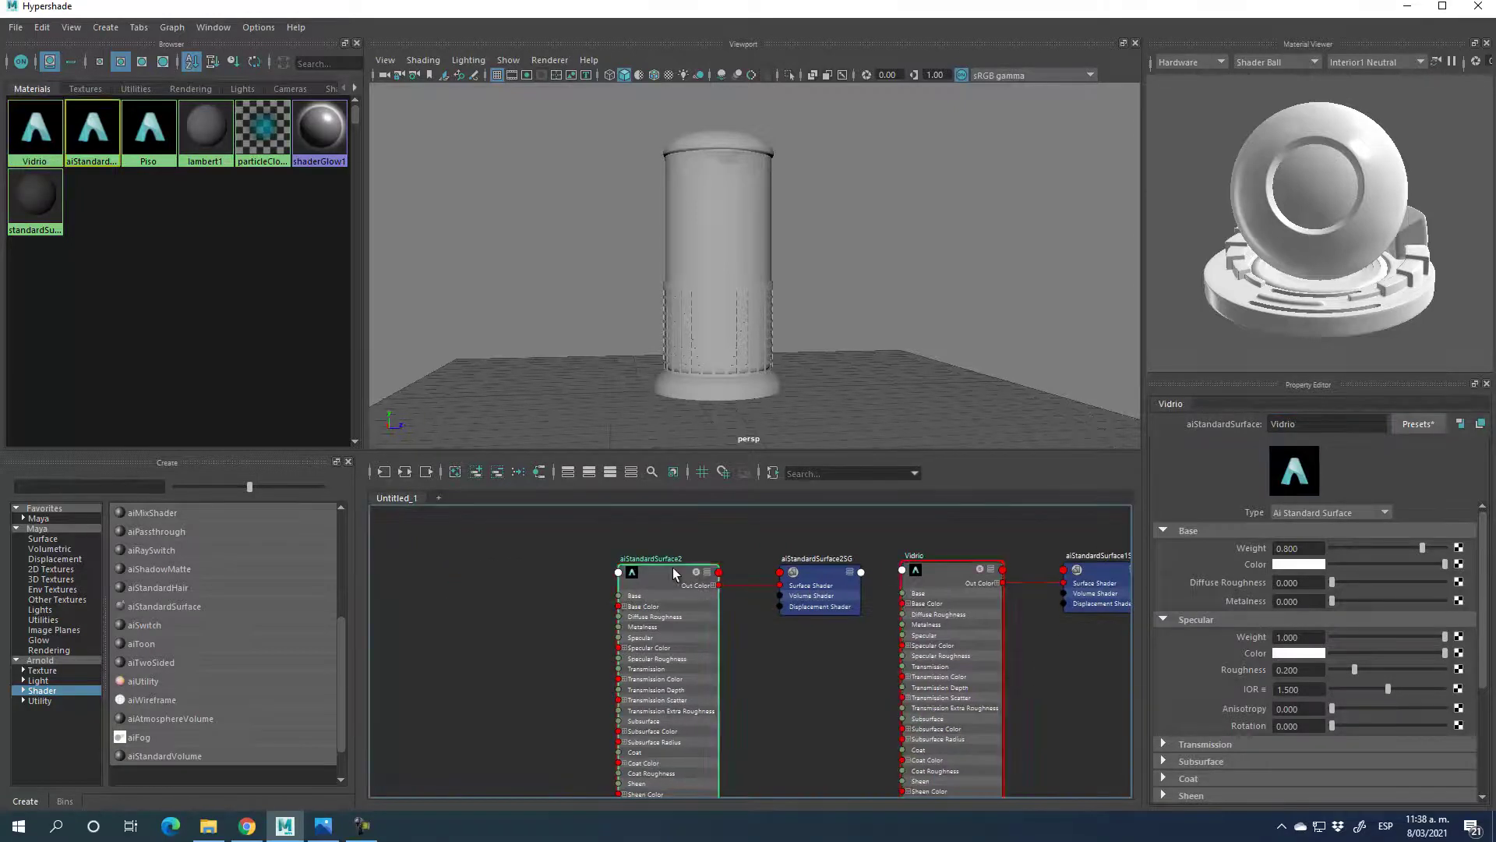
pyautogui.doubleClick(1356, 422)
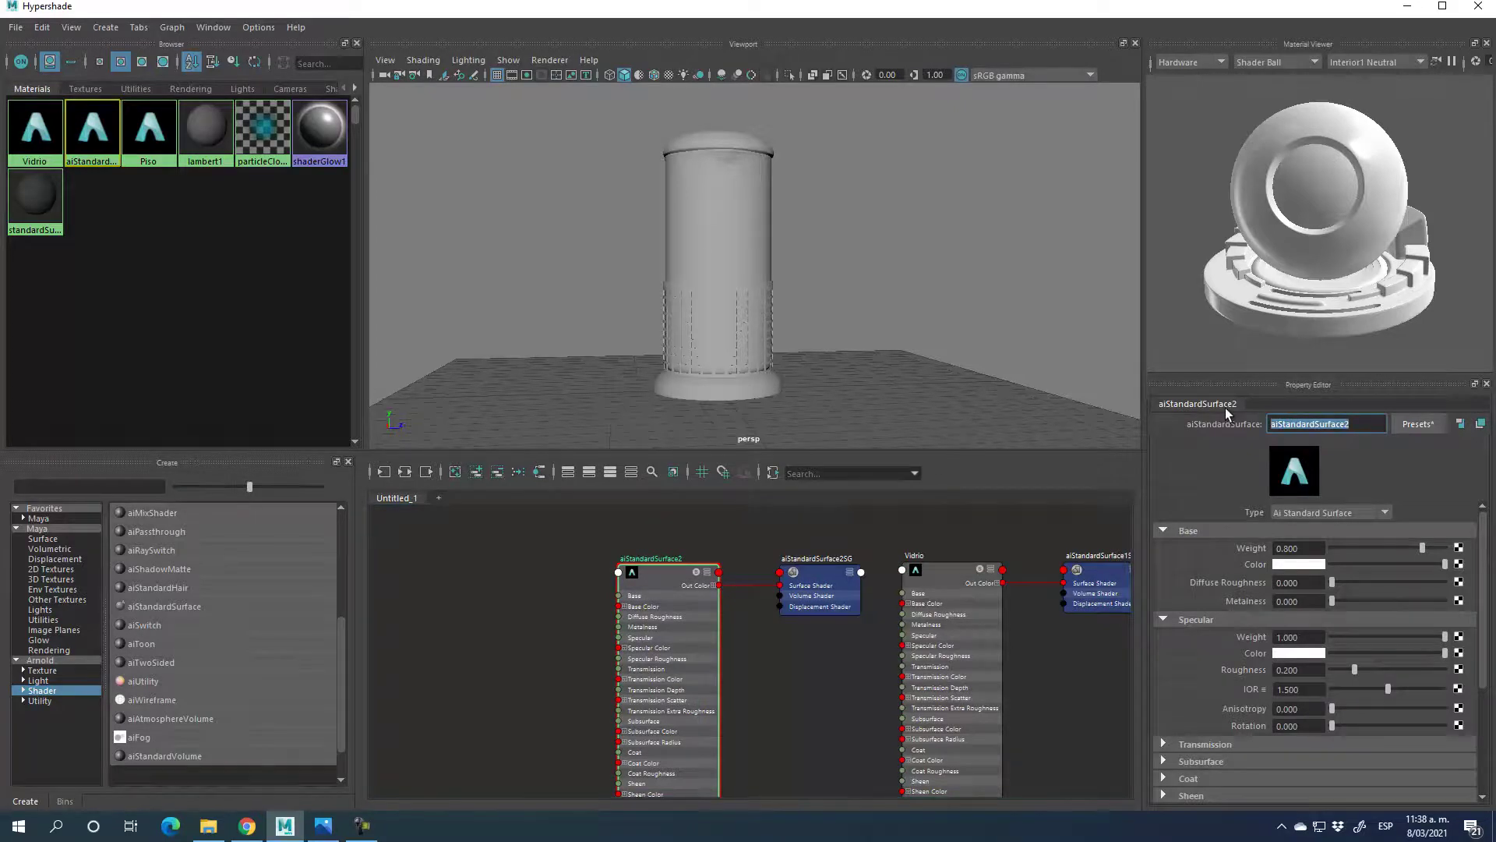
pyautogui.write('Metal')
pyautogui.press('Return')
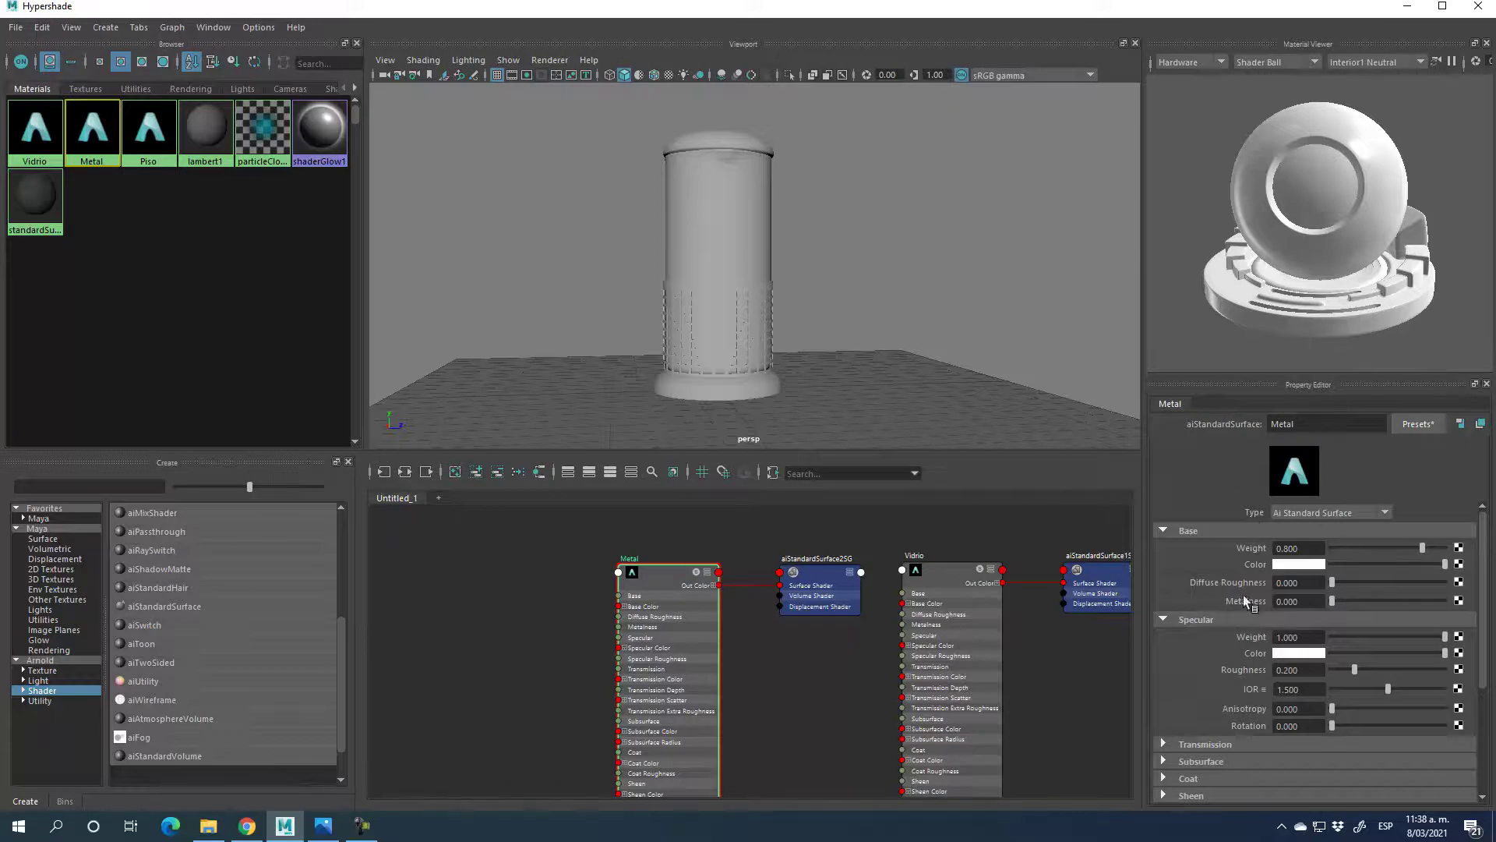
pyautogui.moveTo(1332, 601); pyautogui.dragTo(1446, 601)
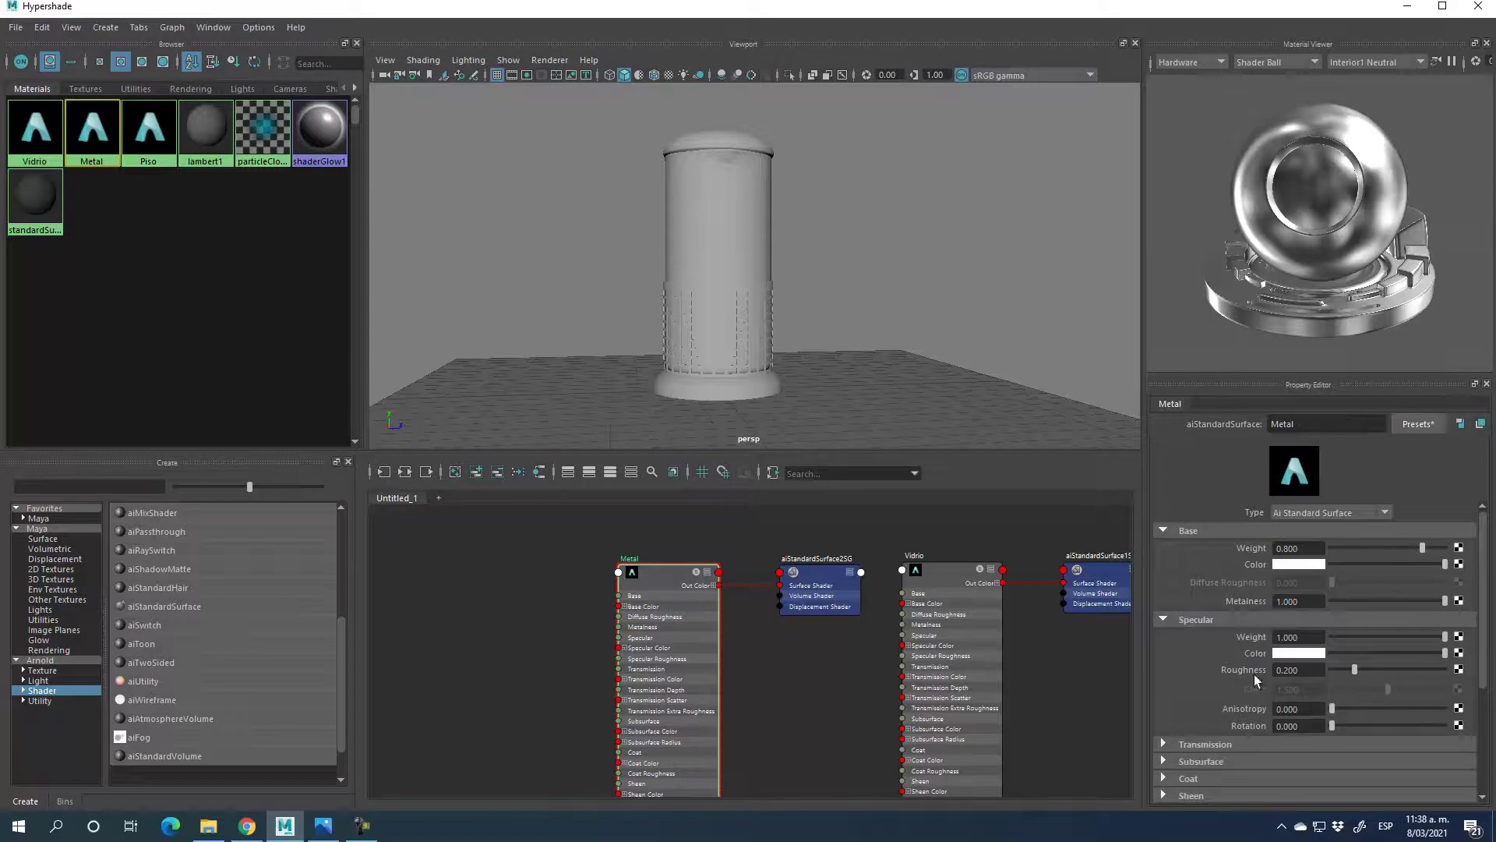
pyautogui.moveTo(1312, 672)
pyautogui.mouseDown()
pyautogui.moveTo(1284, 673)
pyautogui.moveTo(1338, 671)
pyautogui.mouseUp()
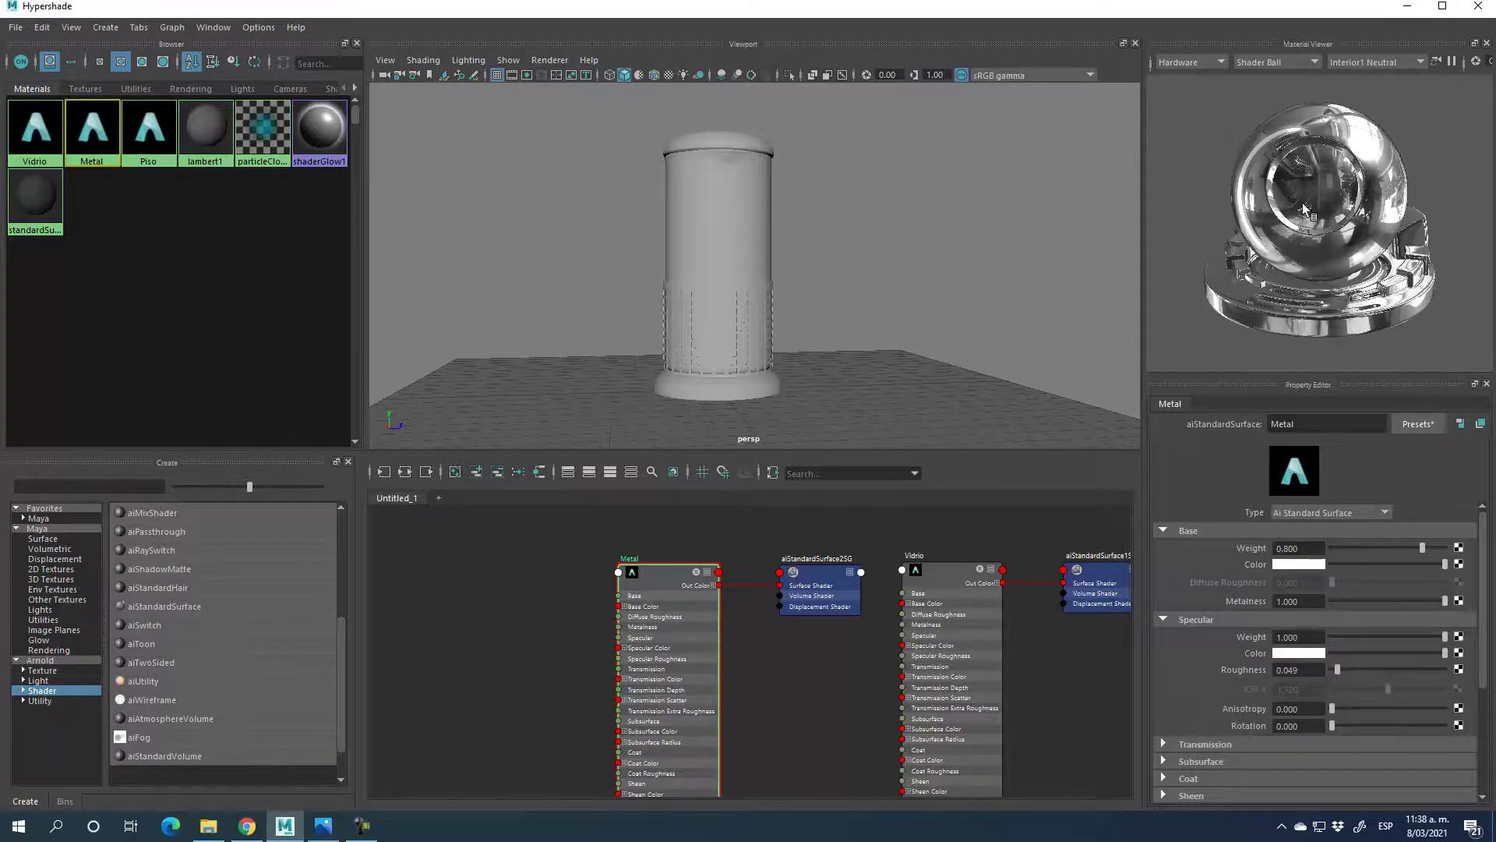
# - Make the Vidrio material glass-like with transmission weight 1 and specular roughness about 0.084
pyautogui.keyDown('alt'); pyautogui.moveTo(949, 579); pyautogui.dragTo(670, 532, button='middle'); pyautogui.keyUp('alt')
pyautogui.click(670, 532)
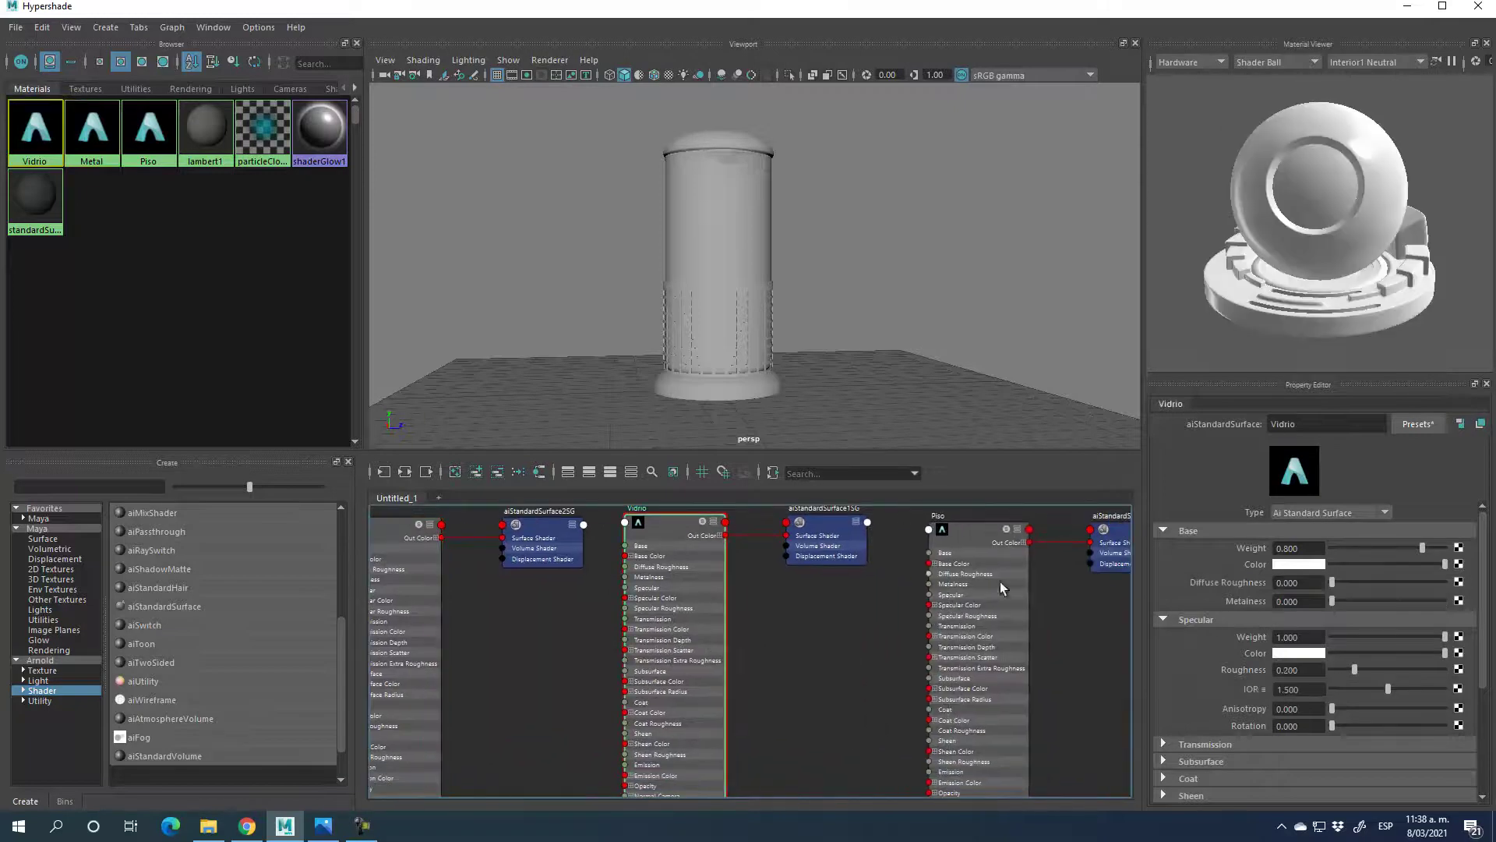
pyautogui.click(1189, 744)
pyautogui.scroll(-3, 1192, 709)
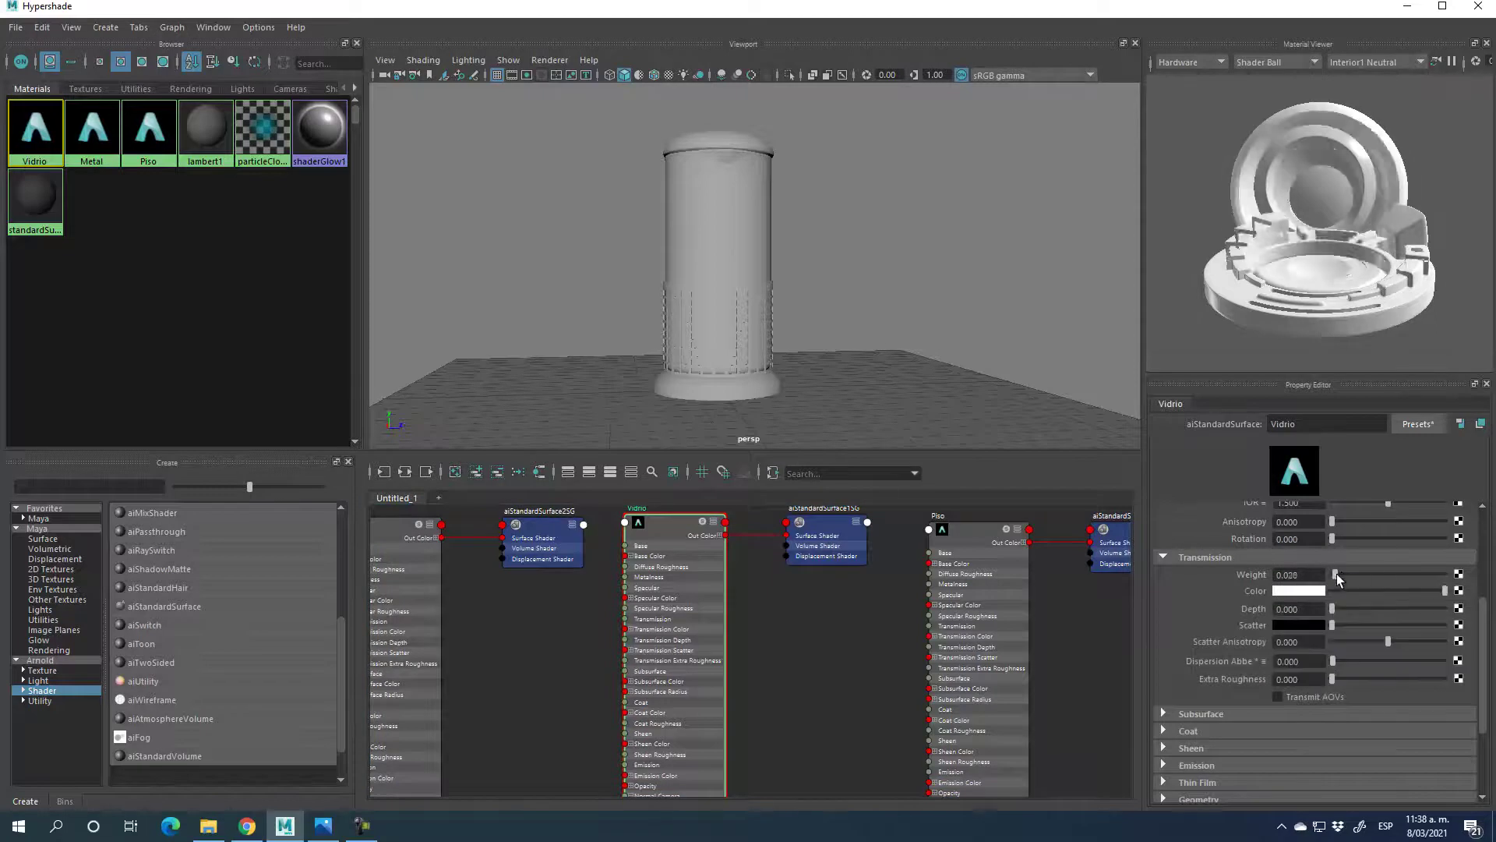
pyautogui.moveTo(1332, 574); pyautogui.dragTo(1469, 585)
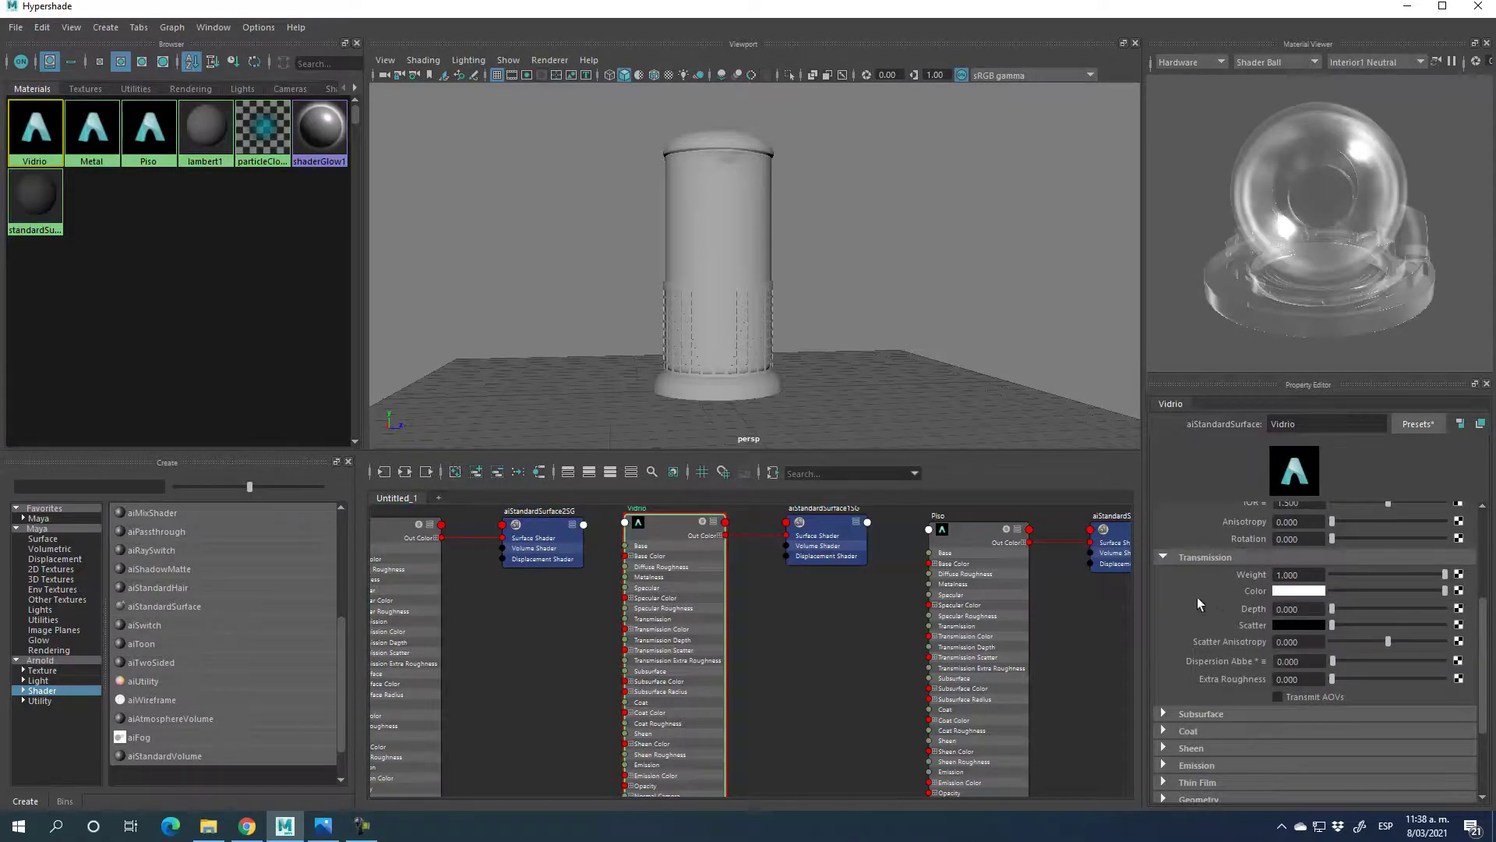
pyautogui.scroll(2, 1197, 597)
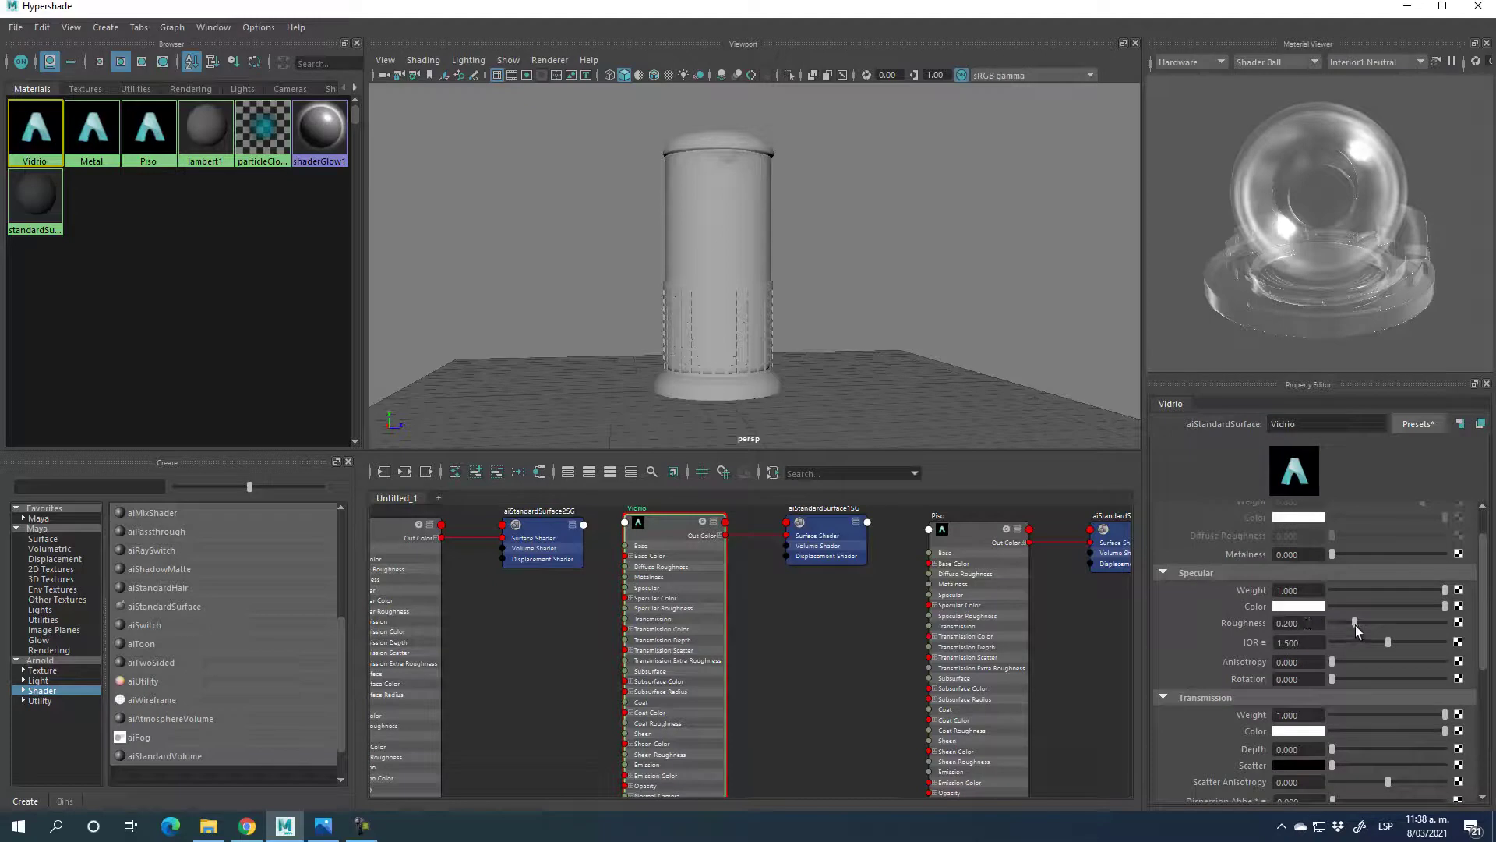
pyautogui.moveTo(1353, 627); pyautogui.dragTo(1341, 628)
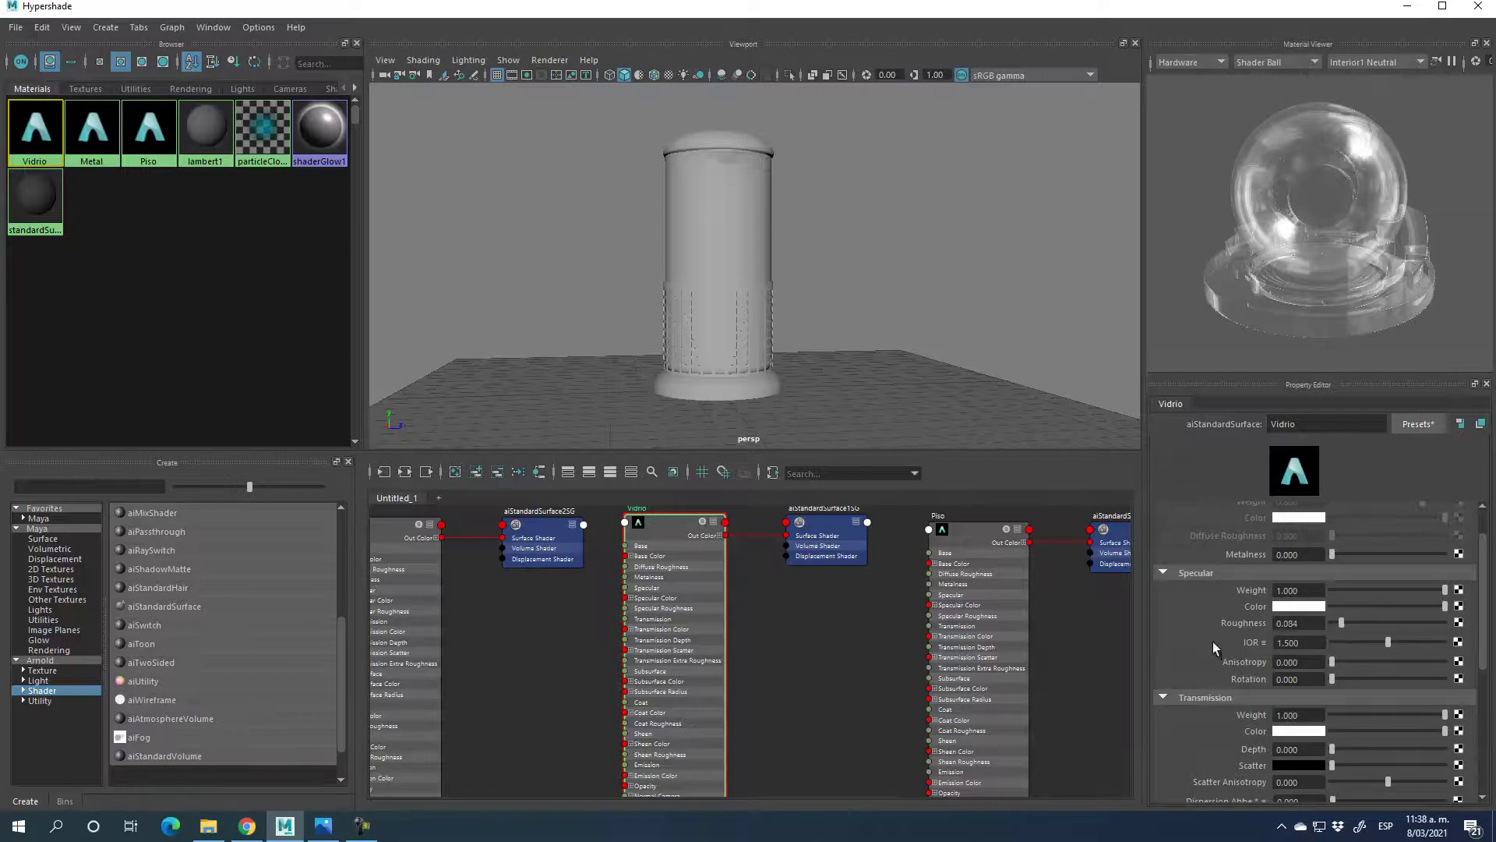
# - Set the base color of the Piso material to black
pyautogui.scroll(-3, 709, 627)
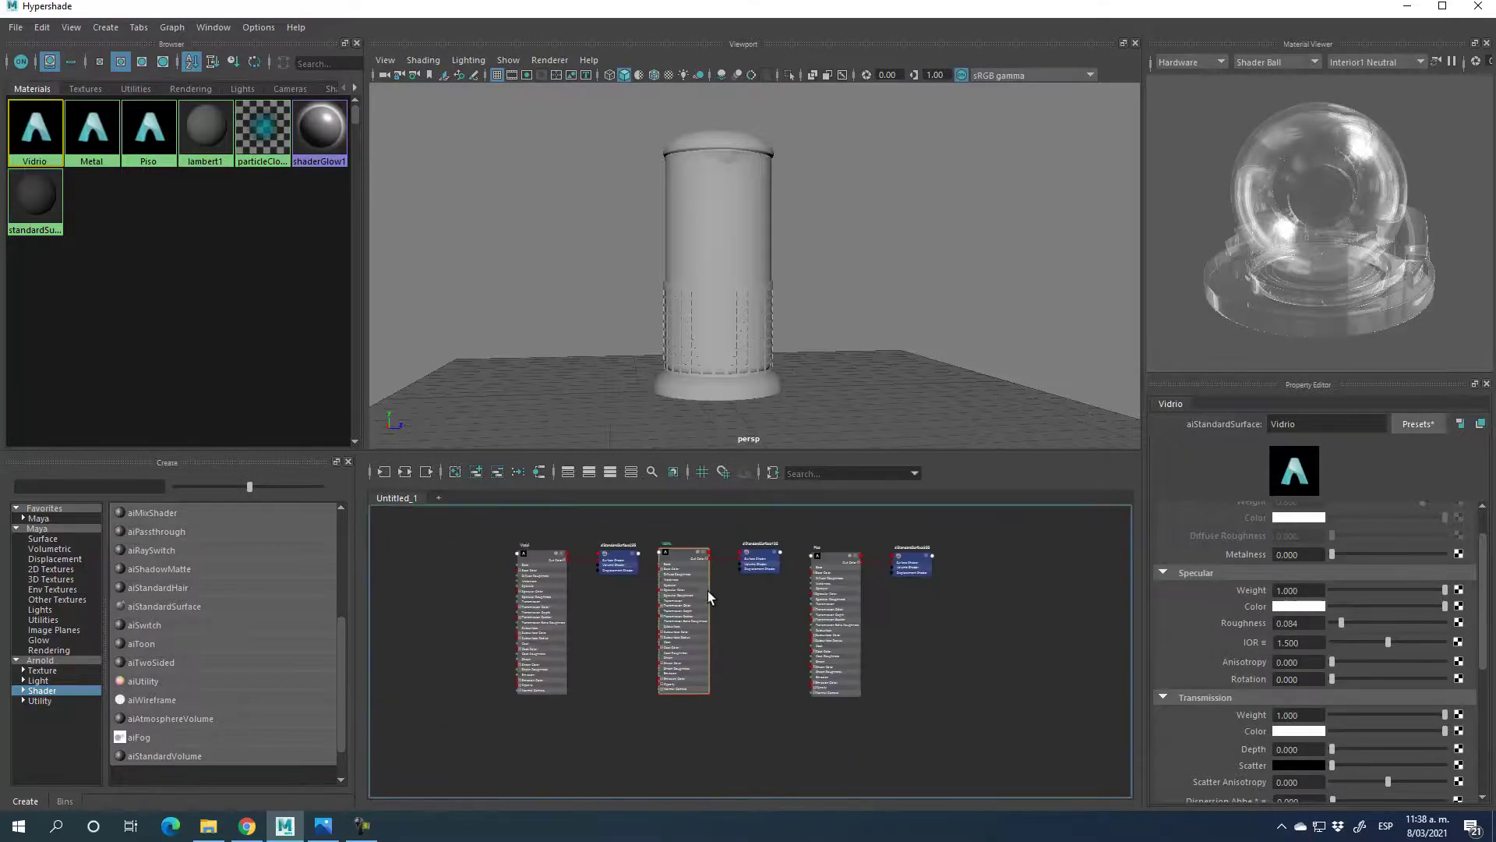
pyautogui.scroll(3, 744, 599)
pyautogui.keyDown('alt'); pyautogui.moveTo(1035, 613); pyautogui.dragTo(914, 618, button='middle'); pyautogui.keyUp('alt')
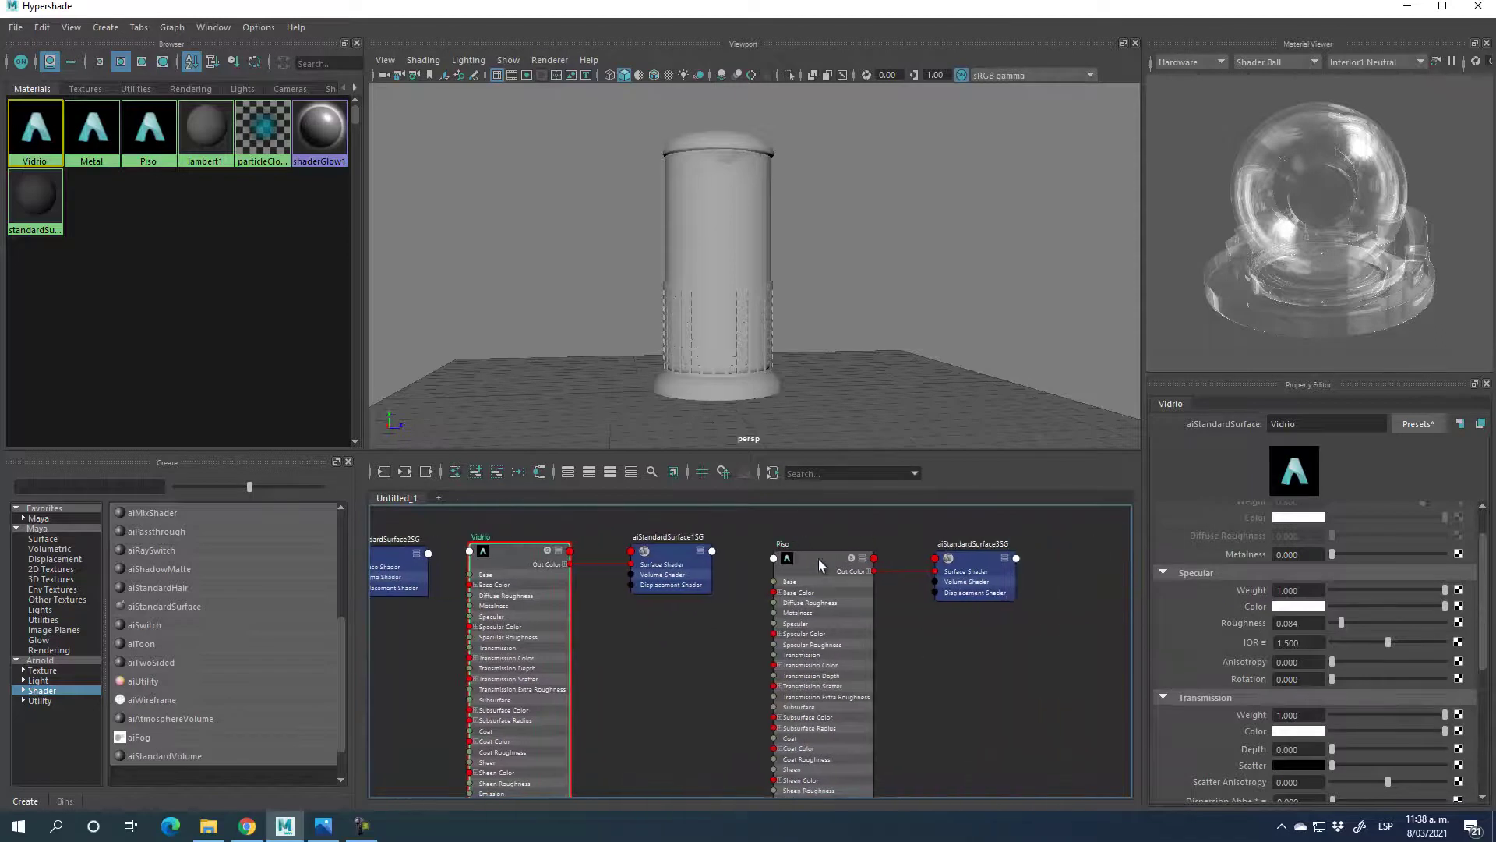
pyautogui.click(811, 569)
pyautogui.scroll(2, 1226, 557)
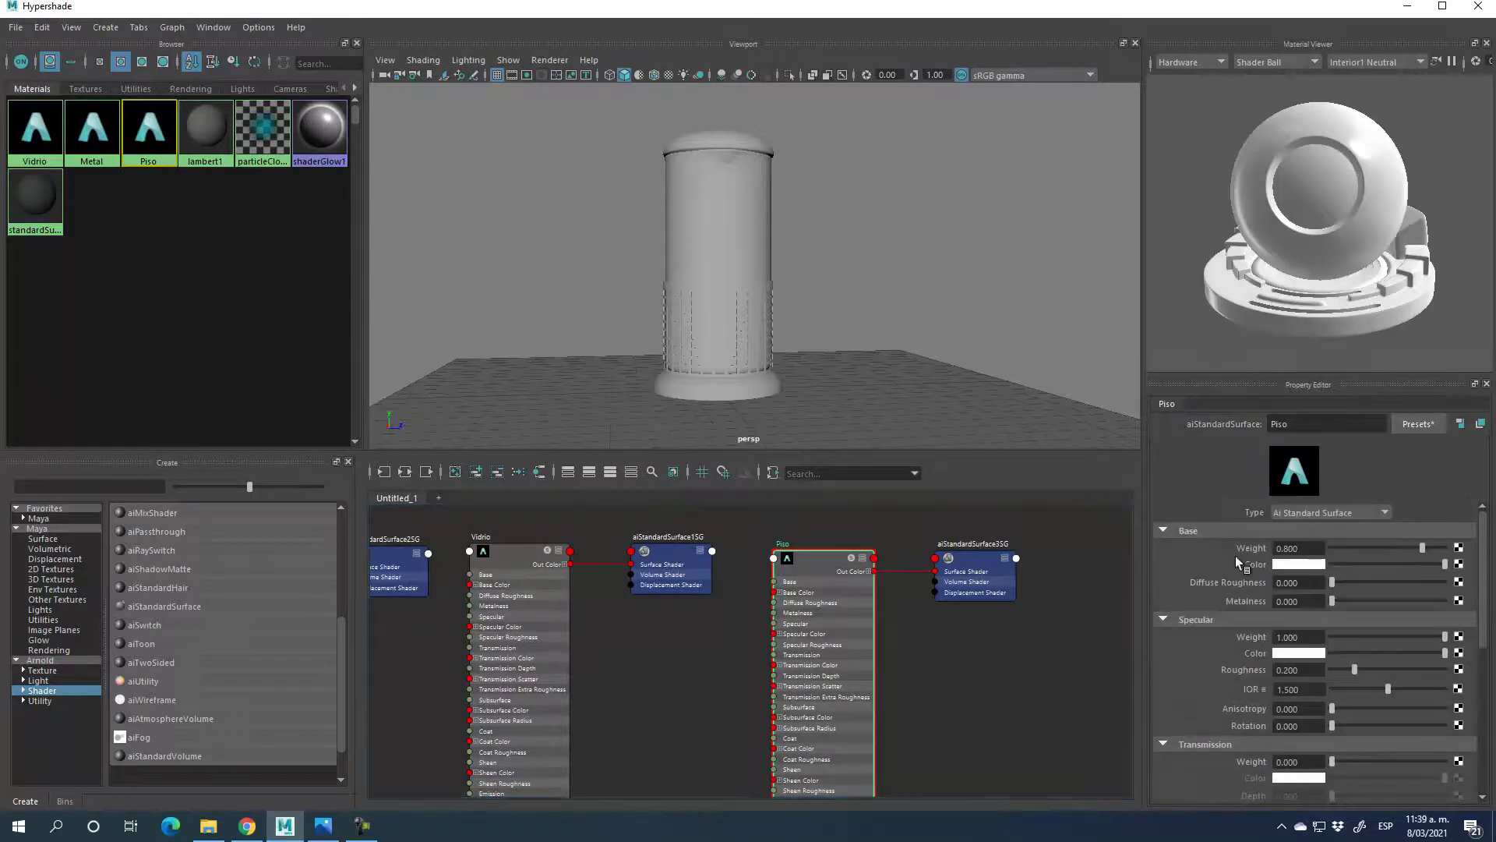
pyautogui.click(1292, 567)
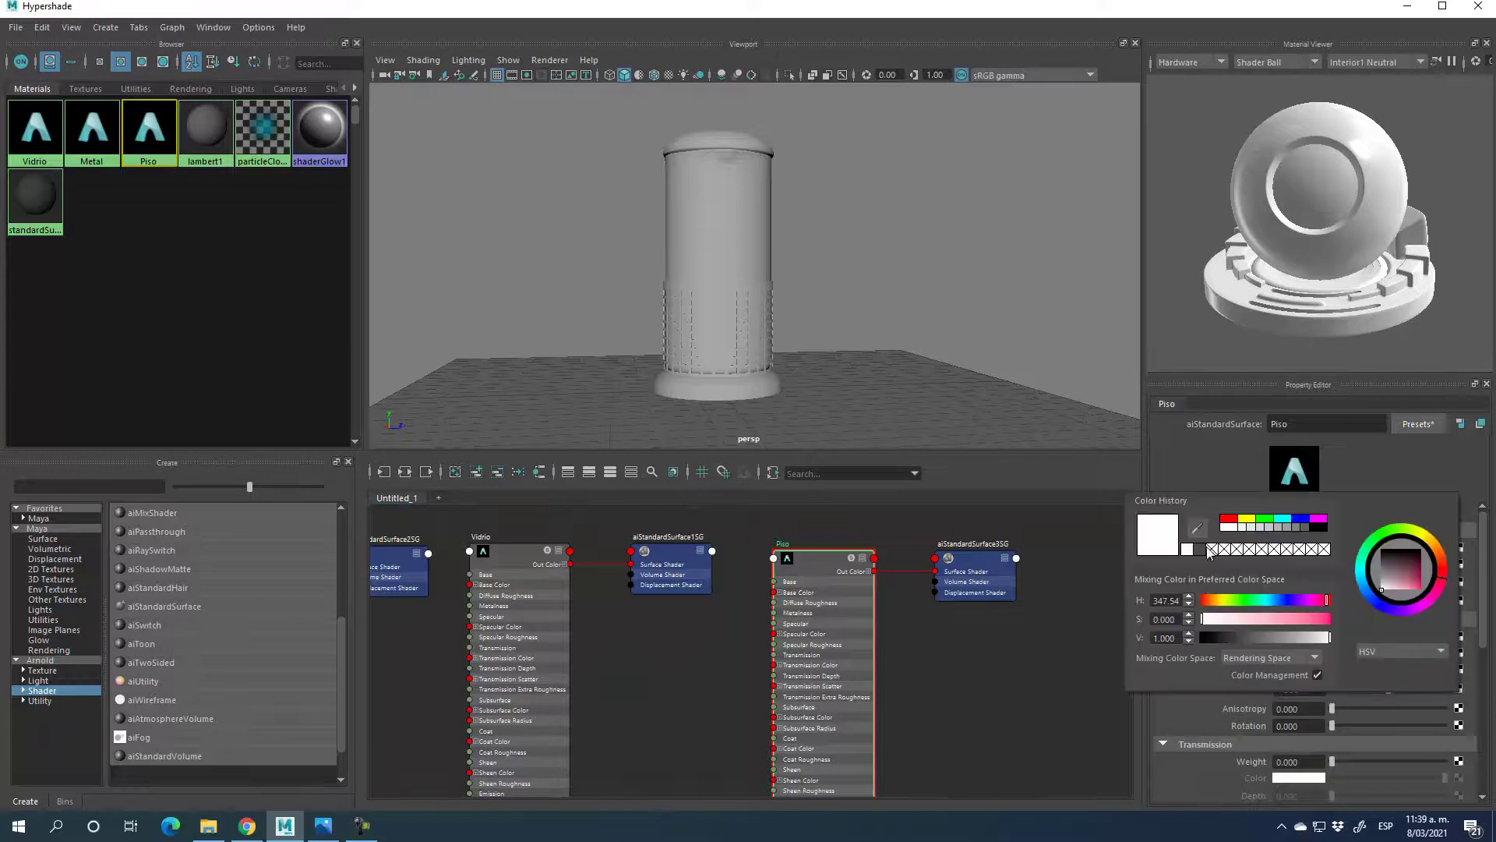
pyautogui.moveTo(1388, 572); pyautogui.dragTo(1378, 556)
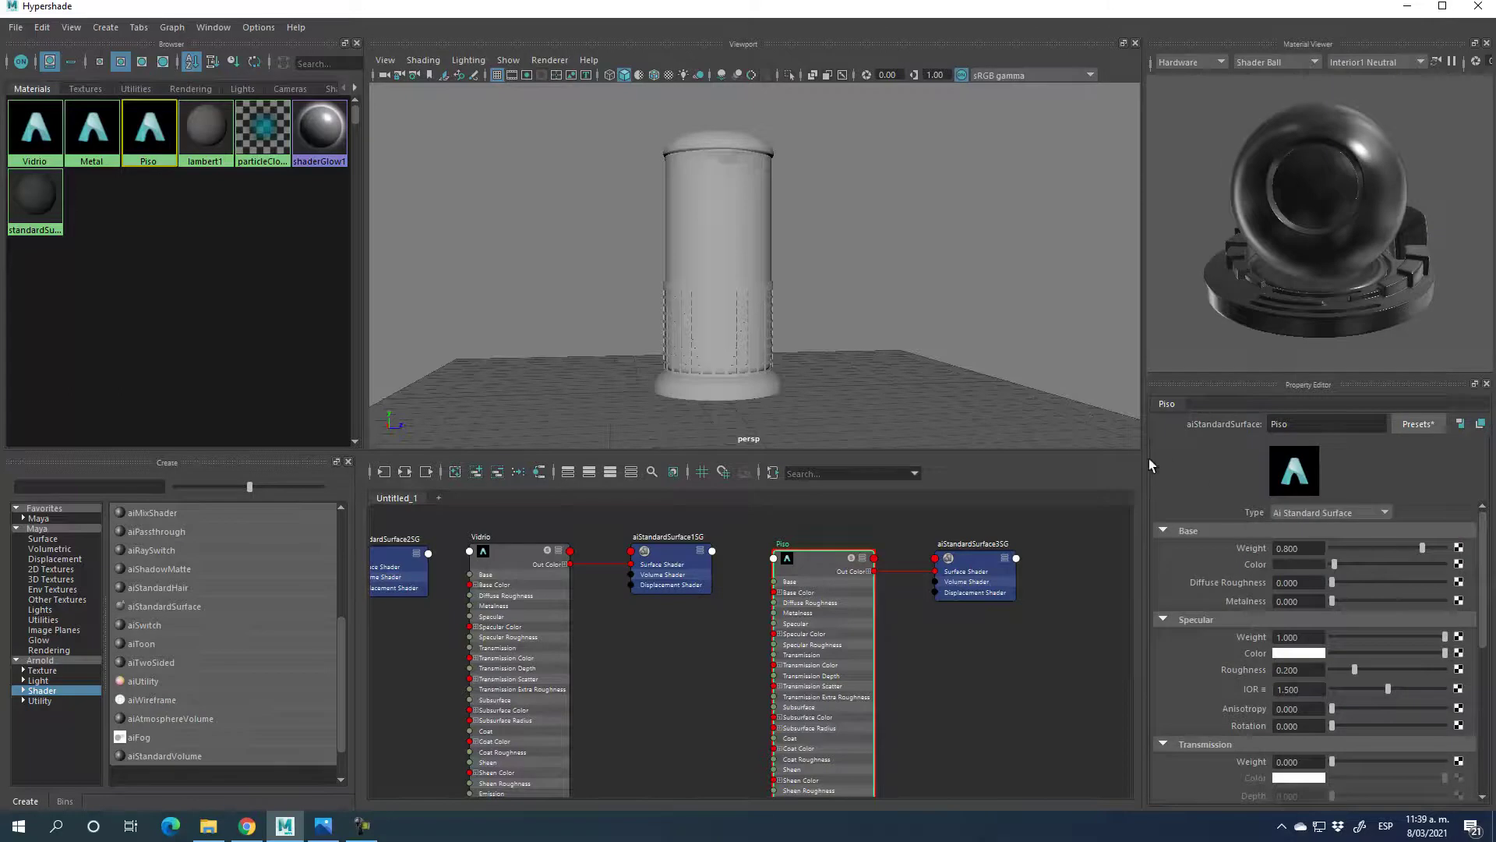
# - Assign the Piso material to the floor plane
pyautogui.click(894, 359)
pyautogui.keyDown('alt'); pyautogui.moveTo(974, 378); pyautogui.dragTo(934, 355); pyautogui.keyUp('alt')
pyautogui.moveTo(906, 278); pyautogui.dragTo(998, 725, button='right')
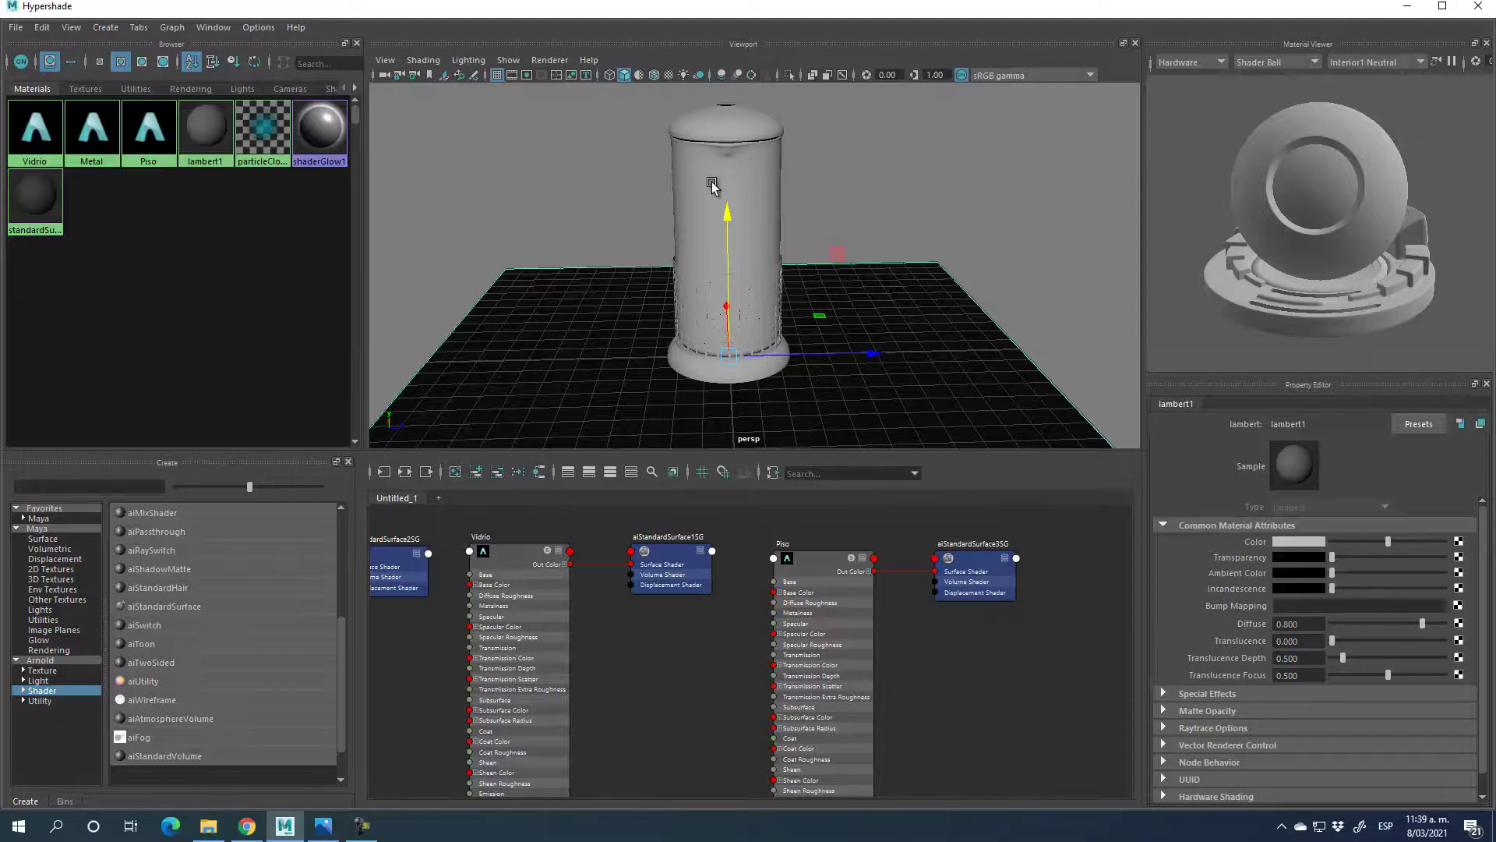
# - Assign the Vidrio material to the tall cylindrical body of the coffee maker
pyautogui.keyDown('alt'); pyautogui.moveTo(878, 222); pyautogui.dragTo(889, 199); pyautogui.keyUp('alt')
pyautogui.click(696, 221)
pyautogui.rightClick(690, 199)
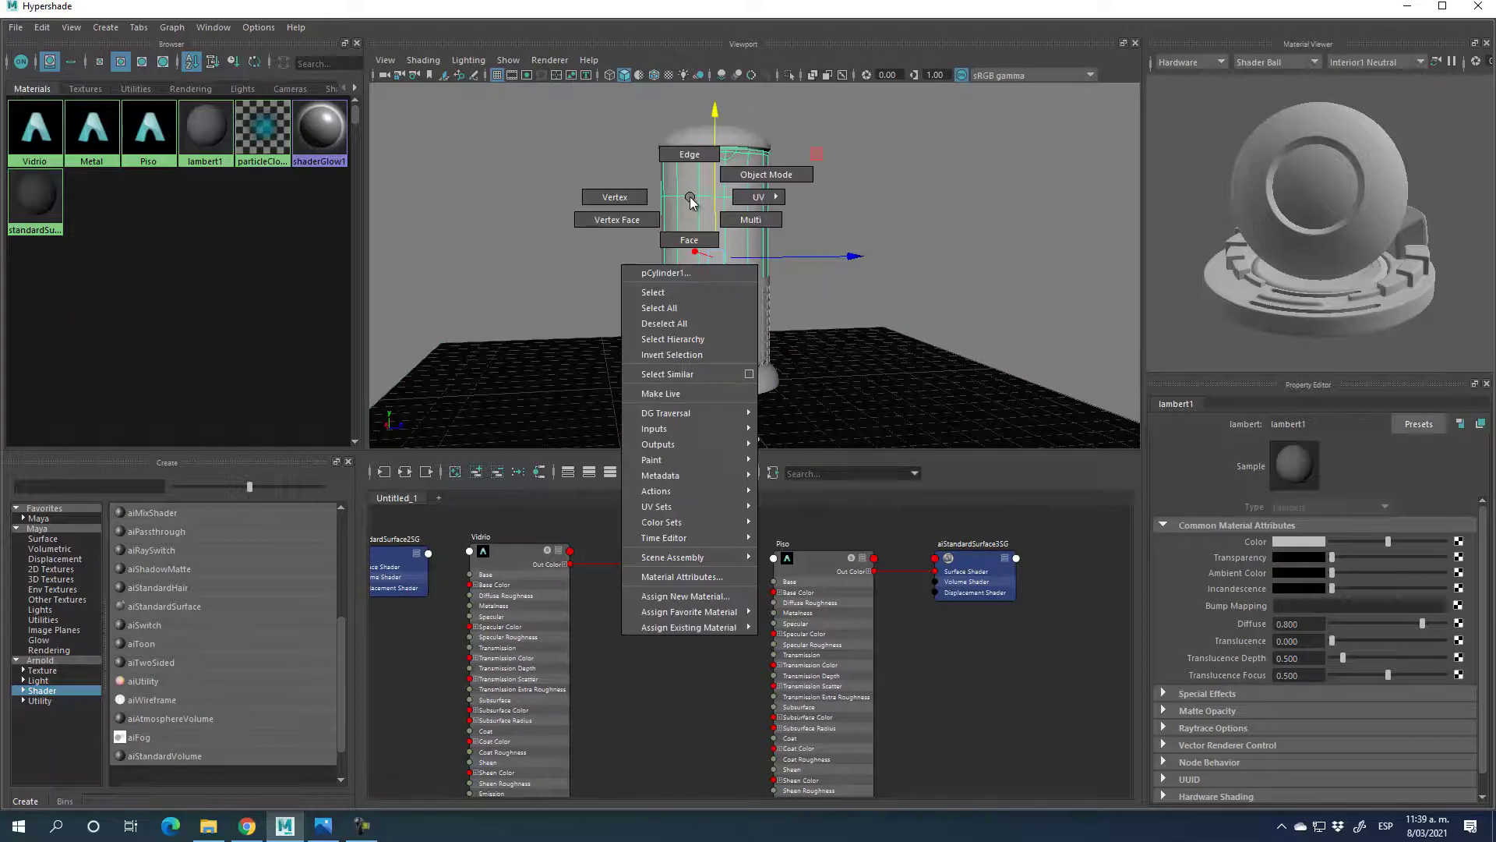
pyautogui.moveTo(720, 630)
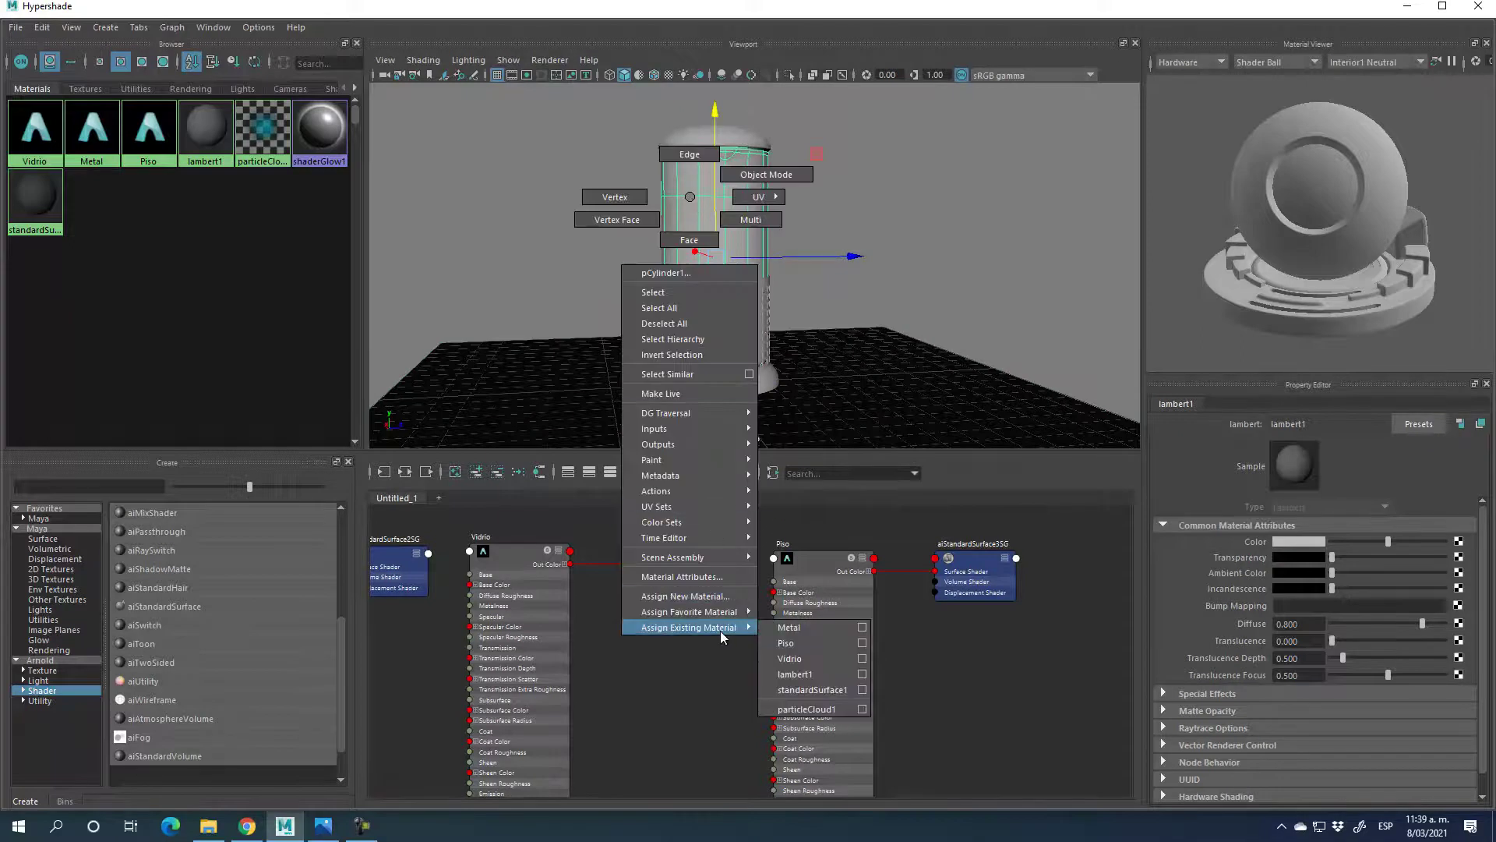
pyautogui.click(787, 643)
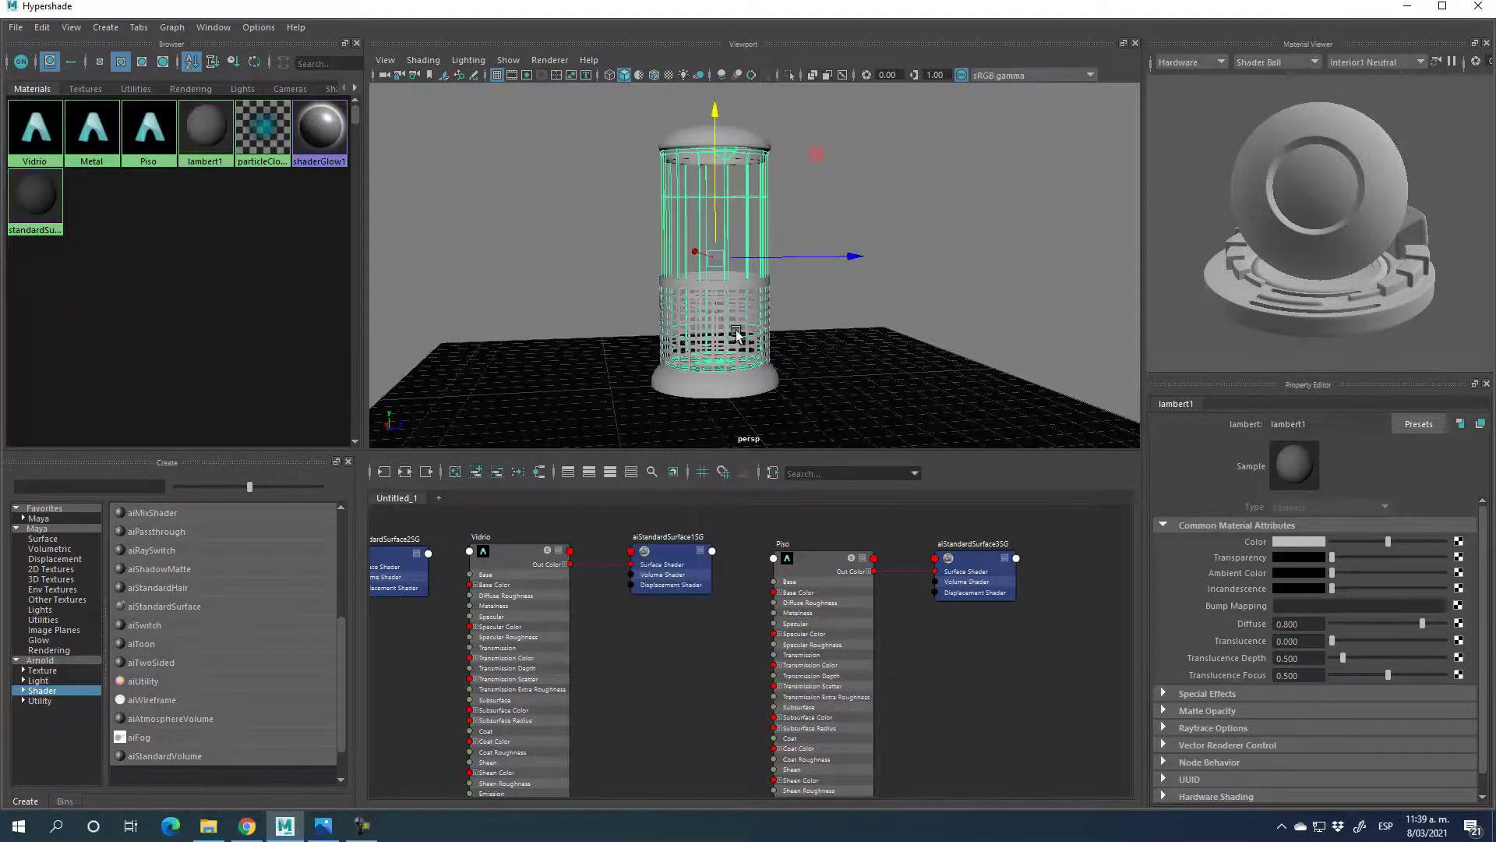
# - Assign the Metal material to the coffee maker's base, slotted holder and lid together, and close the material editor
pyautogui.click(738, 390)
pyautogui.keyDown('shift'); pyautogui.click(755, 282); pyautogui.keyUp('shift')
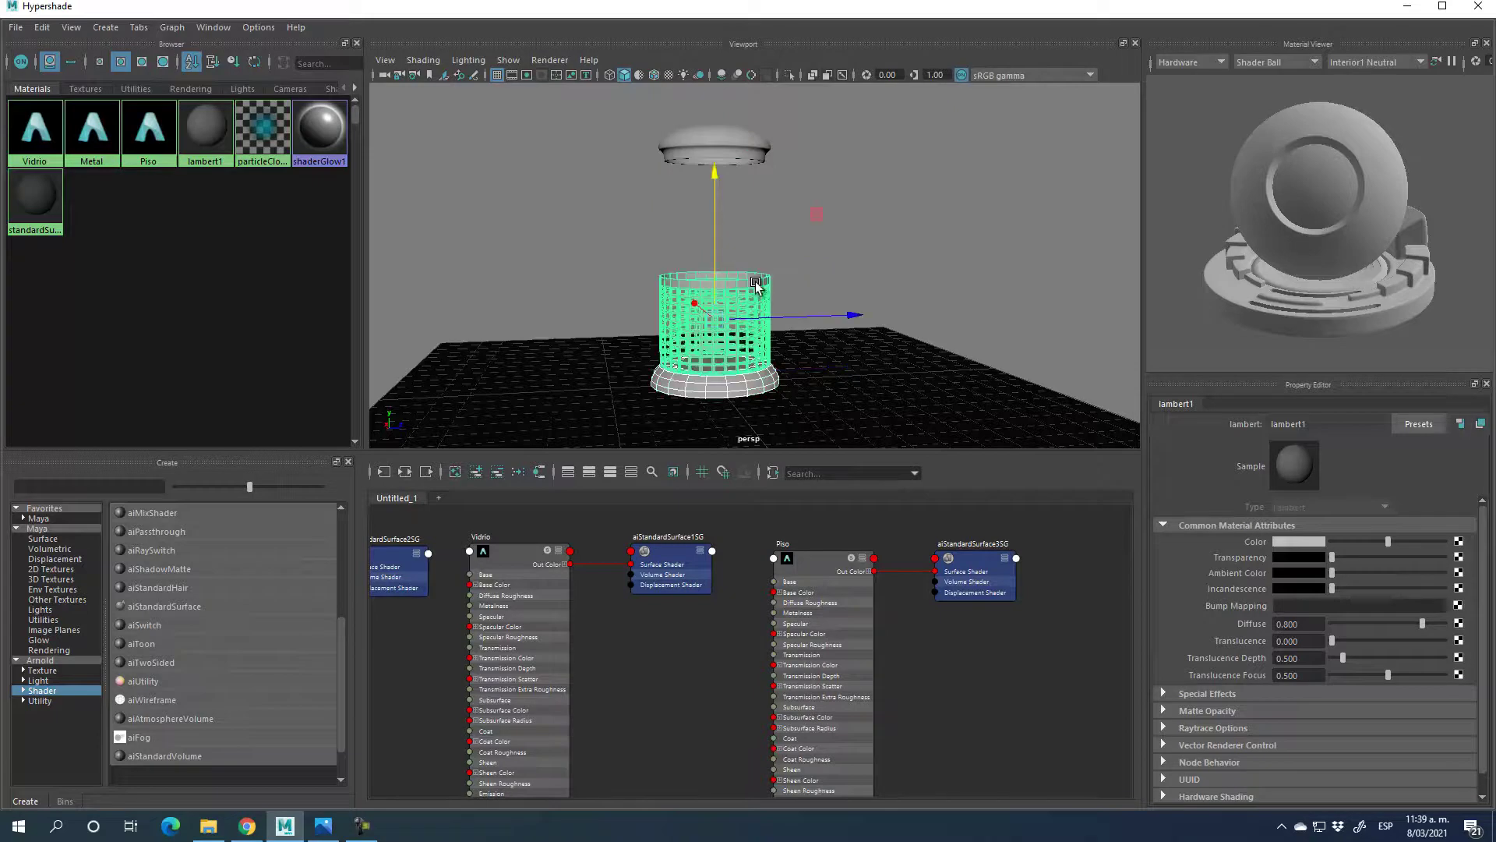
pyautogui.keyDown('shift'); pyautogui.click(726, 139); pyautogui.keyUp('shift')
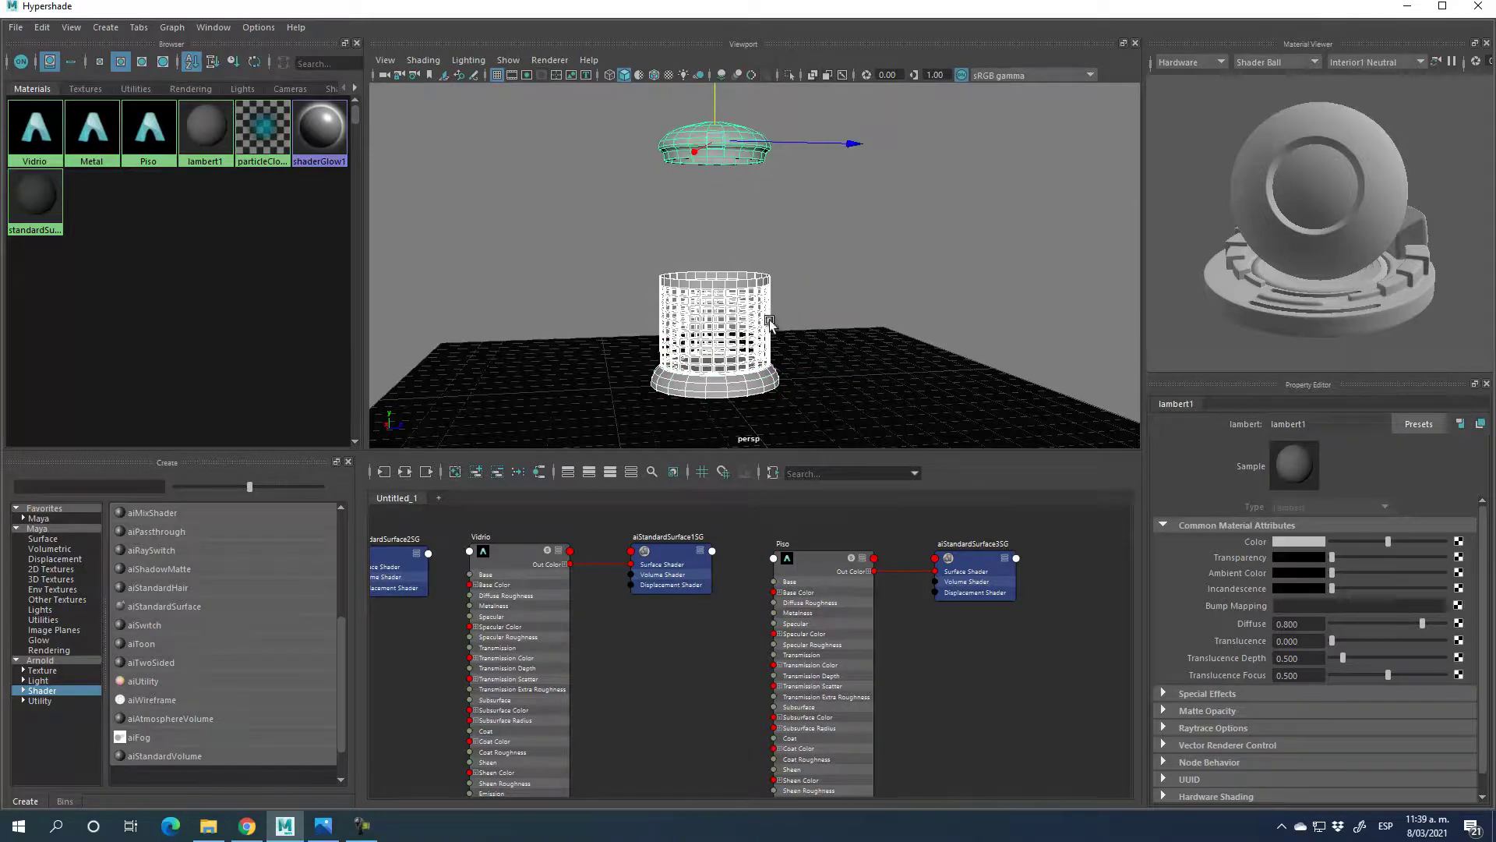
pyautogui.moveTo(740, 287); pyautogui.dragTo(751, 714, button='right')
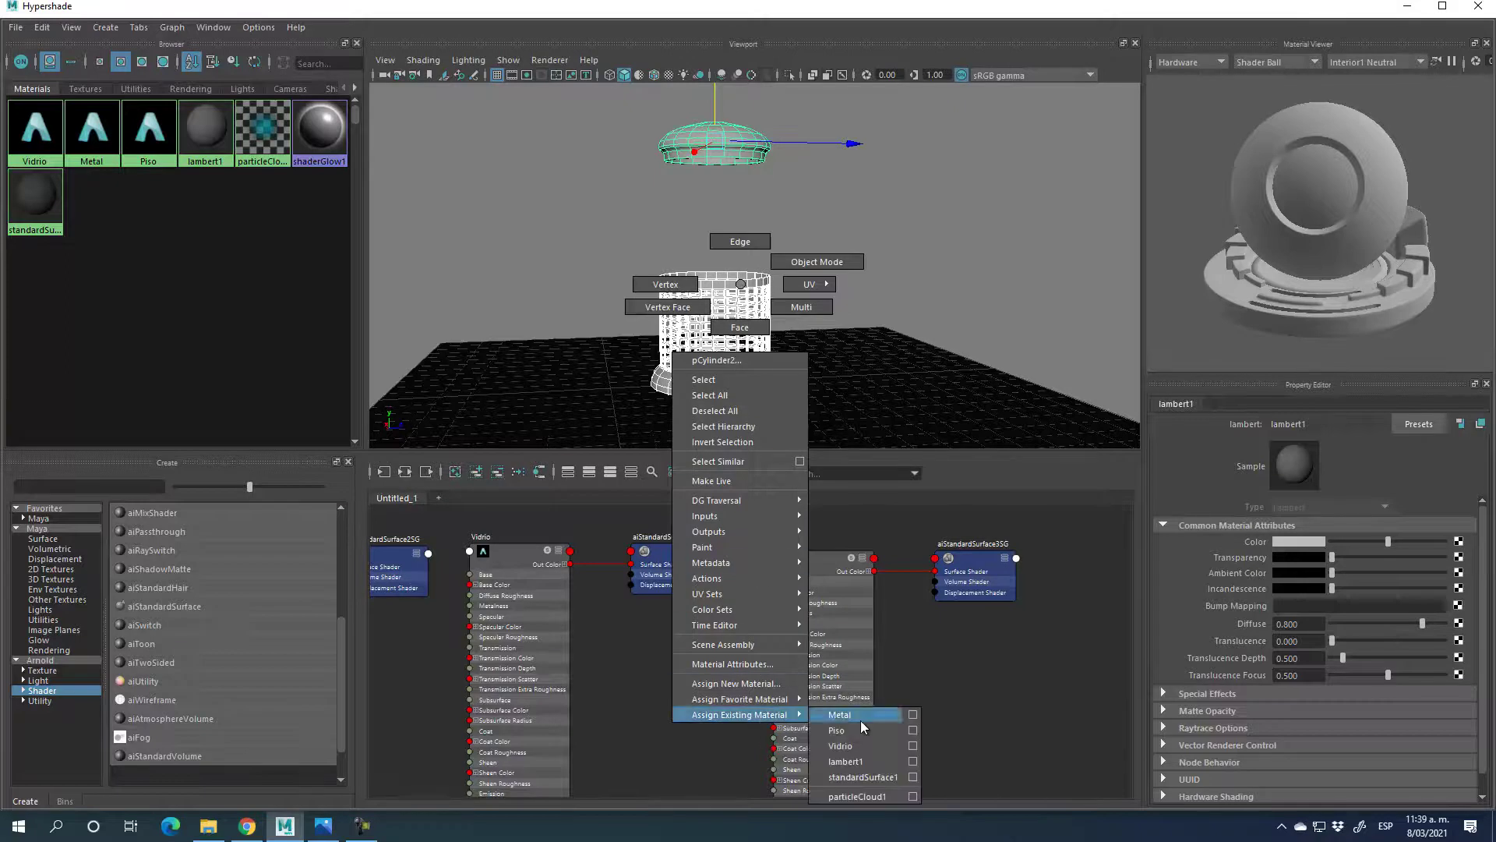
pyautogui.moveTo(861, 721); pyautogui.dragTo(861, 720, button='right')
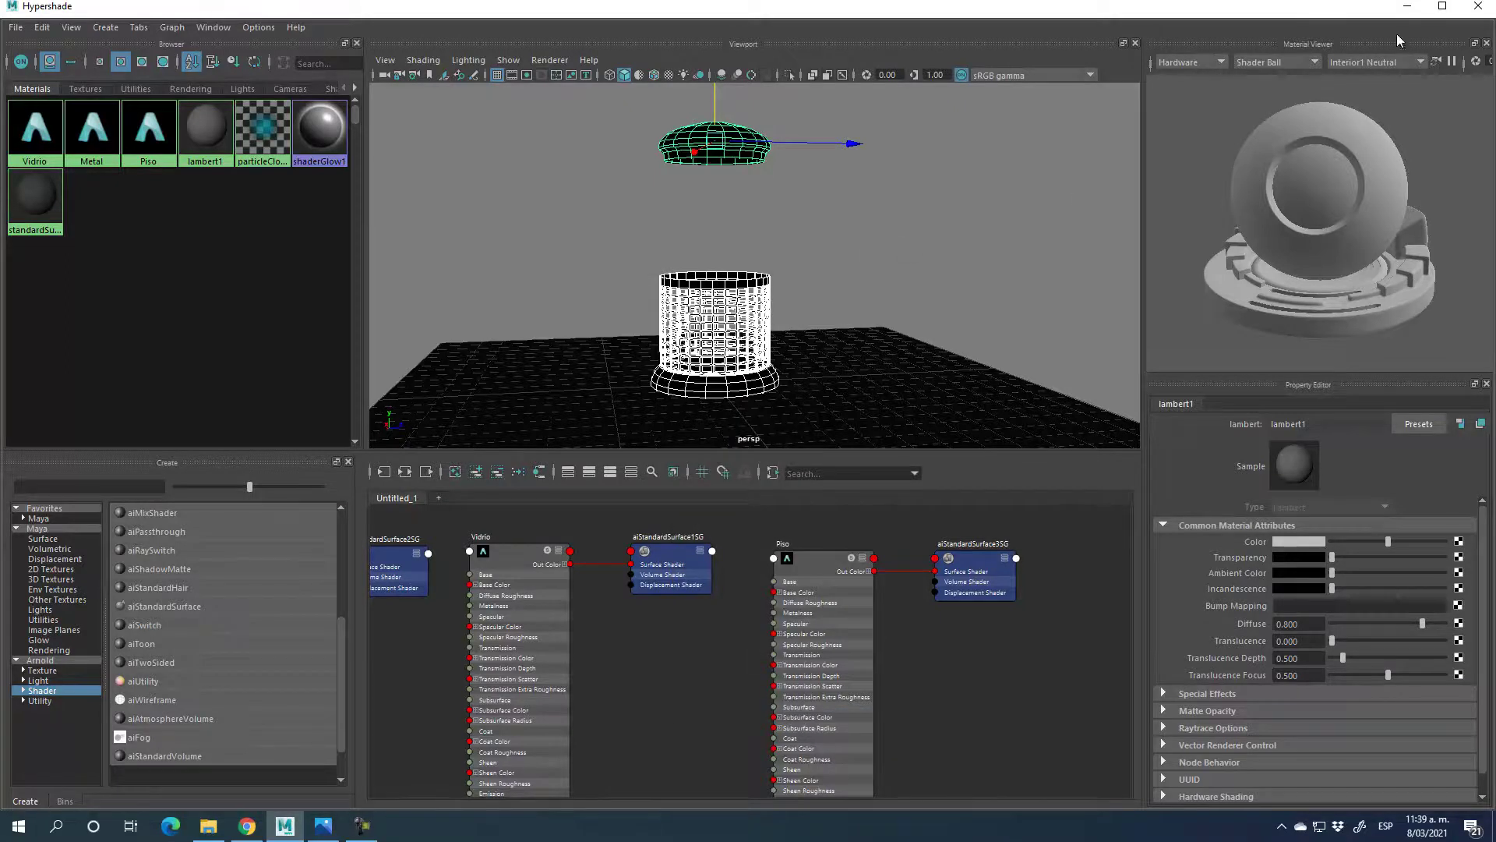
pyautogui.click(1478, 6)
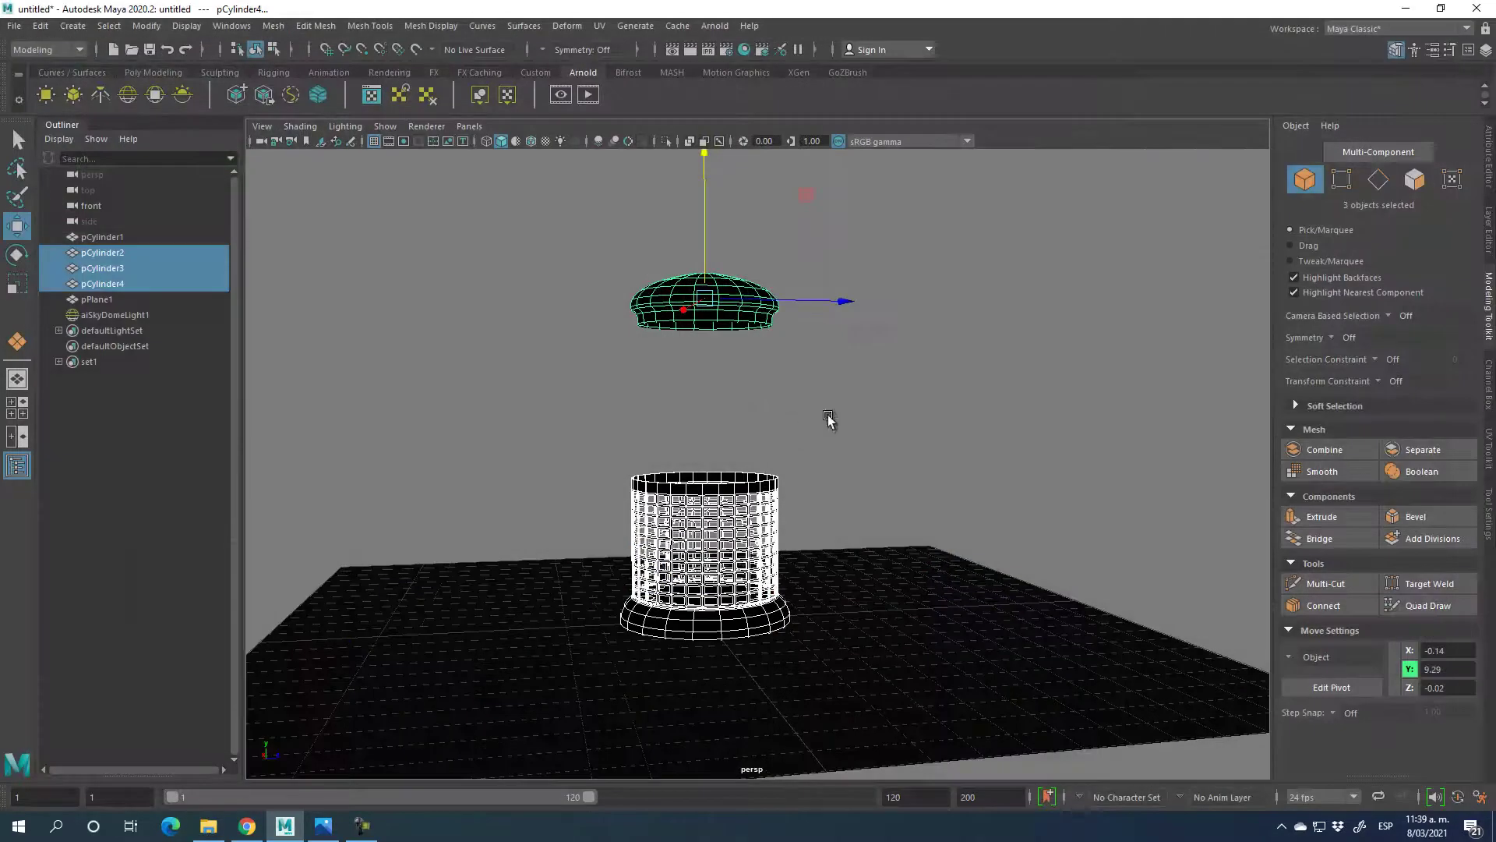
pyautogui.moveTo(878, 428)
pyautogui.keyDown('alt'); pyautogui.mouseDown()
pyautogui.moveTo(844, 434)
pyautogui.moveTo(858, 418)
pyautogui.mouseUp(); pyautogui.keyUp('alt')
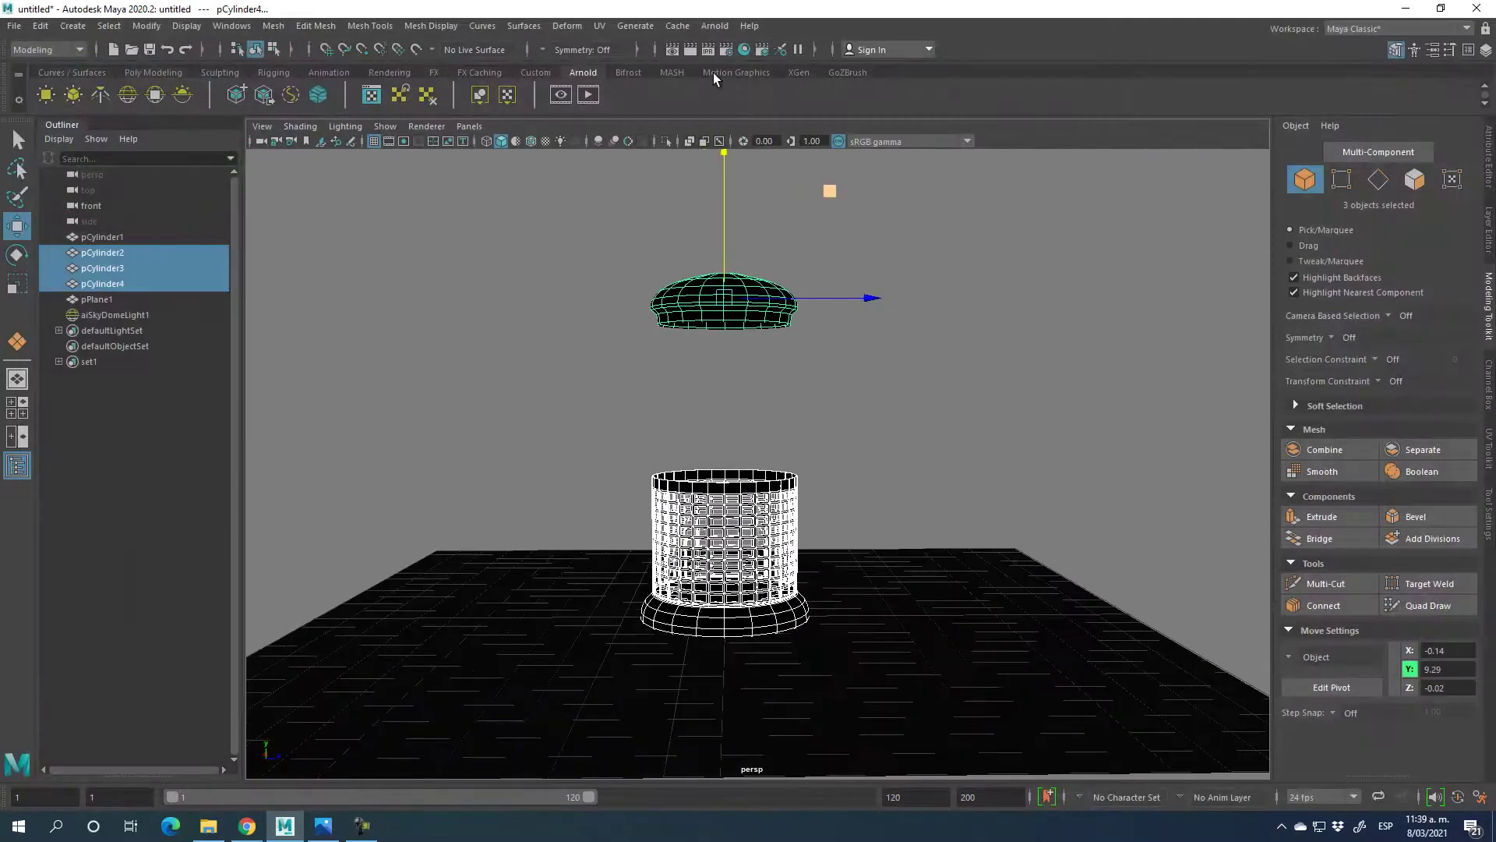
# - Render the scene with Arnold to check the glass, metal and floor materials, and close the render view
pyautogui.click(595, 95)
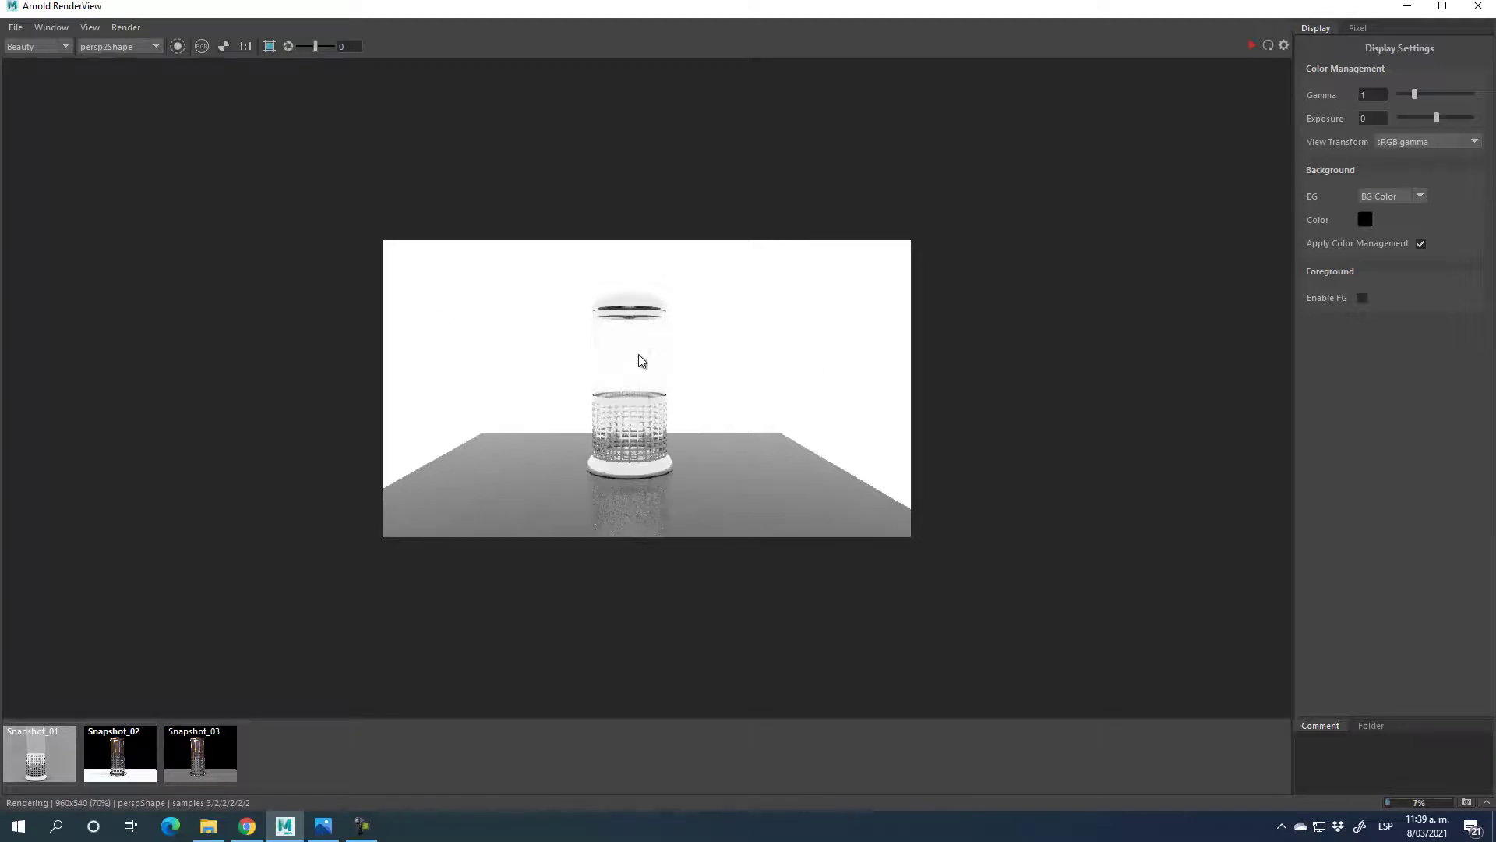
pyautogui.scroll(2, 640, 343)
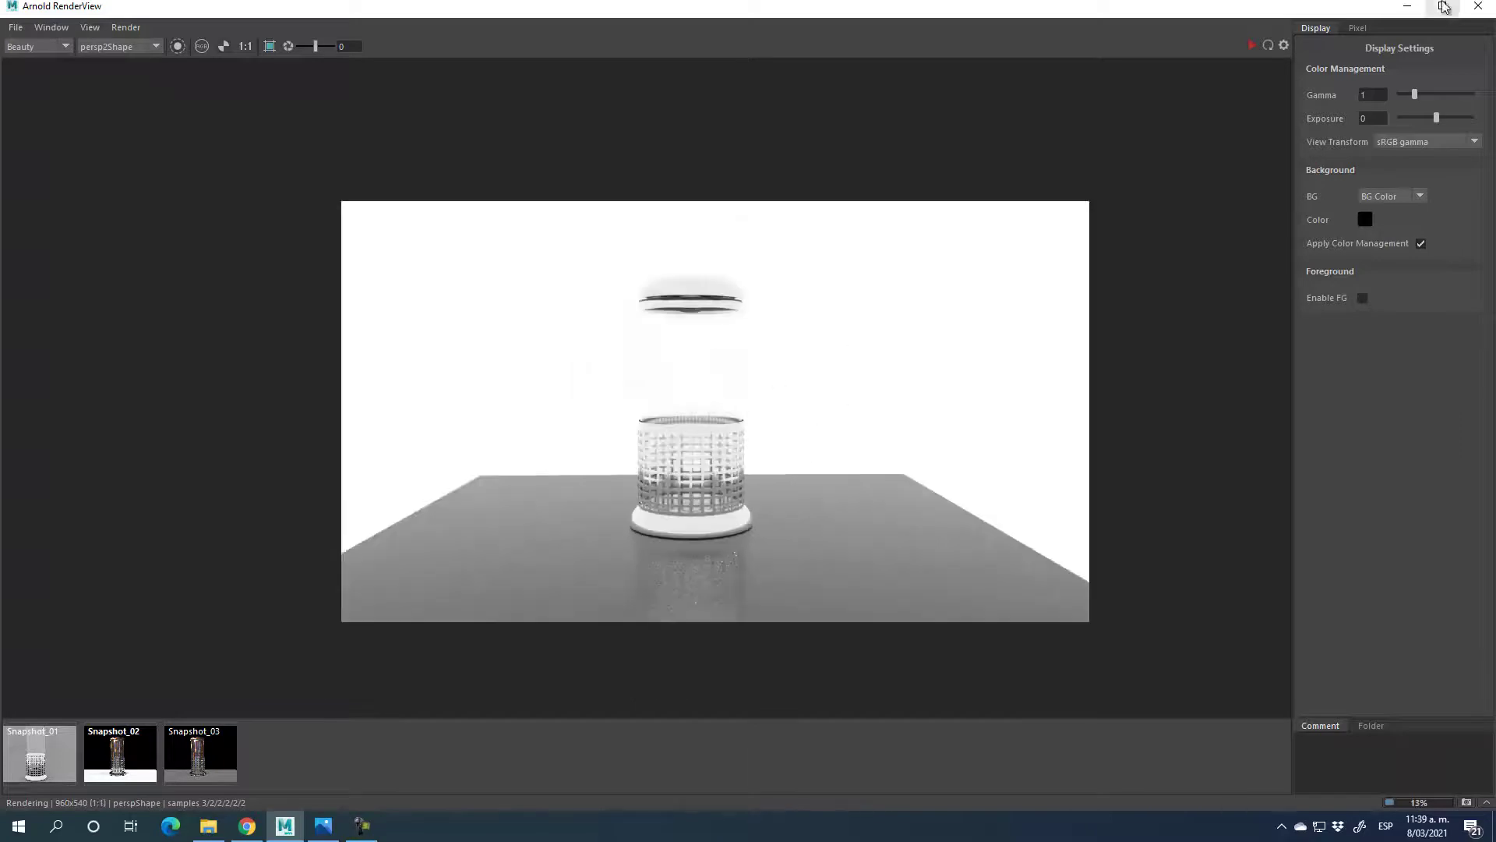
pyautogui.click(1479, 6)
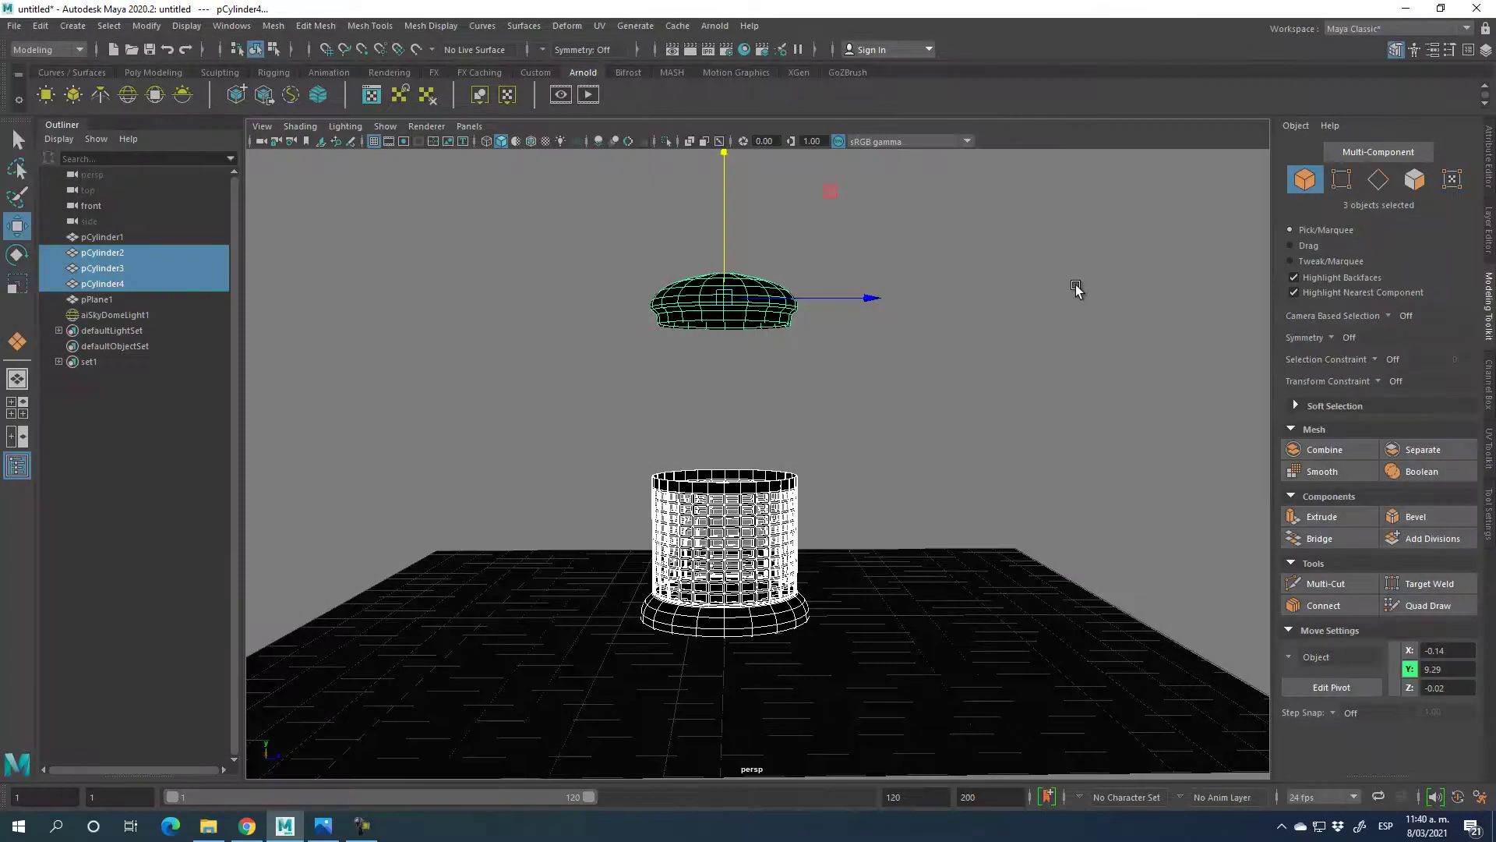
# - Connect a File texture to the color of the Arnold sky dome light
pyautogui.click(1076, 284)
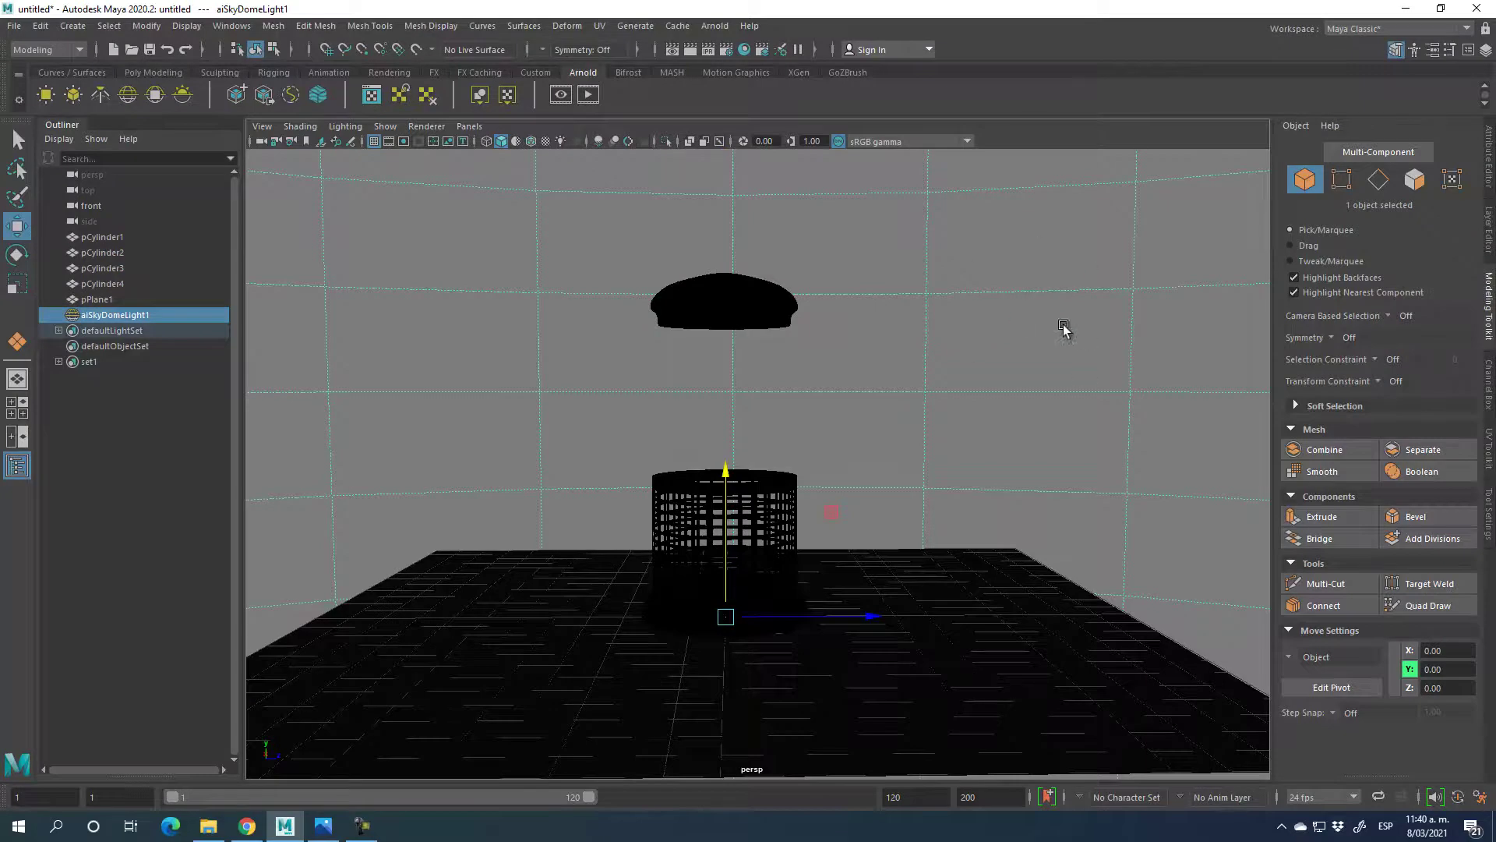
pyautogui.click(1489, 148)
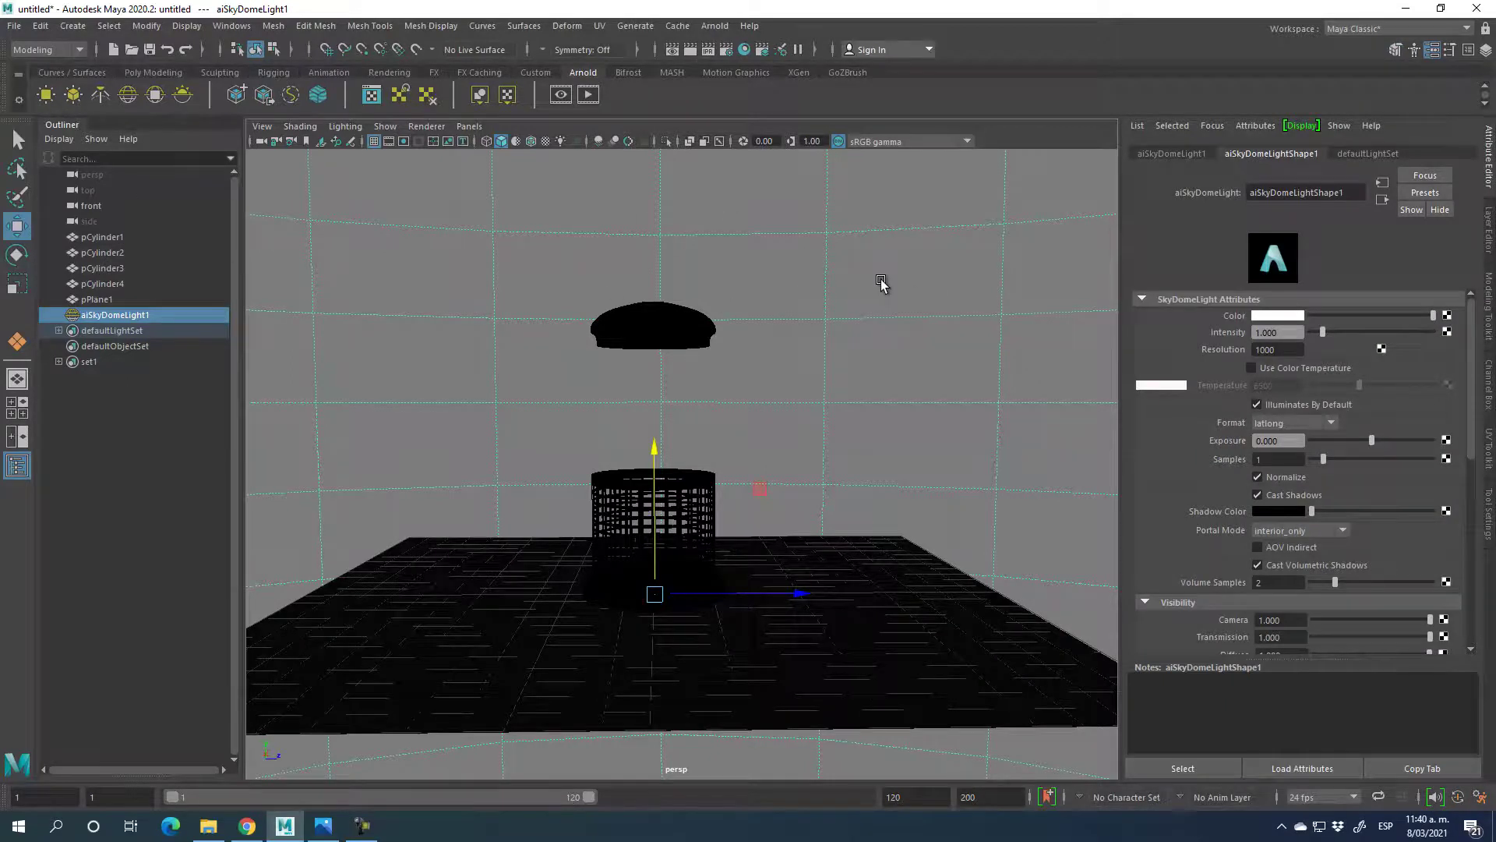
pyautogui.click(1446, 317)
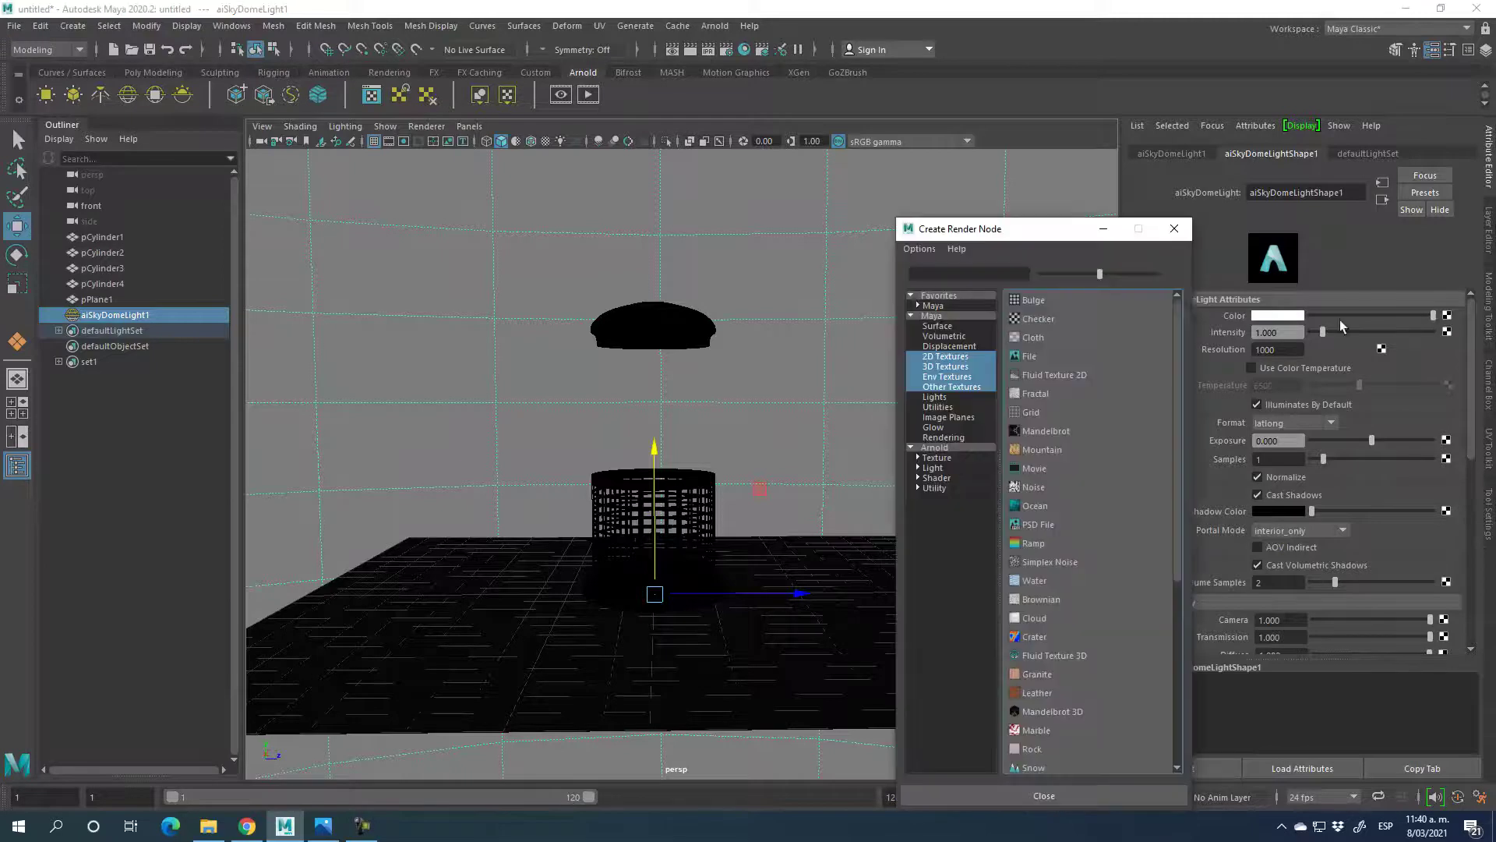
pyautogui.click(1026, 359)
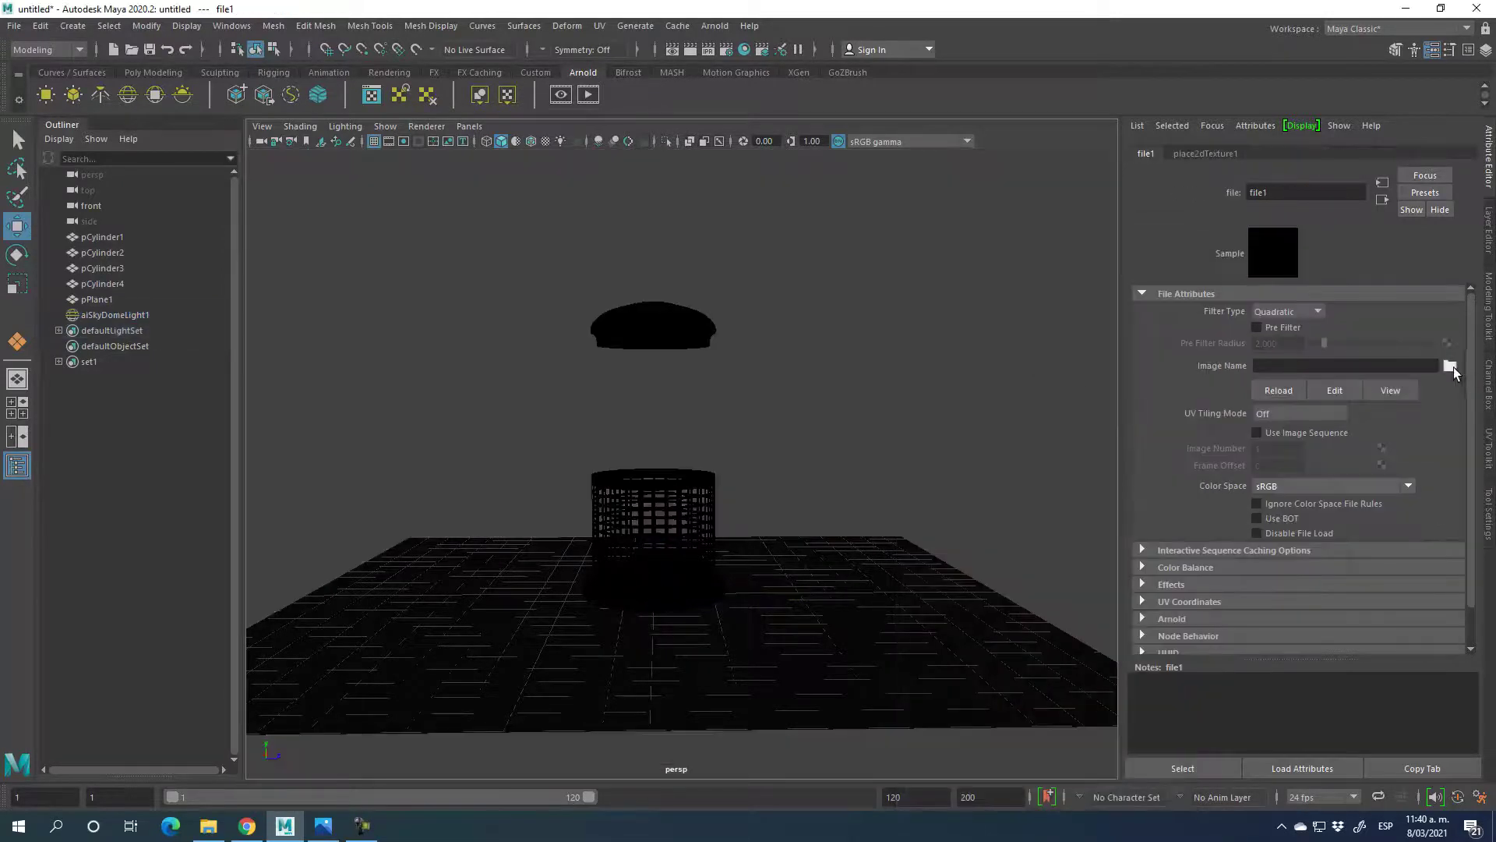
# - Preview the images in the D:\HDRS folder and load colorful_studio_2k.hdr as the sky dome's texture image
pyautogui.click(1451, 367)
pyautogui.click(629, 170)
pyautogui.doubleClick(736, 203)
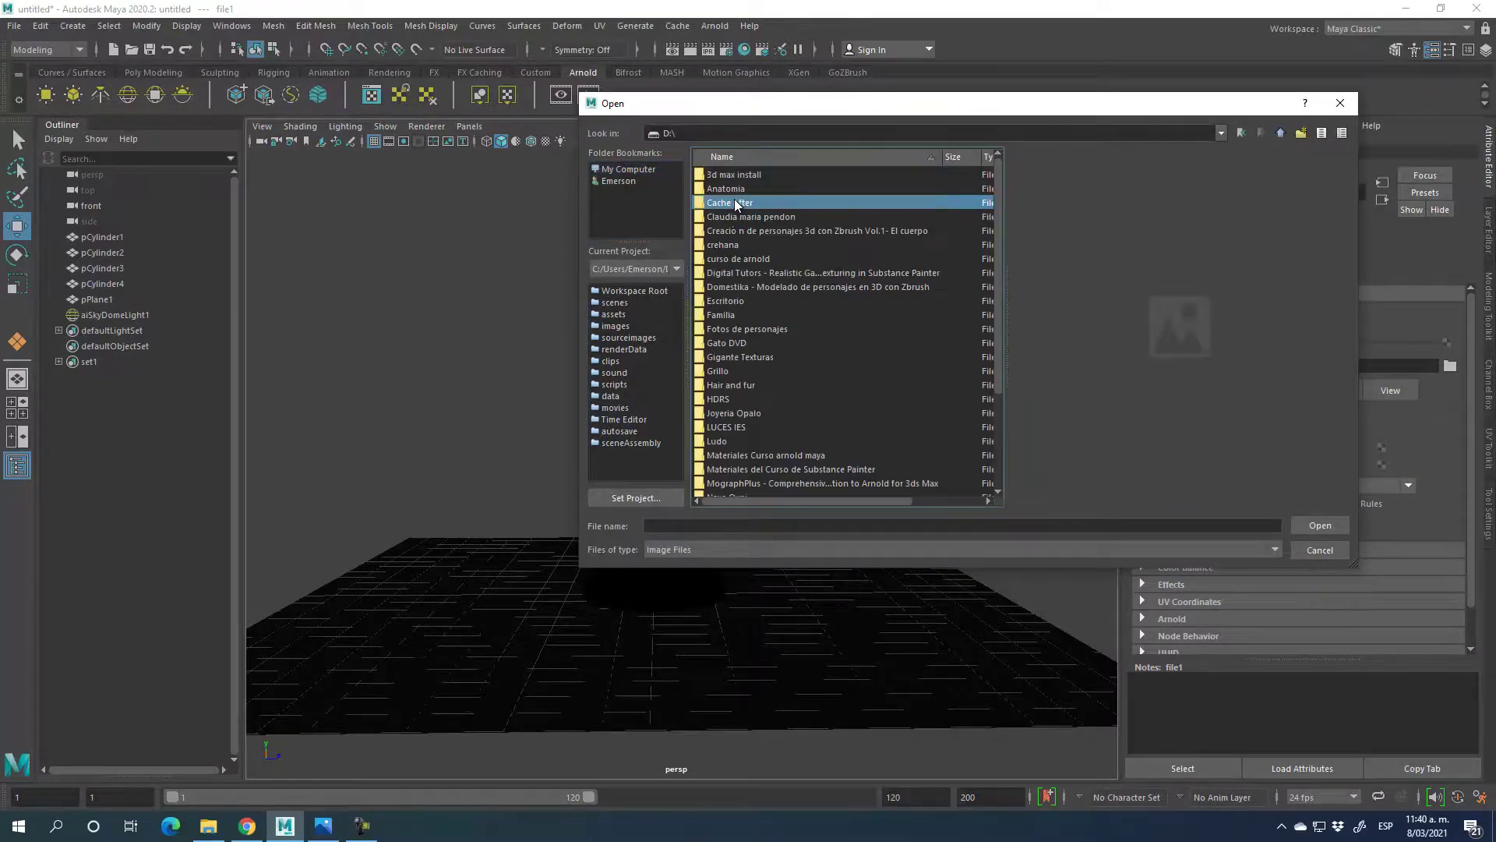
pyautogui.doubleClick(721, 398)
pyautogui.click(728, 244)
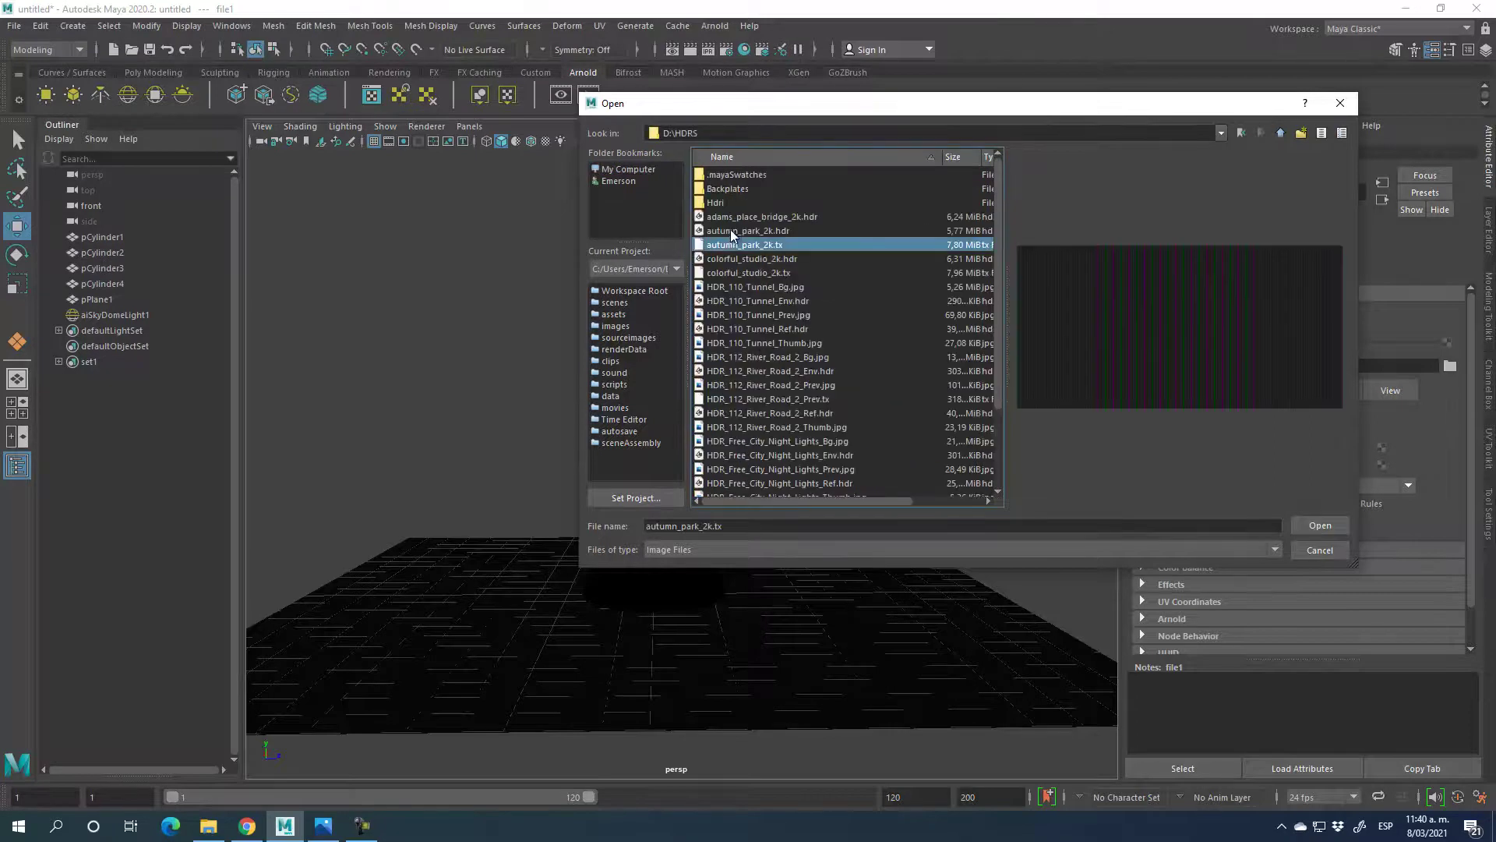
pyautogui.click(741, 231)
pyautogui.press('Down')
pyautogui.press('Down')
pyautogui.press('Down')
pyautogui.press('Down')
pyautogui.press('Down')
pyautogui.press('Down')
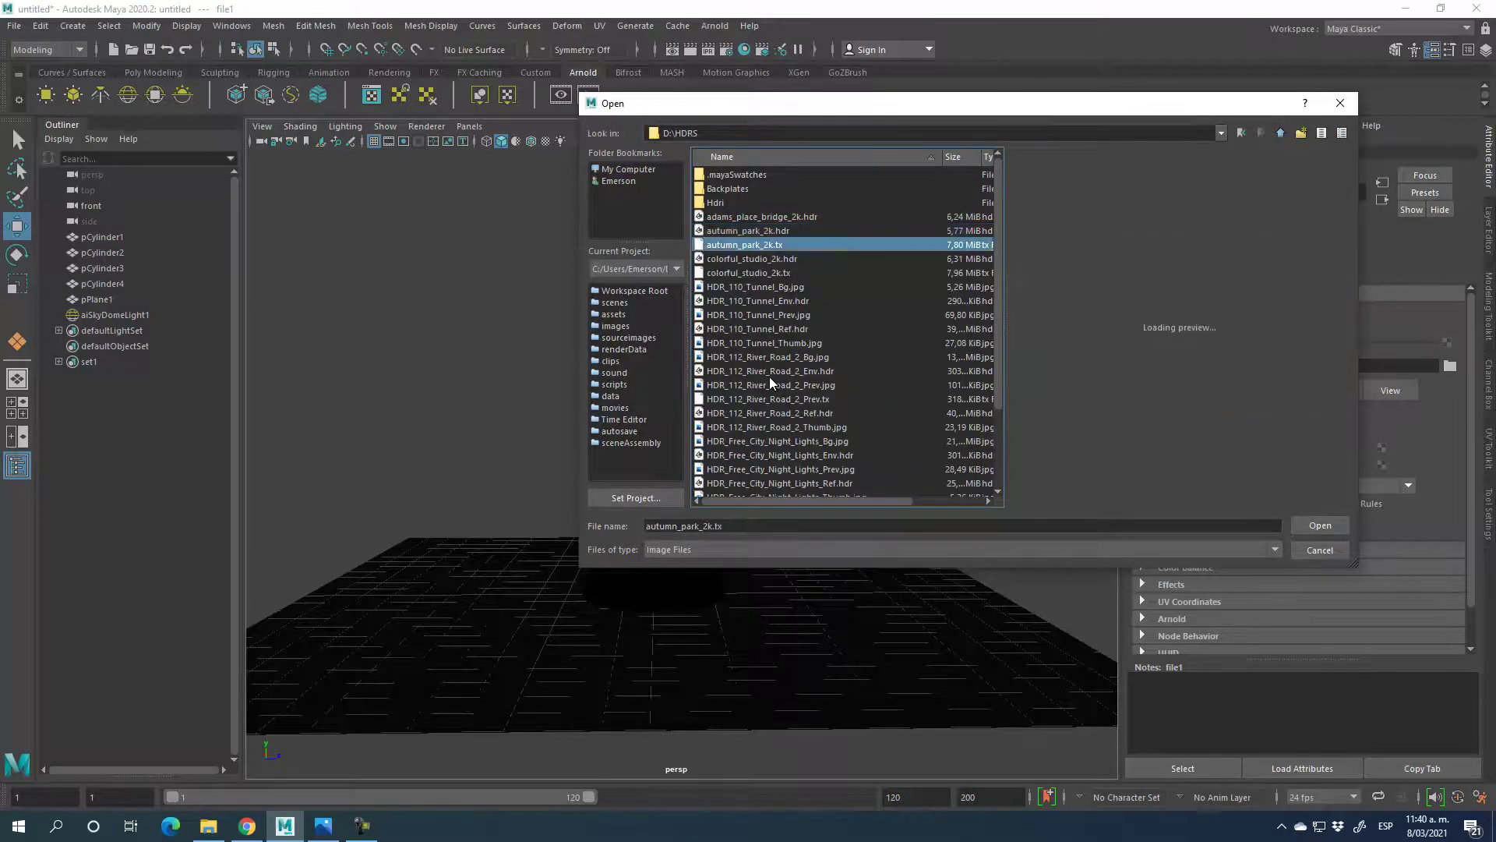
pyautogui.press('Down')
pyautogui.press('Down')
pyautogui.press('Down')
pyautogui.press('Down')
pyautogui.press('Down')
pyautogui.press('Down')
pyautogui.press('Down')
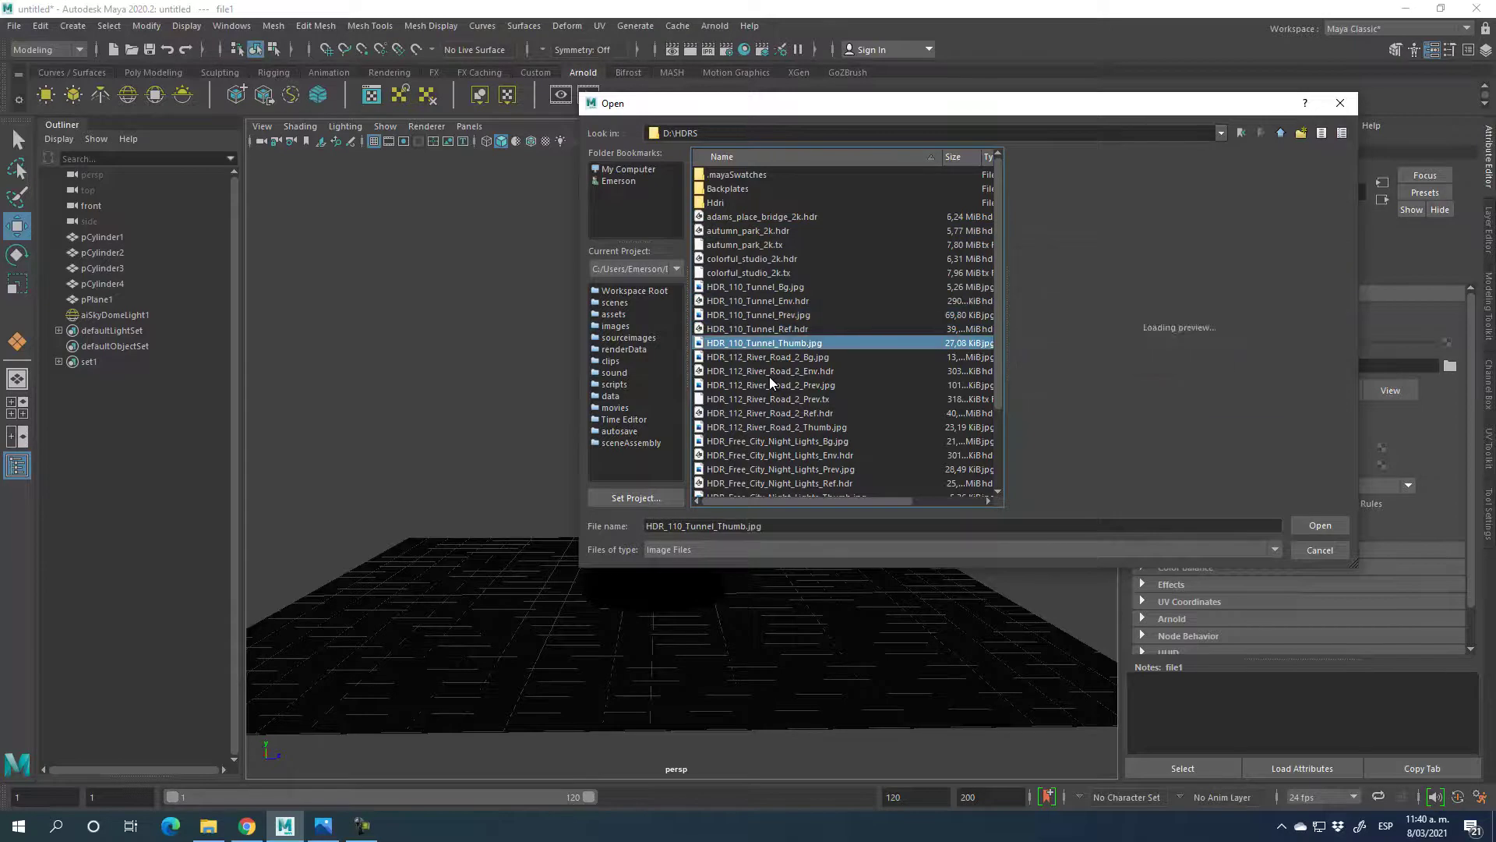
pyautogui.press('Down')
pyautogui.press('Down')
pyautogui.press('Down')
pyautogui.press('Down')
pyautogui.press('Down')
pyautogui.press('Down')
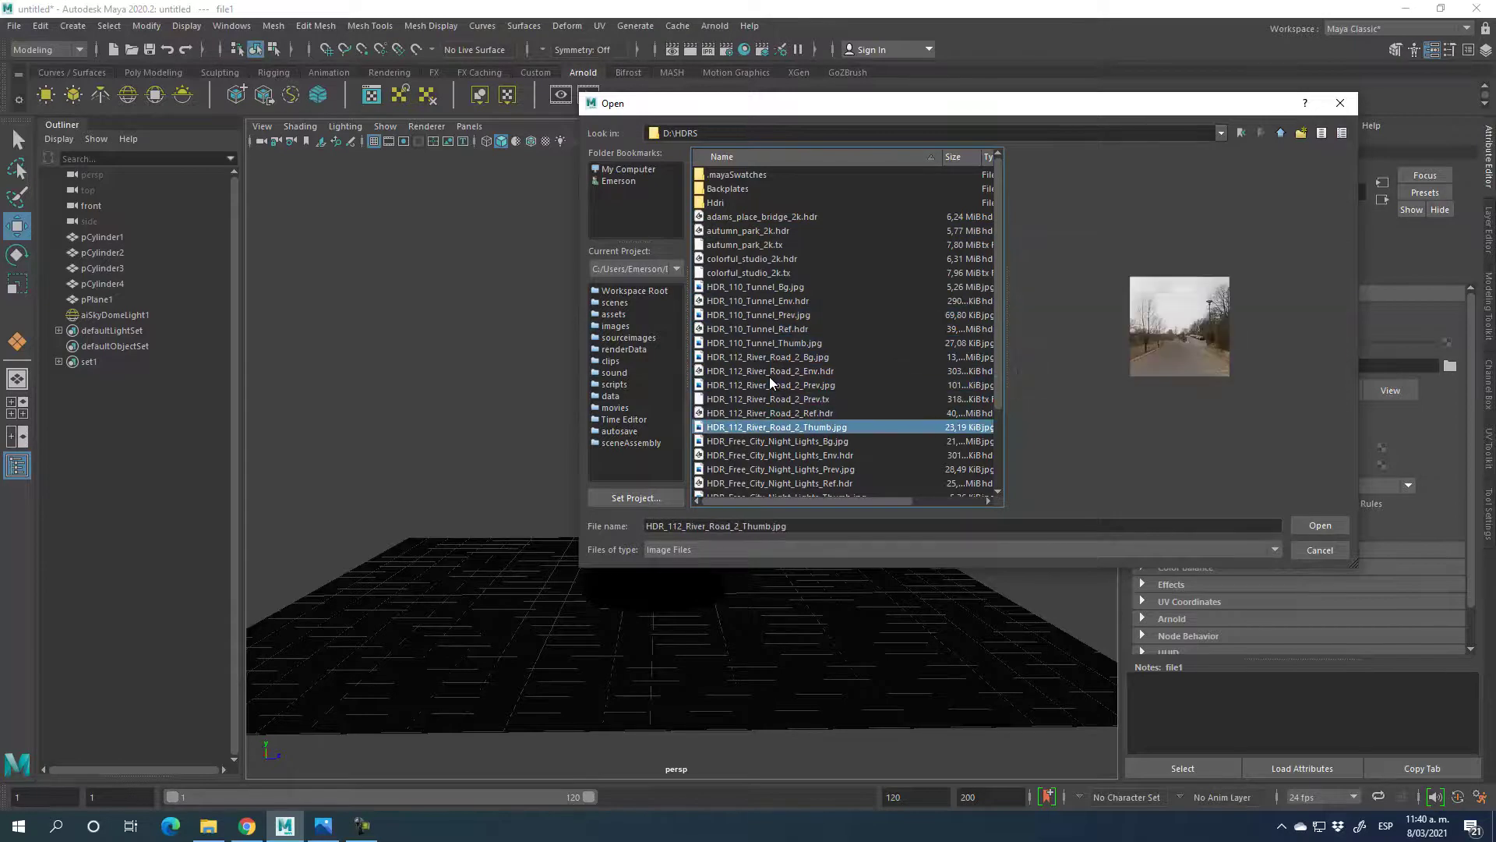
pyautogui.press('Down')
pyautogui.press('Down')
pyautogui.press('Down')
pyautogui.press('Down')
pyautogui.press('Down')
pyautogui.press('Down')
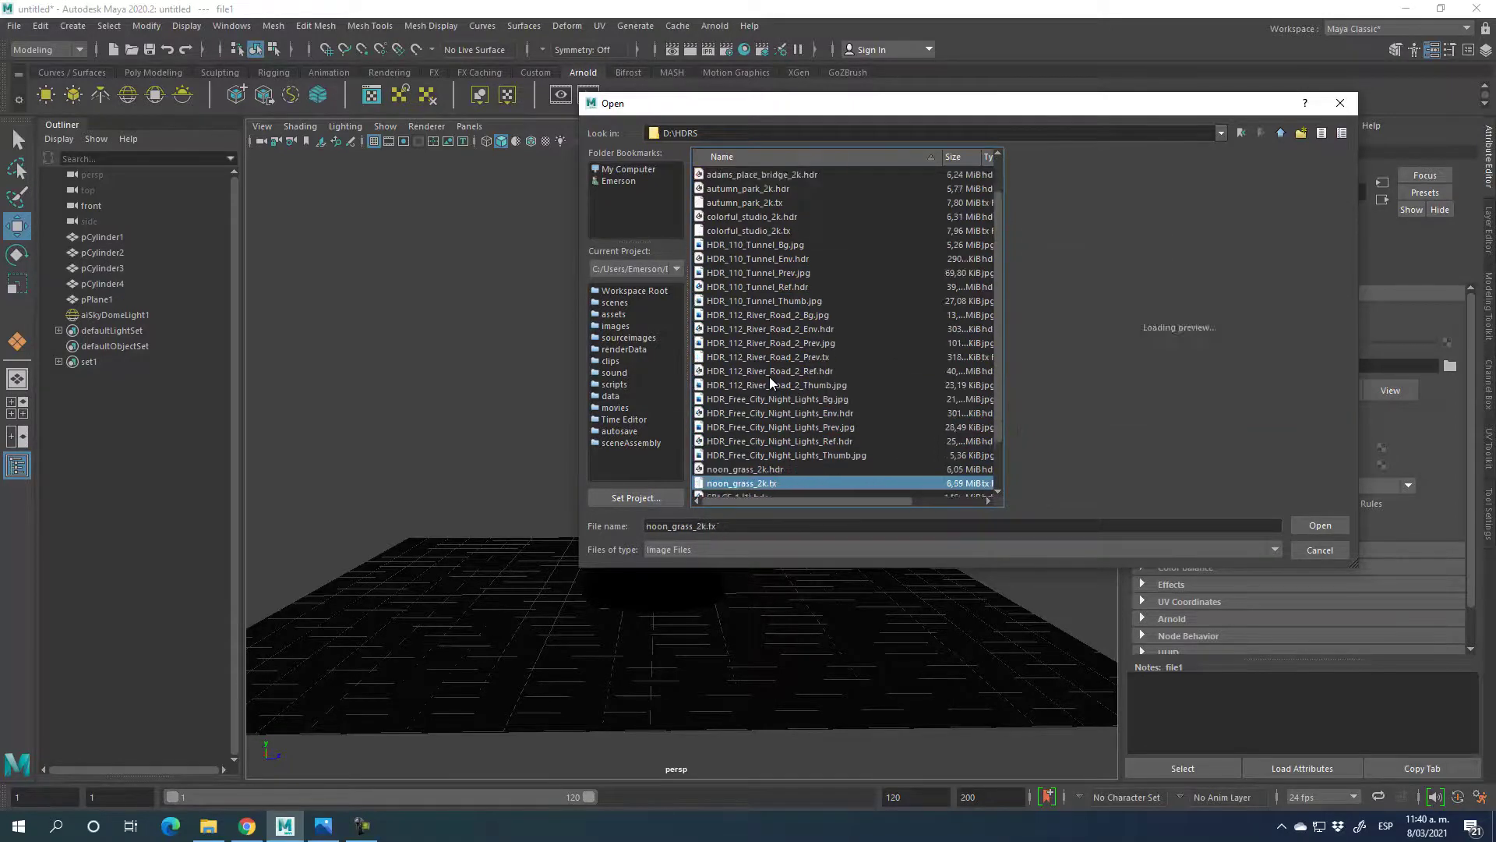
pyautogui.press('Up')
pyautogui.press('Up')
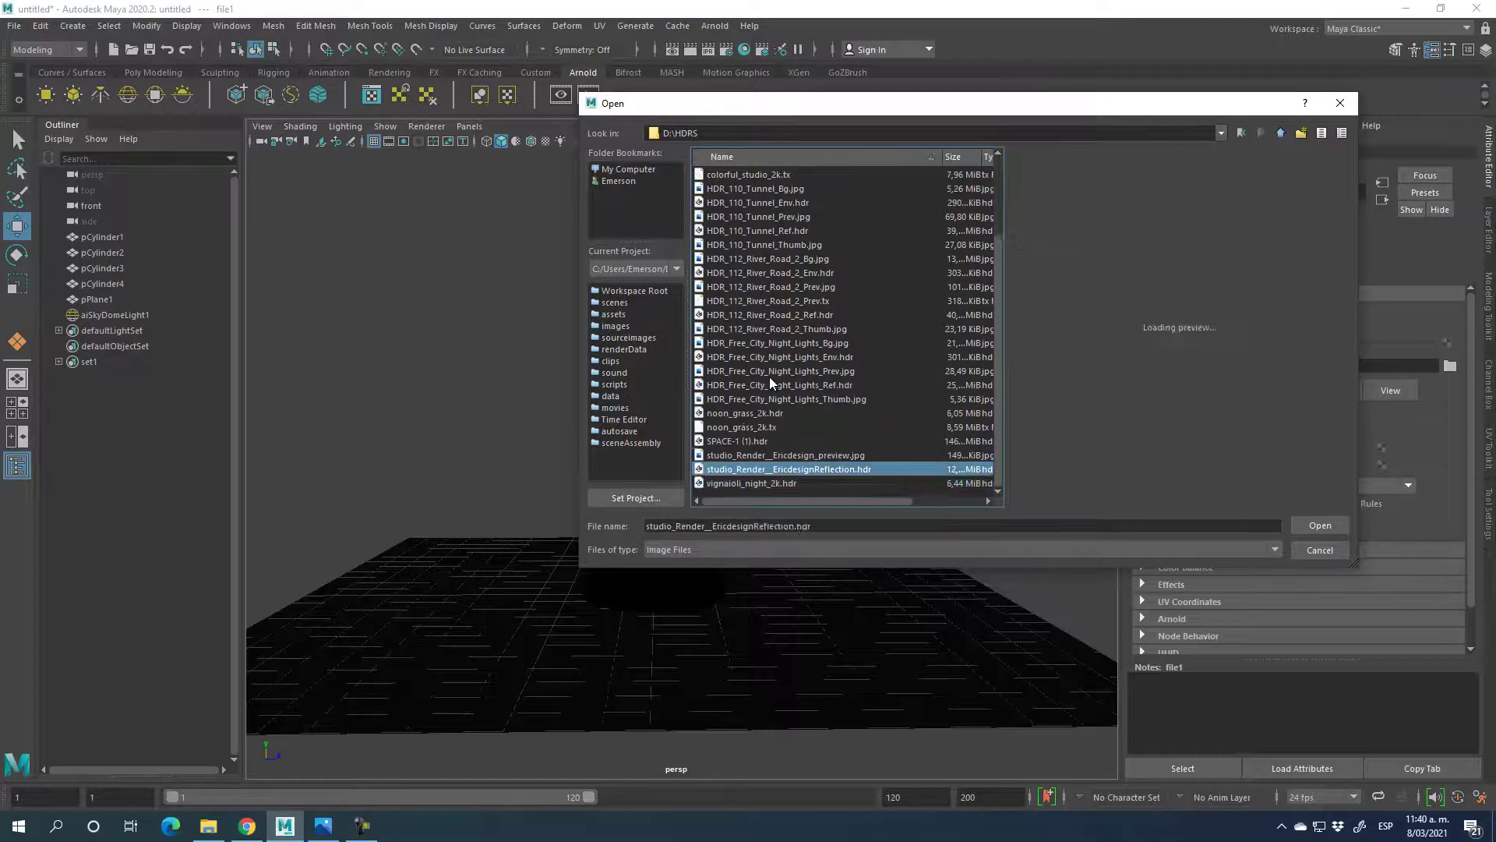
pyautogui.press('Down')
pyautogui.press('Down')
pyautogui.press('Up')
pyautogui.press('Up')
pyautogui.press('Up')
pyautogui.press('Up')
pyautogui.press('Up')
pyautogui.press('Up')
pyautogui.press('Up')
pyautogui.press('Up')
pyautogui.press('Up')
pyautogui.press('Up')
pyautogui.press('Up')
pyautogui.press('Up')
pyautogui.press('Up')
pyautogui.press('Up')
pyautogui.press('Up')
pyautogui.press('Up')
pyautogui.press('Up')
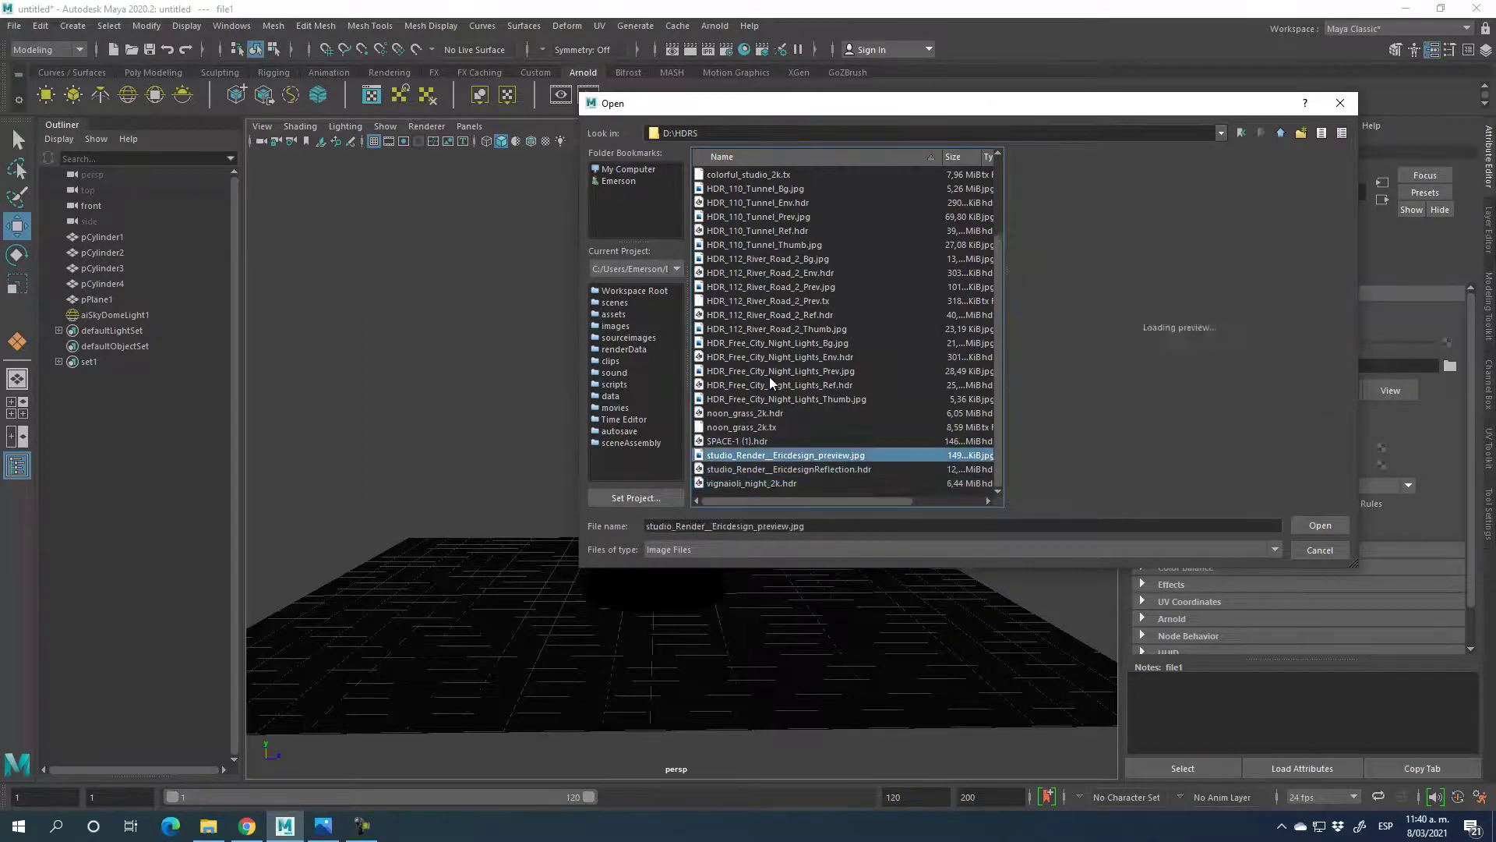
pyautogui.press('Up')
pyautogui.press('Up')
pyautogui.press('Up')
pyautogui.press('Up')
pyautogui.press('Up')
pyautogui.press('Up')
pyautogui.press('Up')
pyautogui.press('Up')
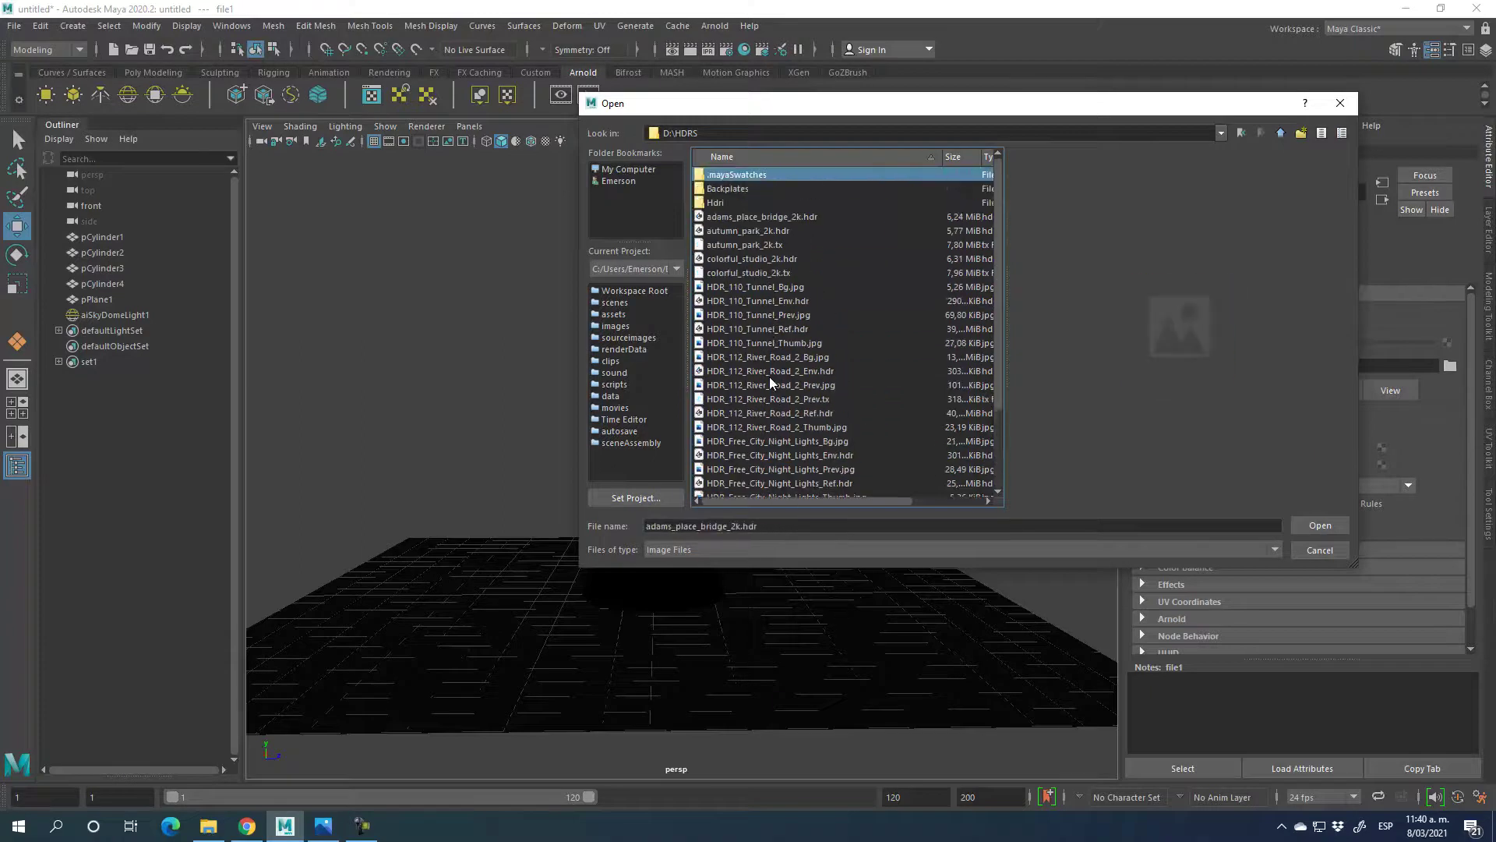
pyautogui.press('Up')
pyautogui.press('Up')
pyautogui.press('Down')
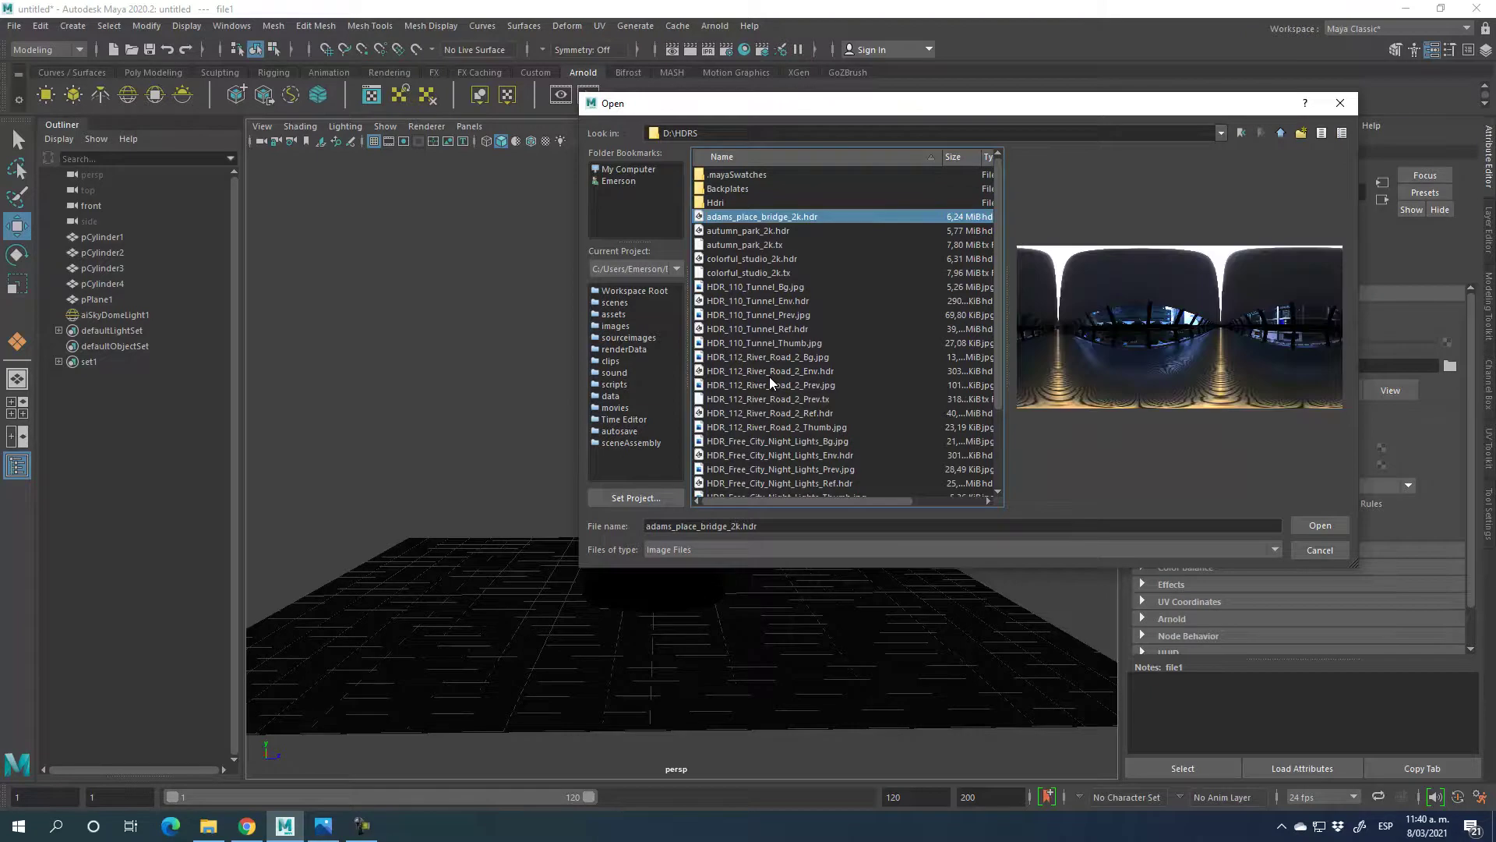
pyautogui.press('Down')
pyautogui.press('Down')
pyautogui.press('Down')
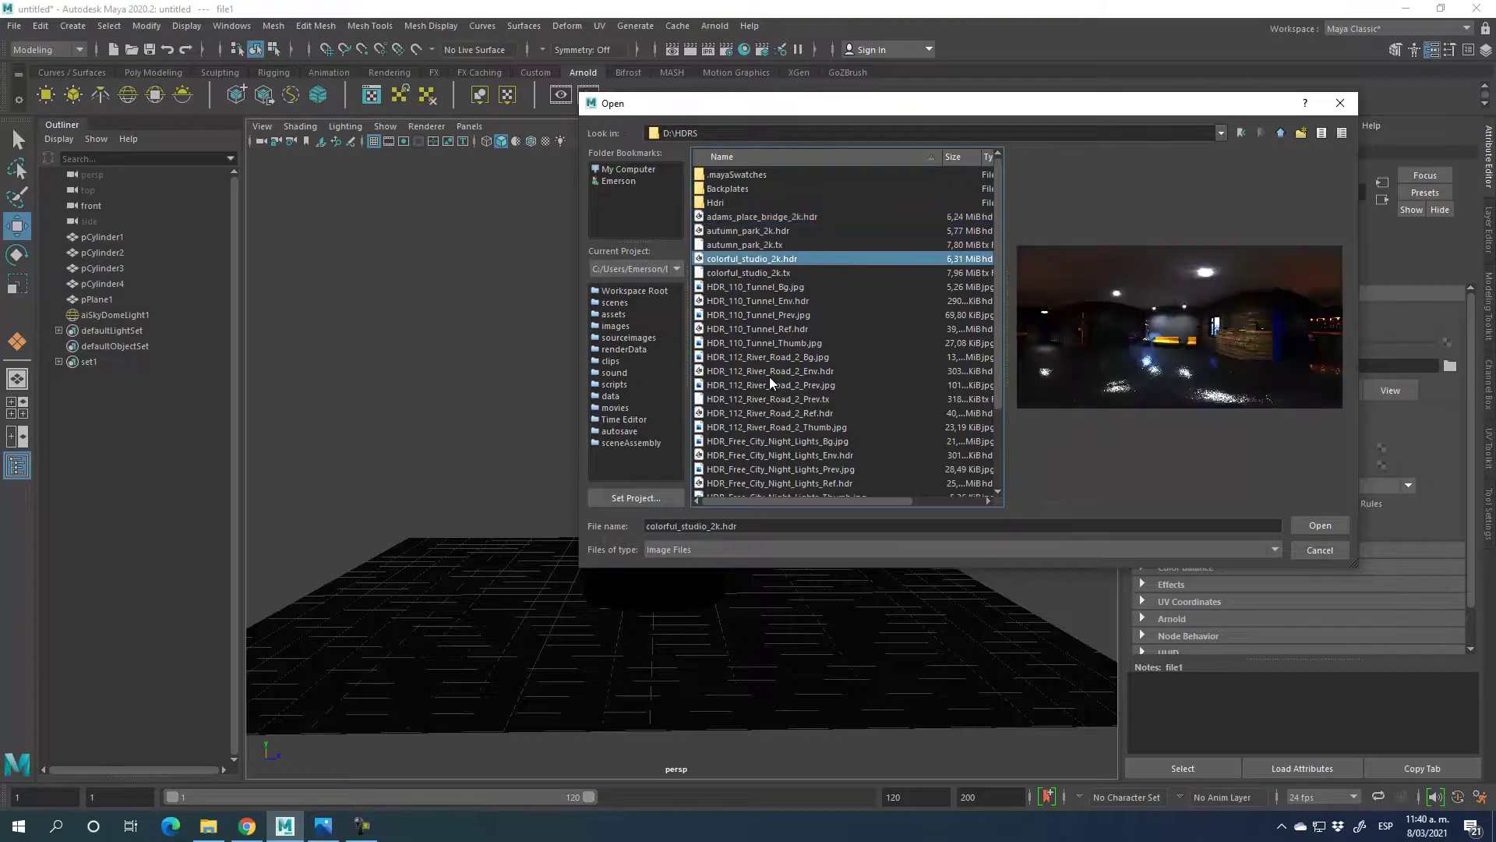
pyautogui.click(1320, 526)
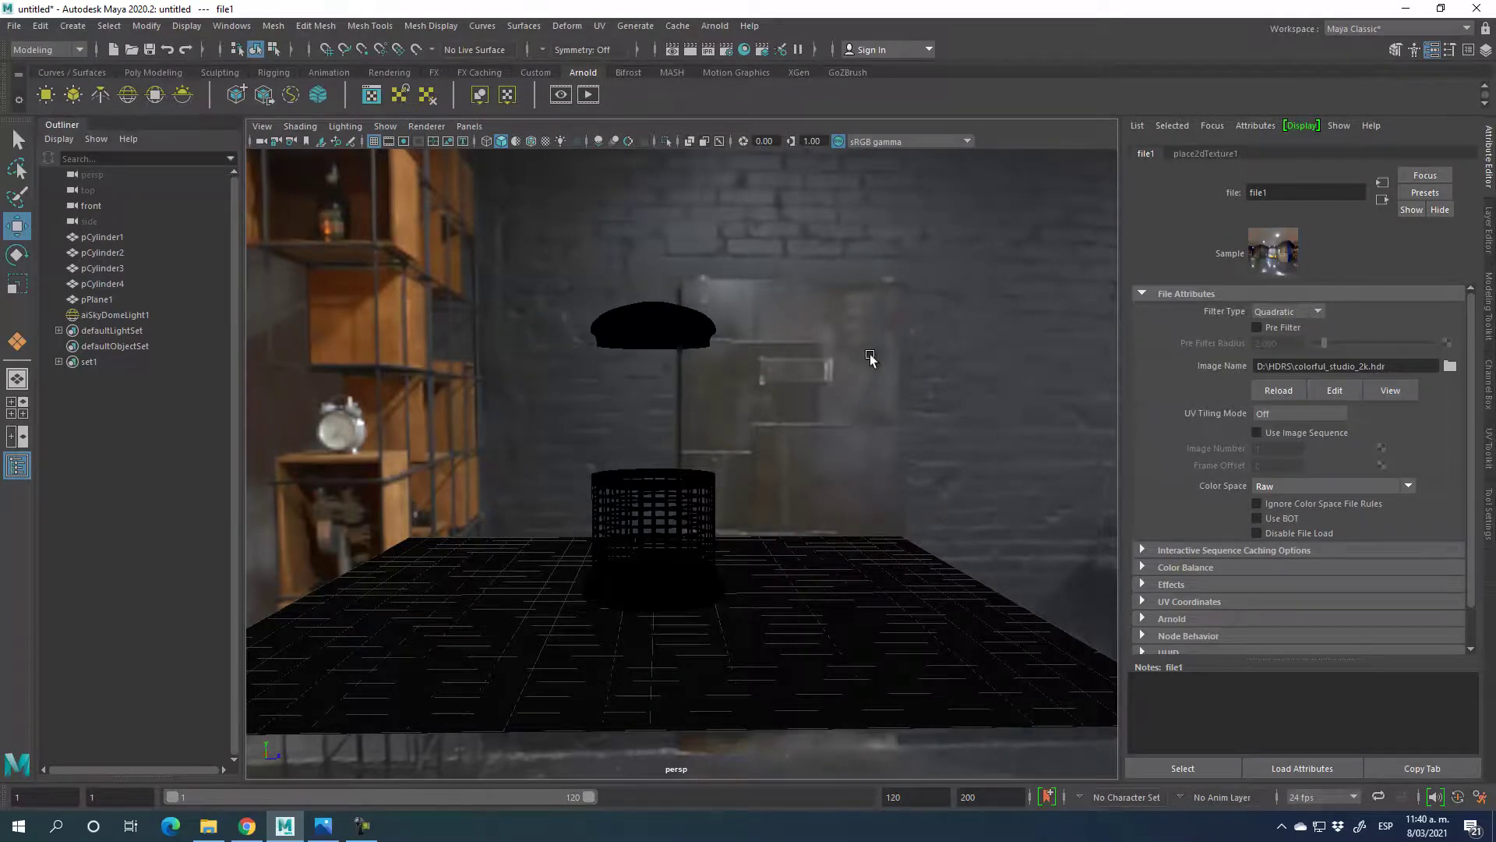
# - Set the sky dome light's camera visibility to 0
pyautogui.click(961, 363)
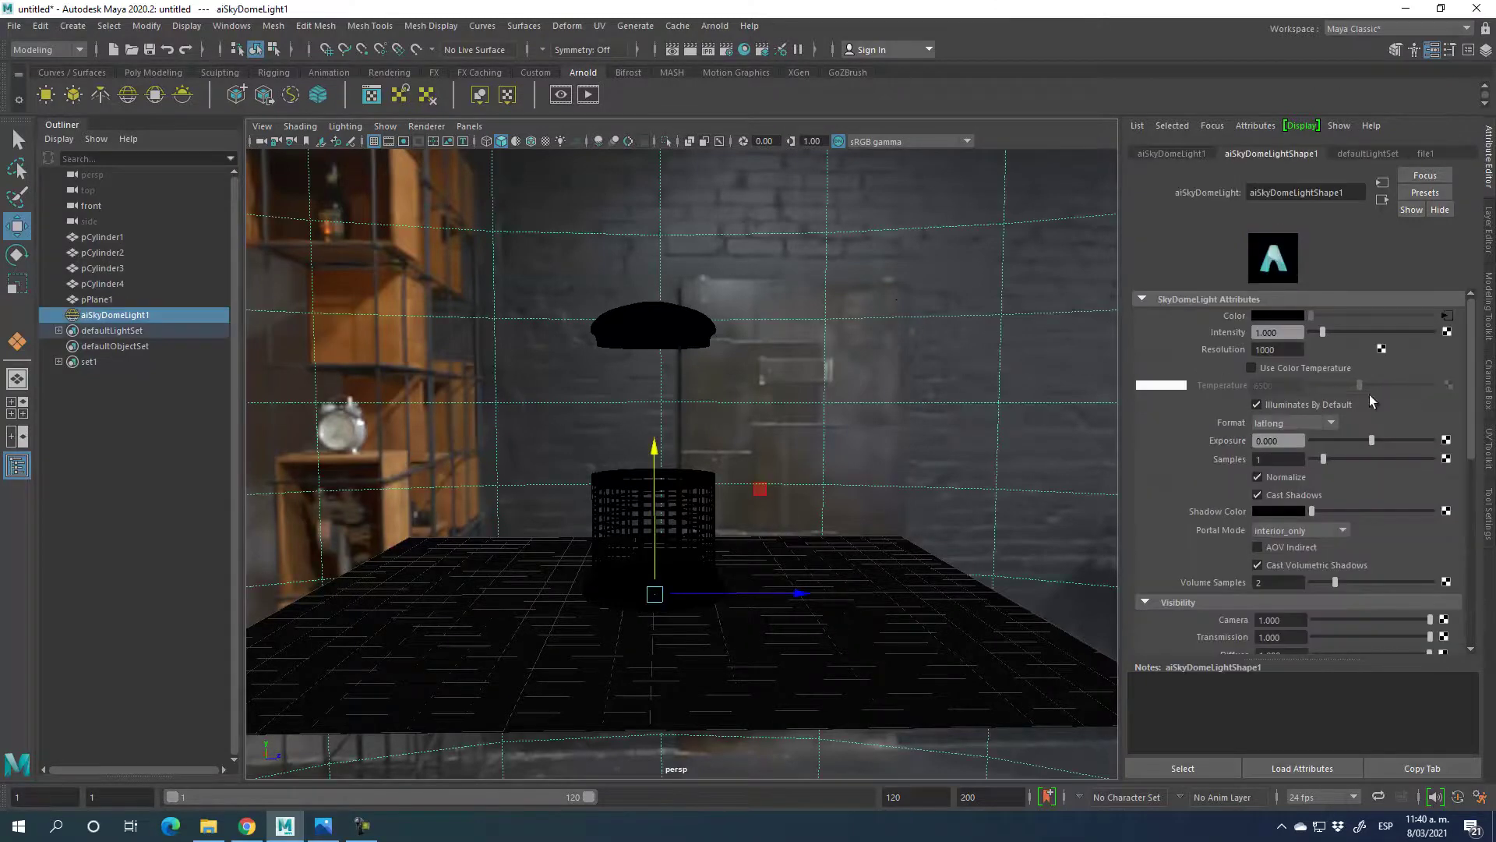
pyautogui.scroll(-2, 1176, 617)
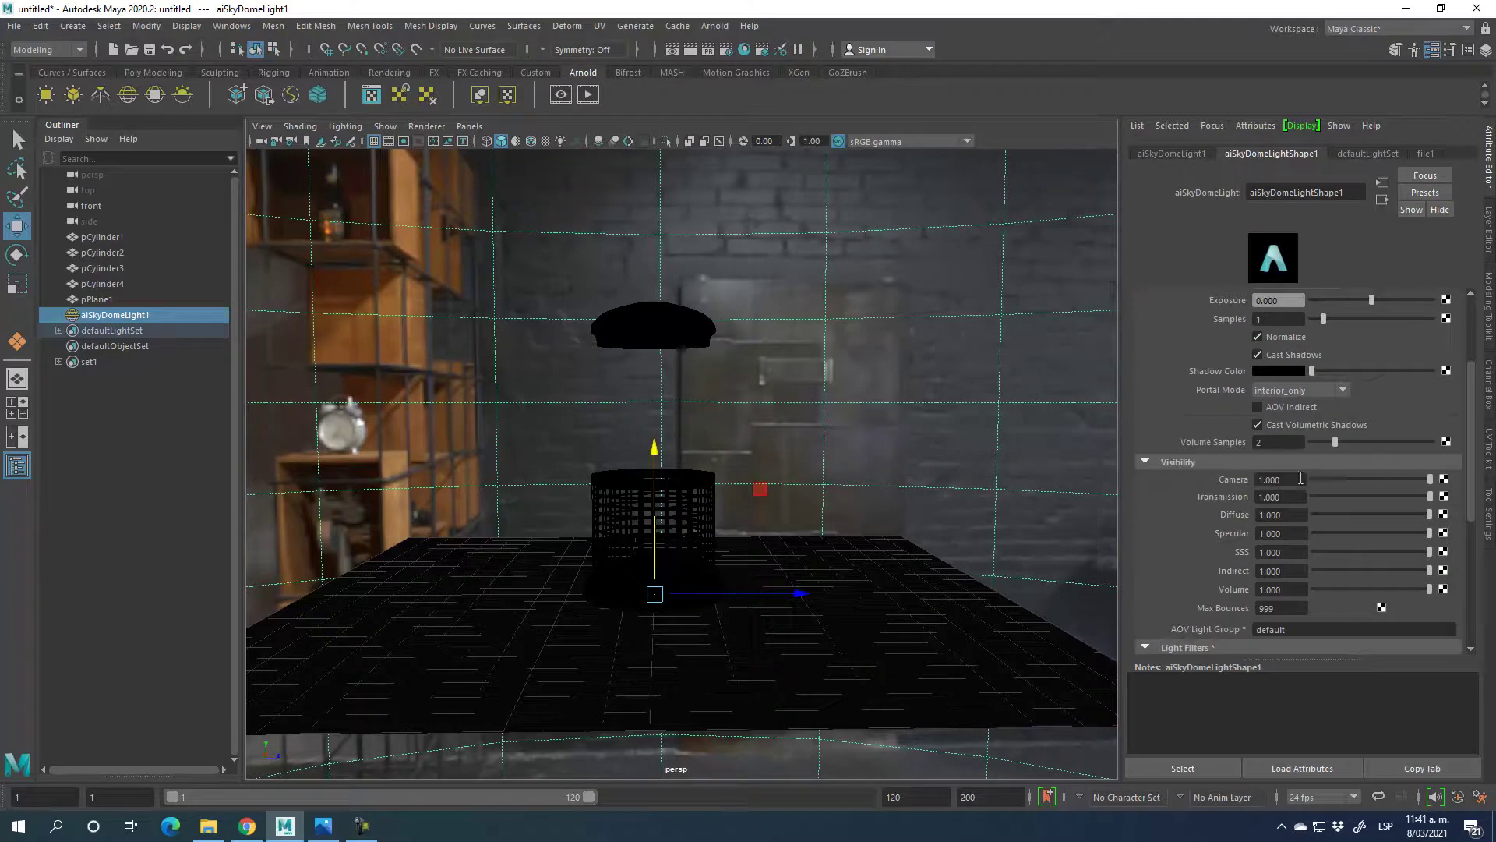
pyautogui.moveTo(1430, 479); pyautogui.dragTo(1305, 491)
# - Render a closer view of the coffee maker to check the HDR lighting, and close the render view
pyautogui.scroll(4, 787, 467)
pyautogui.scroll(4, 835, 551)
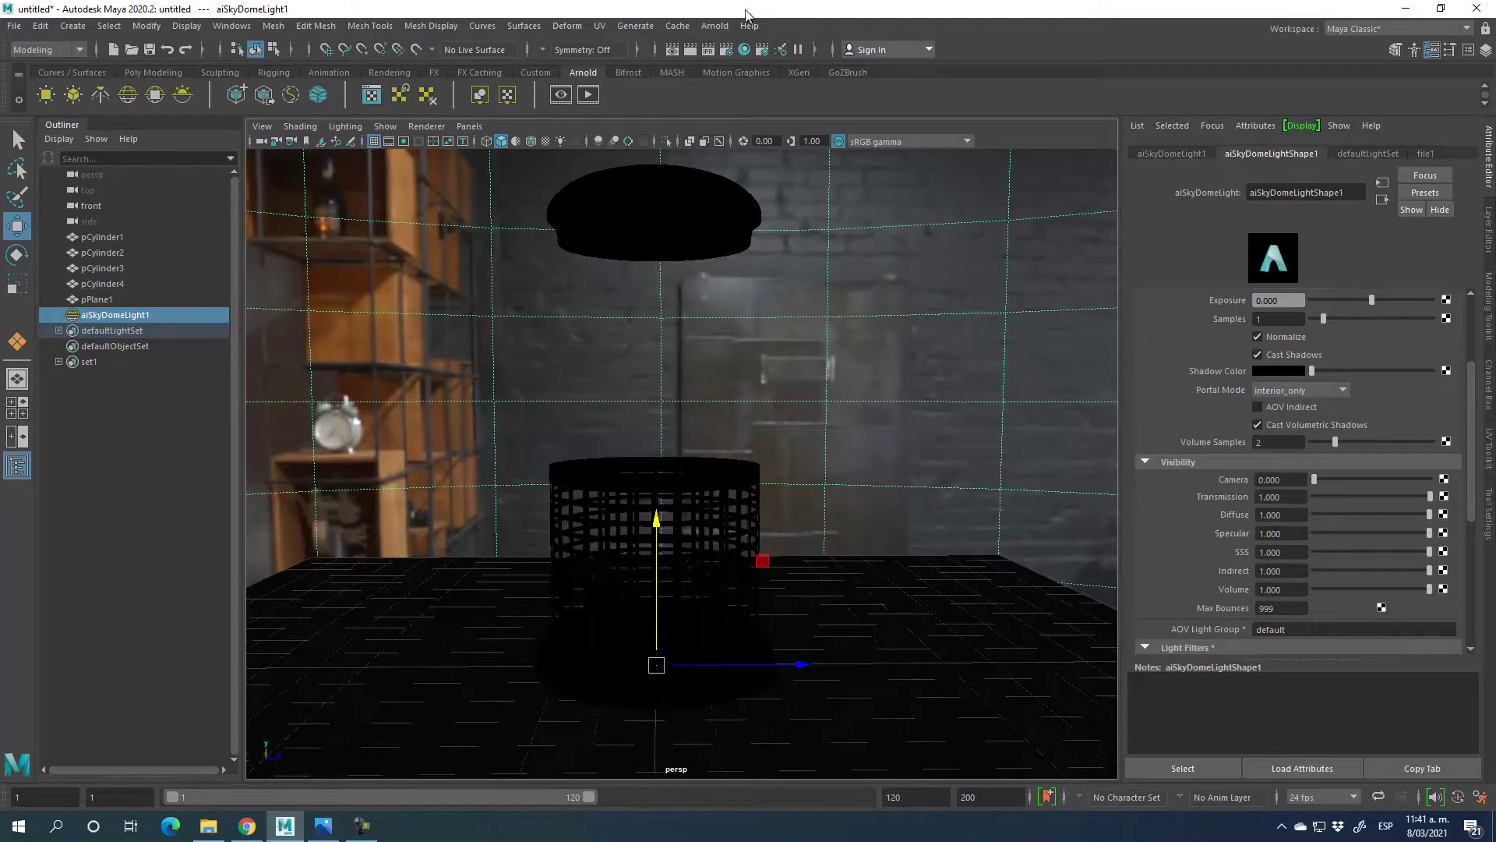
pyautogui.click(588, 94)
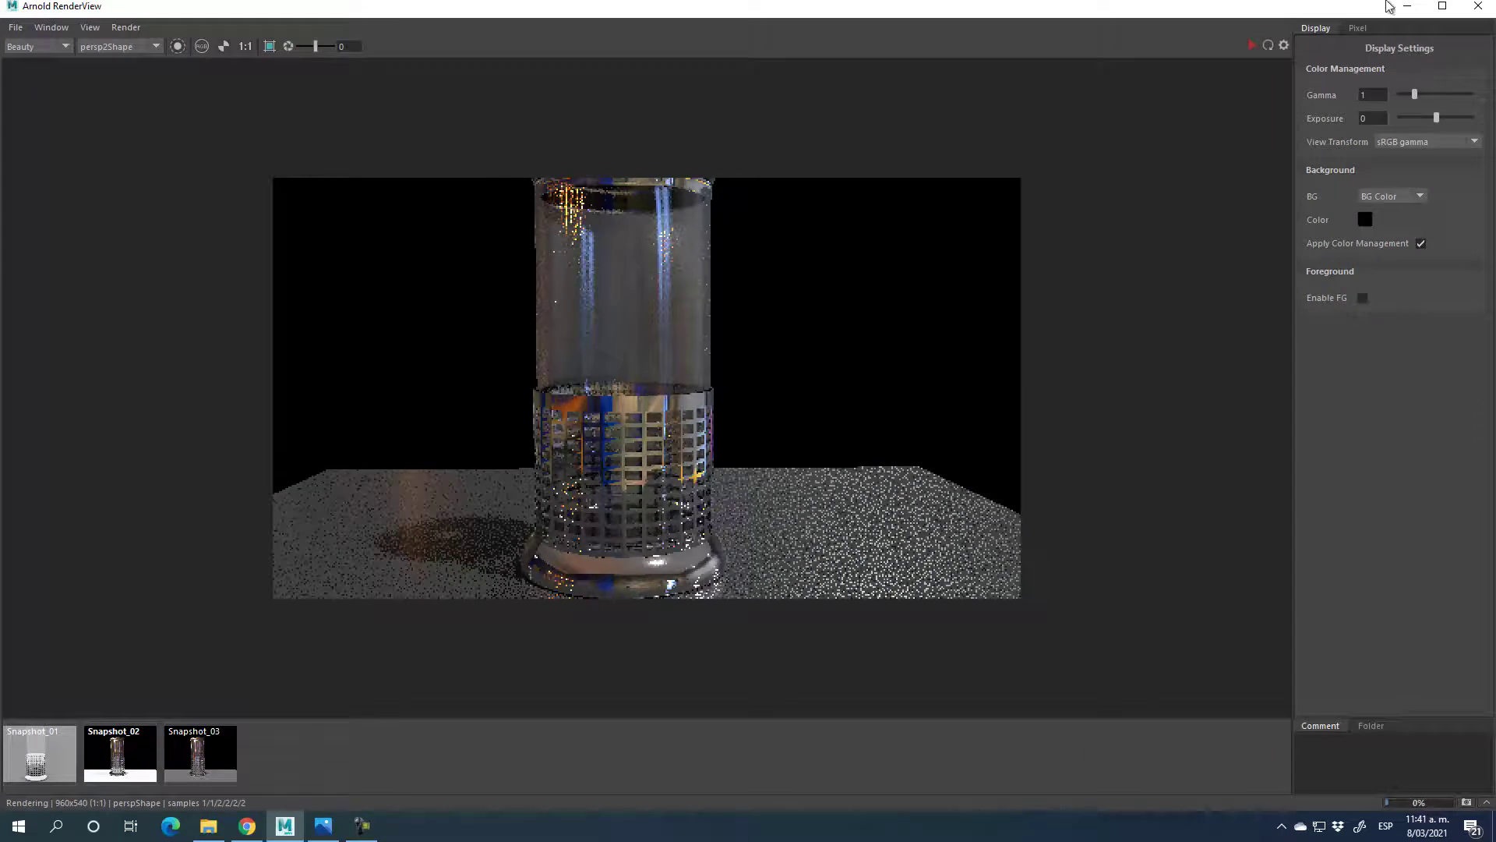
pyautogui.click(1478, 6)
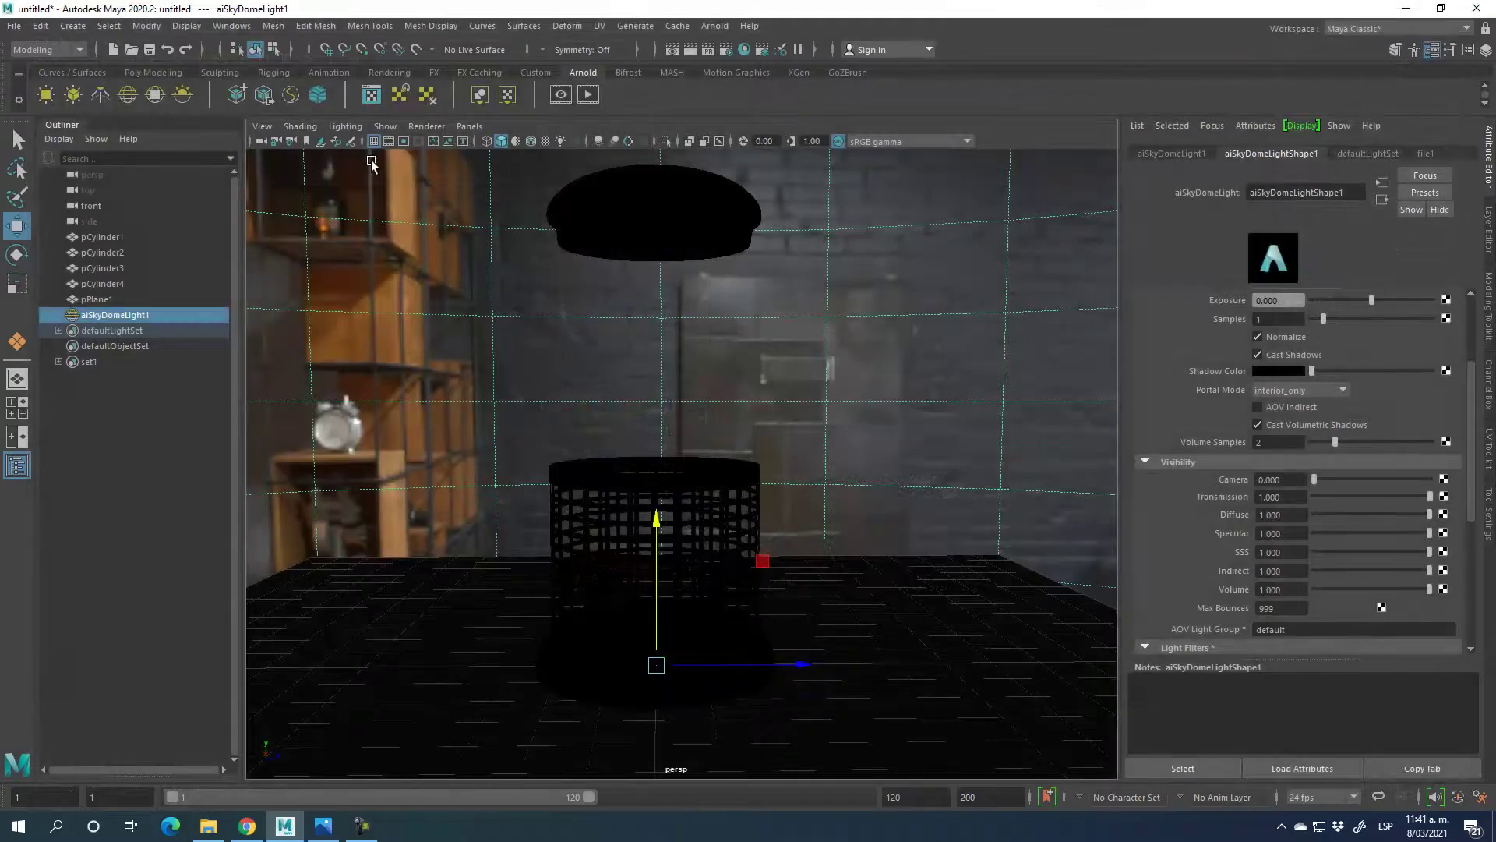
# - Turn on the Safe Action guide for the perspective camera
pyautogui.click(262, 127)
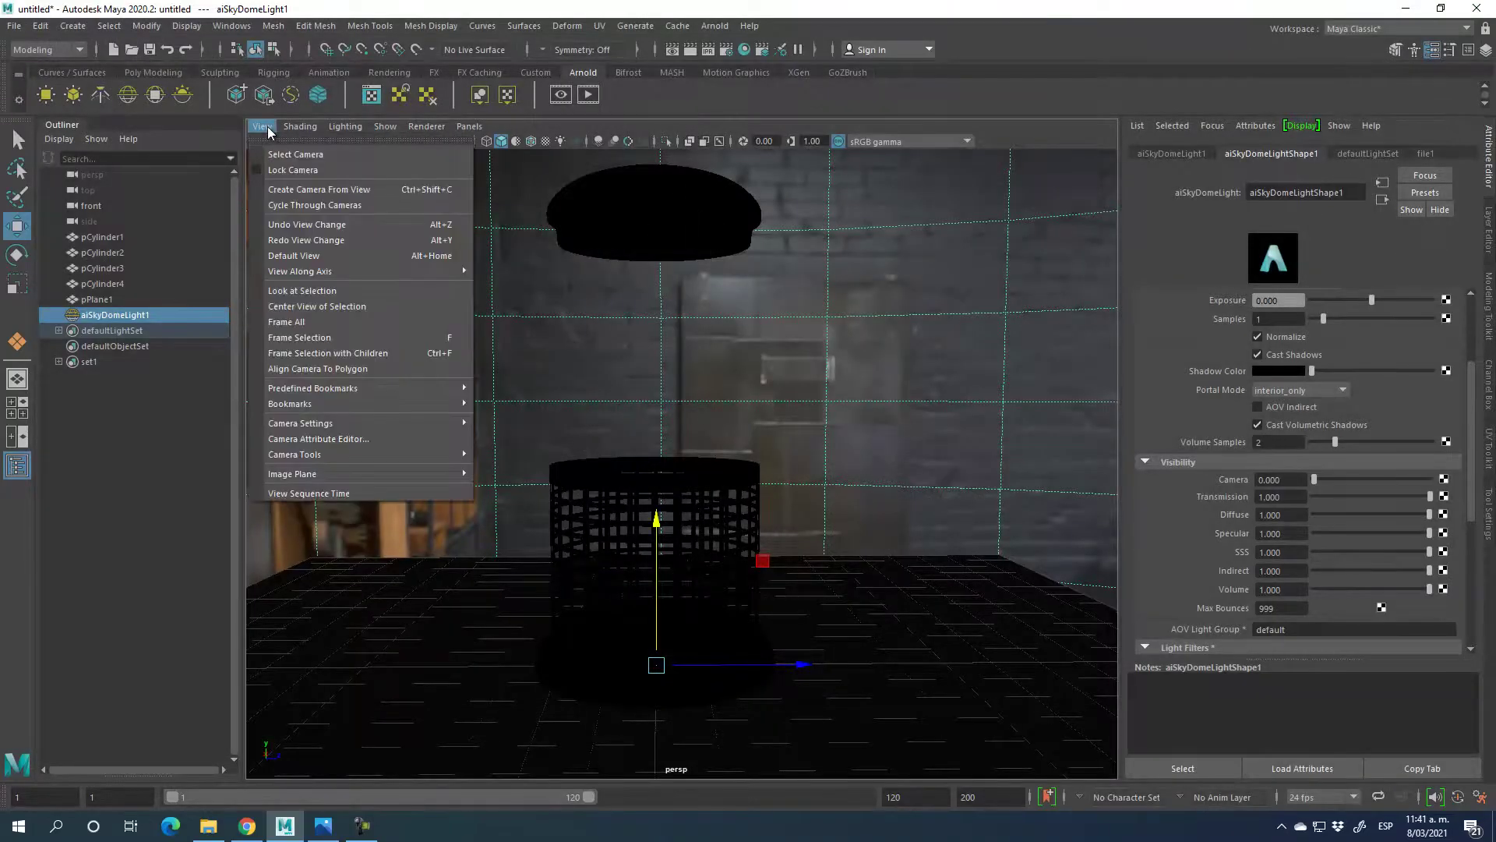
pyautogui.moveTo(341, 431)
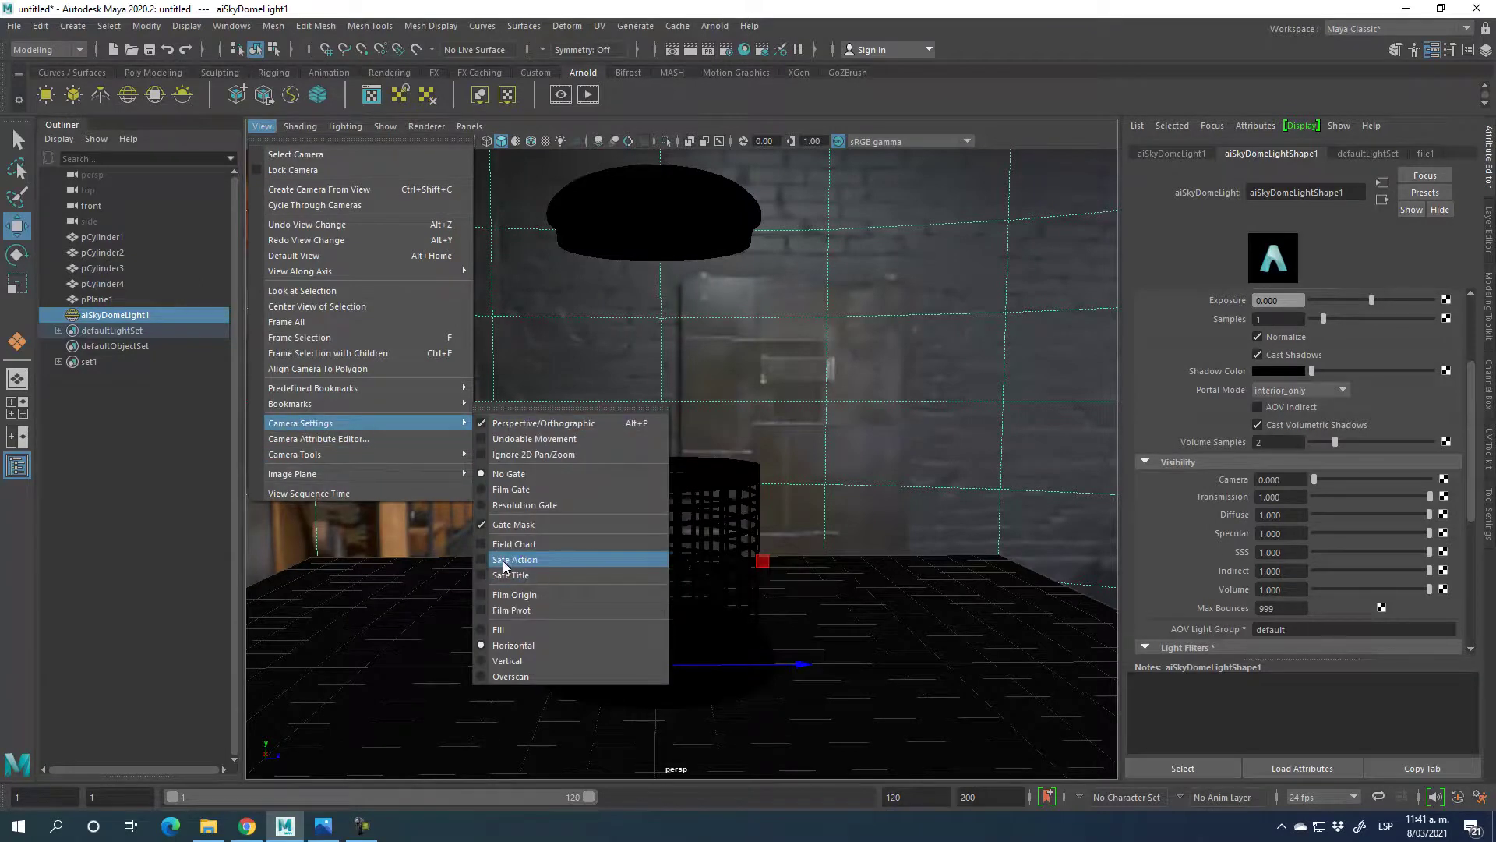
pyautogui.click(483, 559)
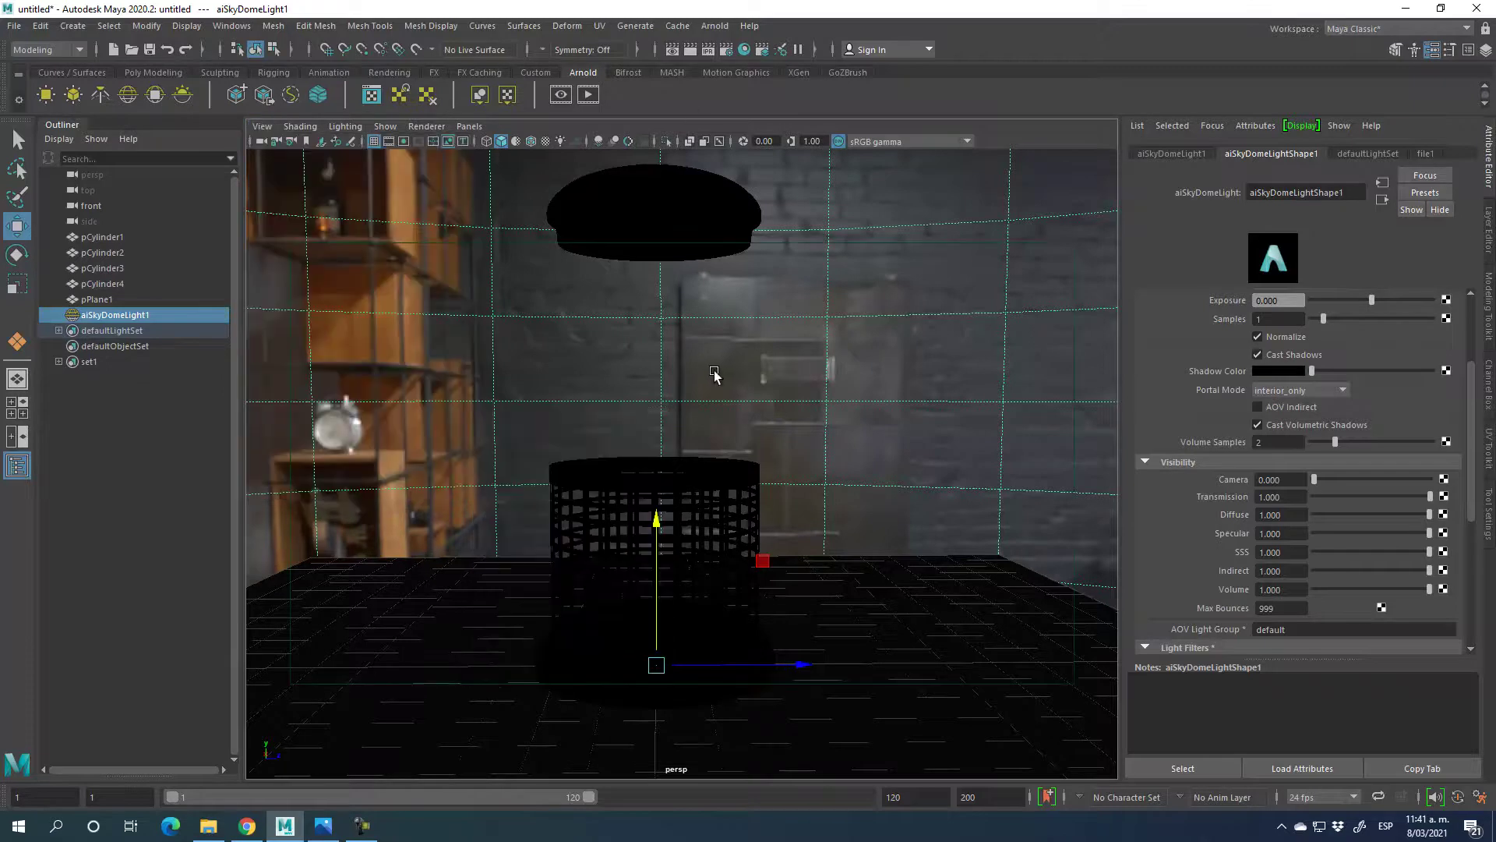
# - Reframe the perspective view so the whole coffee maker stands left of center within the safe area, and render it
pyautogui.keyDown('alt'); pyautogui.moveTo(845, 533); pyautogui.dragTo(845, 372, button='right'); pyautogui.keyUp('alt')
pyautogui.keyDown('alt'); pyautogui.moveTo(819, 396); pyautogui.dragTo(661, 405, button='middle'); pyautogui.keyUp('alt')
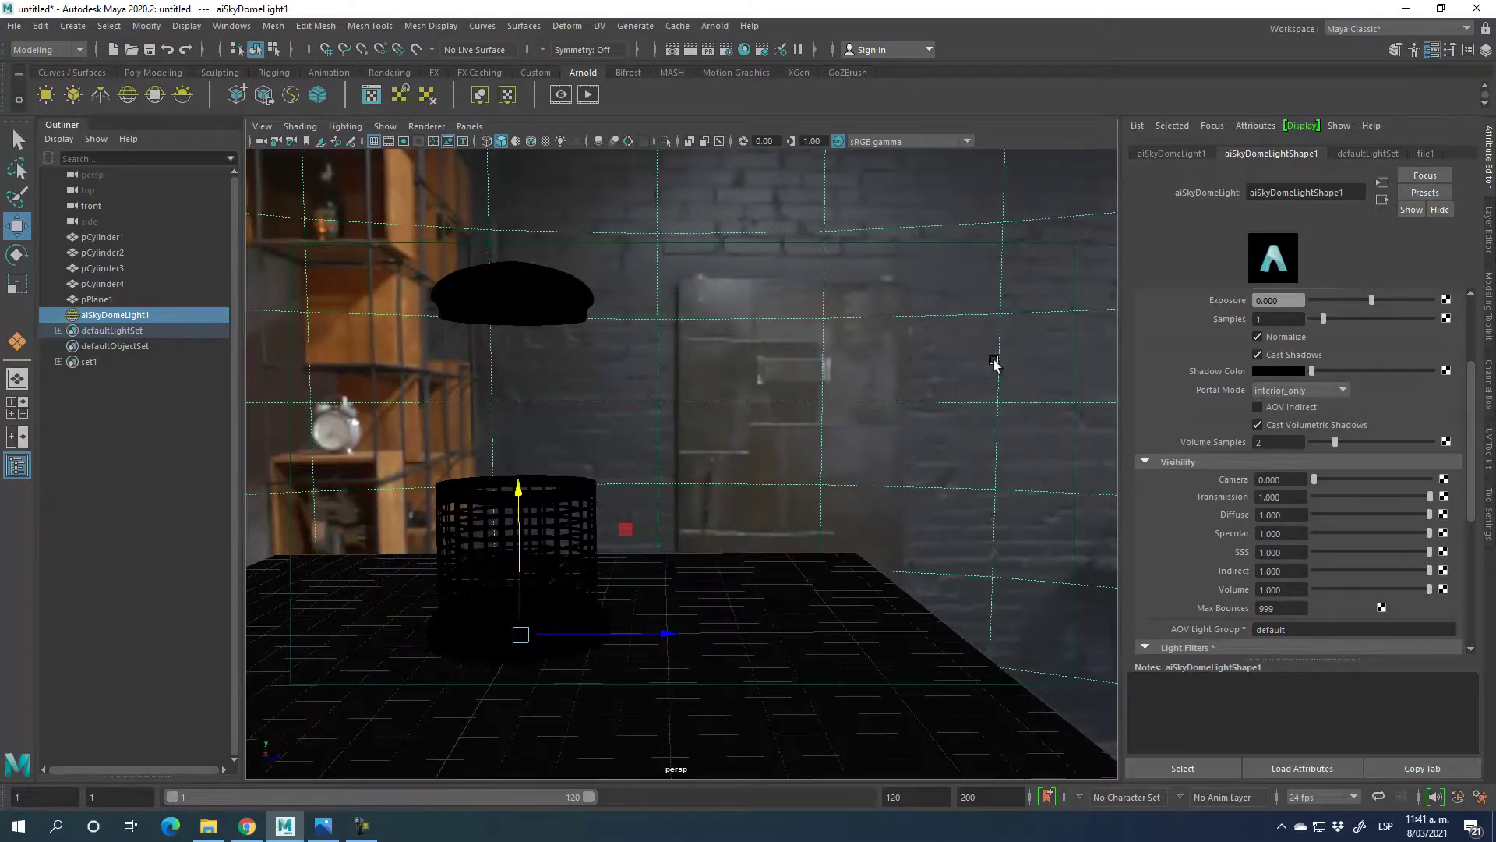
pyautogui.click(590, 94)
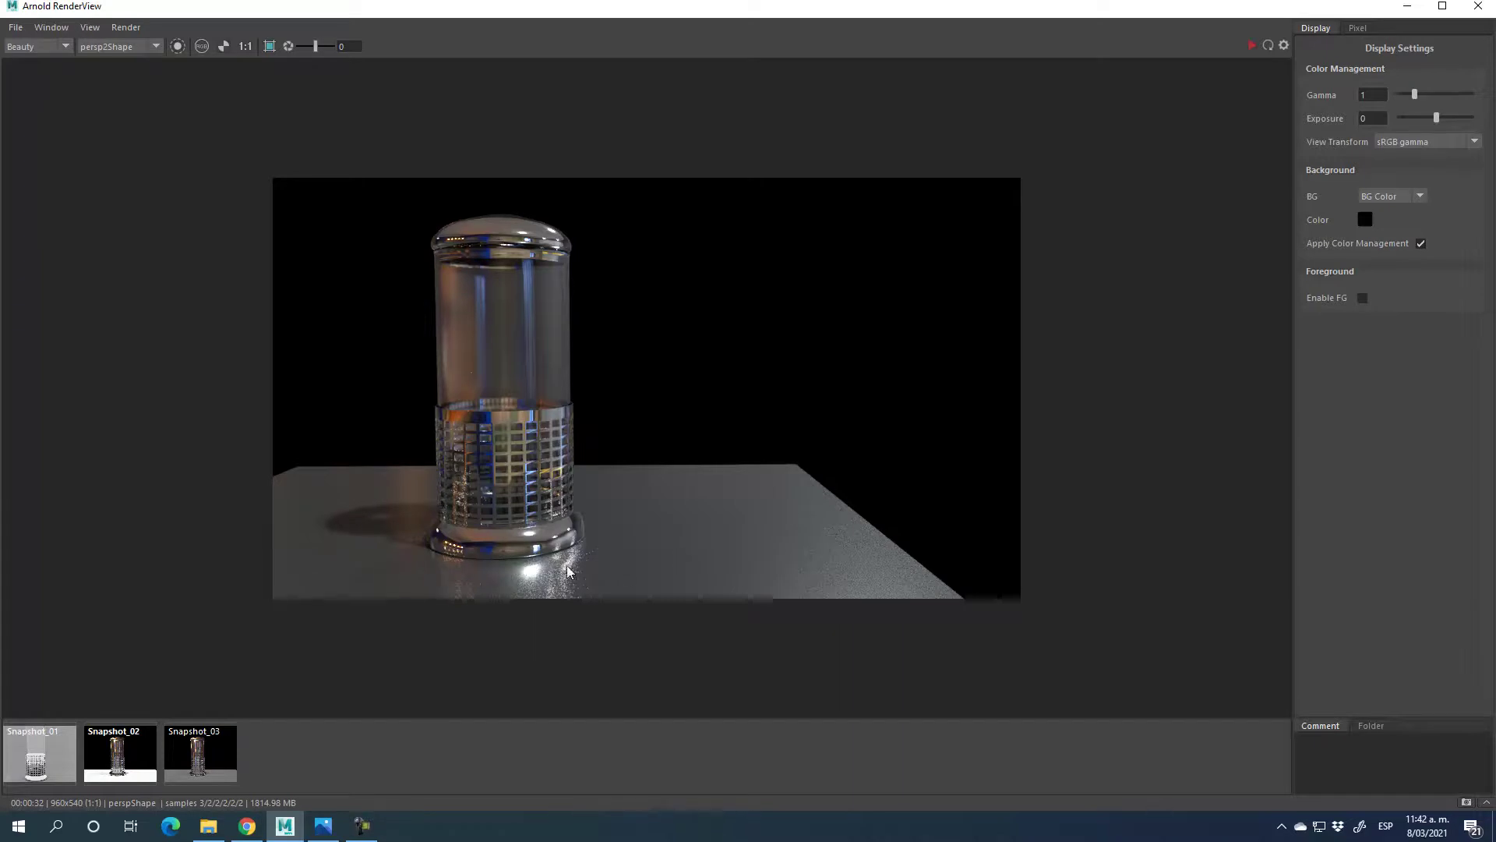
pyautogui.click(1477, 6)
# - Set the Piso material's specular roughness to 1 and render the scene again to check the floor
pyautogui.click(750, 50)
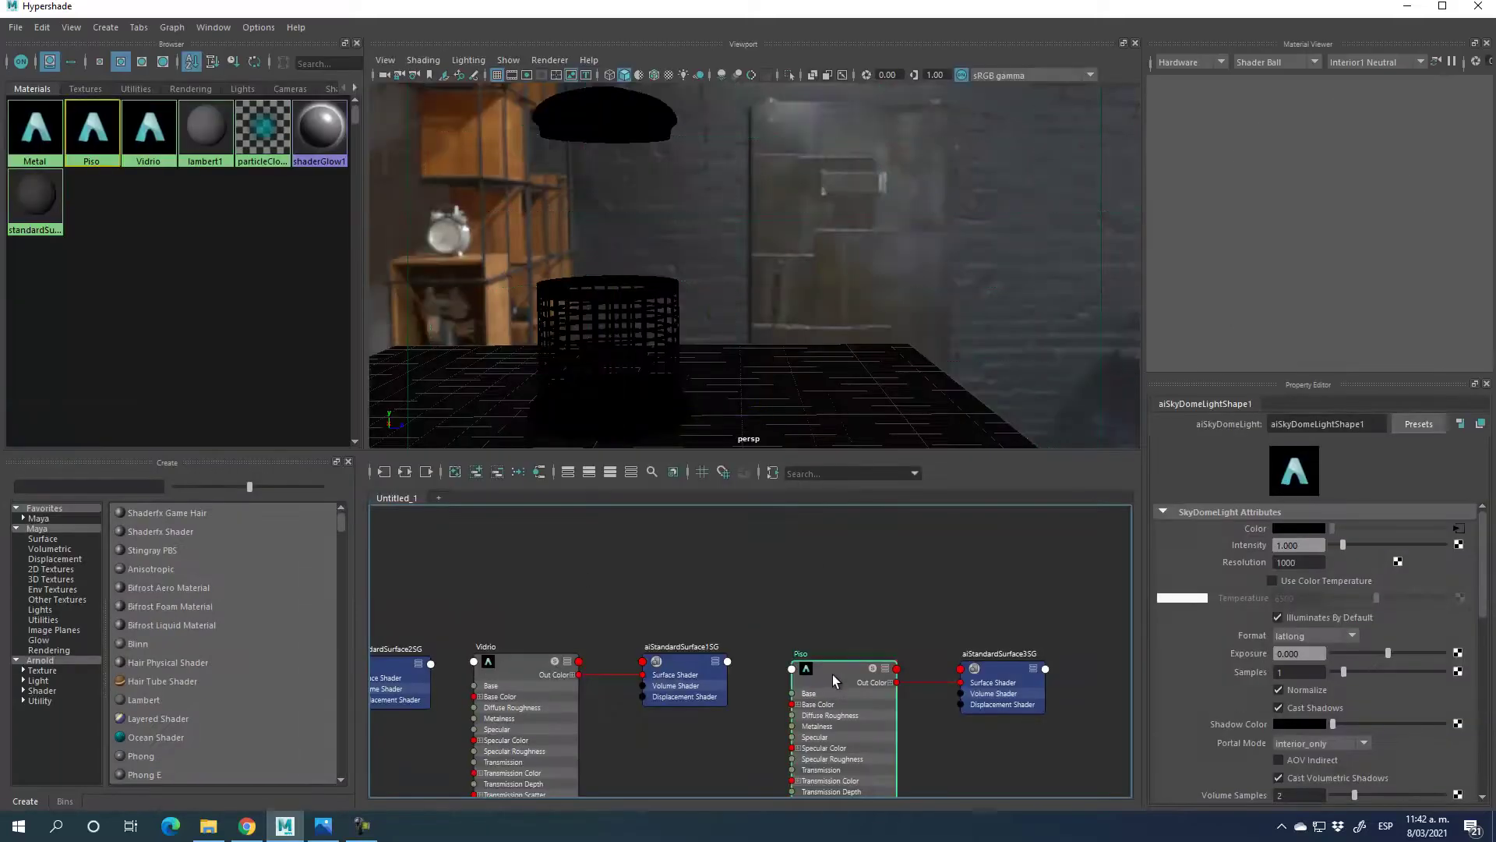
pyautogui.click(832, 675)
pyautogui.moveTo(1356, 670); pyautogui.dragTo(1446, 671)
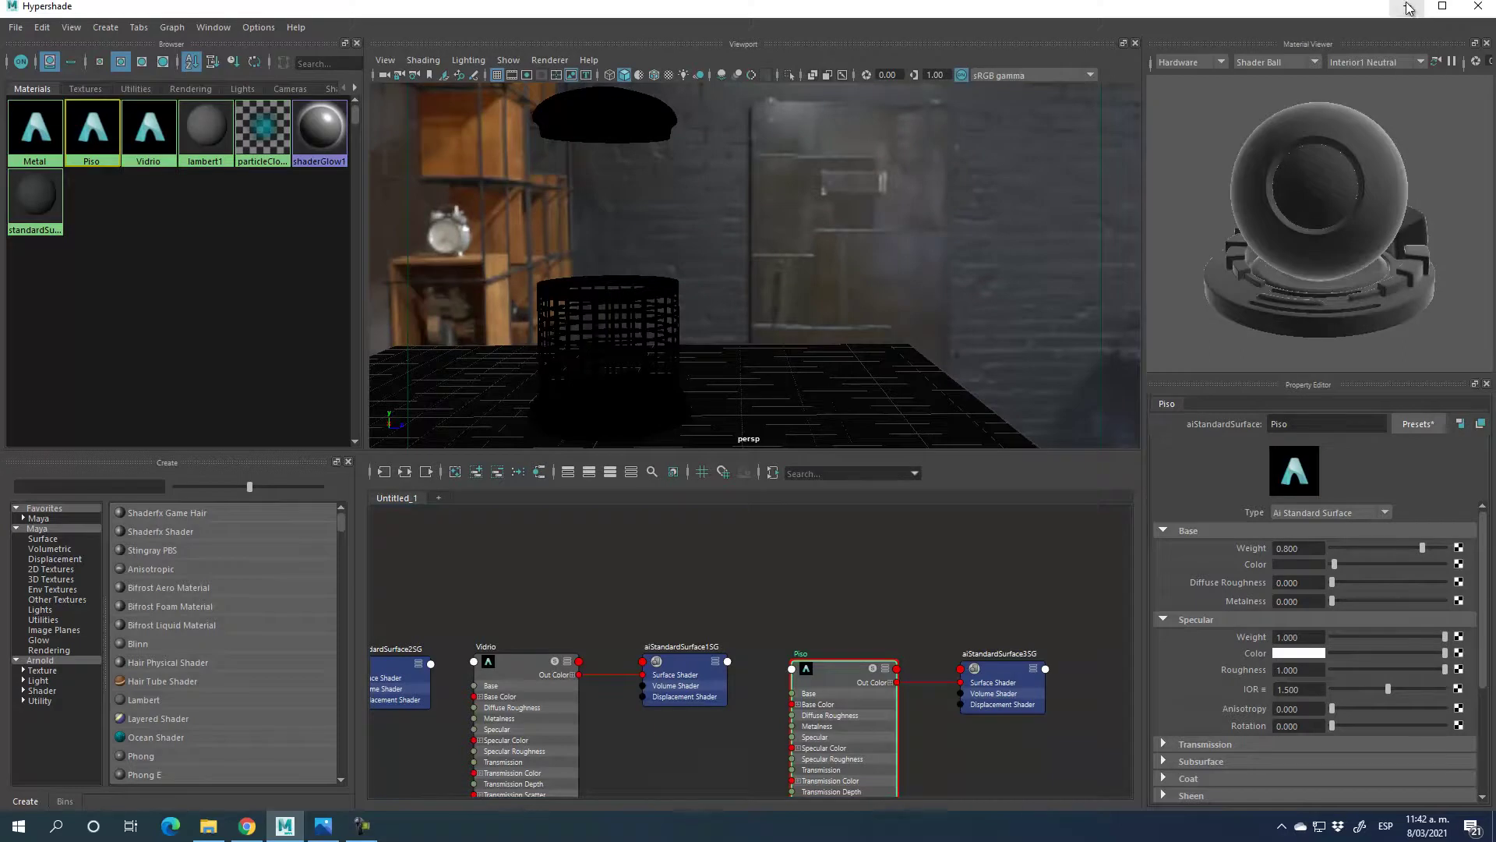
pyautogui.click(1408, 8)
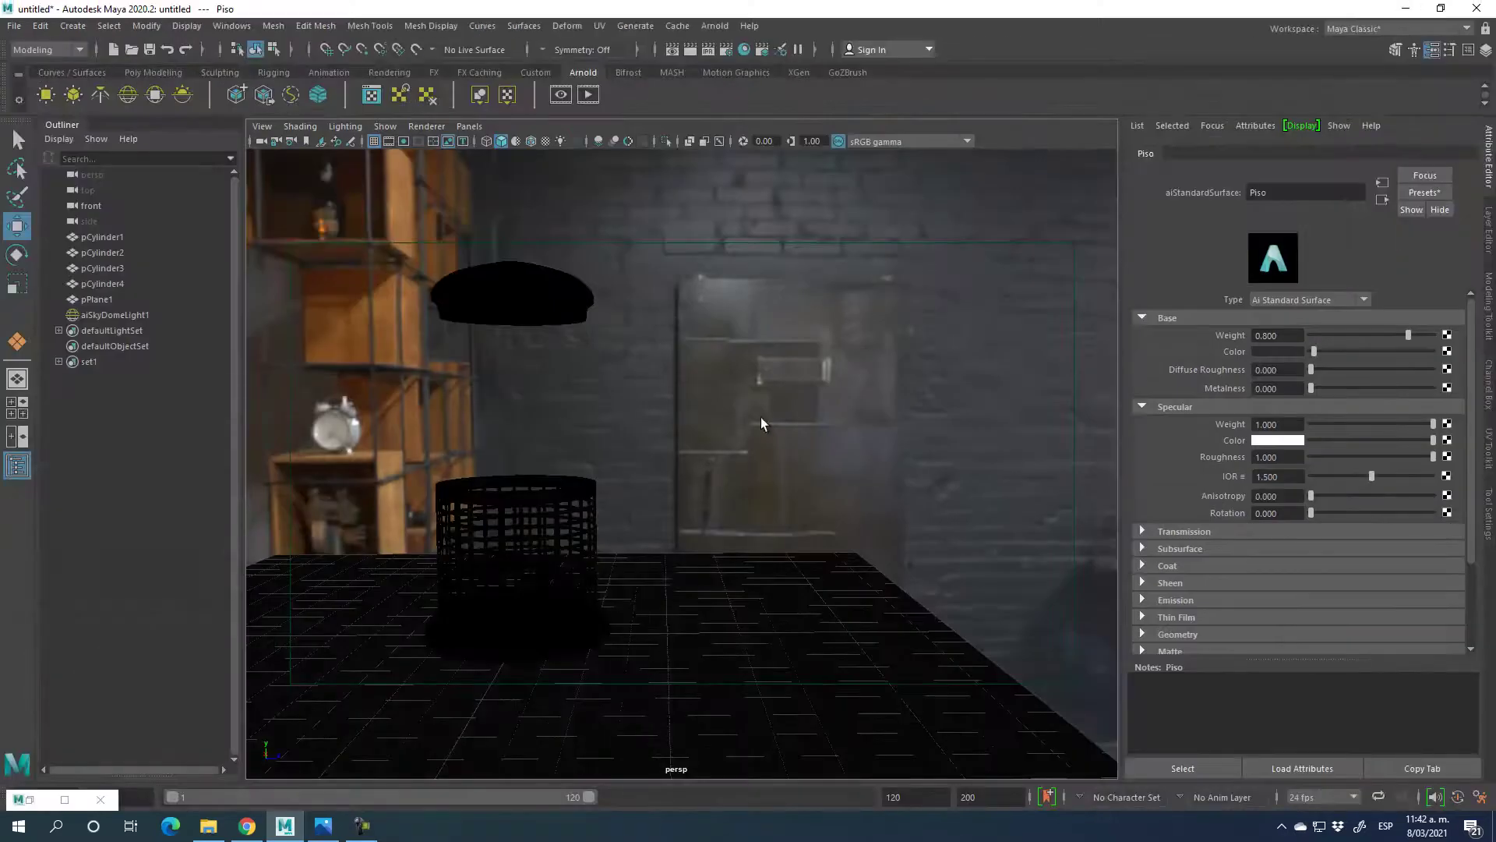
pyautogui.click(589, 94)
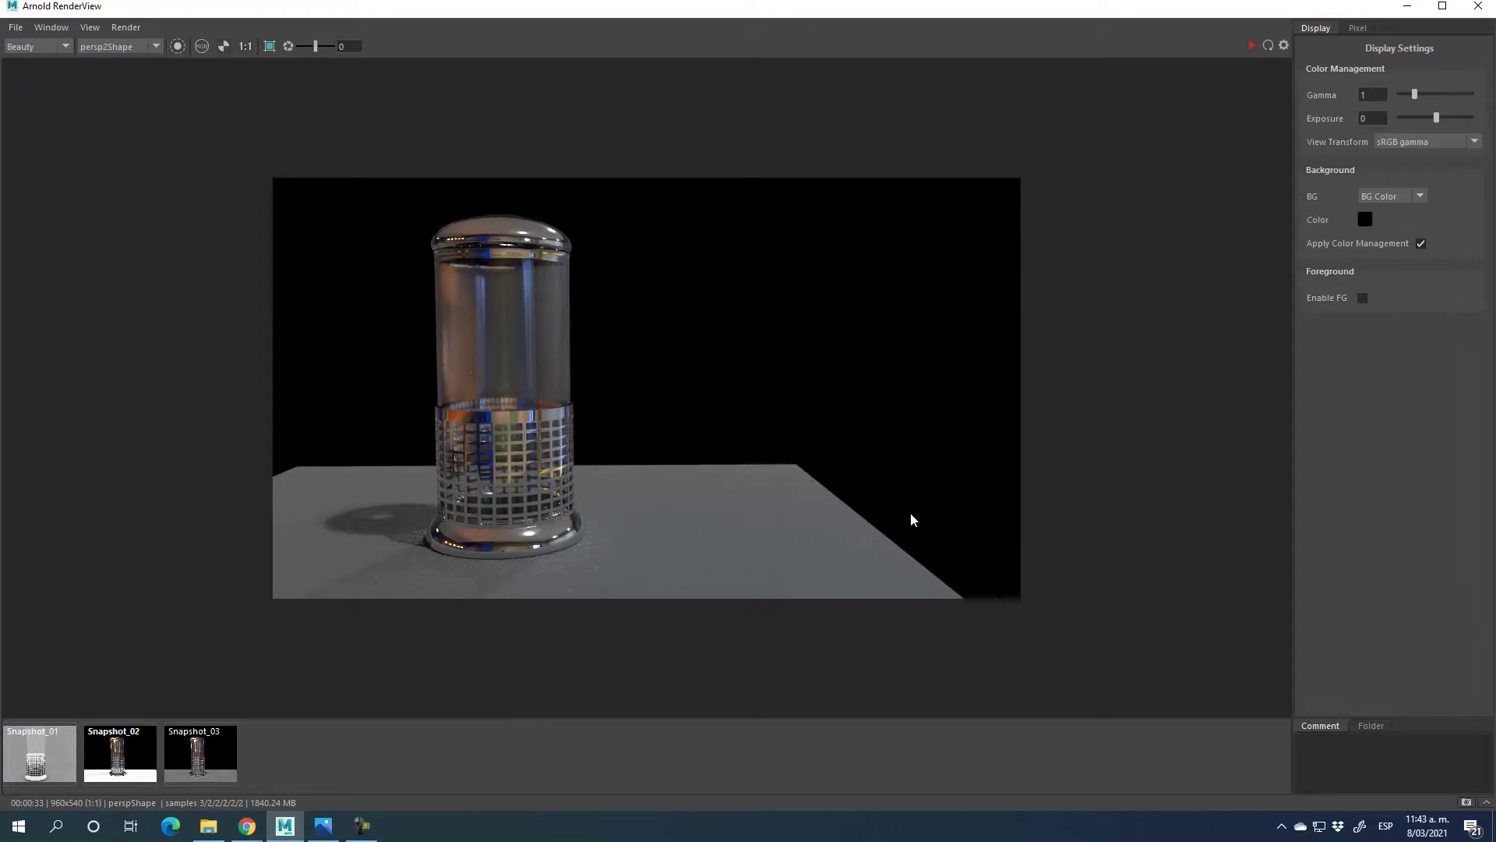
pyautogui.click(1485, 7)
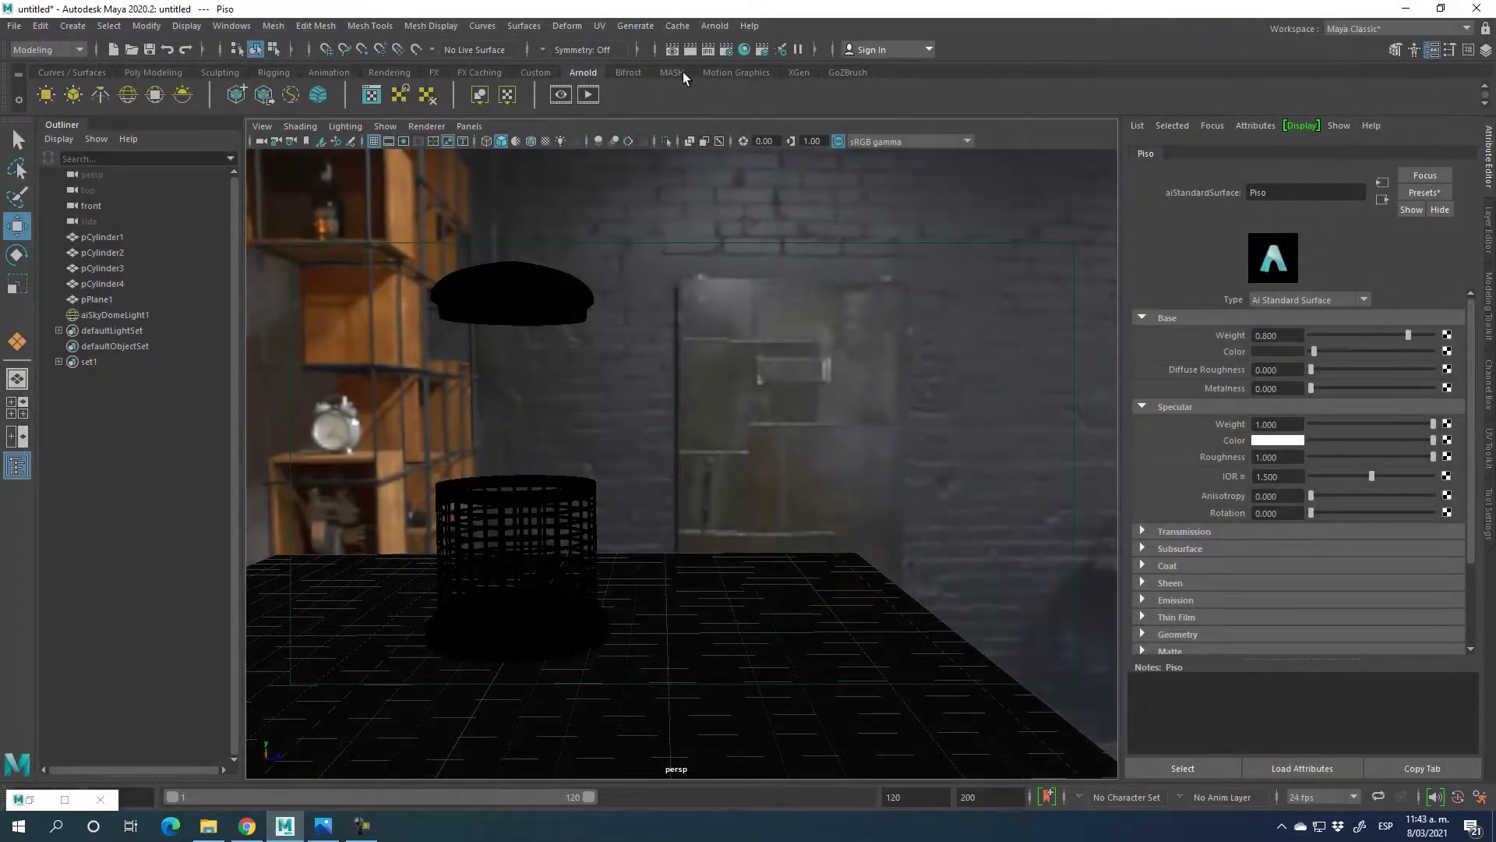
# - Open the render settings and set the output image size to the HD_1080 preset
pyautogui.click(727, 50)
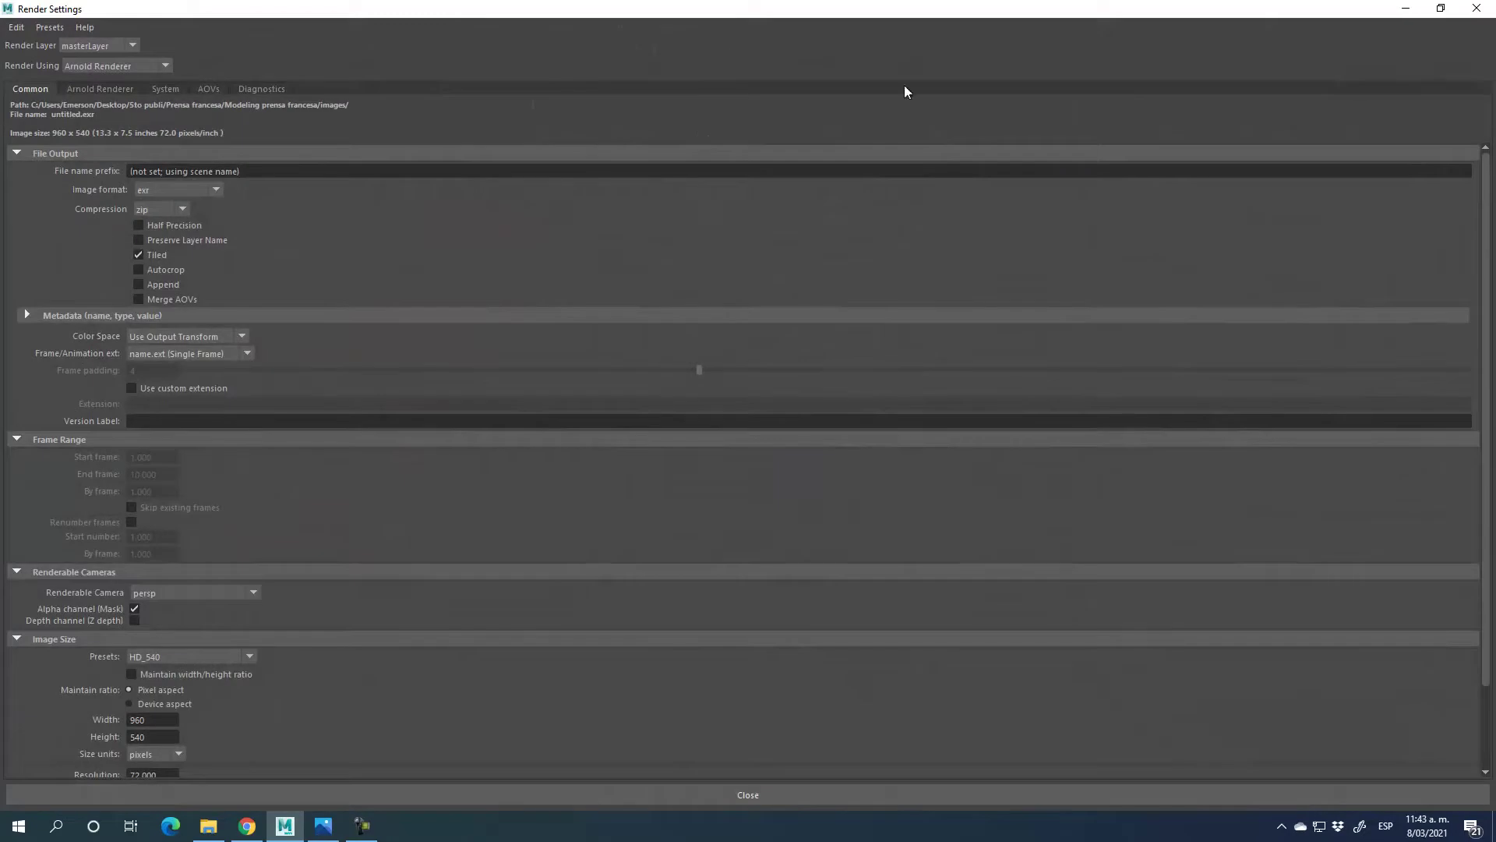
pyautogui.moveTo(1265, 4); pyautogui.dragTo(1240, 49)
pyautogui.moveTo(1470, 89); pyautogui.dragTo(379, 162)
pyautogui.moveTo(208, 50); pyautogui.dragTo(853, 63)
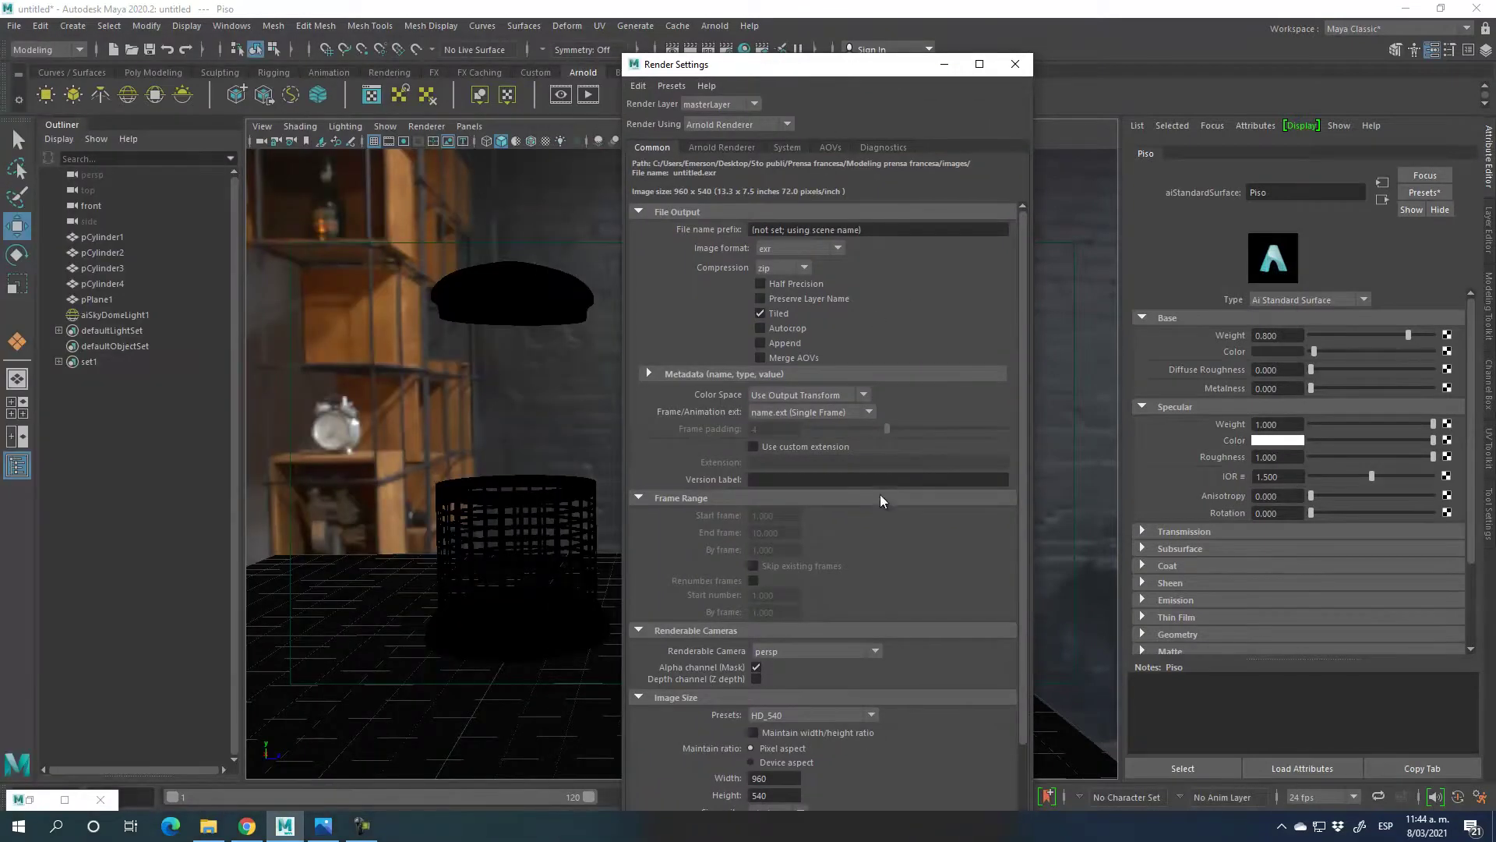
pyautogui.scroll(-3, 897, 611)
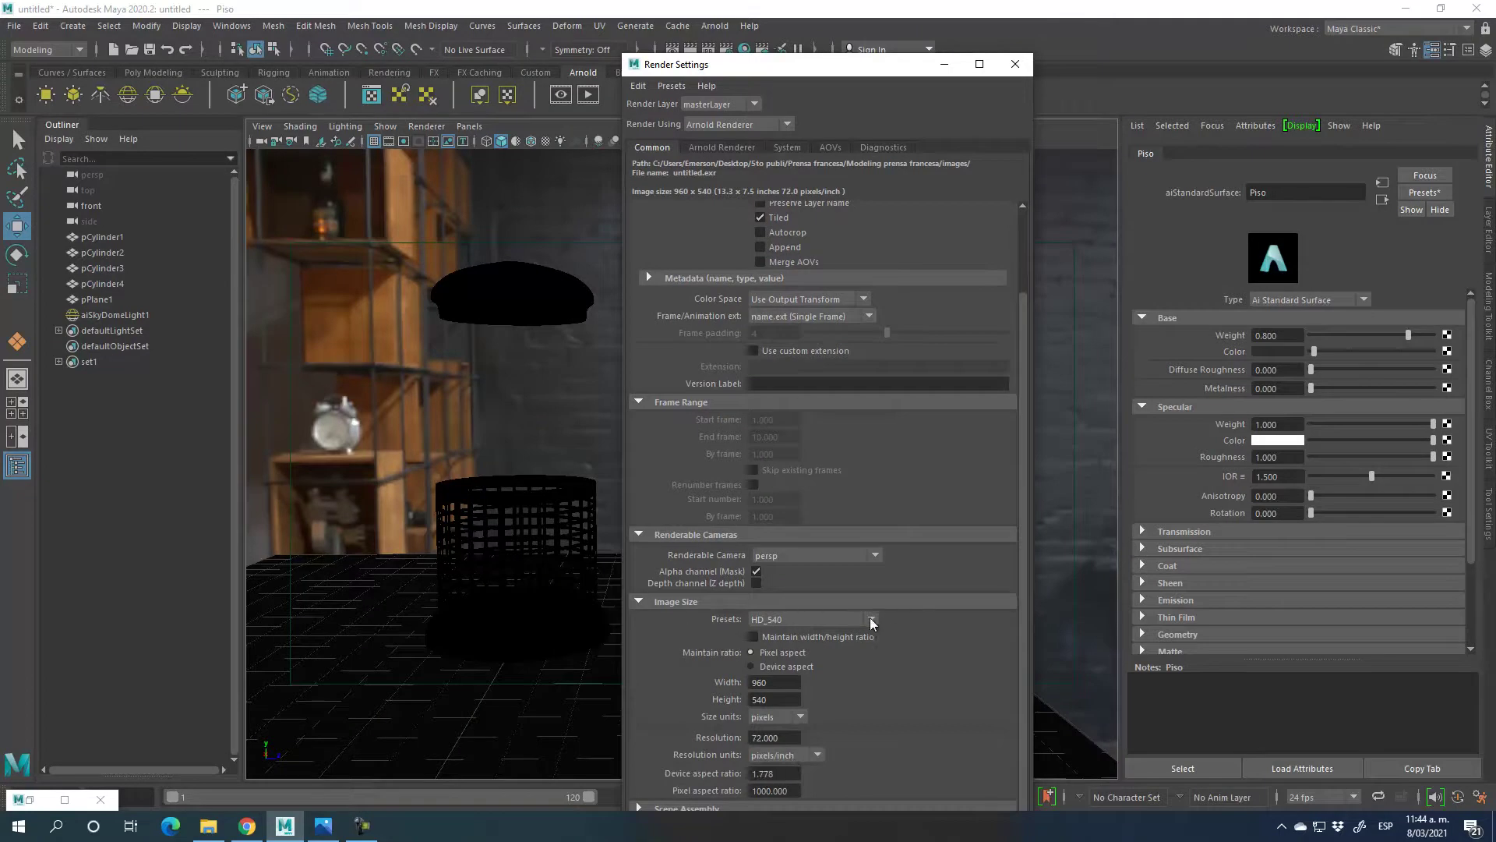
pyautogui.click(871, 619)
pyautogui.click(876, 674)
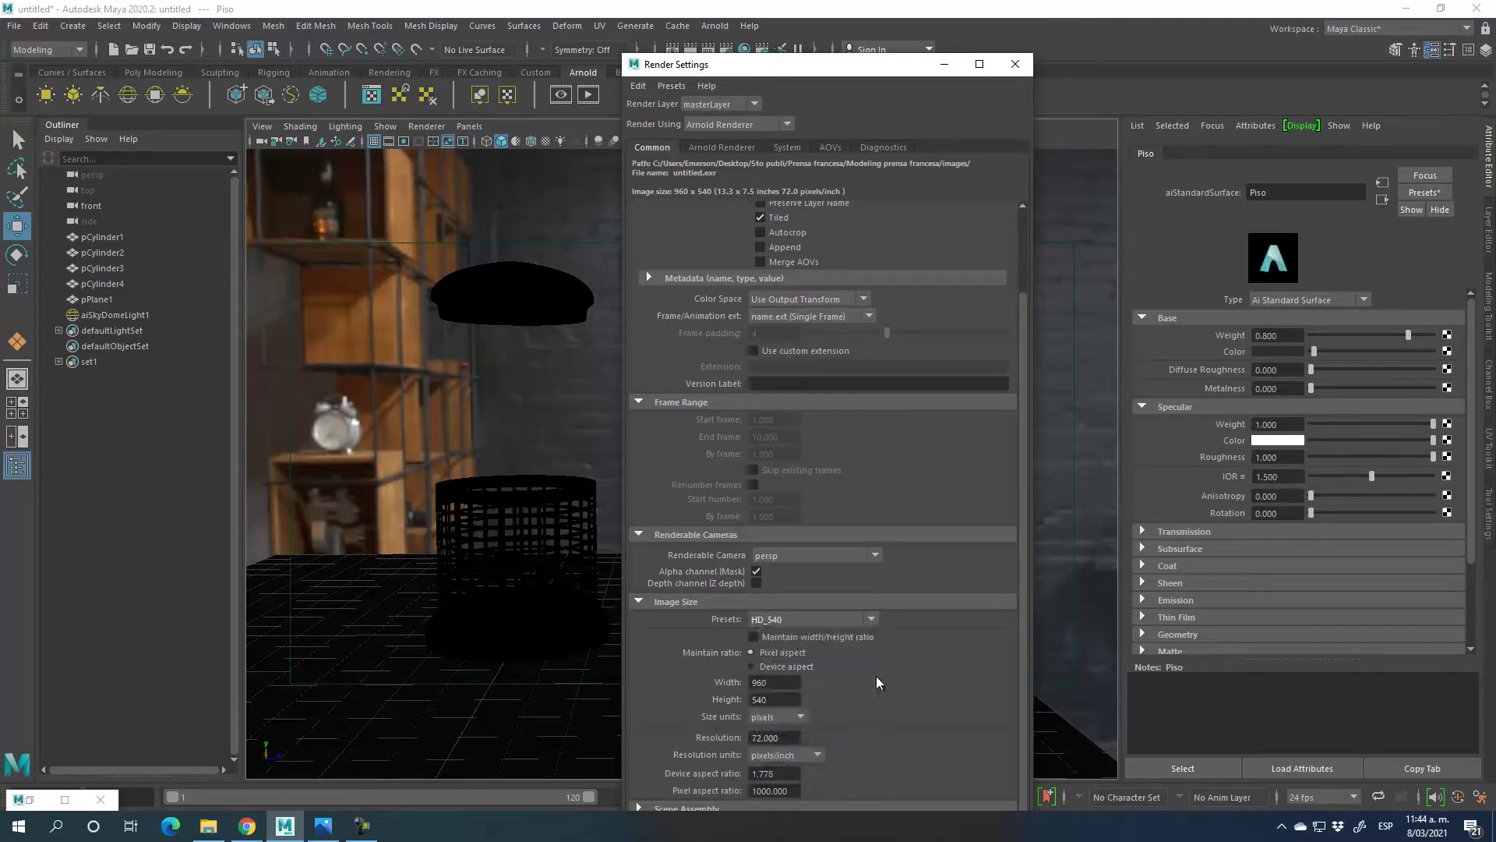
pyautogui.click(871, 620)
pyautogui.moveTo(874, 654)
pyautogui.mouseDown()
pyautogui.moveTo(881, 689)
pyautogui.moveTo(882, 674)
pyautogui.mouseUp()
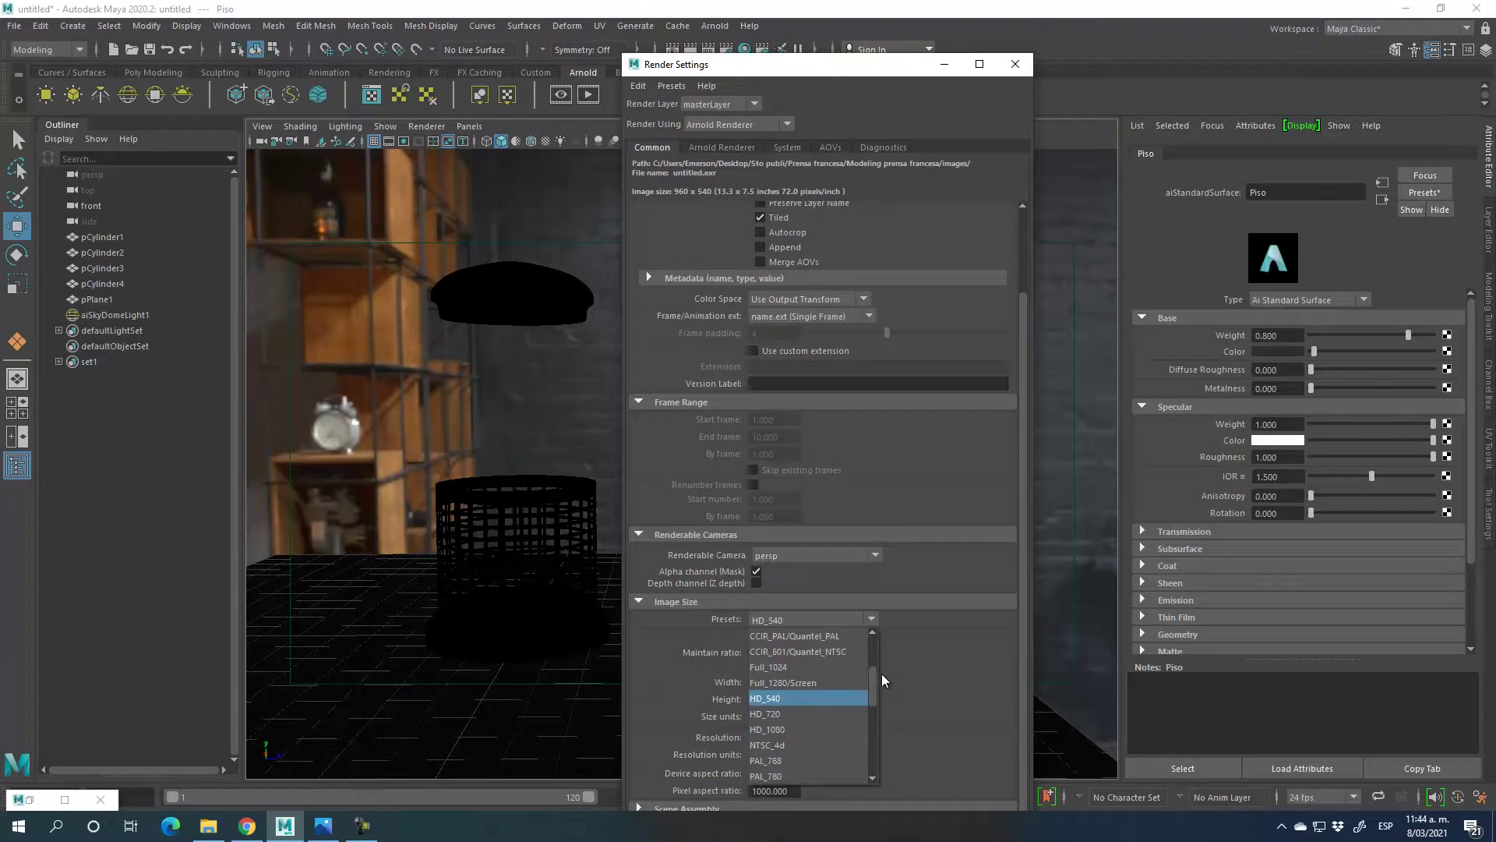
pyautogui.click(784, 731)
pyautogui.click(774, 683)
pyautogui.click(775, 699)
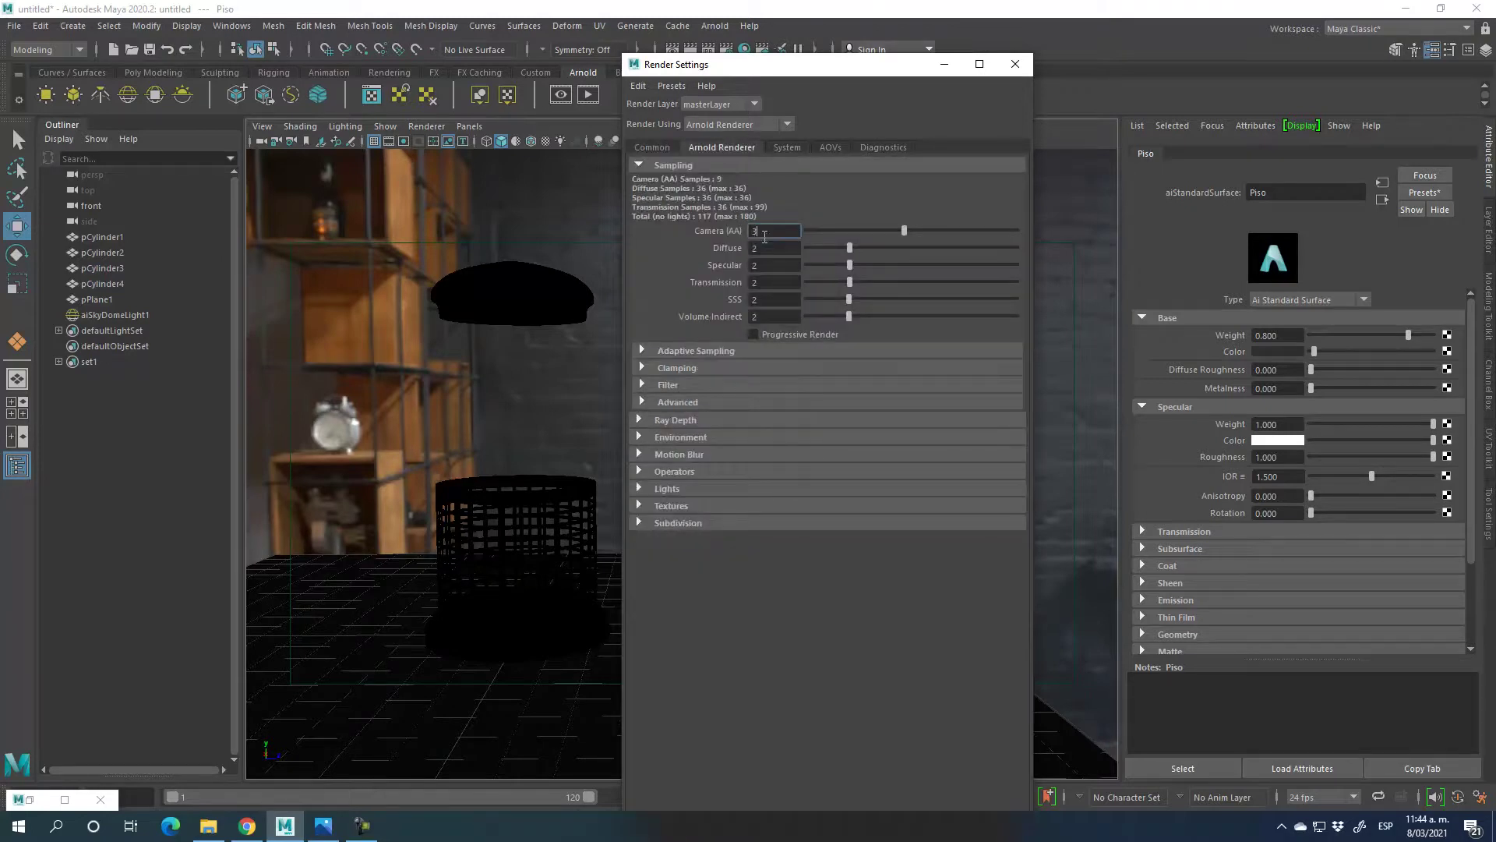
# - Raise the Arnold sampling to 6 for Camera (AA) and 5 for both Diffuse and Specular
pyautogui.click(638, 420)
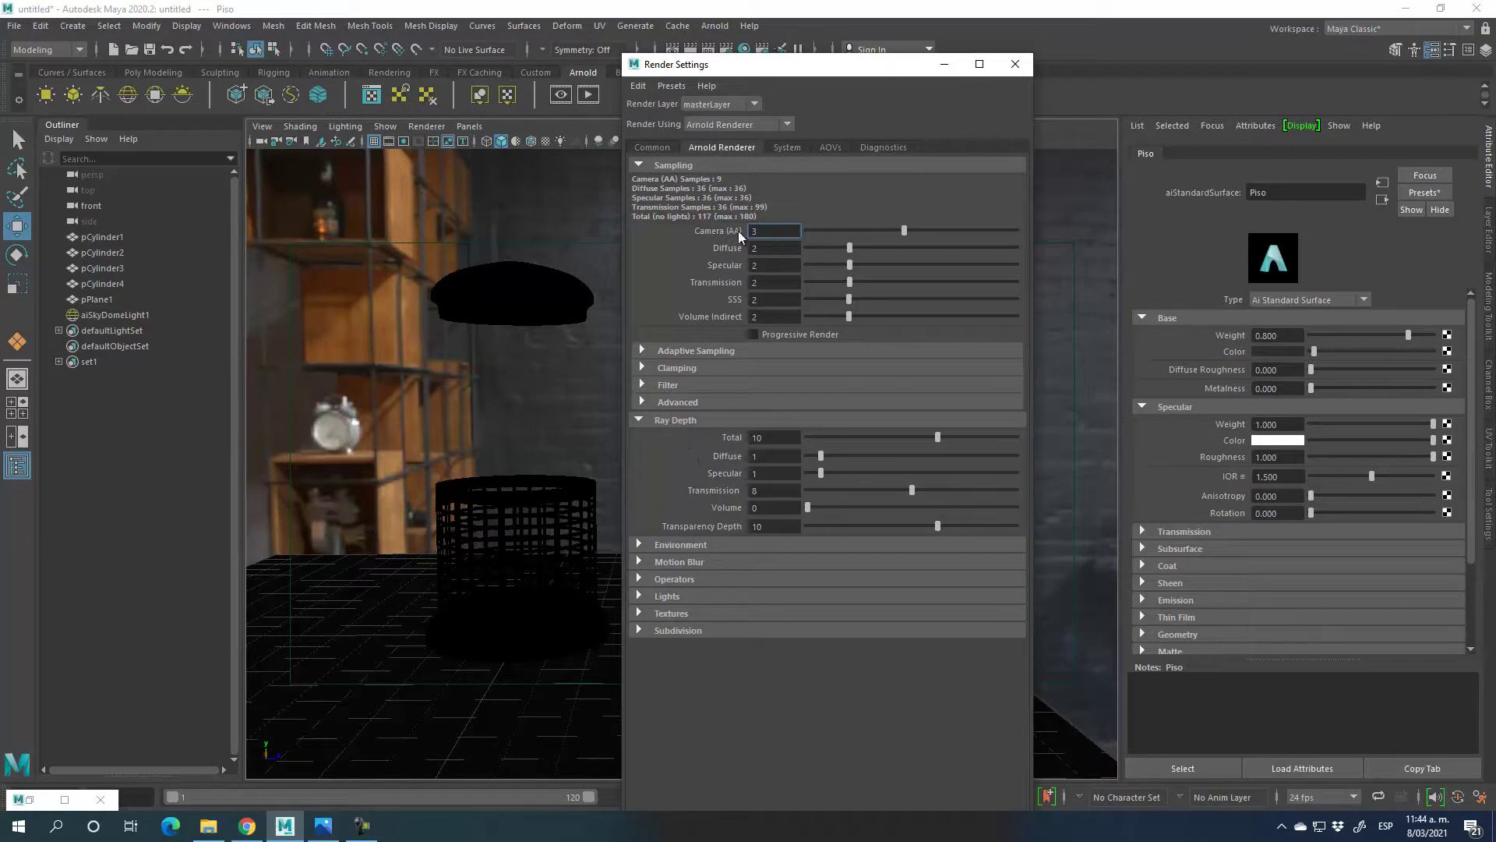
pyautogui.moveTo(765, 230); pyautogui.dragTo(712, 234)
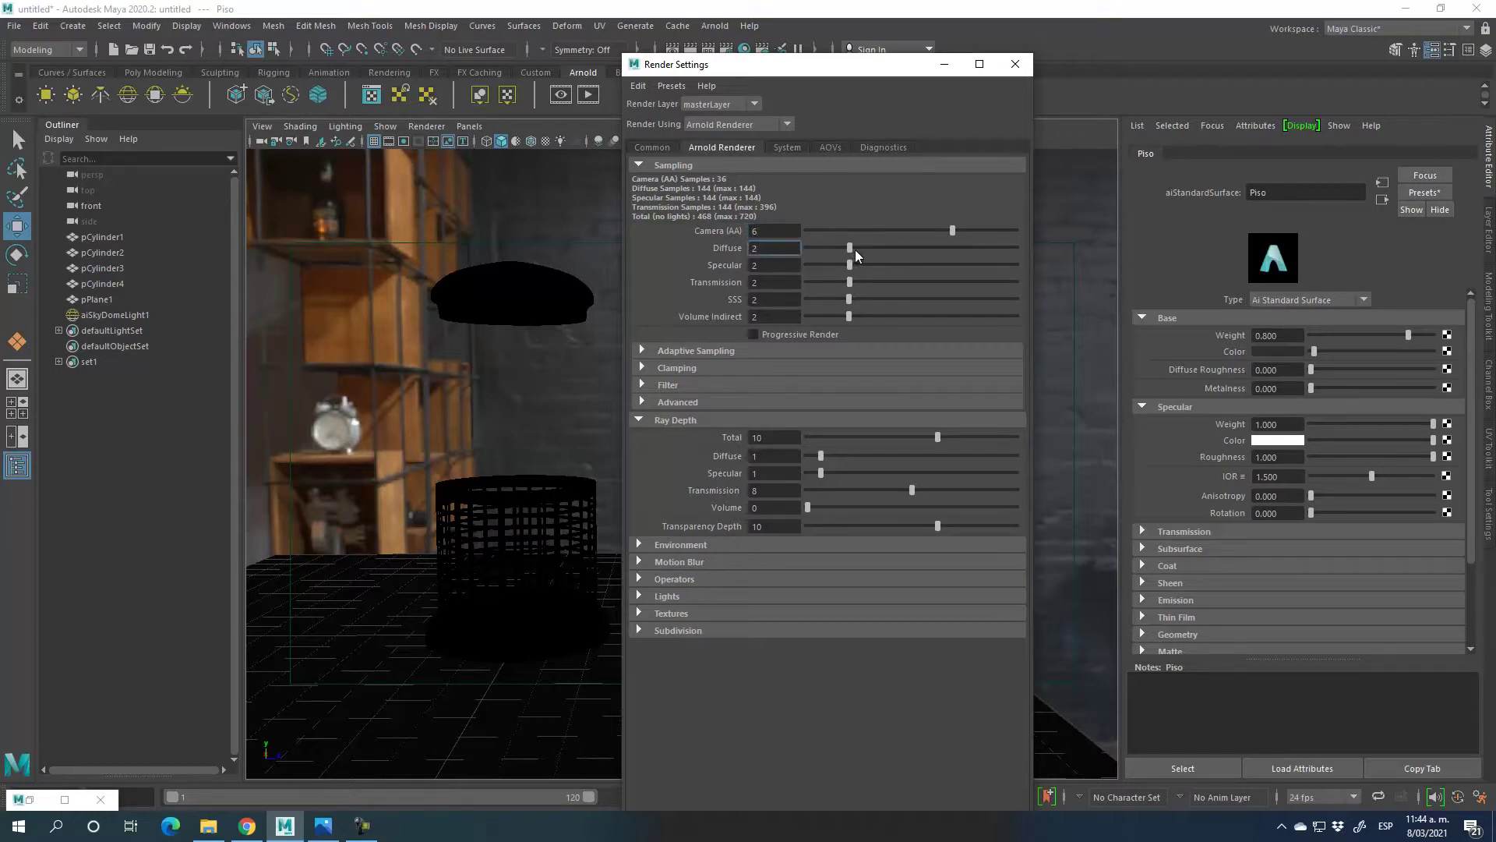
pyautogui.moveTo(901, 247); pyautogui.dragTo(910, 248)
pyautogui.click(762, 282)
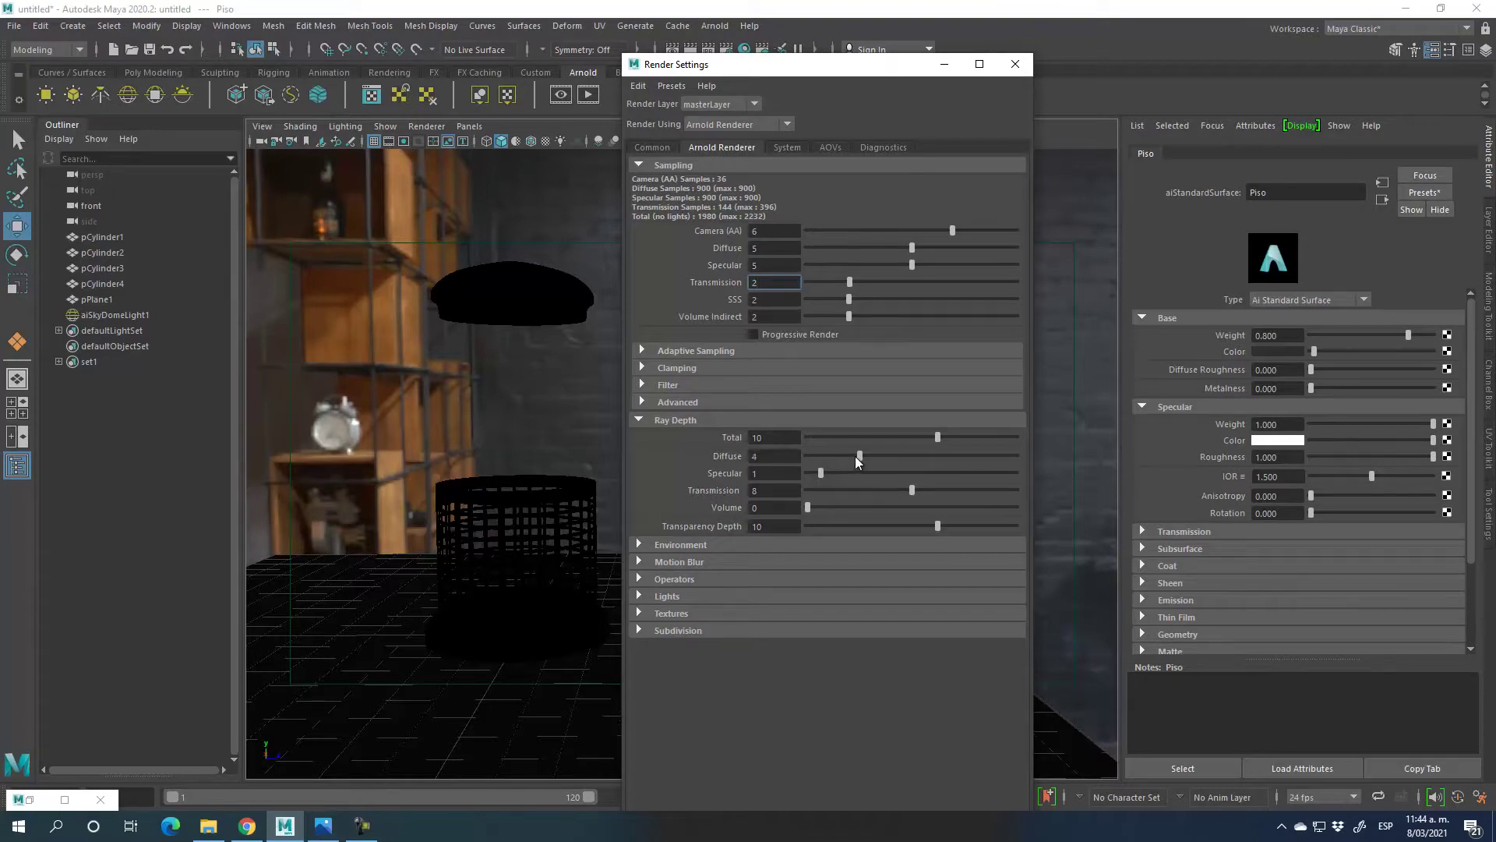
# - Set the Diffuse and Specular ray depth to 4 each, and close the render settings
pyautogui.moveTo(821, 472); pyautogui.dragTo(859, 473)
pyautogui.moveTo(887, 59); pyautogui.dragTo(882, 133)
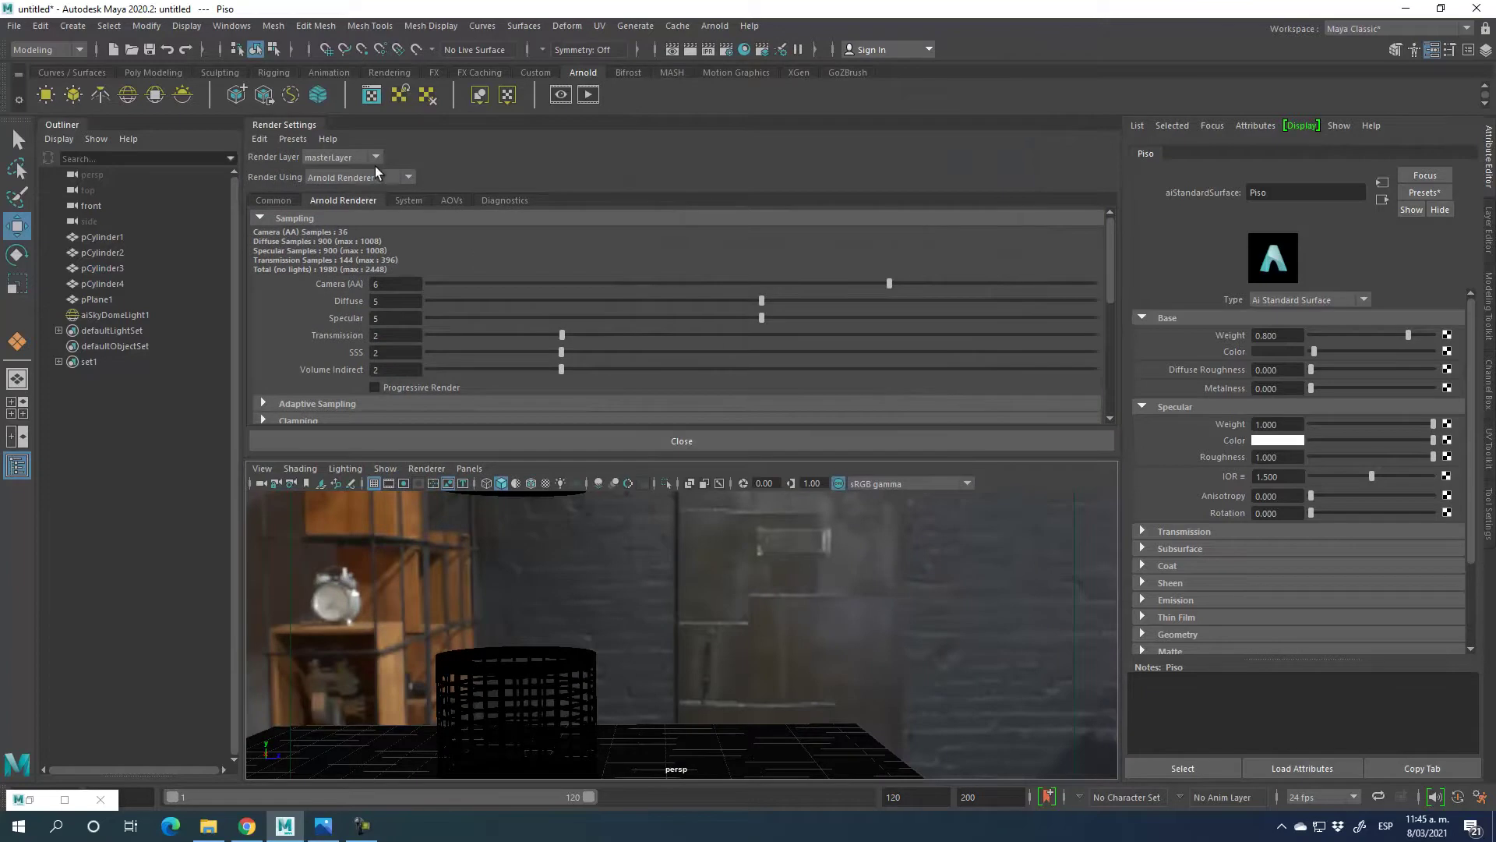
pyautogui.moveTo(286, 126); pyautogui.dragTo(514, 215)
pyautogui.moveTo(744, 208); pyautogui.dragTo(751, 147)
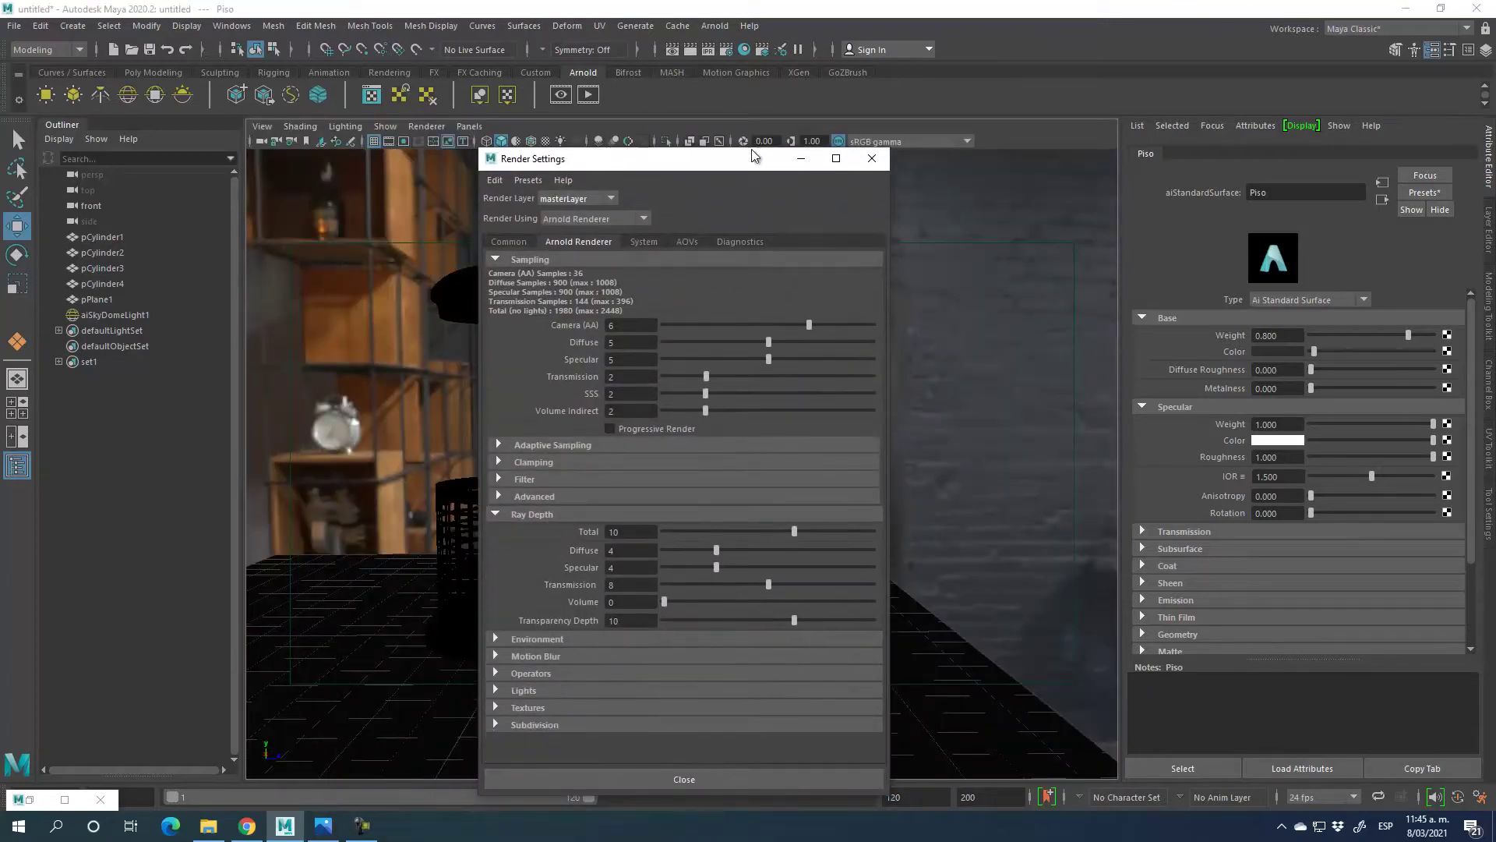
pyautogui.click(872, 157)
# - Extend the floor plane by pulling its side edge outward beyond the camera view, and return to object selection
pyautogui.moveTo(900, 236); pyautogui.dragTo(832, 261)
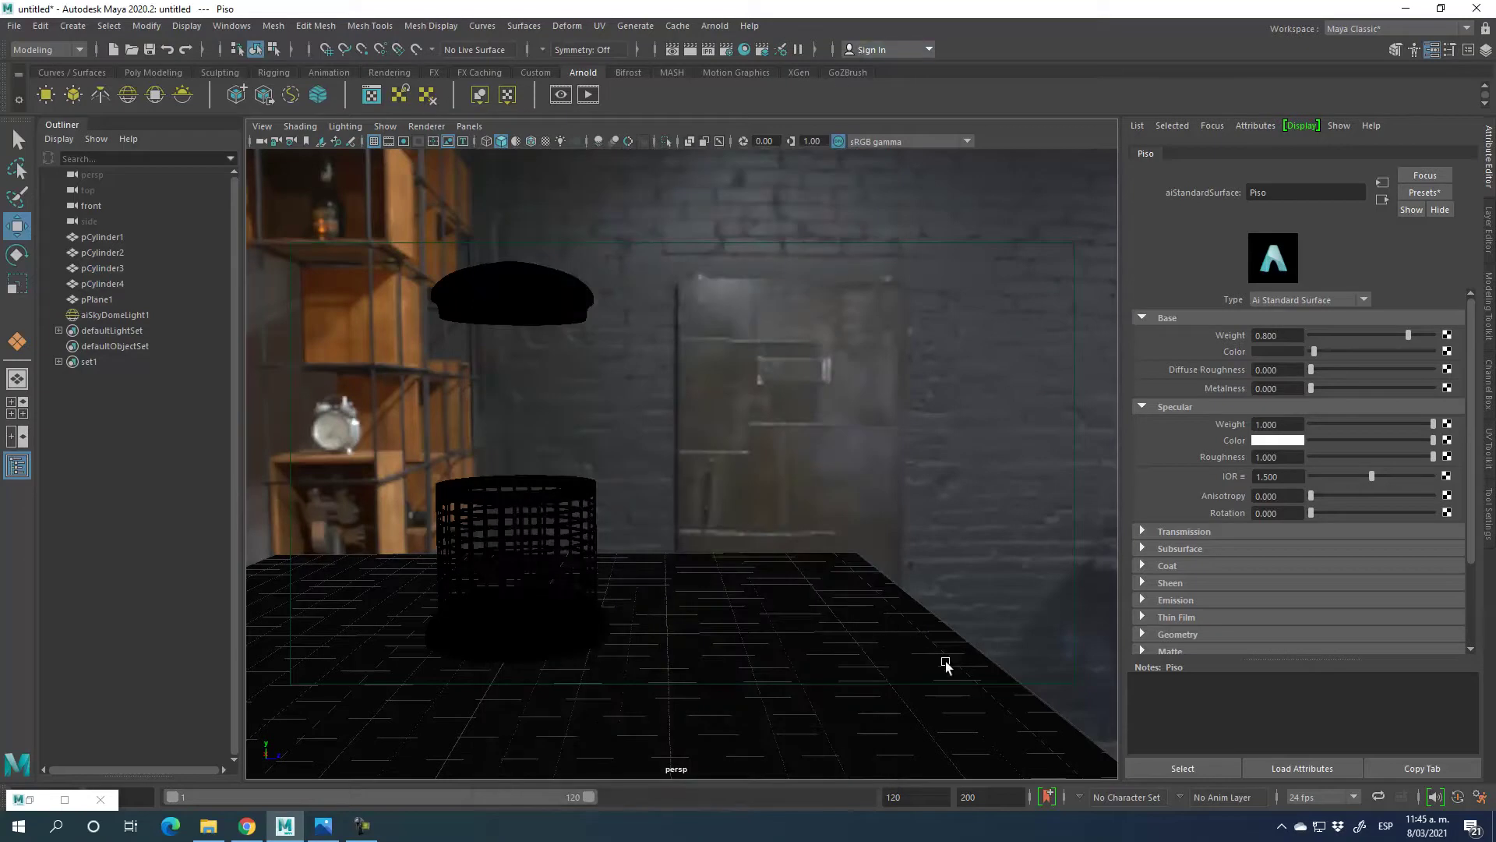
pyautogui.click(923, 653)
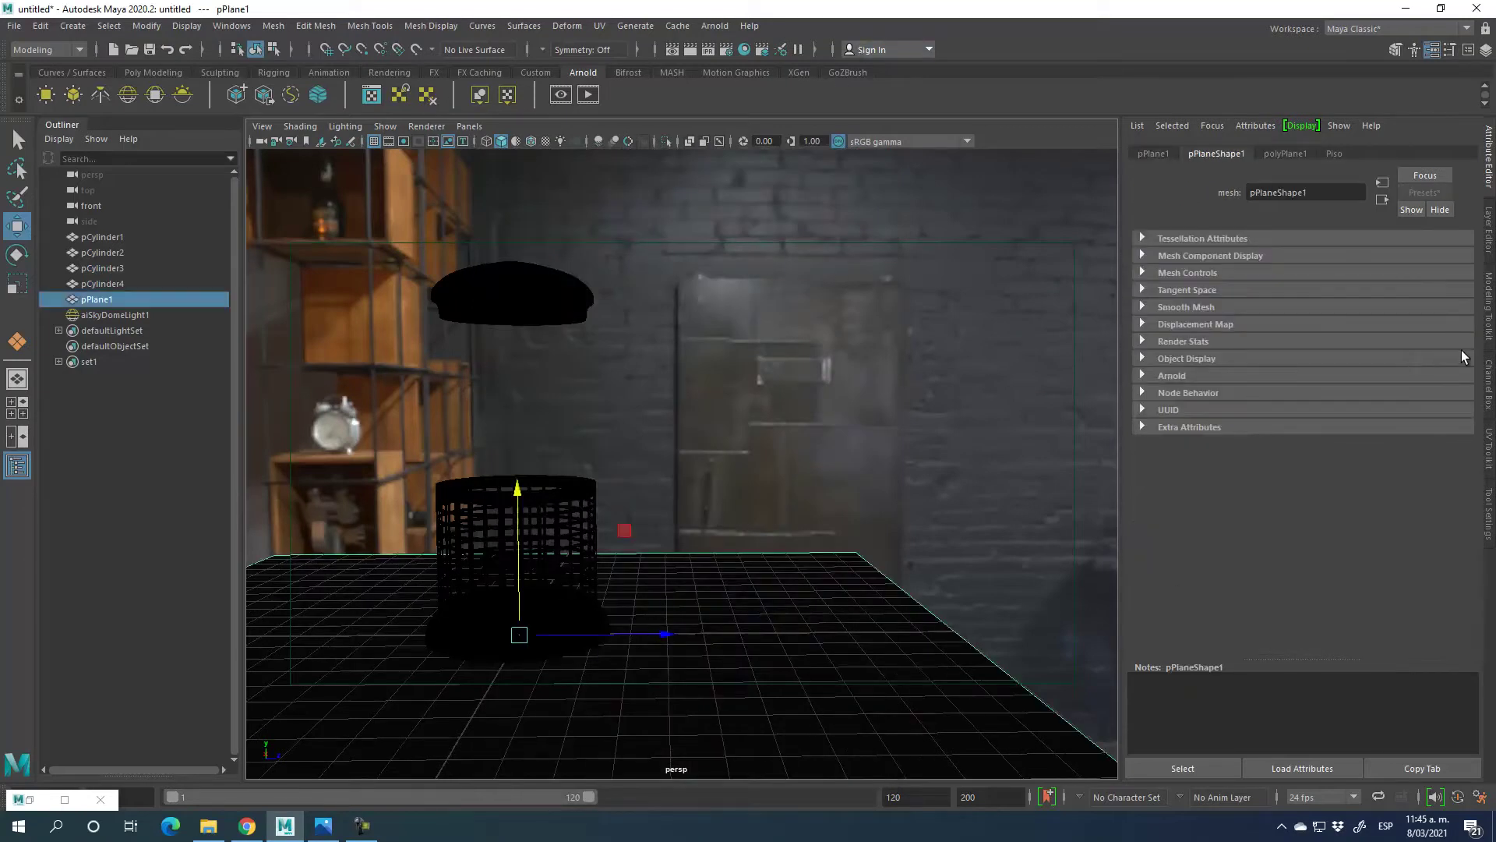
pyautogui.click(1491, 304)
pyautogui.click(1378, 179)
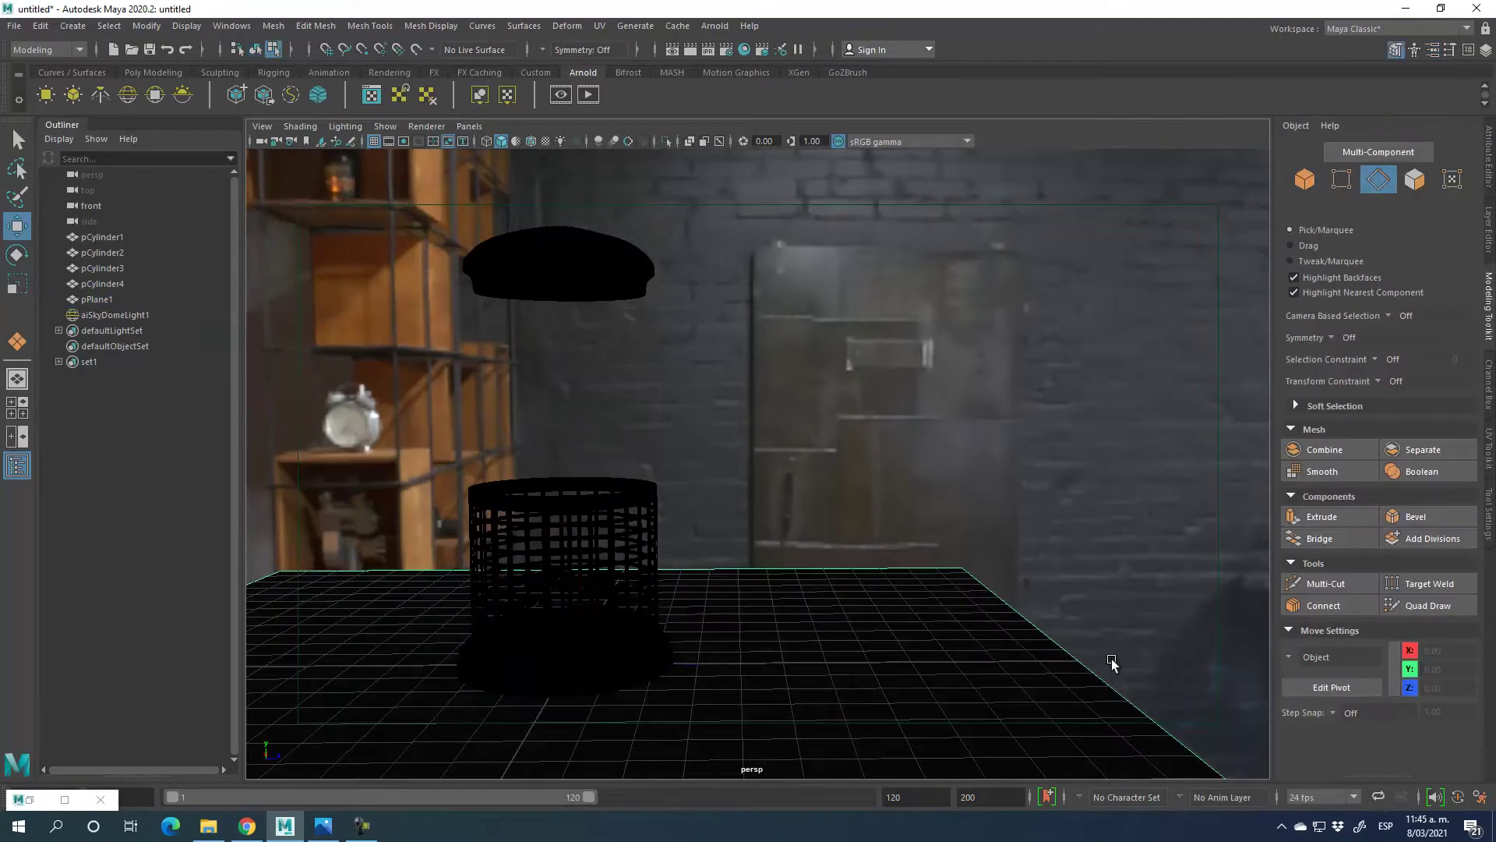
pyautogui.click(1086, 668)
pyautogui.moveTo(1153, 662); pyautogui.dragTo(1492, 619)
pyautogui.click(1309, 179)
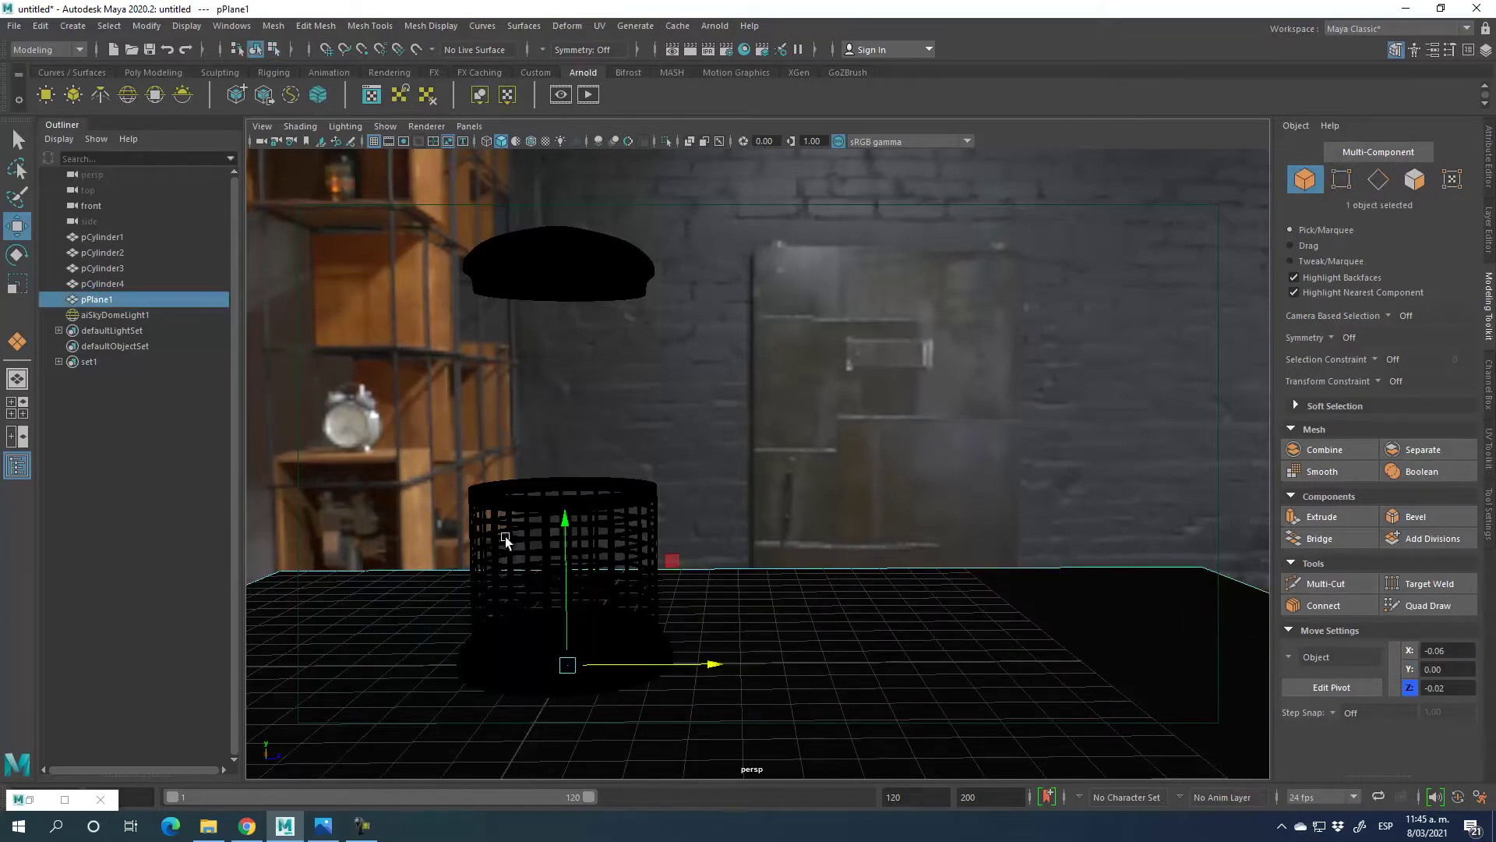
# - Render the full HD scene to check the extended floor, restart the render once, and stop it
pyautogui.click(587, 93)
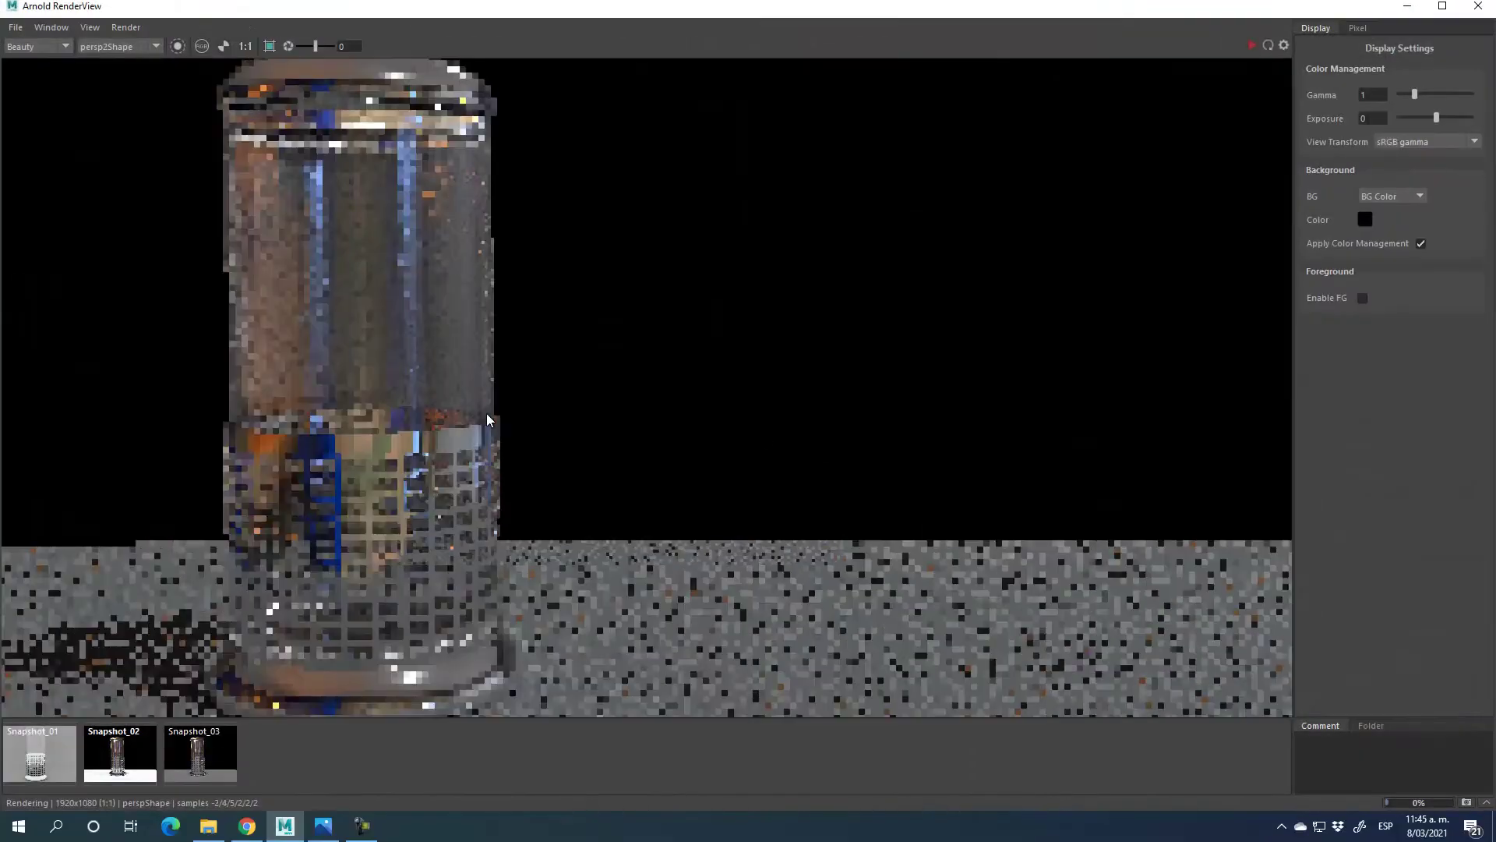
pyautogui.scroll(-2, 701, 390)
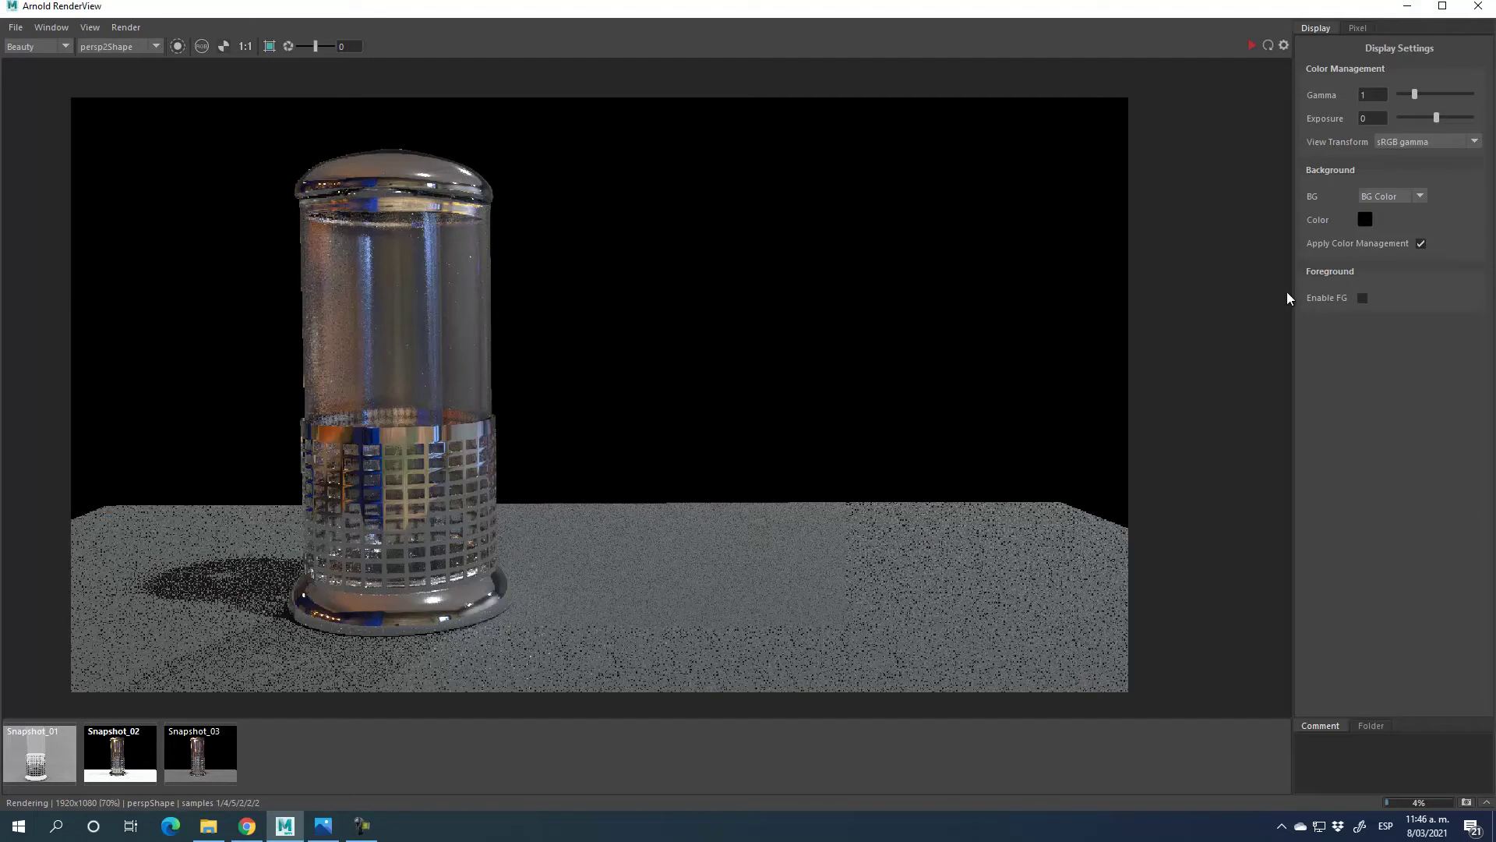
pyautogui.click(1249, 45)
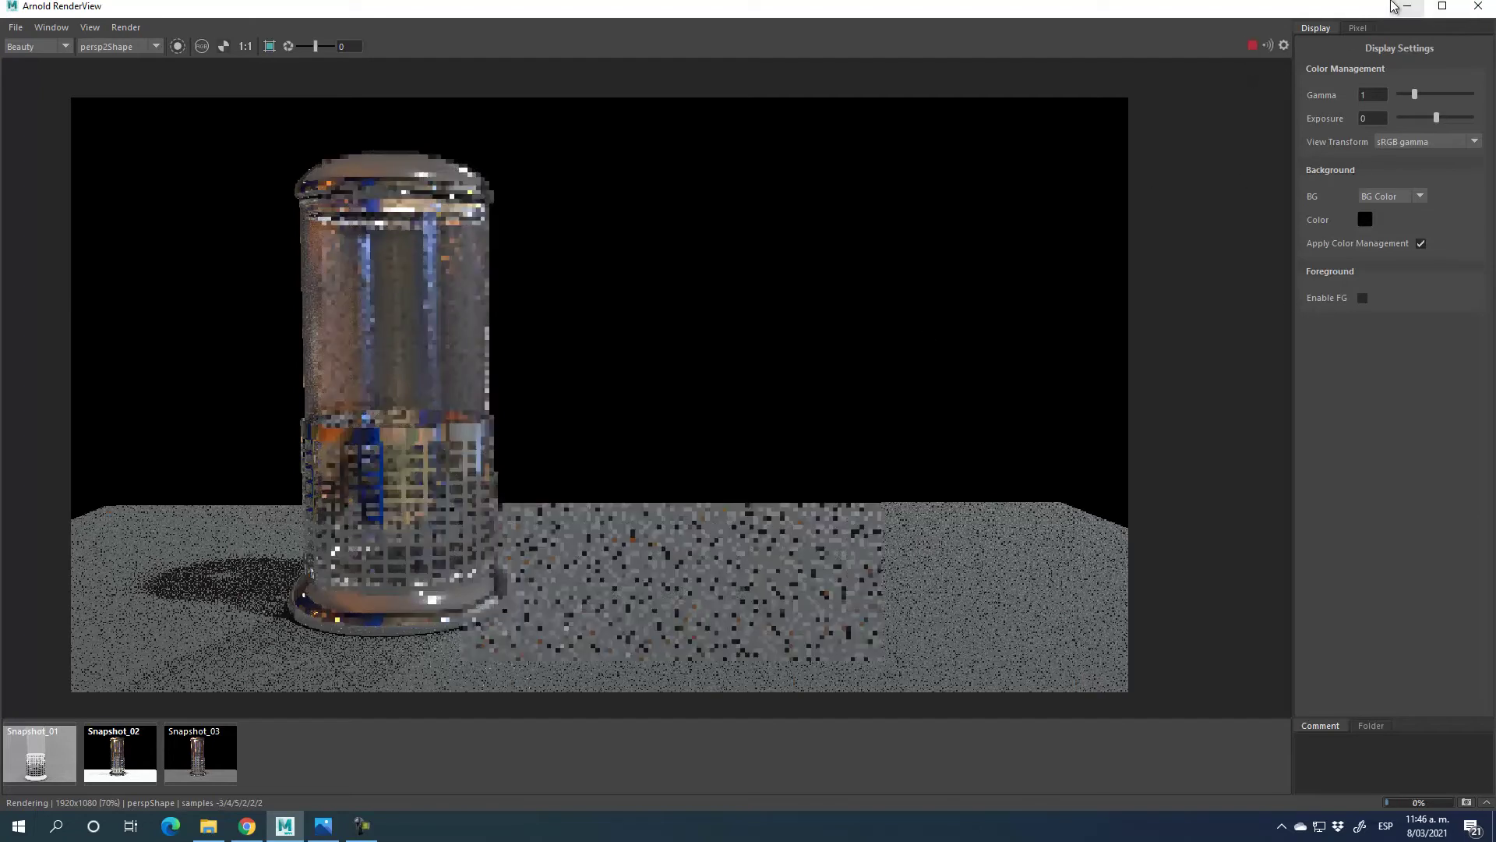
pyautogui.click(1253, 45)
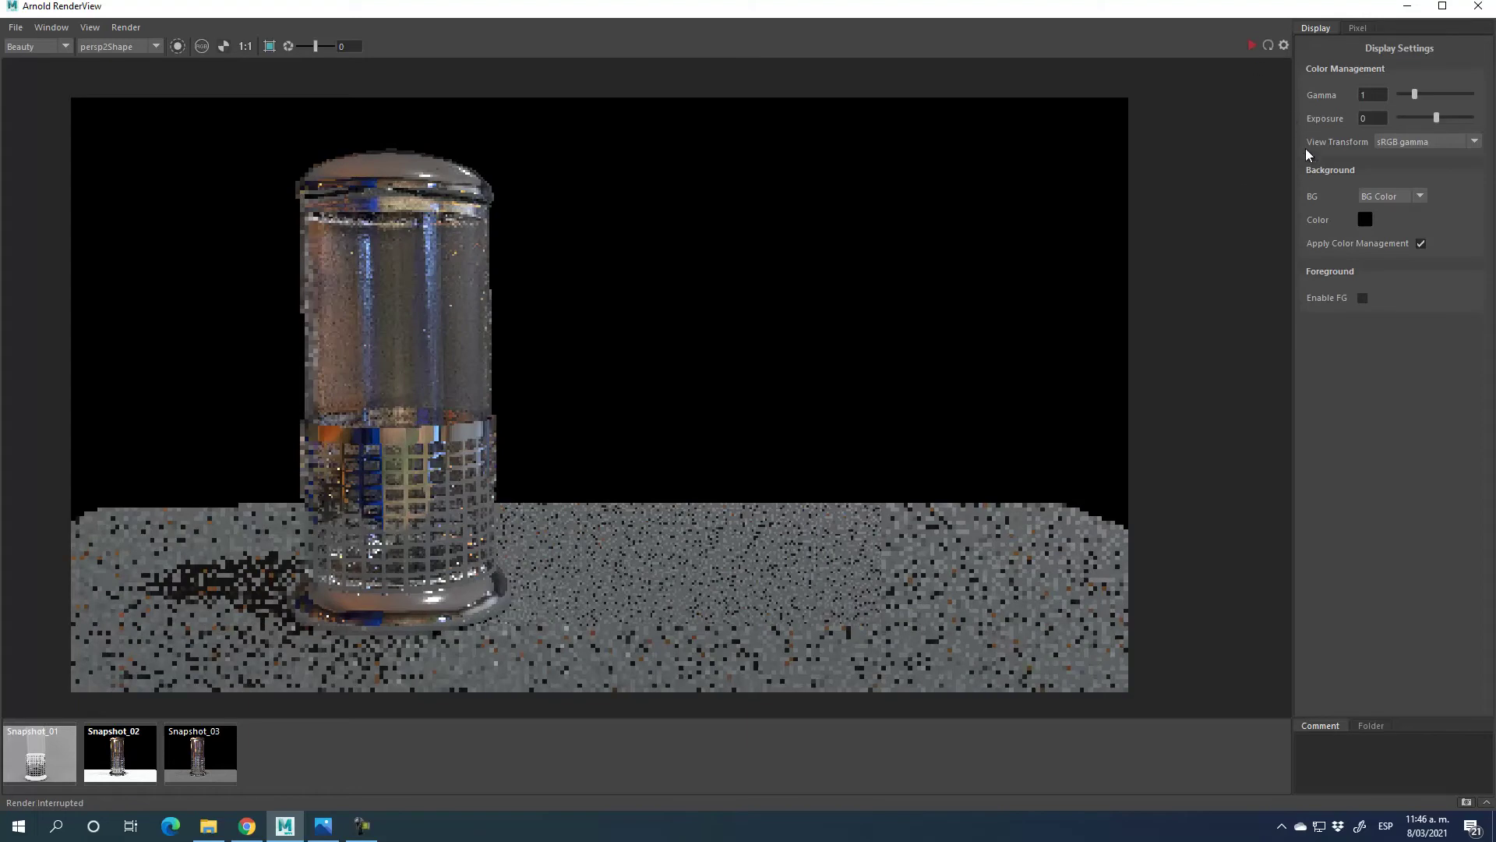